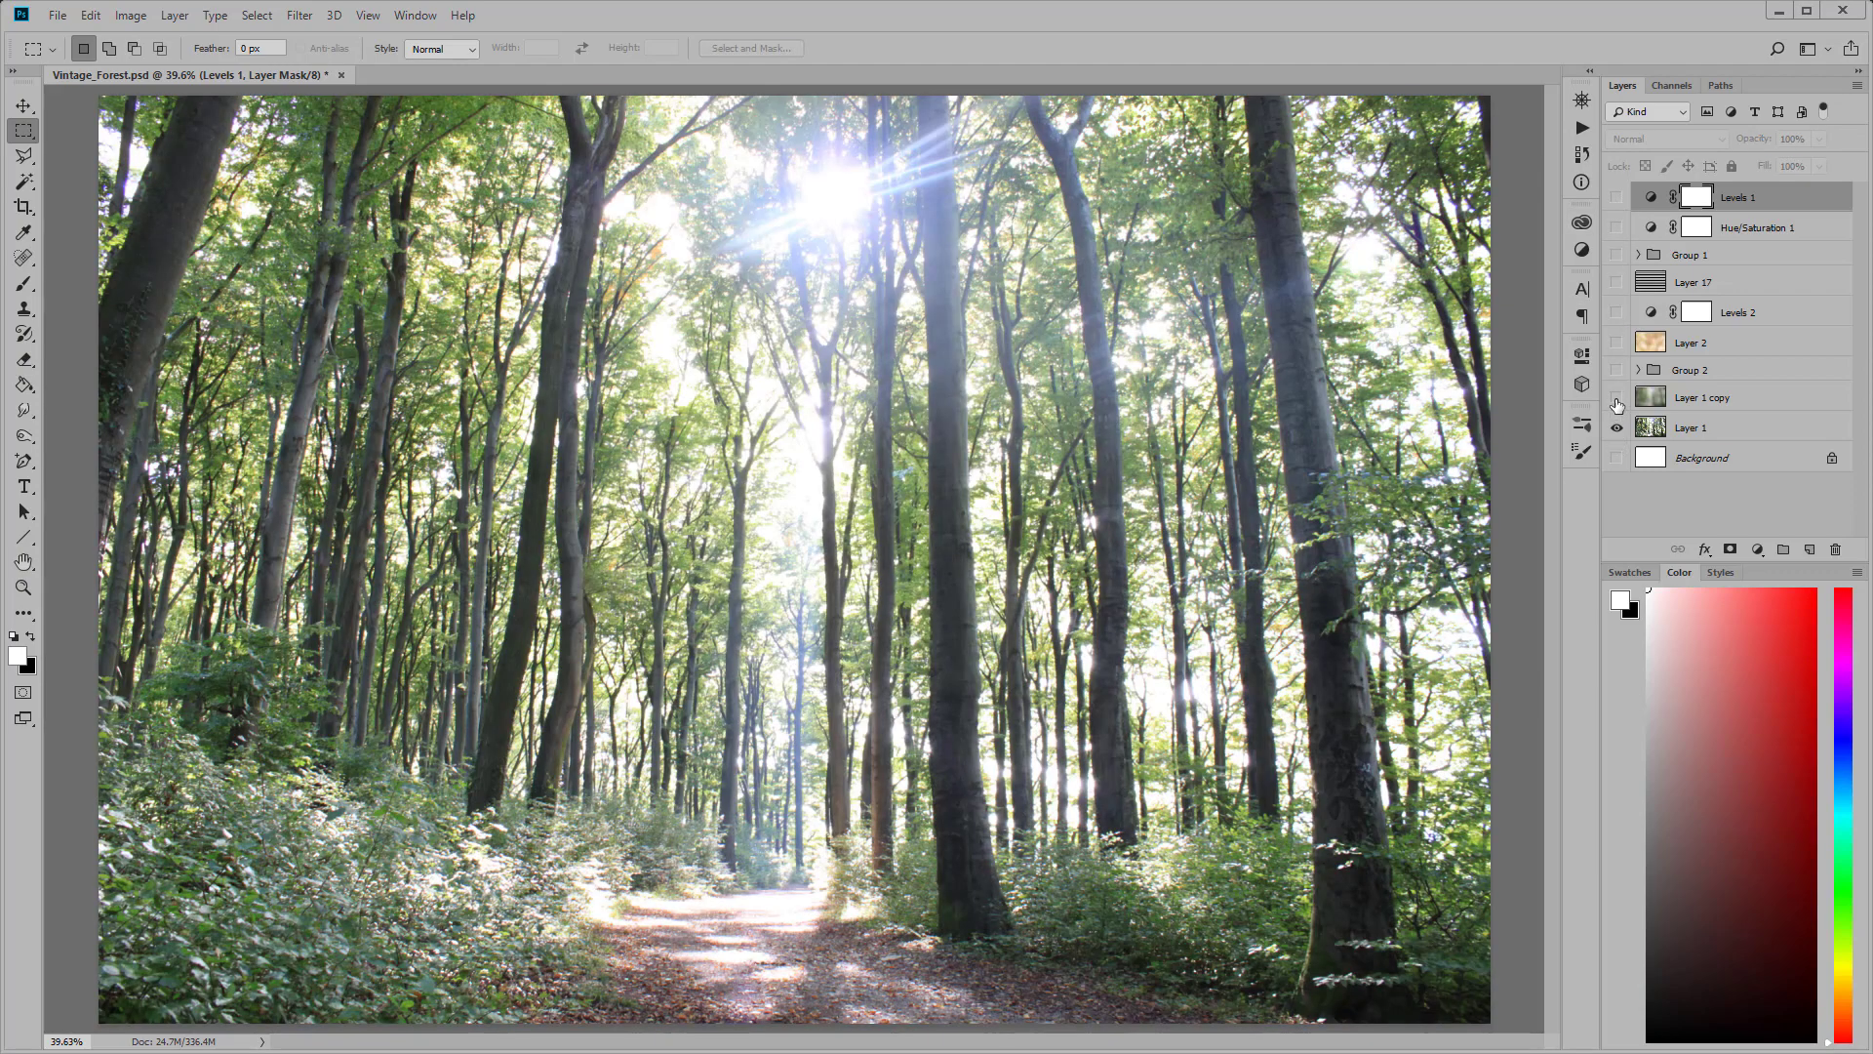
Step: Show Layer 1 copy, the Layer 2 haze, Levels 2 and Group 1's Layers 4 and 5
click(1617, 399)
click(1617, 344)
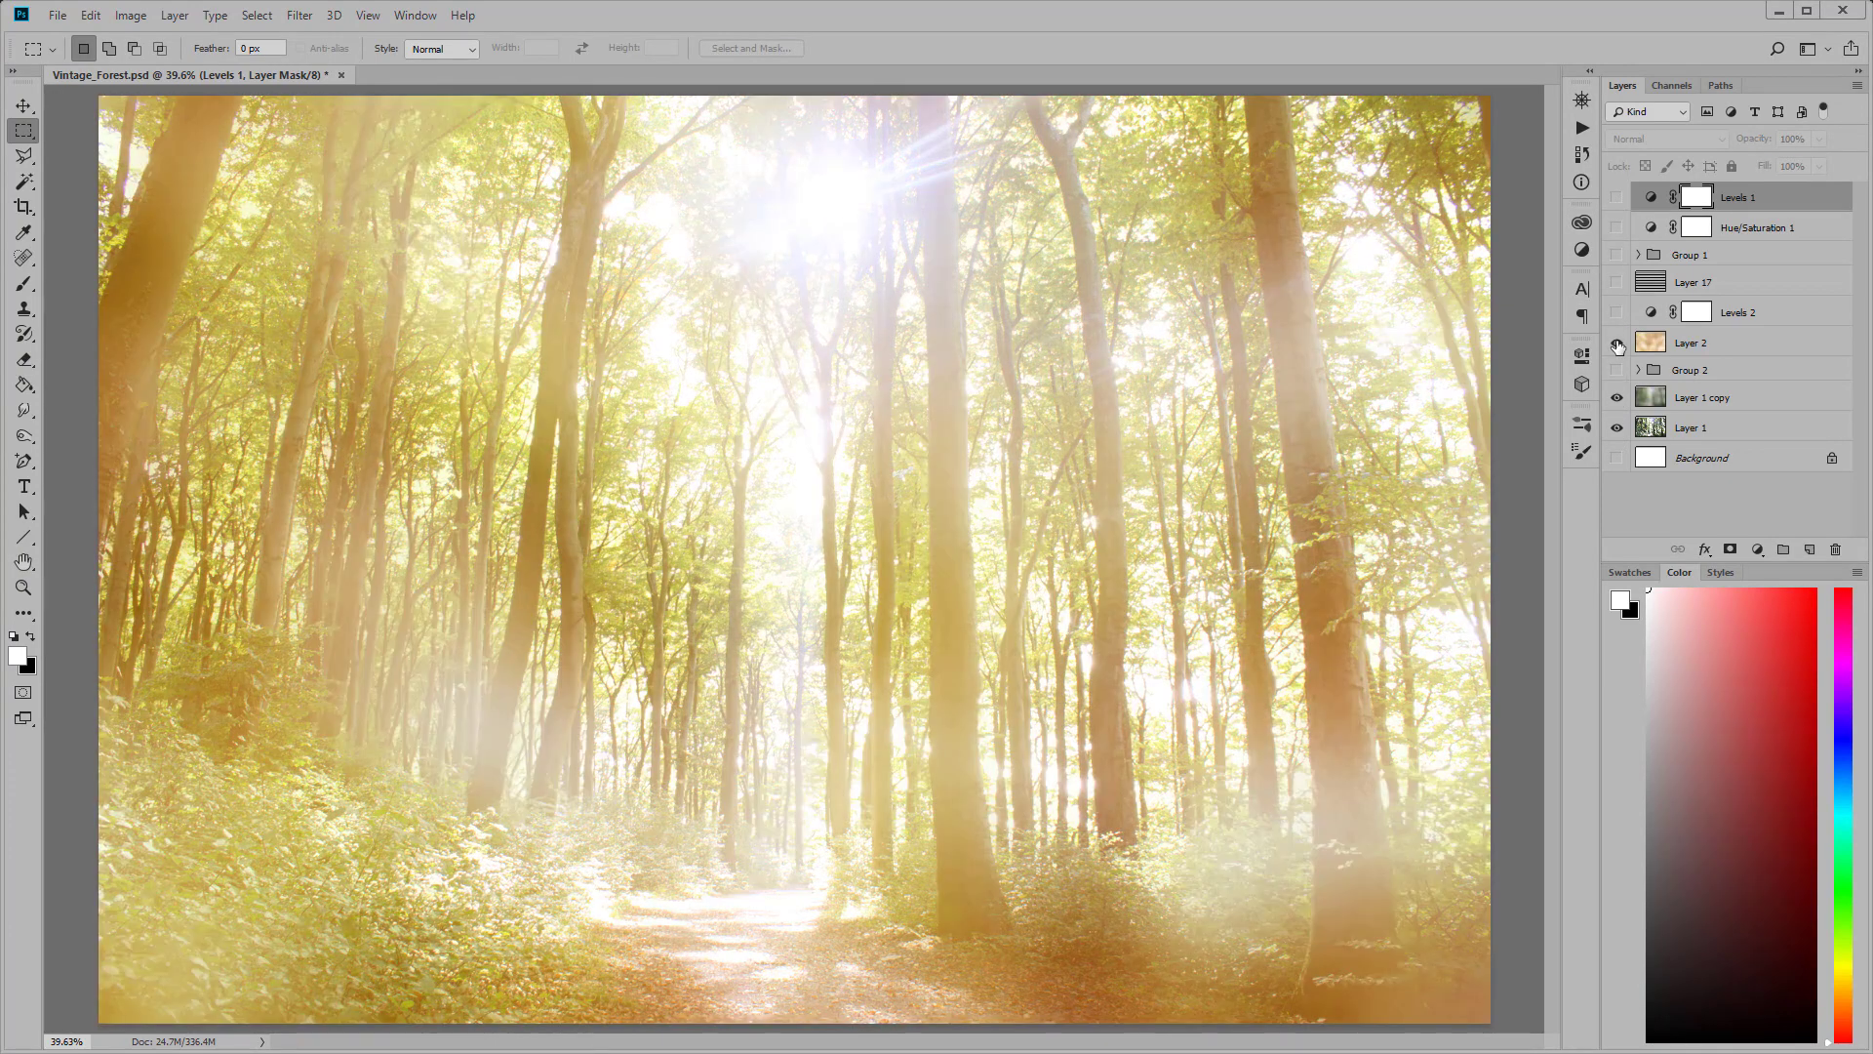
click(1616, 313)
click(1637, 256)
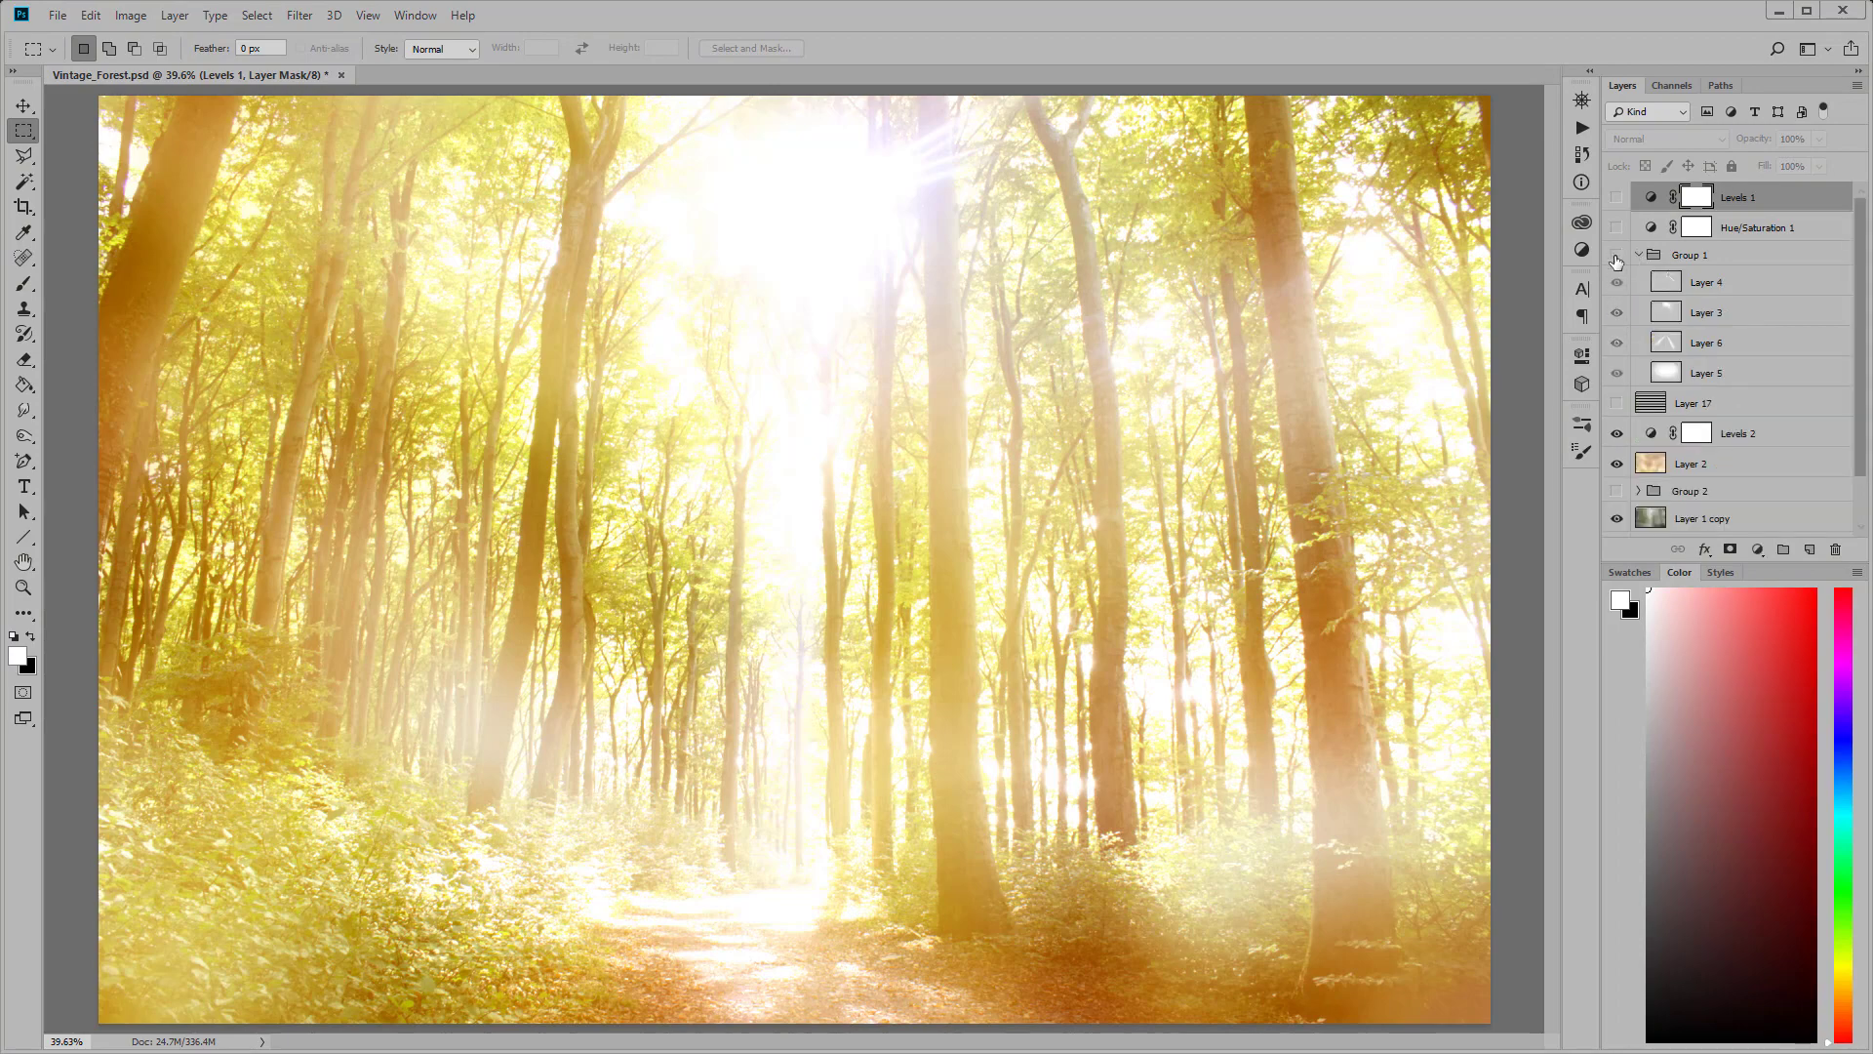
drag(1617, 282, 1617, 375)
click(1617, 374)
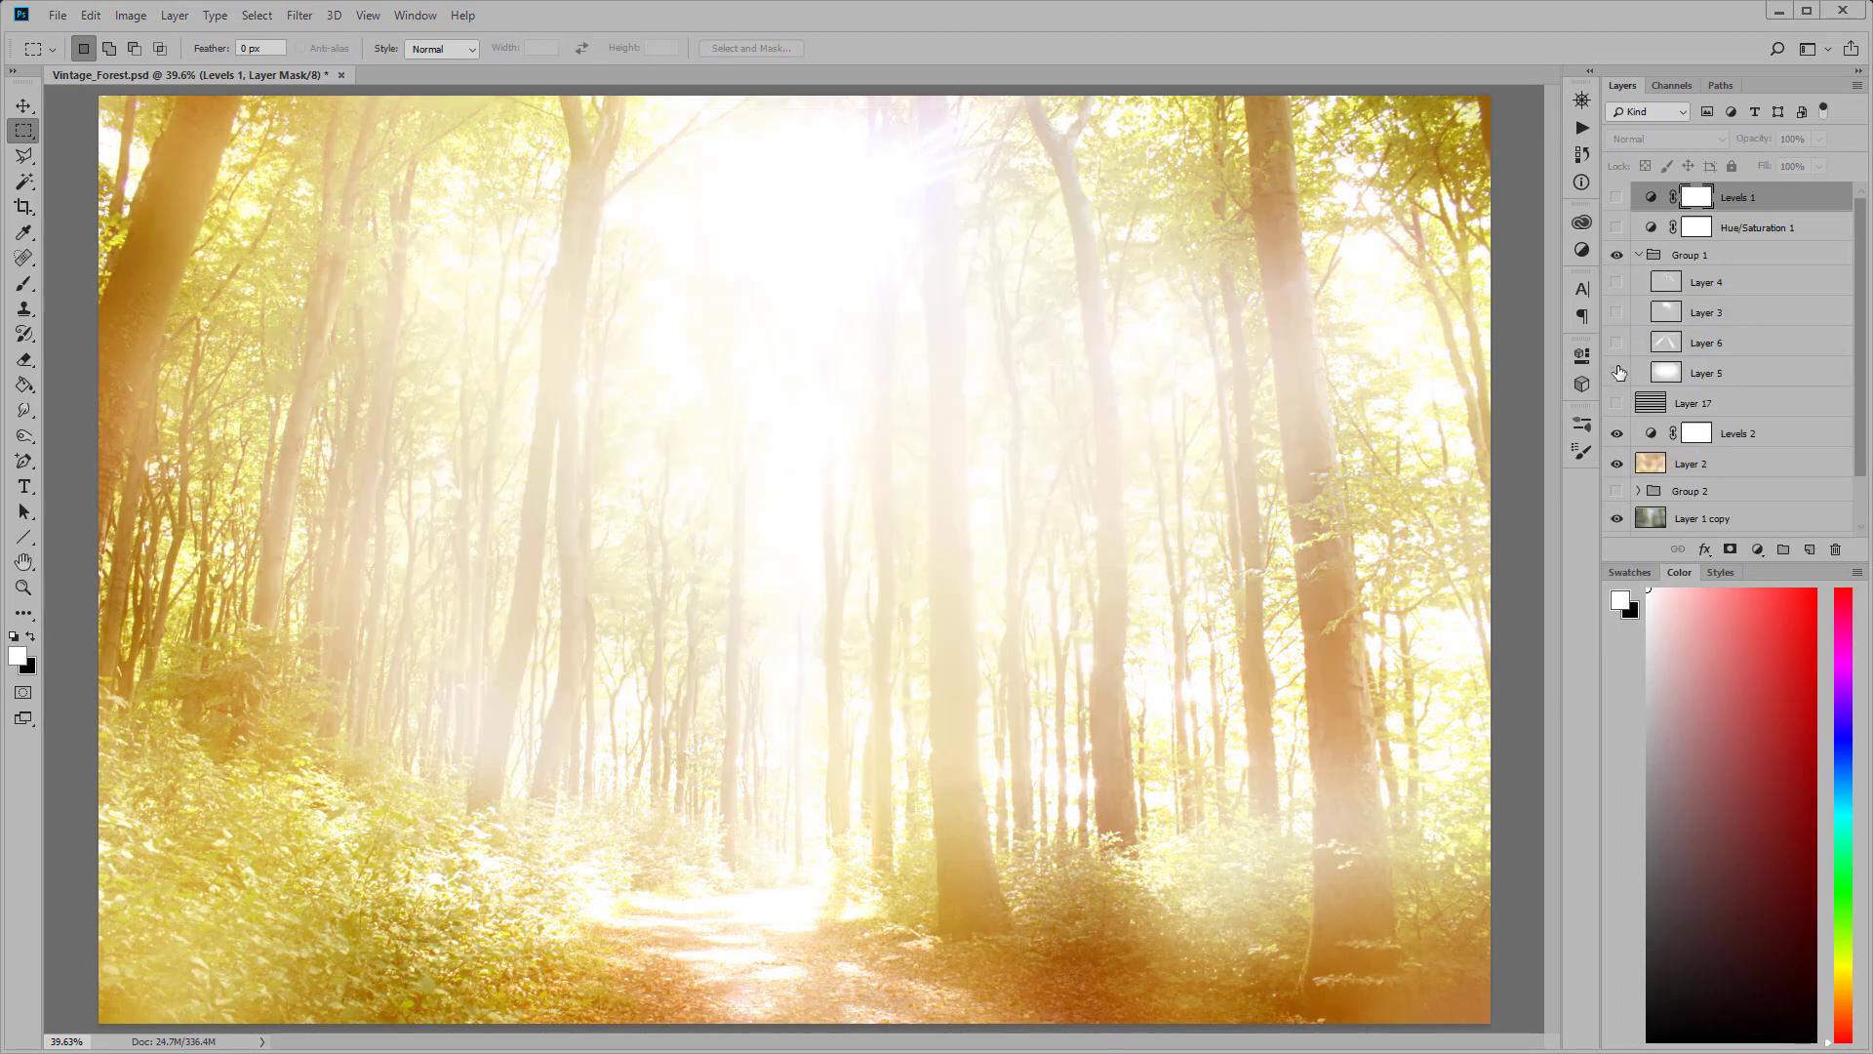
click(1617, 282)
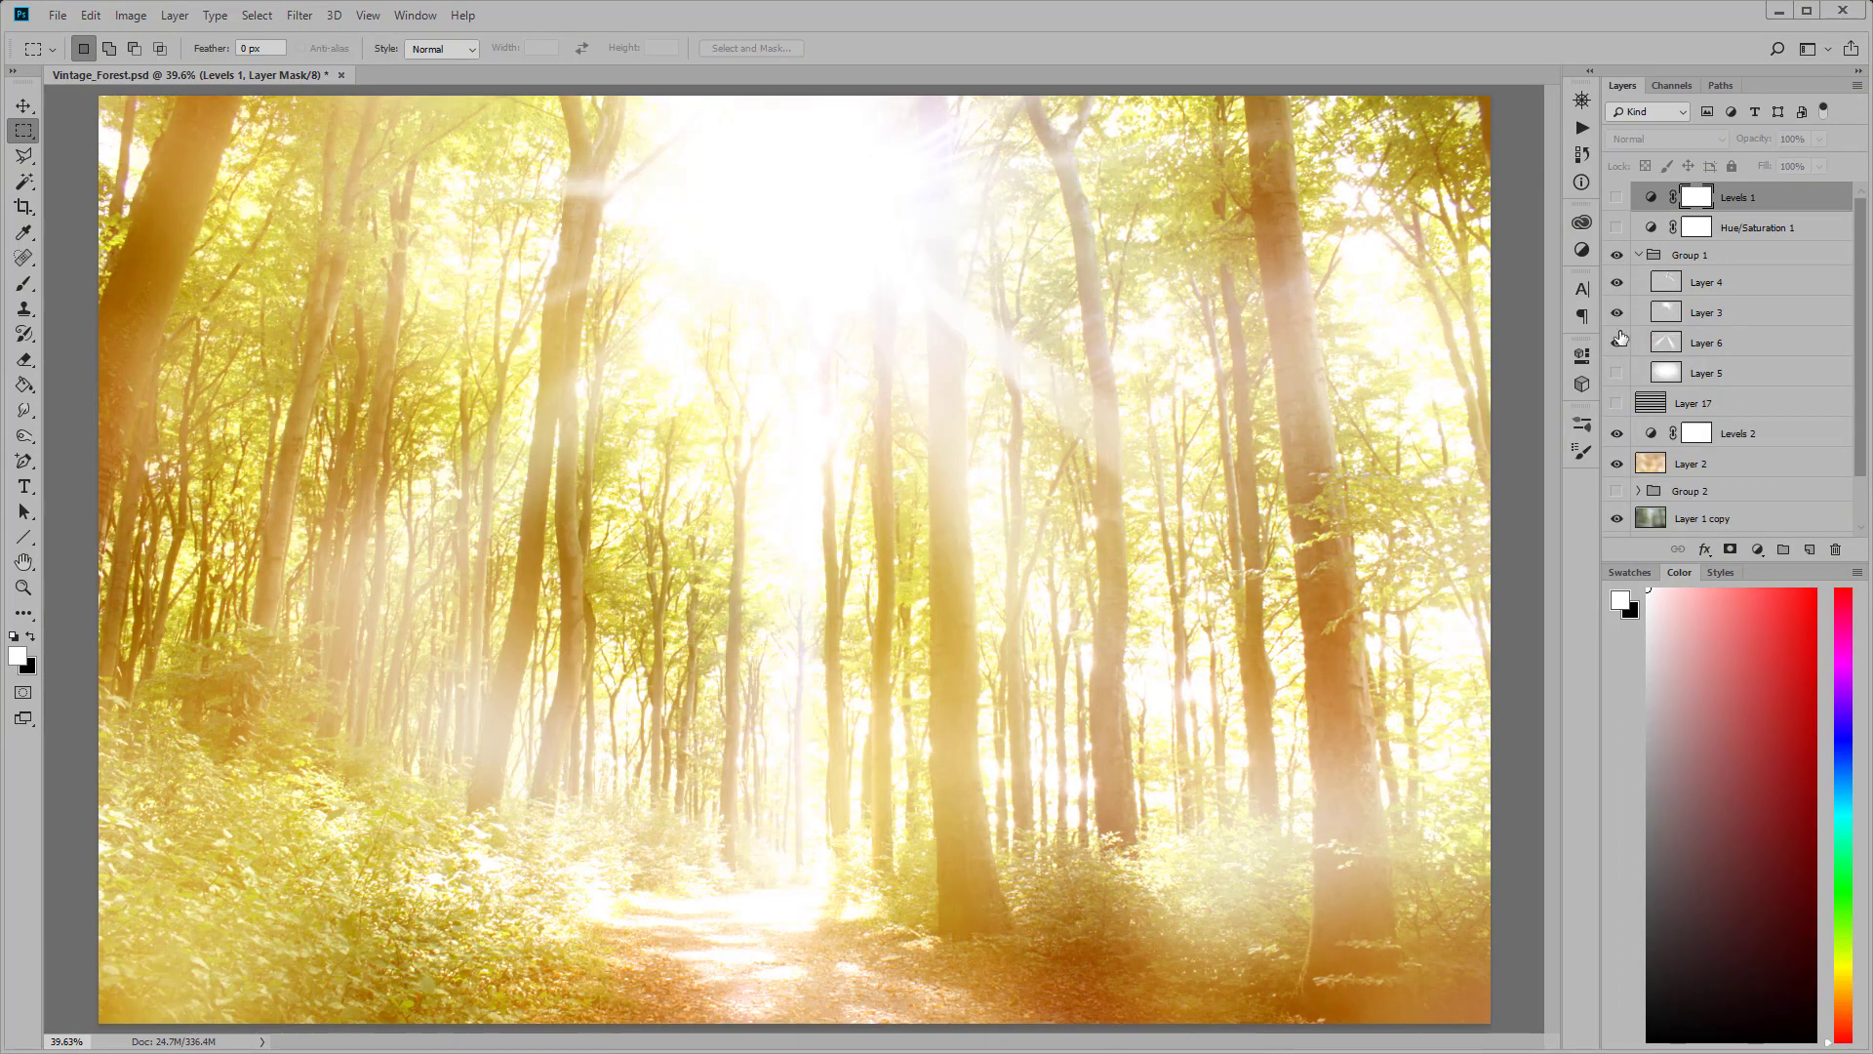
click(1616, 374)
click(1640, 255)
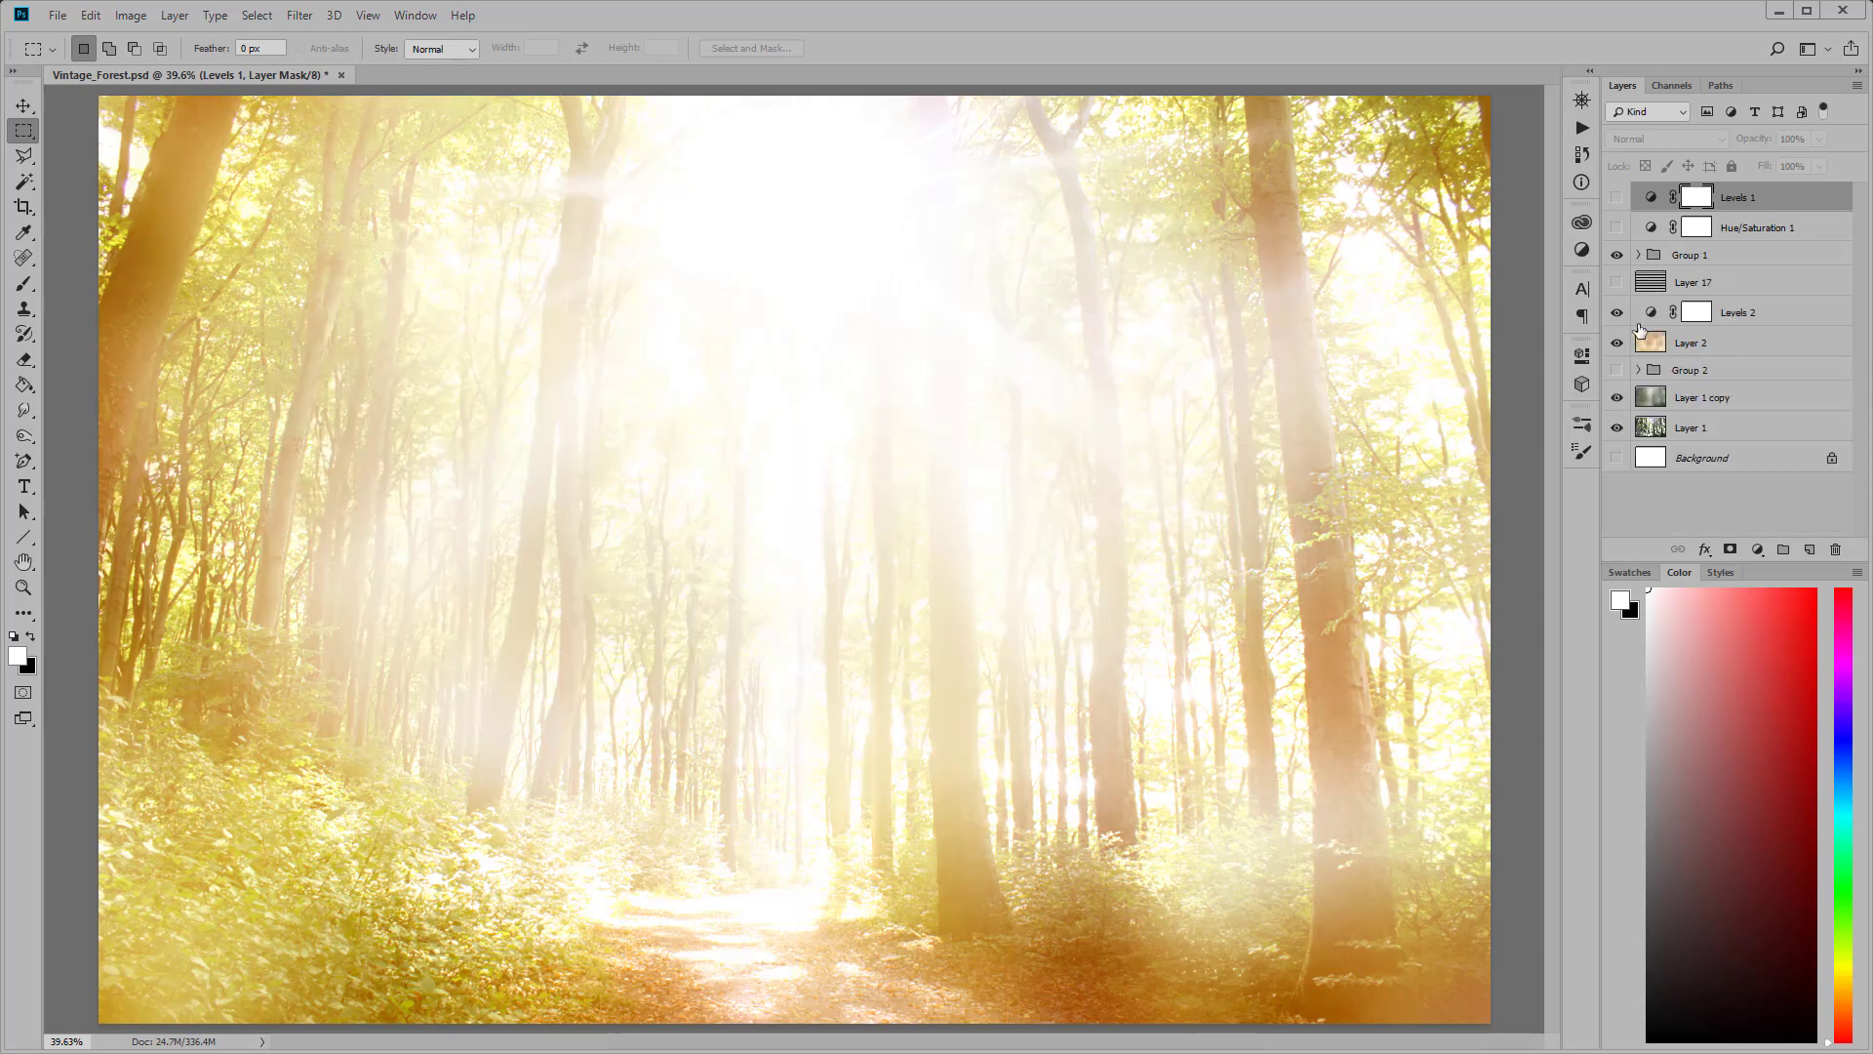
Step: Reveal Group 2's diamond frame with striped Layers 12–15, then Hue/Saturation 1 and Levels 1
click(1639, 370)
scroll(1620, 322, down, 1)
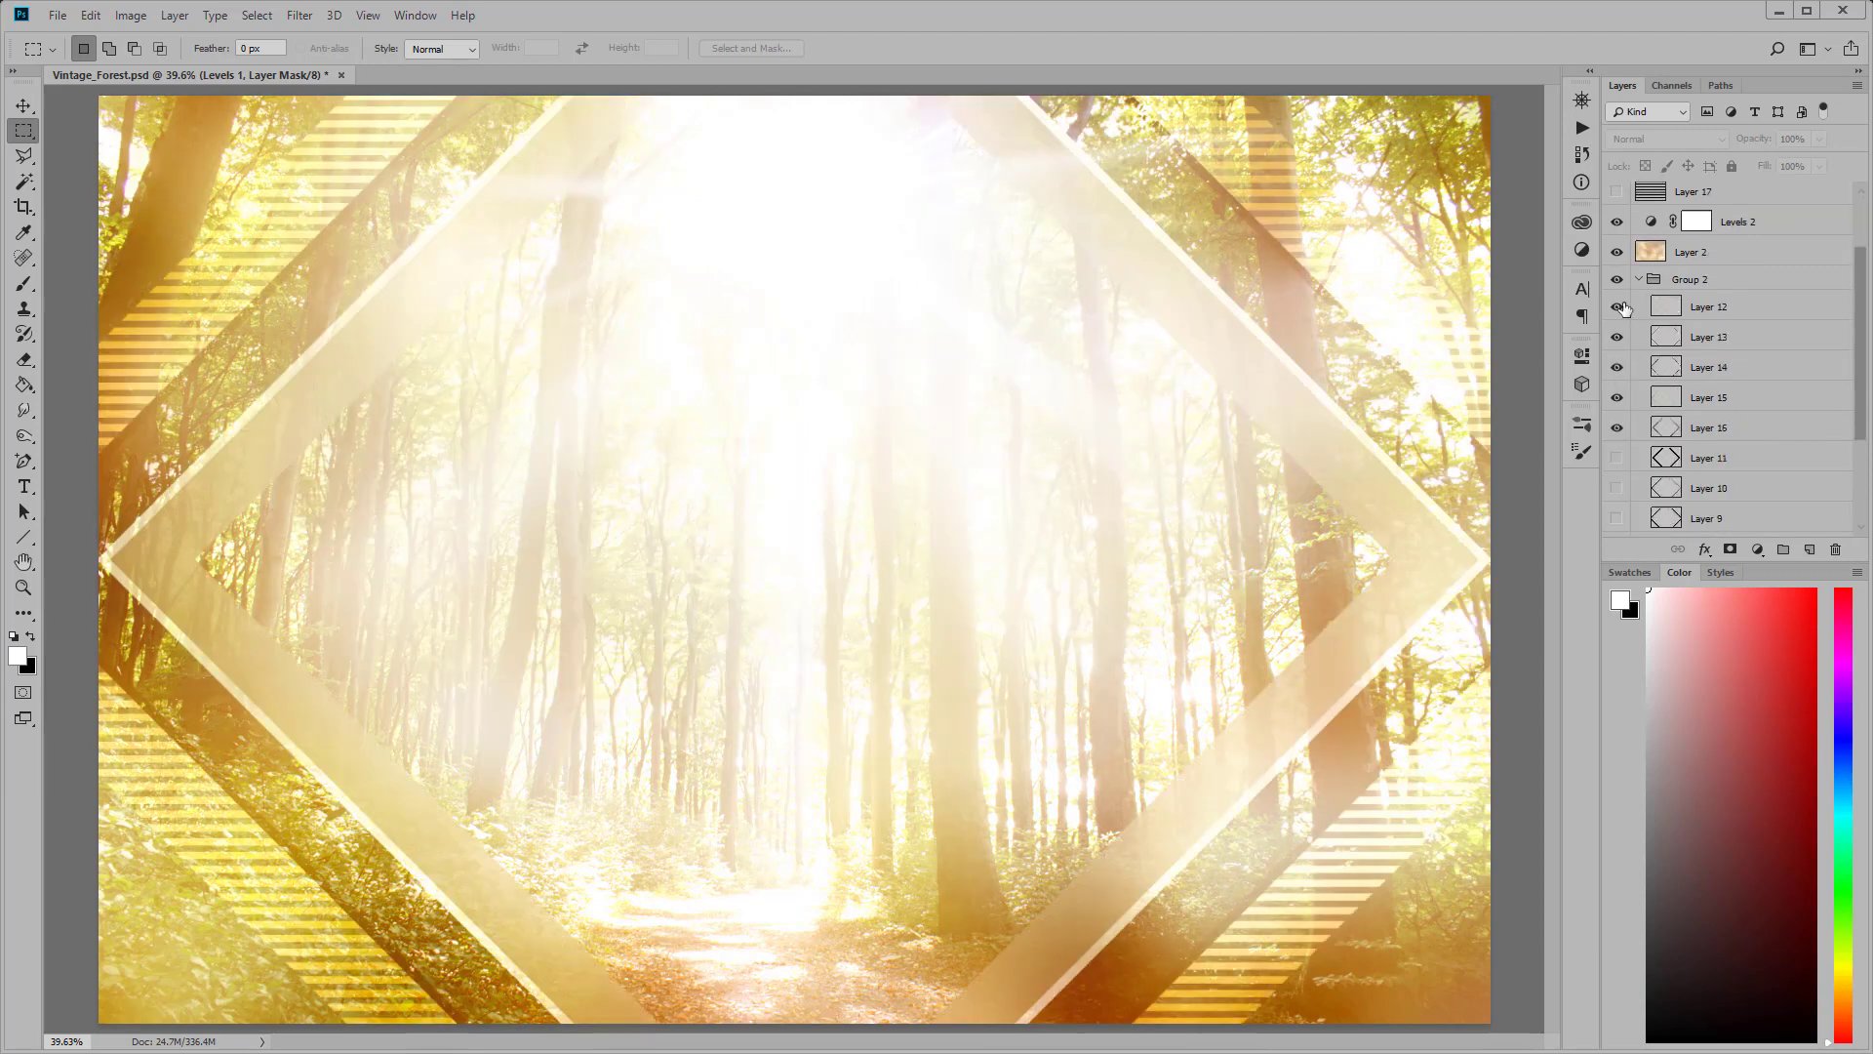
click(1616, 428)
drag(1618, 401, 1617, 306)
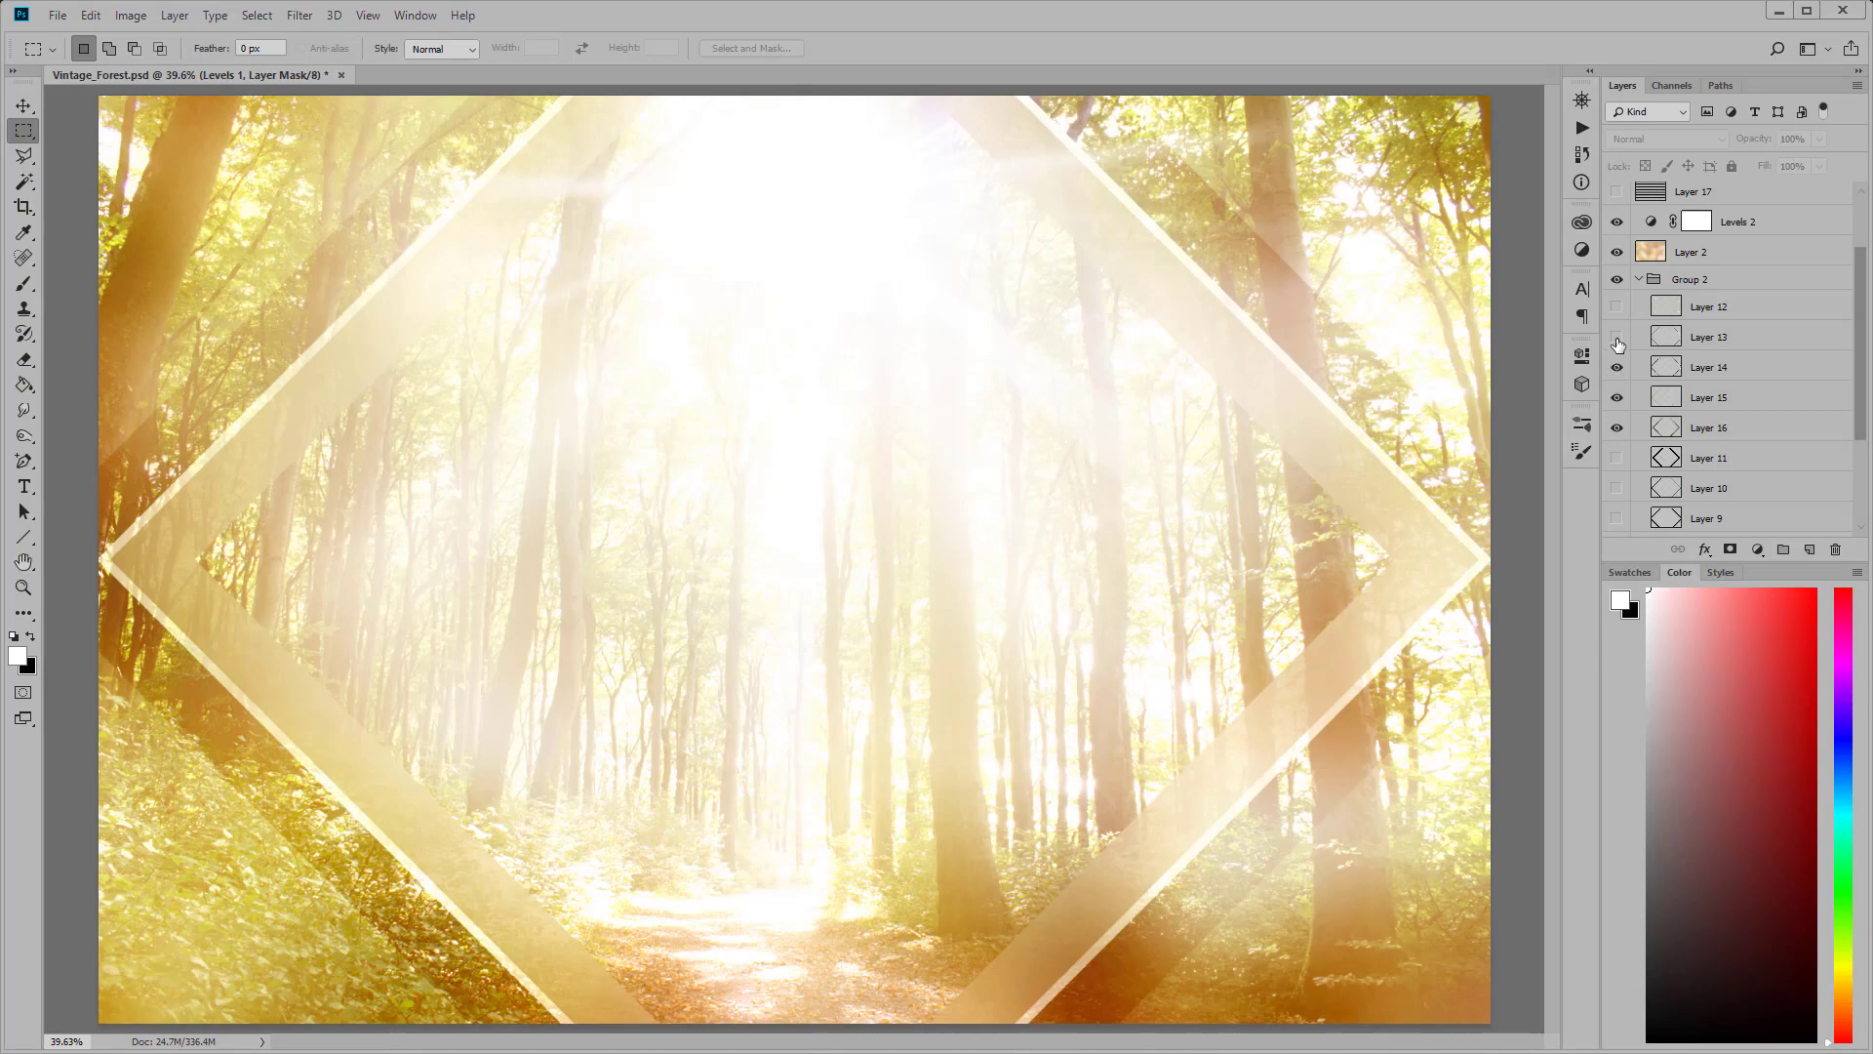
click(1639, 279)
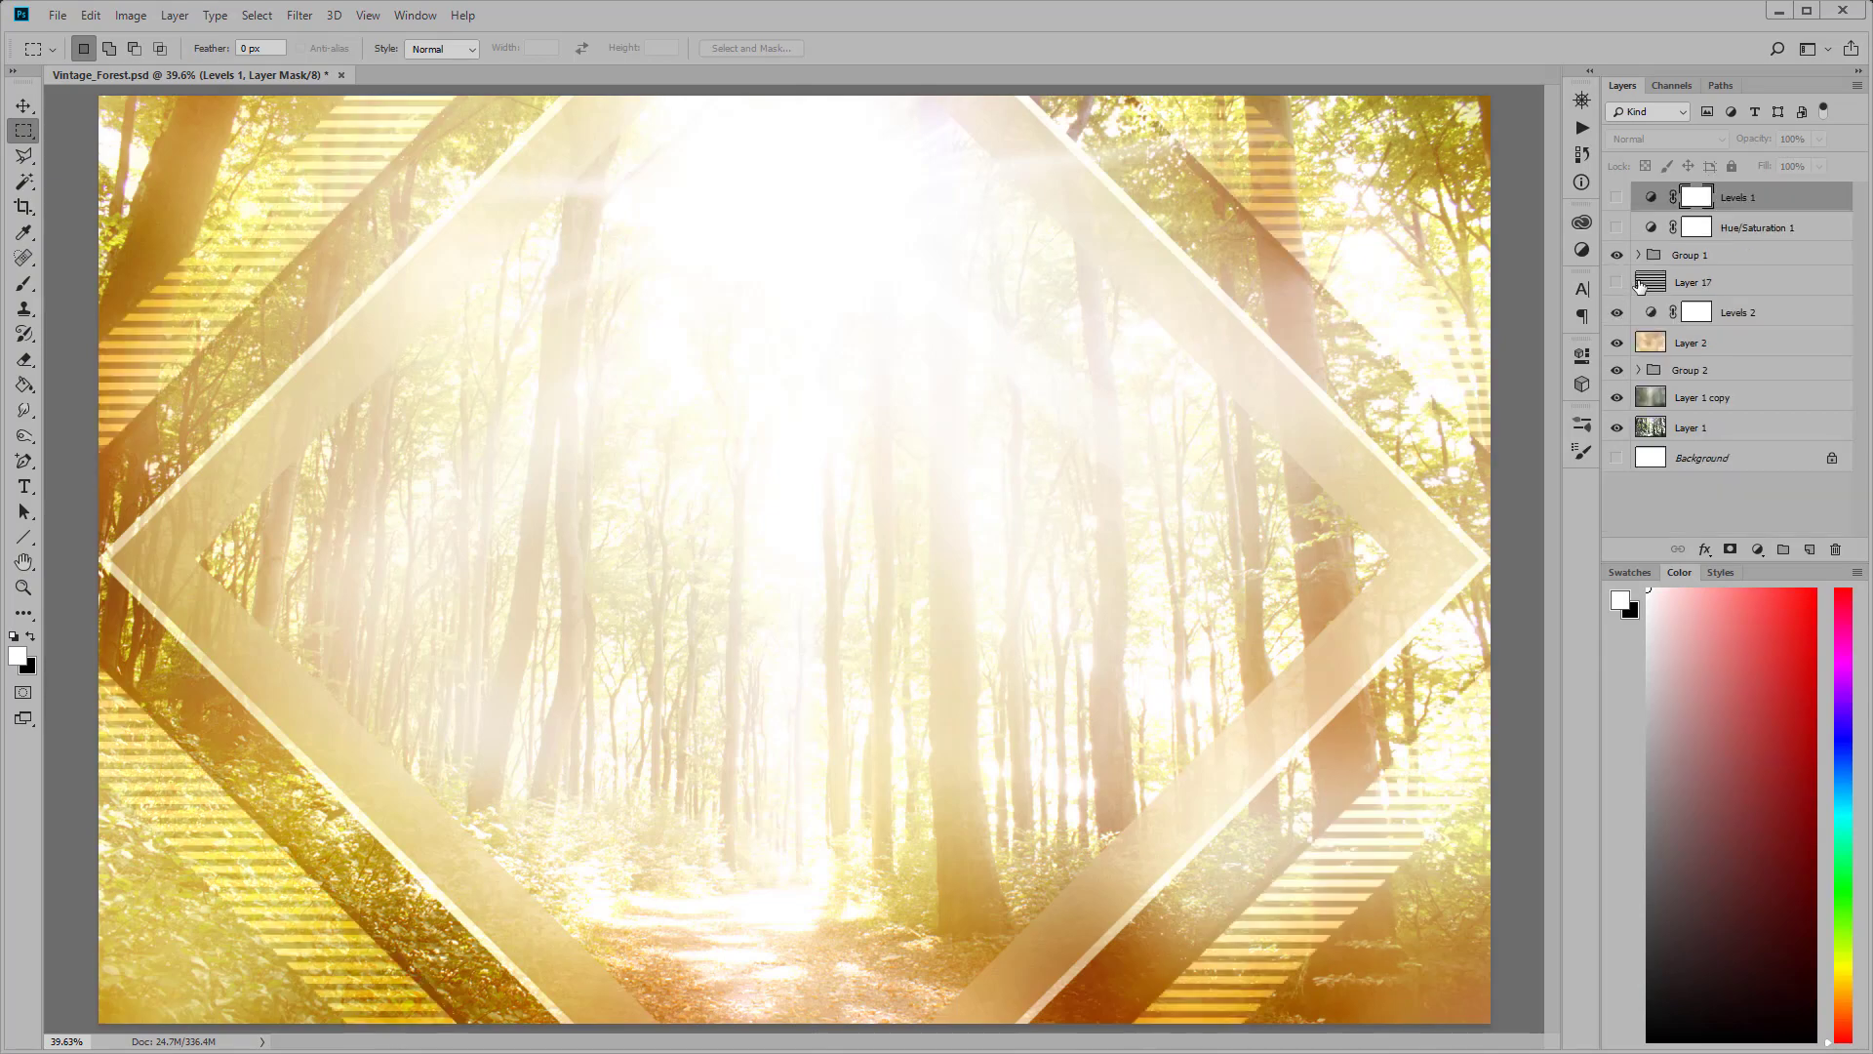
click(1616, 227)
click(1617, 198)
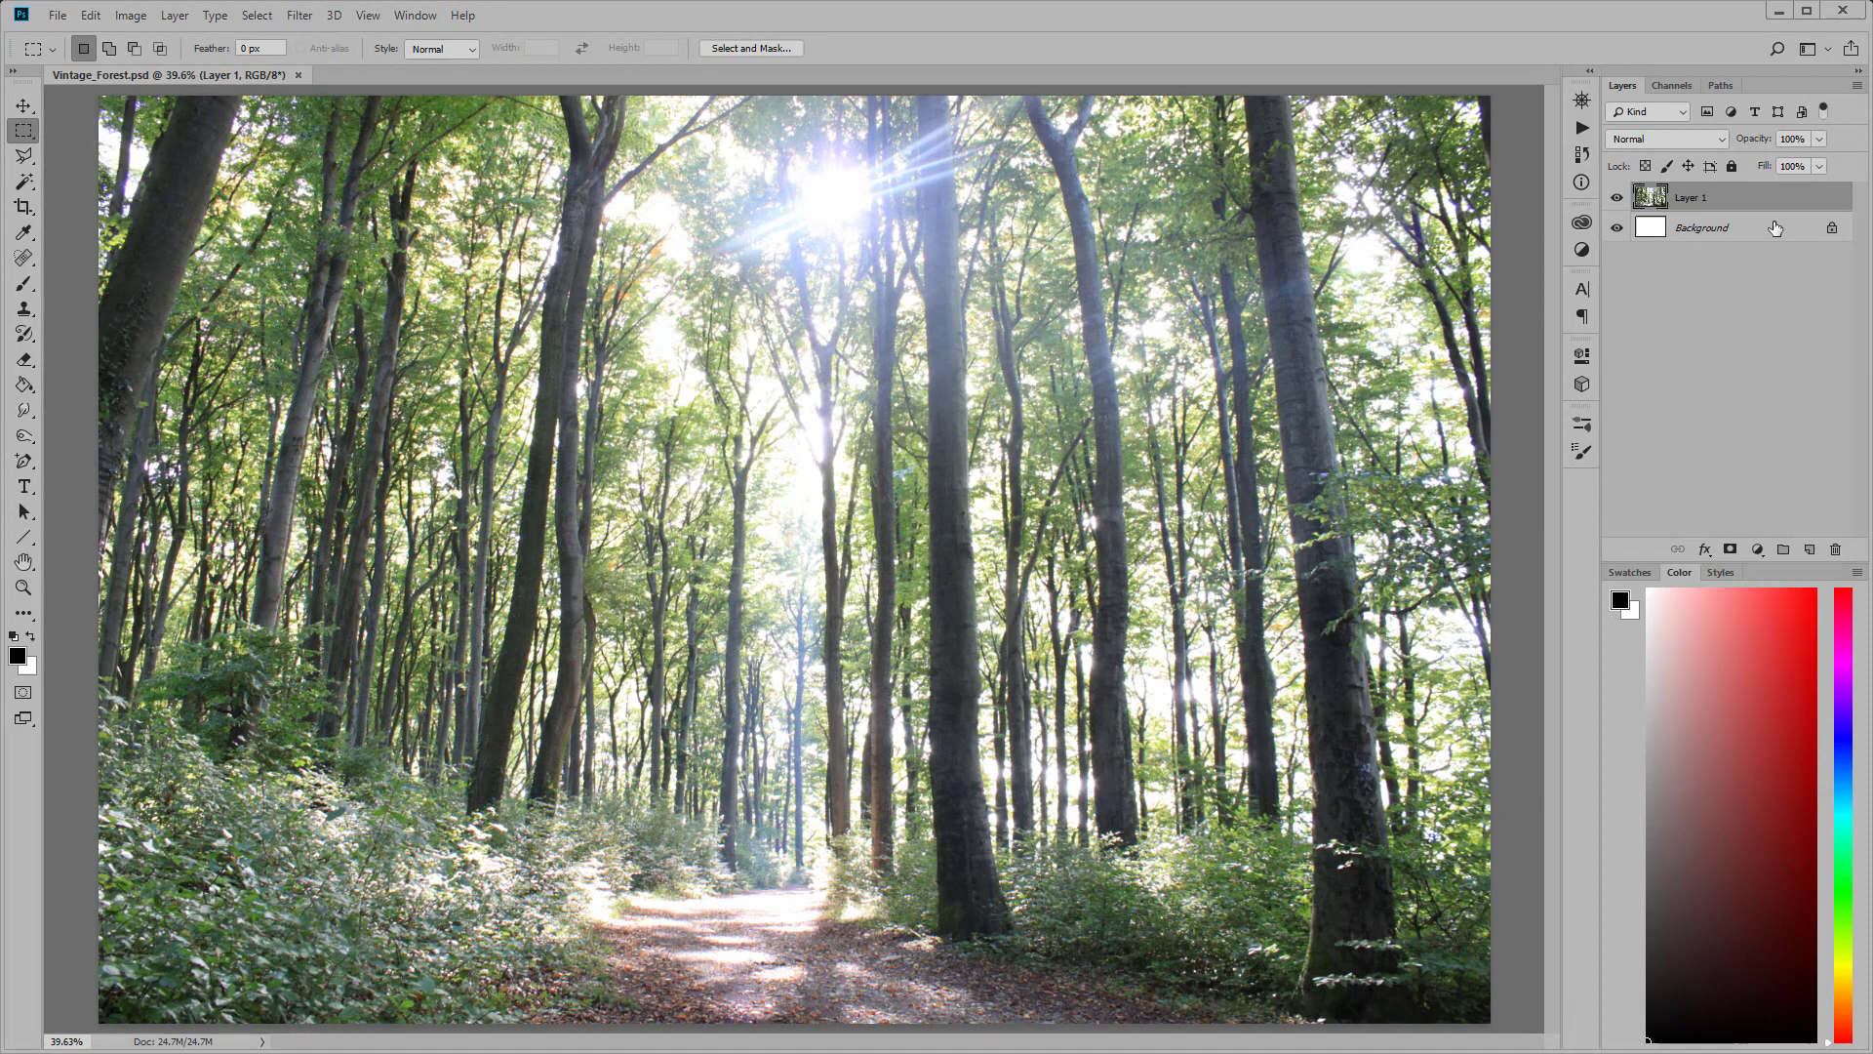
Step: Duplicate Layer 1 and give the copy a 150 px Gaussian Blur
drag(1777, 195, 1805, 549)
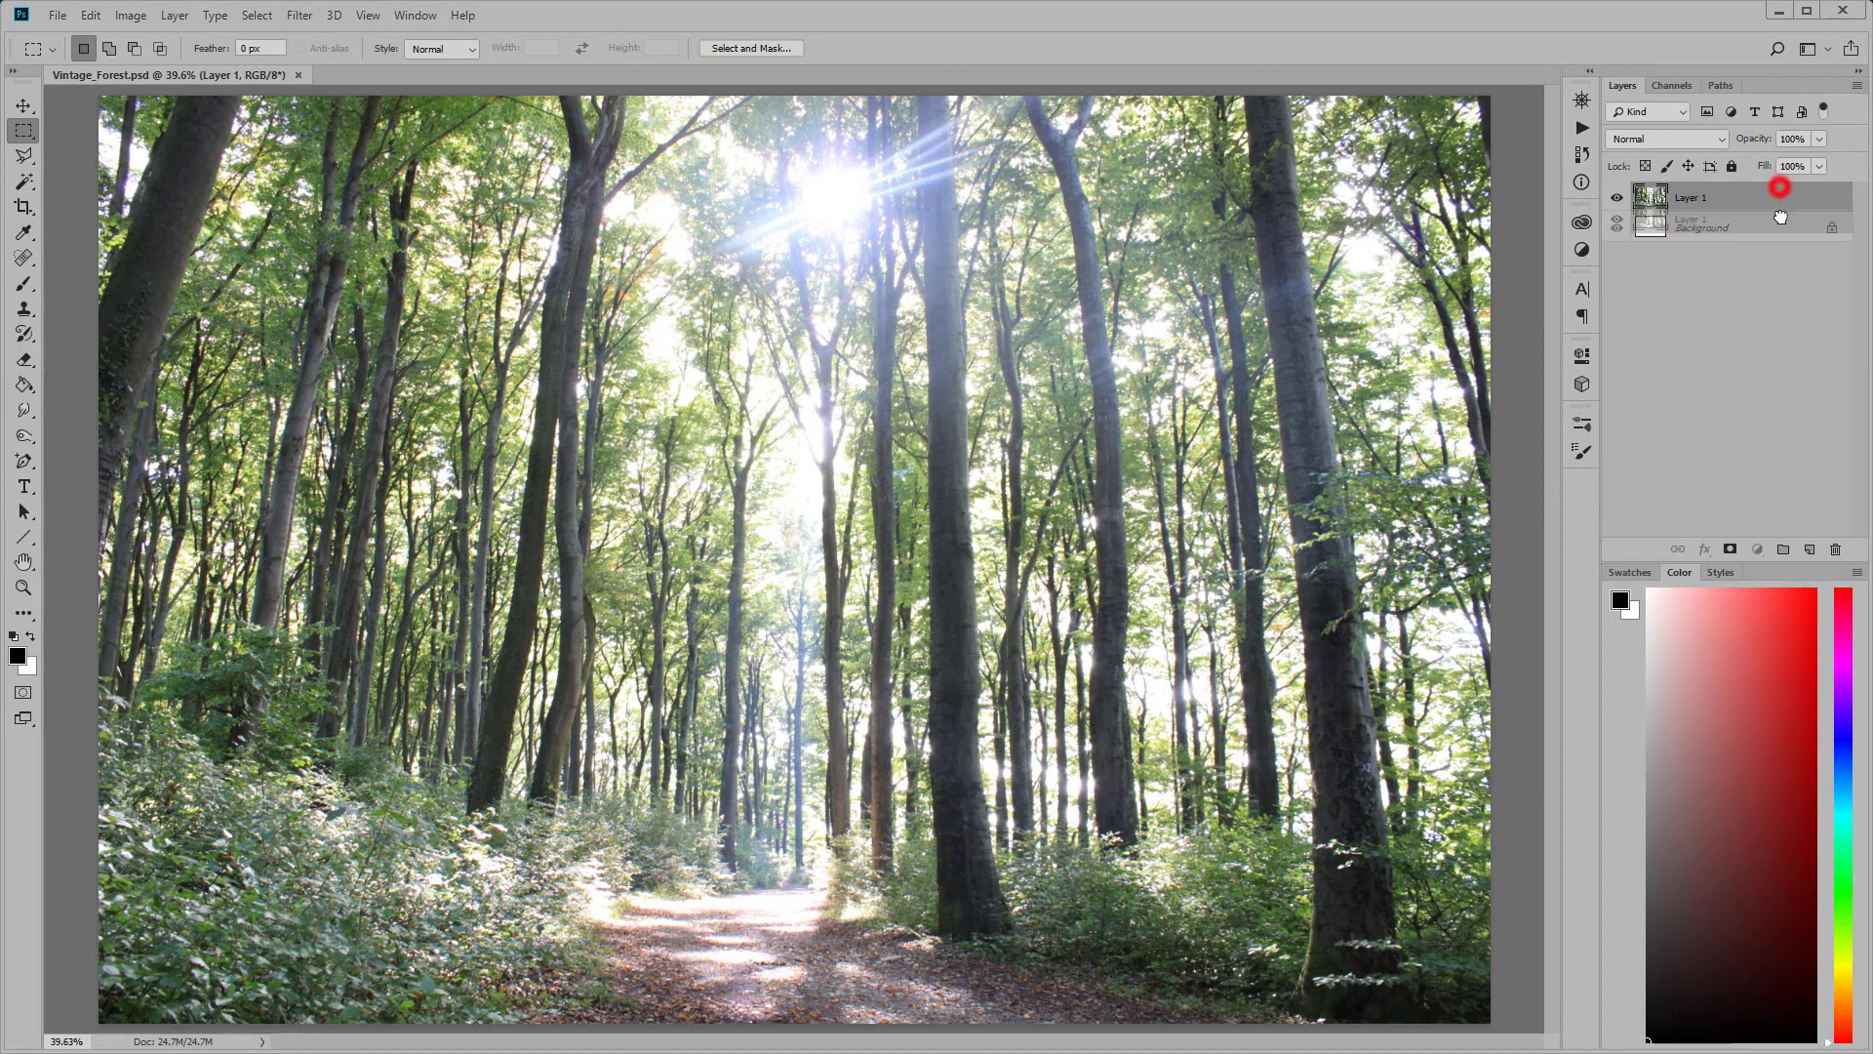
click(296, 16)
mouse_move(311, 236)
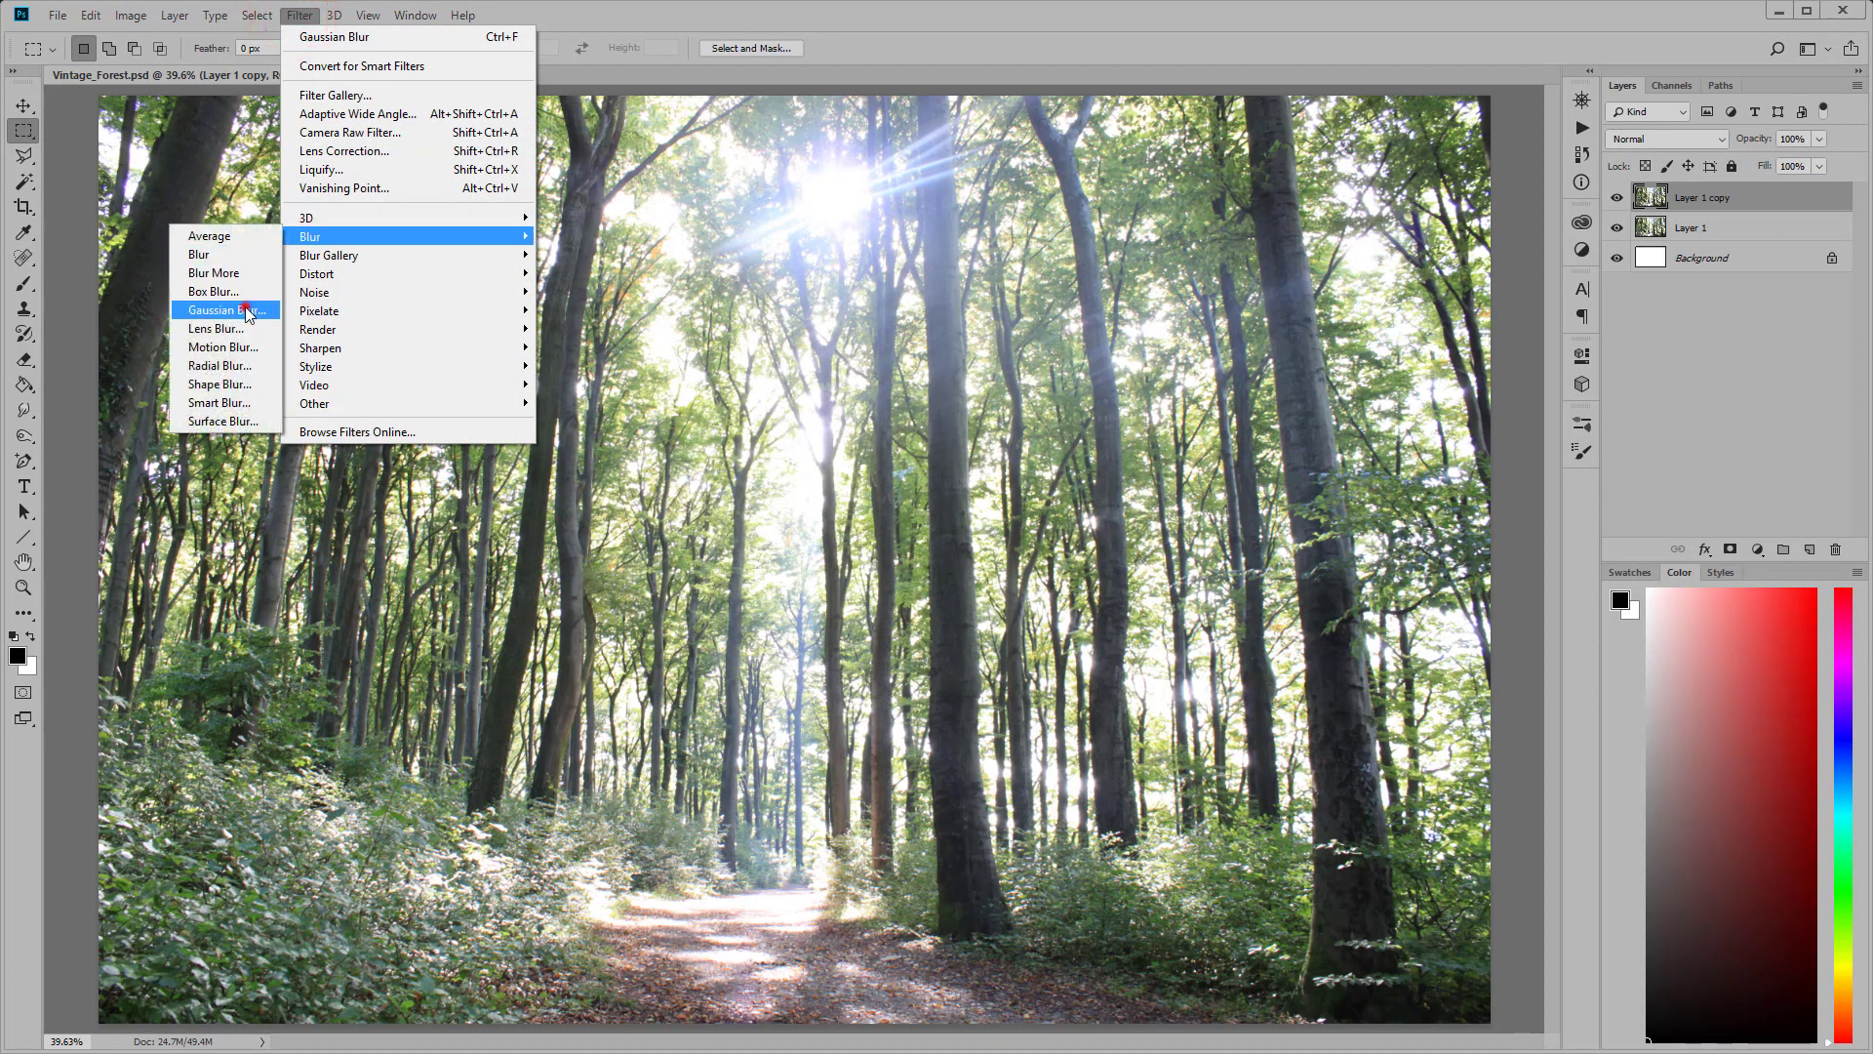
click(247, 310)
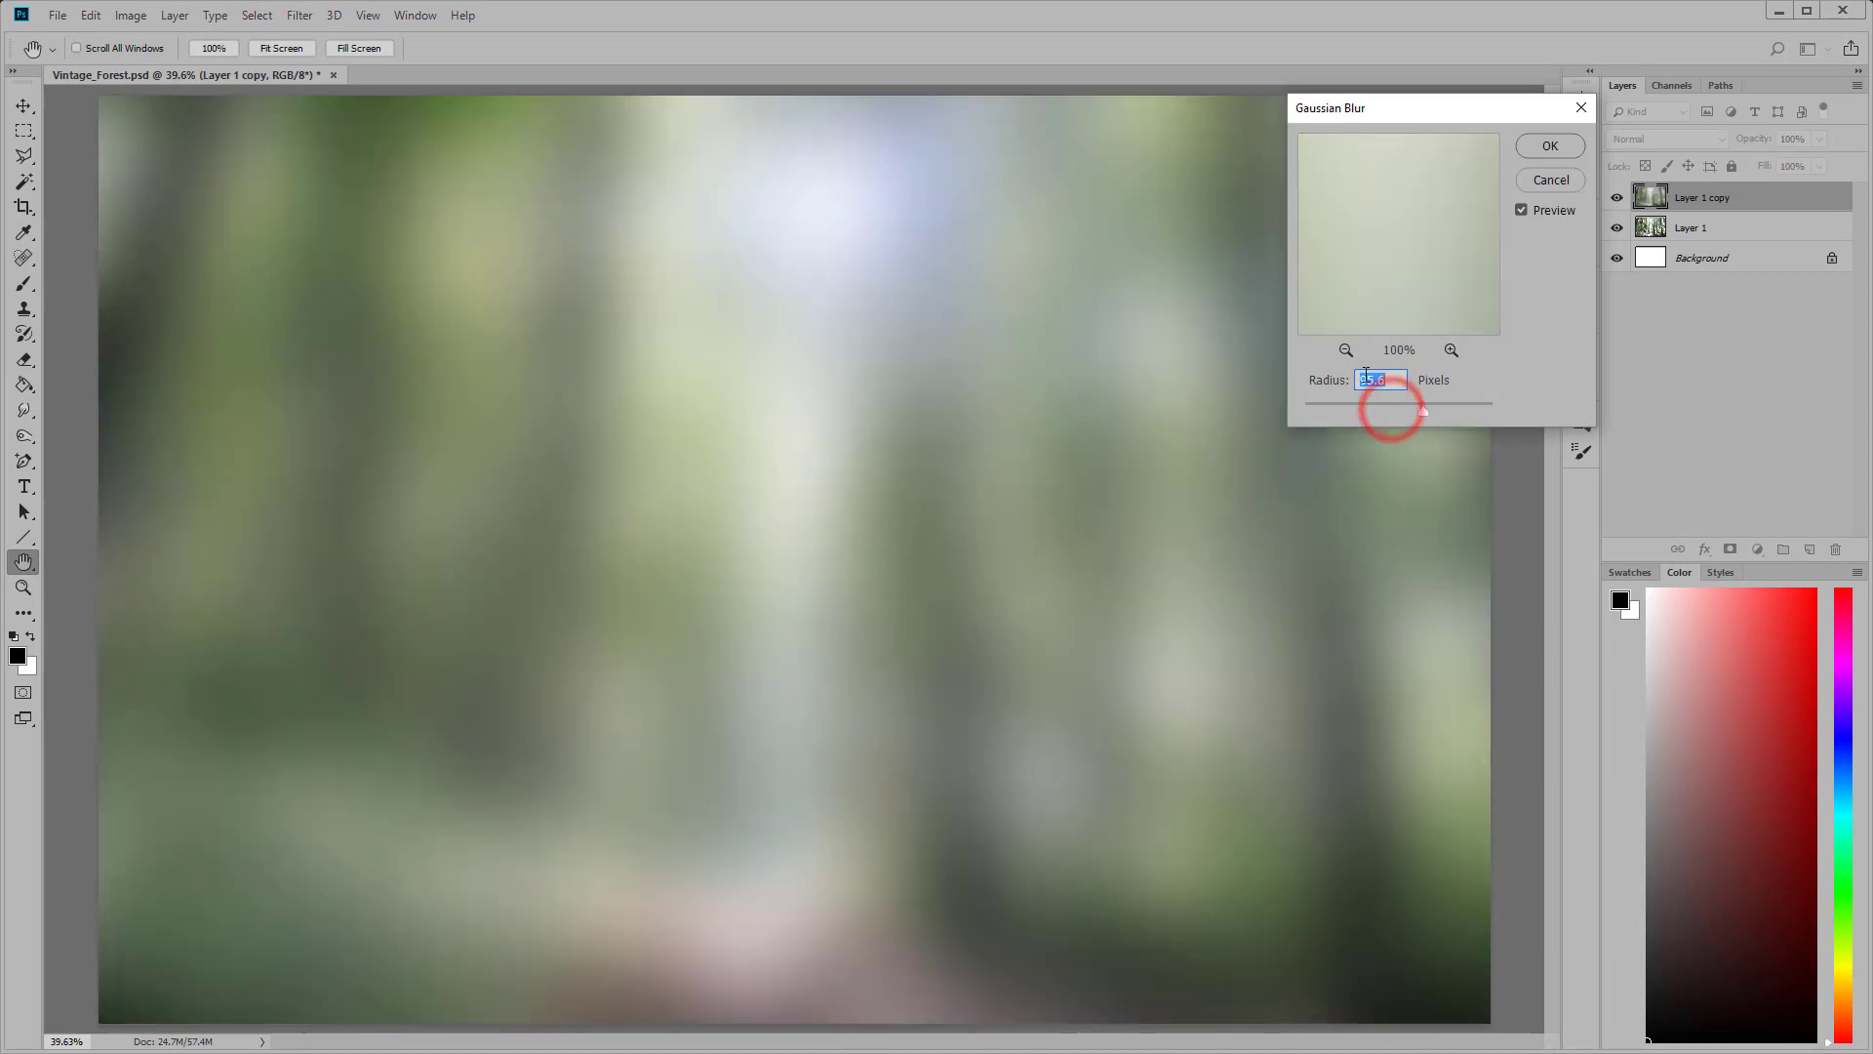
double_click(1366, 380)
text(150)
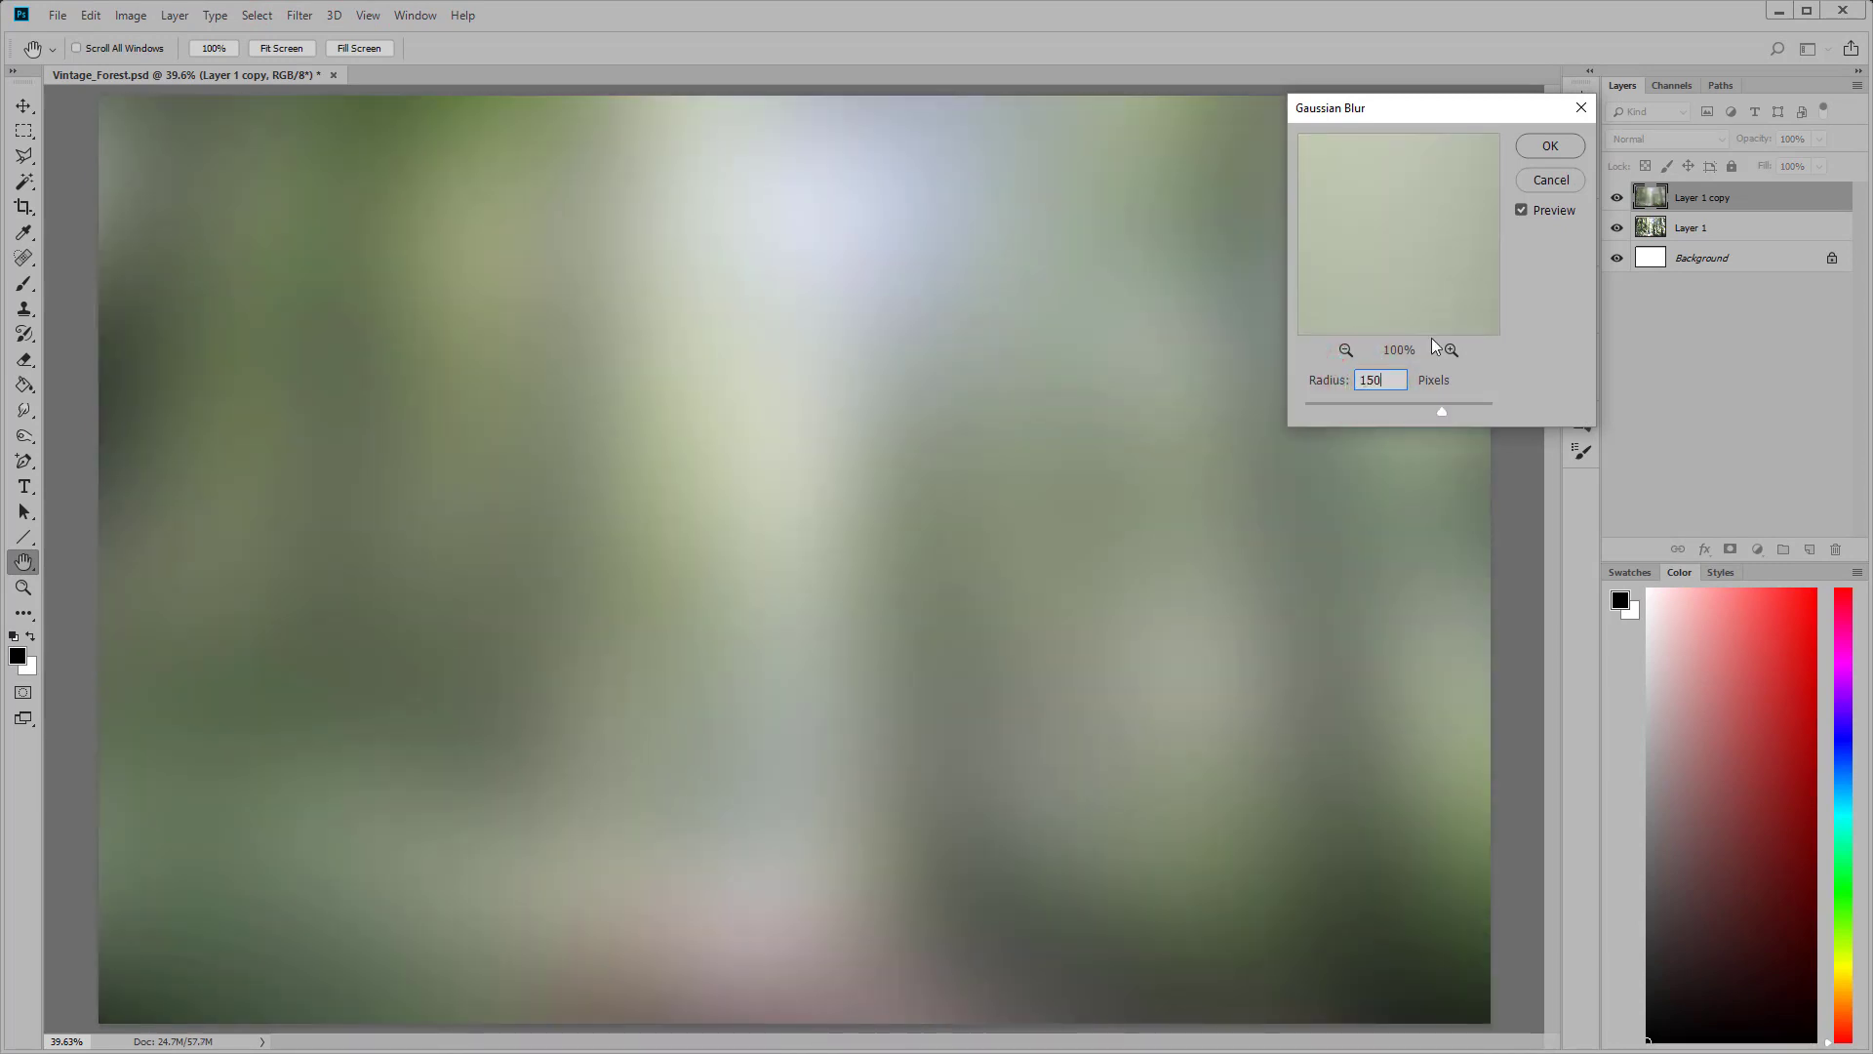
click(1550, 147)
Step: Set the blurred copy to Hard Light at 84% opacity, hide it, and select Layer 1
click(1639, 144)
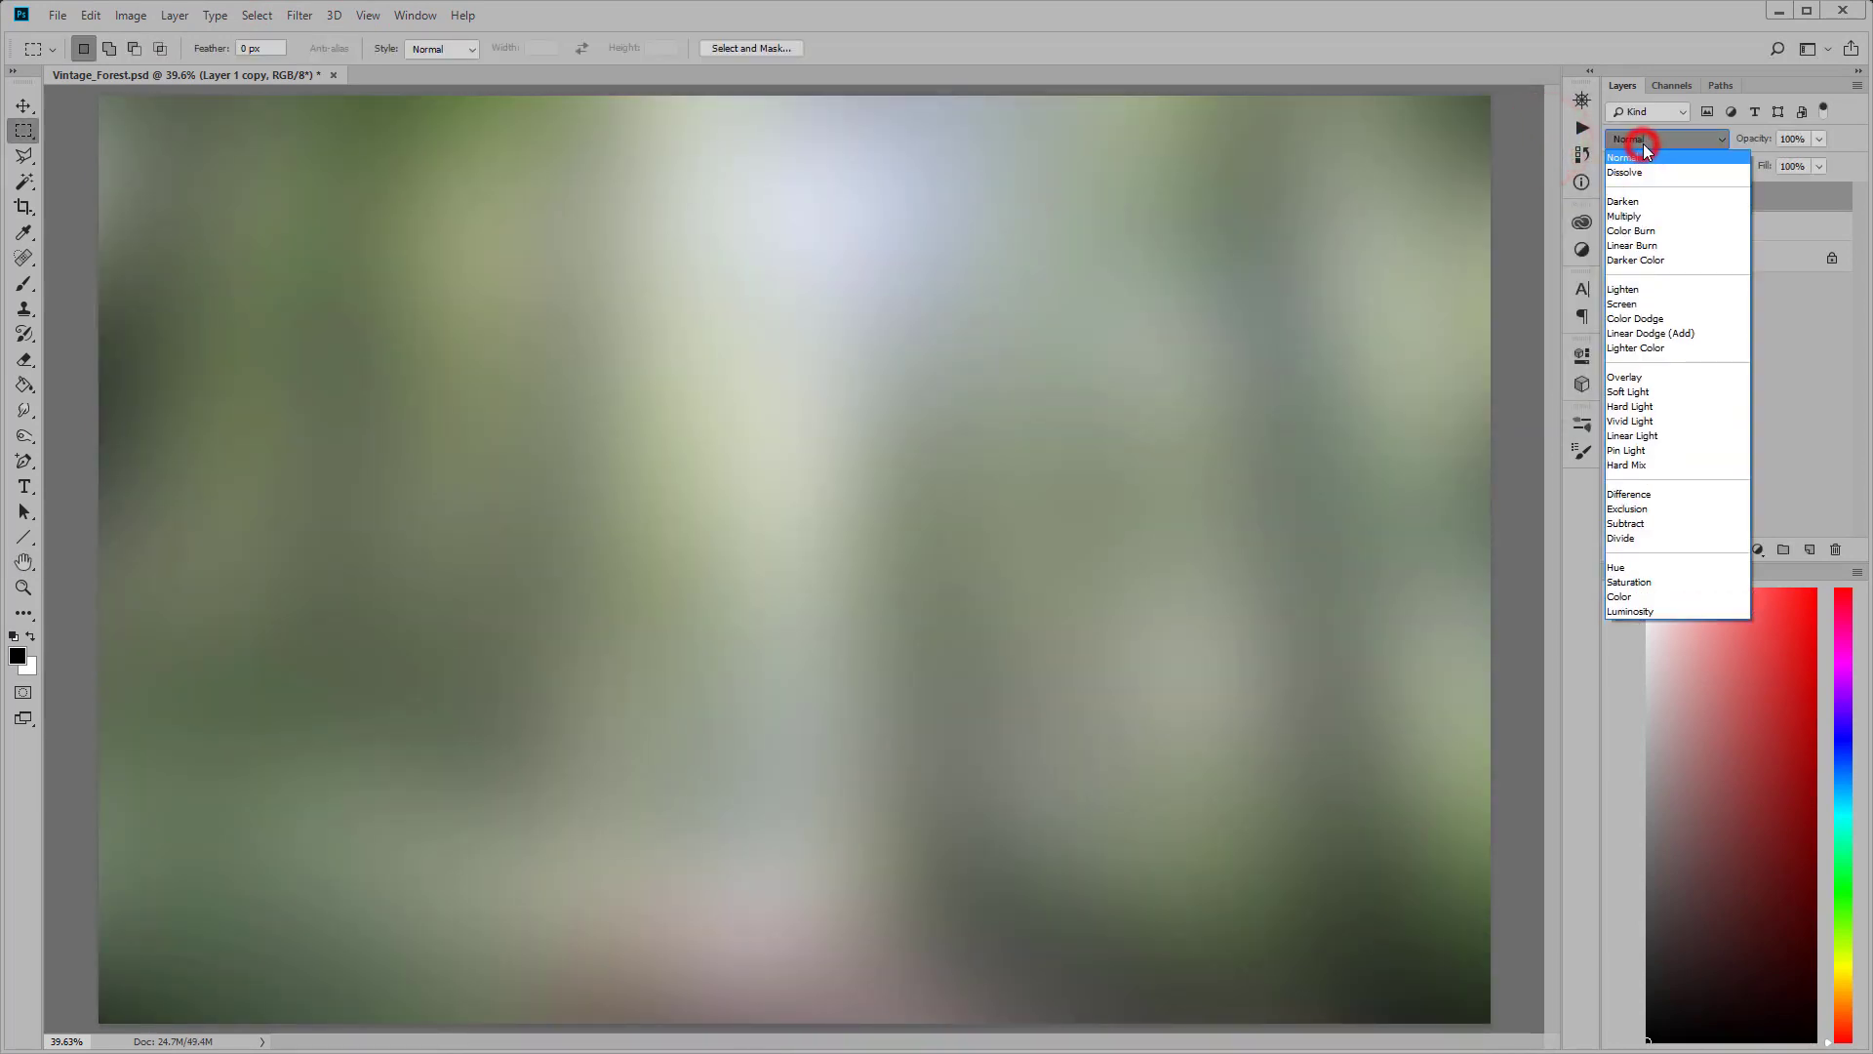
click(1652, 406)
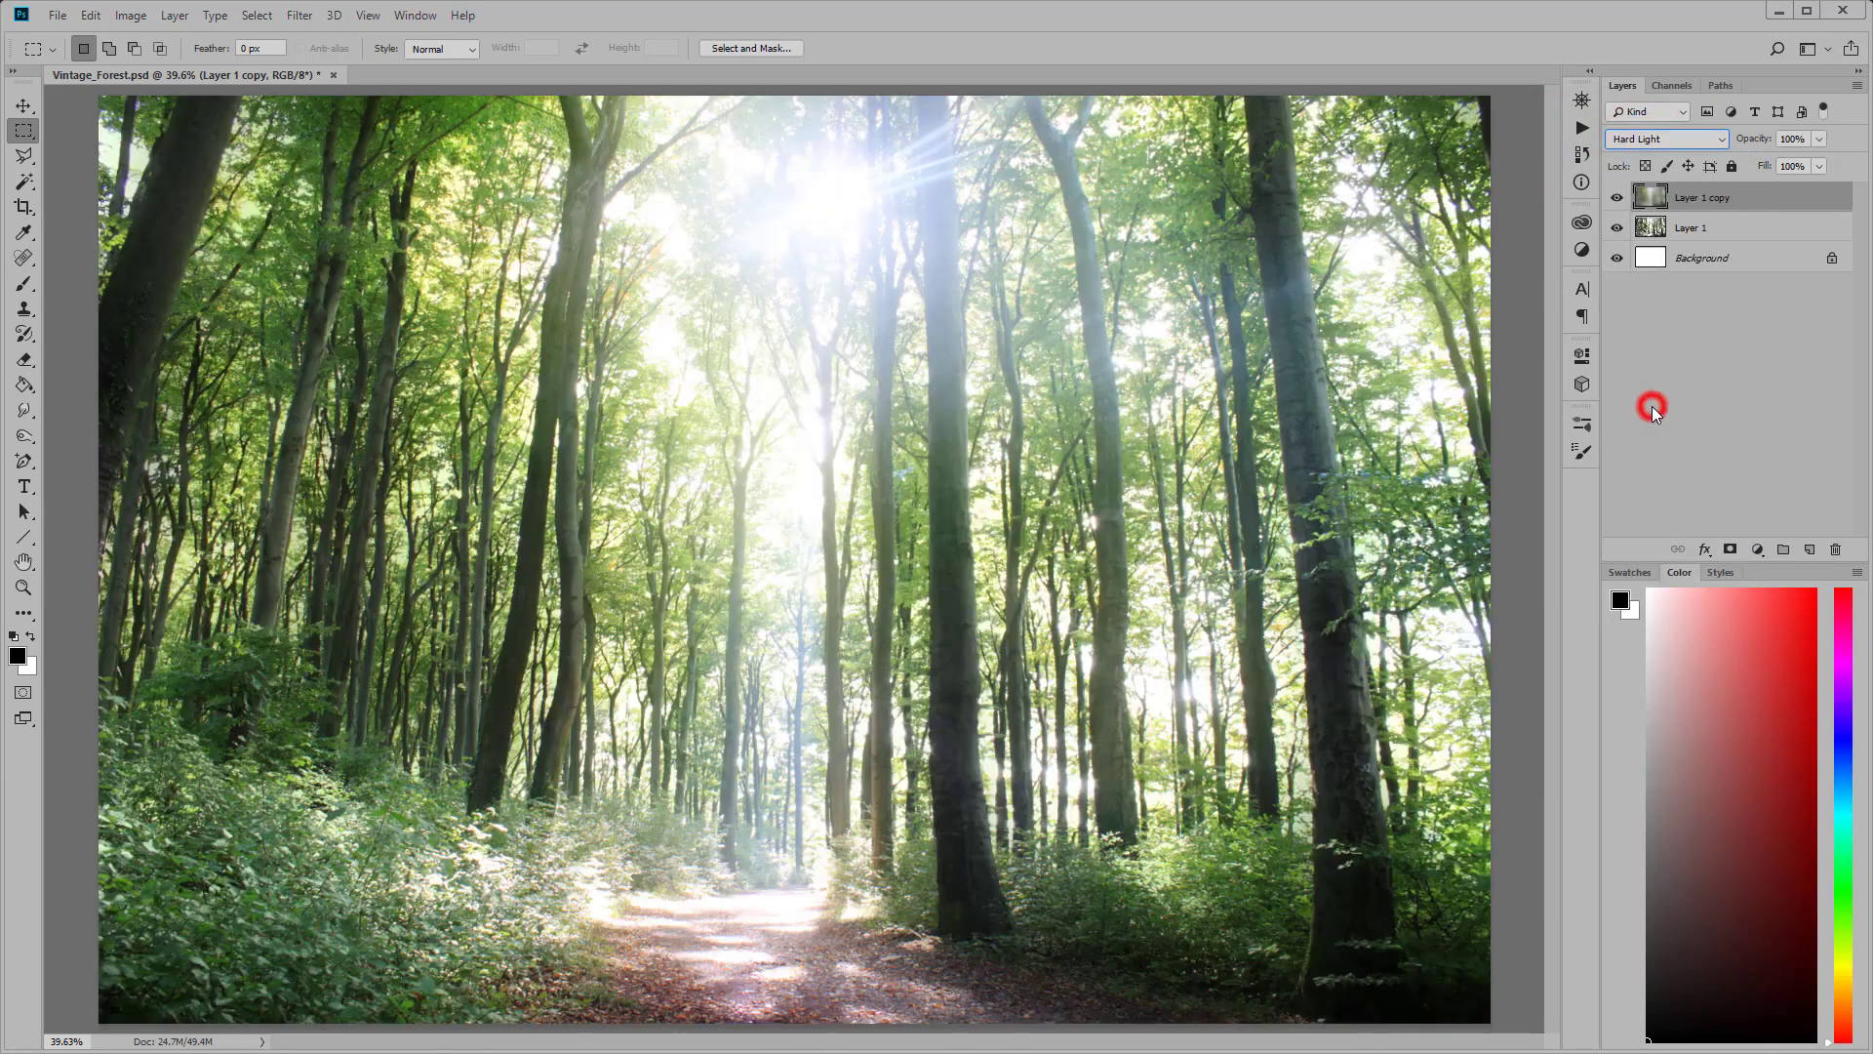
click(1820, 139)
drag(1807, 166, 1805, 166)
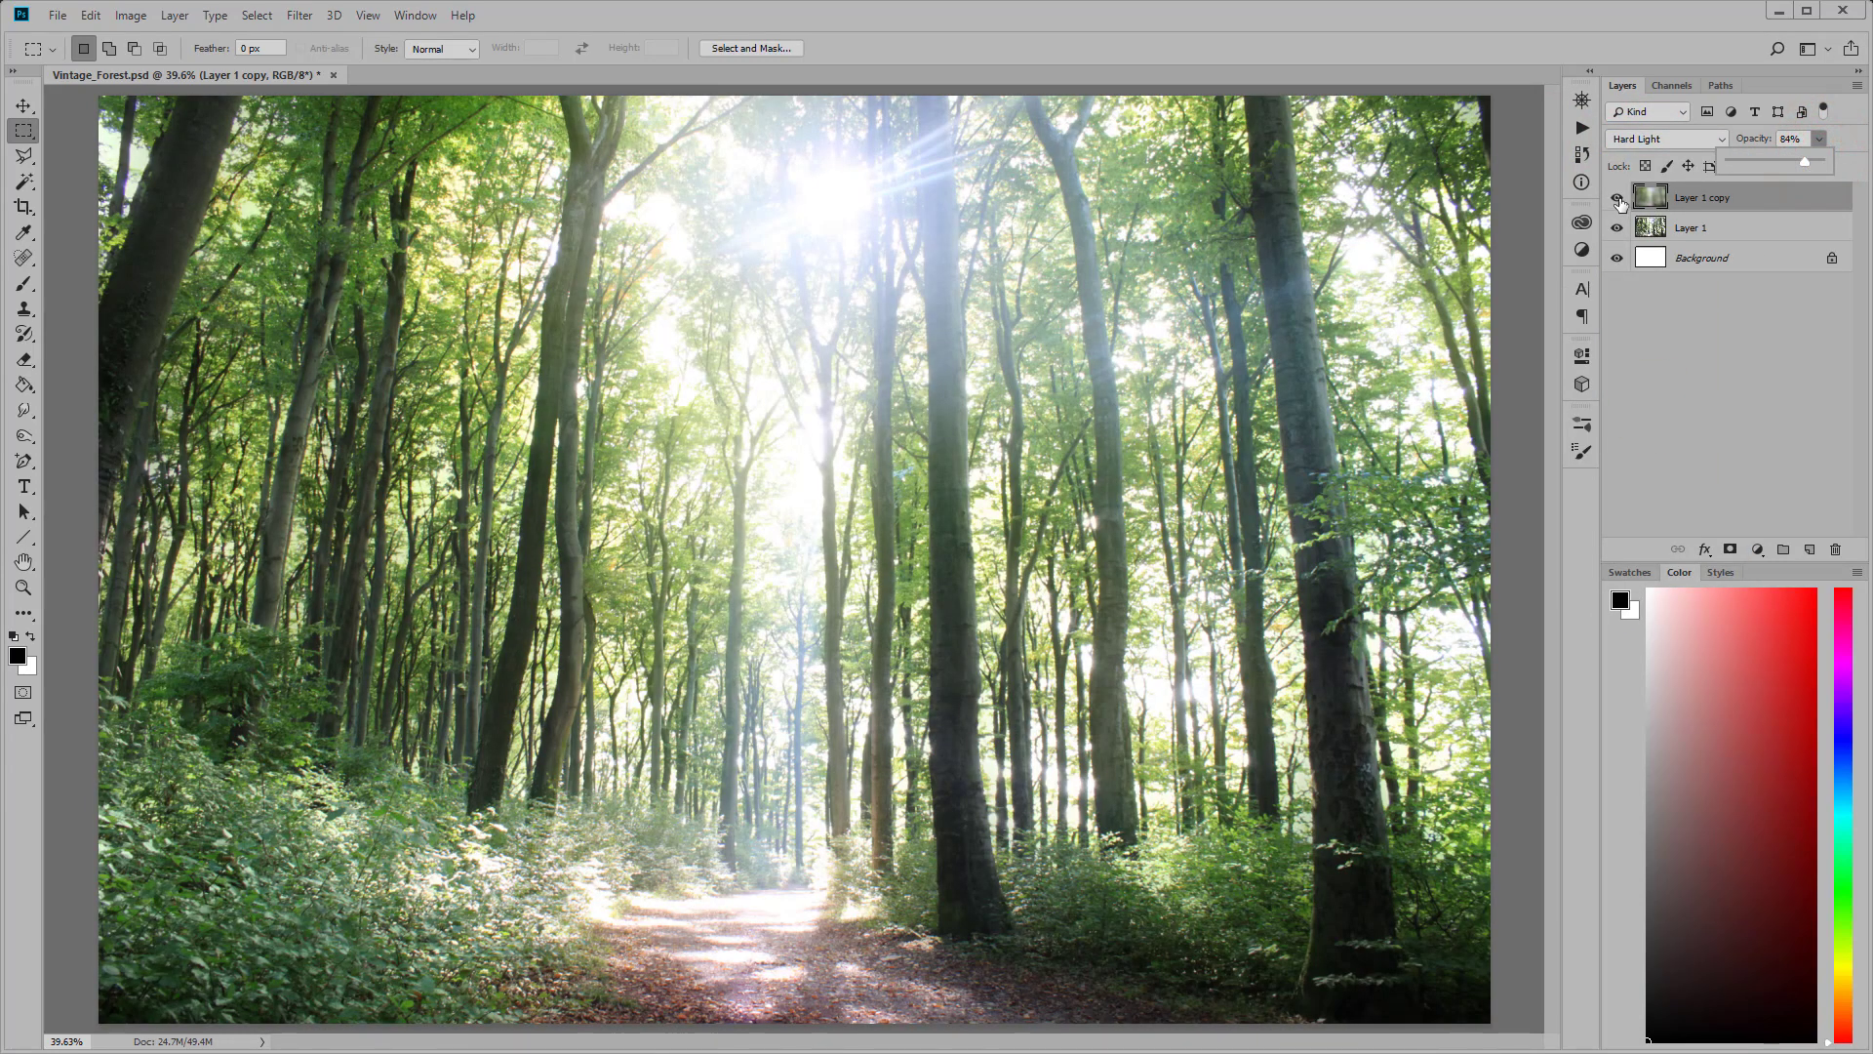
click(1618, 198)
click(1618, 198)
click(1618, 199)
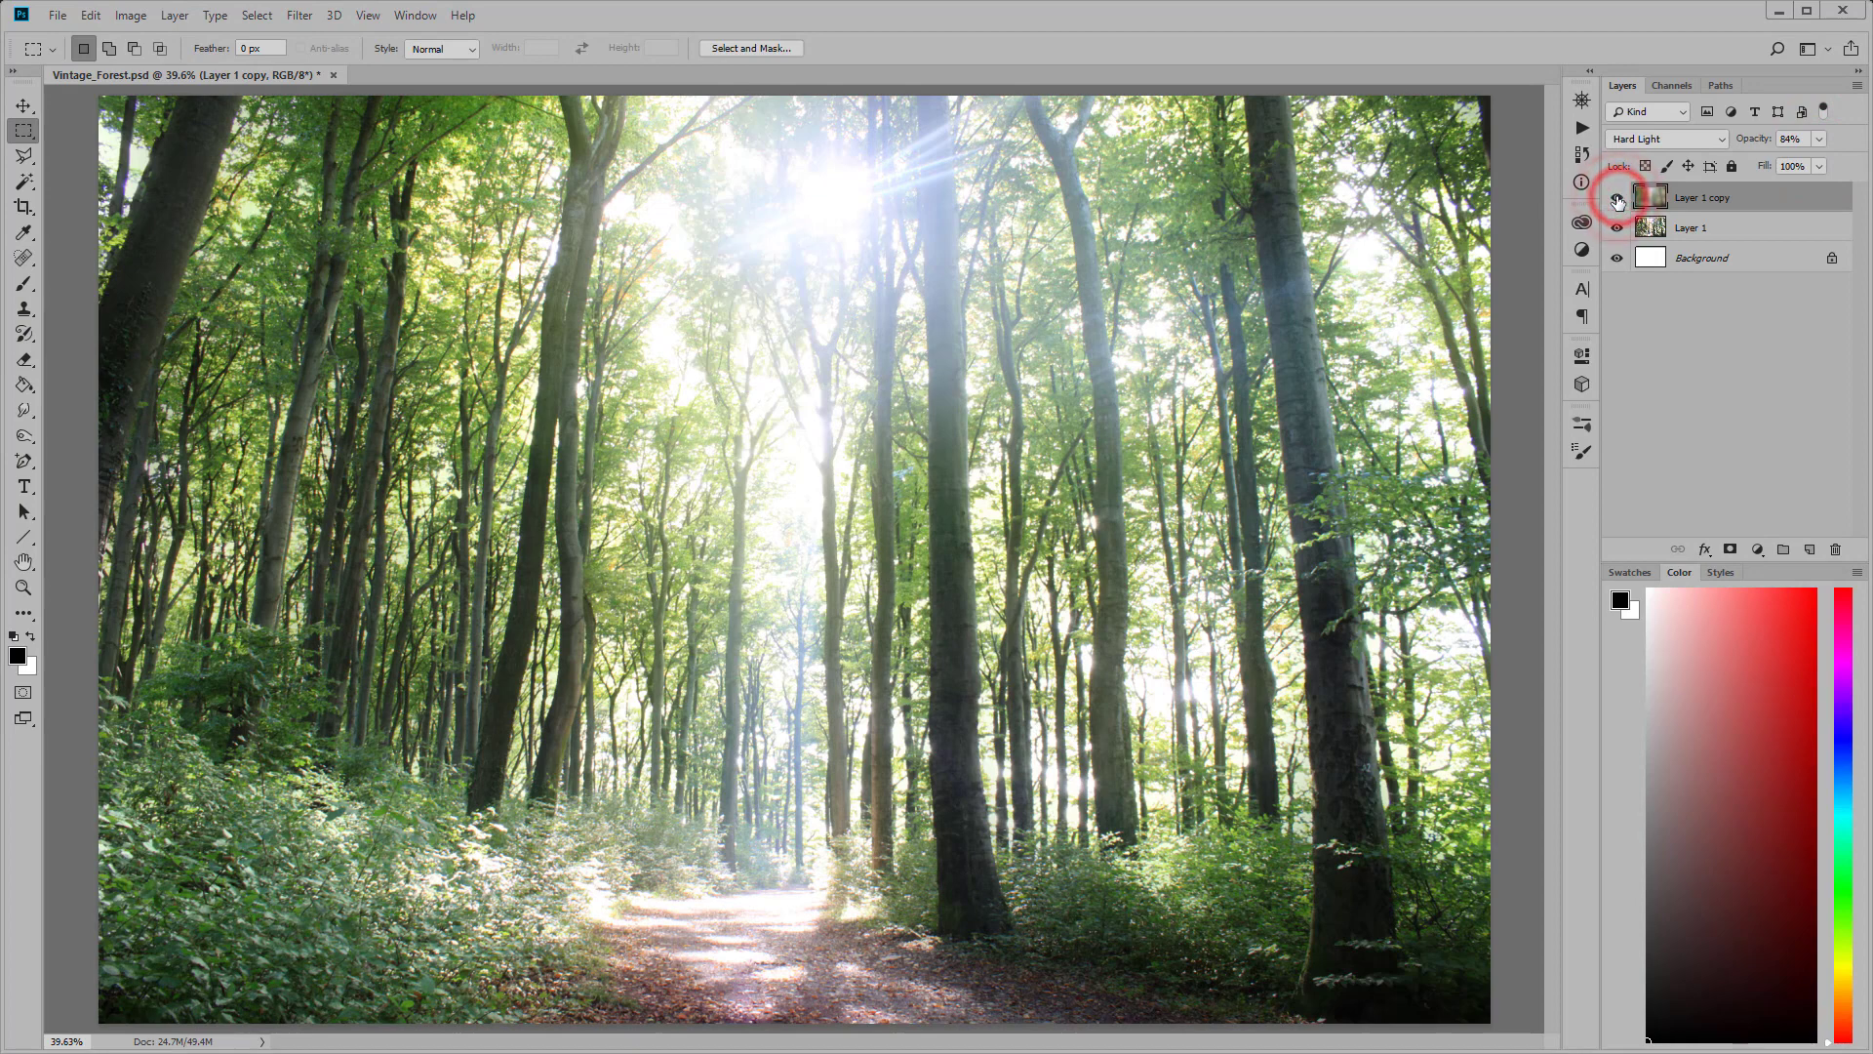
click(1618, 198)
click(1697, 227)
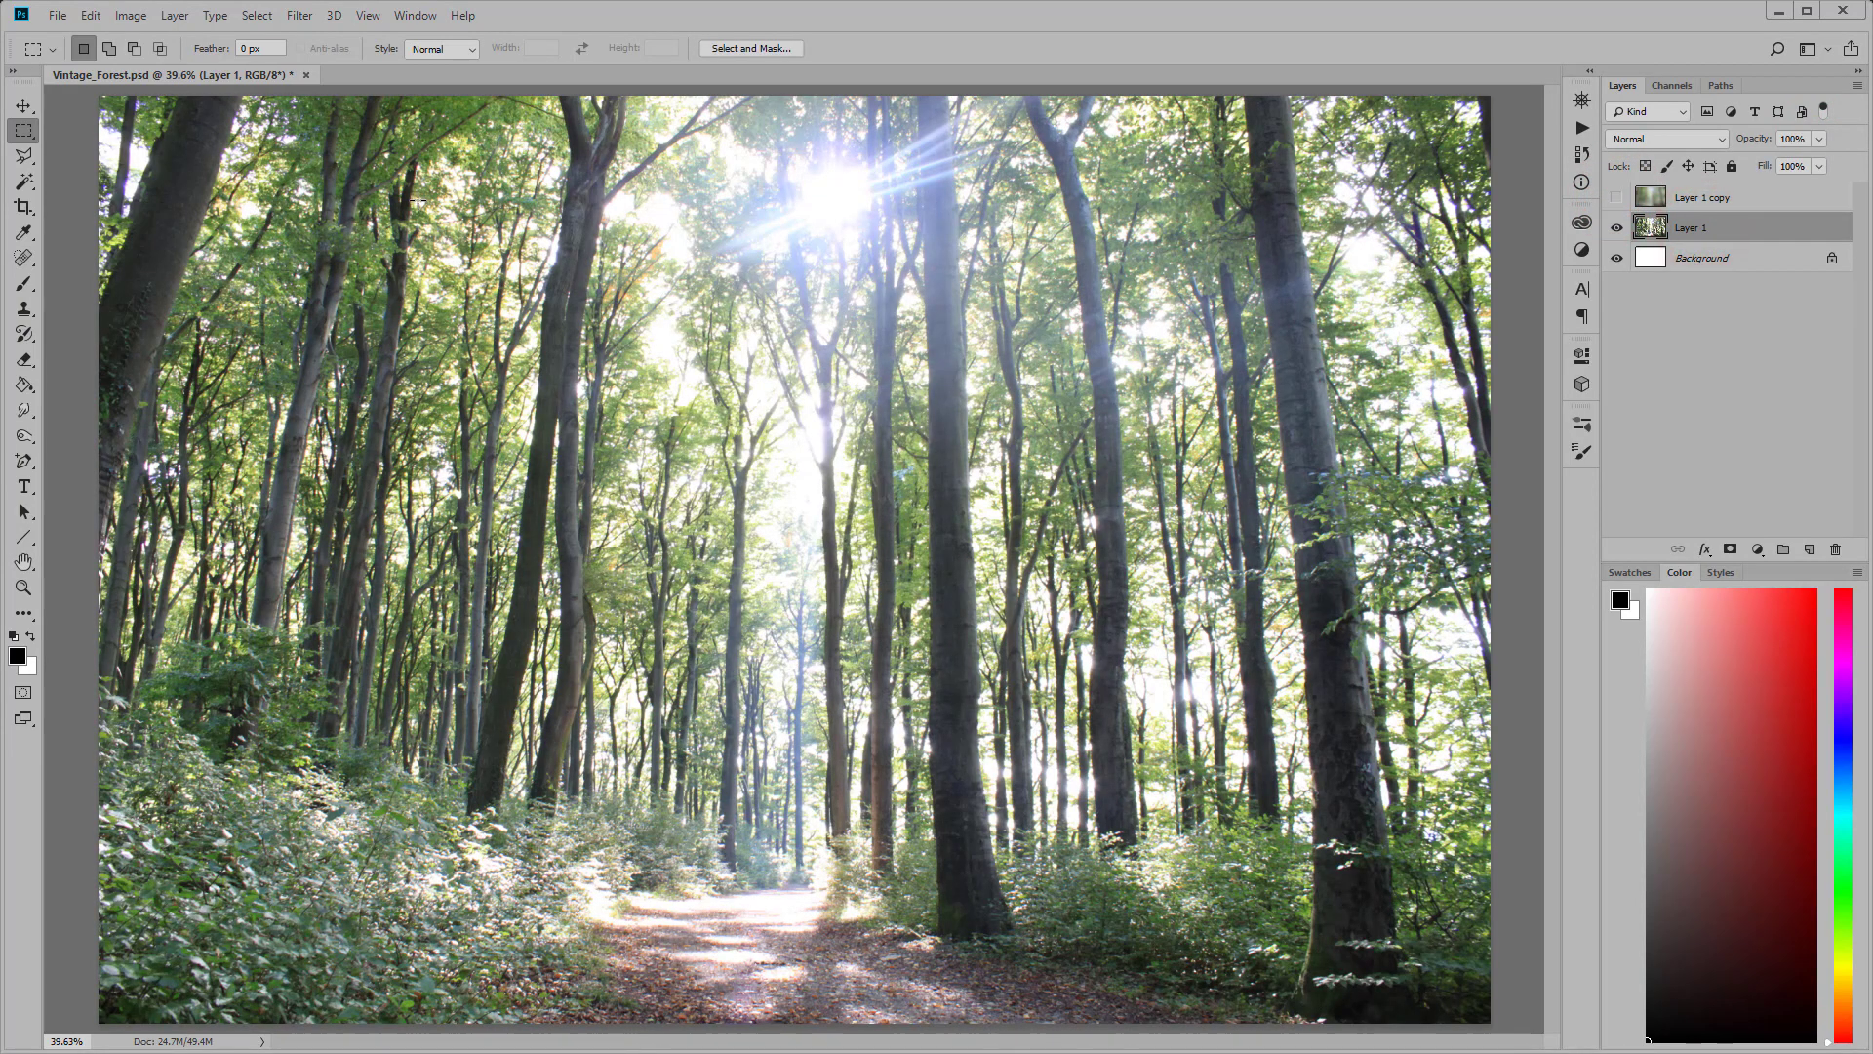
Step: Copy a small foliage patch to a new layer and hide Layer 1
drag(416, 199, 542, 290)
right_click(487, 226)
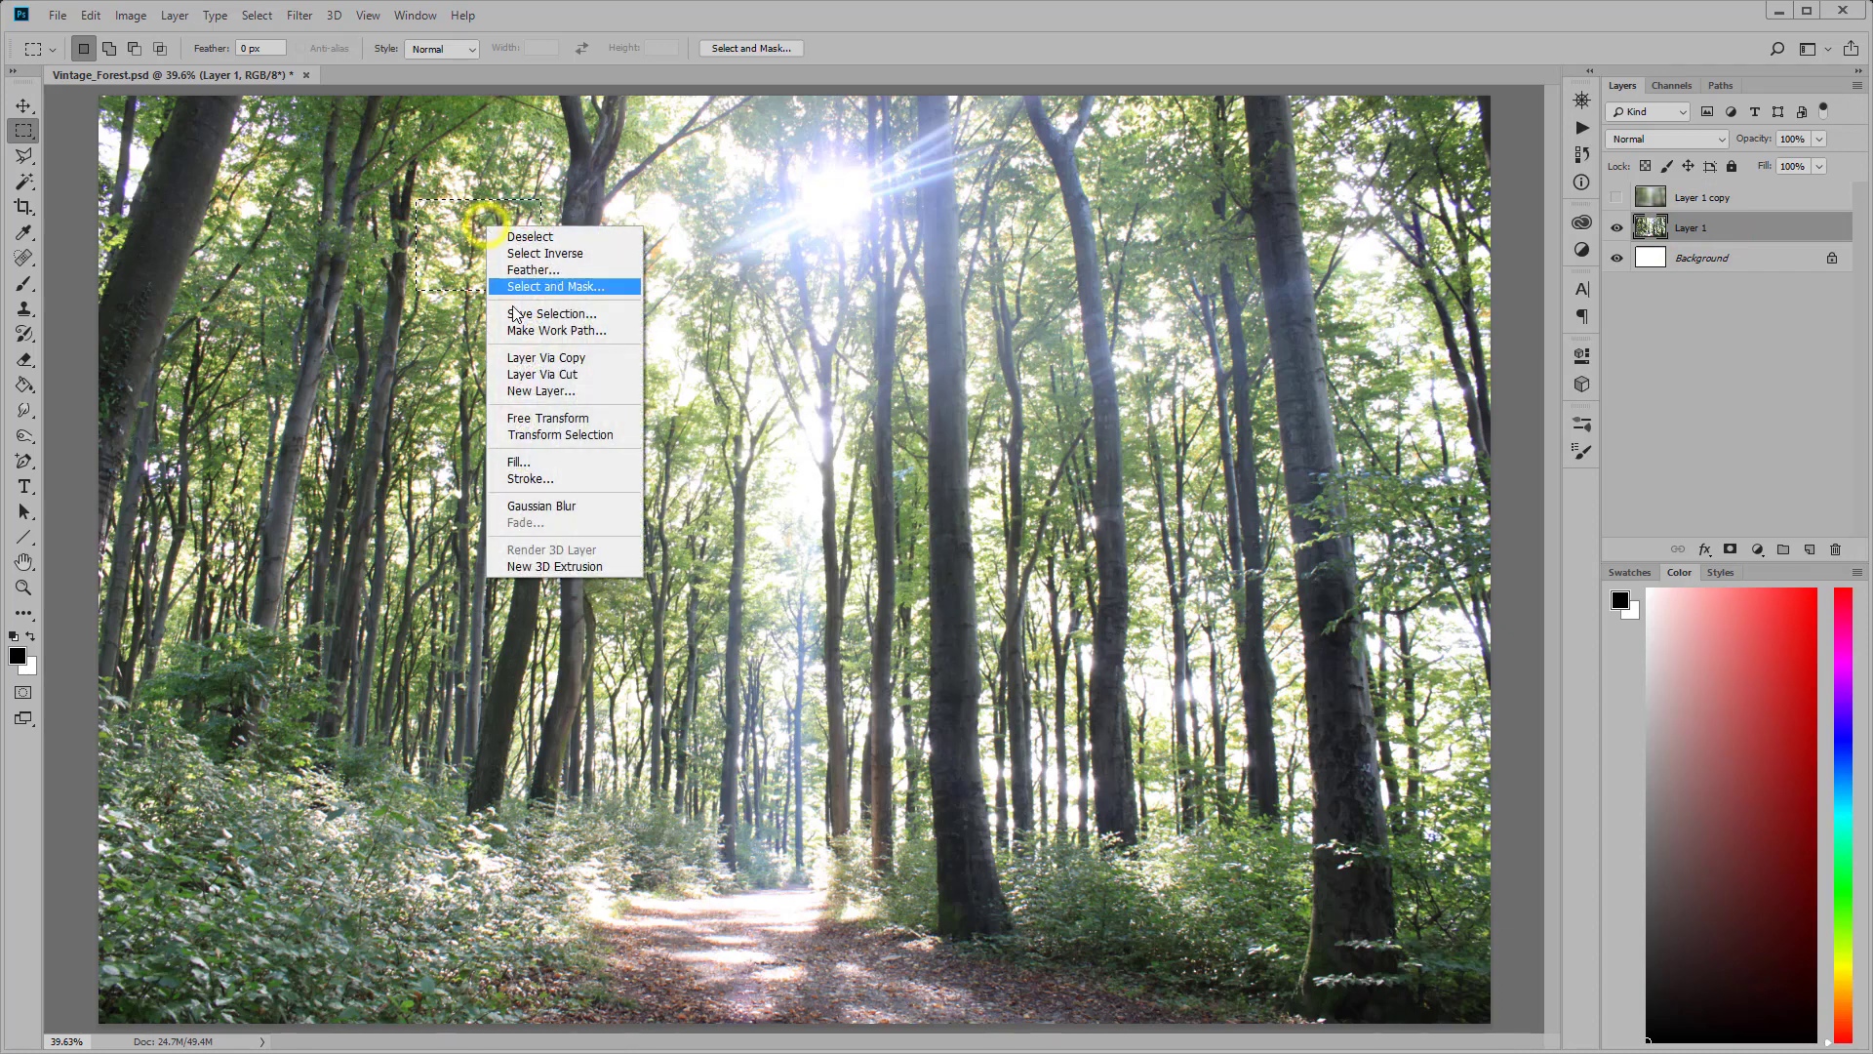
click(519, 359)
click(1616, 258)
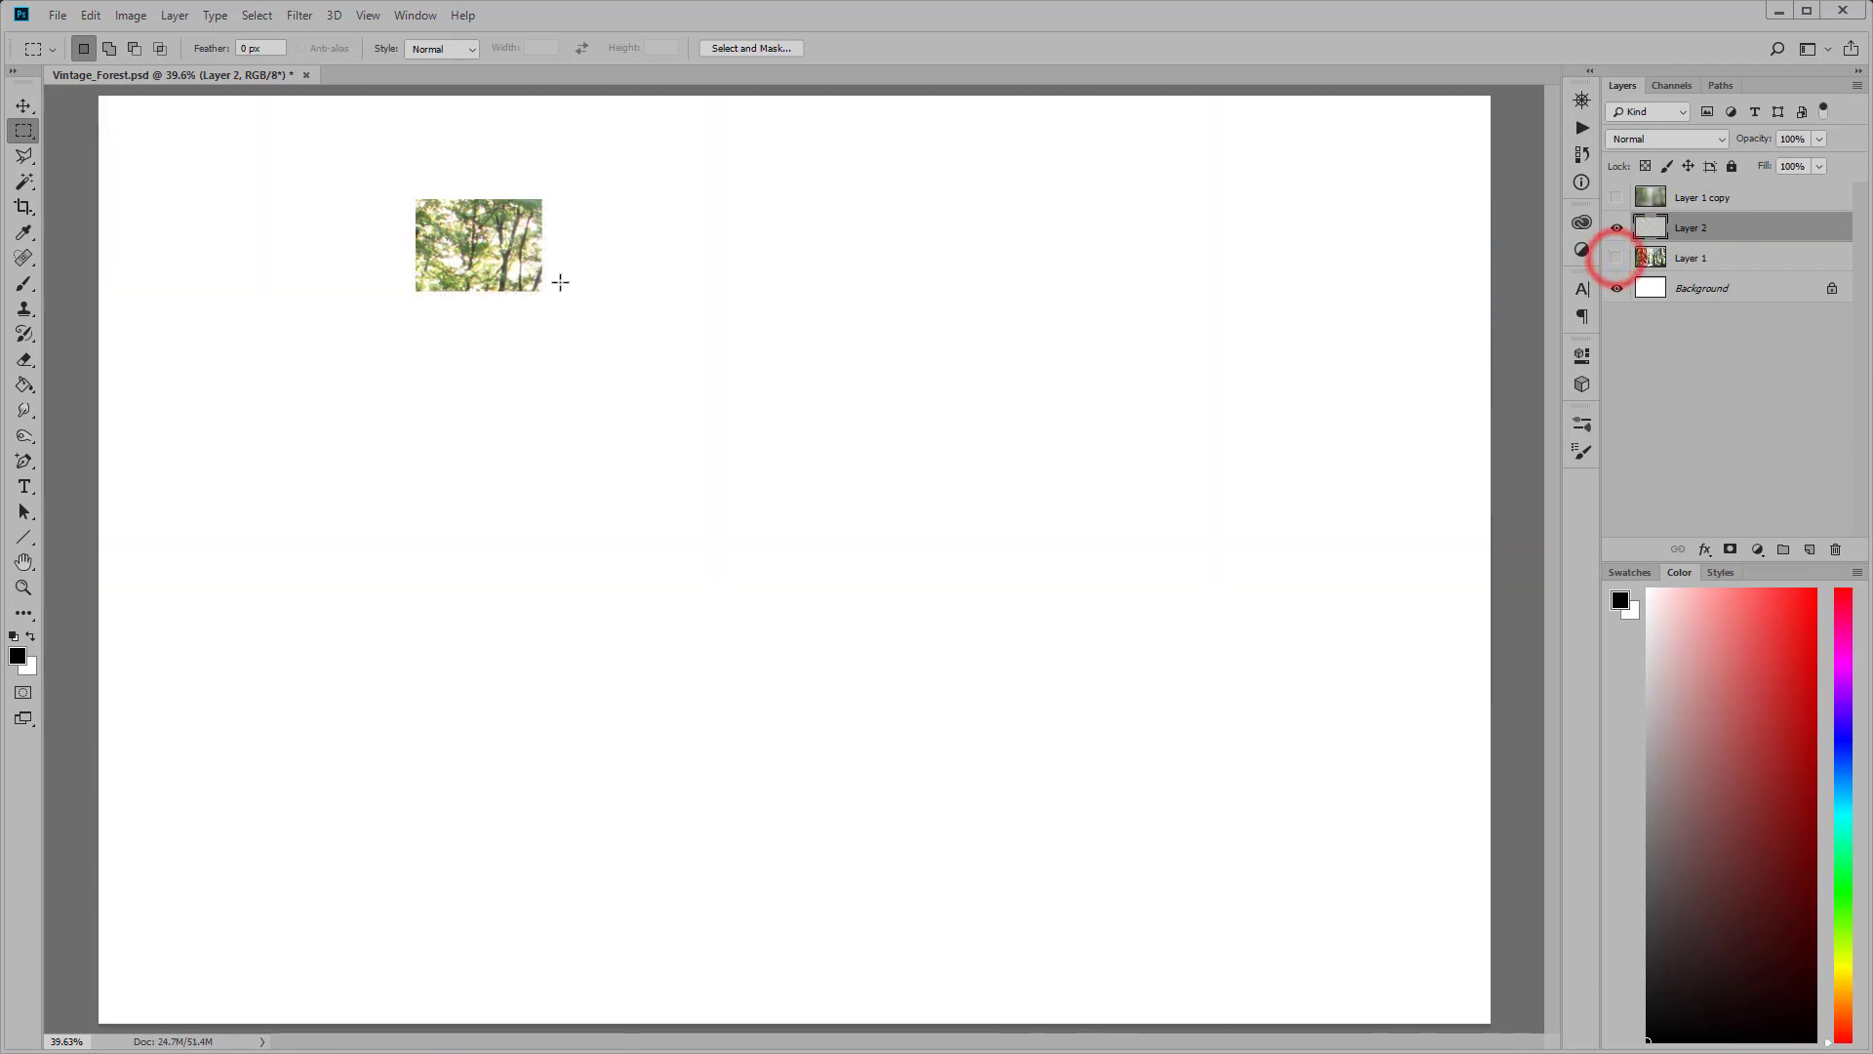
Step: Free Transform the patch so it fills the whole canvas
click(90, 14)
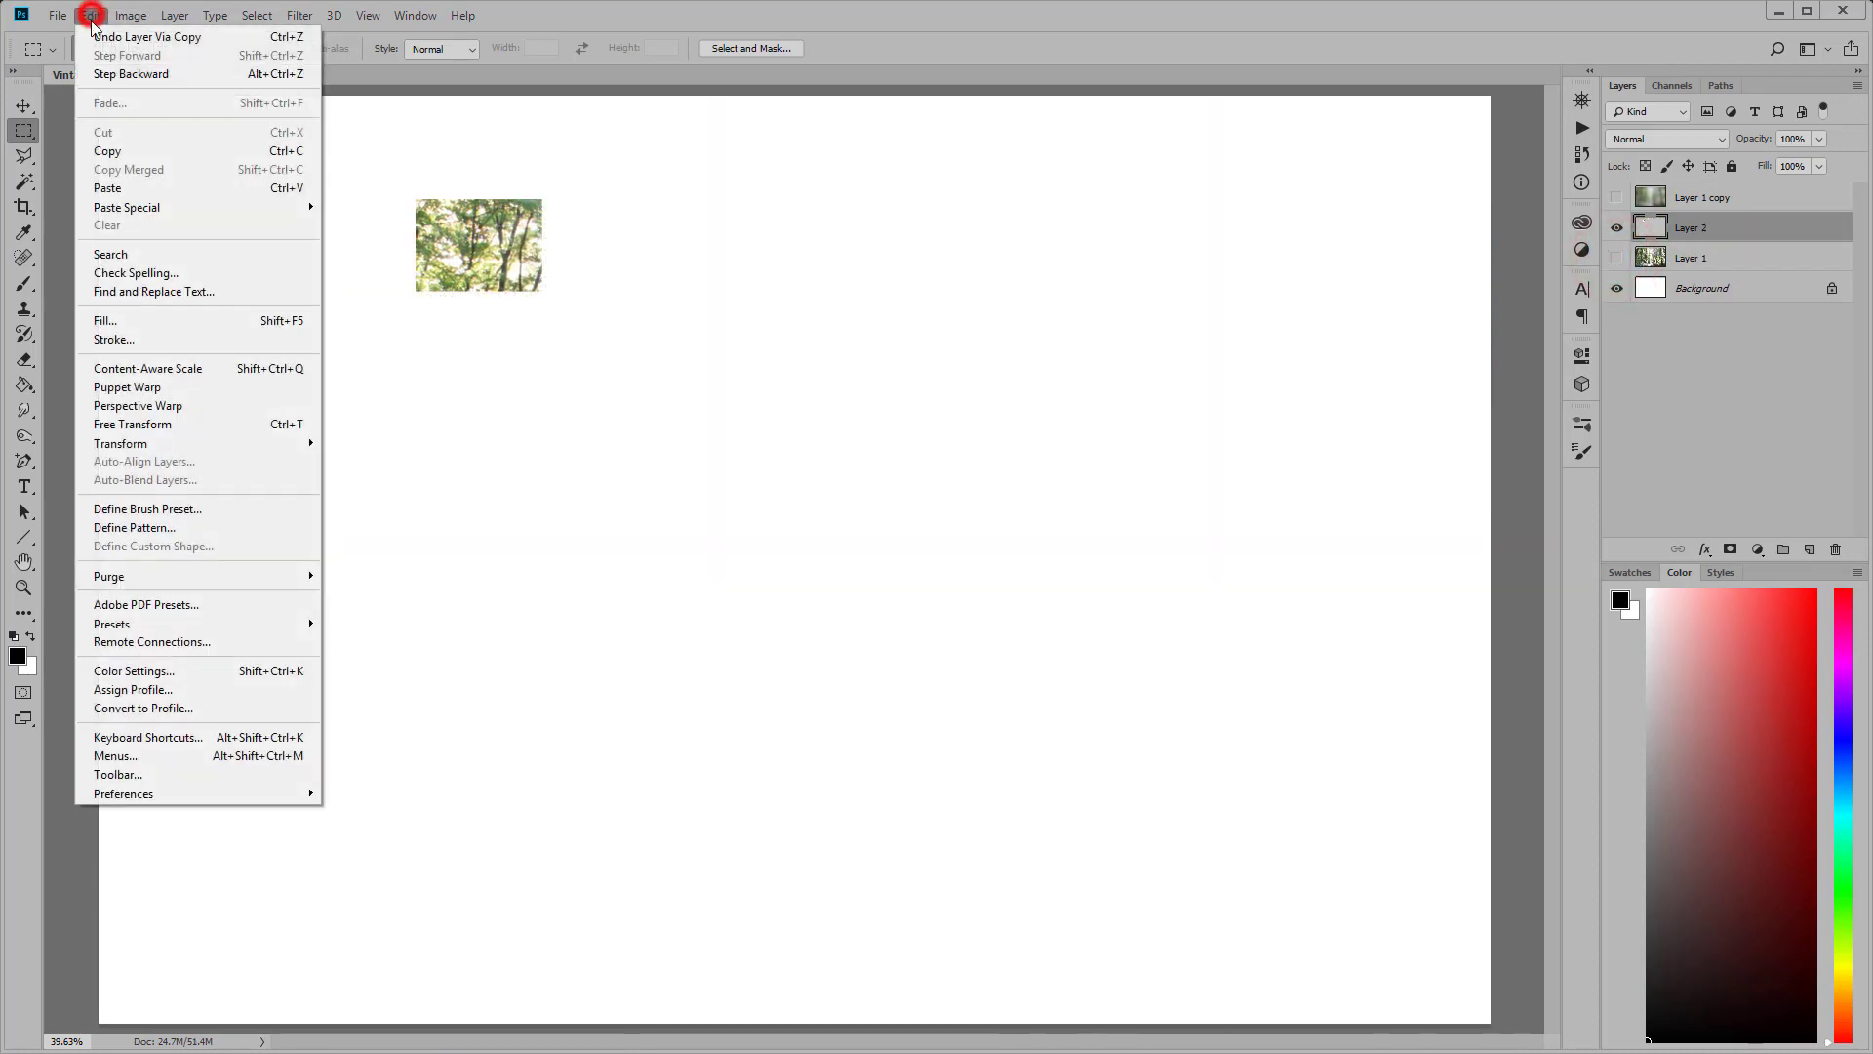
click(126, 421)
mouse_move(480, 264)
mouse_down()
mouse_move(162, 161)
mouse_move(1497, 1035)
mouse_up()
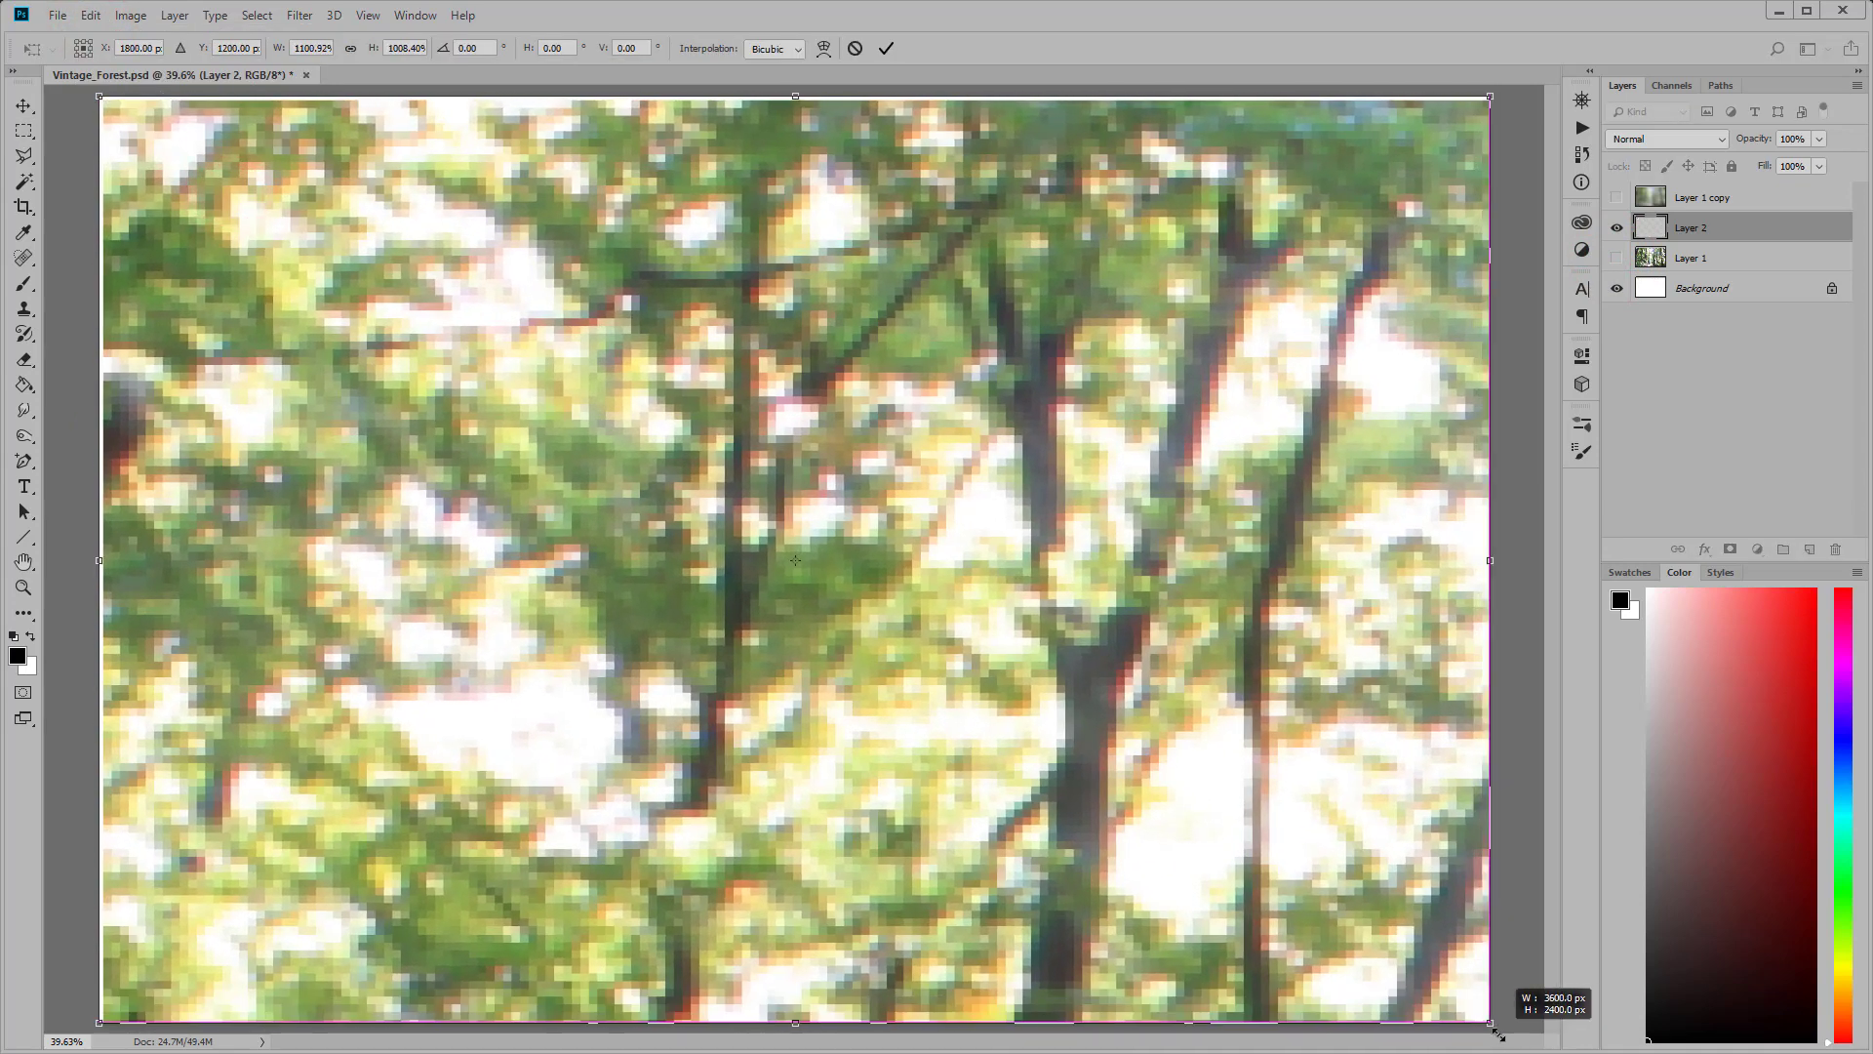
key(ctrl+0)
drag(1289, 808, 1247, 766)
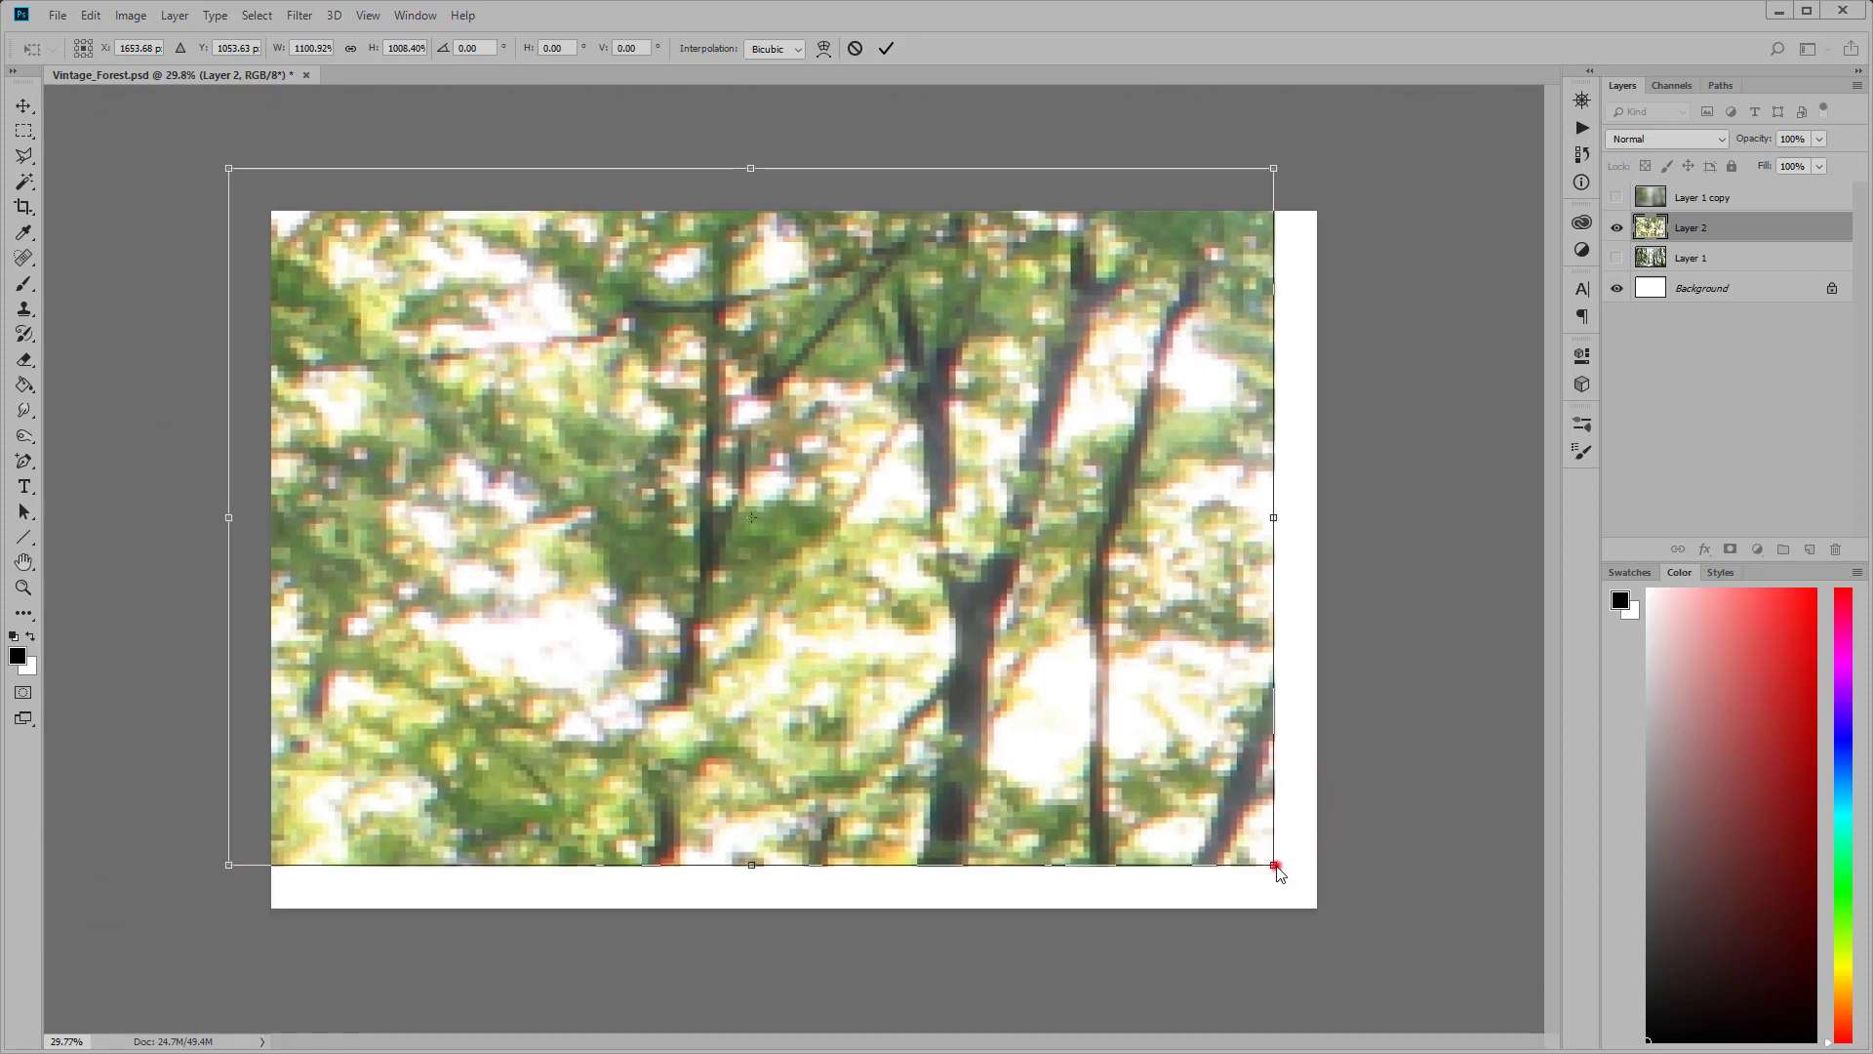
drag(1273, 865, 1374, 950)
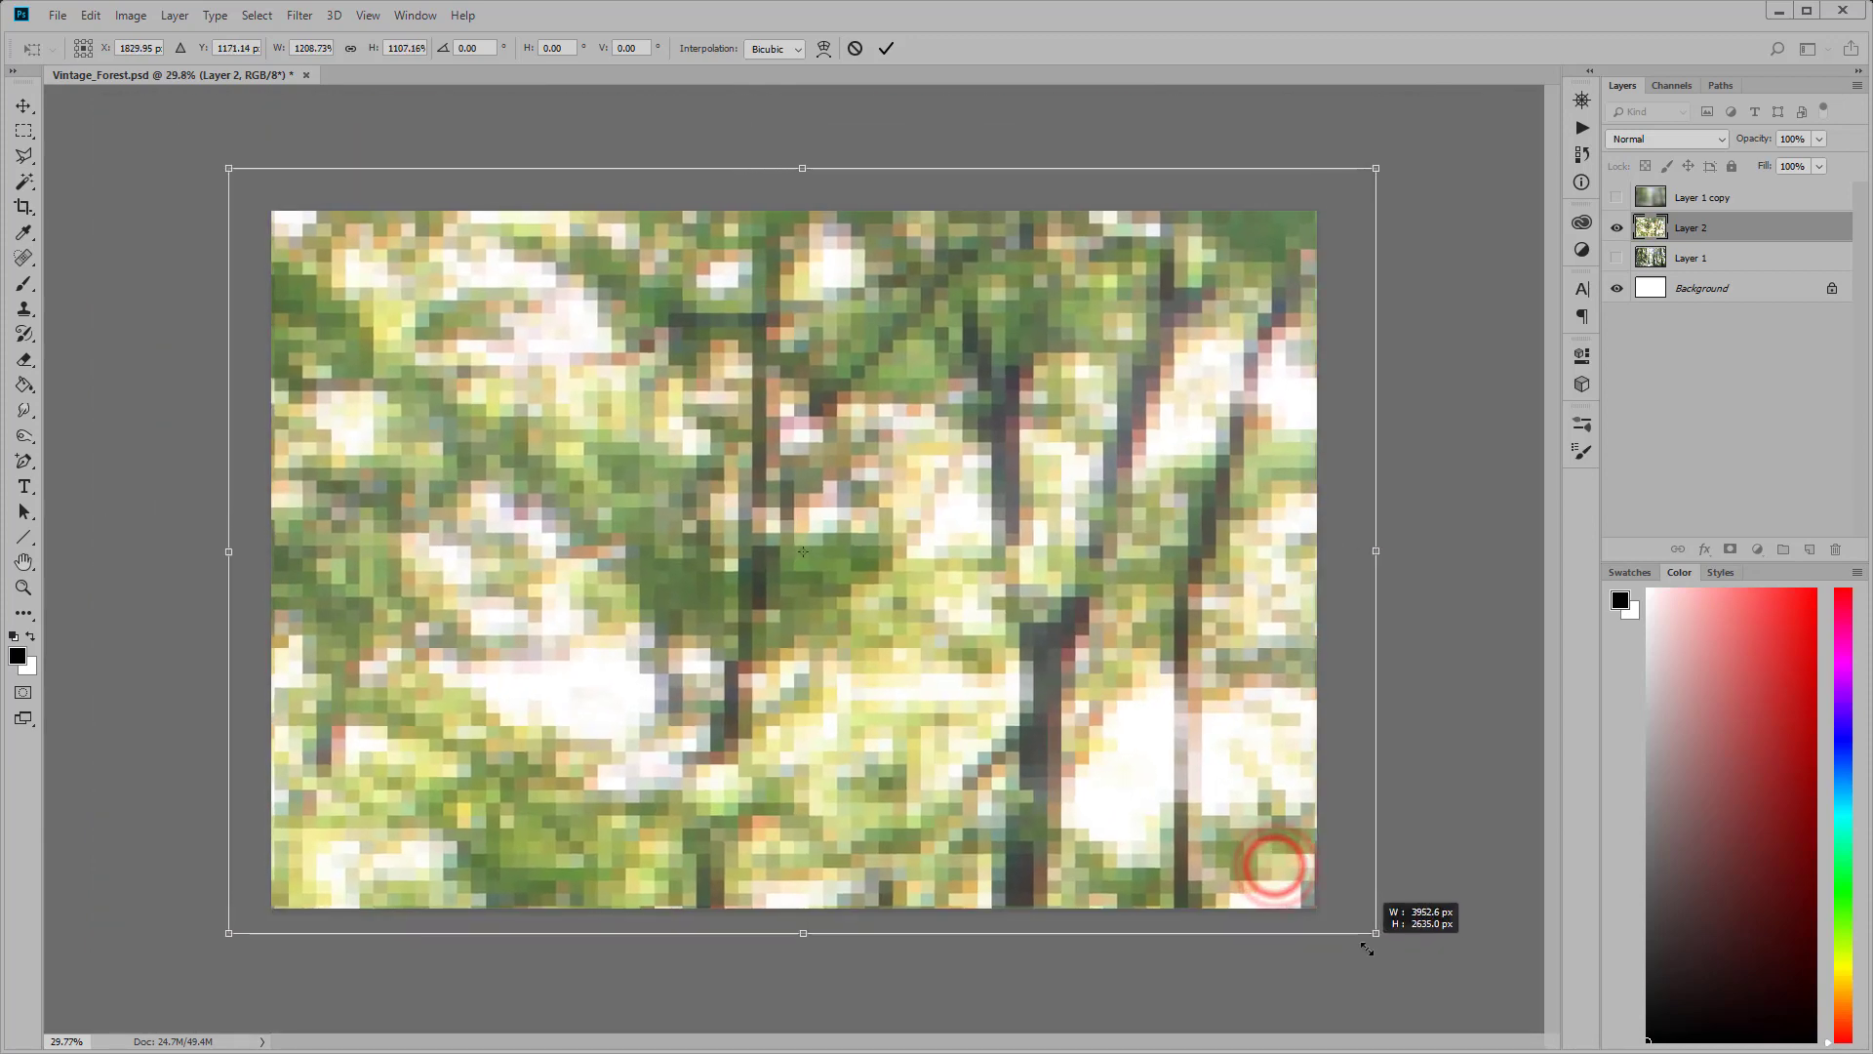
drag(1127, 628, 1116, 635)
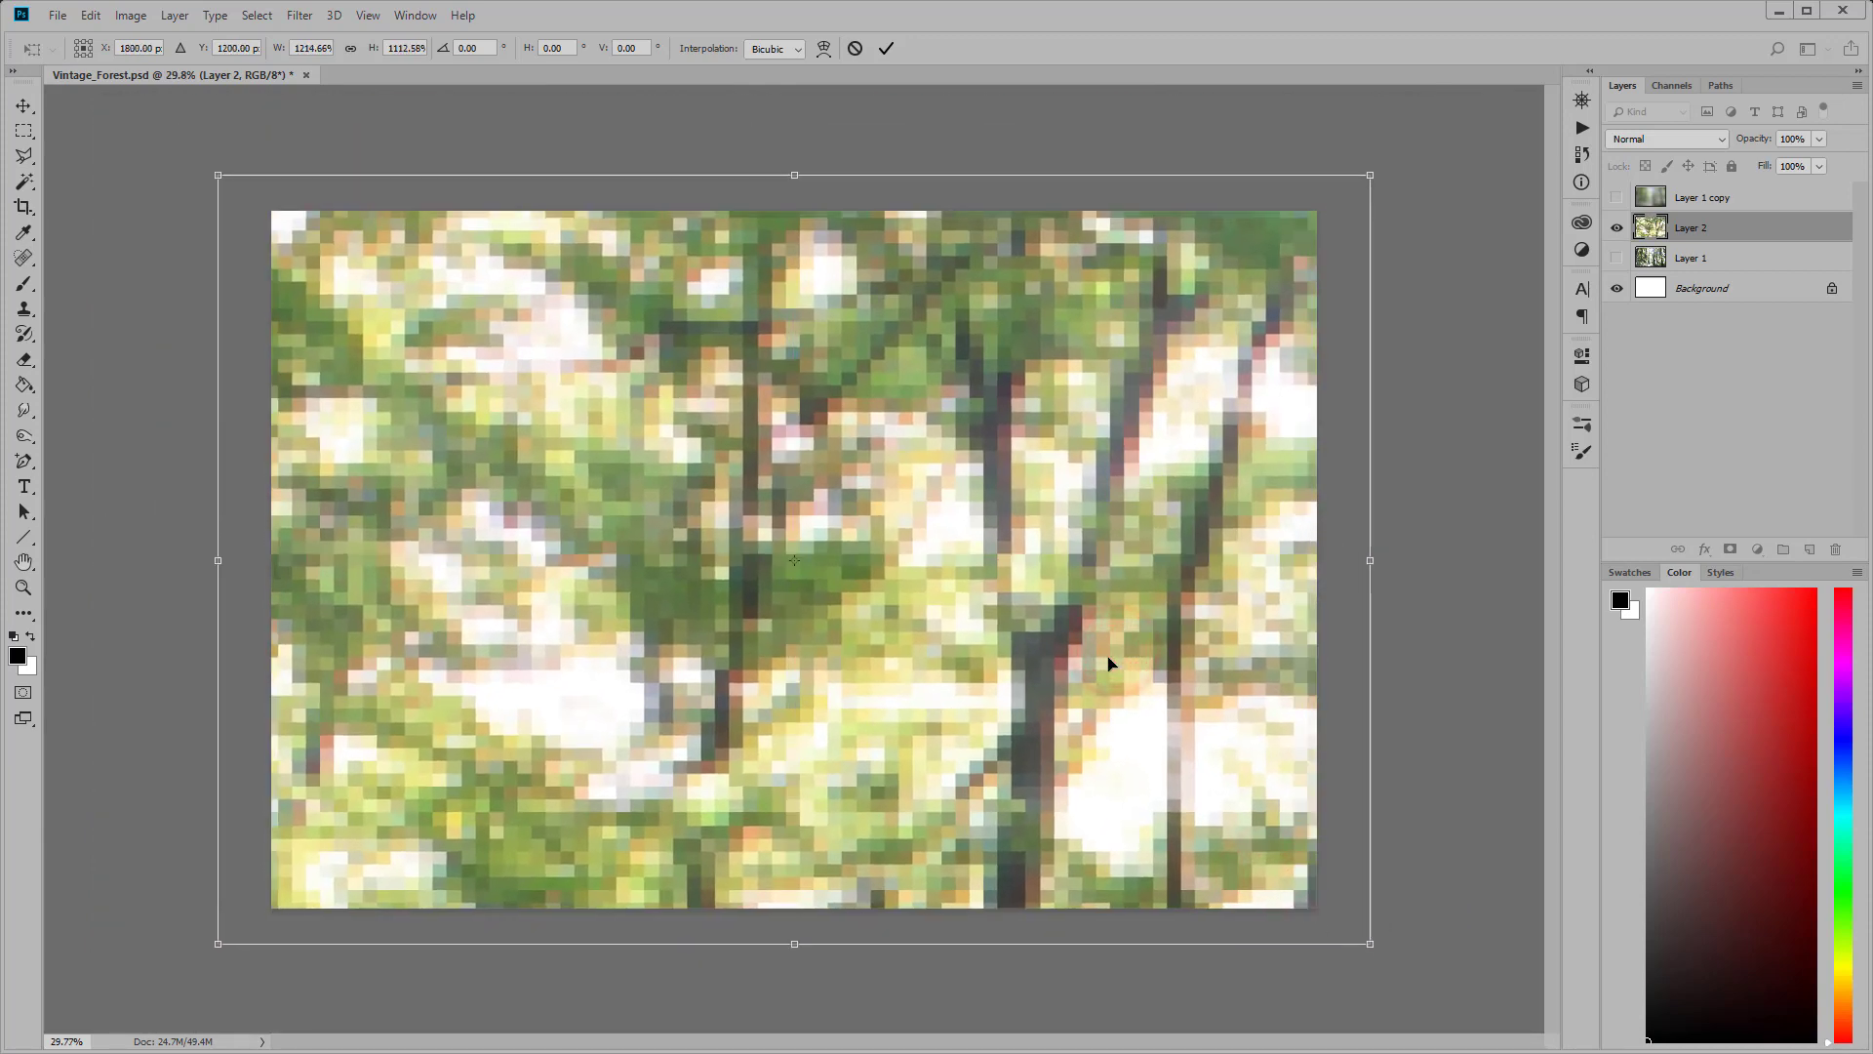
click(886, 49)
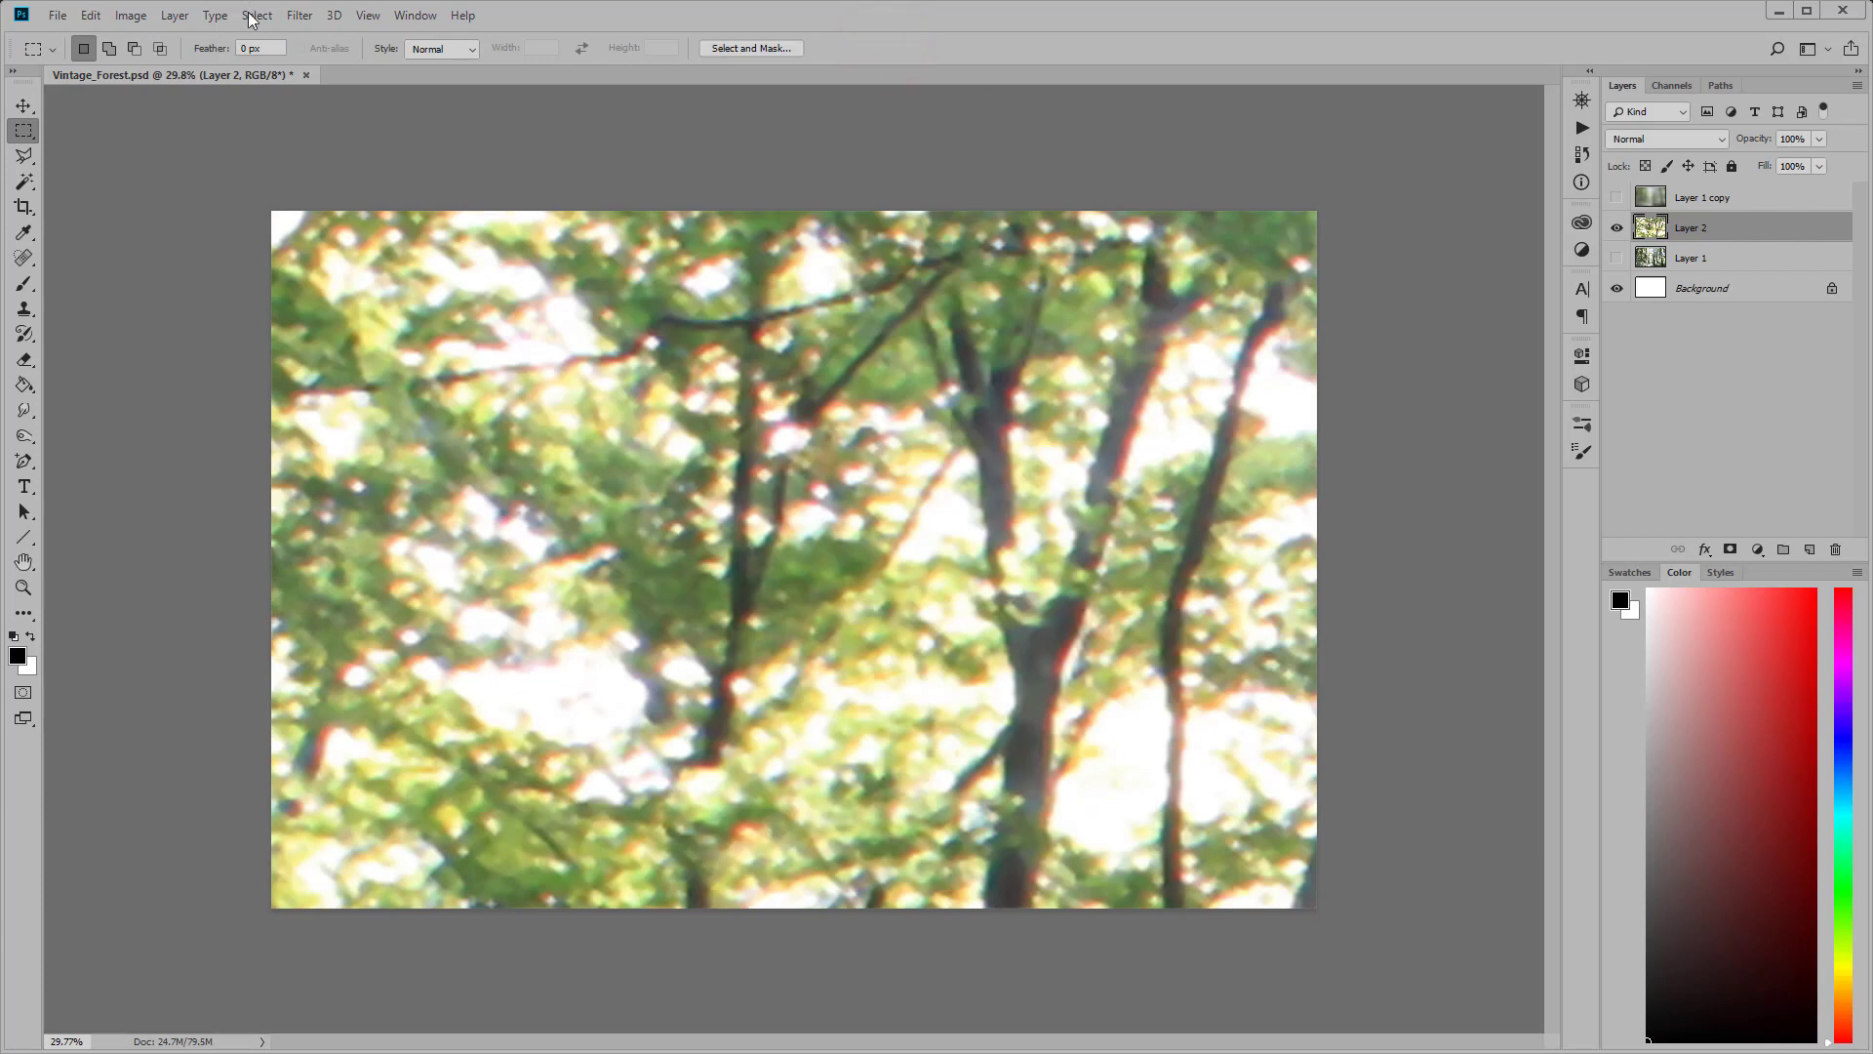
Step: Apply a 124.4 px Gaussian Blur to Layer 2
click(300, 15)
mouse_move(311, 237)
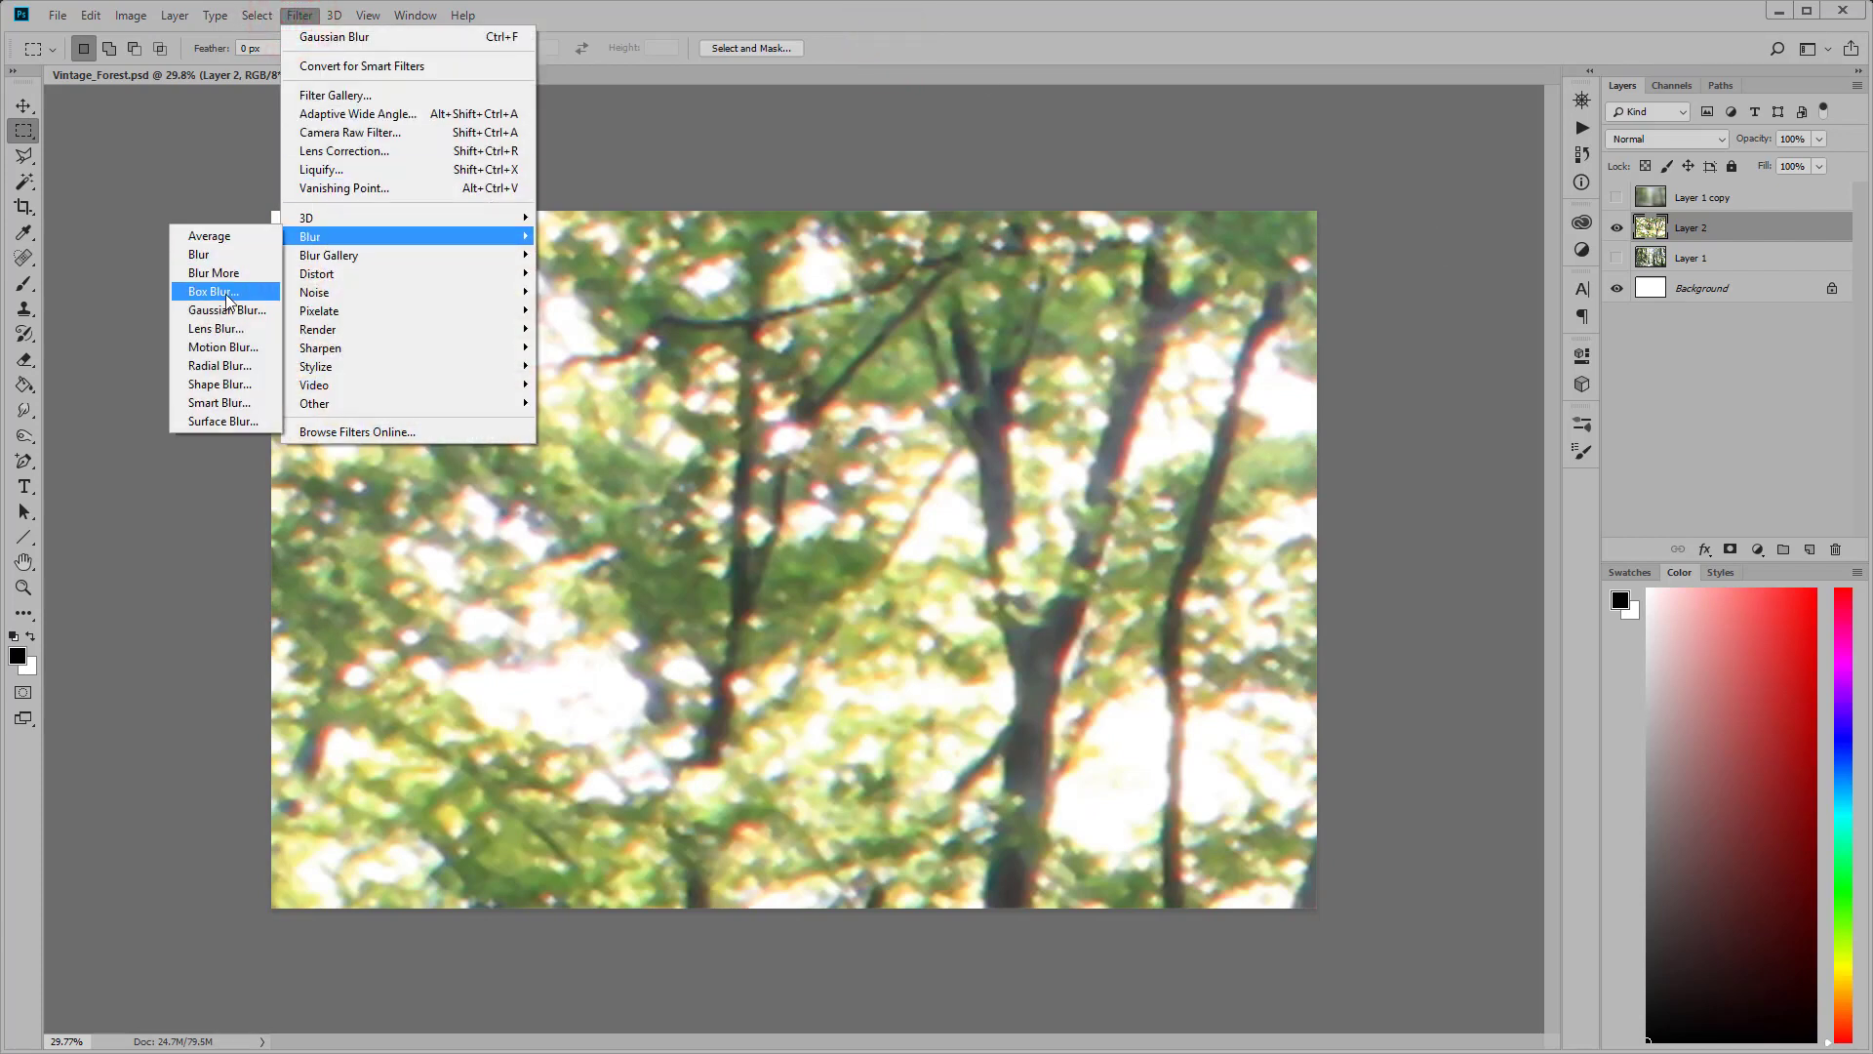
click(220, 307)
drag(1424, 412, 1433, 412)
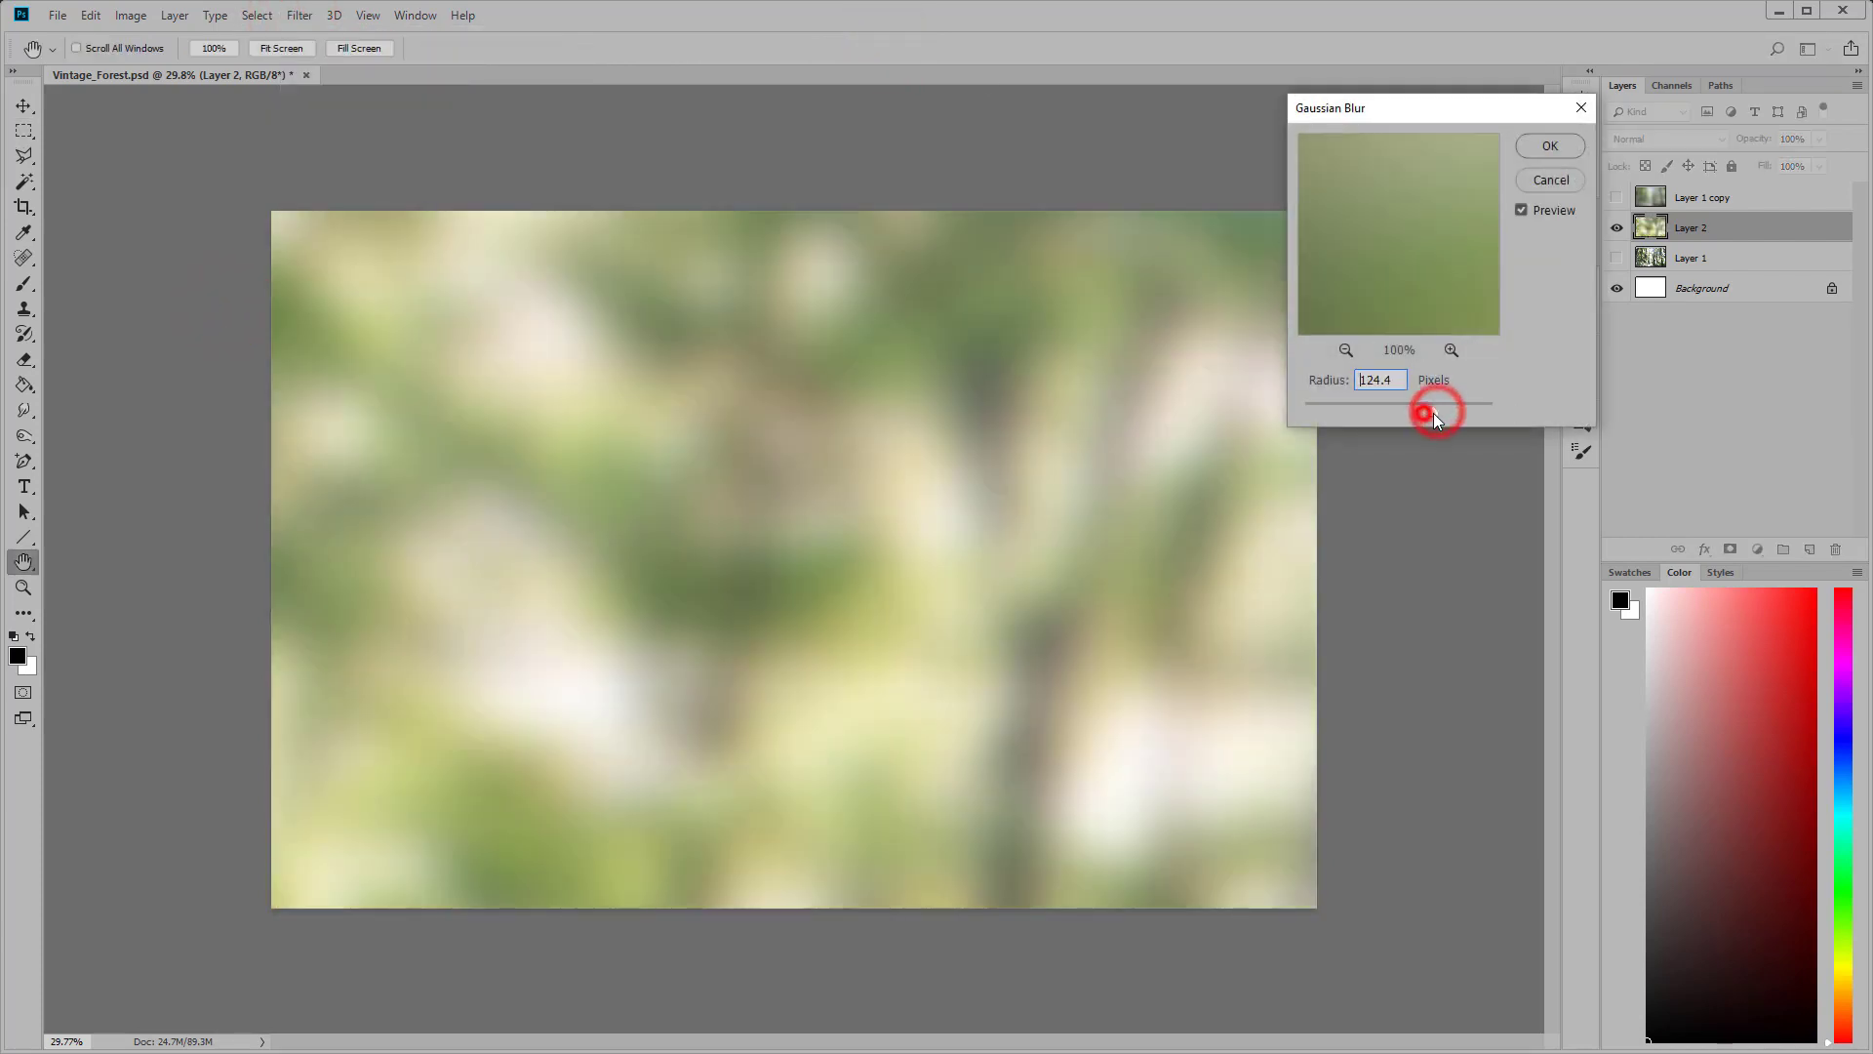
click(1561, 150)
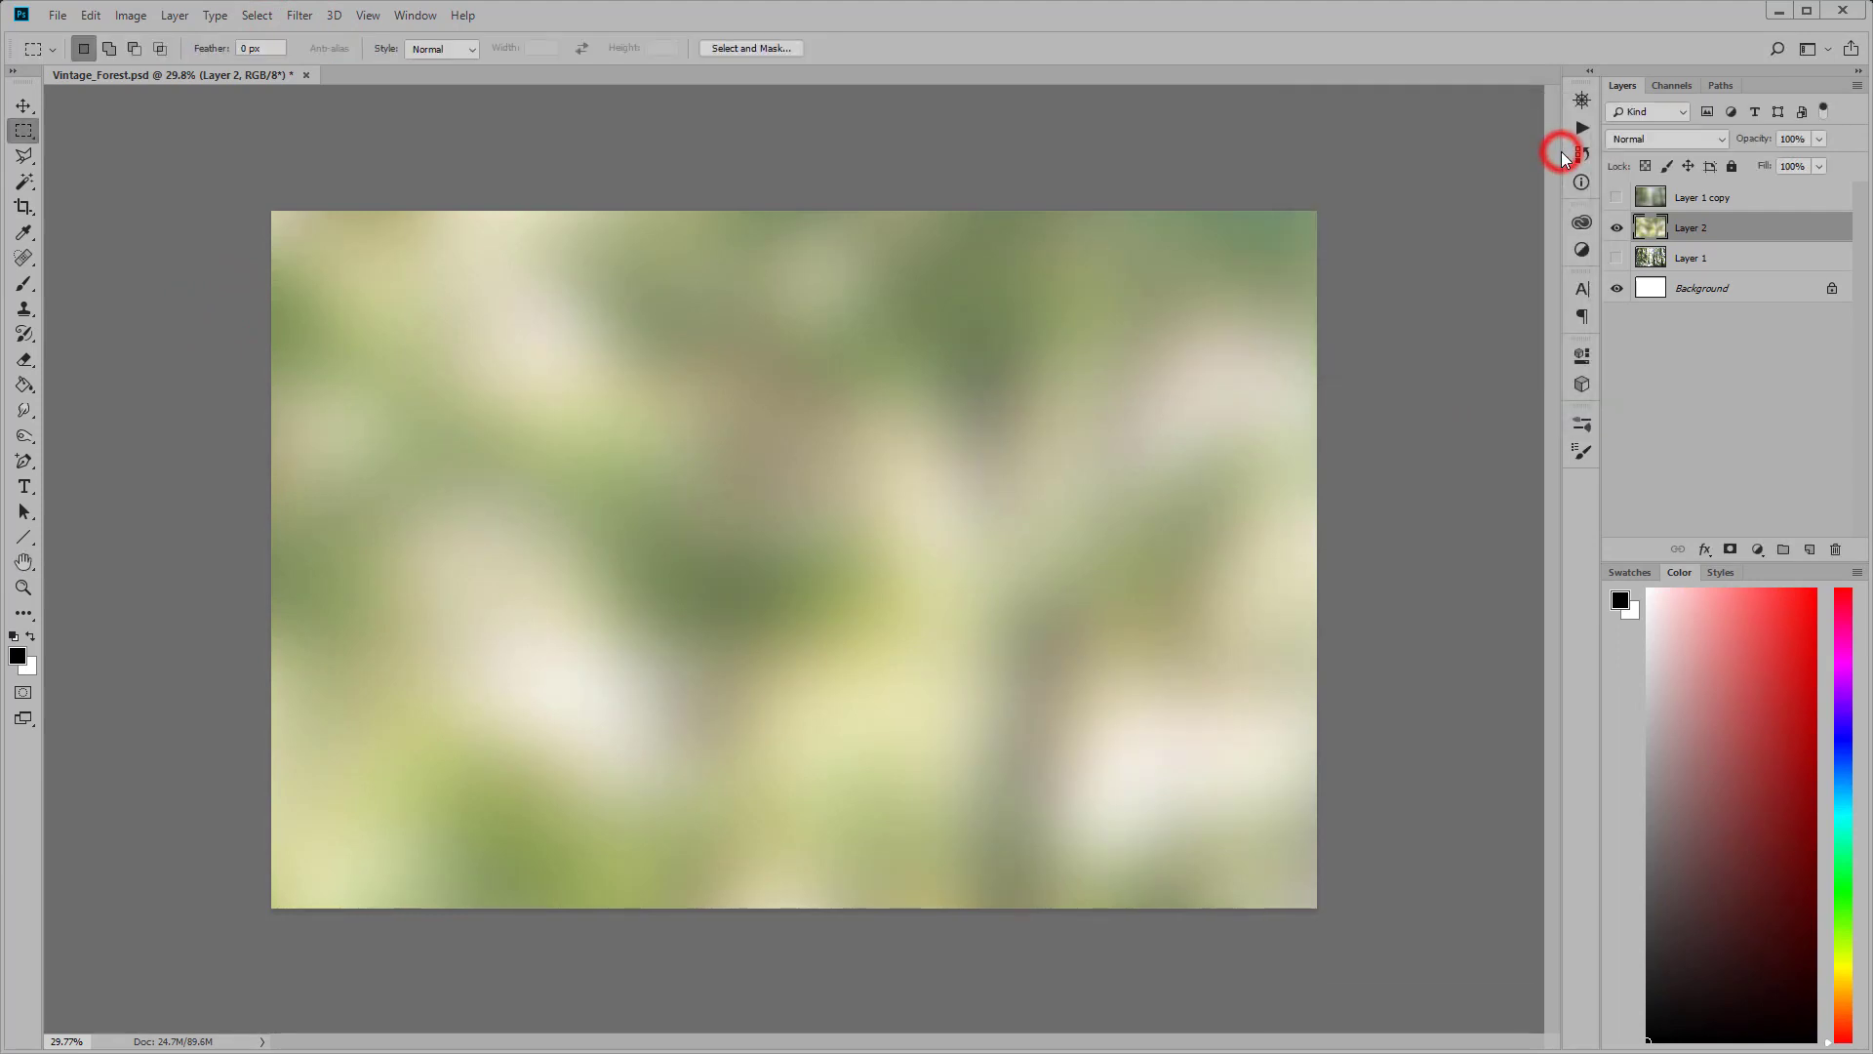
click(131, 14)
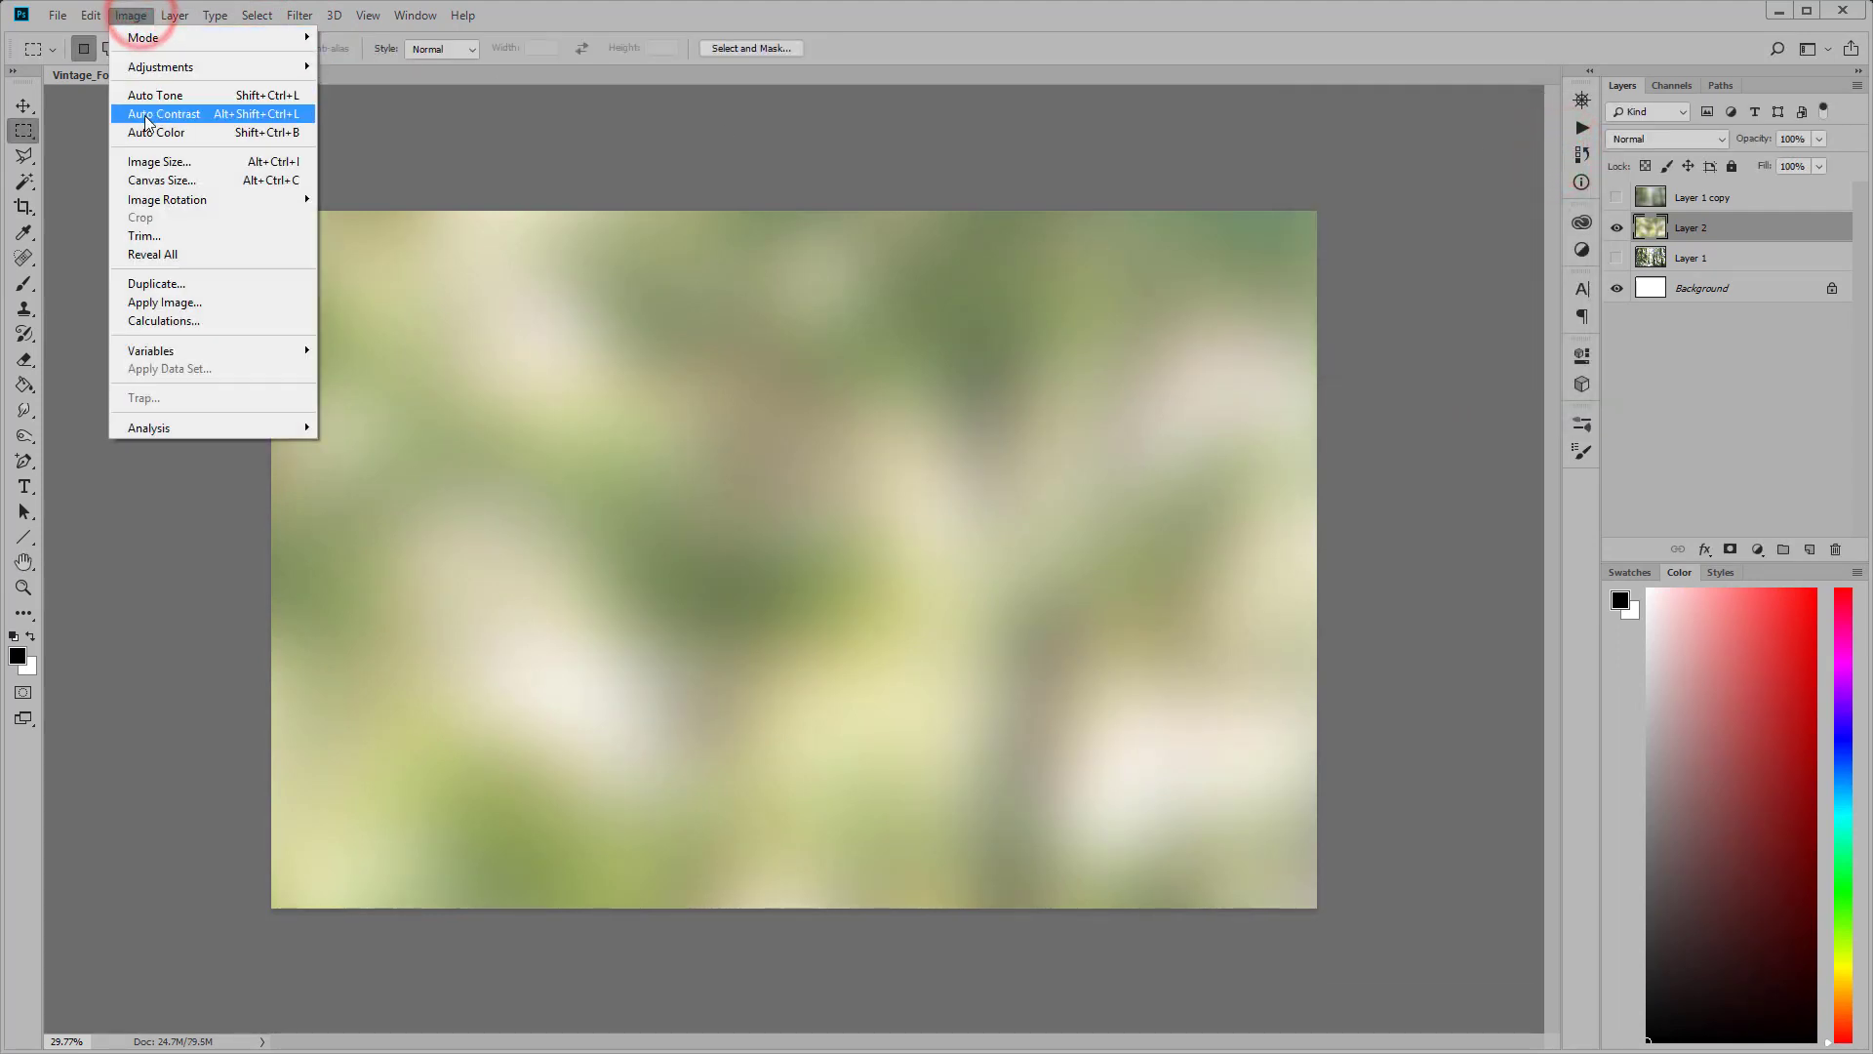
Step: Apply Color Balance to Layer 2 with Cyan–Red +68 and Yellow–Blue −55
click(427, 184)
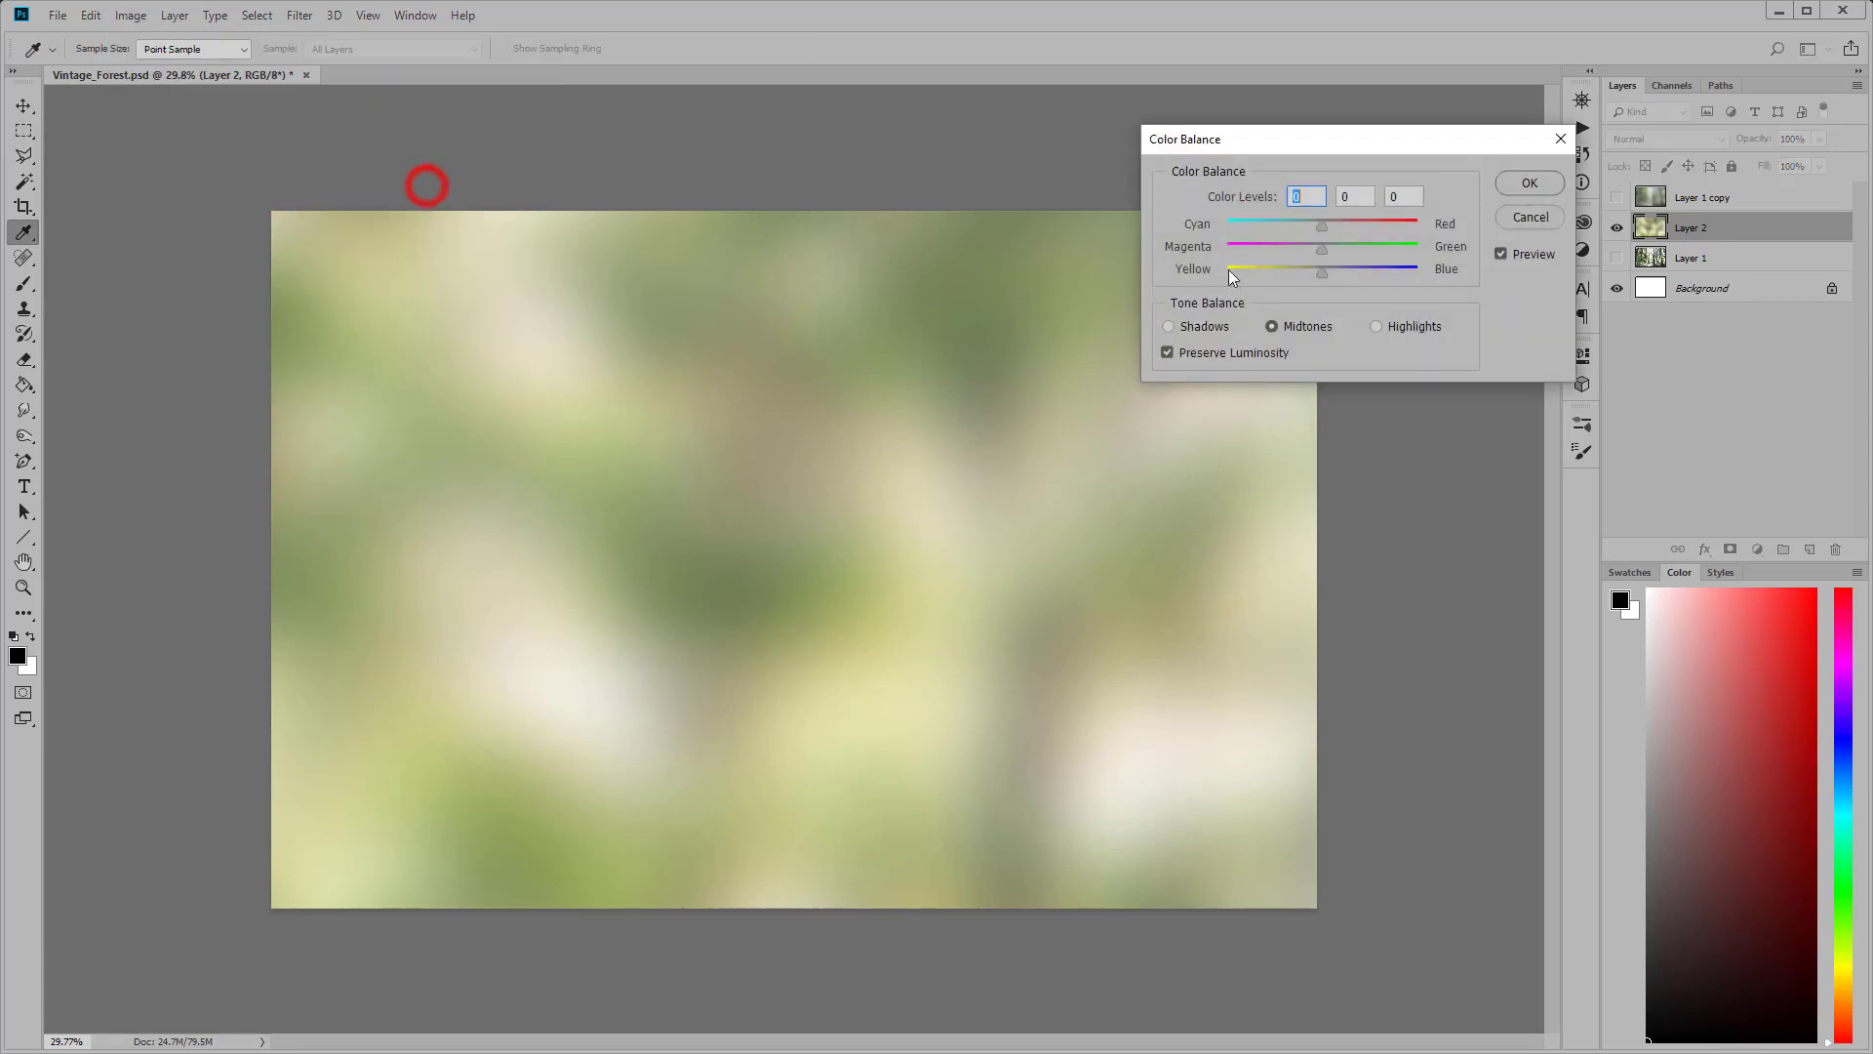
drag(1325, 226, 1386, 224)
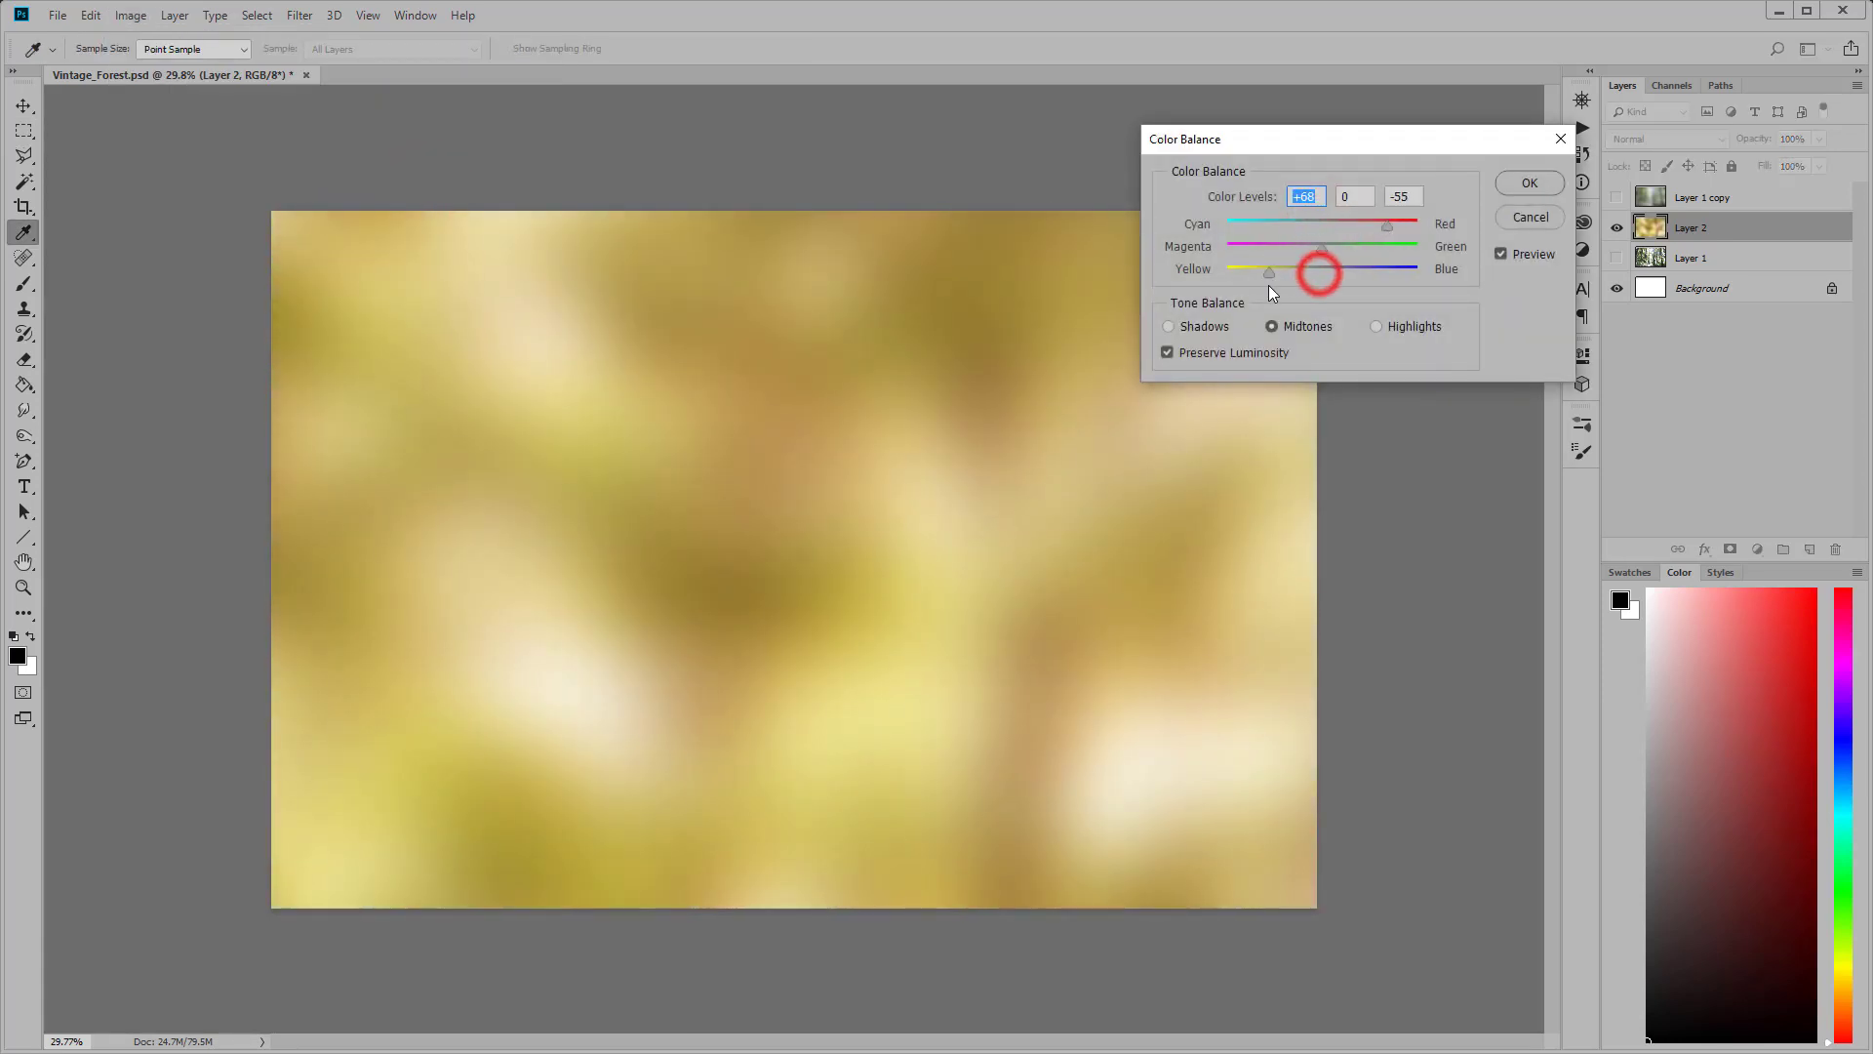
click(1530, 182)
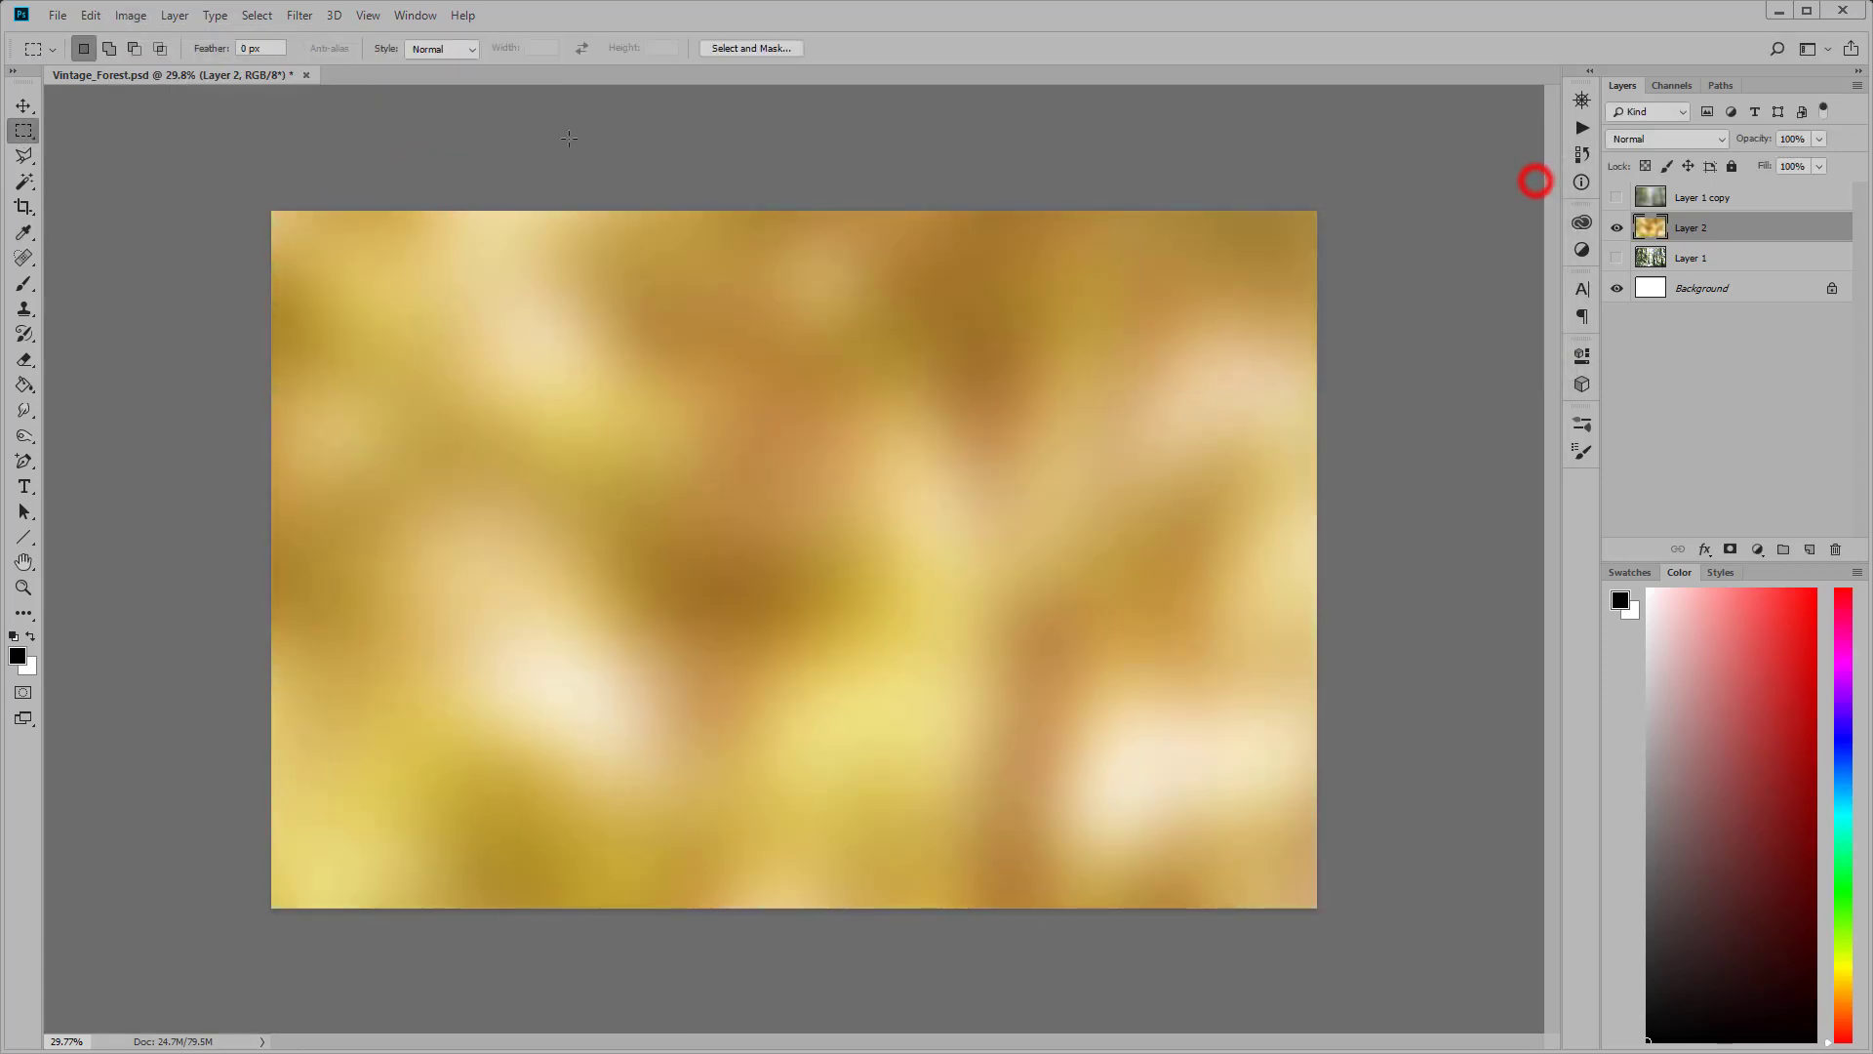
Step: Apply Hue/Saturation with Hue about −8 and Lightness +10
click(131, 14)
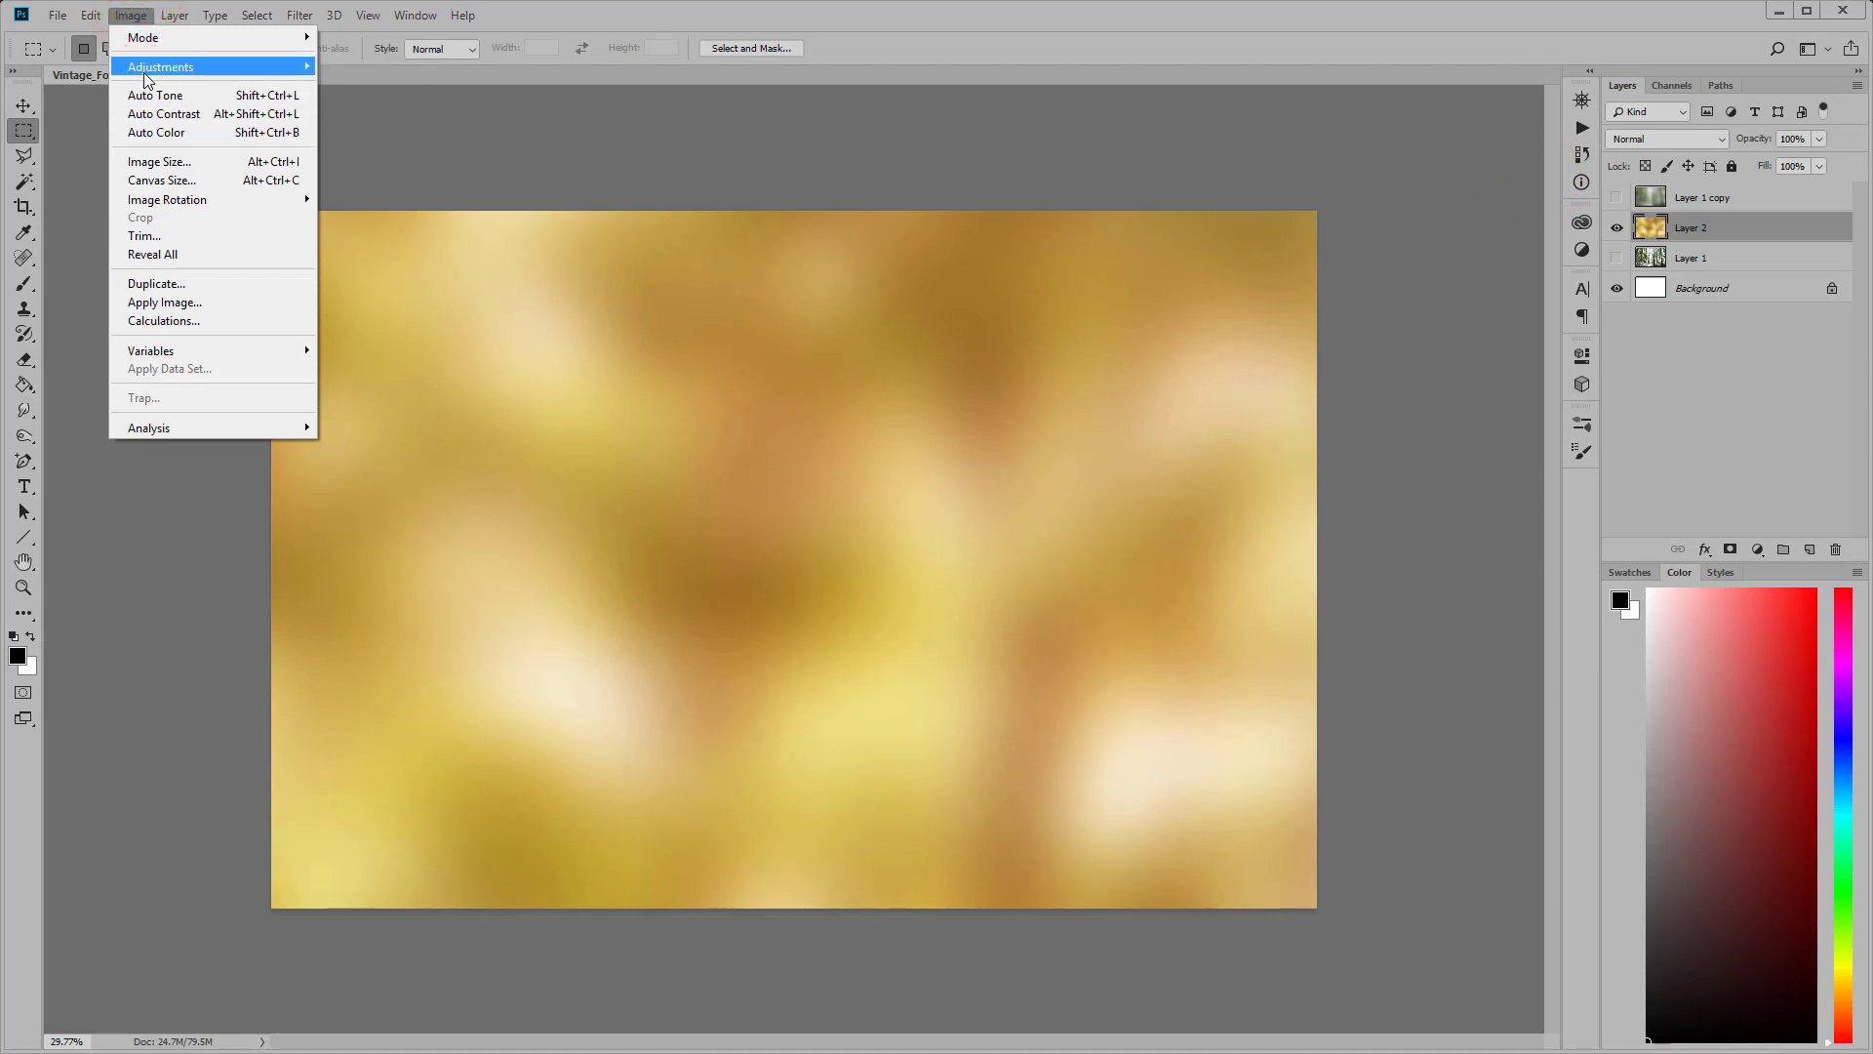
click(414, 170)
drag(1493, 392, 1503, 390)
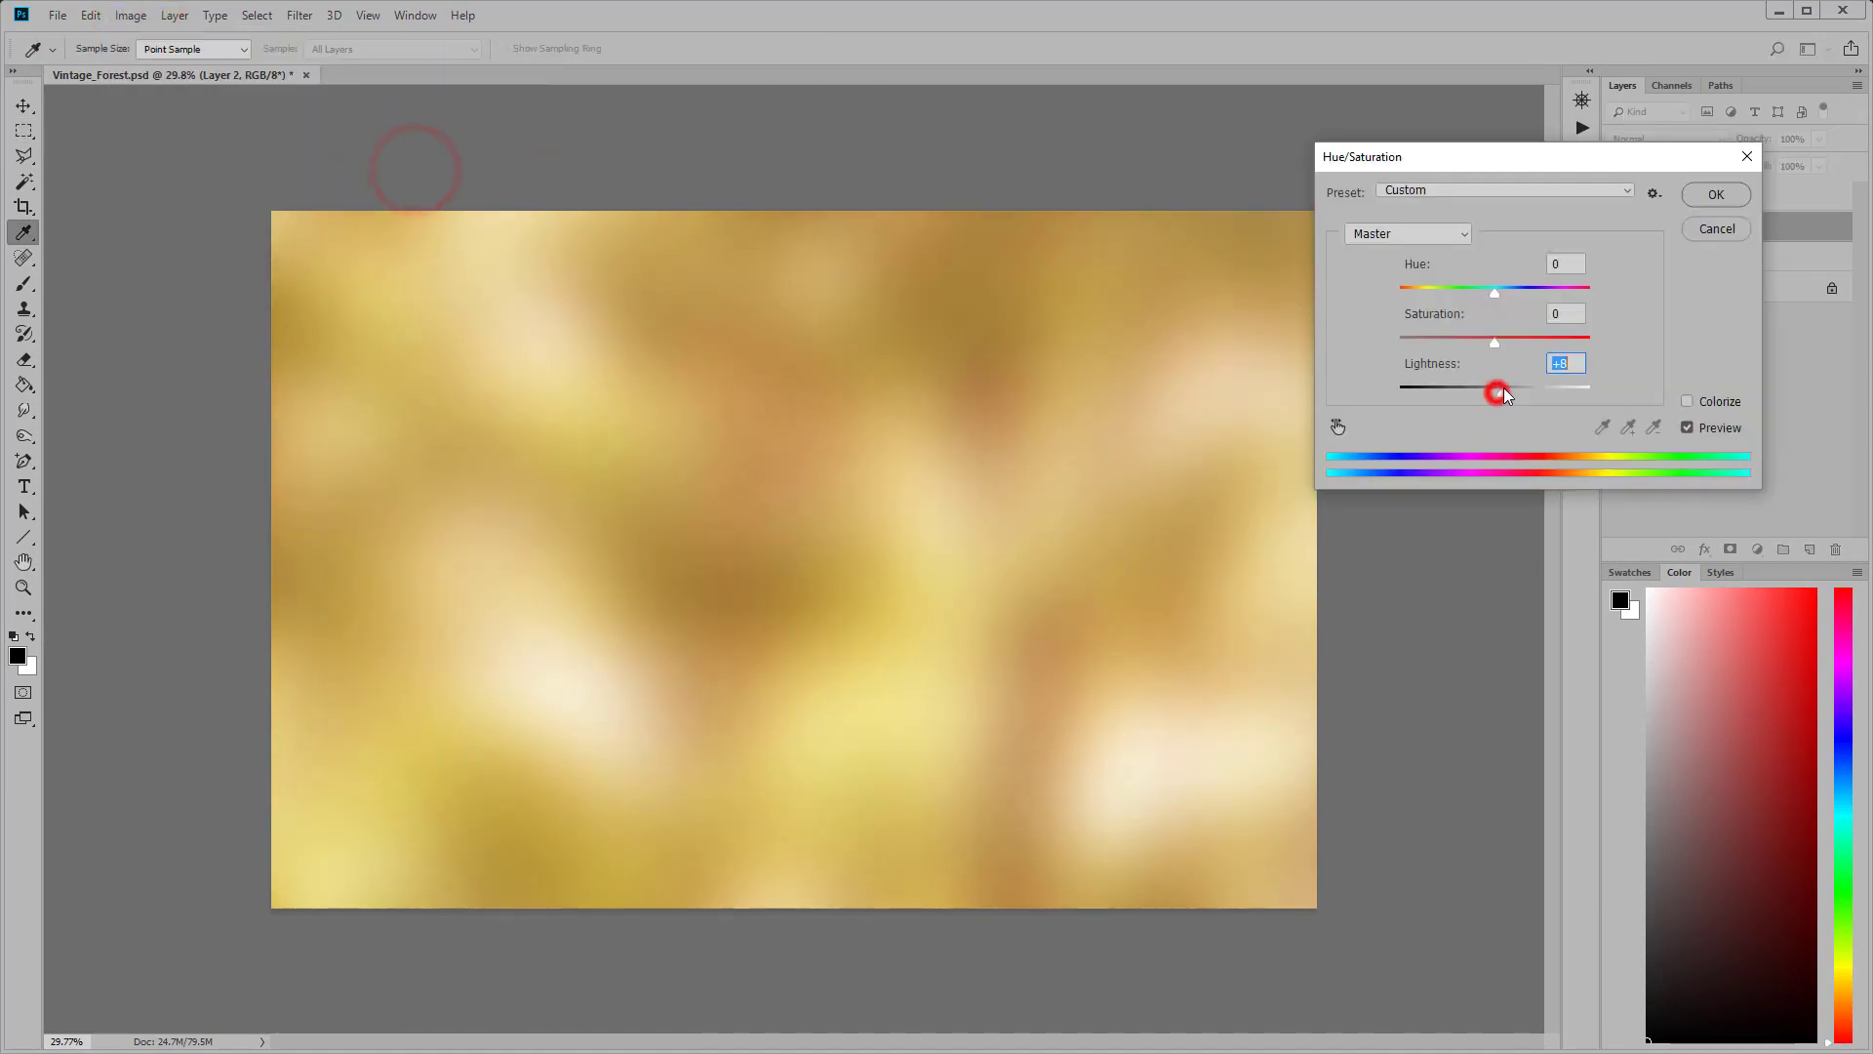
drag(1495, 290, 1487, 295)
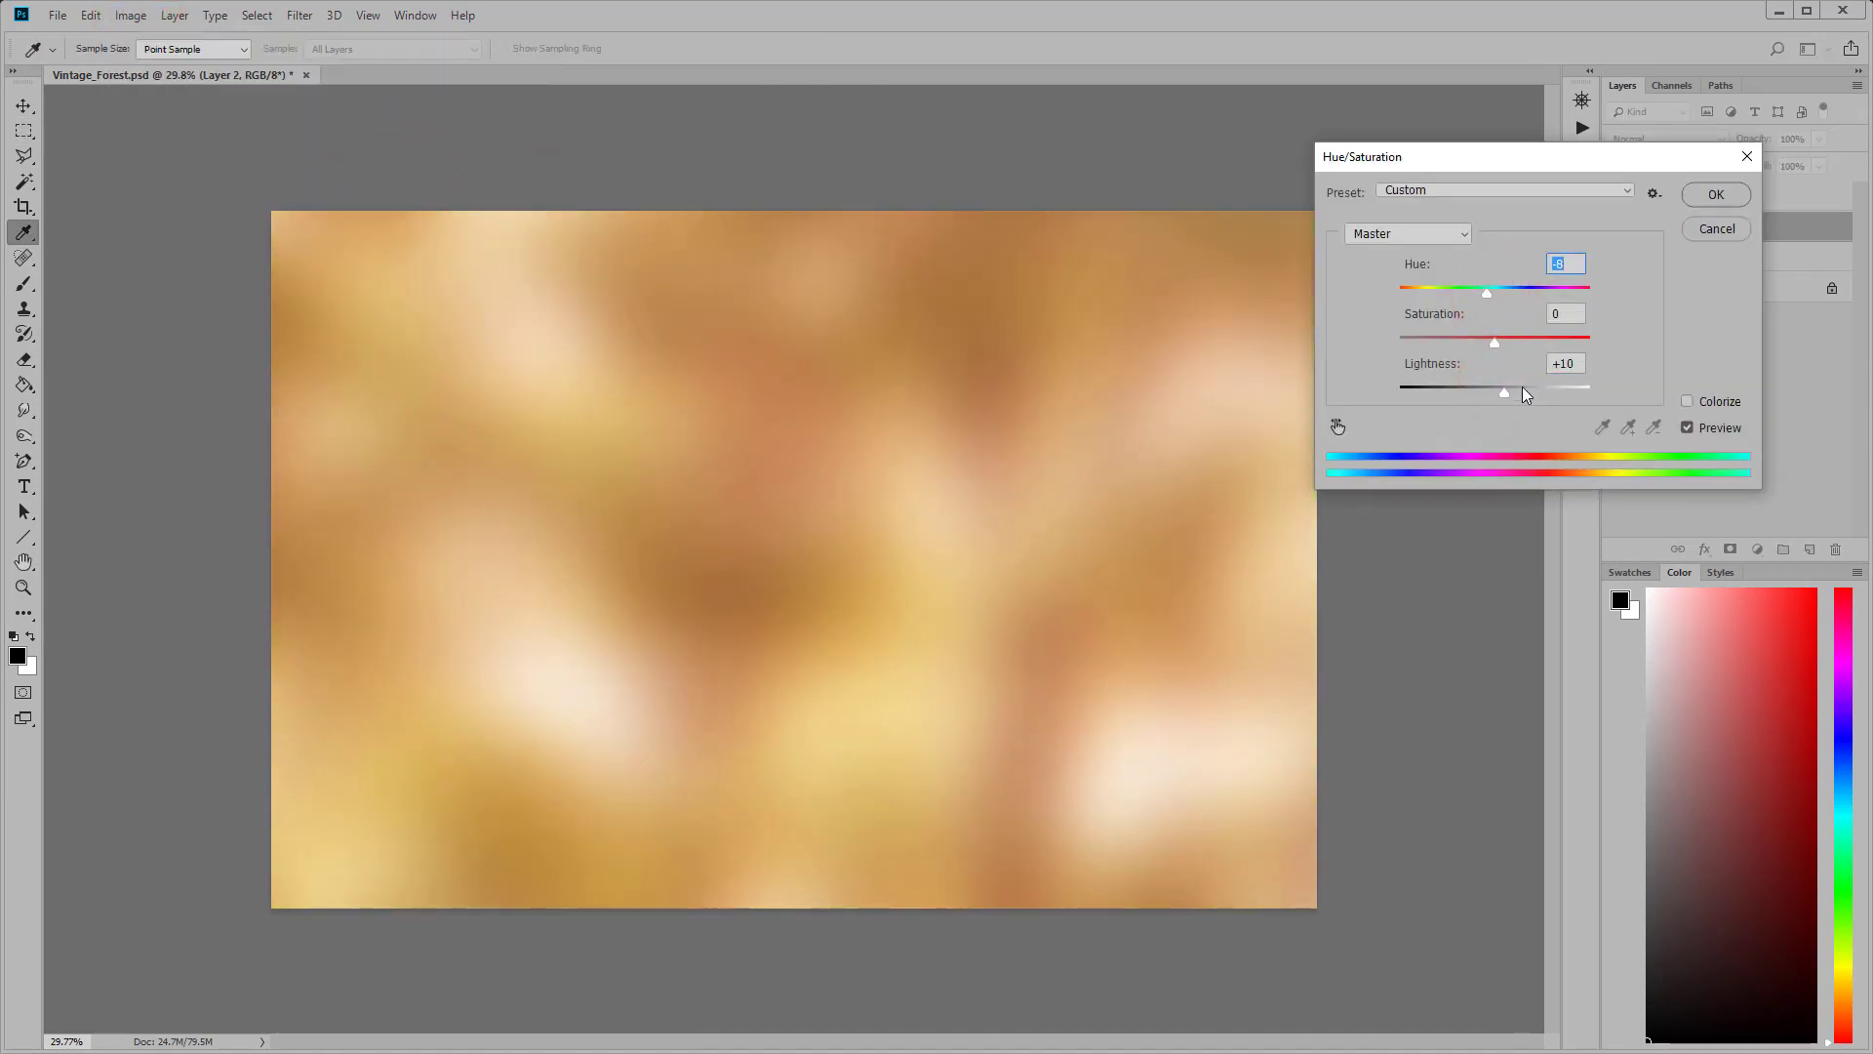
drag(1522, 389, 1516, 388)
click(1709, 194)
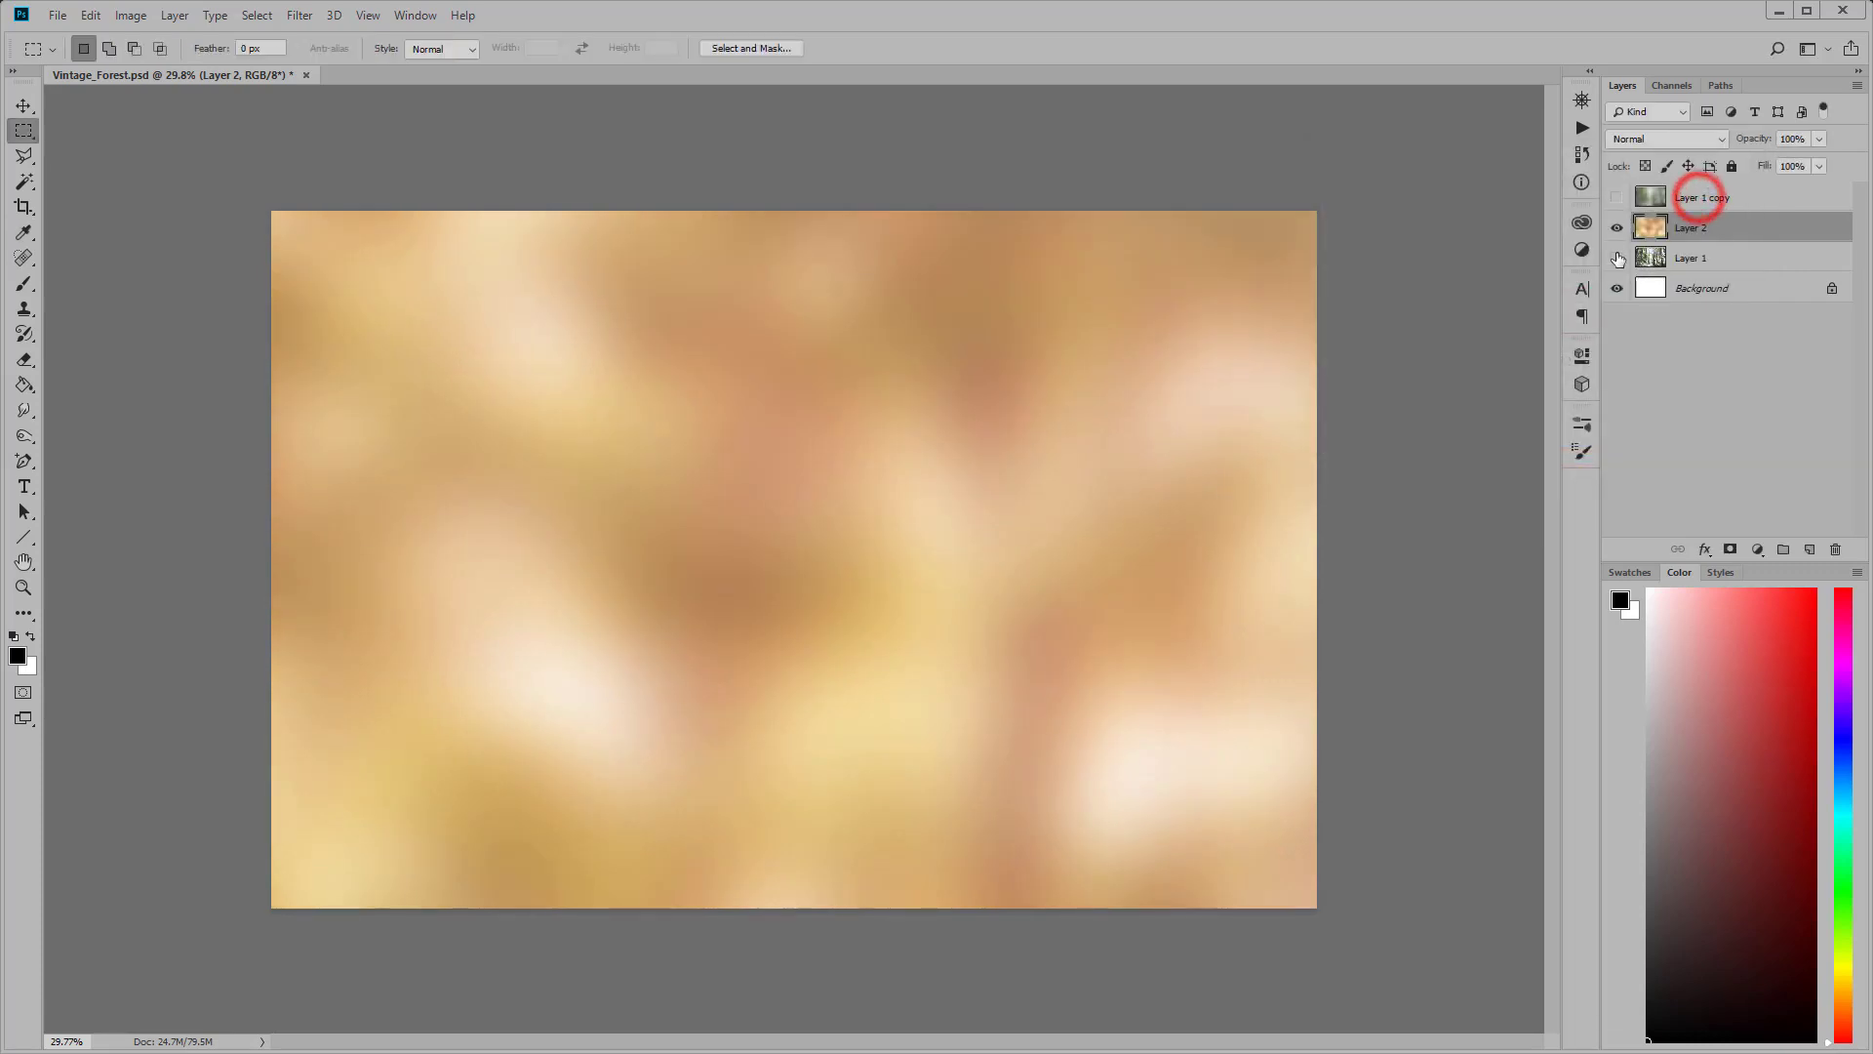
Step: Show Layer 1 and move Layer 2 to the top, trying Linear Dodge before reverting to Normal
click(1616, 258)
drag(1684, 228, 1688, 198)
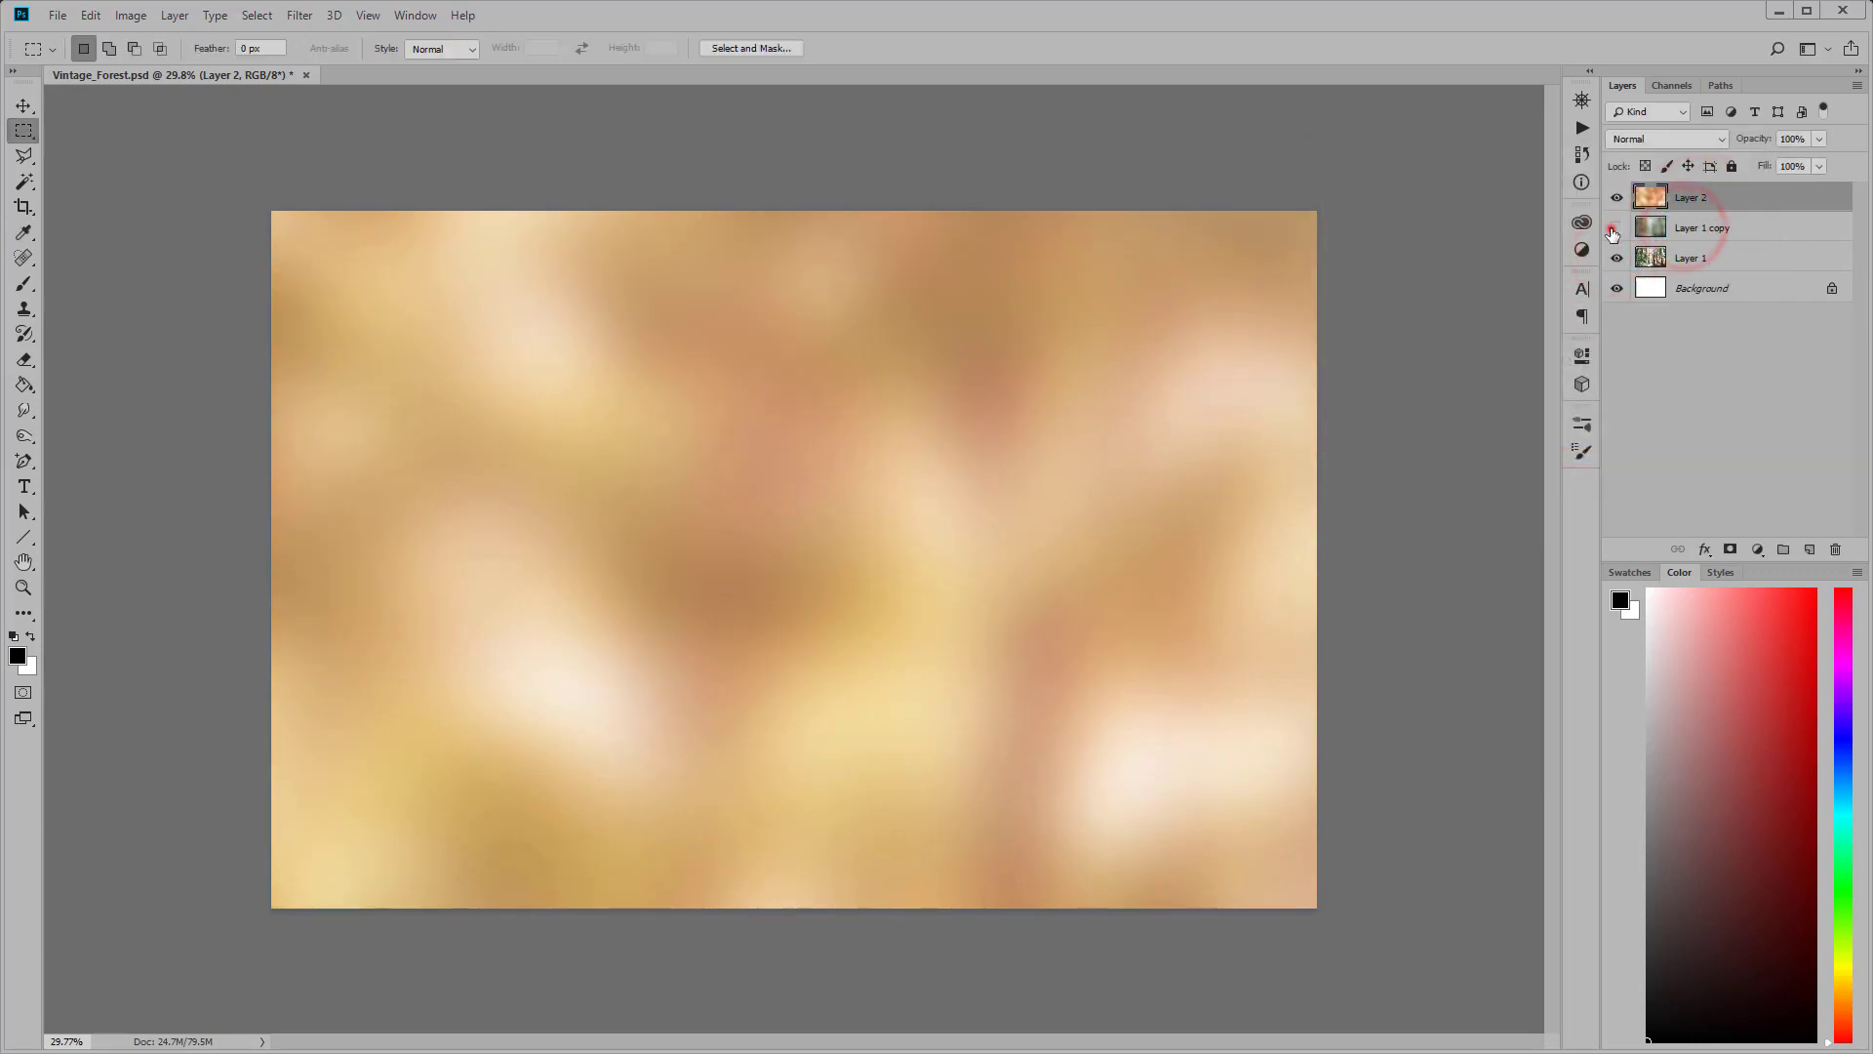
click(1648, 139)
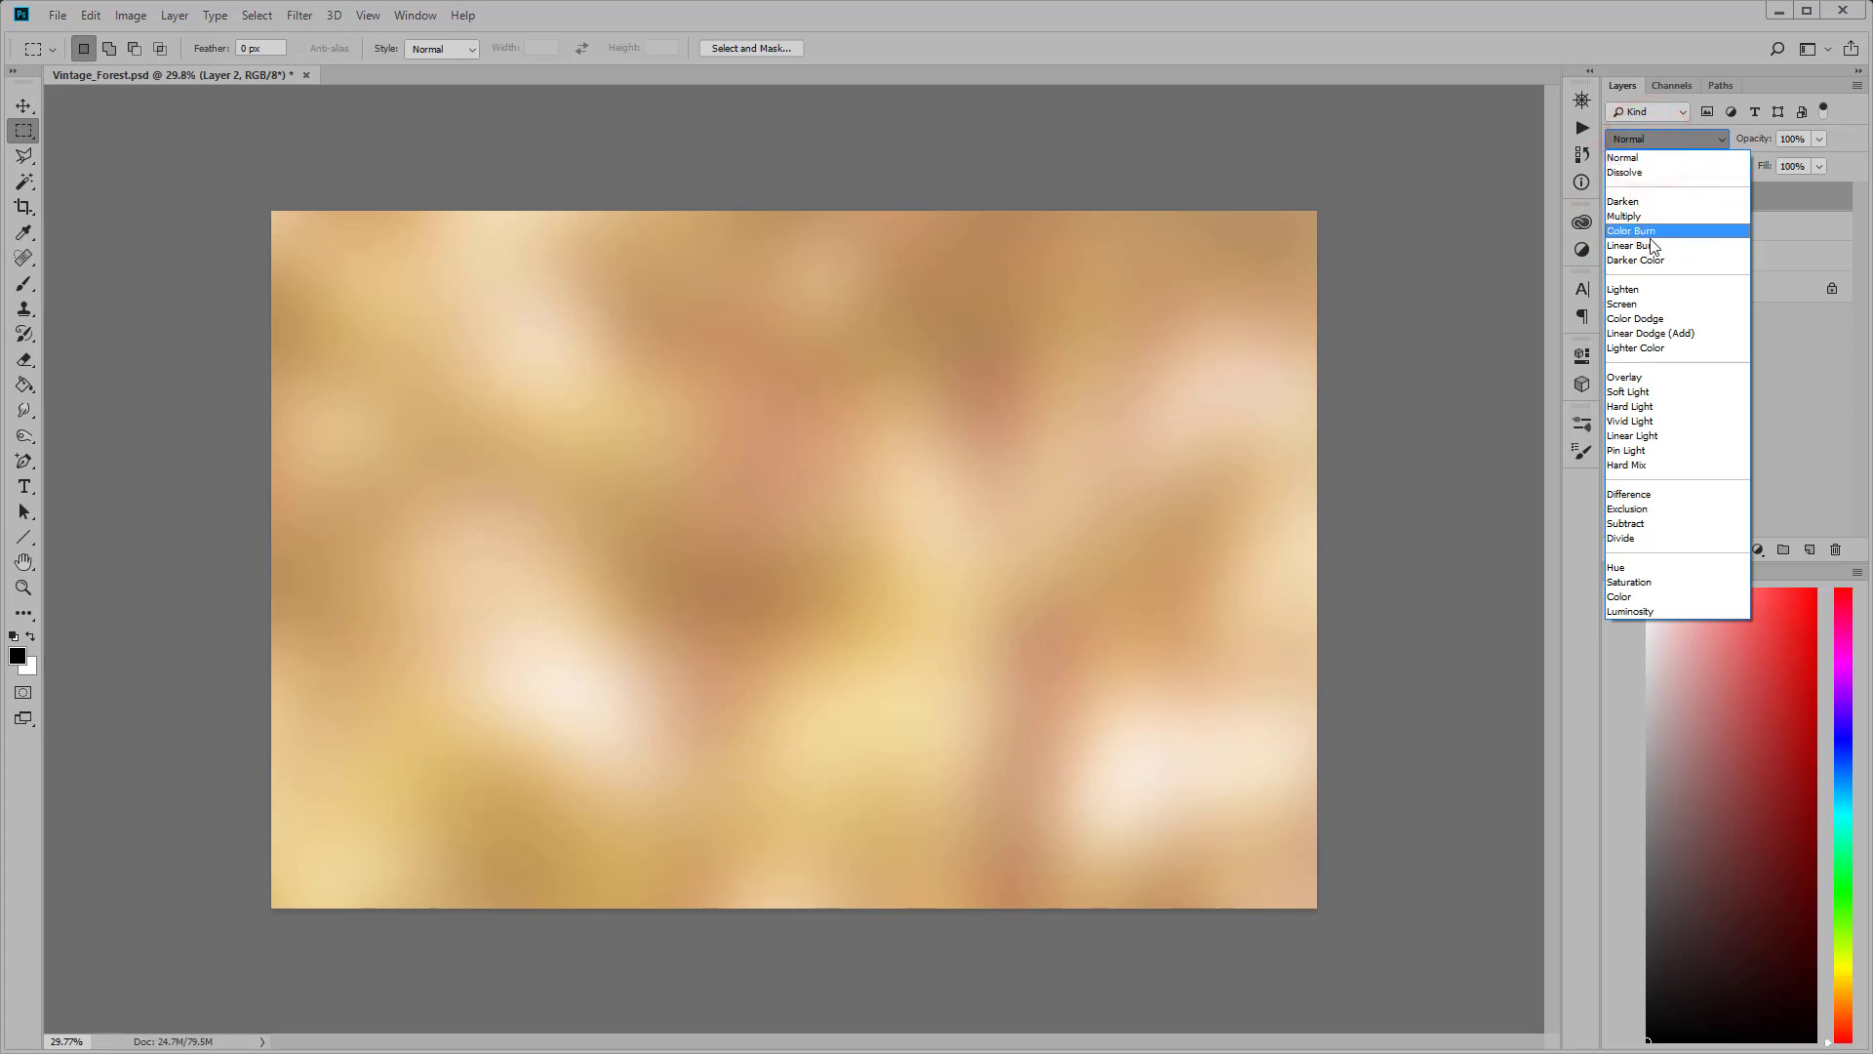
click(1643, 335)
click(1649, 139)
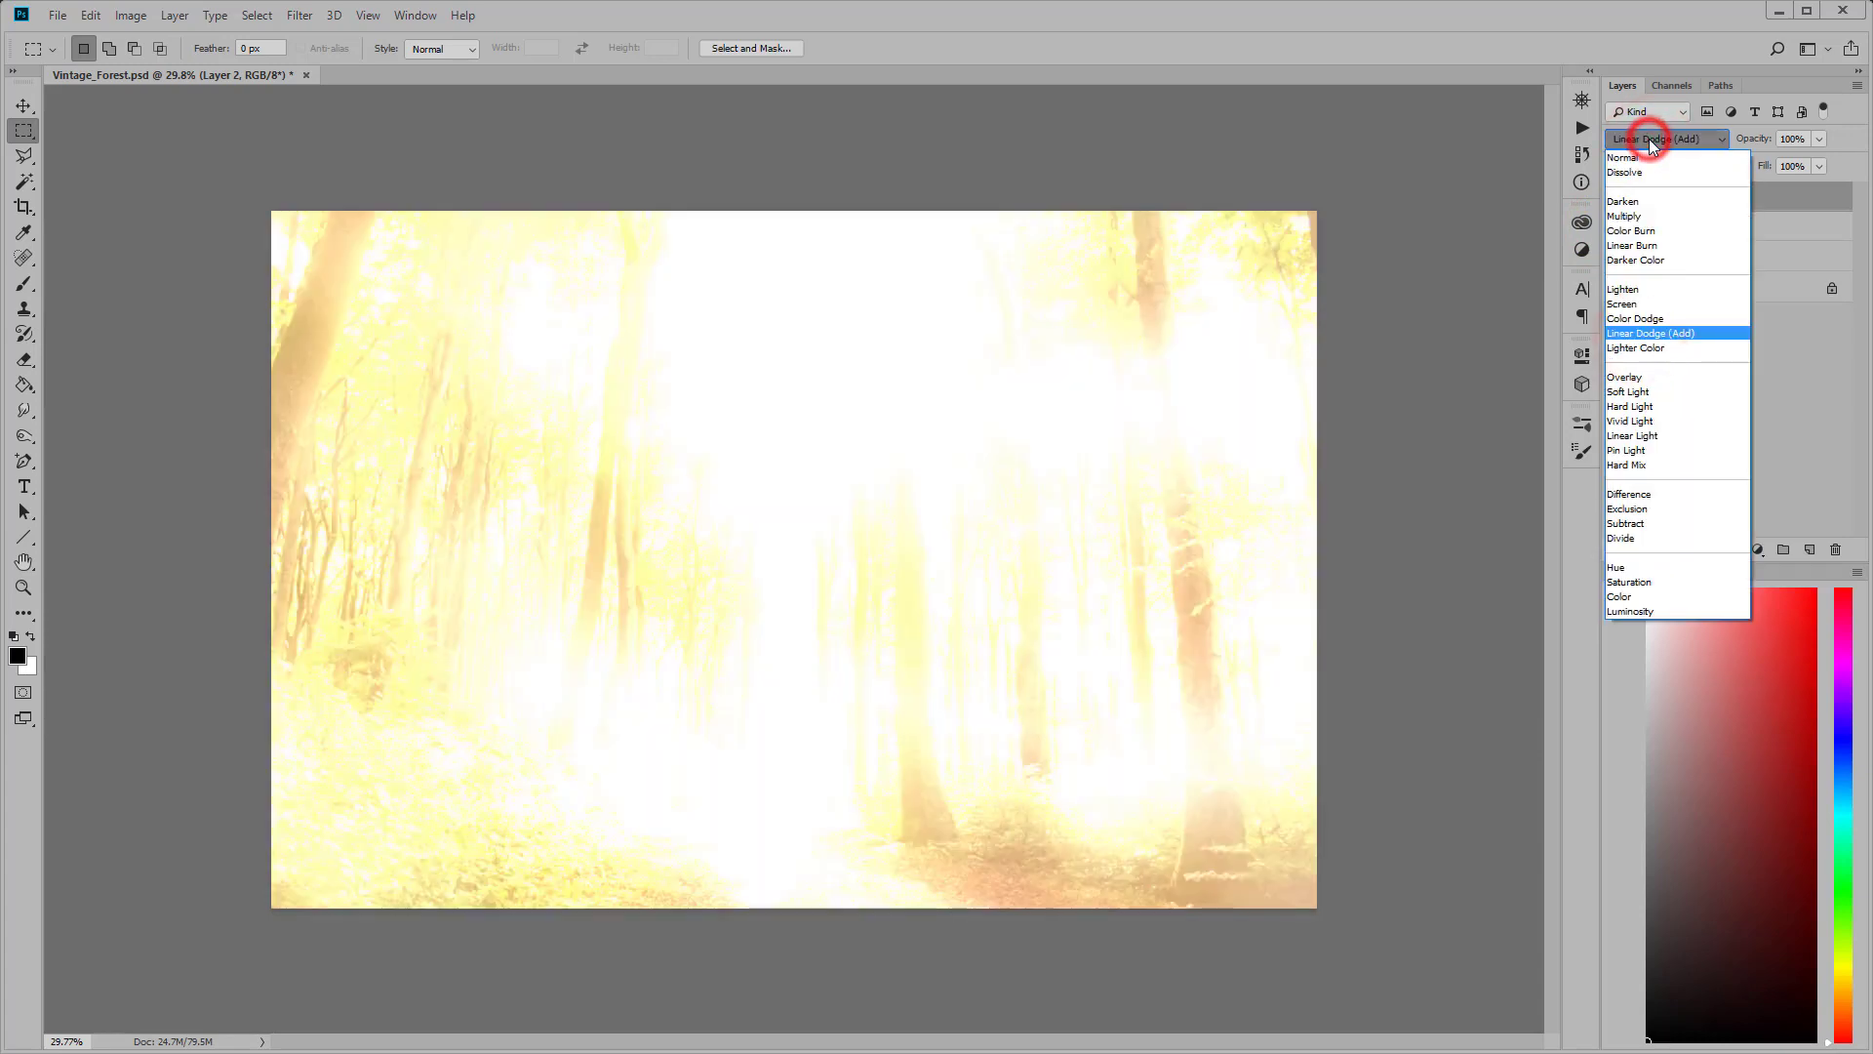
click(1649, 161)
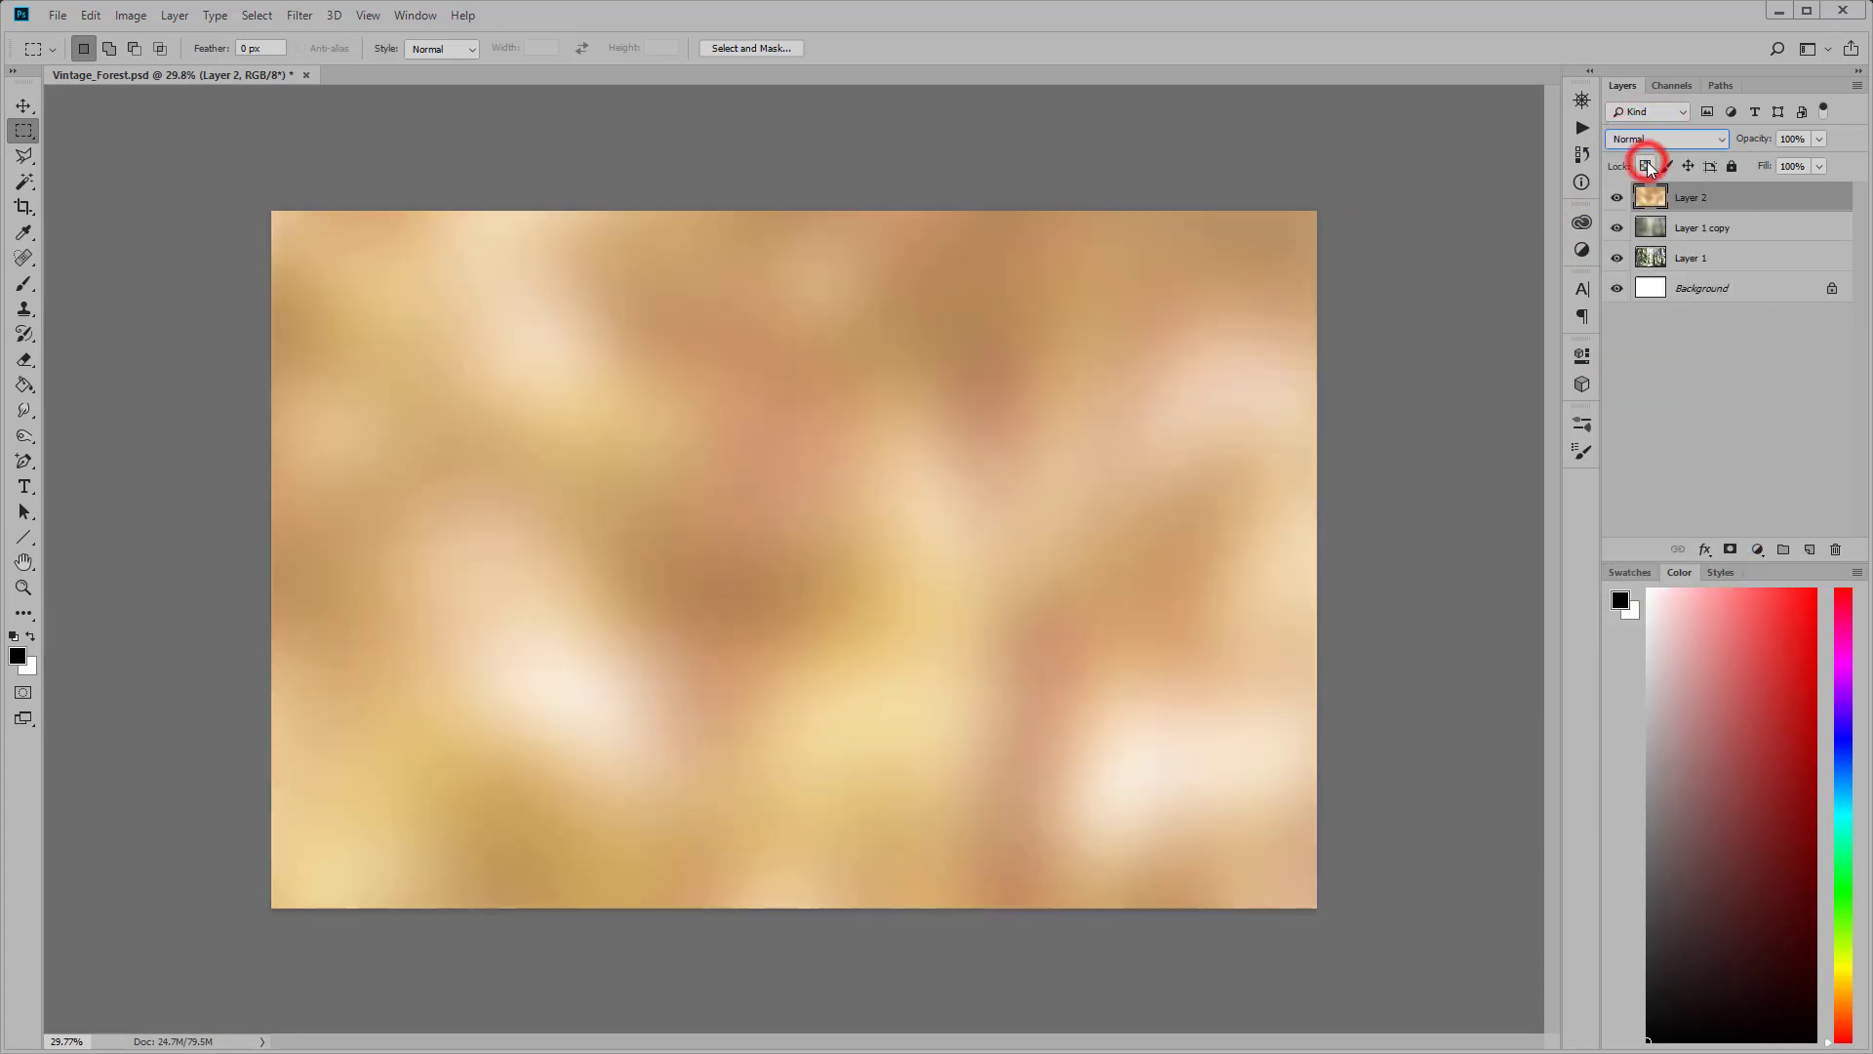
Step: Set Layer 2 to Screen at 85% opacity, hide it and Layer 1 copy, and select Layer 1
click(1816, 143)
drag(1817, 162, 1806, 164)
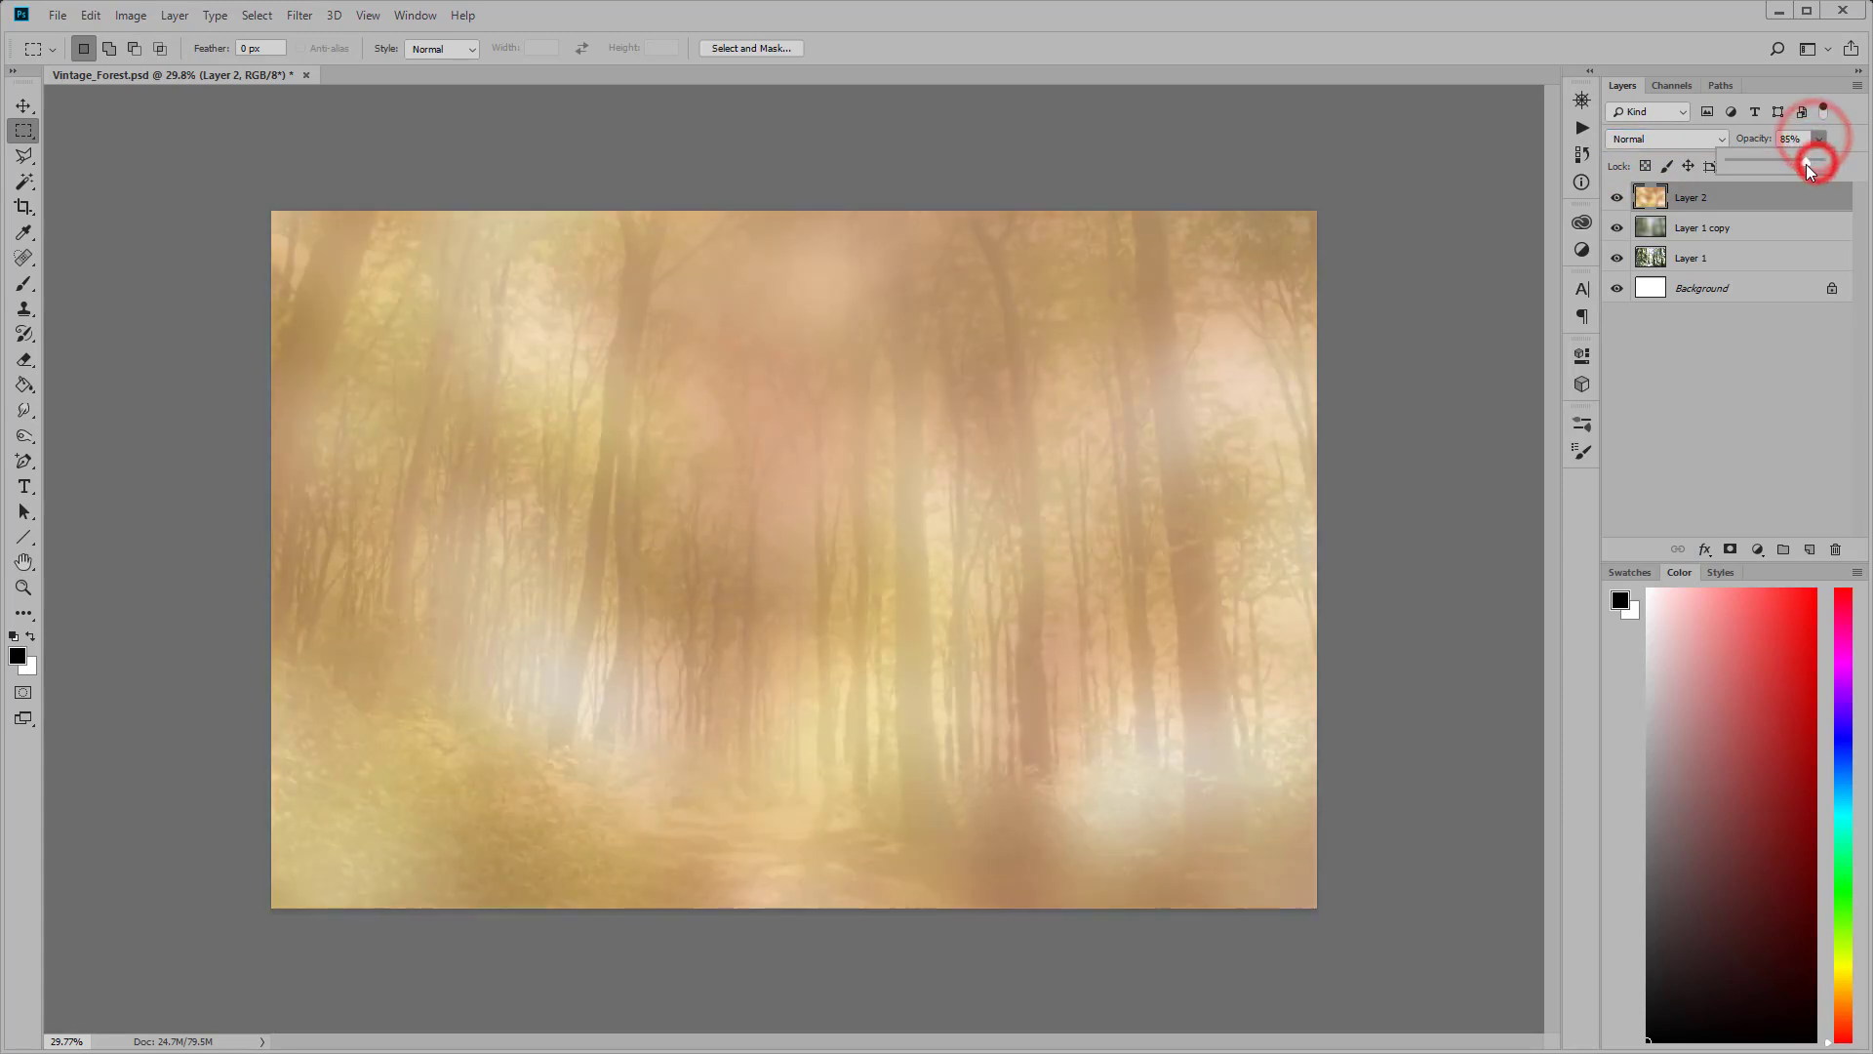
click(1639, 142)
click(1638, 285)
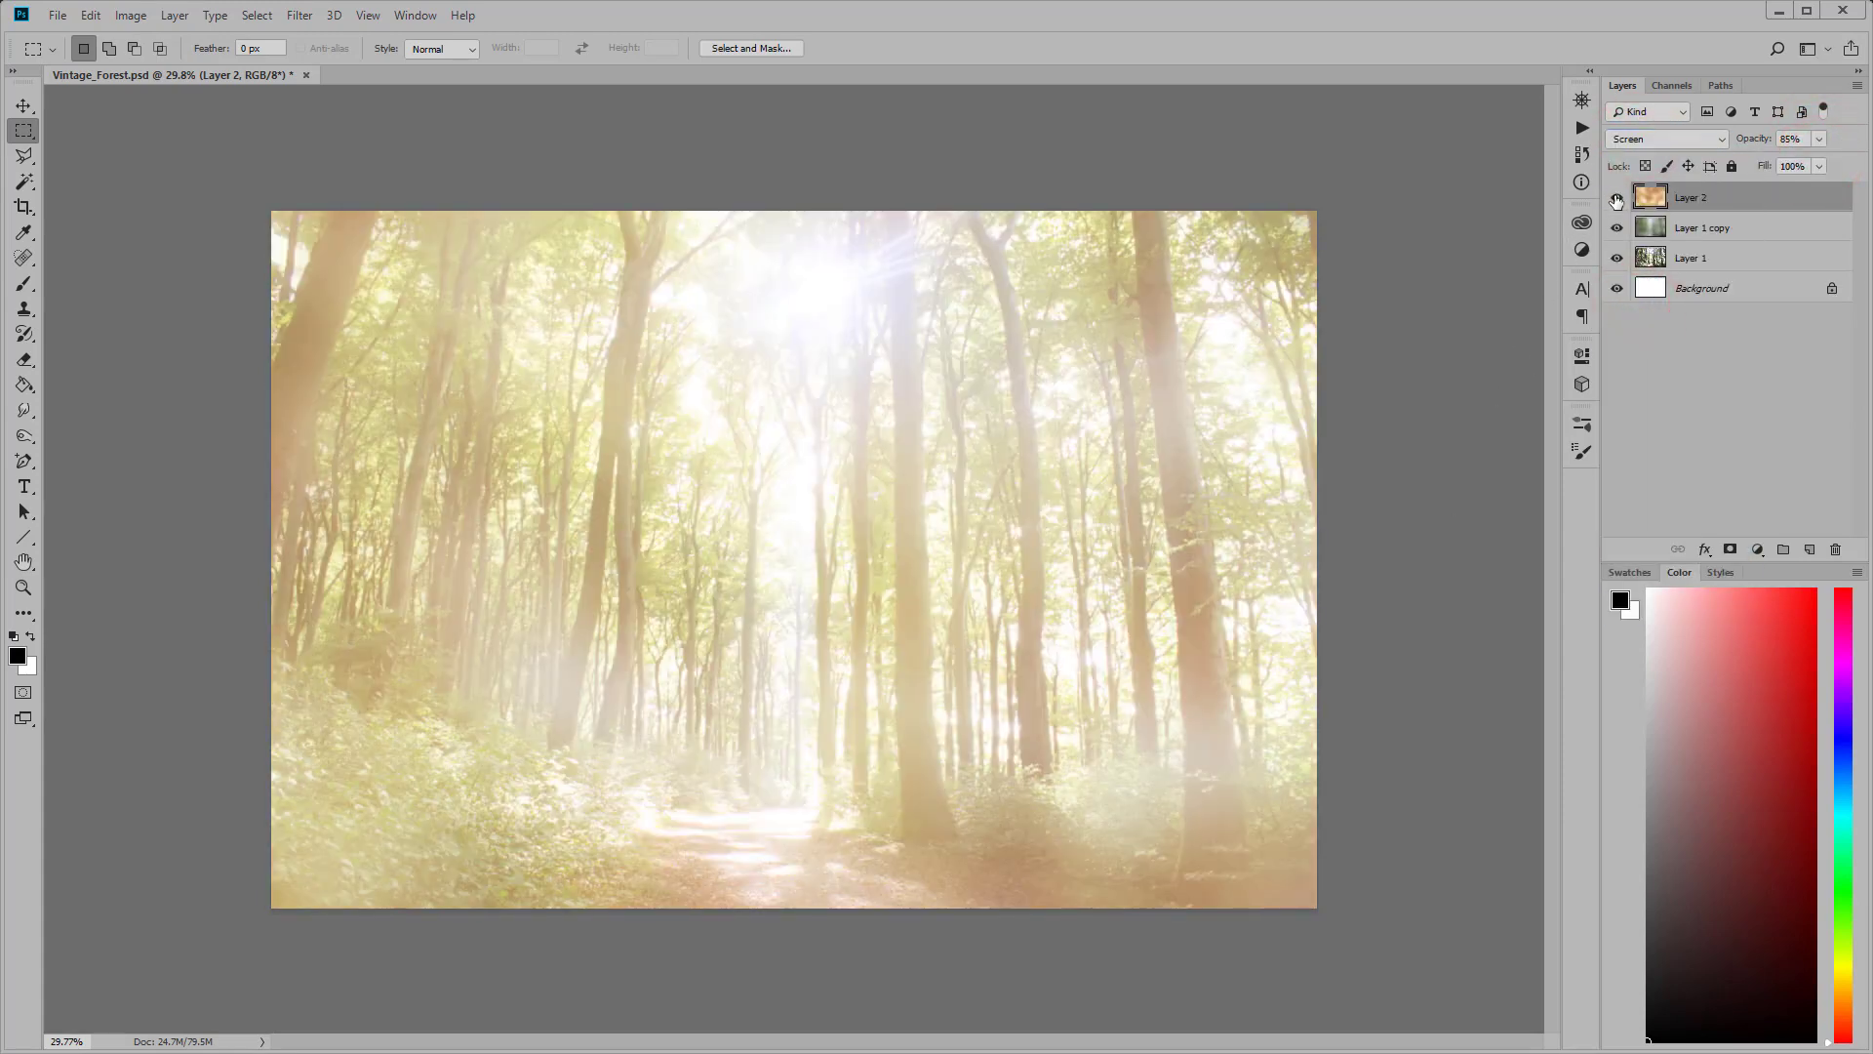
drag(1616, 200, 1616, 227)
click(1702, 255)
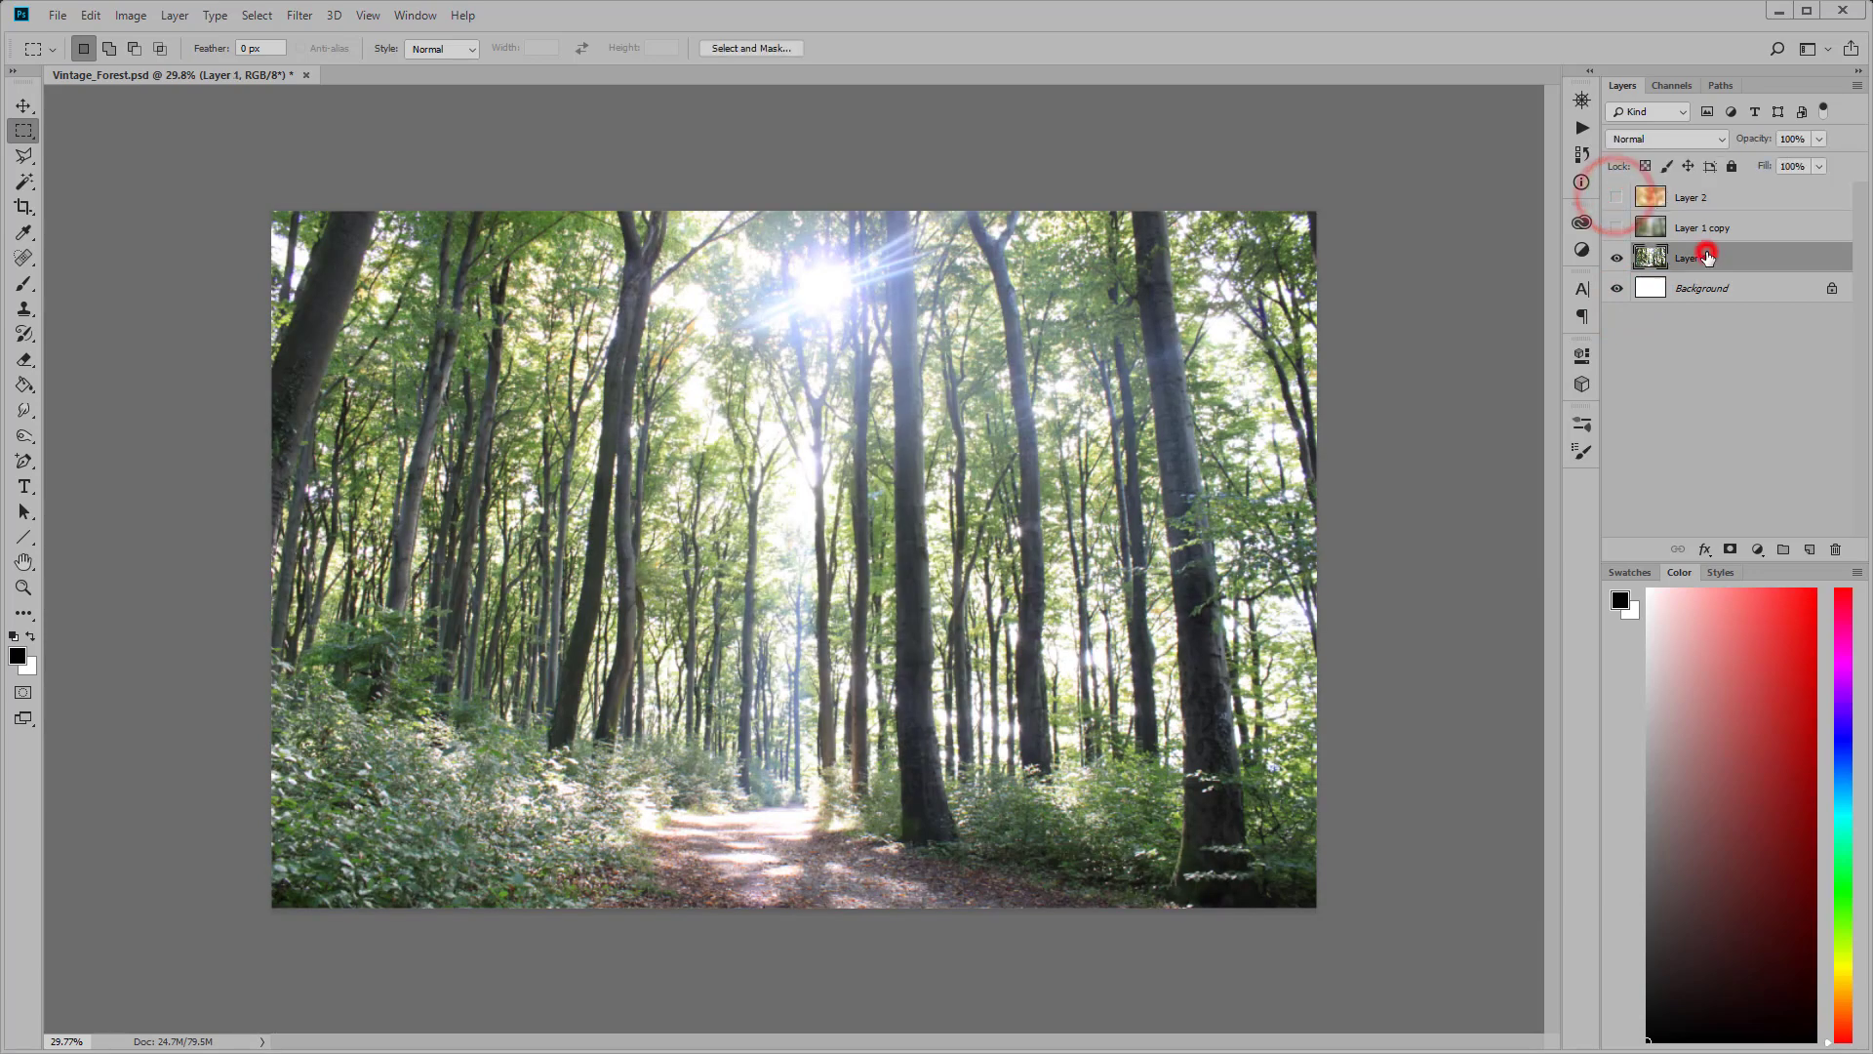
Step: Magic-wand the bright sky patch, add new Layer 3, and hide Layer 1 and Background
click(23, 182)
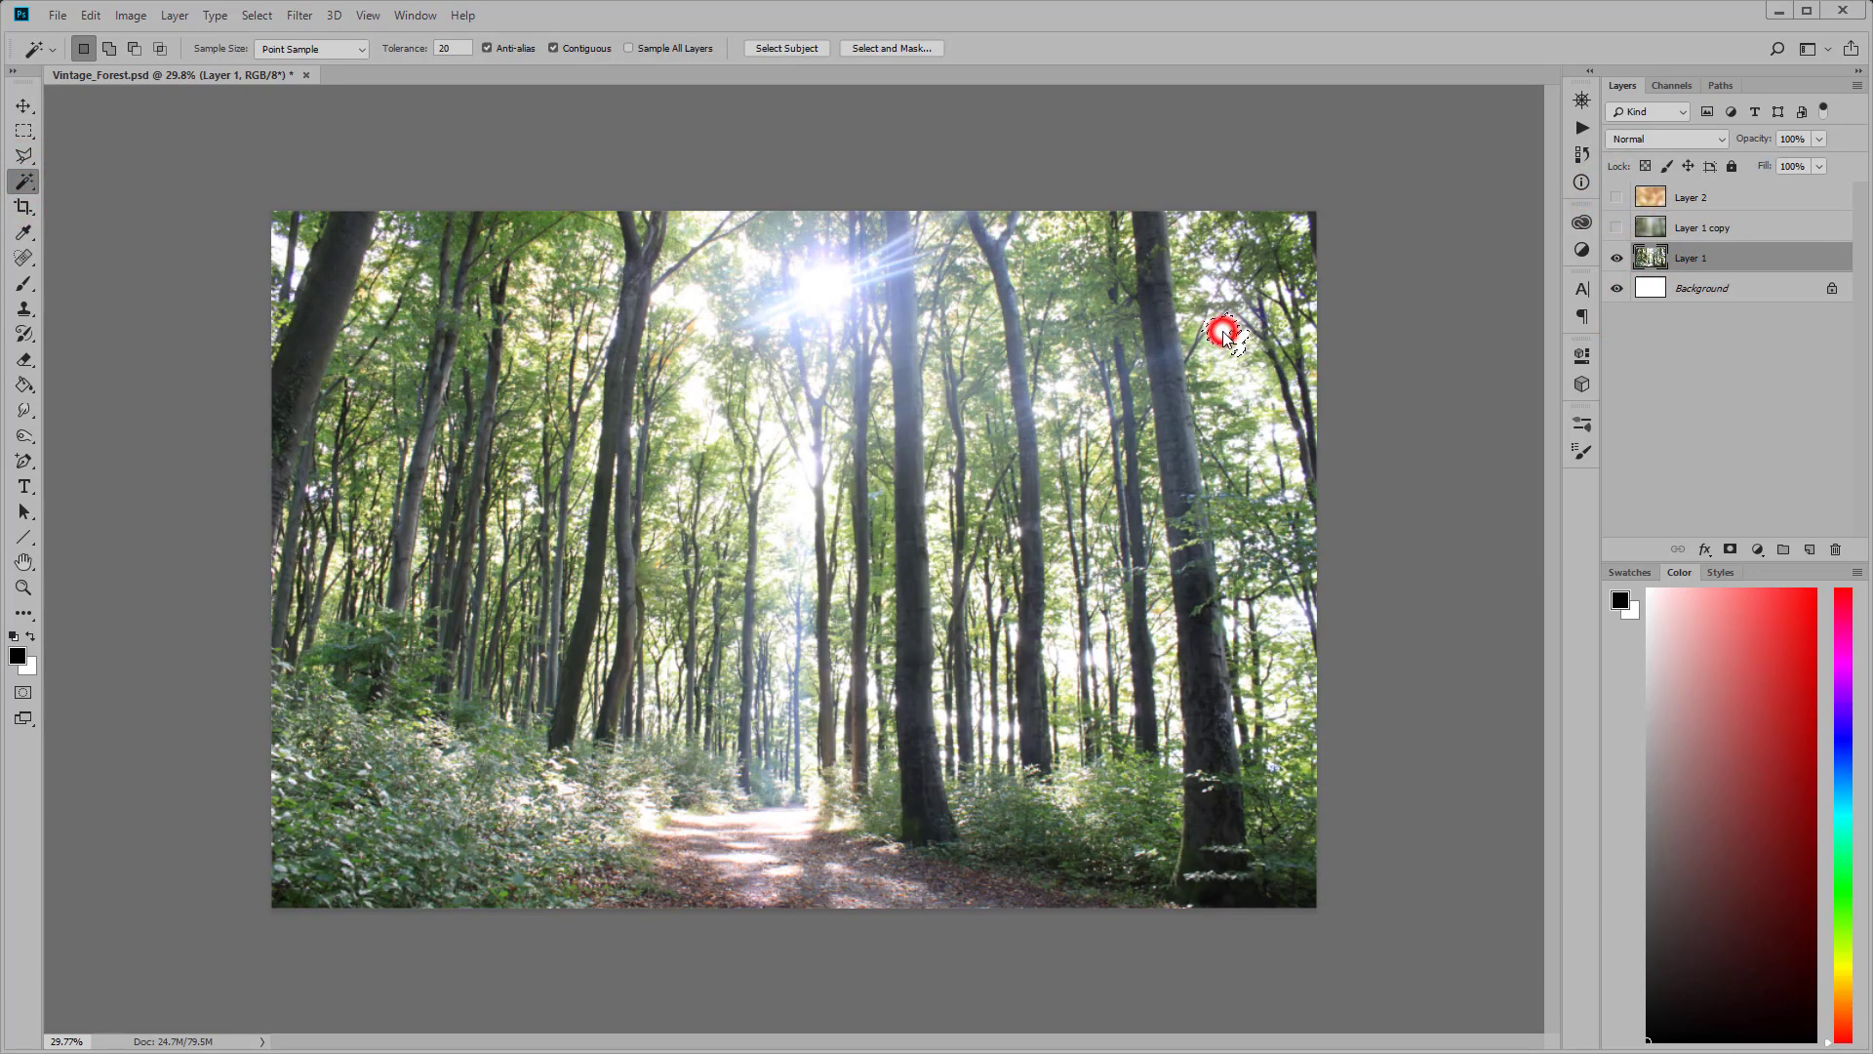
click(1810, 549)
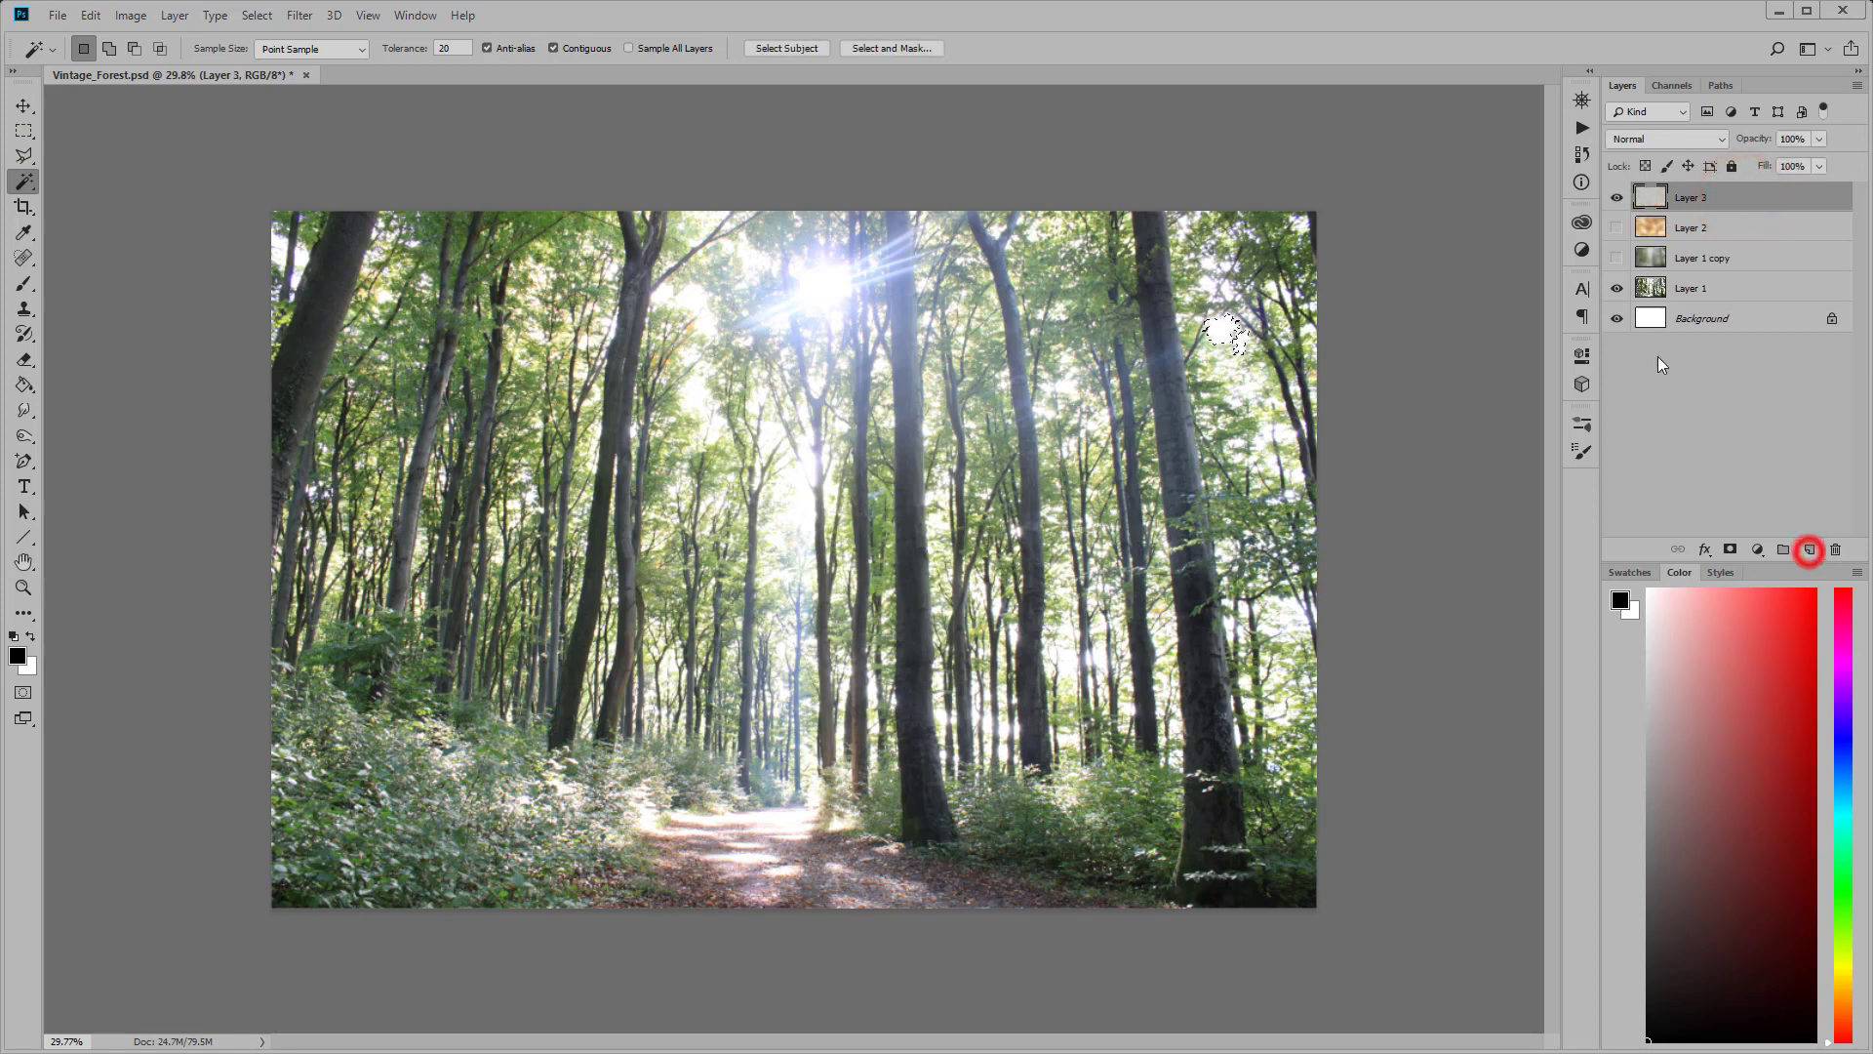
drag(1617, 288, 1617, 318)
Step: Fill the sky-patch selection with white and centre it on the canvas
click(87, 16)
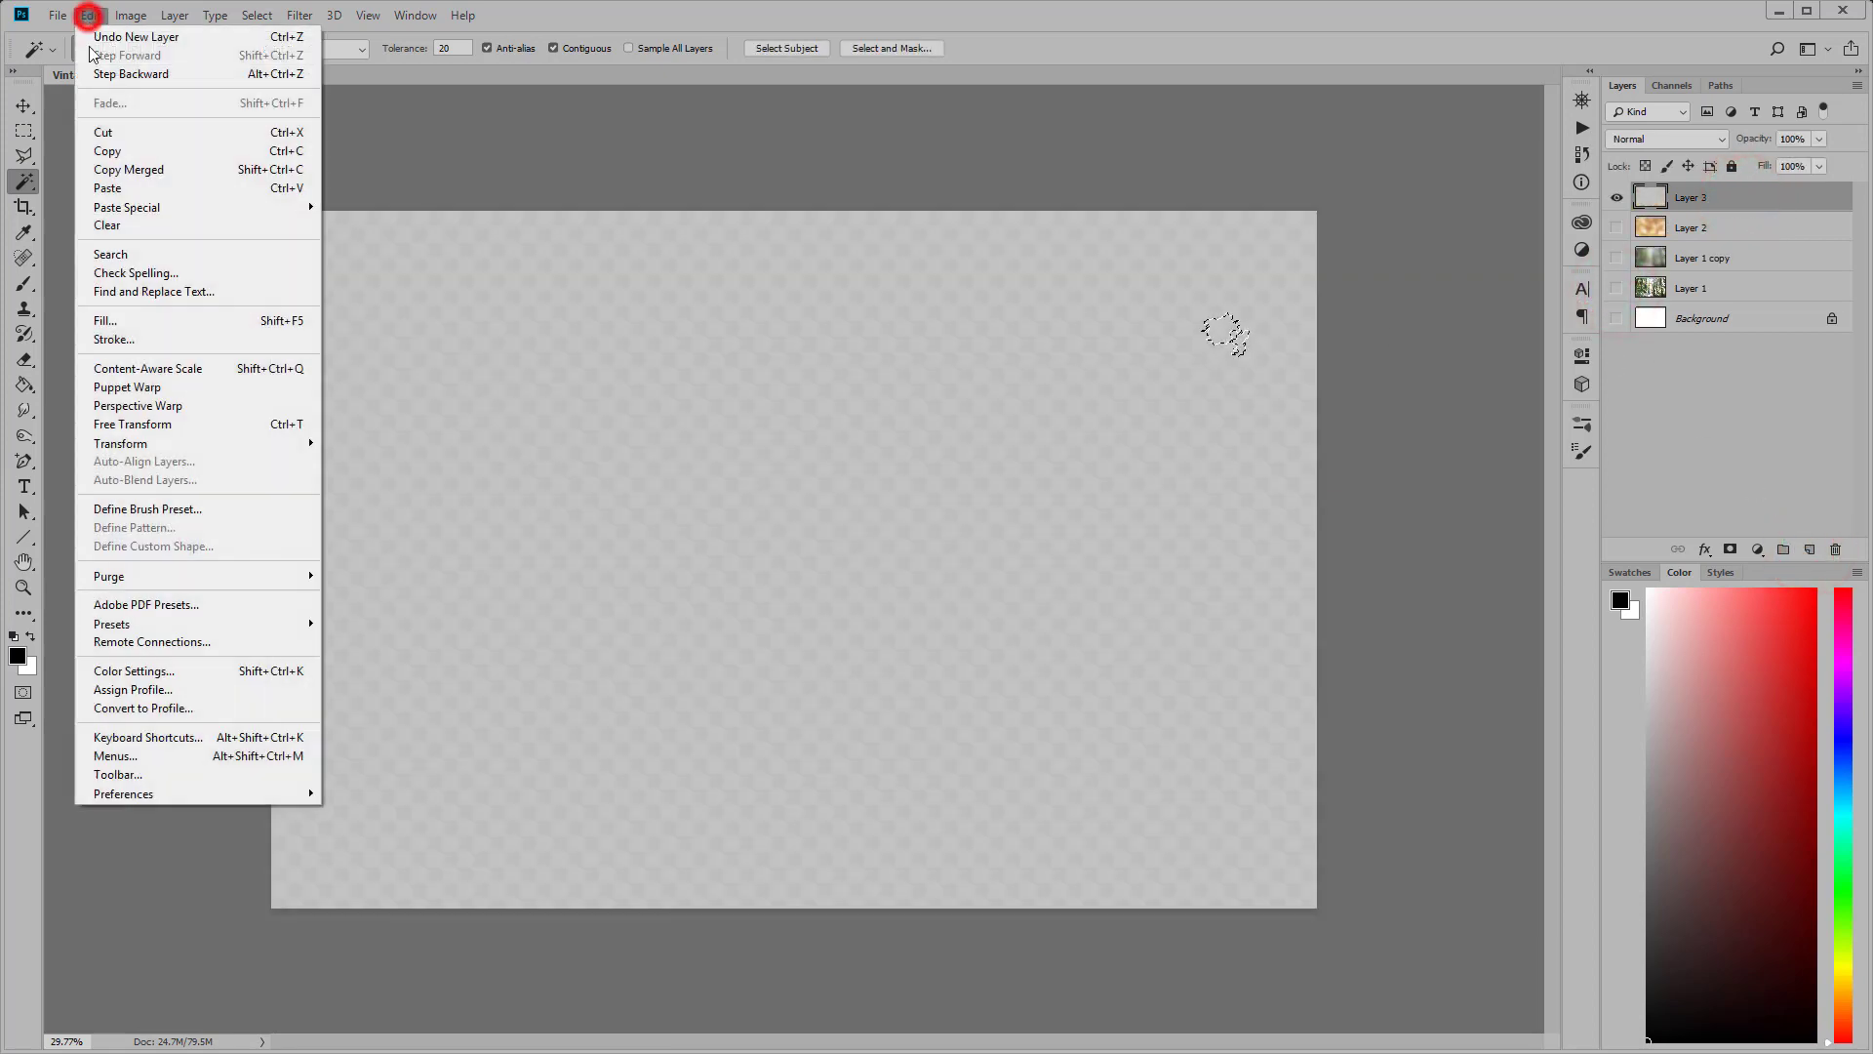
click(106, 320)
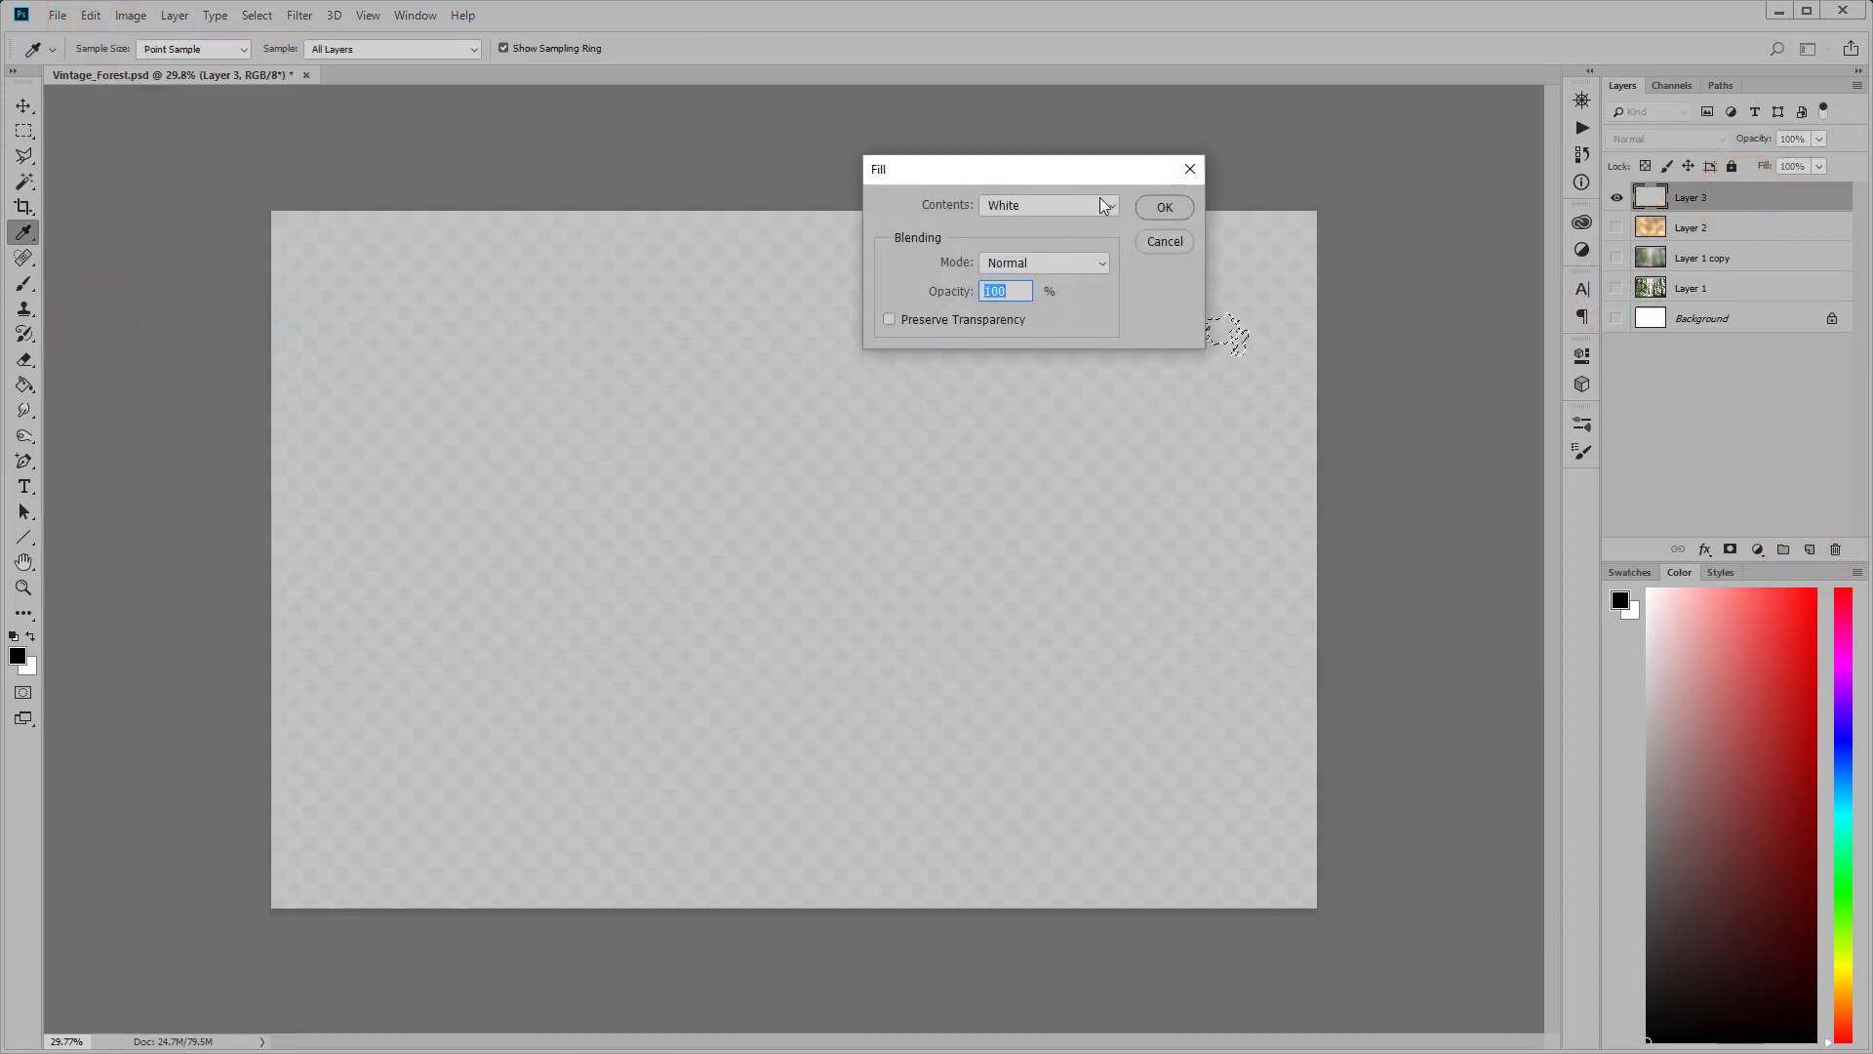
click(1164, 207)
click(256, 16)
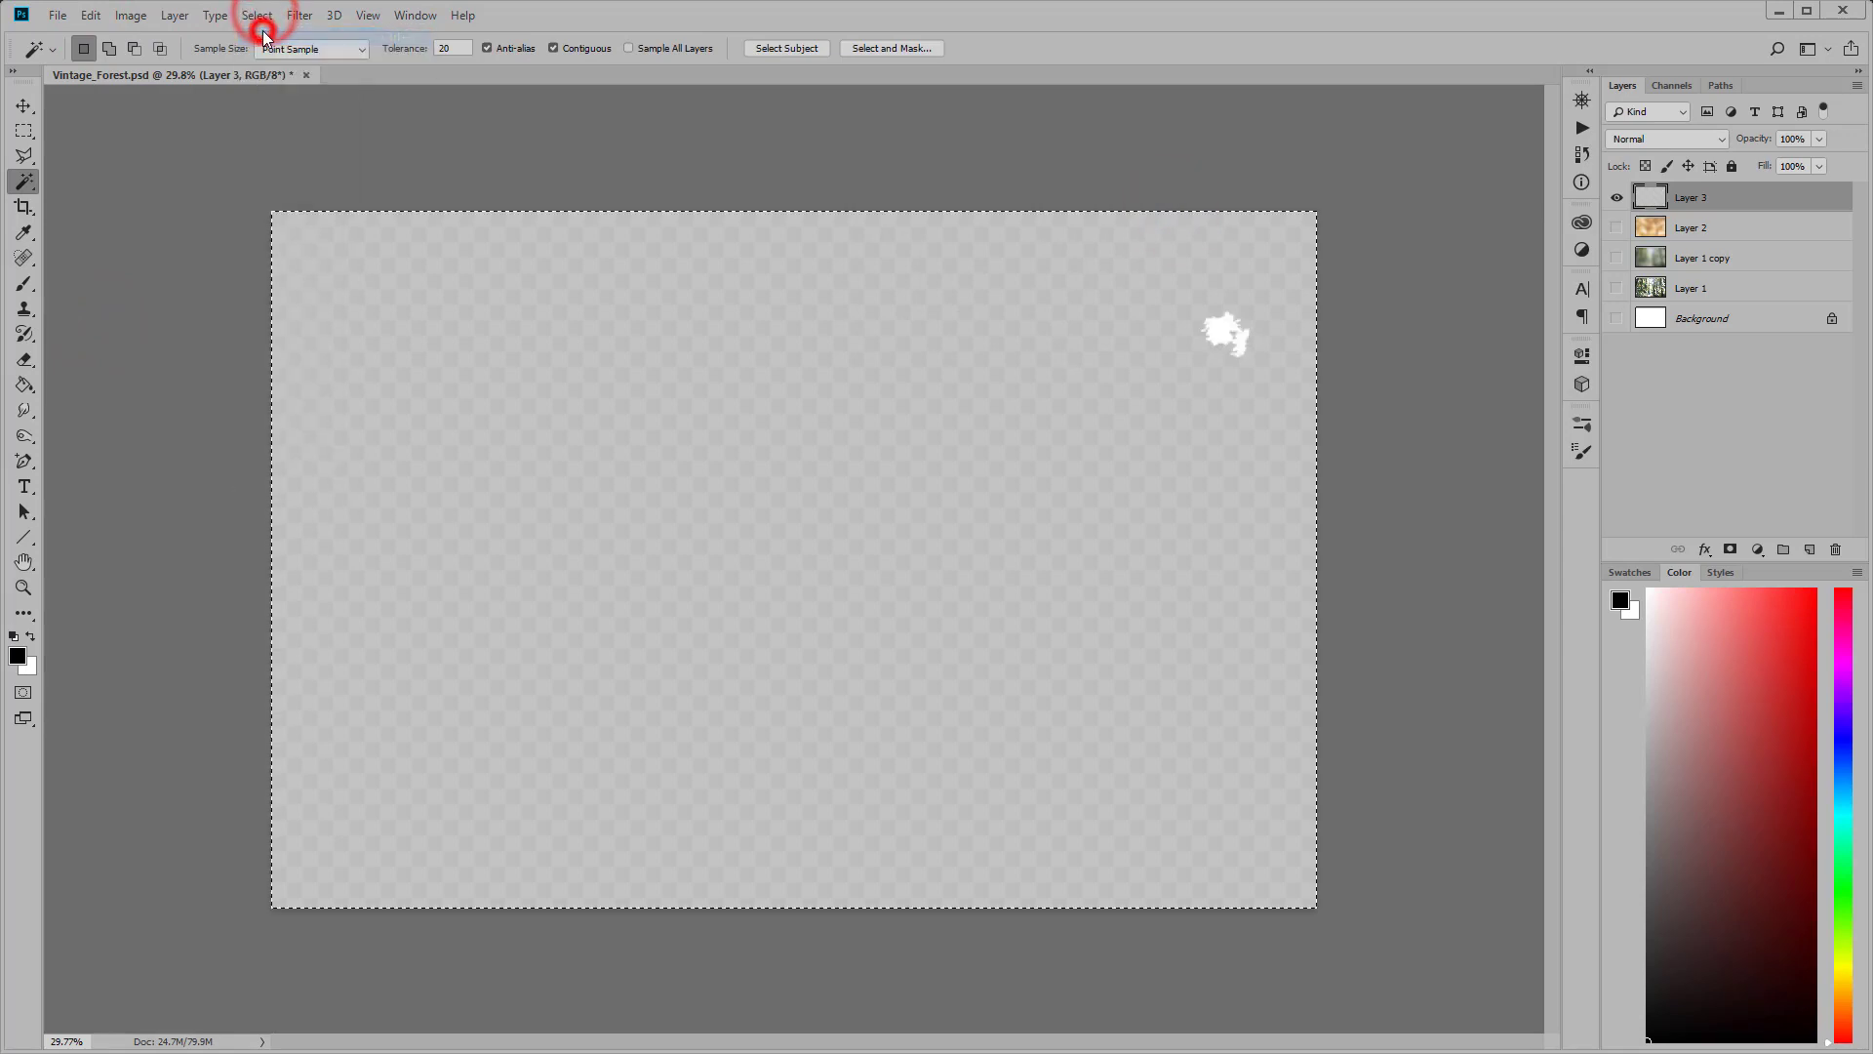
click(24, 104)
click(405, 48)
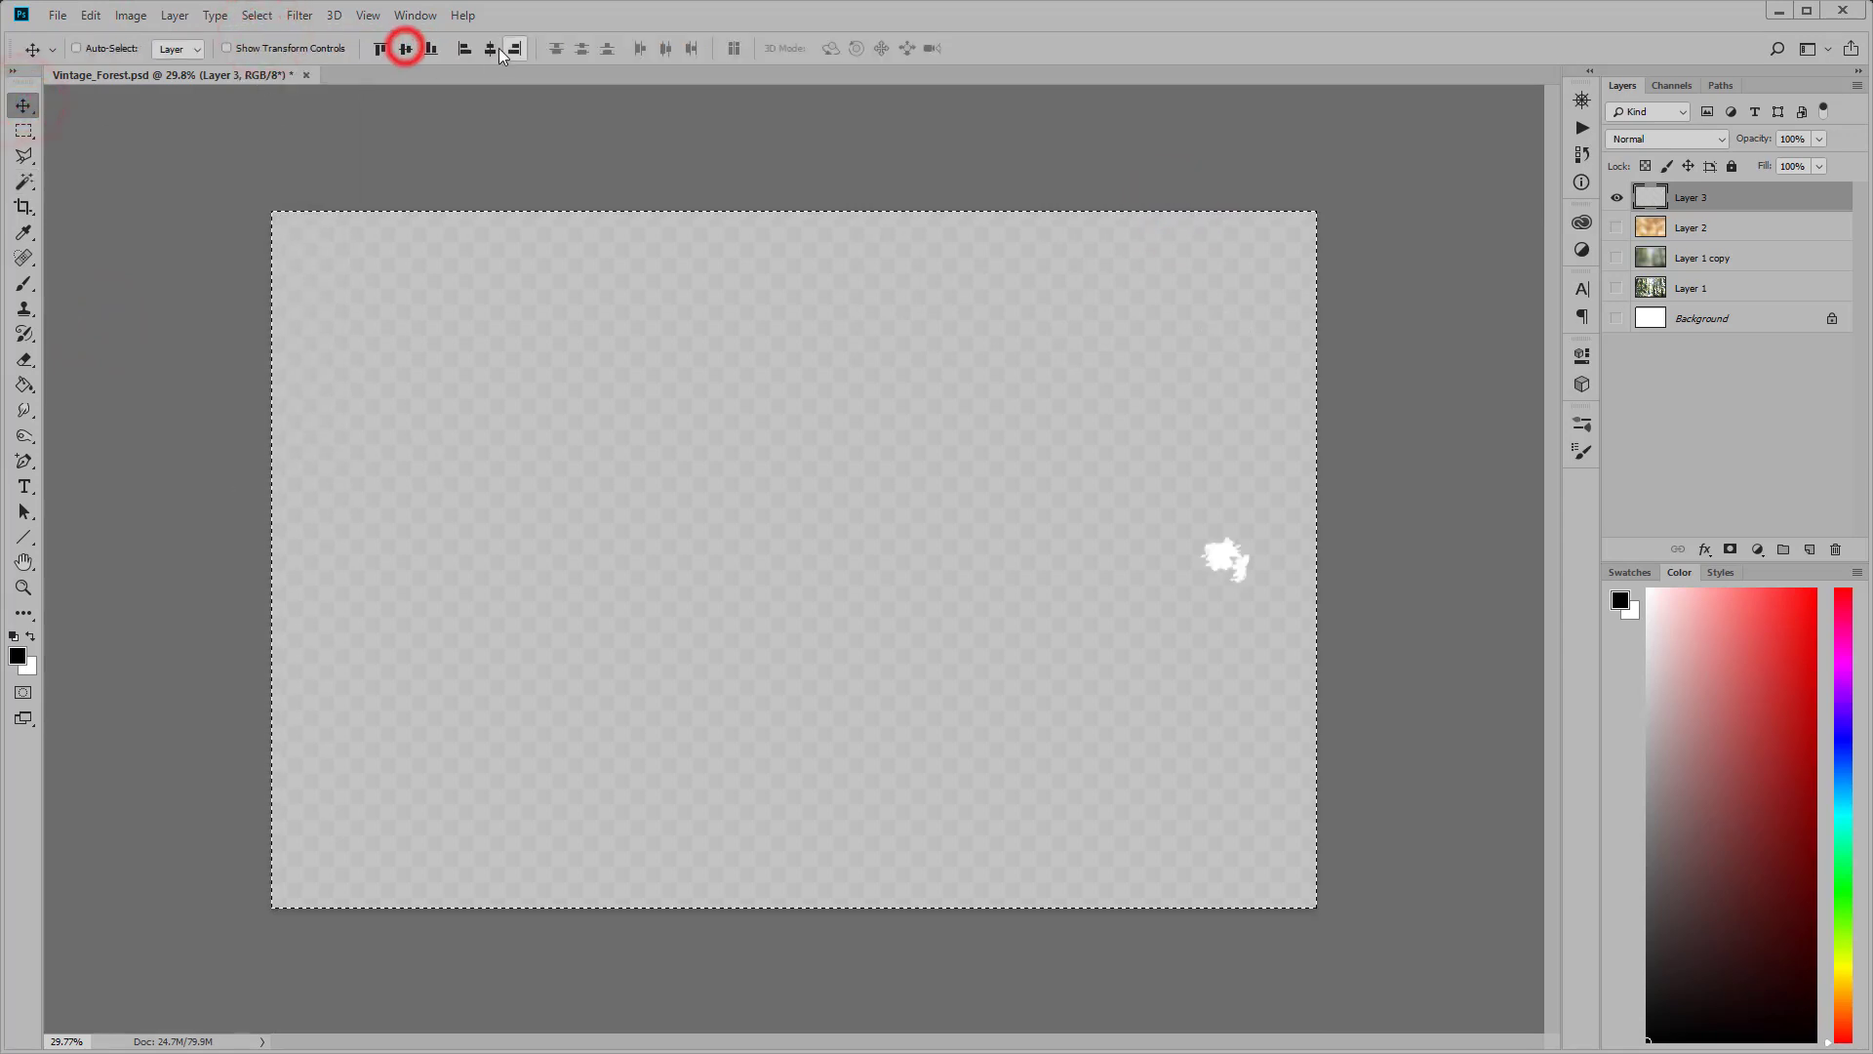
click(490, 48)
click(298, 15)
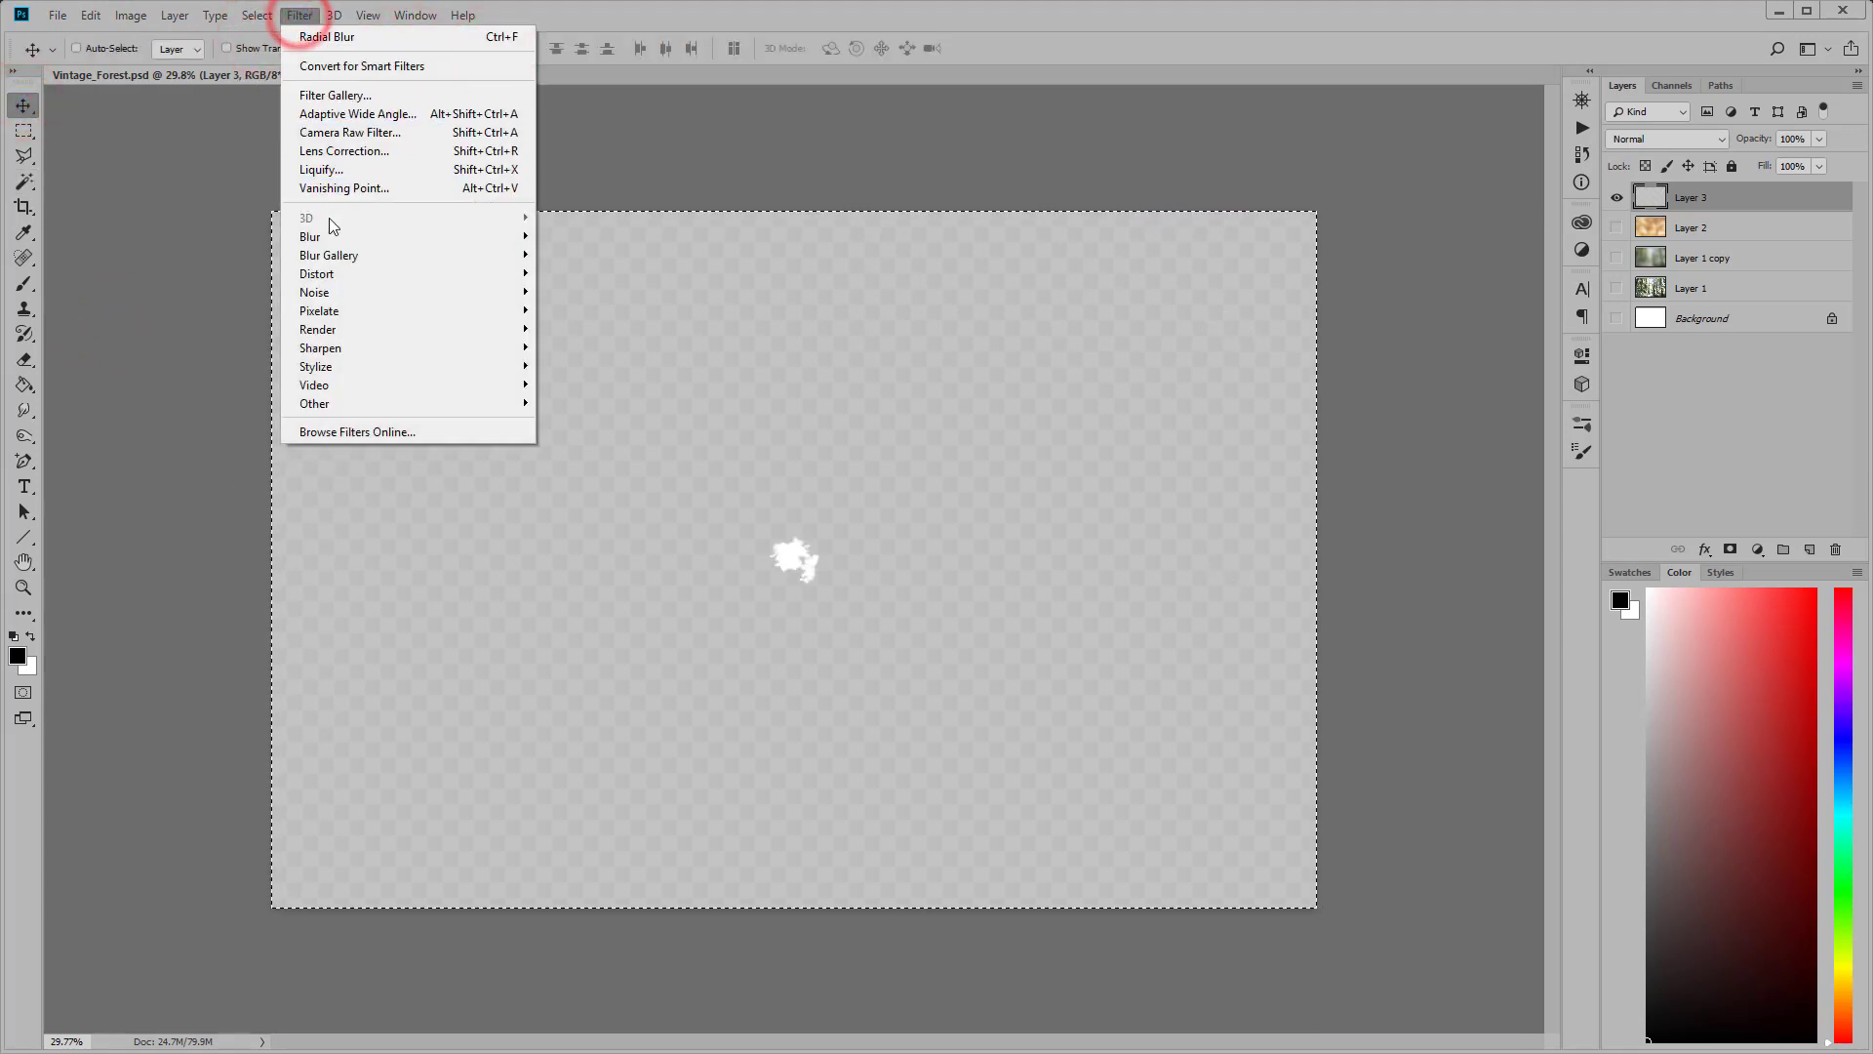
Step: Apply a Zoom Radial Blur (Amount 100) to the white patch twice
click(221, 369)
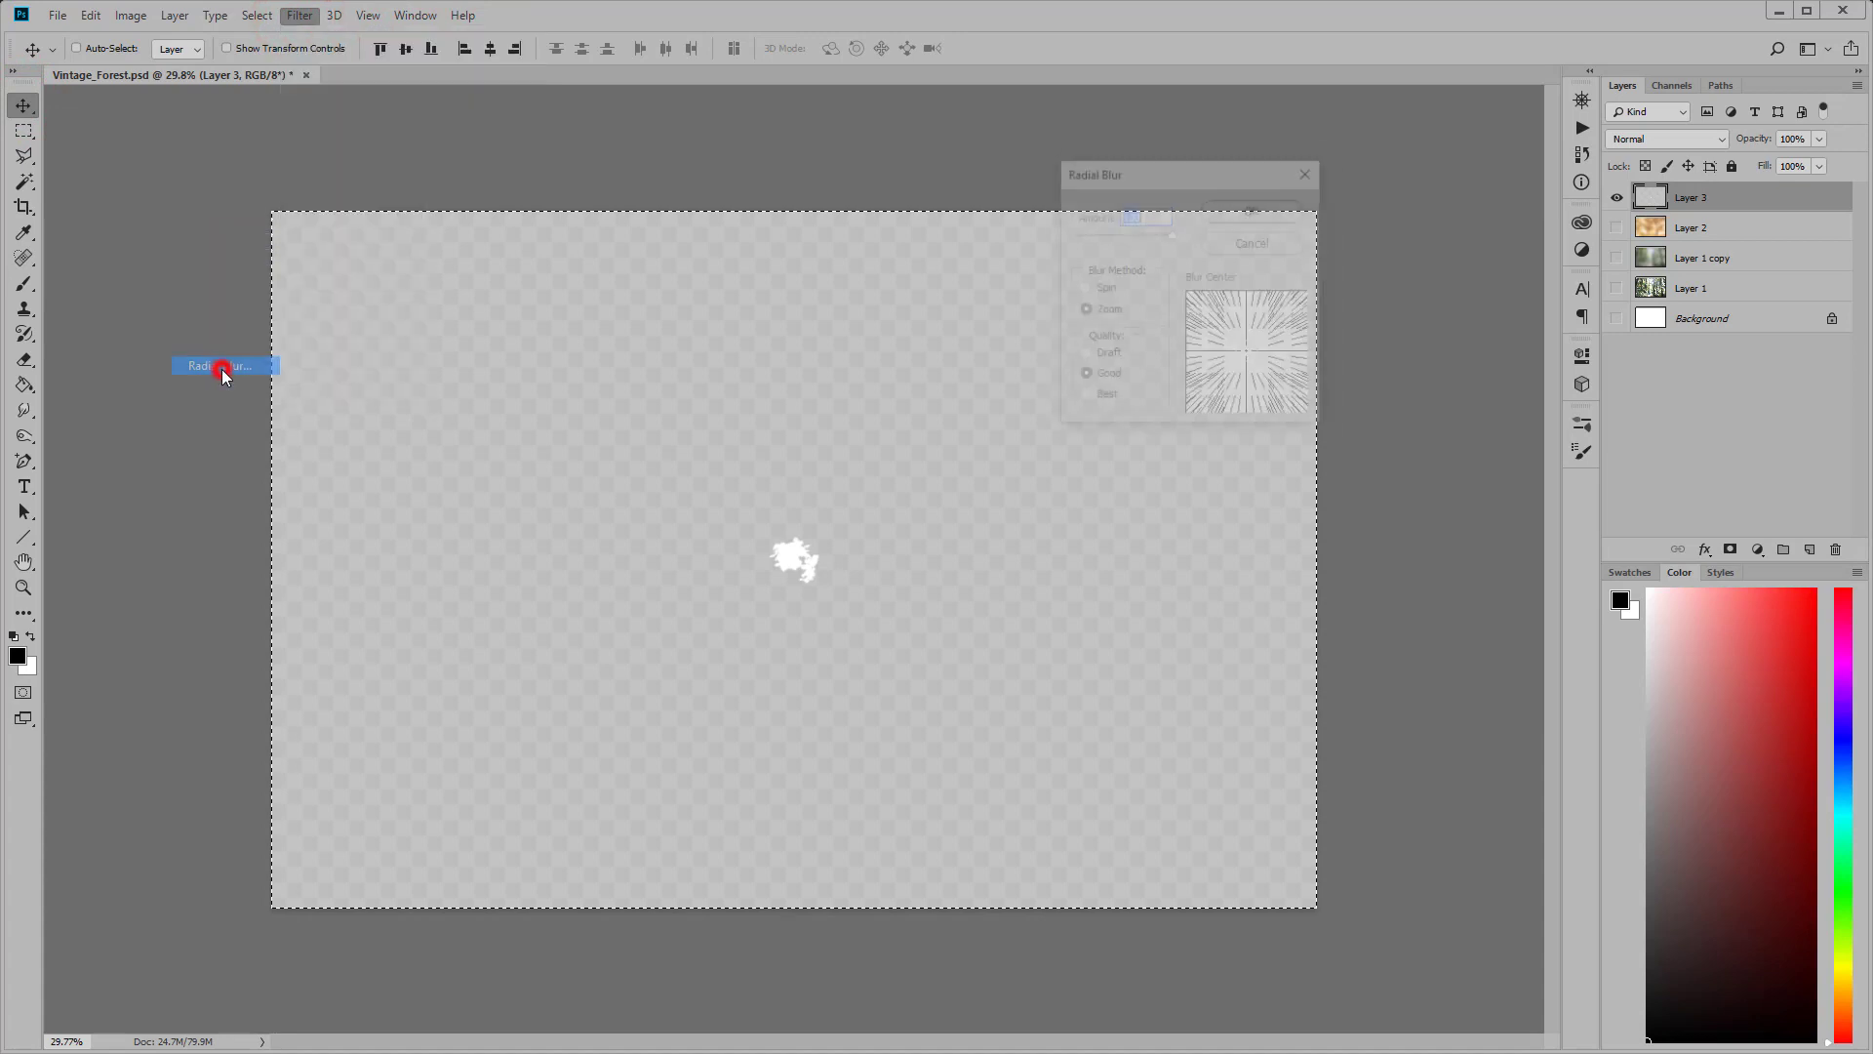
click(1115, 307)
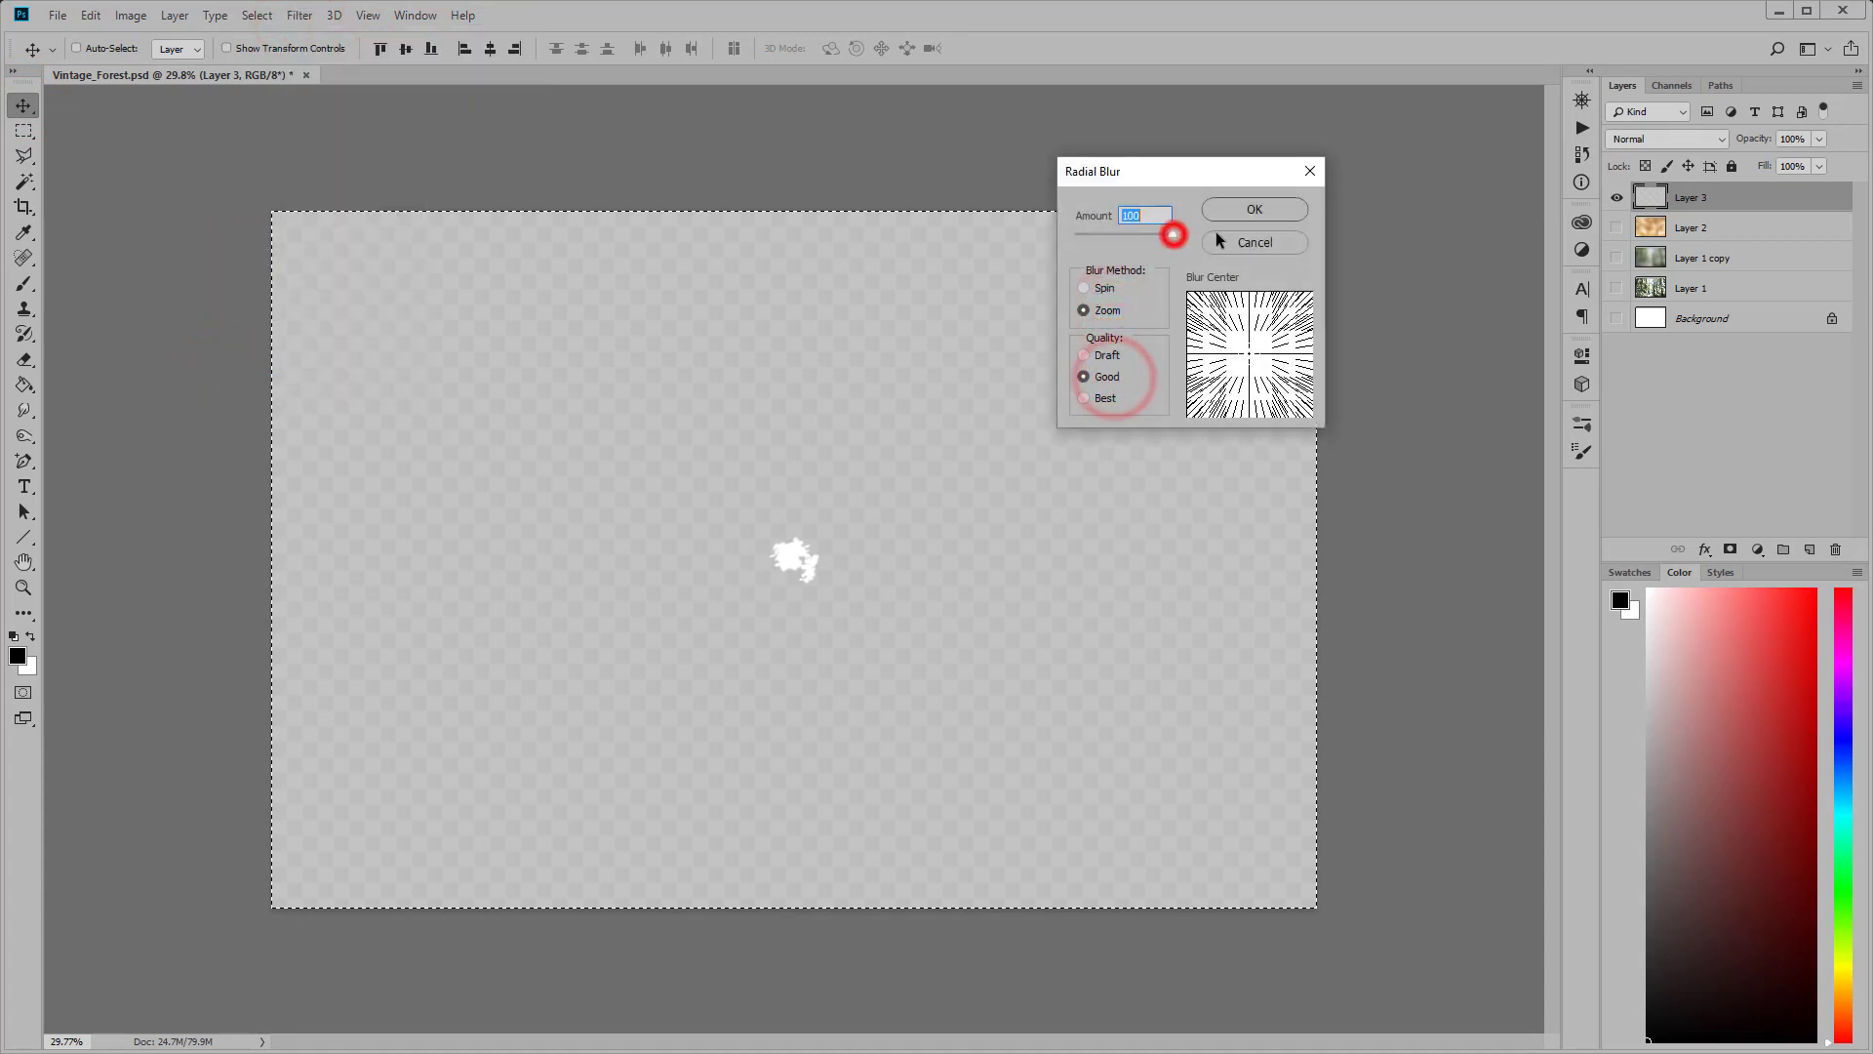
click(1268, 209)
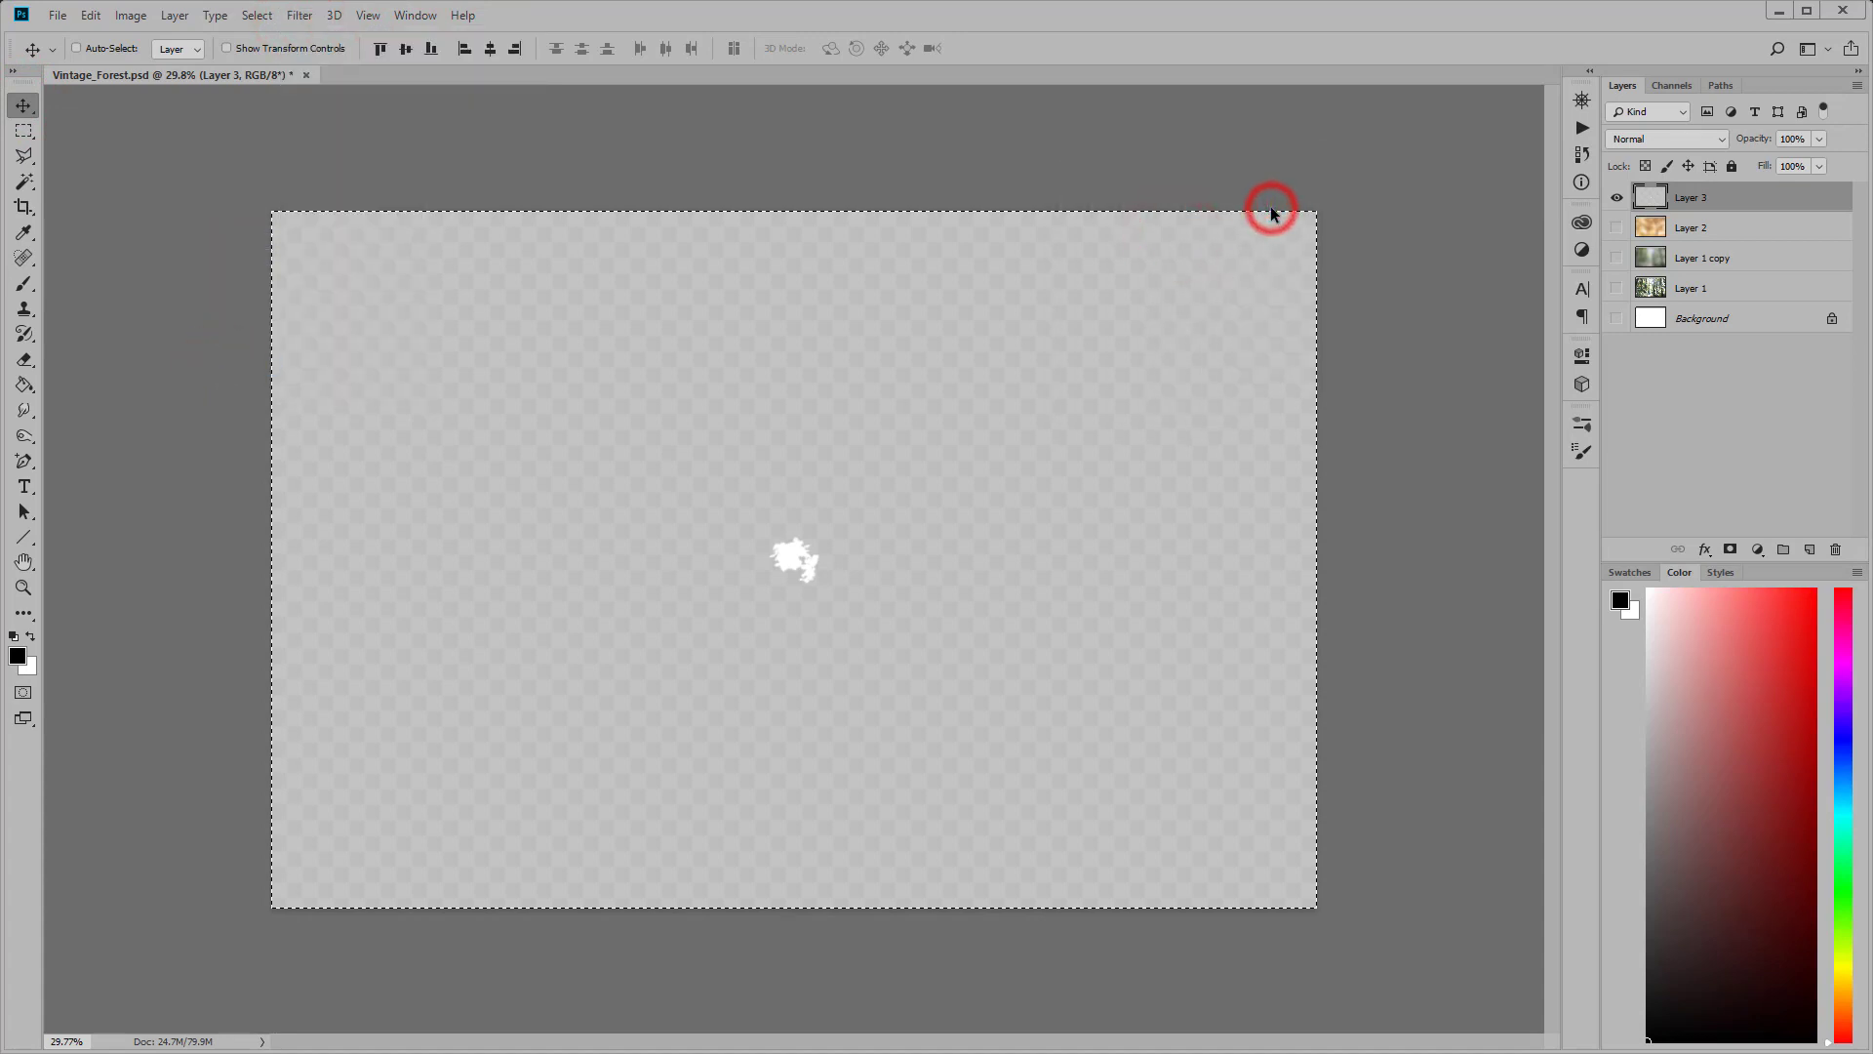
click(300, 16)
click(300, 18)
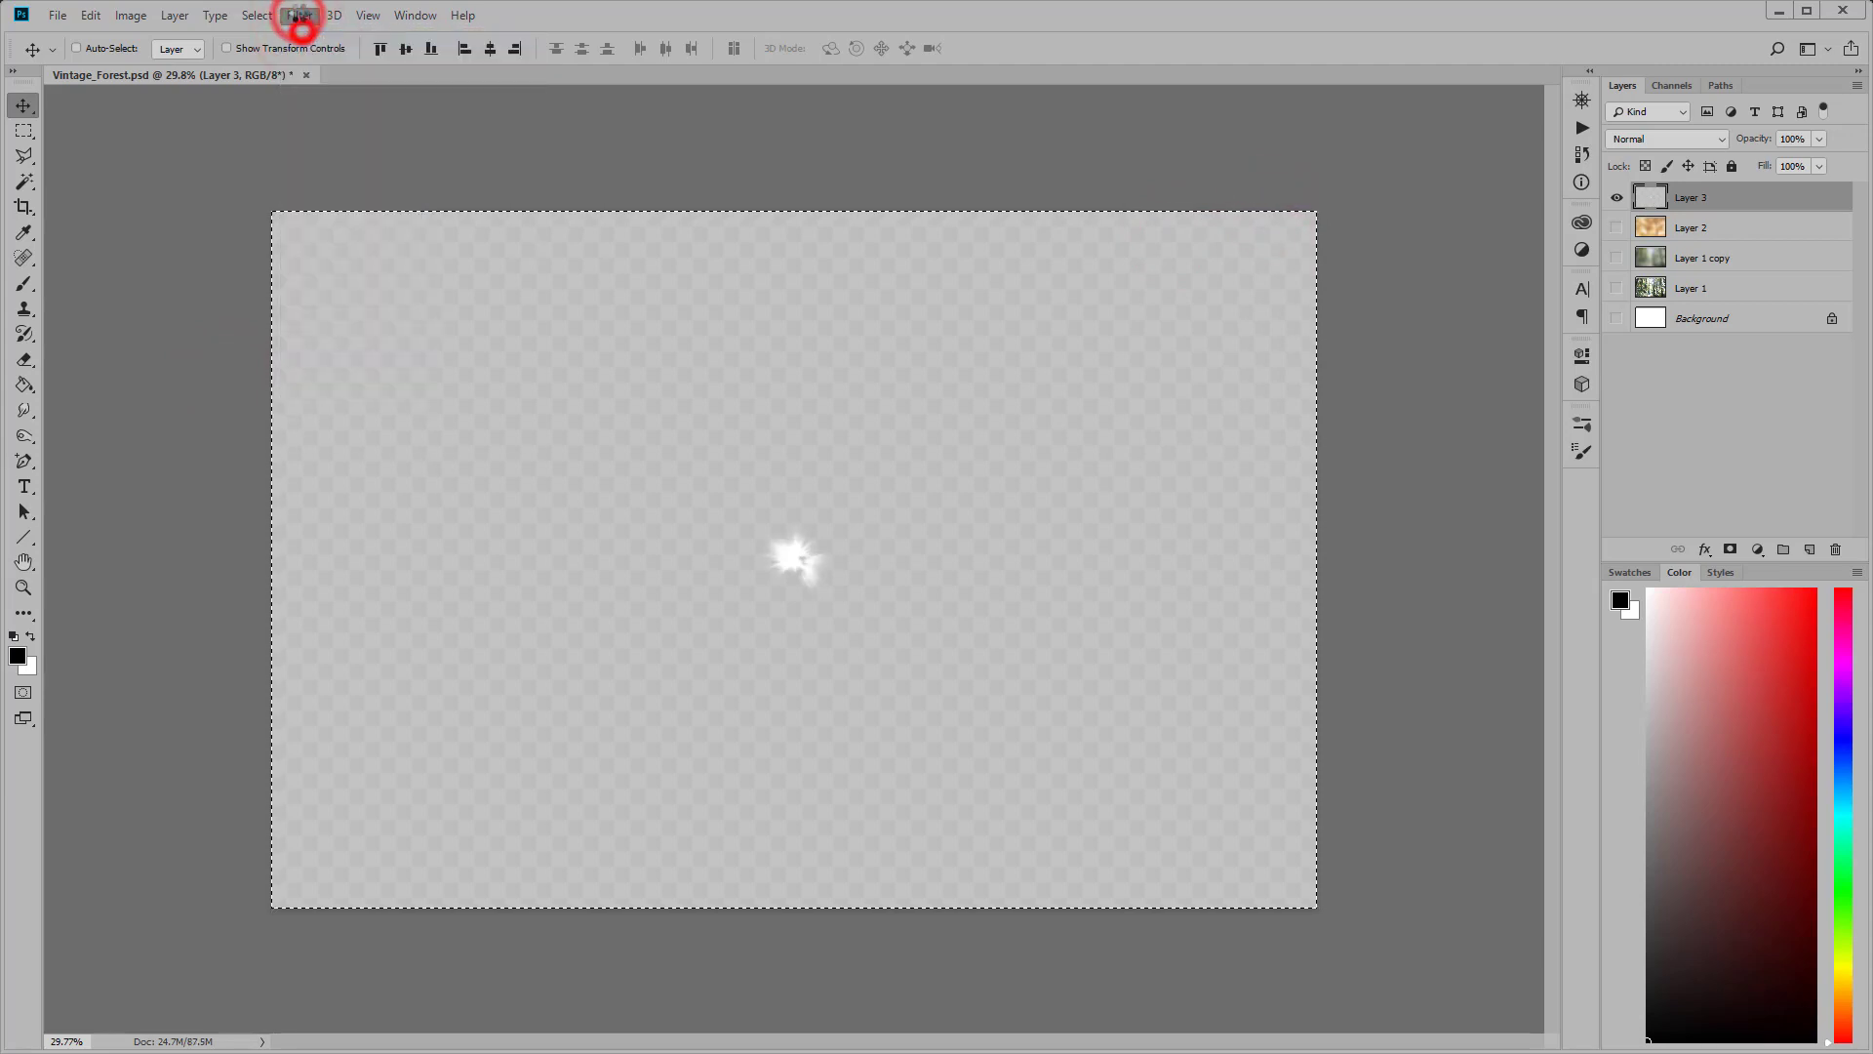
click(299, 17)
Step: Deselect and scale the glow up to about 608% around the canvas centre
click(258, 17)
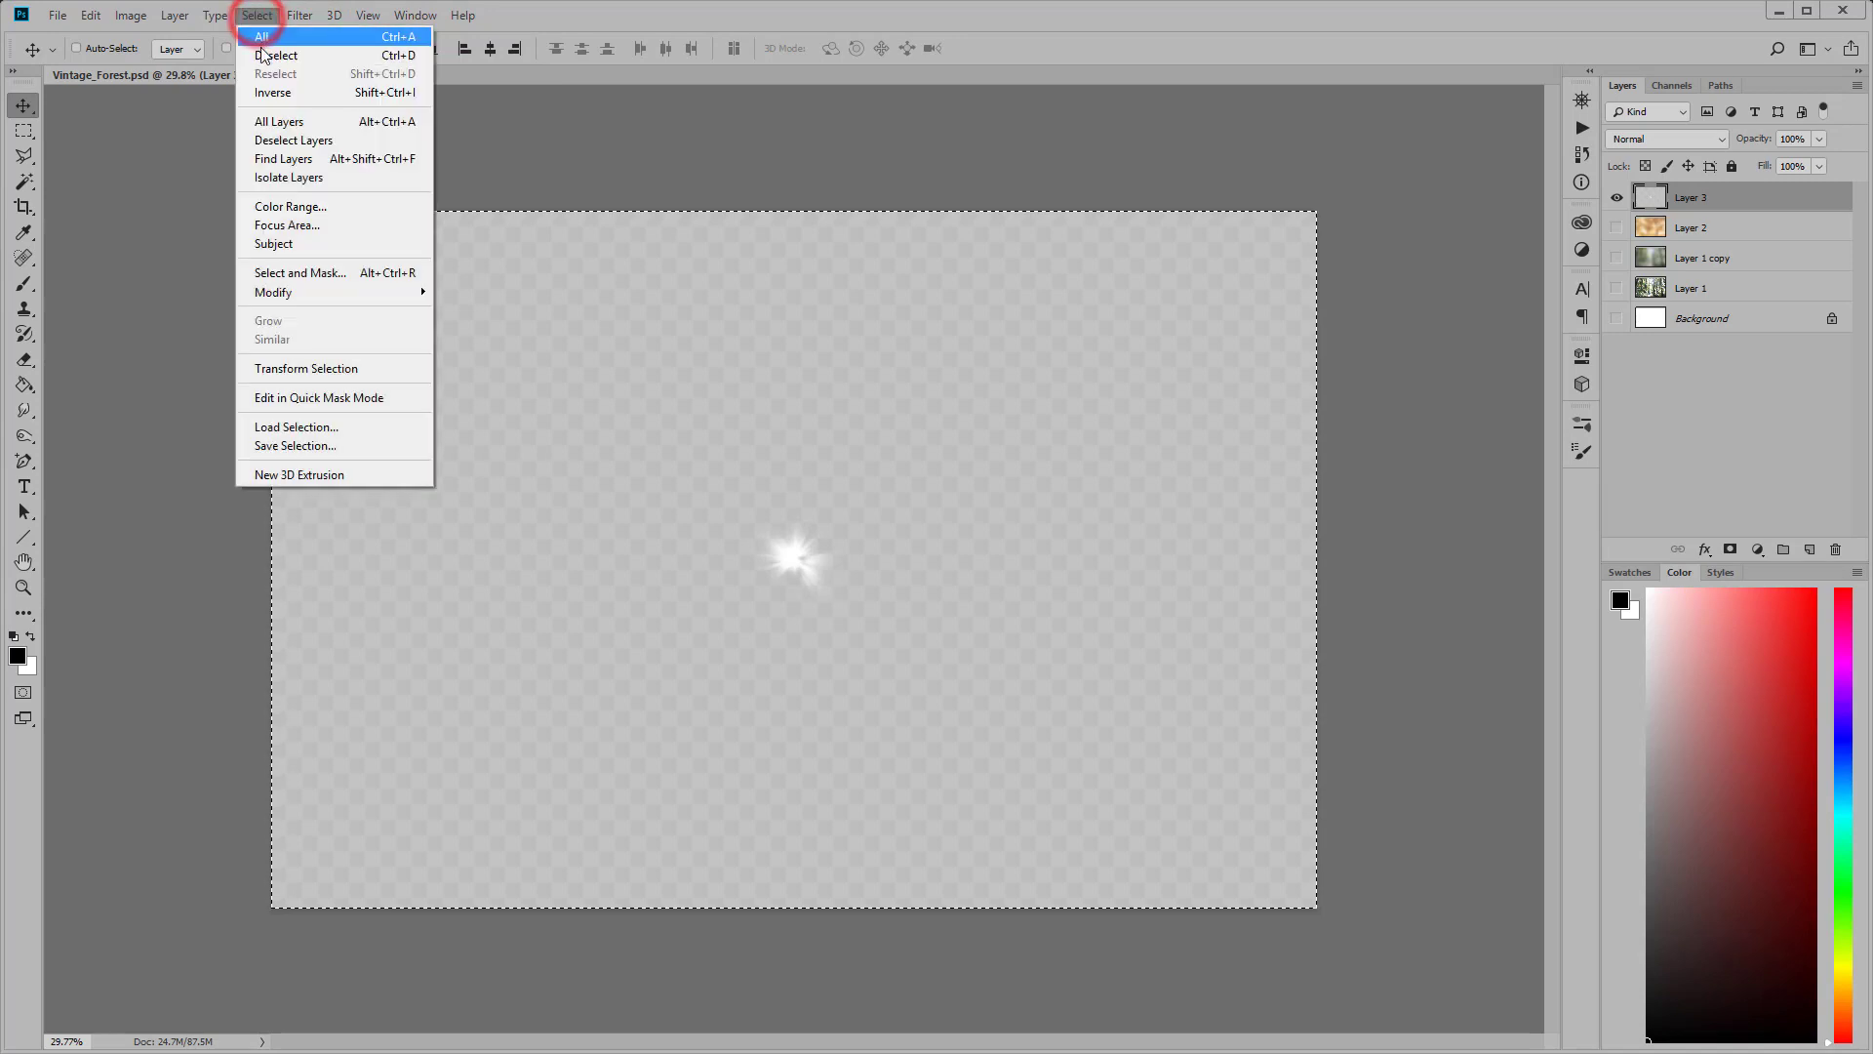
click(261, 55)
click(91, 15)
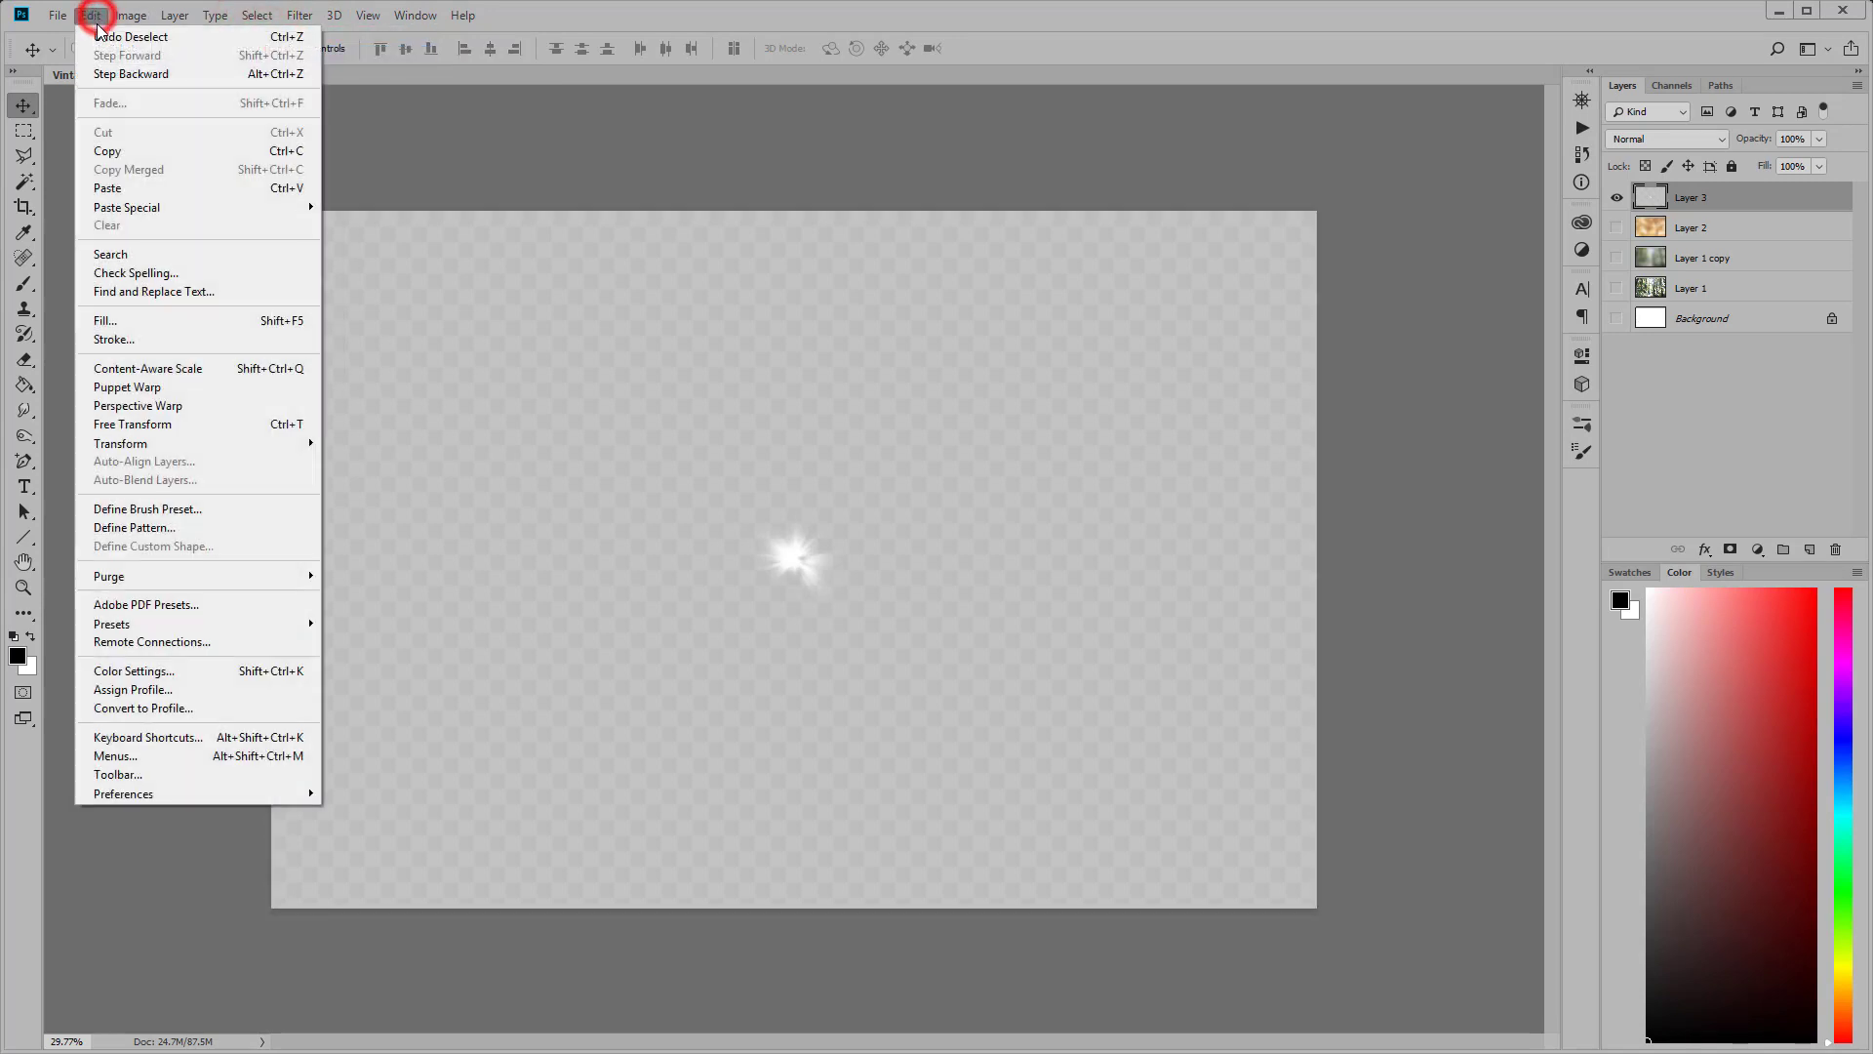
click(122, 423)
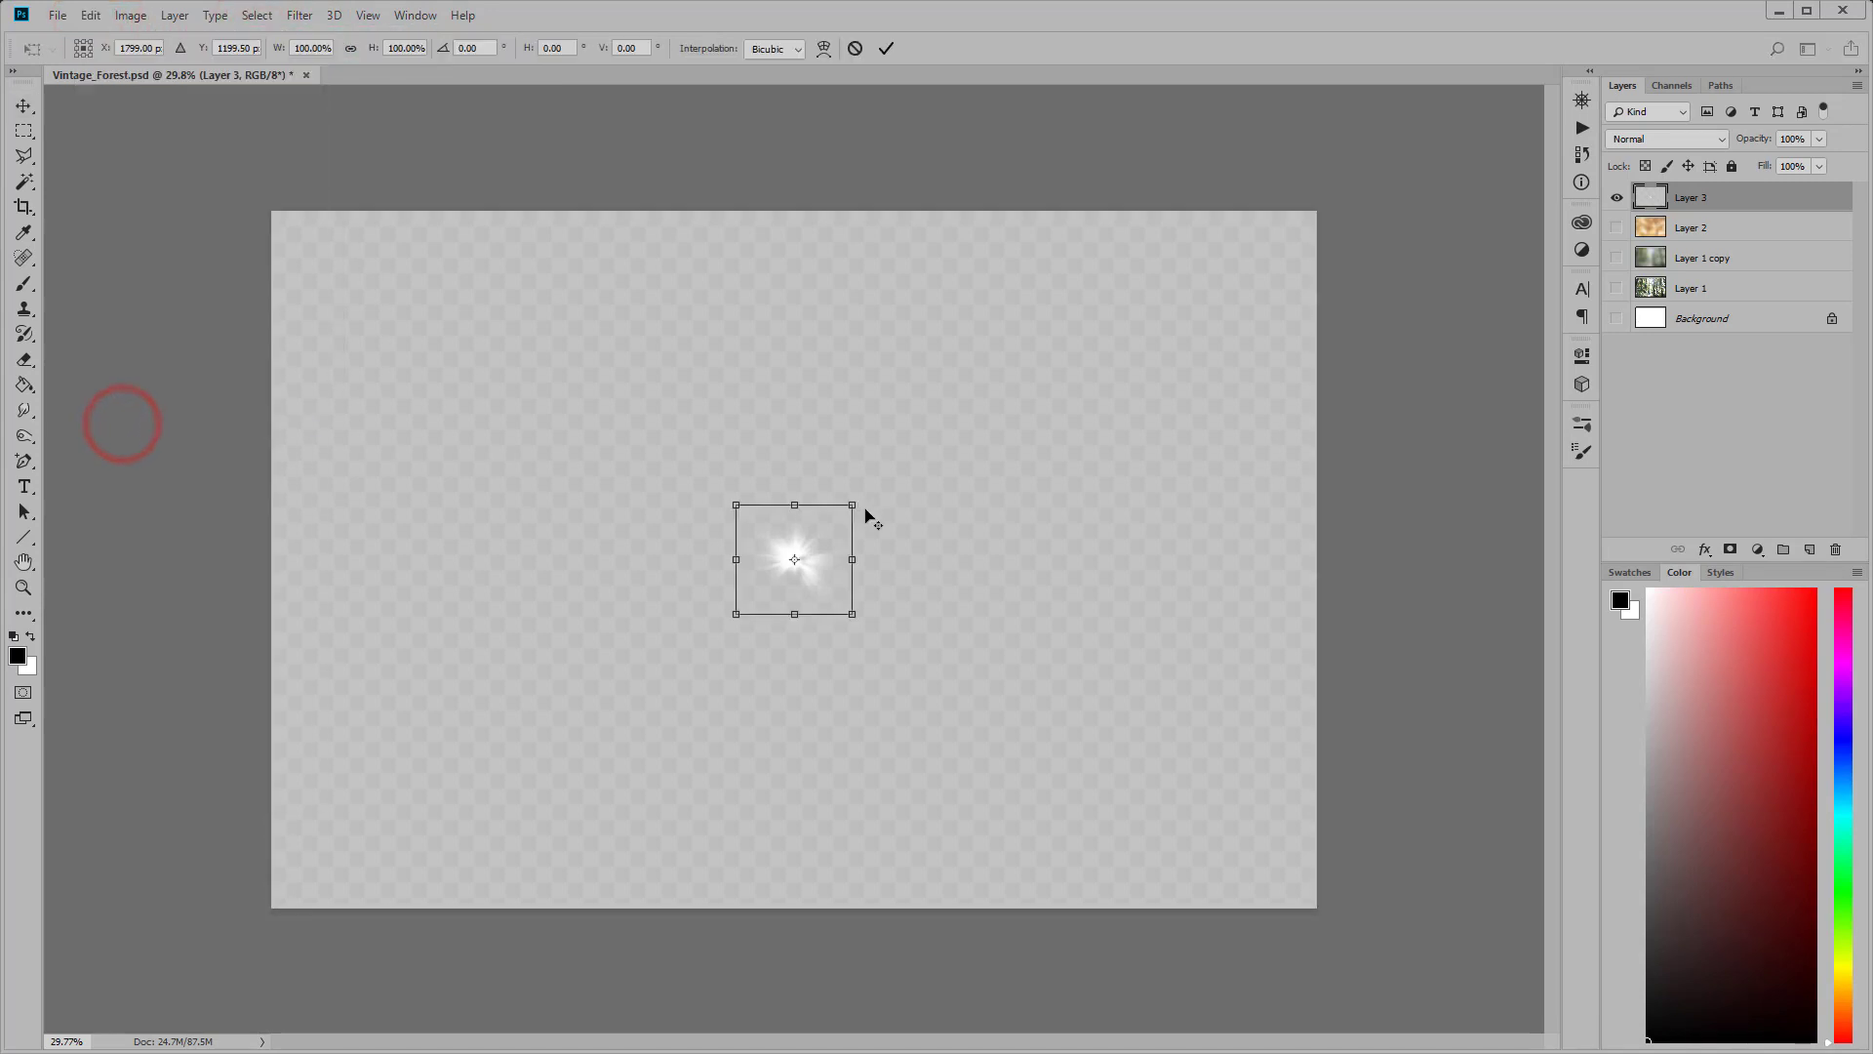
drag(859, 506, 1174, 250)
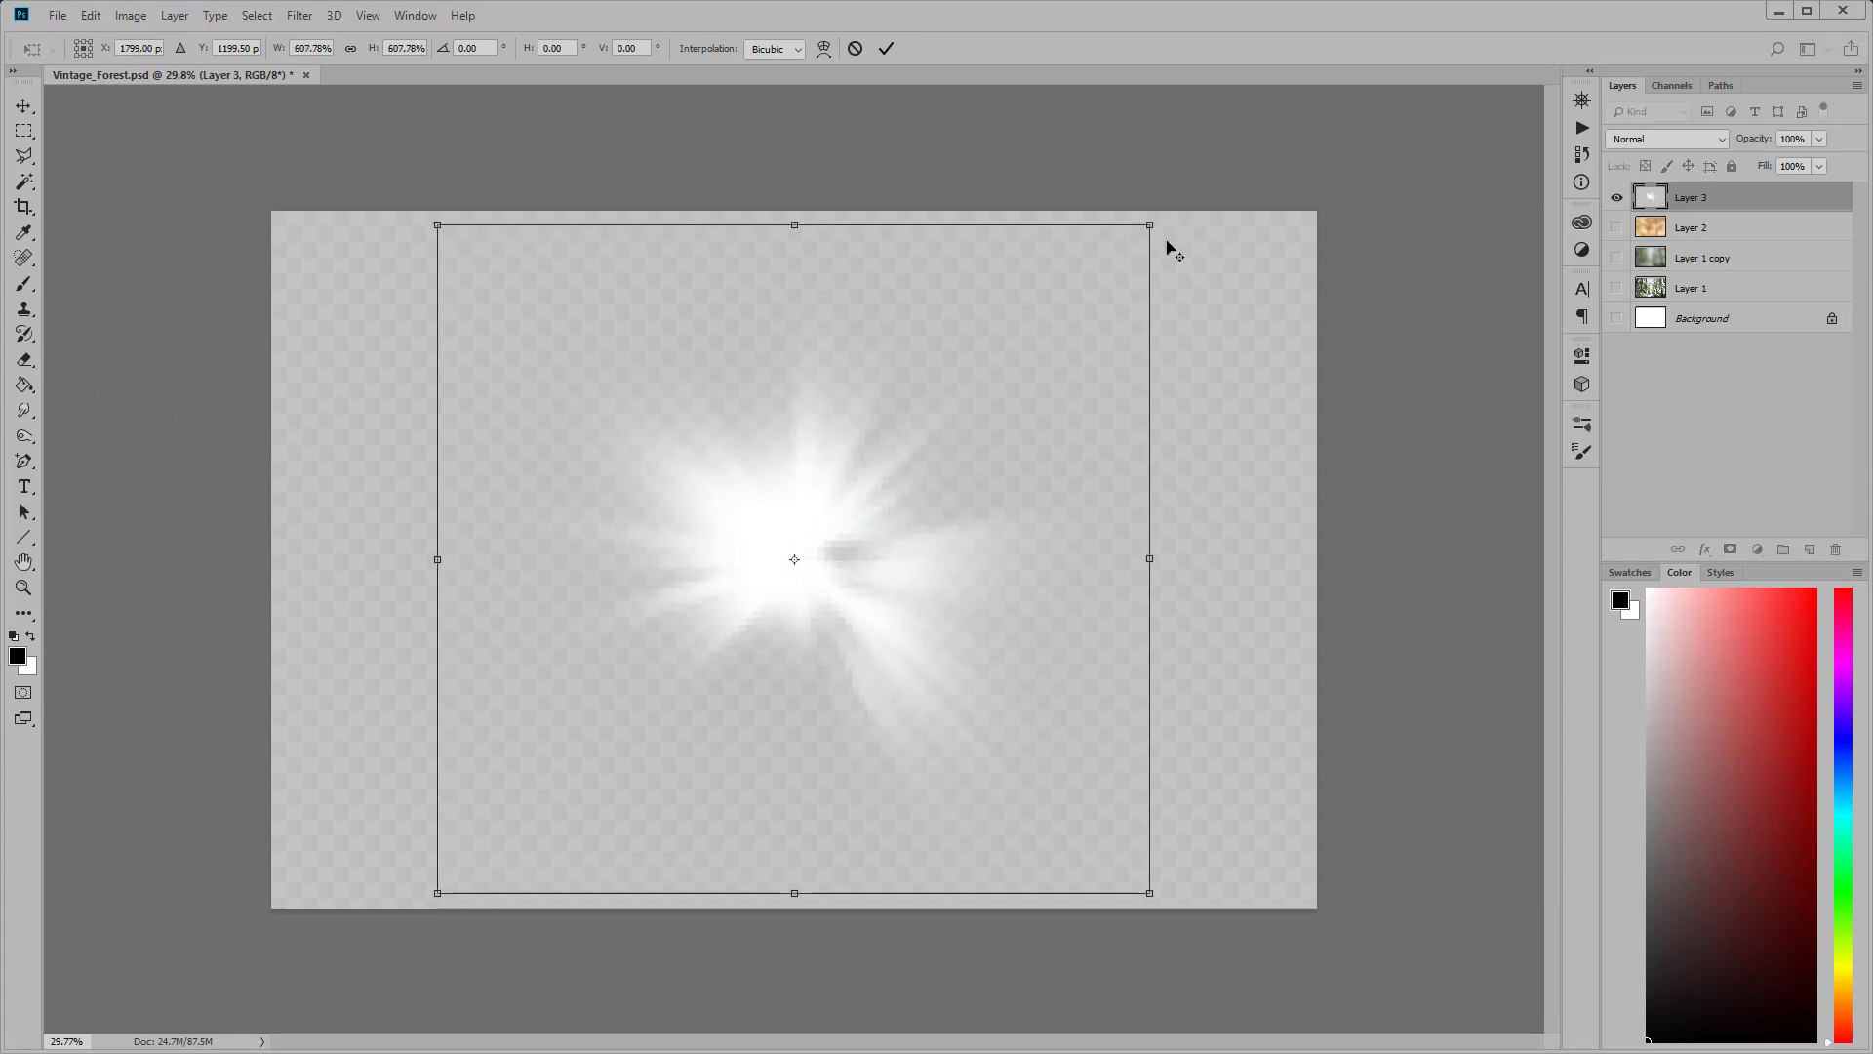
click(886, 49)
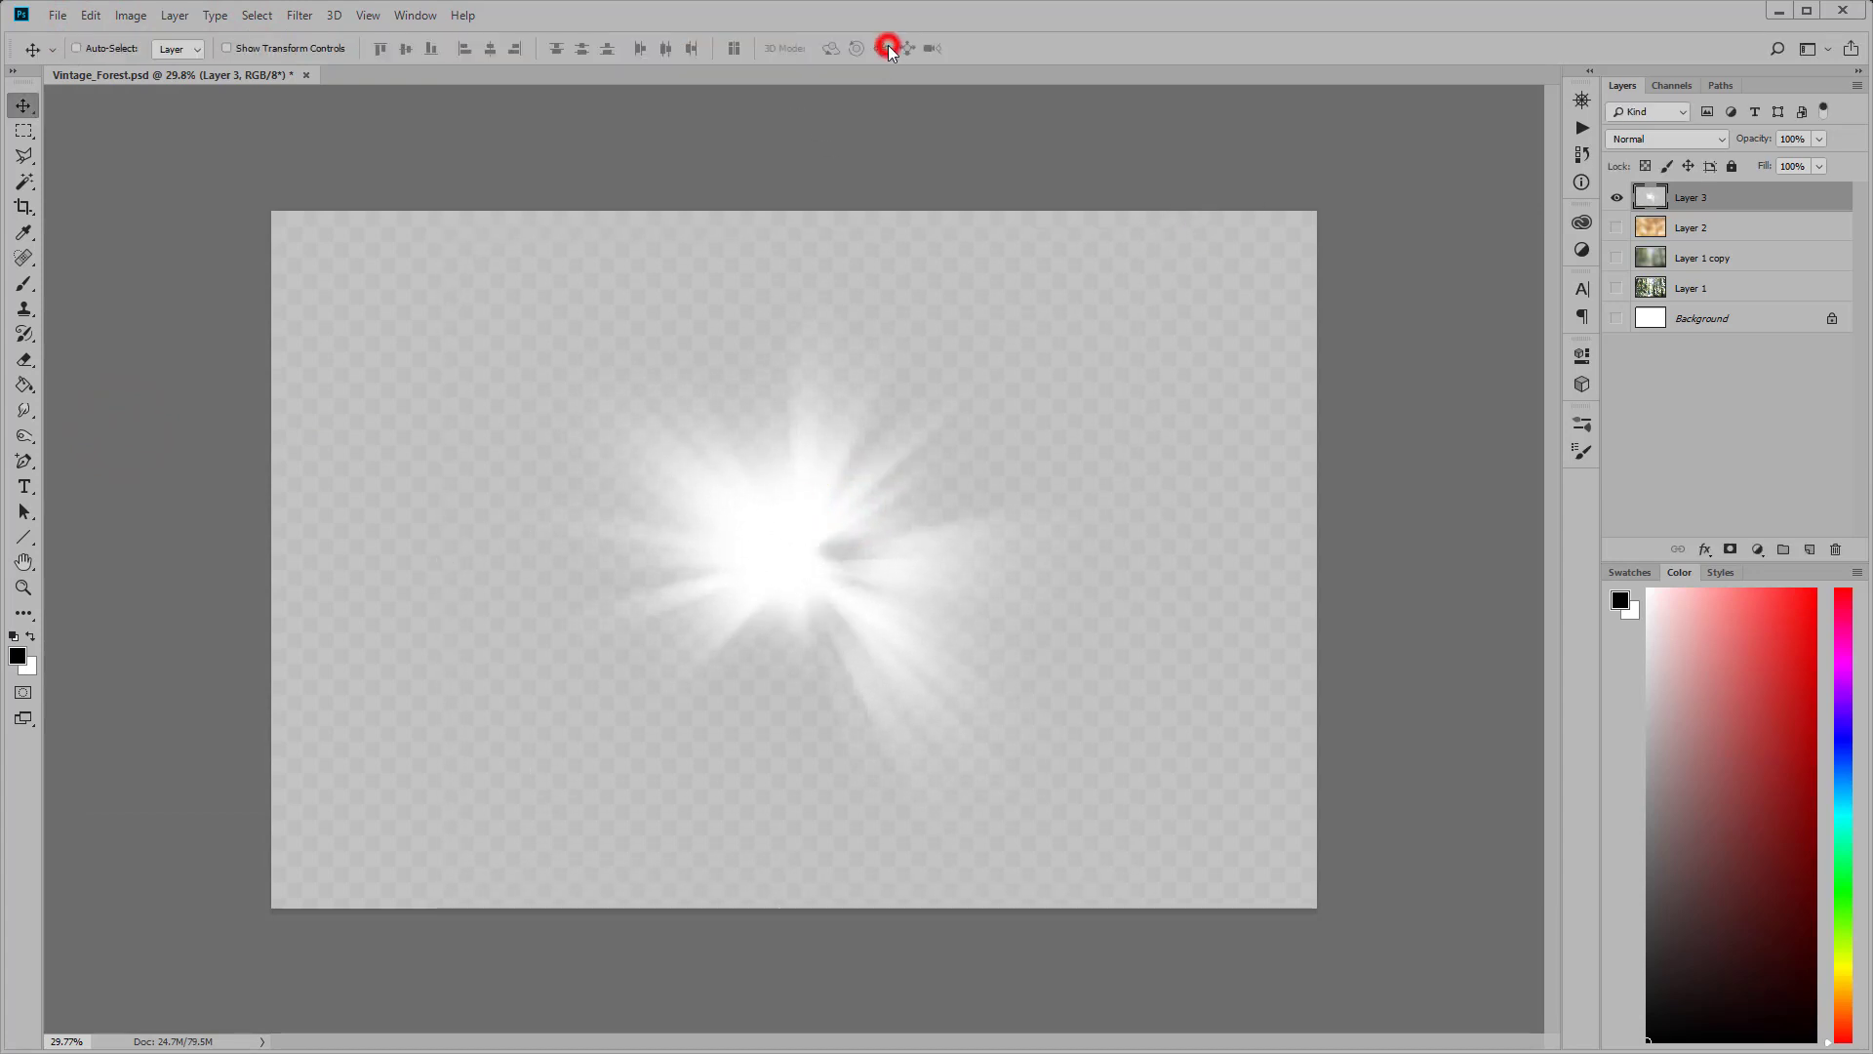
Step: Lasso thin ray slivers from the flare centre toward the right, top and left edges
click(24, 155)
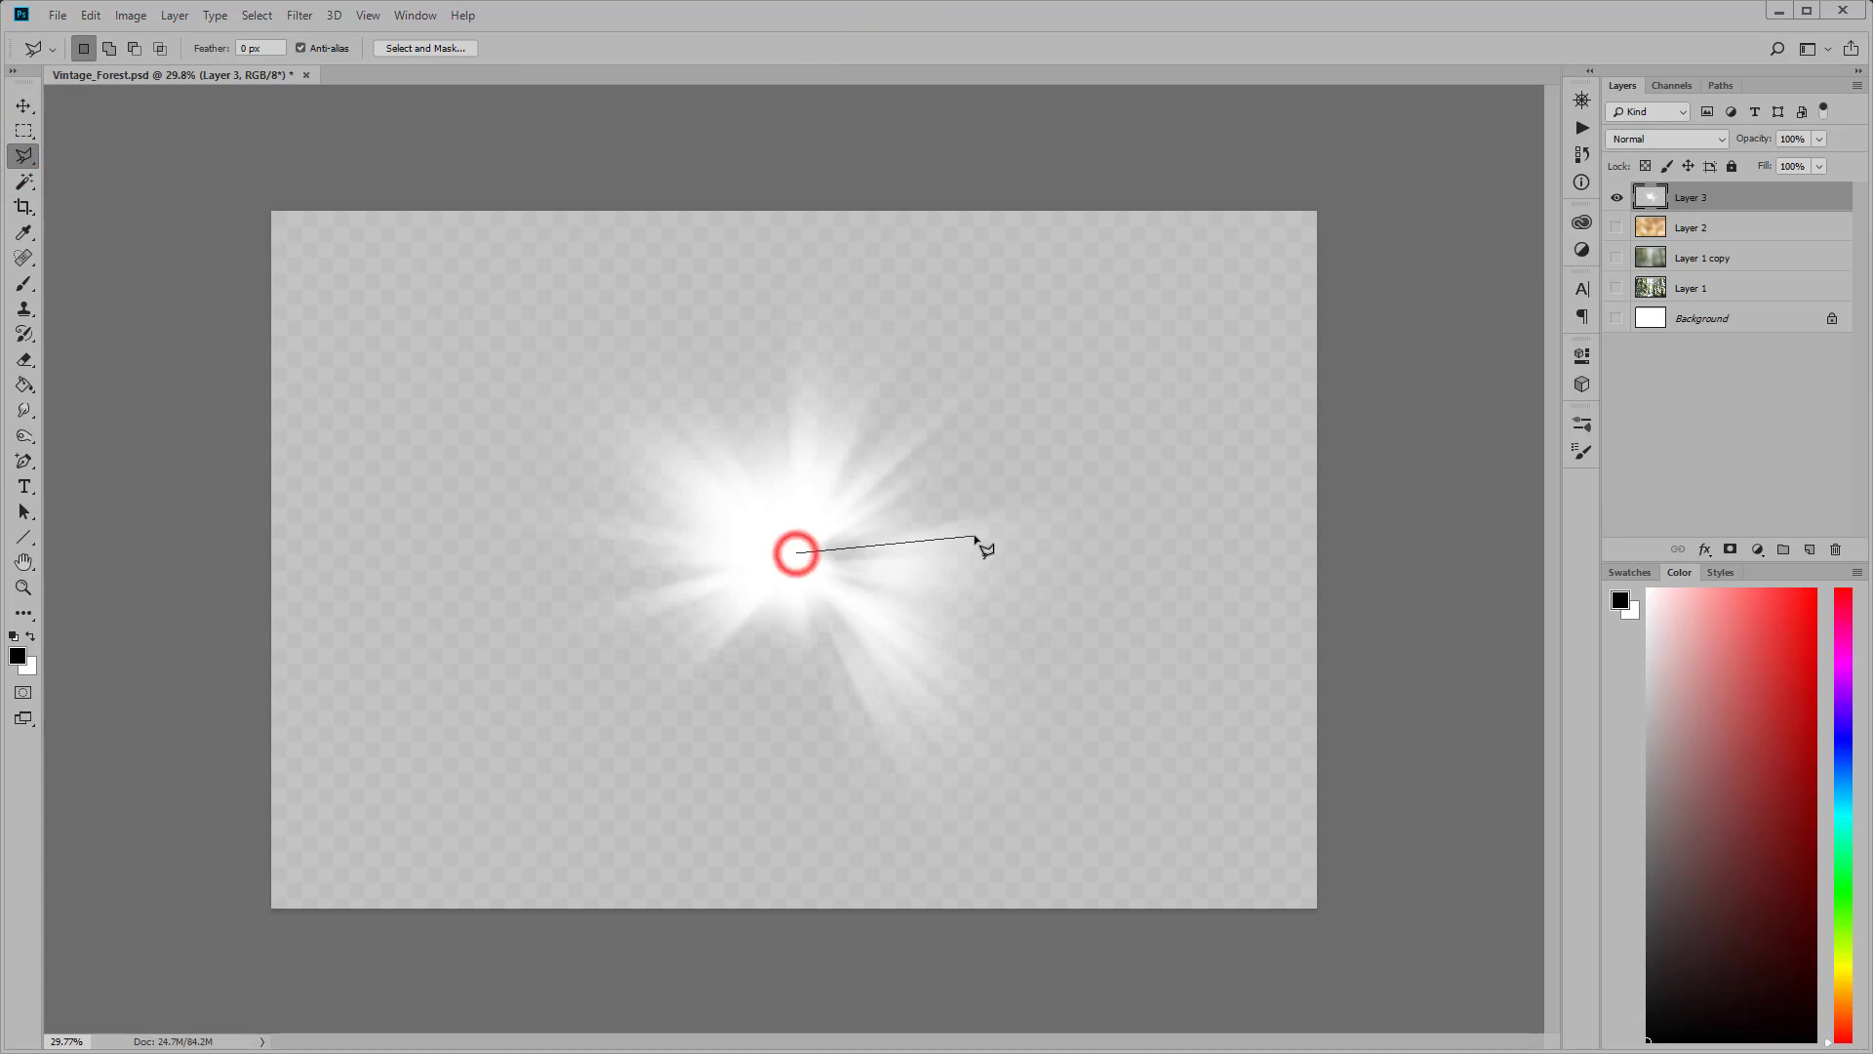
click(1339, 472)
click(800, 552)
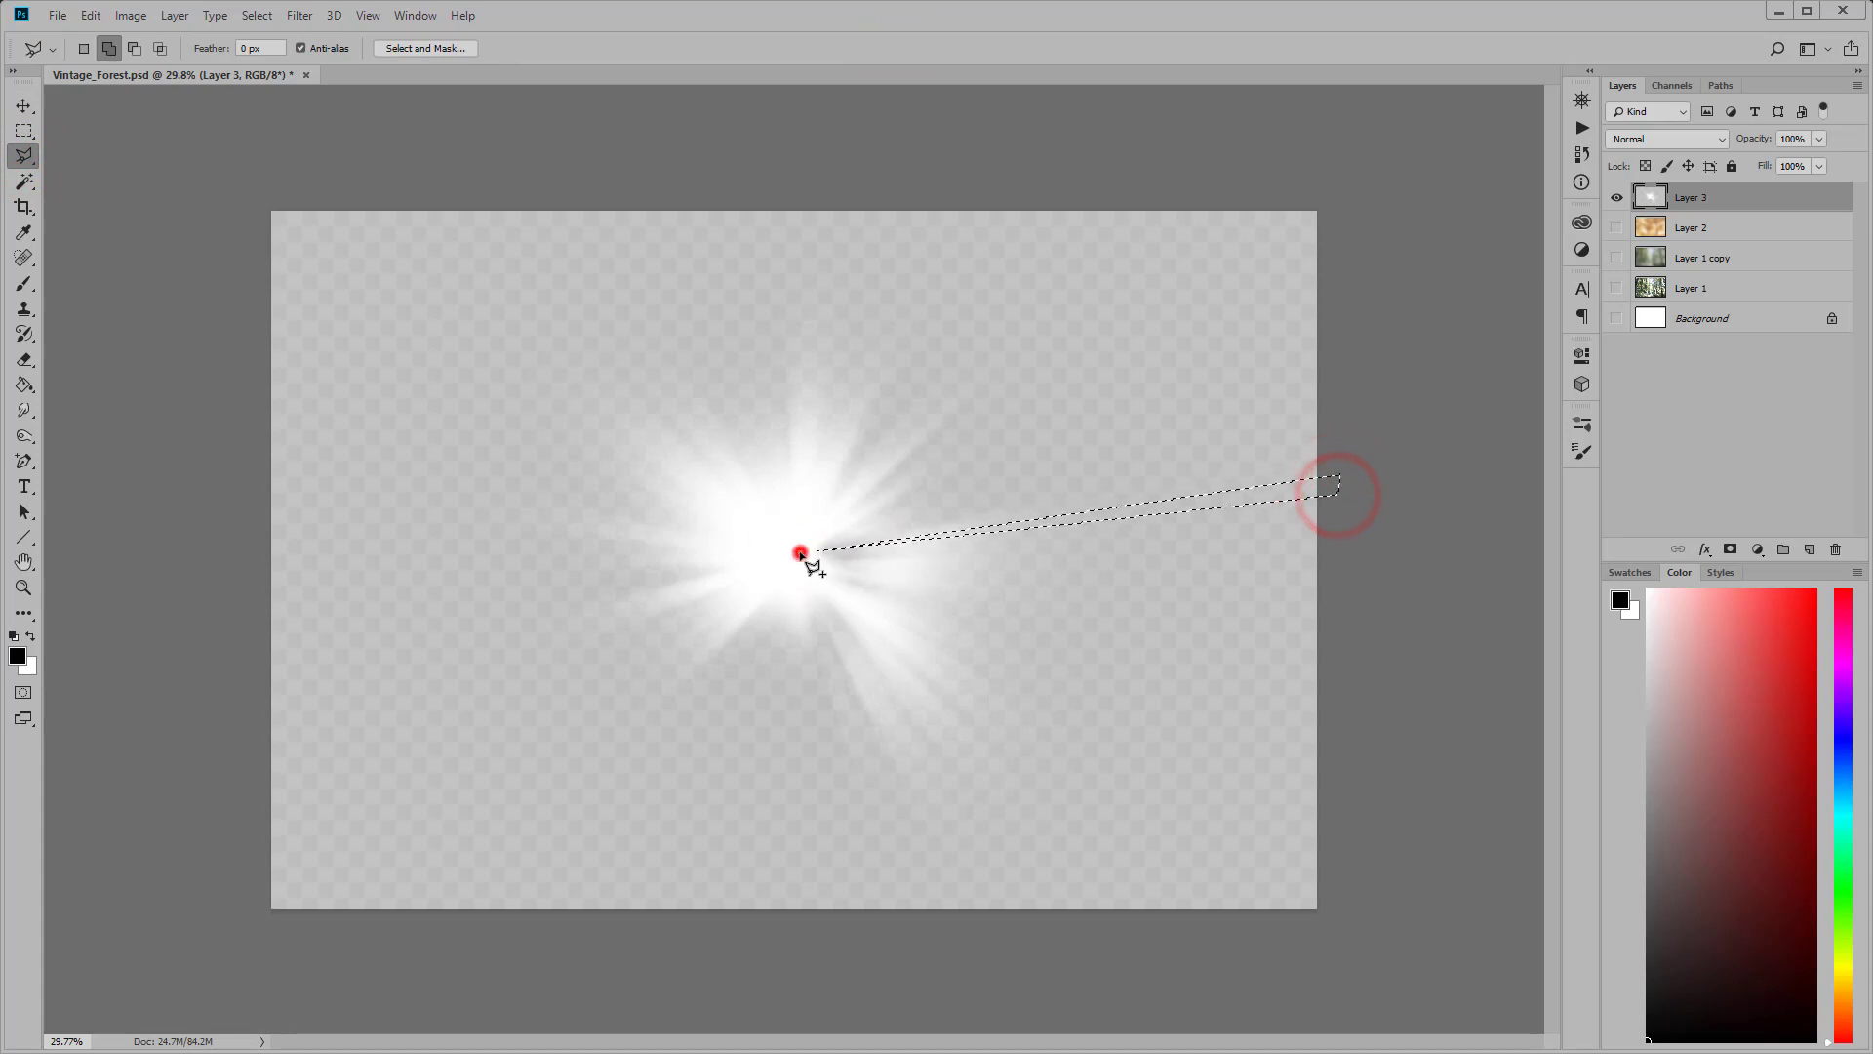
click(1122, 190)
click(1024, 195)
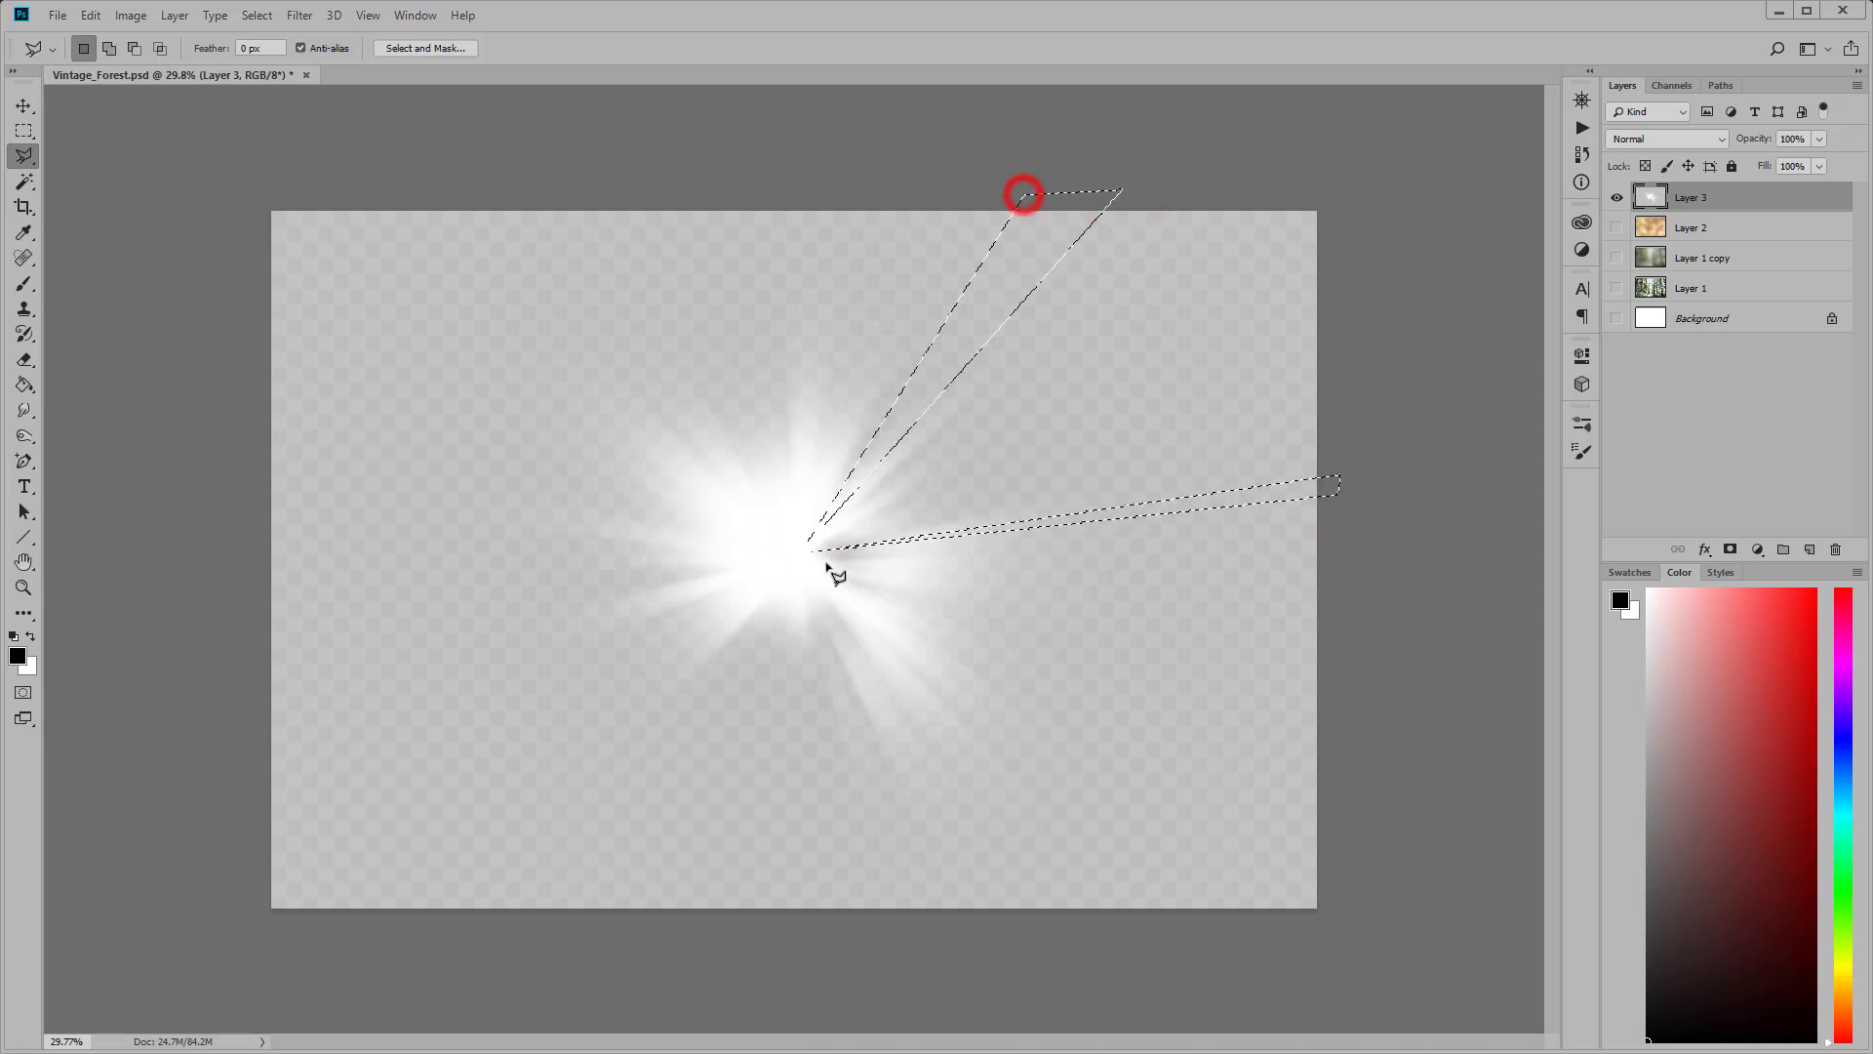
click(808, 546)
click(702, 185)
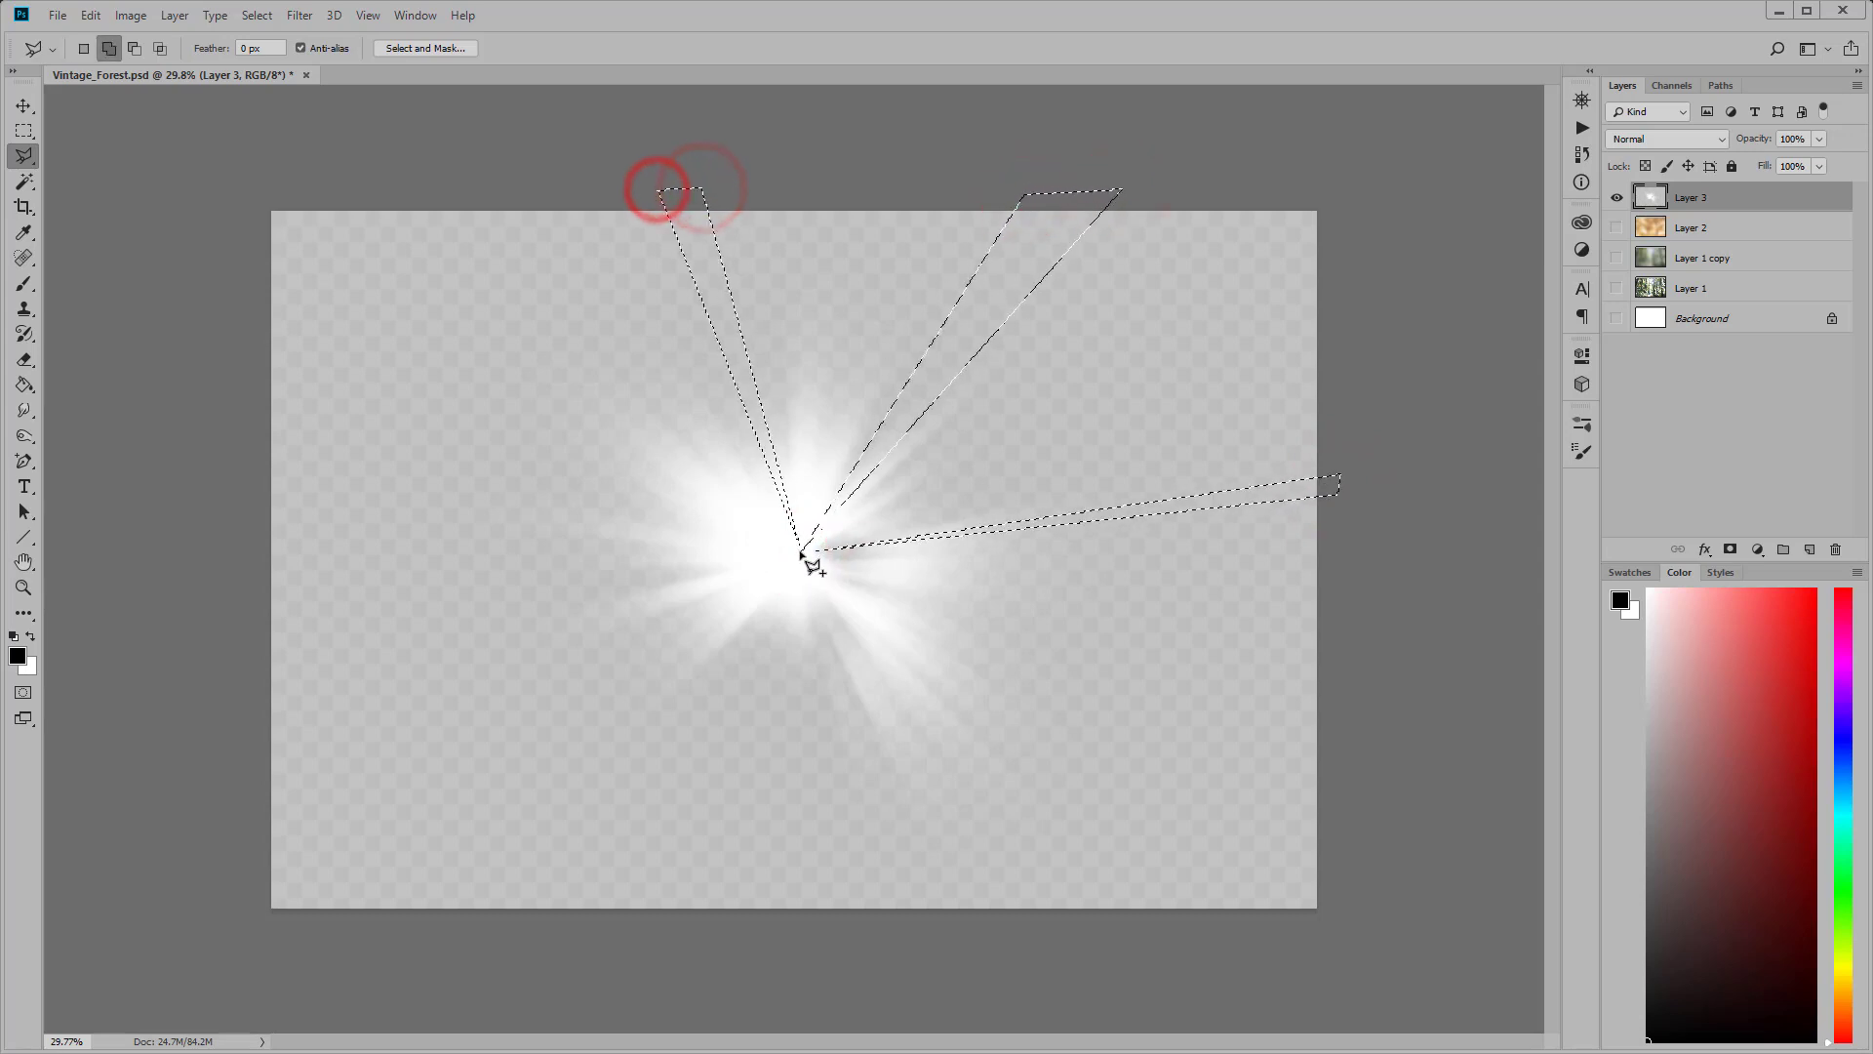
shift+click(798, 549)
click(255, 525)
double_click(253, 568)
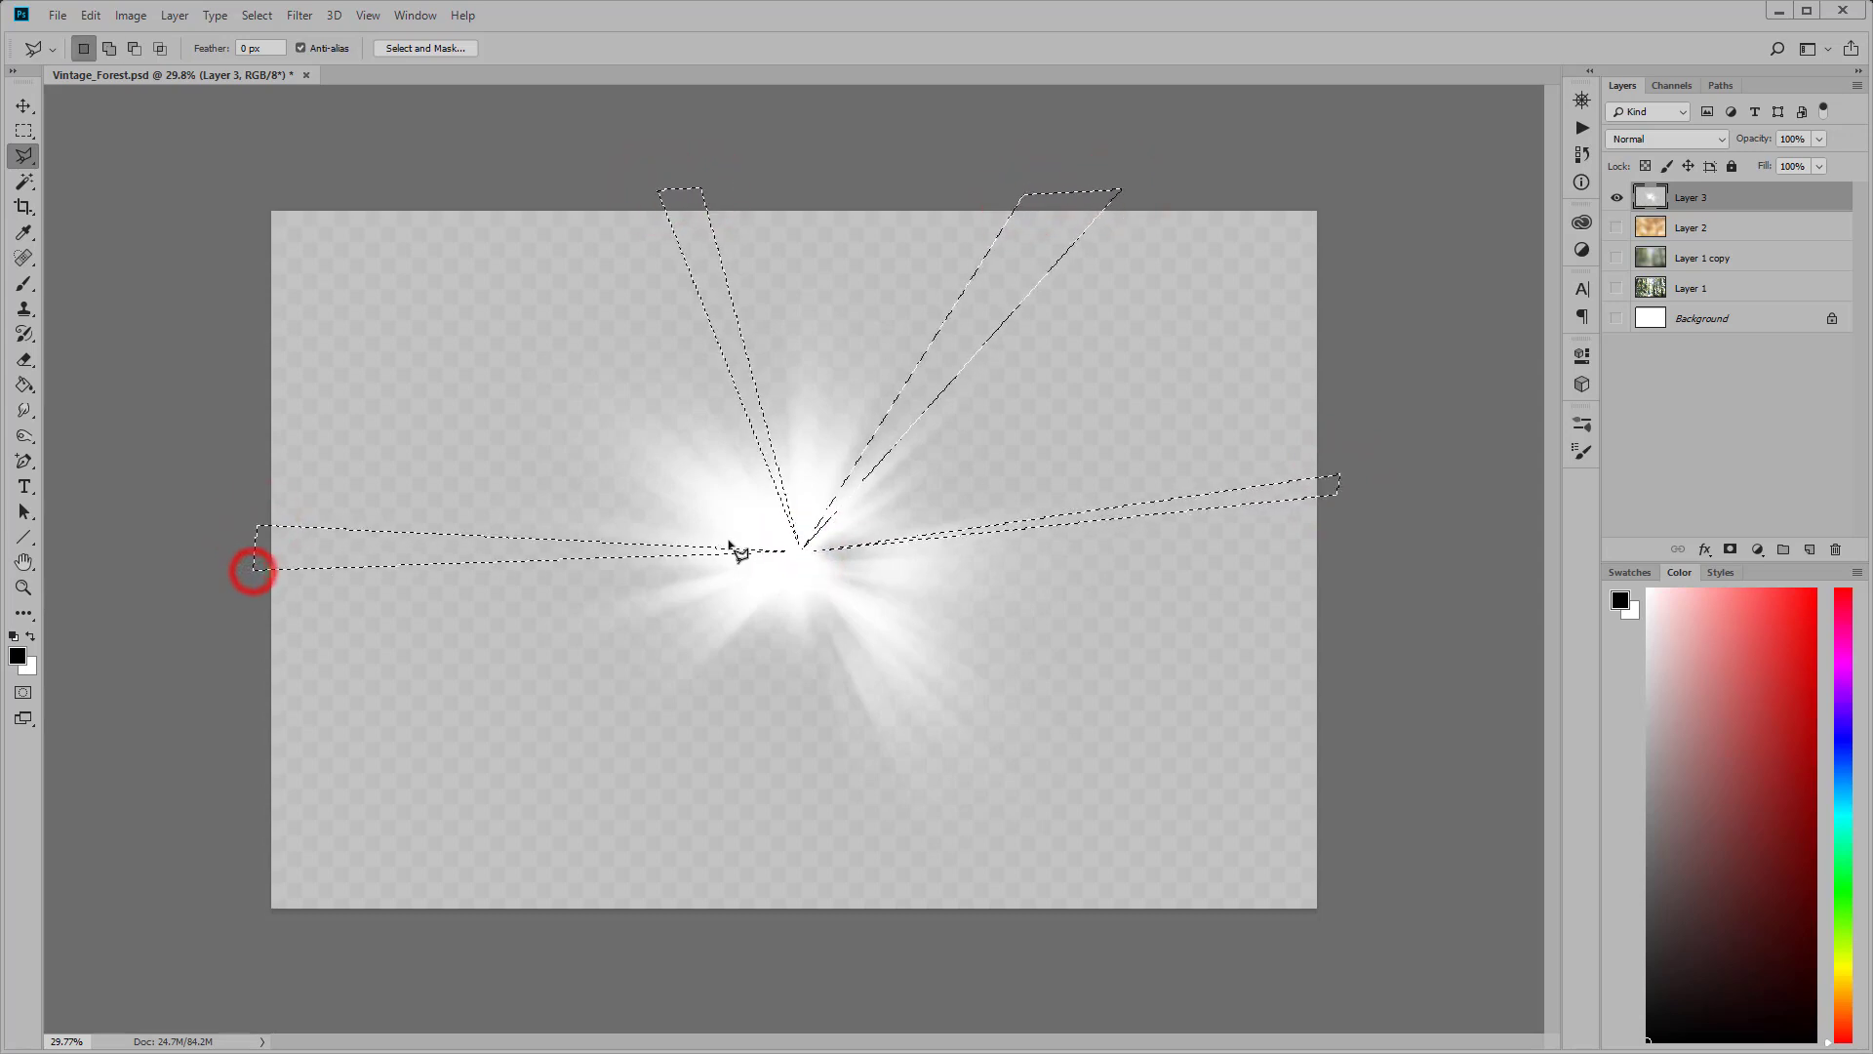
Step: Add ray slivers toward the lower left, bottom left and straight down
shift+click(798, 549)
click(201, 816)
double_click(202, 836)
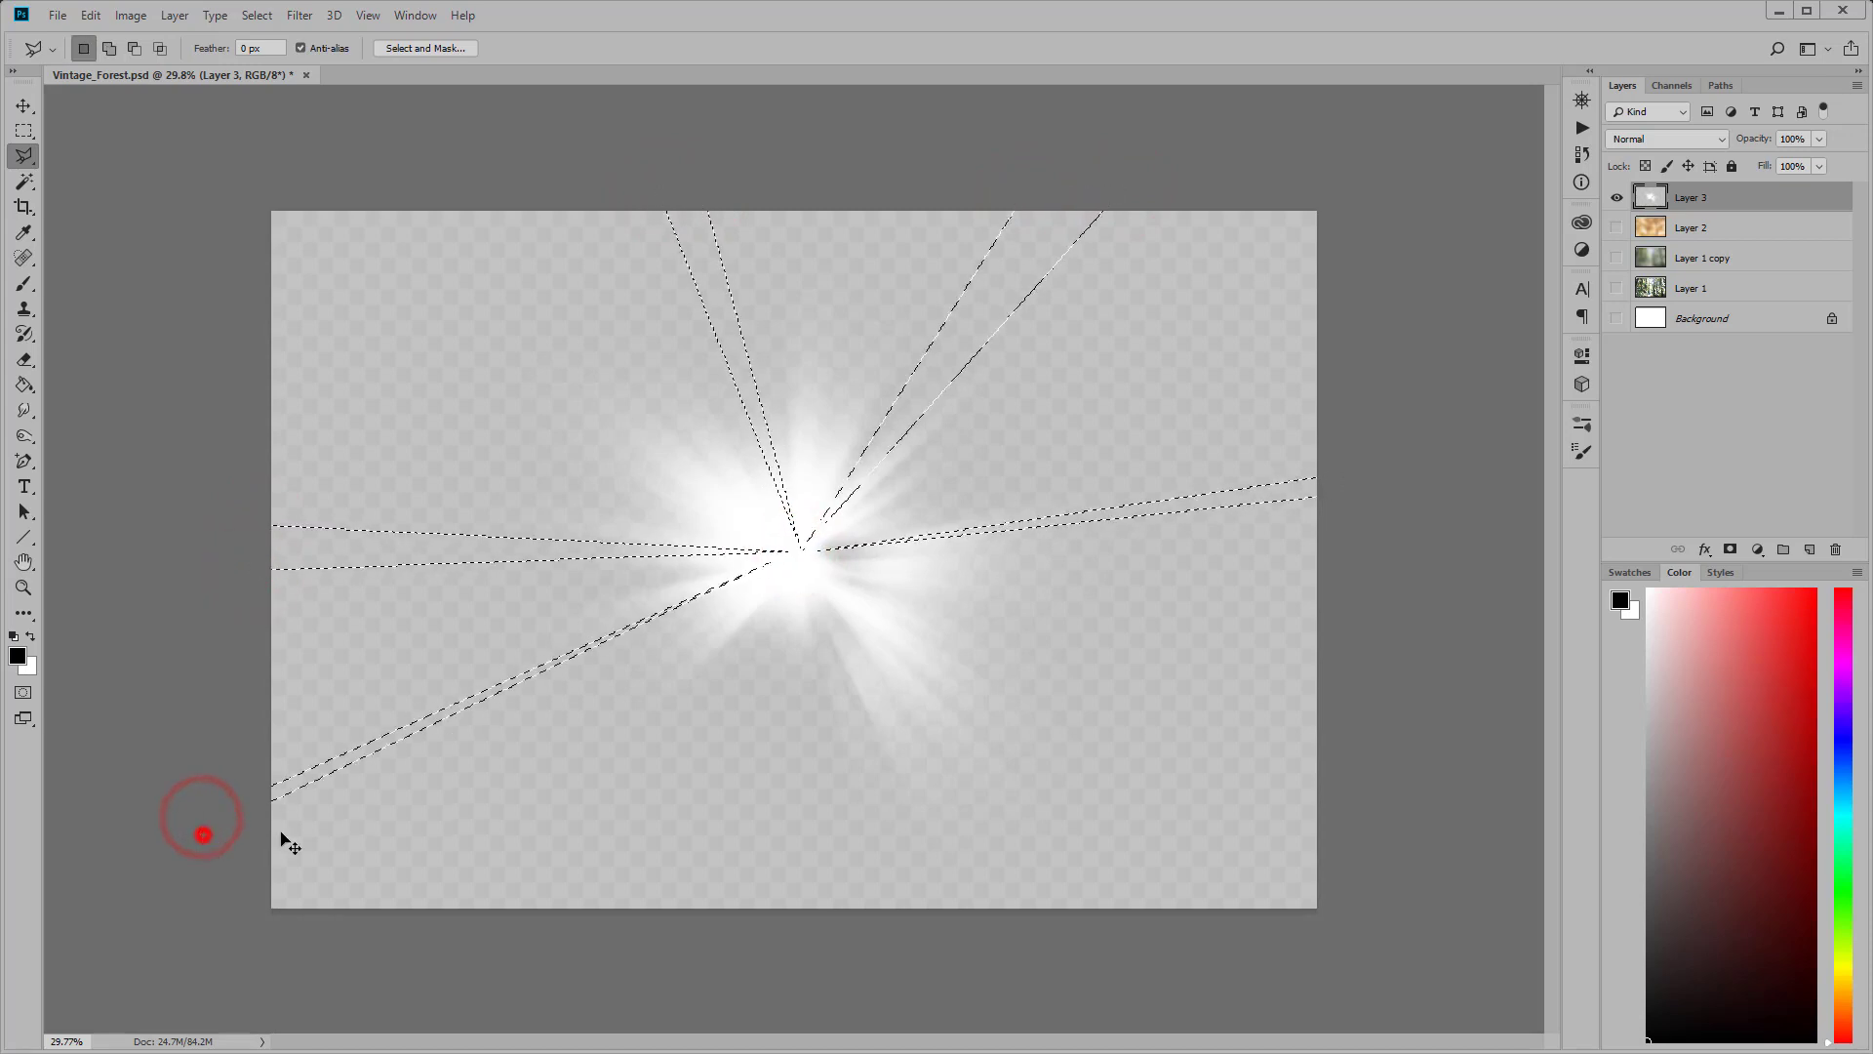
shift+click(794, 547)
click(311, 939)
double_click(336, 939)
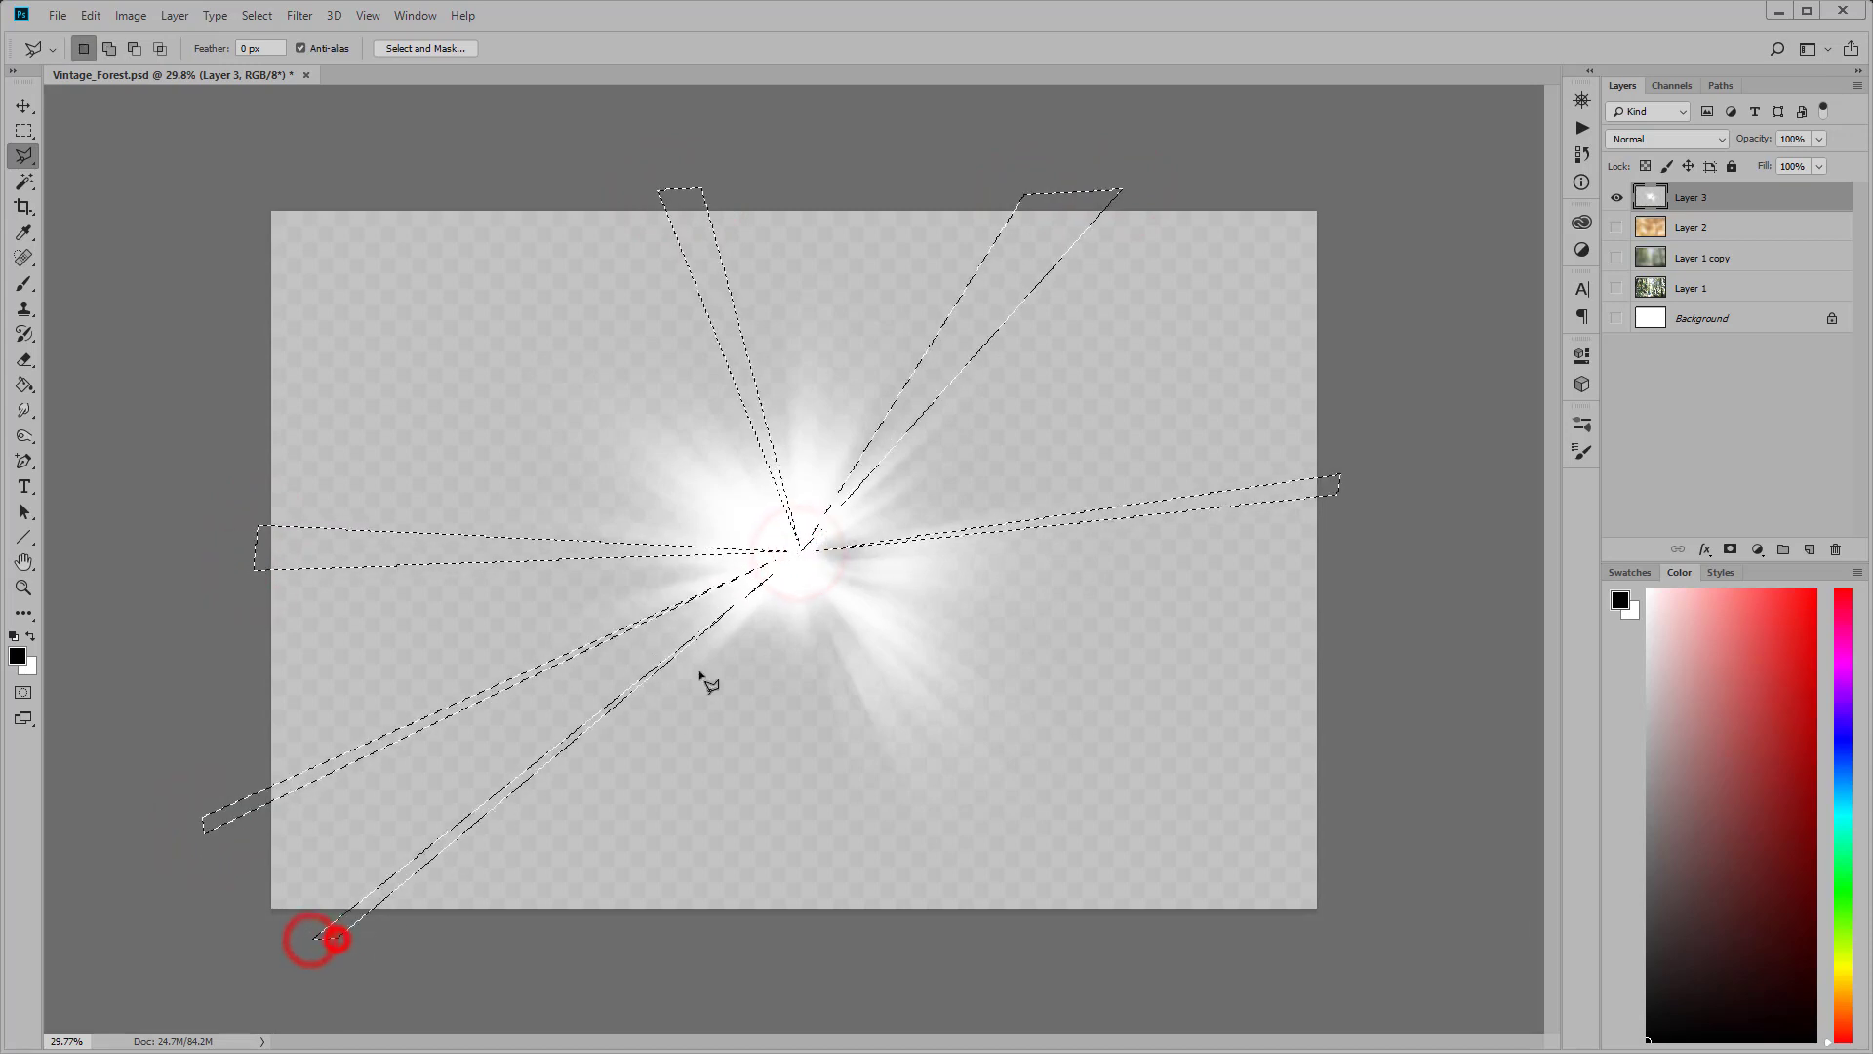
shift+click(798, 547)
click(813, 959)
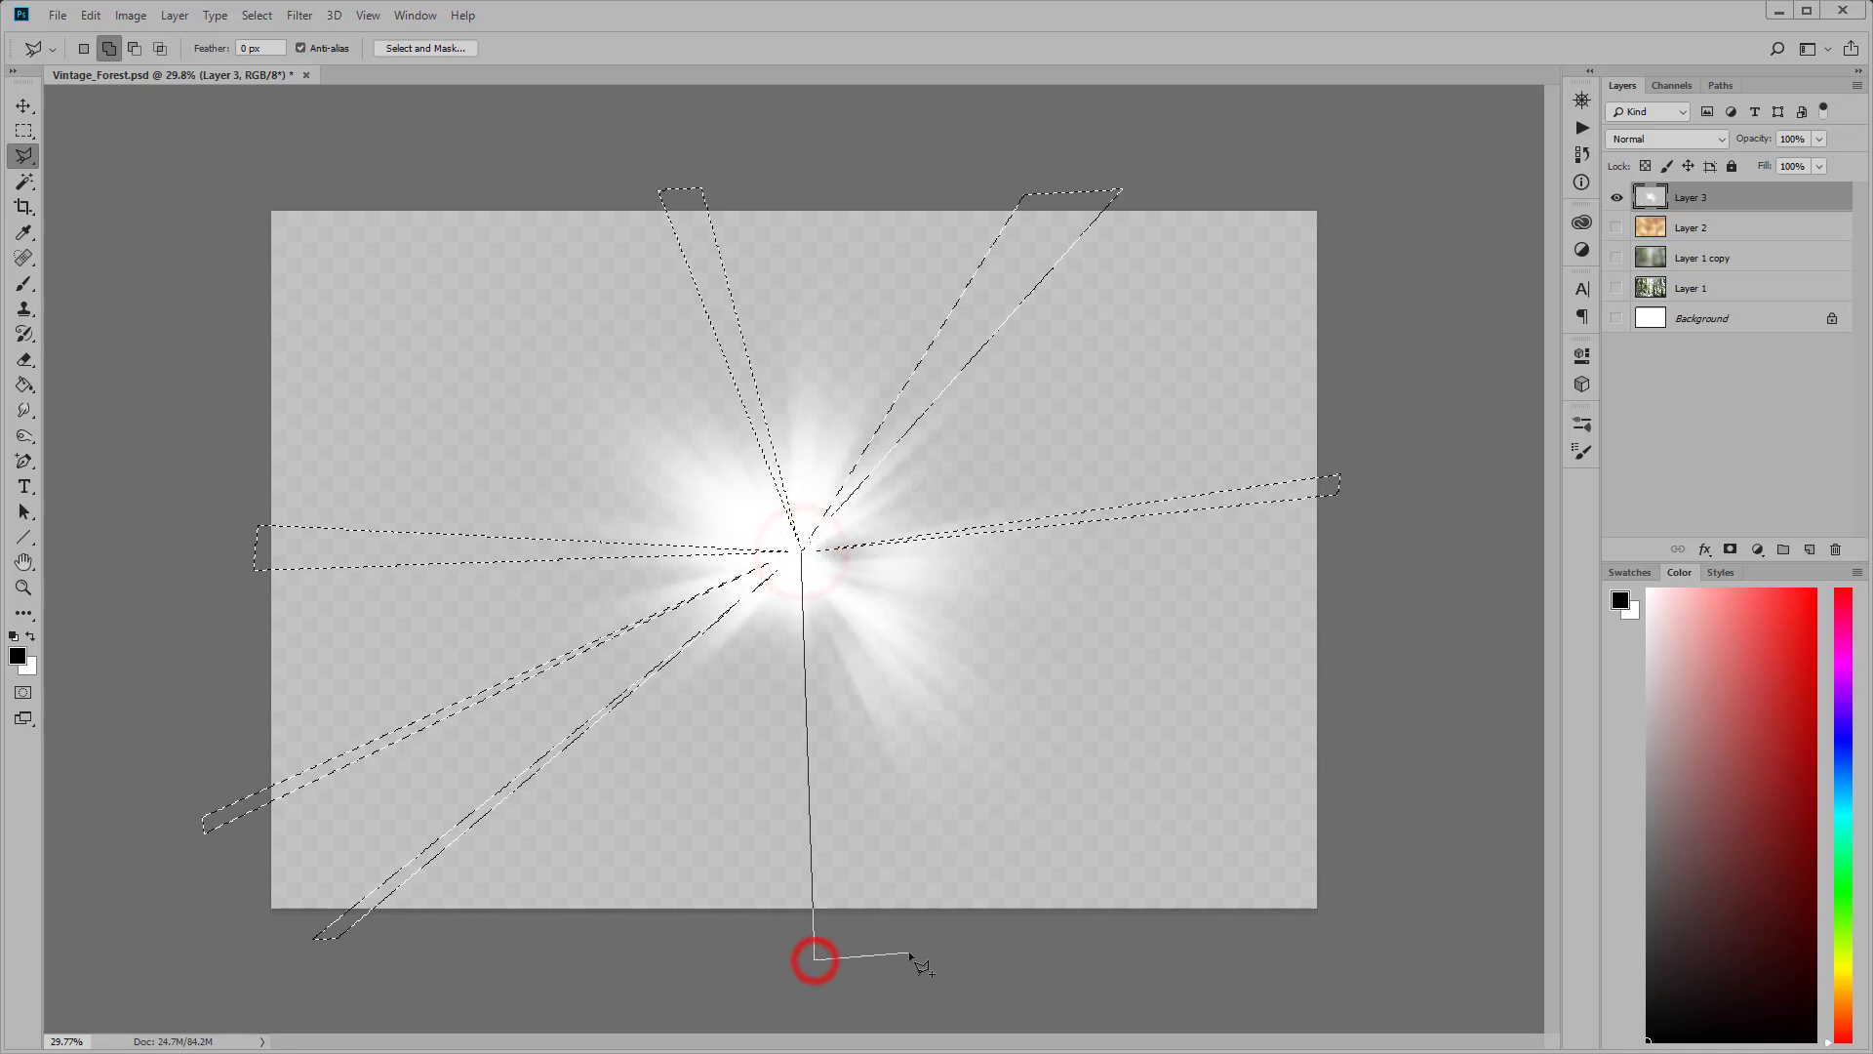
click(864, 949)
click(804, 560)
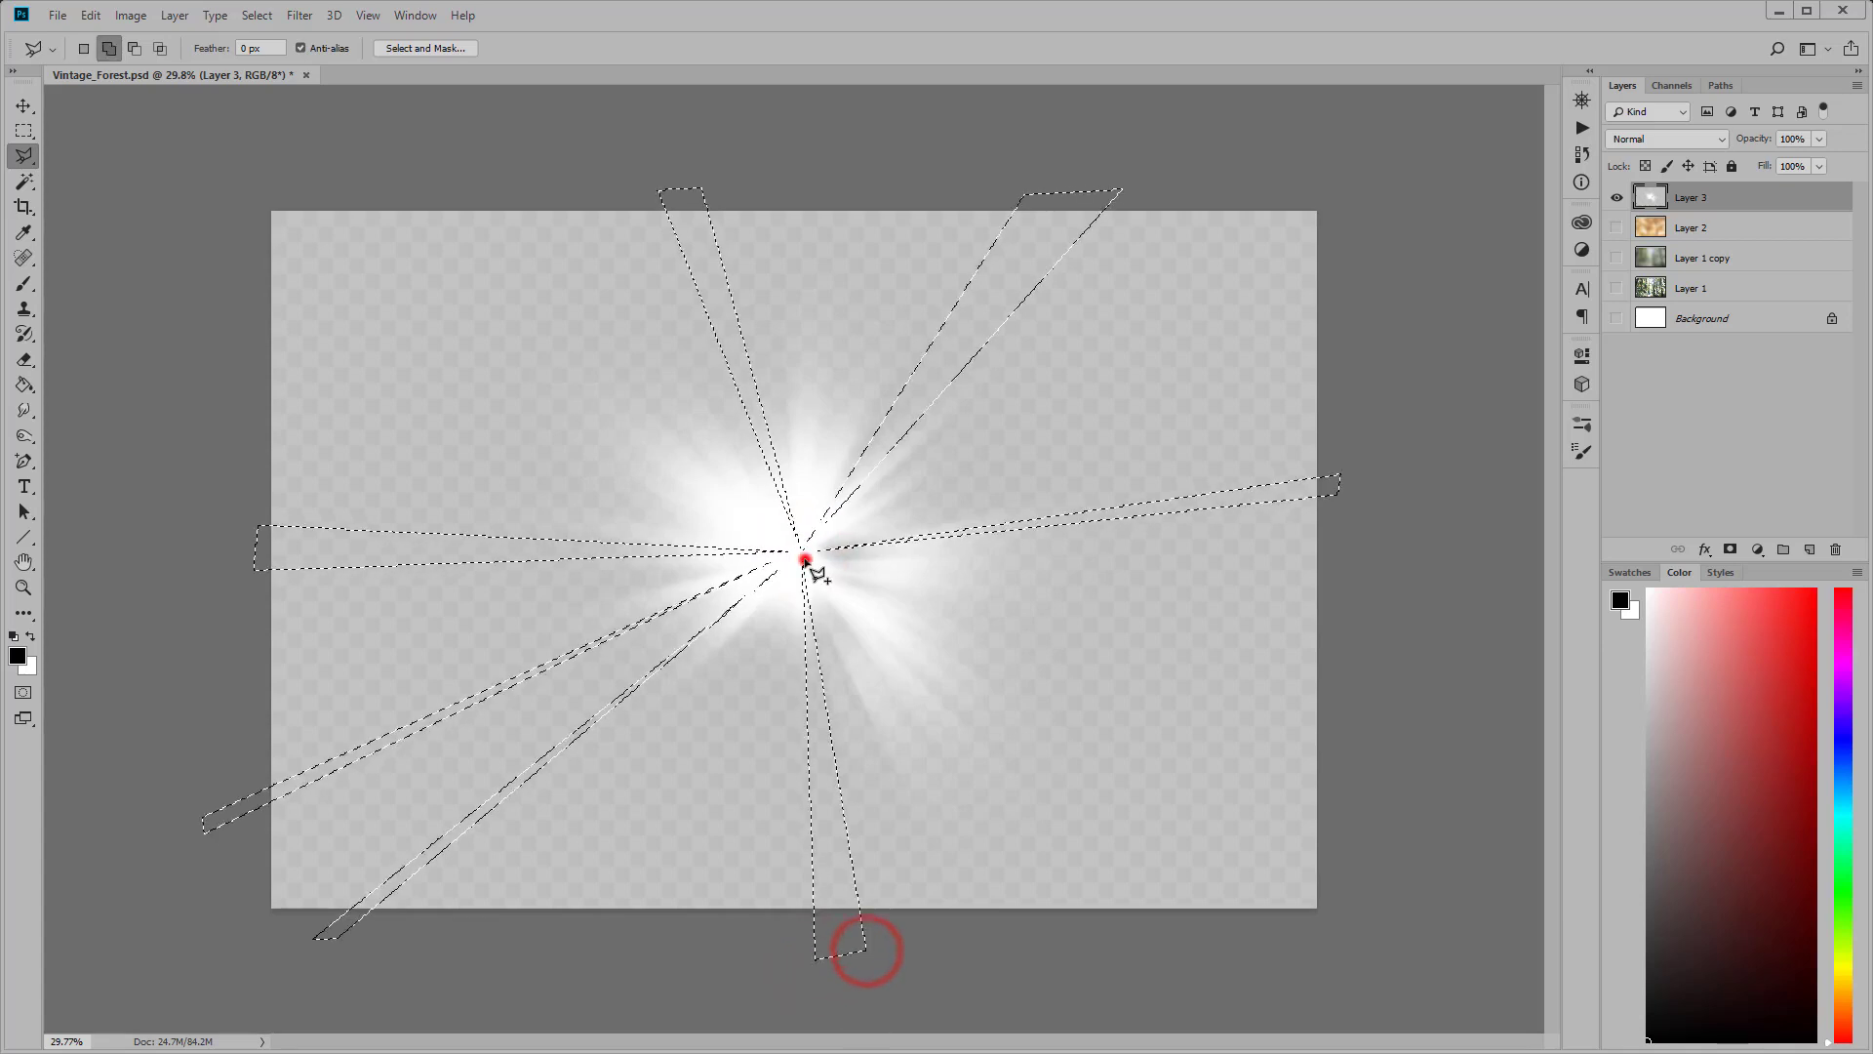
Step: Add bottom-right and right-pointing slivers, then copy all rays to new Layer 4
click(1192, 910)
double_click(1368, 925)
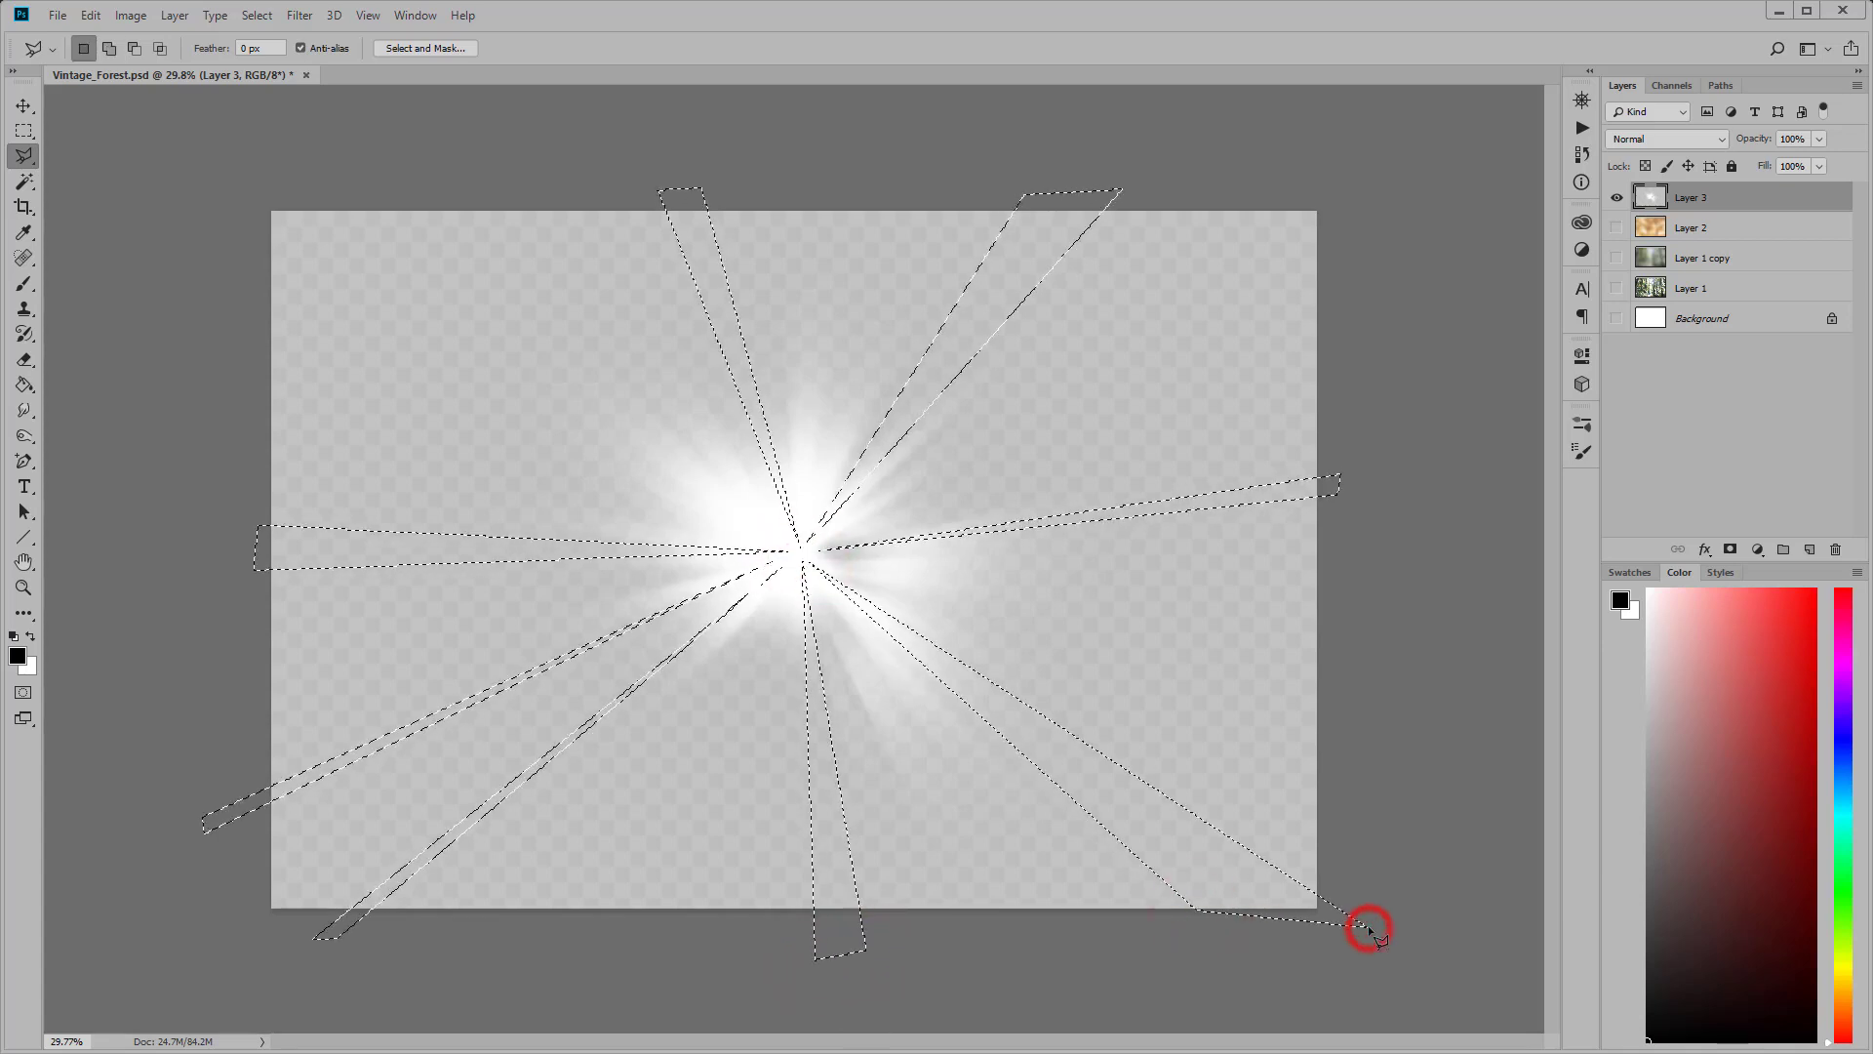
shift+click(803, 553)
click(1361, 591)
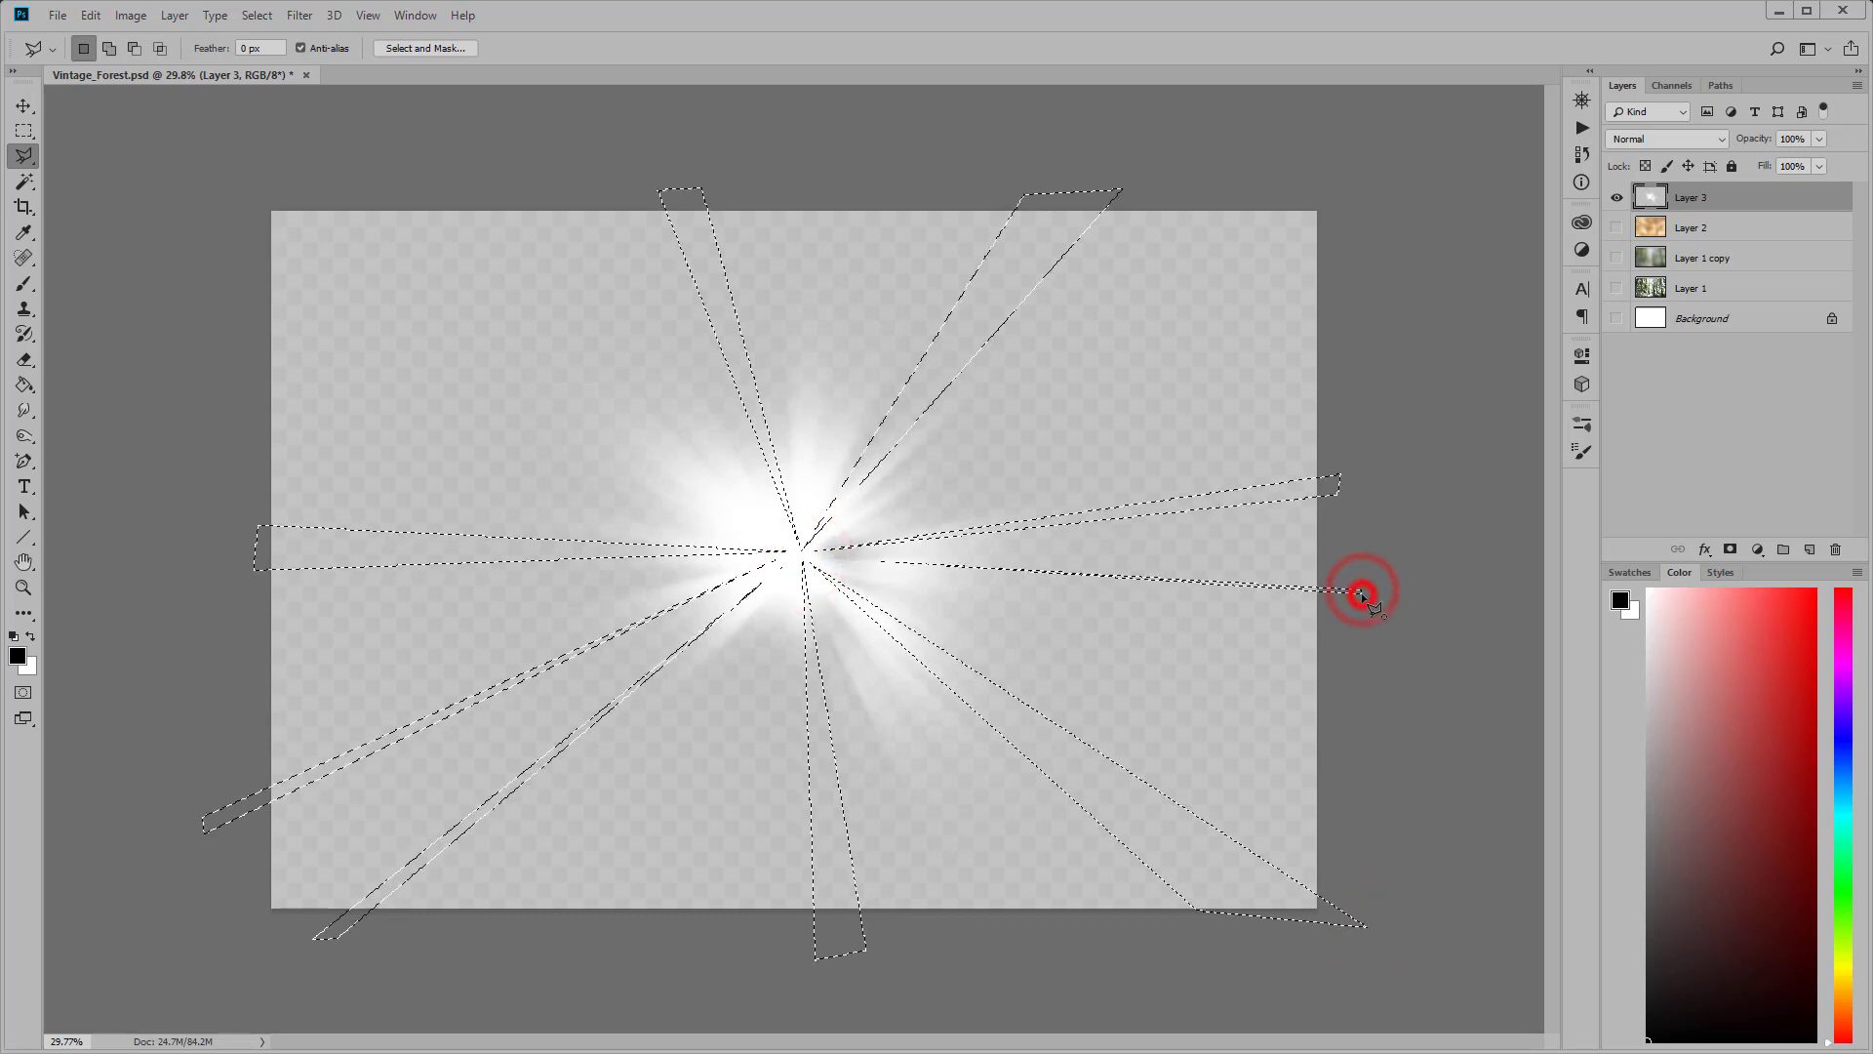
double_click(1361, 592)
right_click(954, 382)
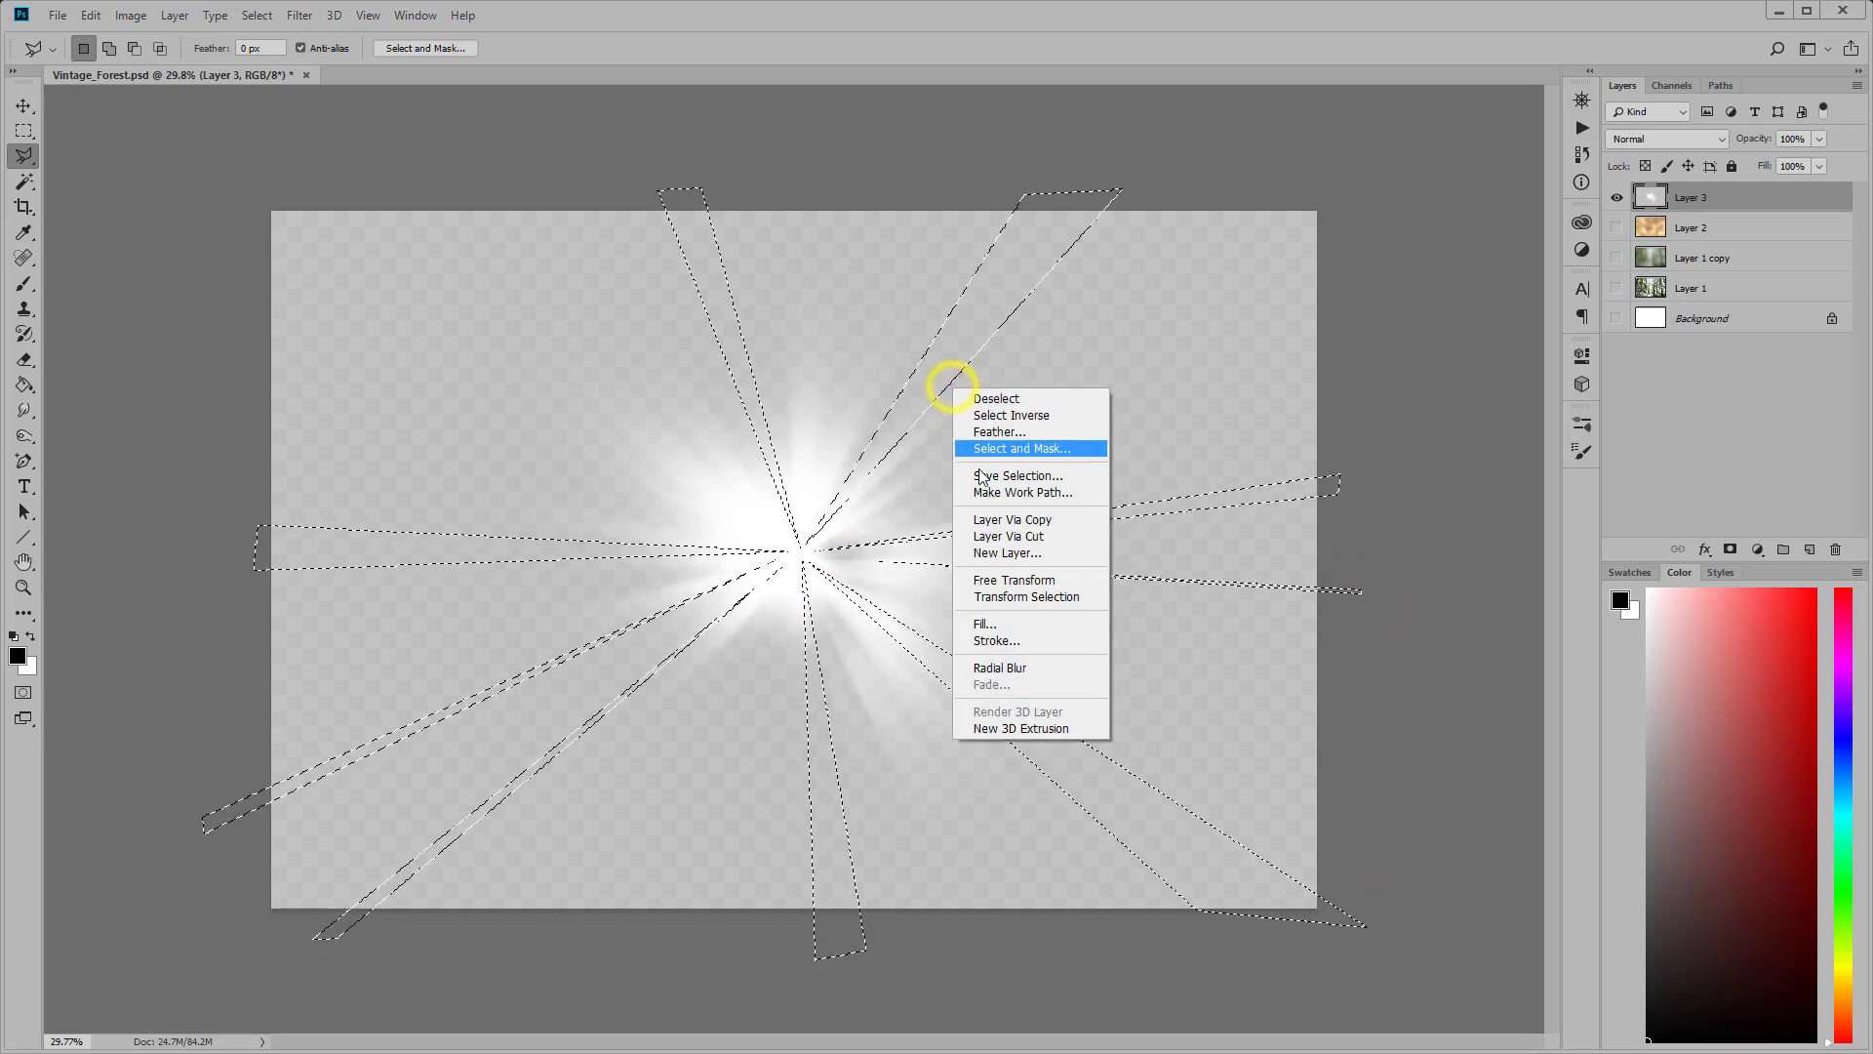
click(986, 521)
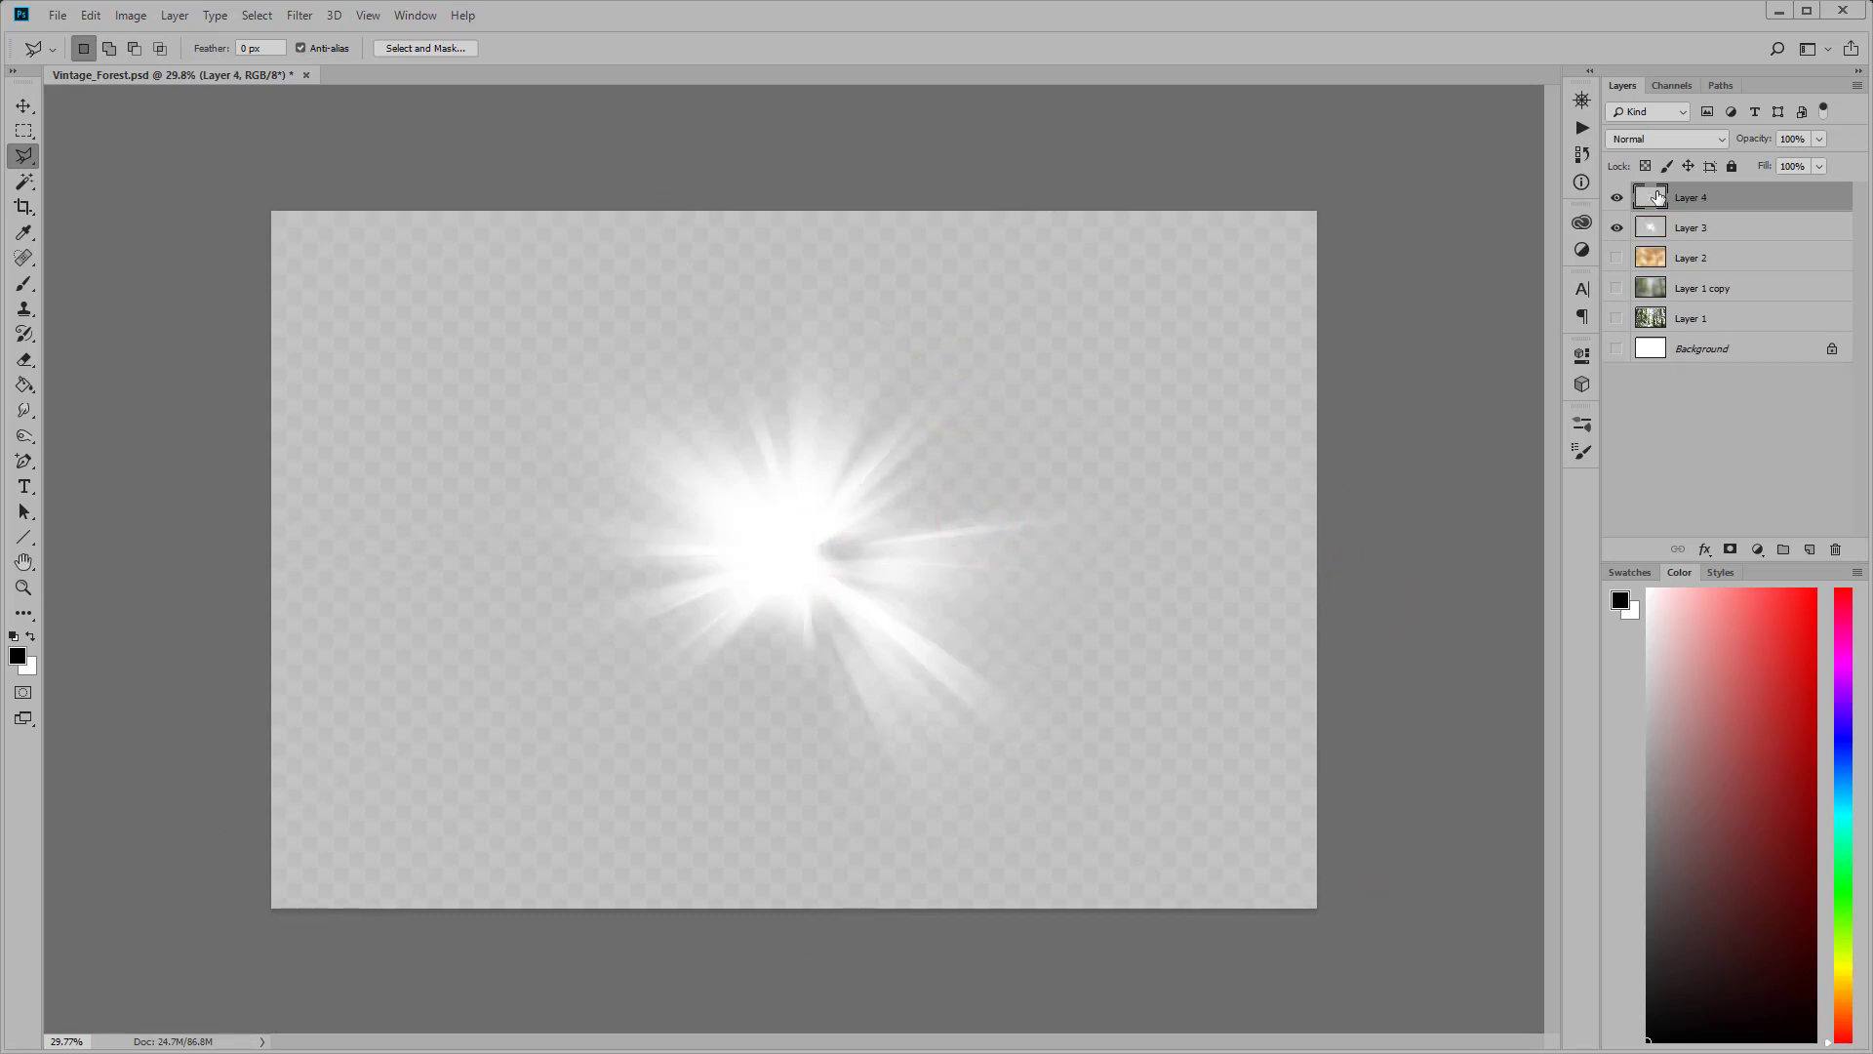
Step: Free Transform the Layer 4 rays up to about 181% and commit
click(90, 15)
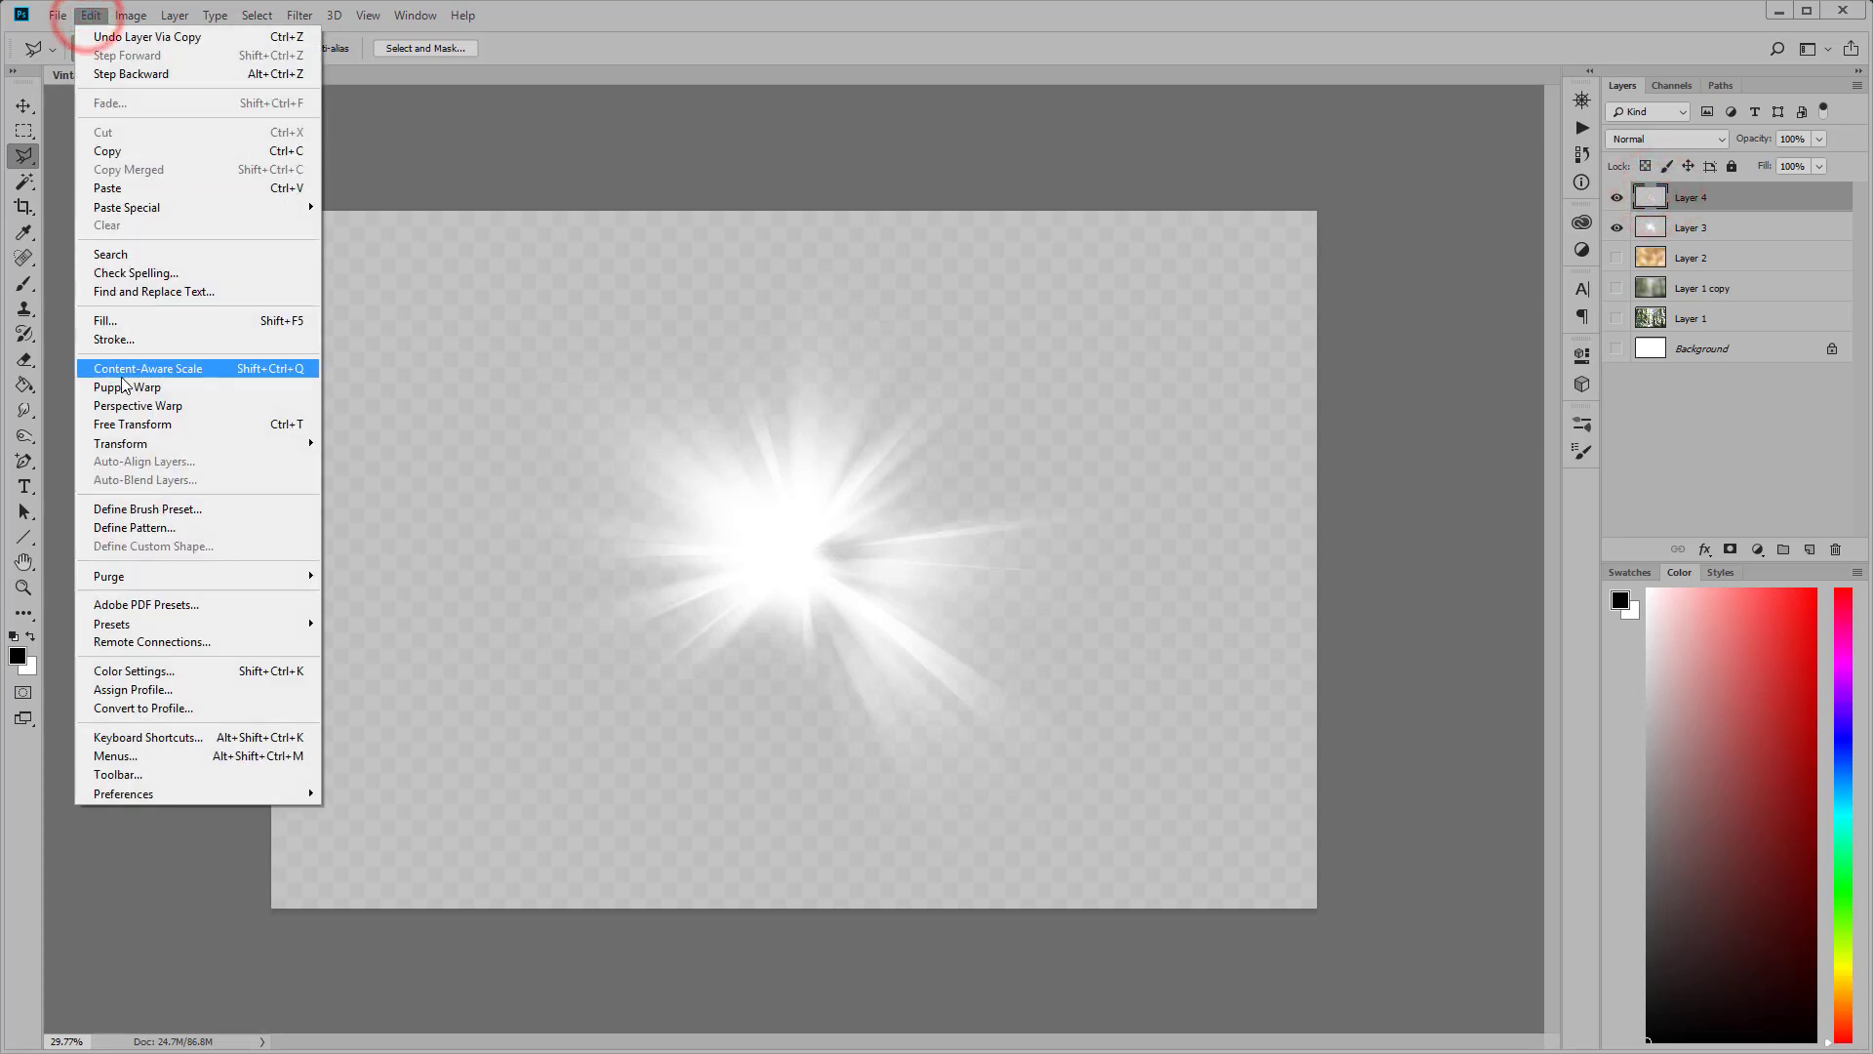
click(129, 425)
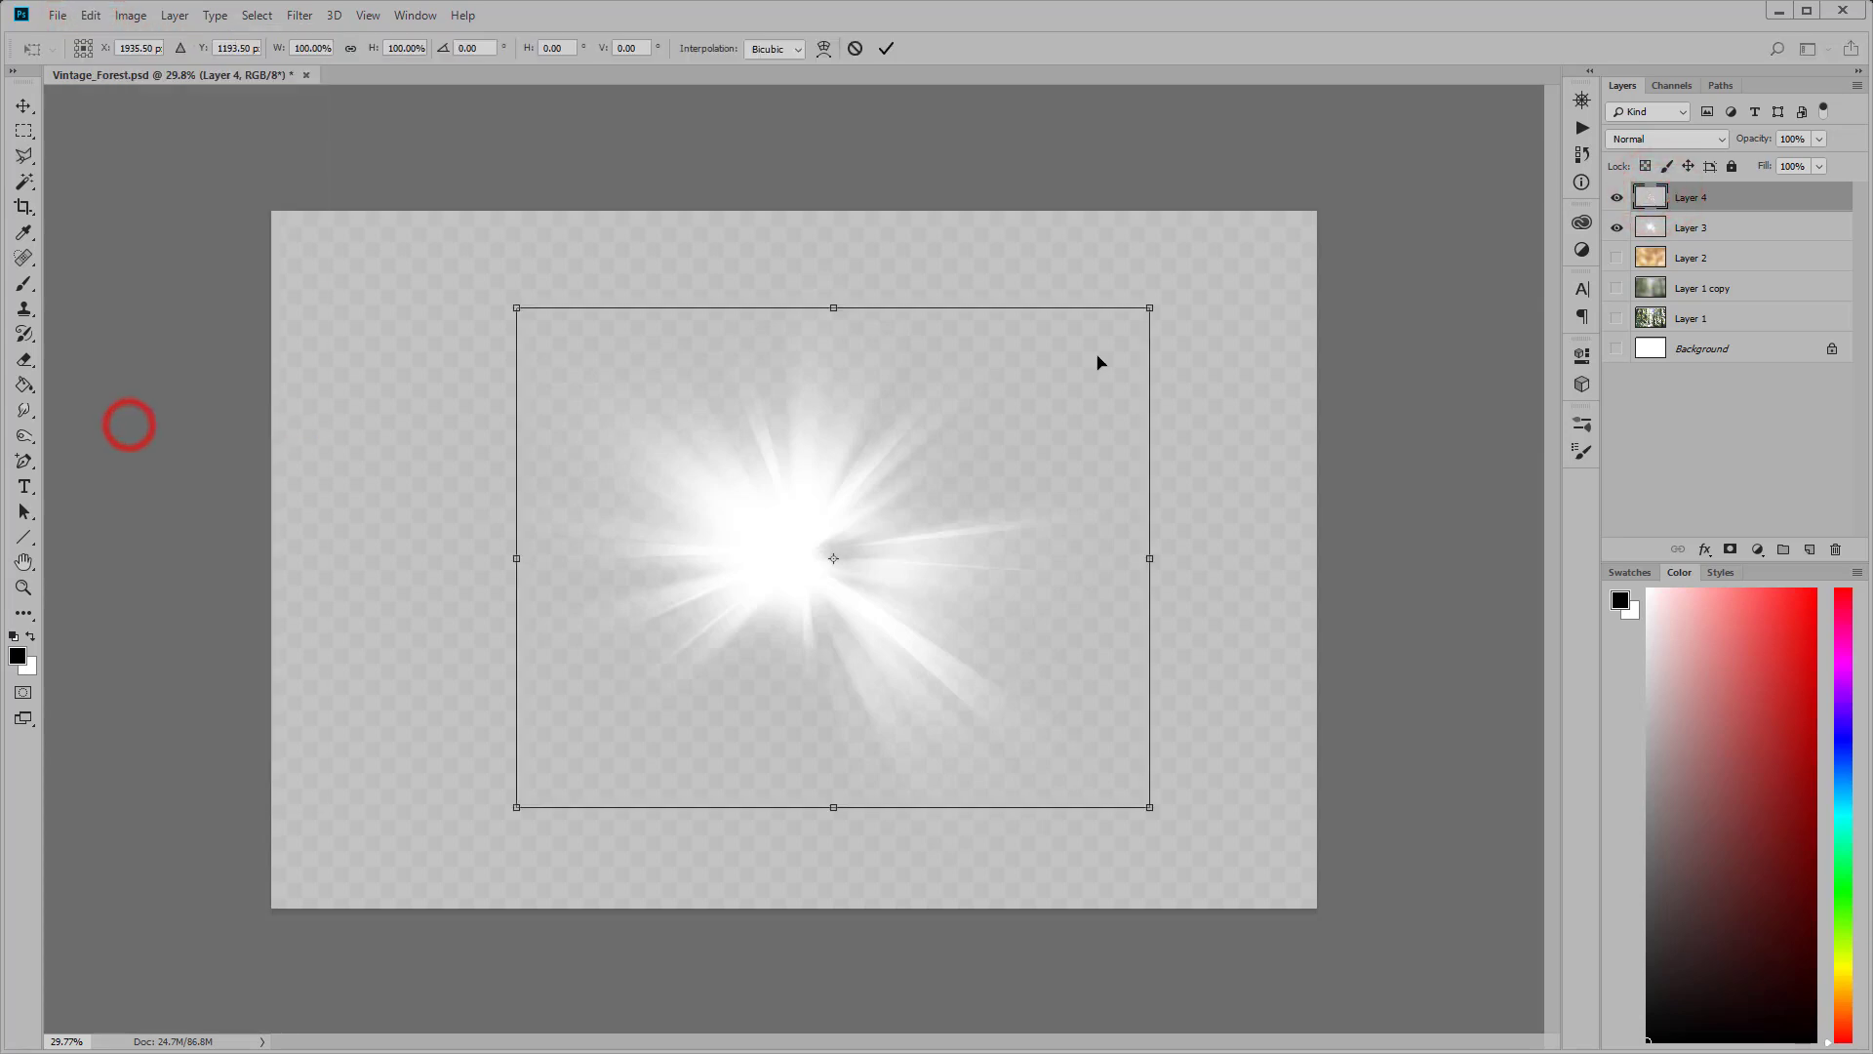
drag(1149, 310, 1366, 146)
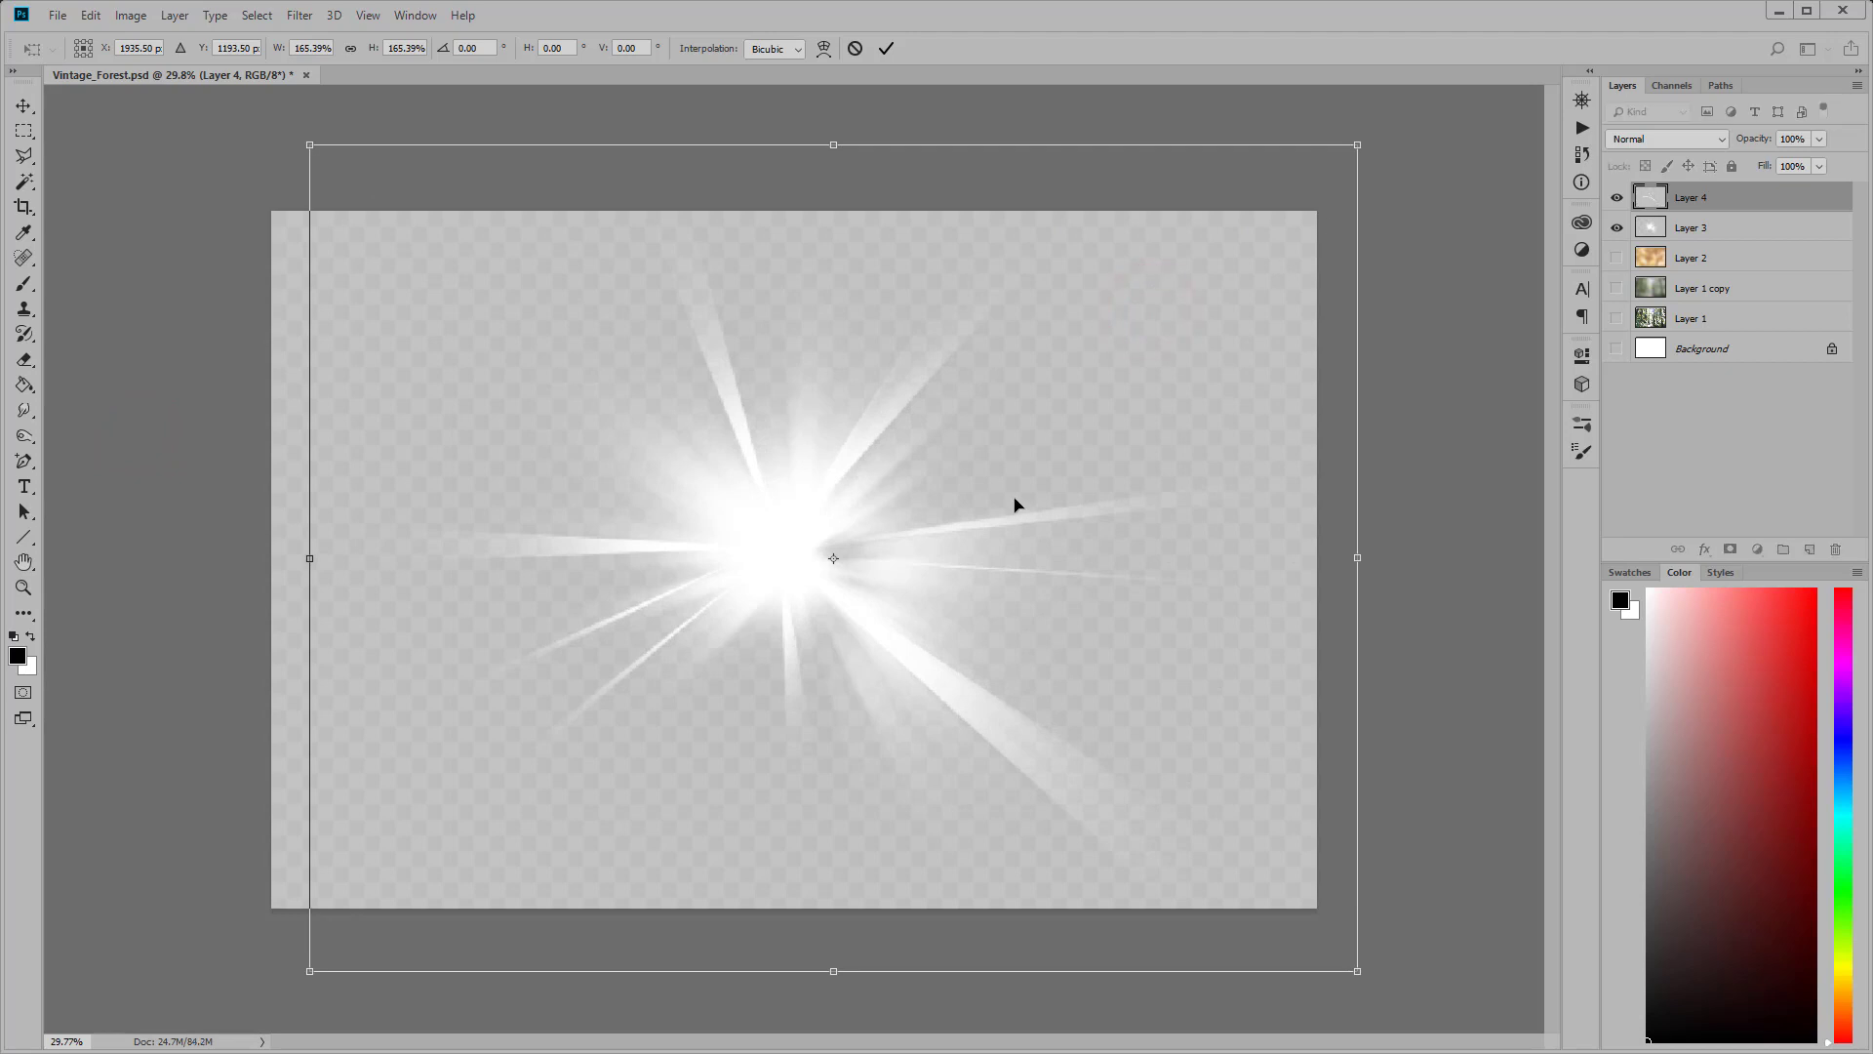
drag(1014, 495, 1024, 497)
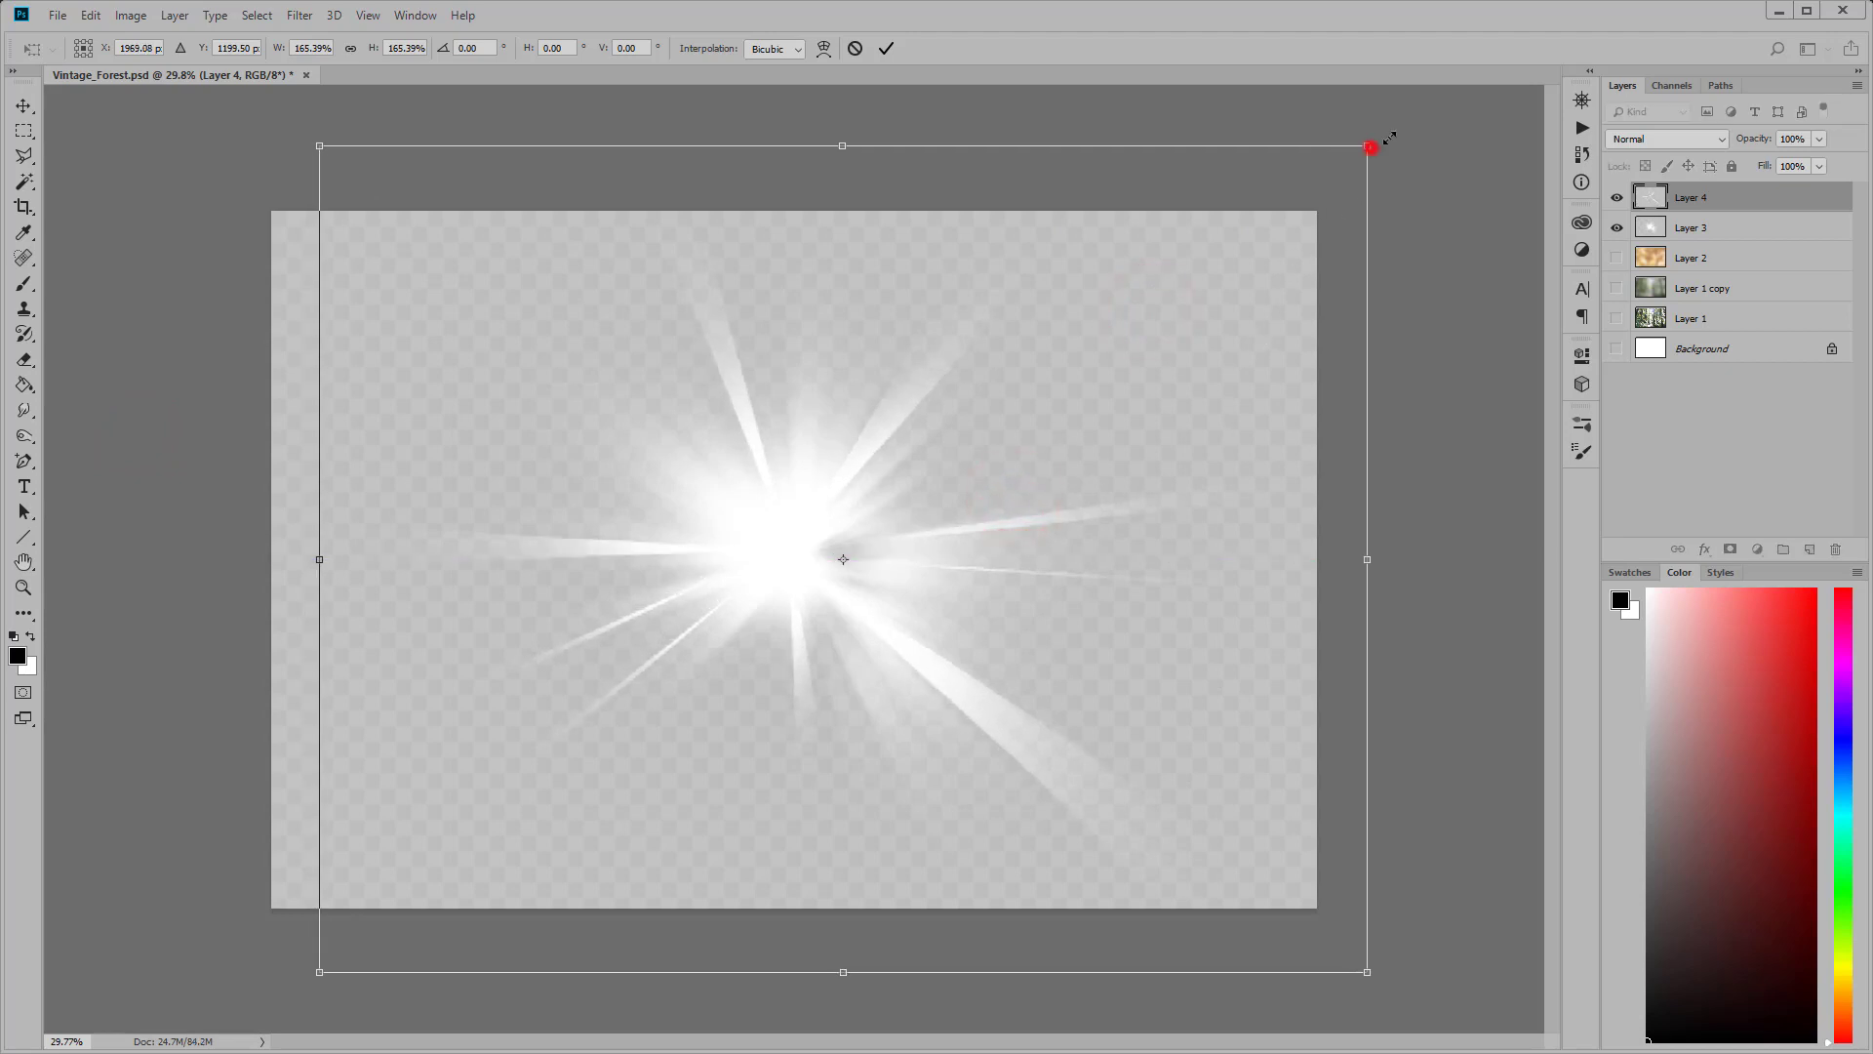
drag(1371, 146, 1417, 107)
drag(1088, 456, 1095, 471)
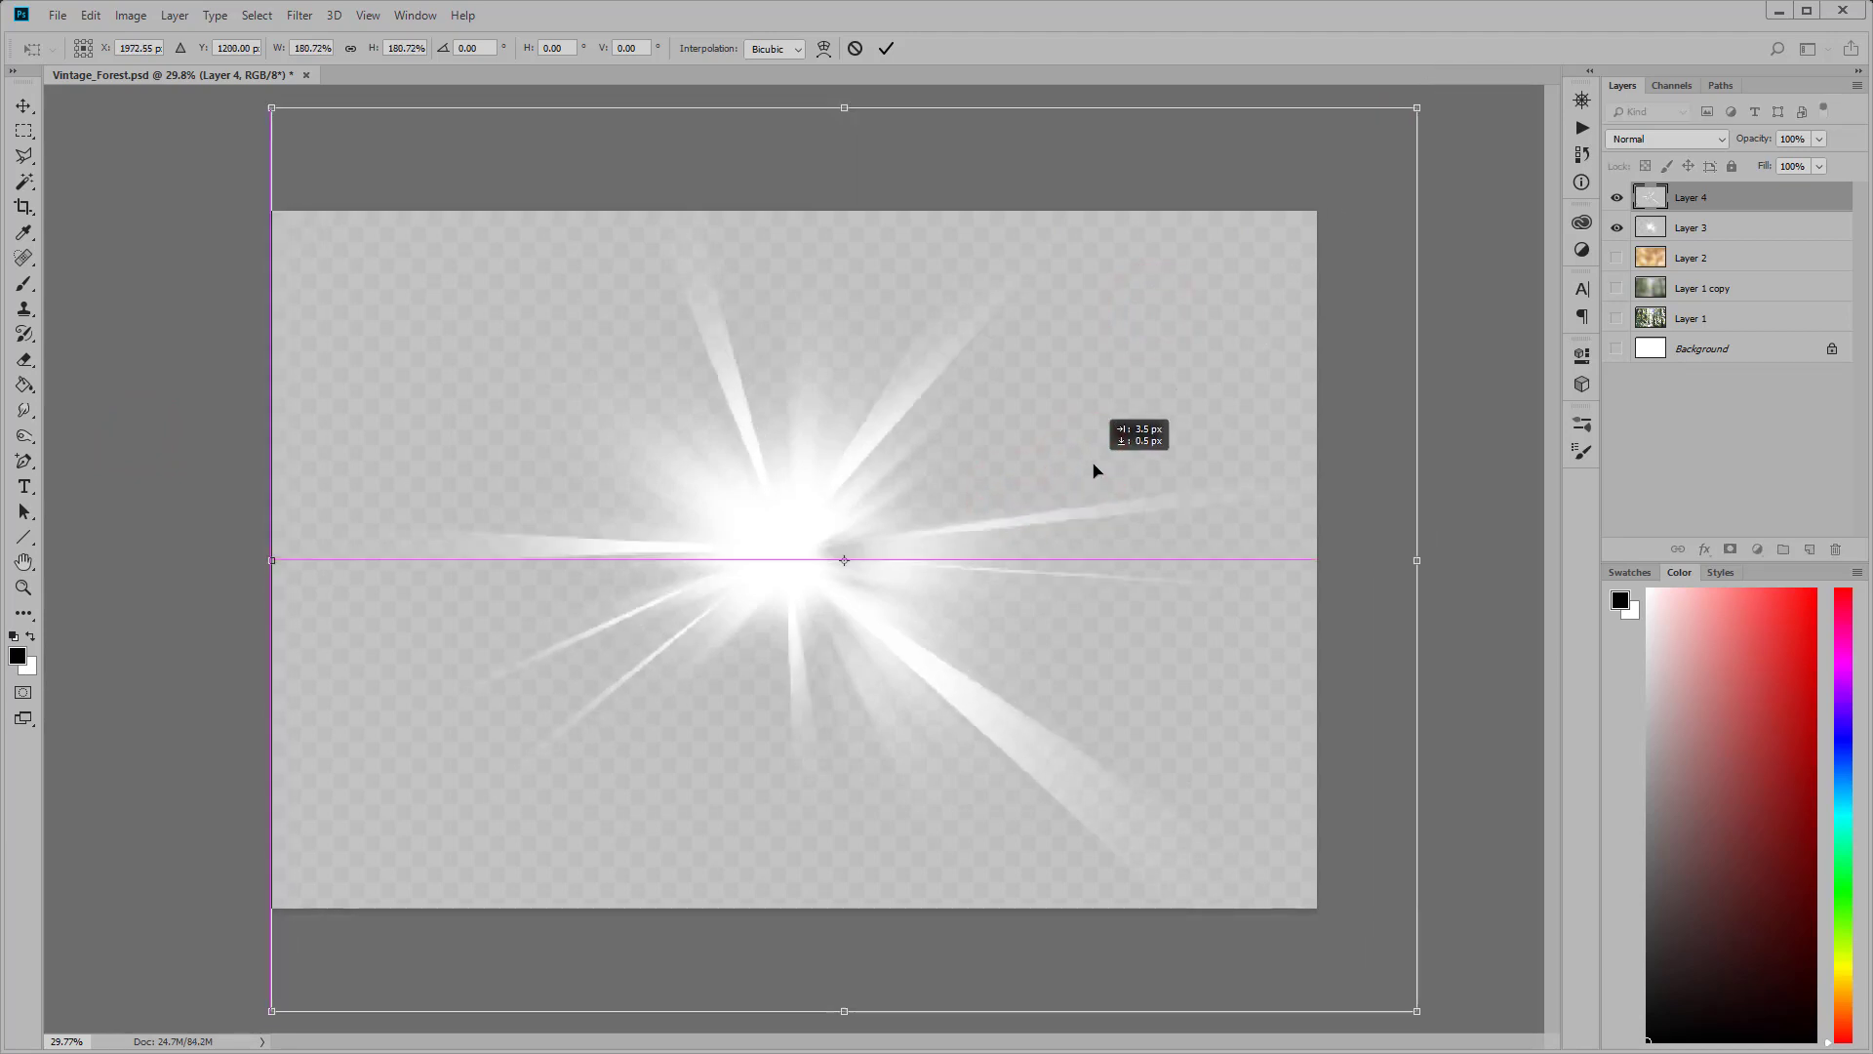
key(Return)
key(l)
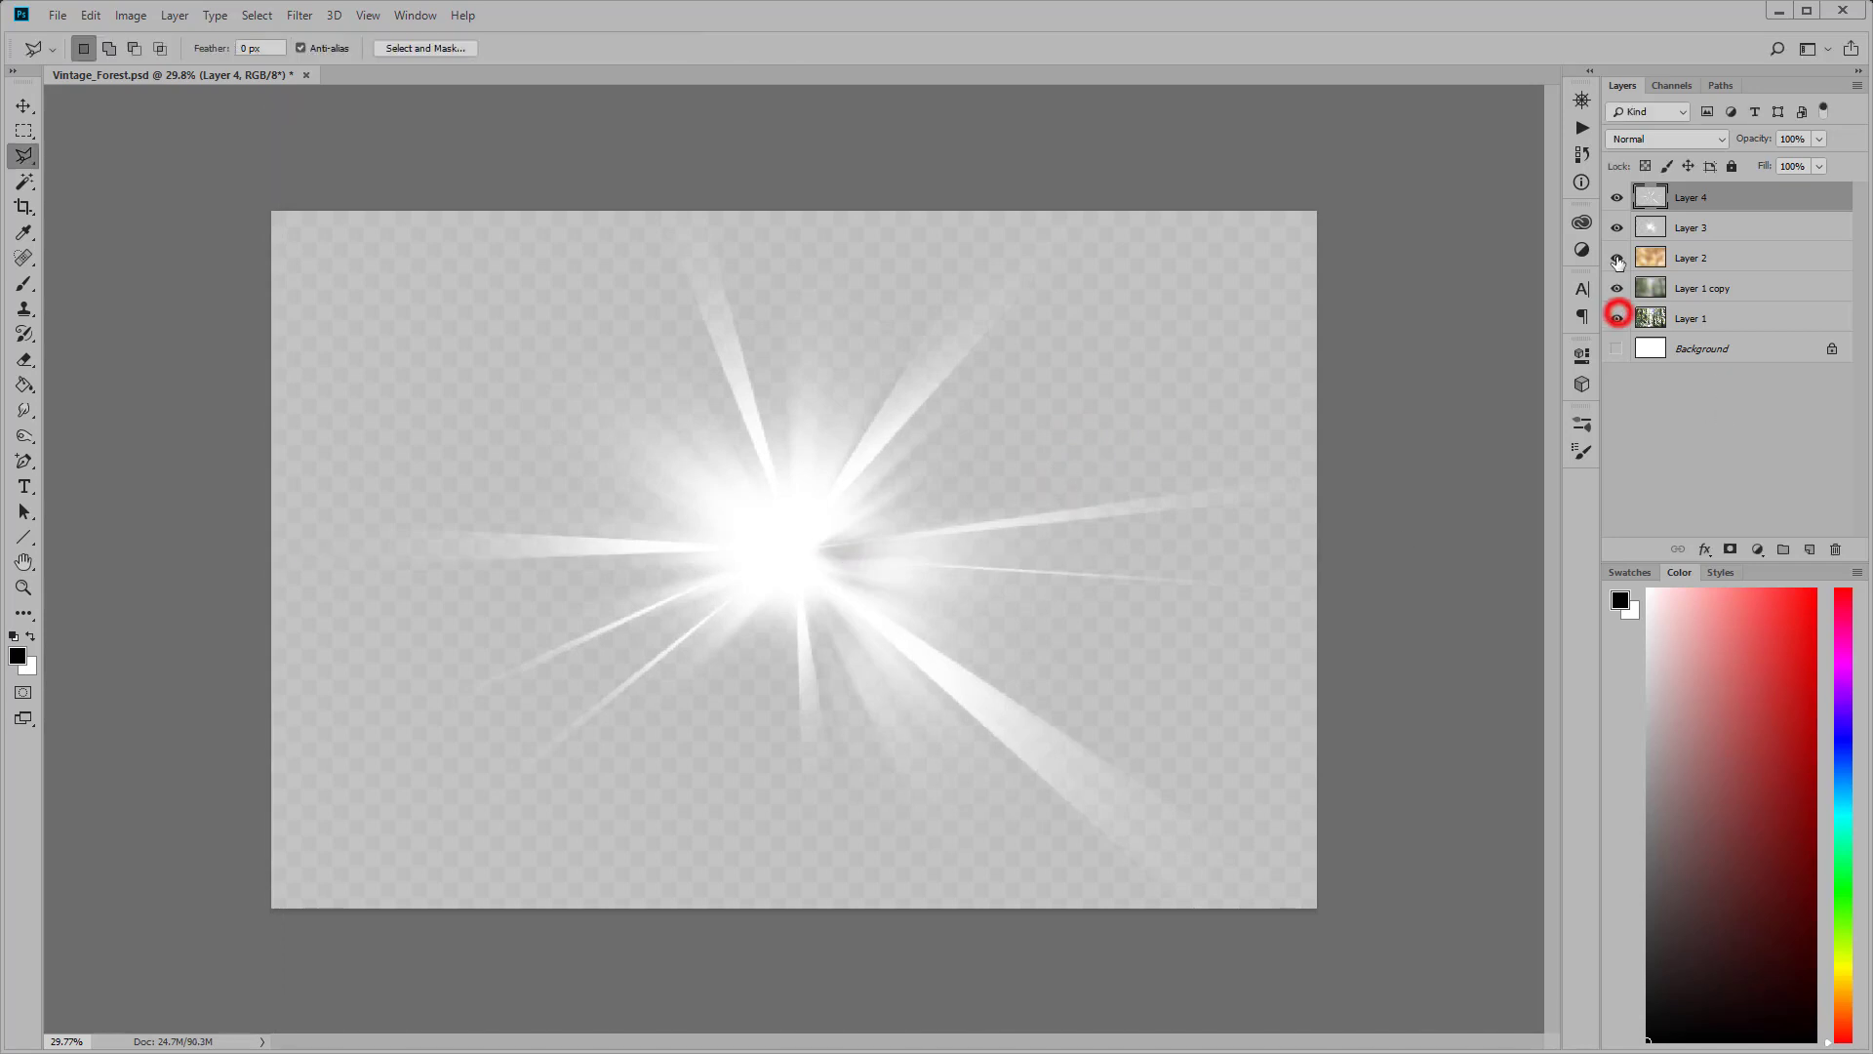
Step: Show the forest layers and move Layers 3 and 4 up toward the top
click(1736, 198)
shift+click(1730, 229)
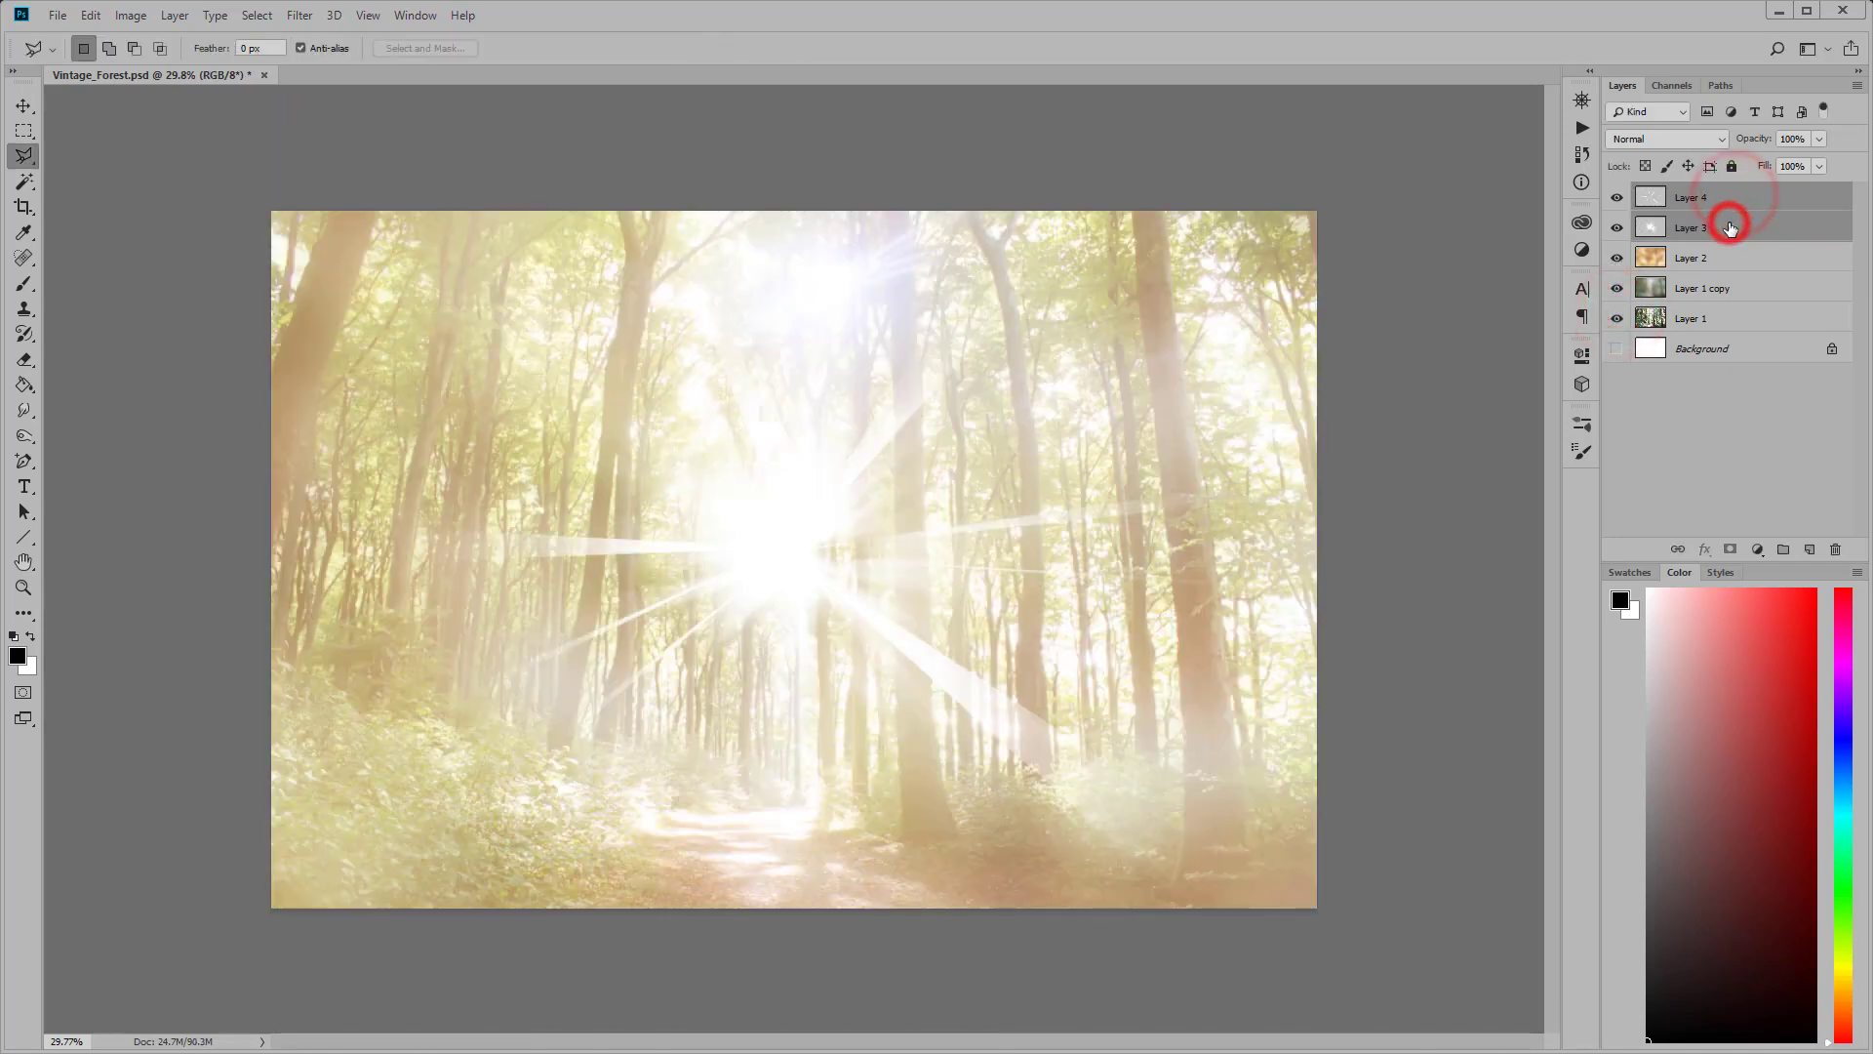
click(23, 105)
drag(852, 684, 863, 425)
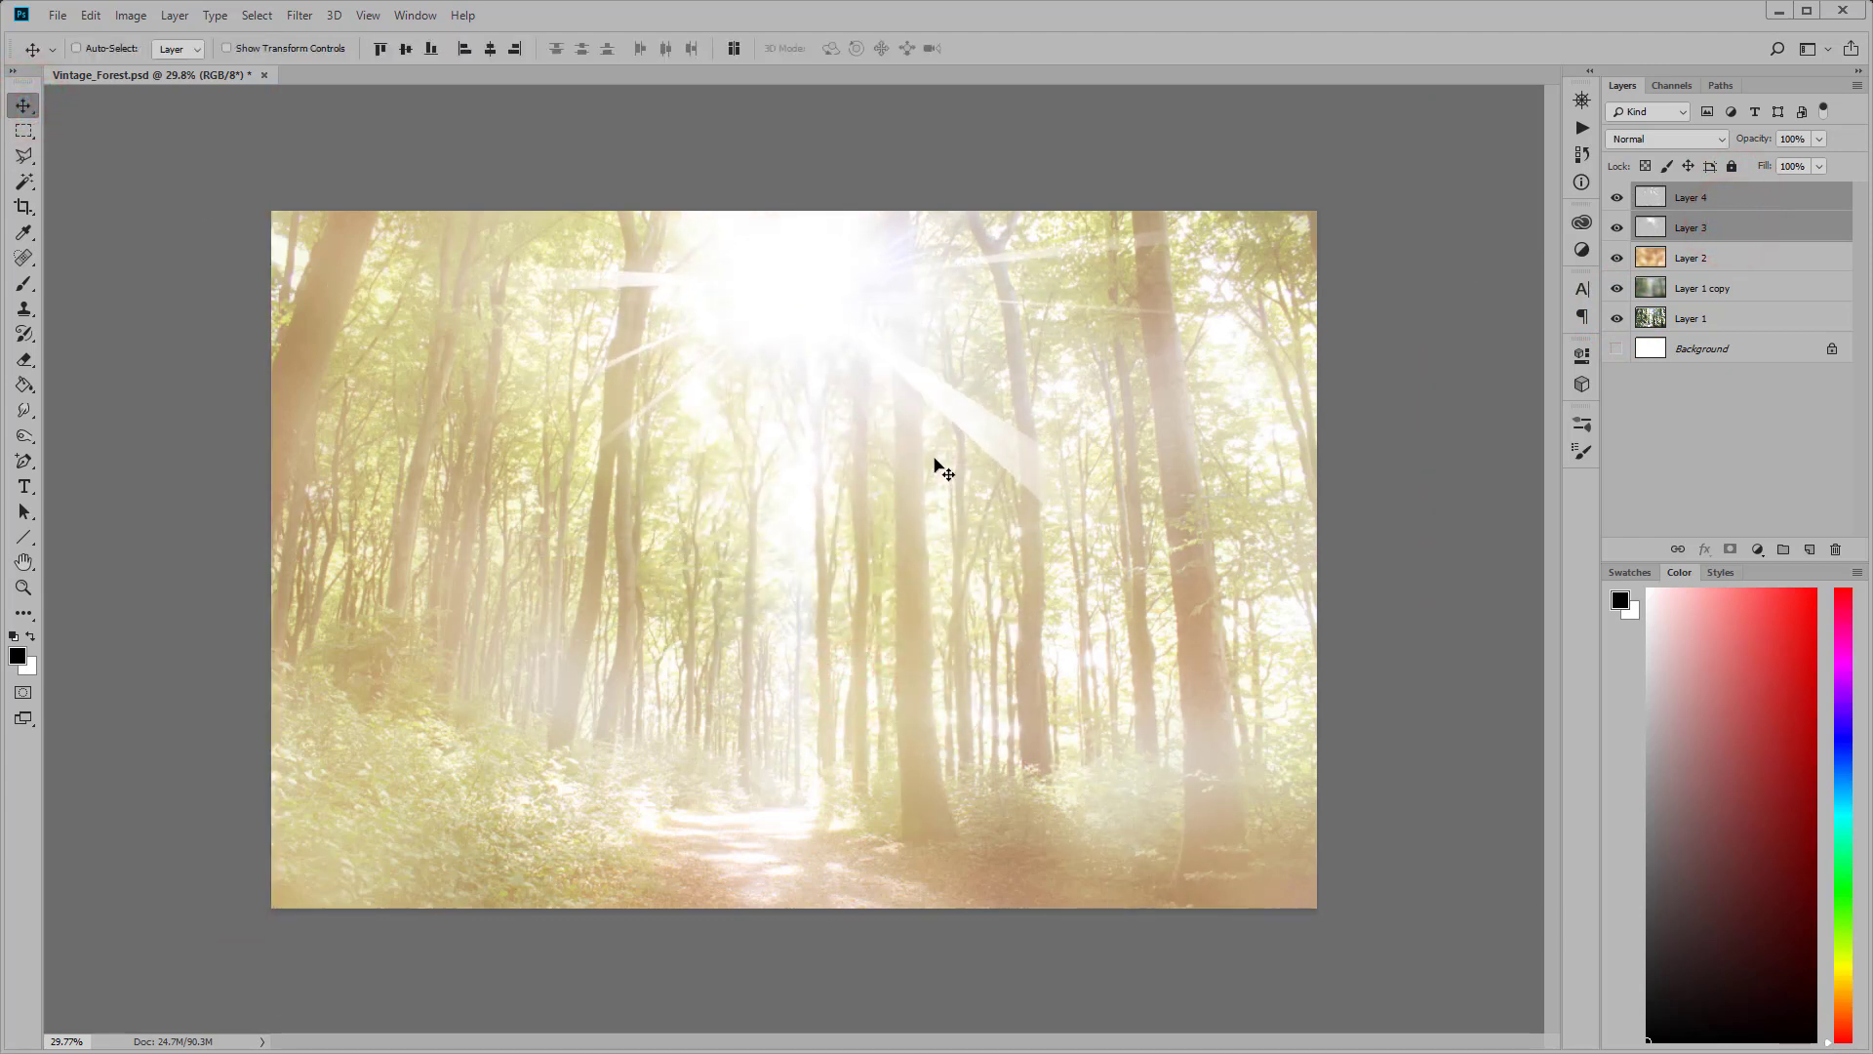
Step: Soften the Layer 4 rays with a 19.4 px Gaussian Blur
click(1728, 200)
click(299, 16)
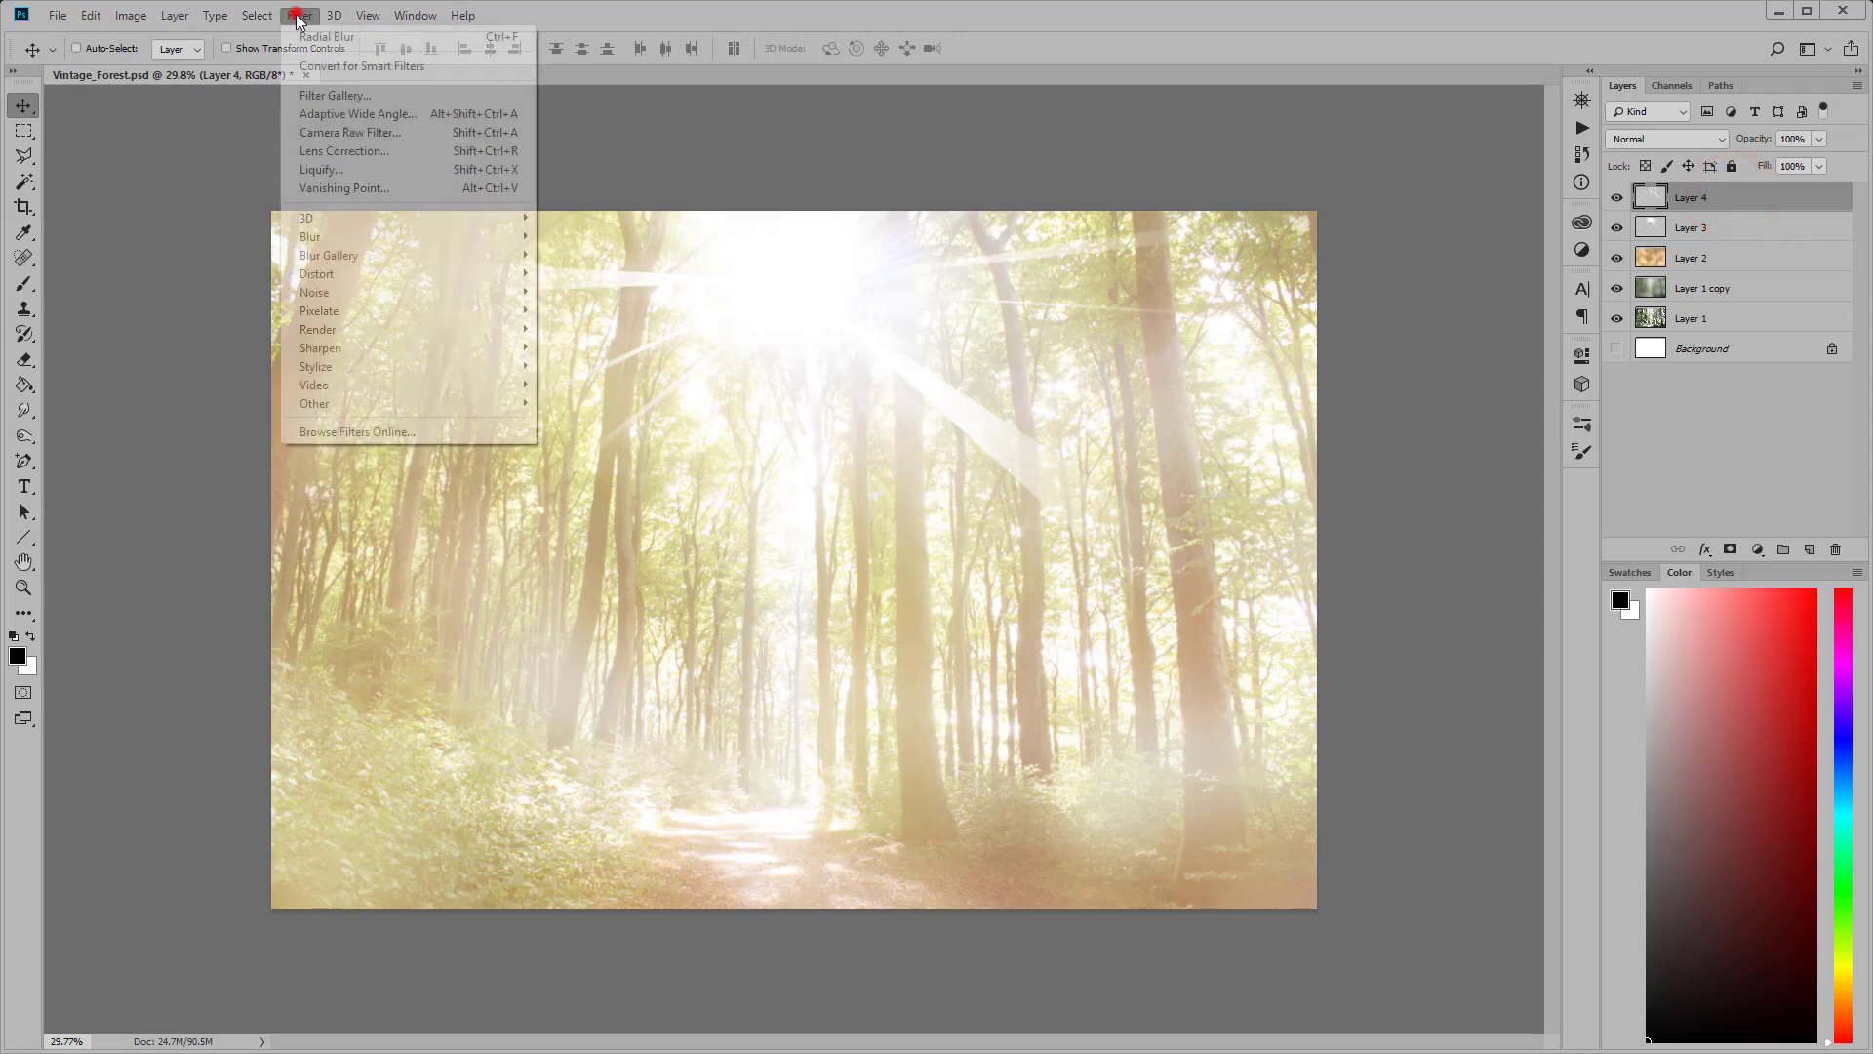
click(242, 310)
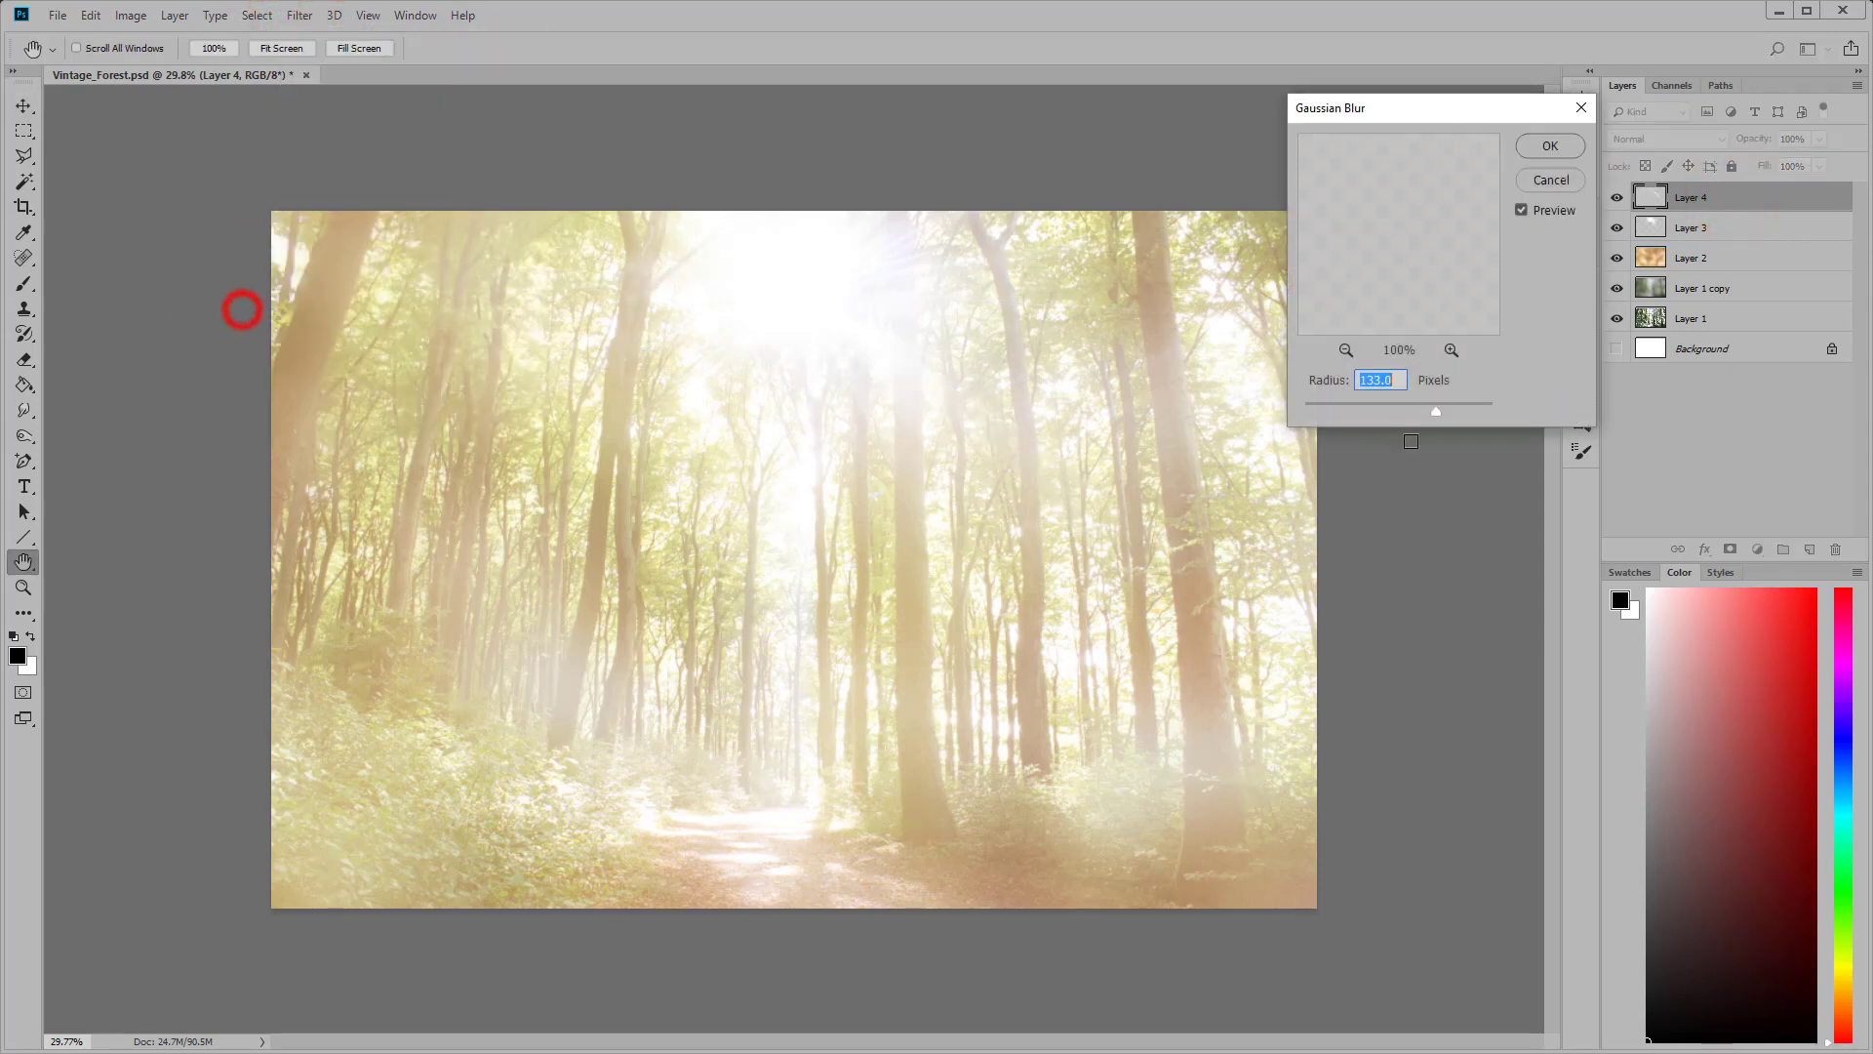
drag(1417, 418, 1372, 411)
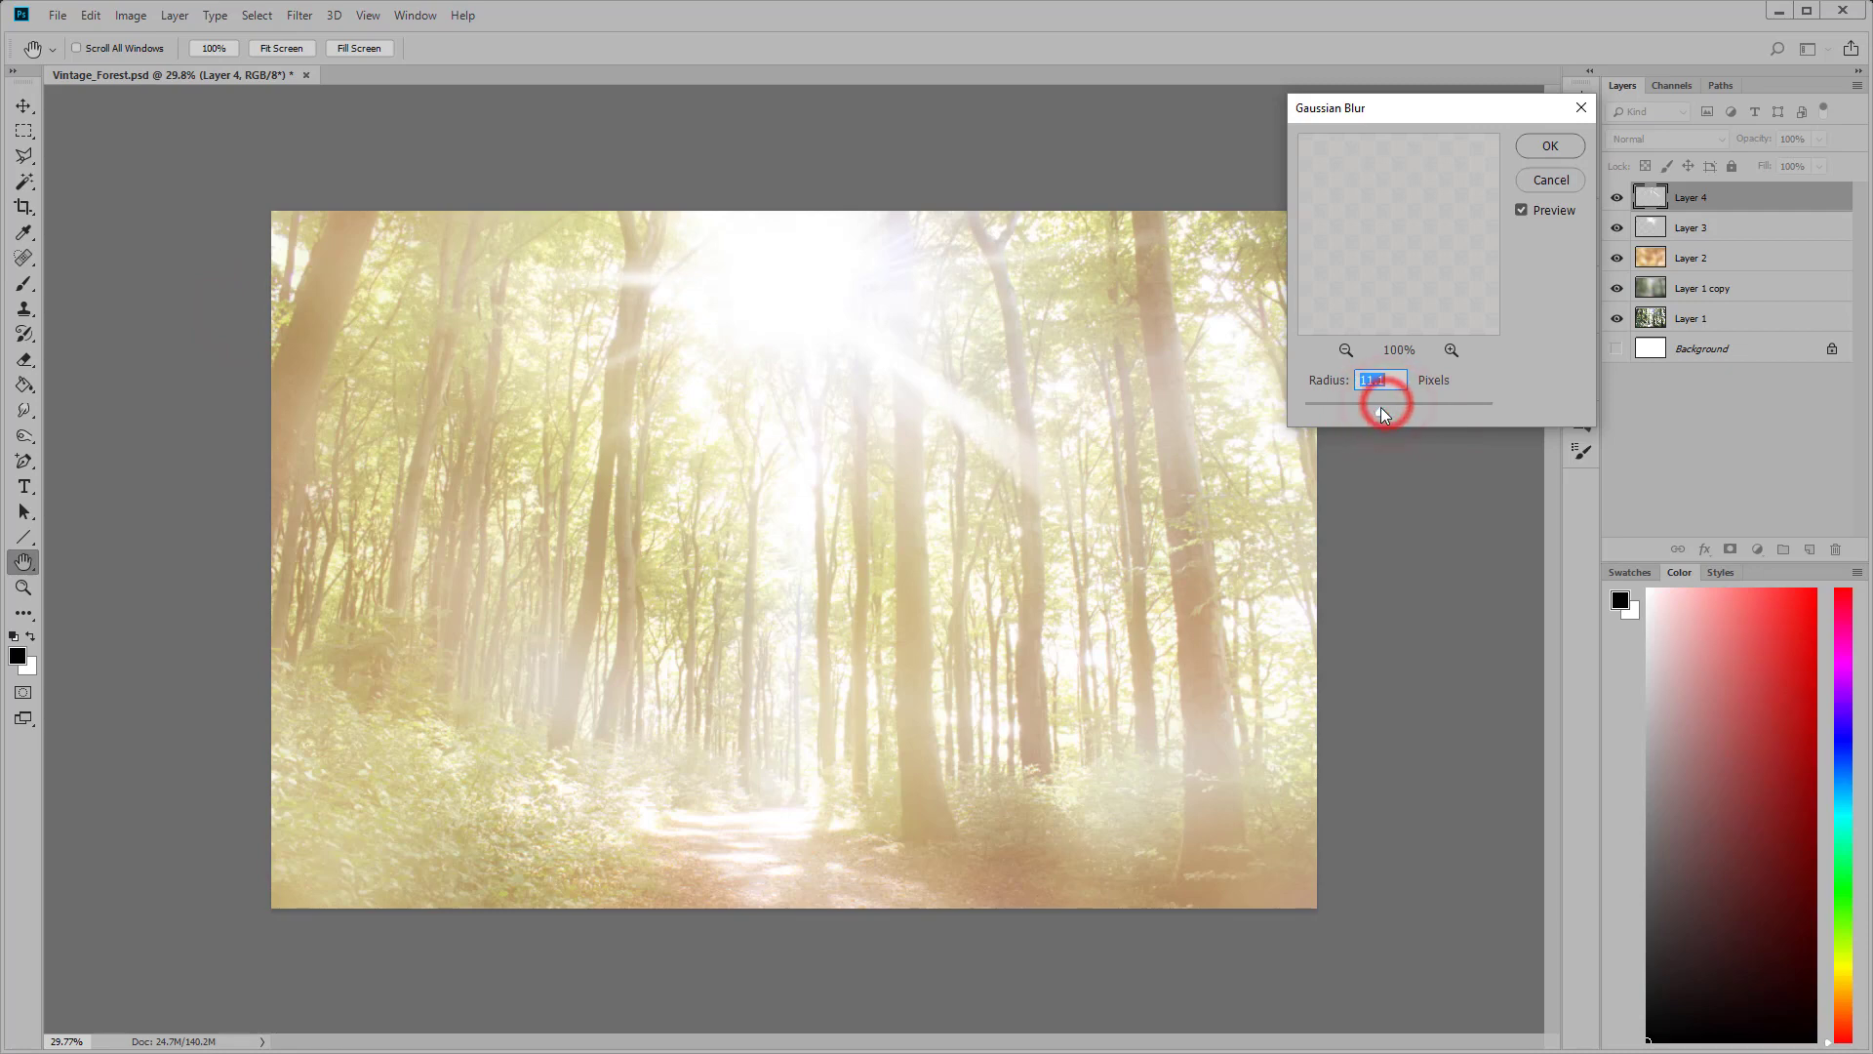
click(1691, 258)
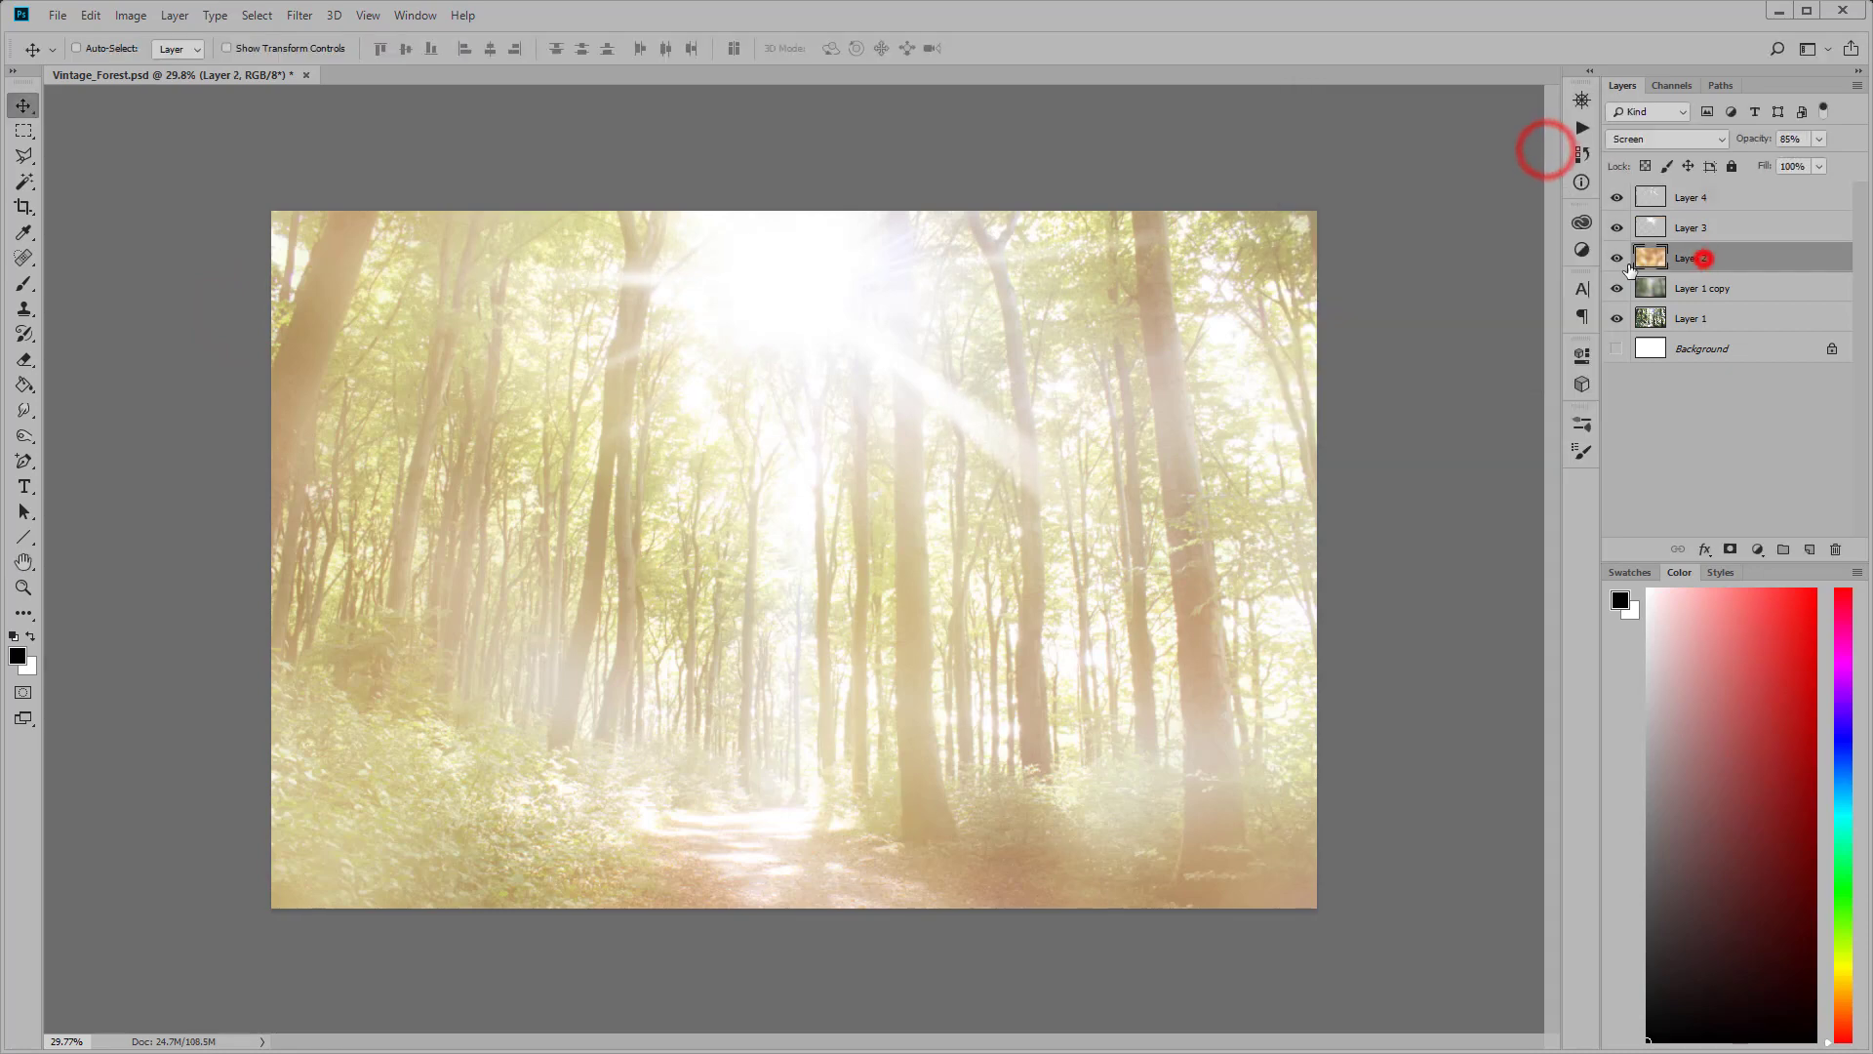
click(1617, 258)
click(1643, 139)
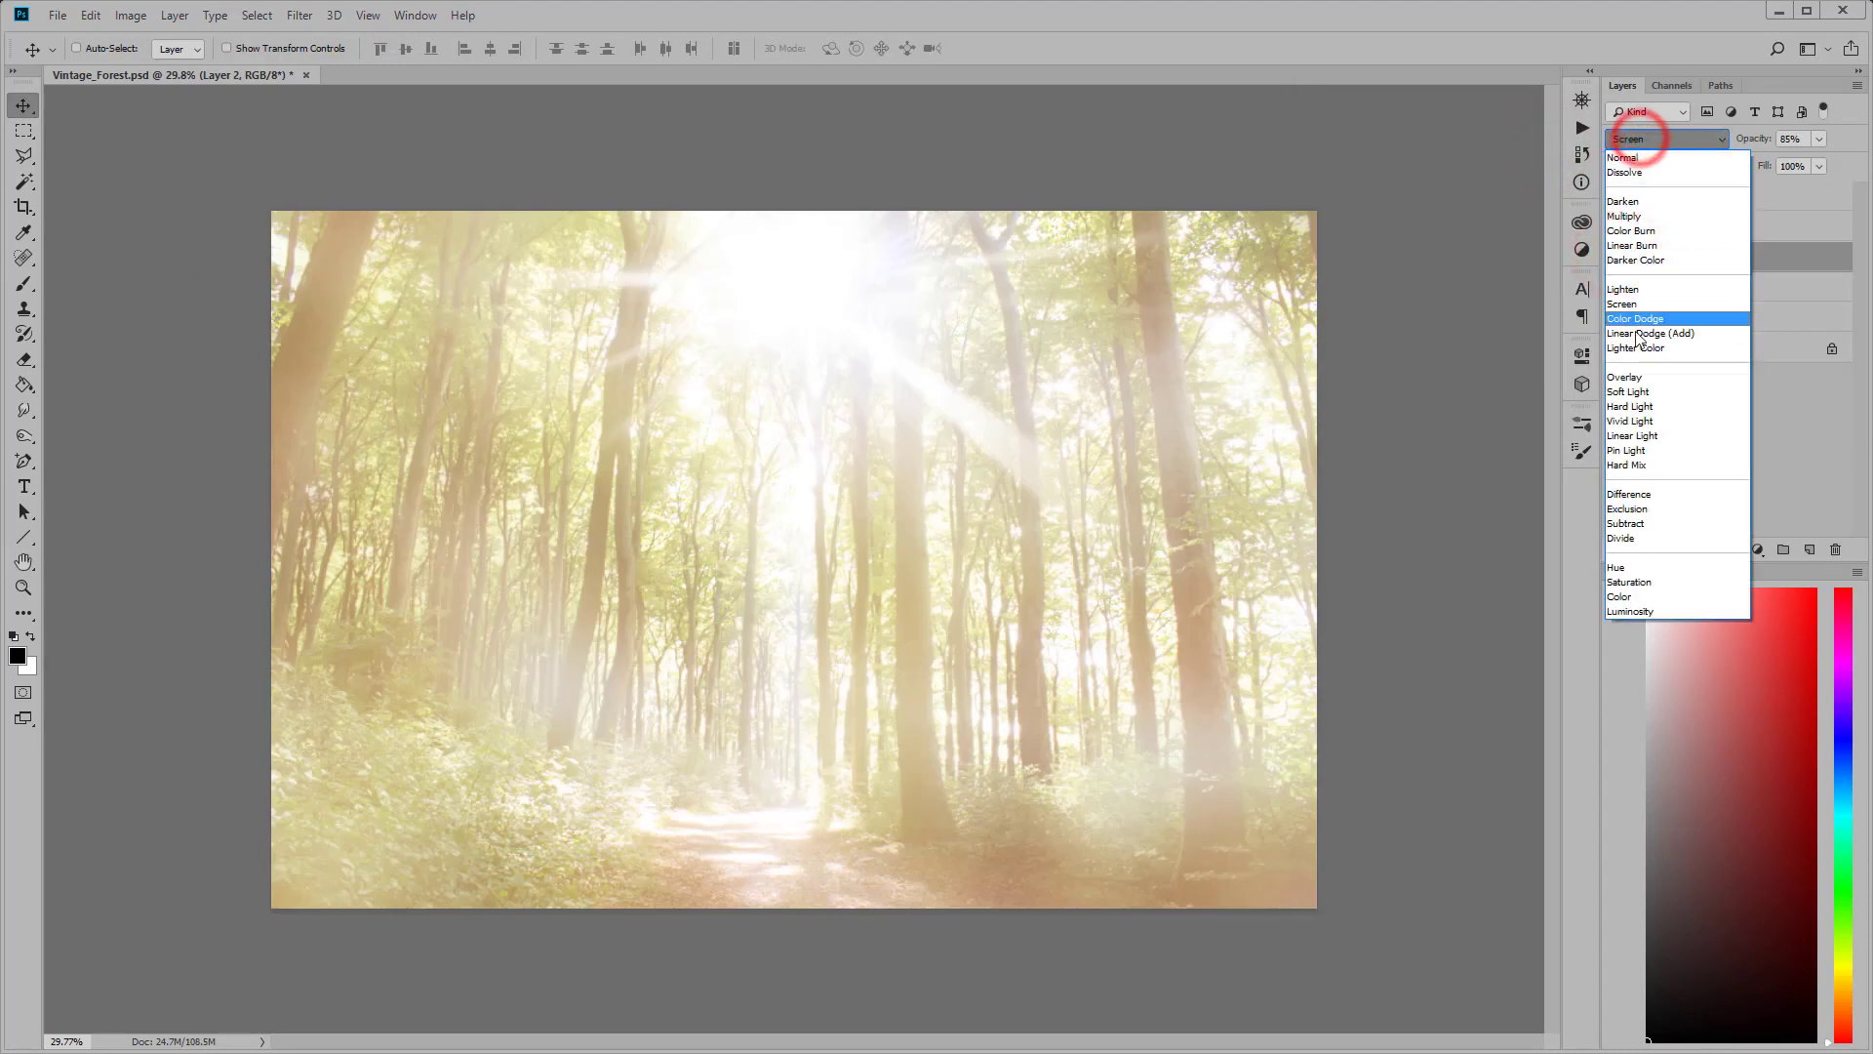
Step: Switch the orange haze Layer 2 to Hard Light and raise its Levels midtone to 1.39
click(1636, 406)
click(1649, 261)
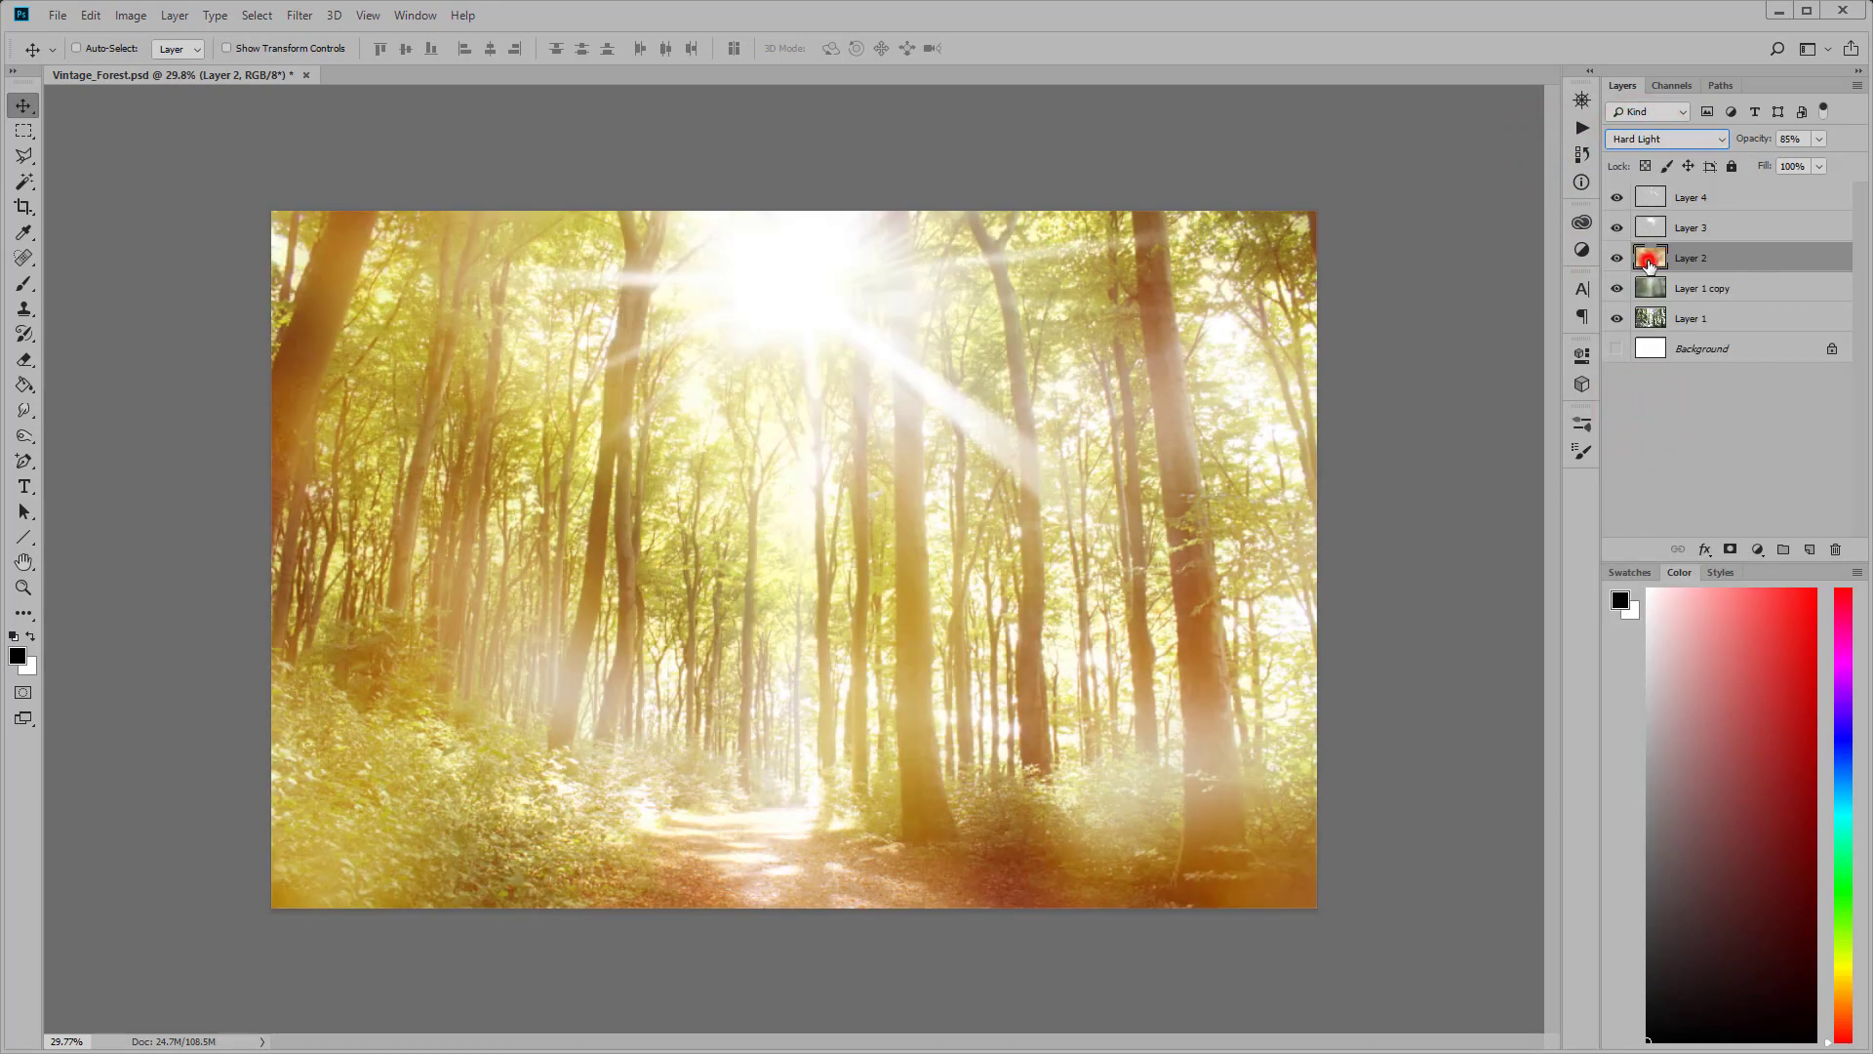
click(90, 15)
mouse_move(161, 66)
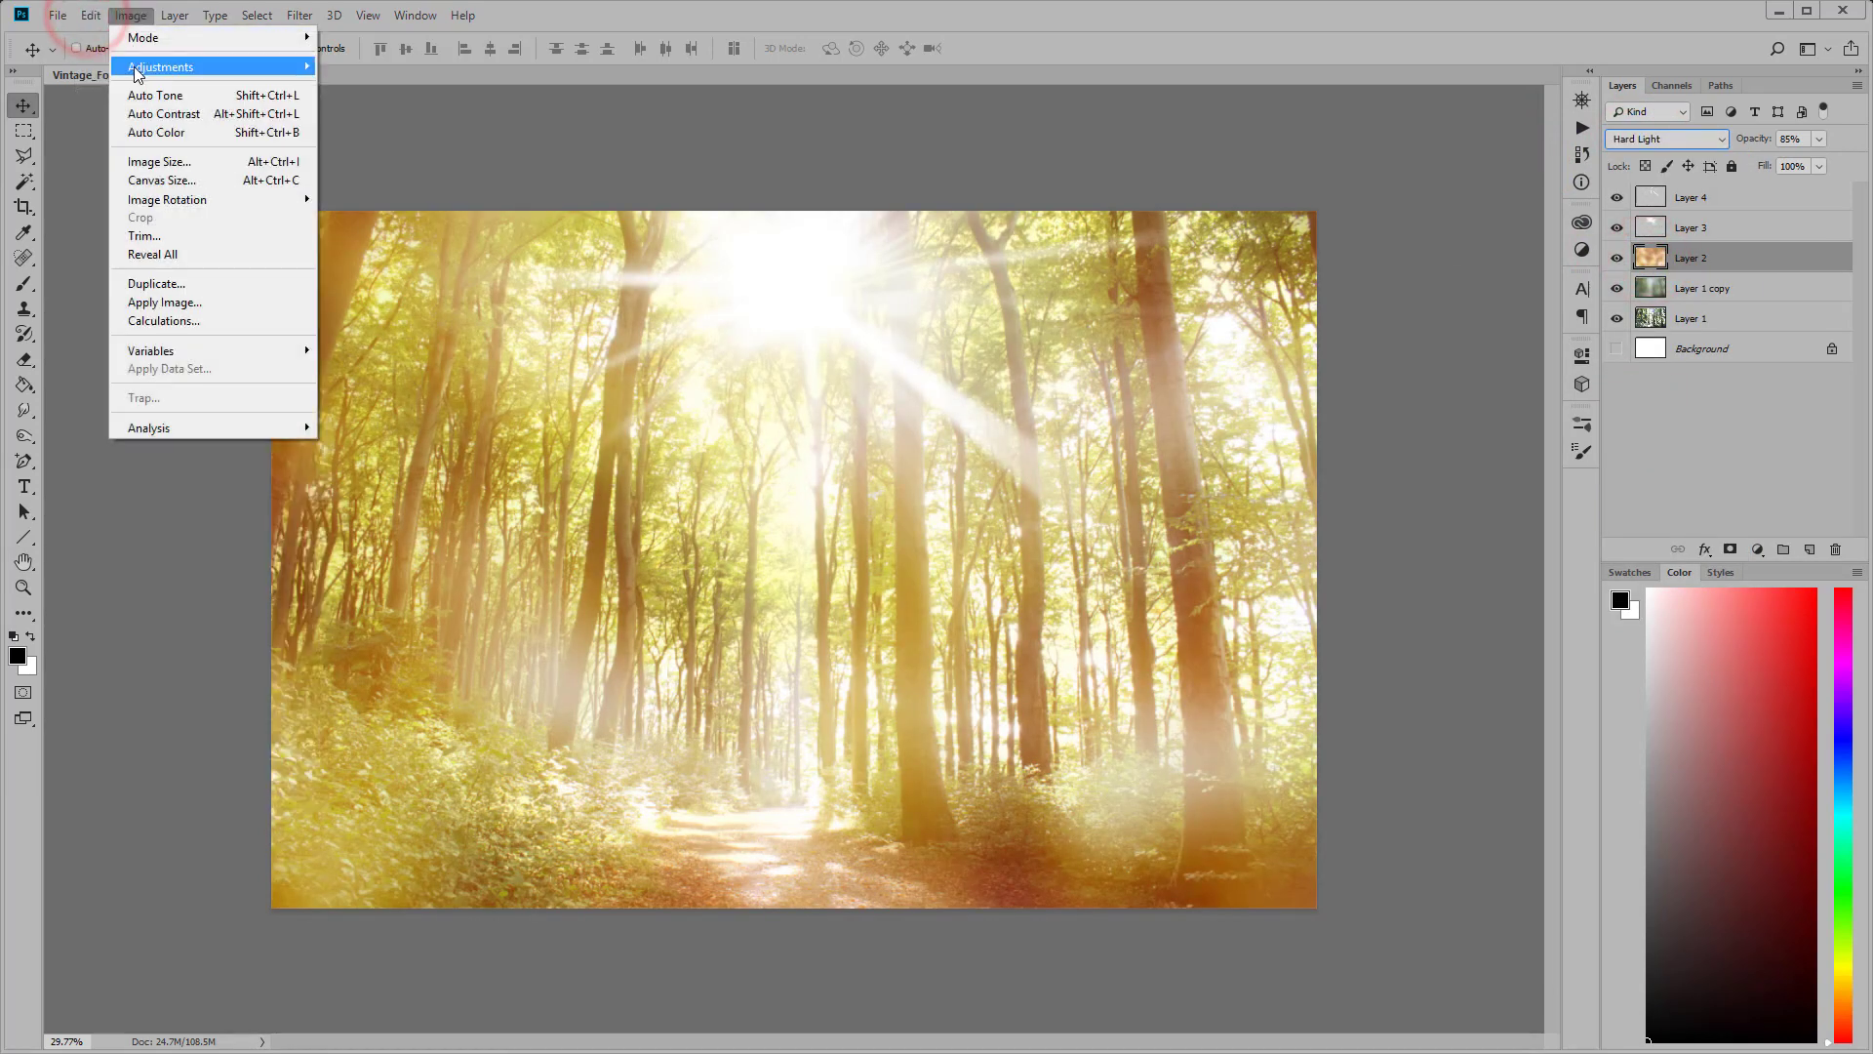
click(379, 84)
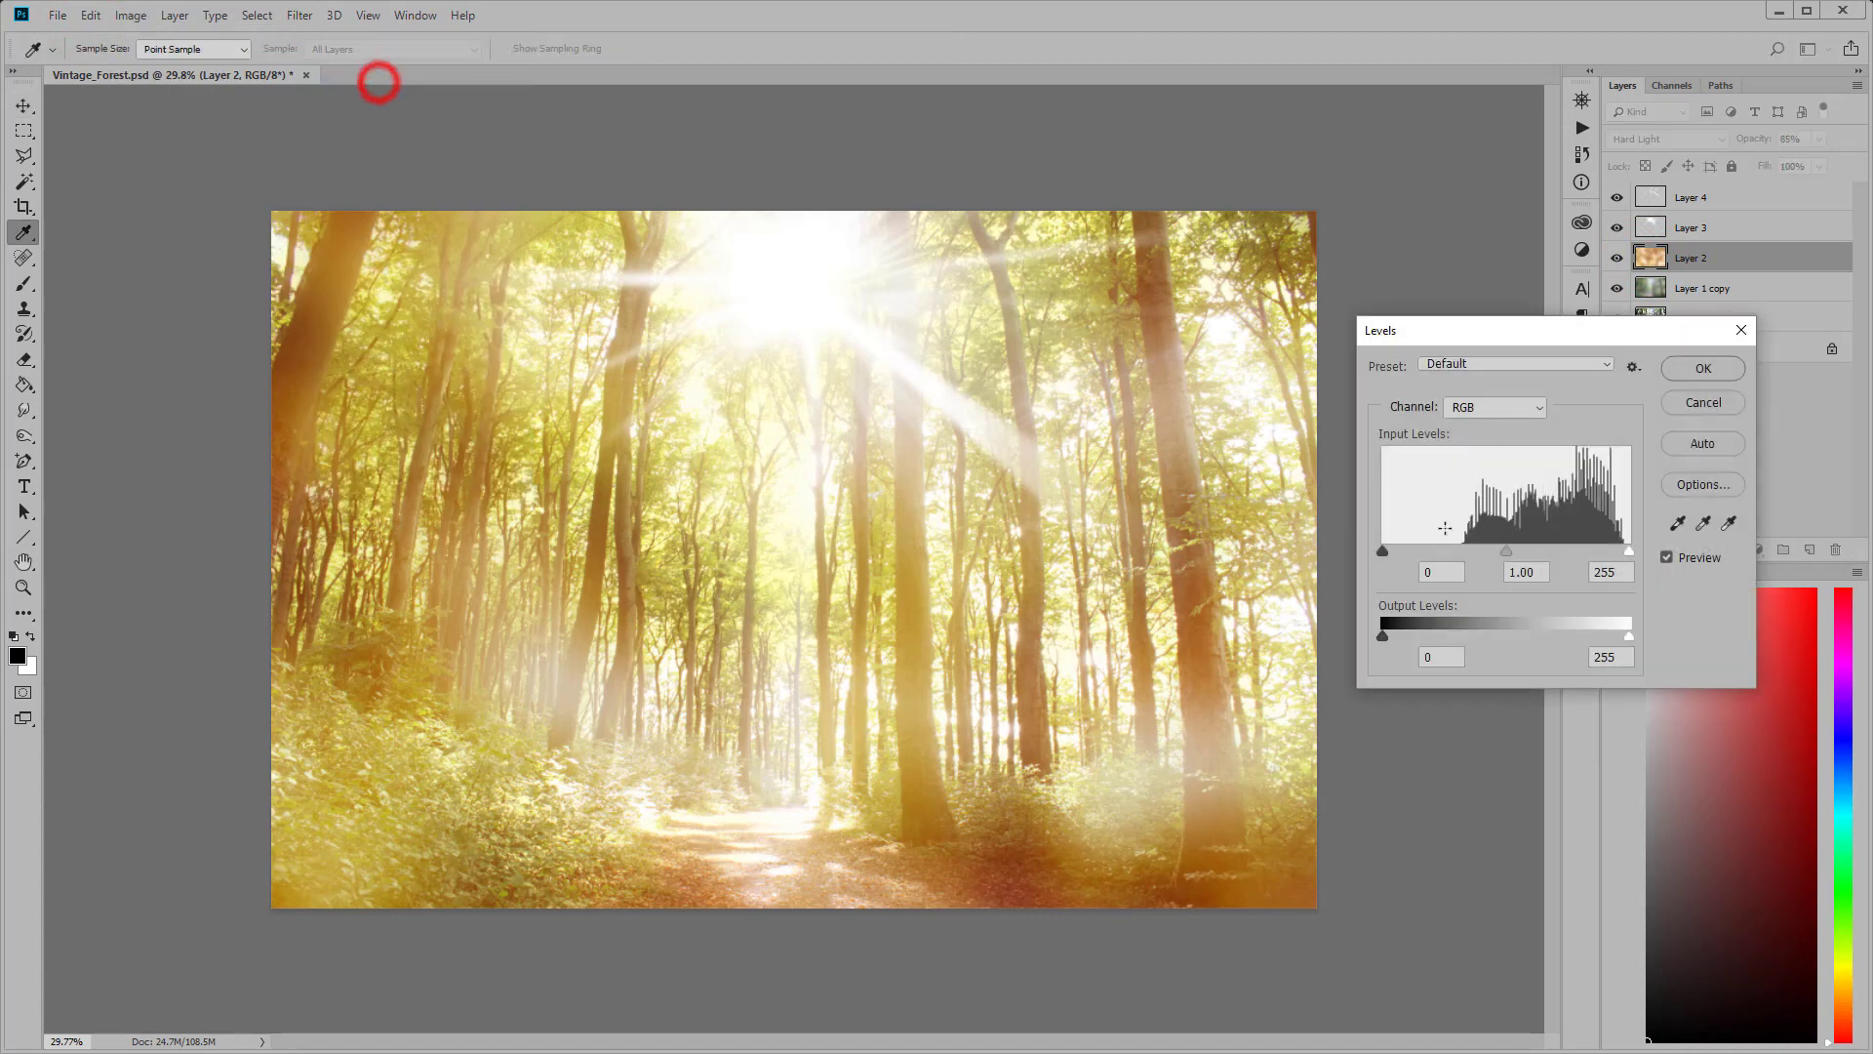
drag(1507, 551, 1478, 551)
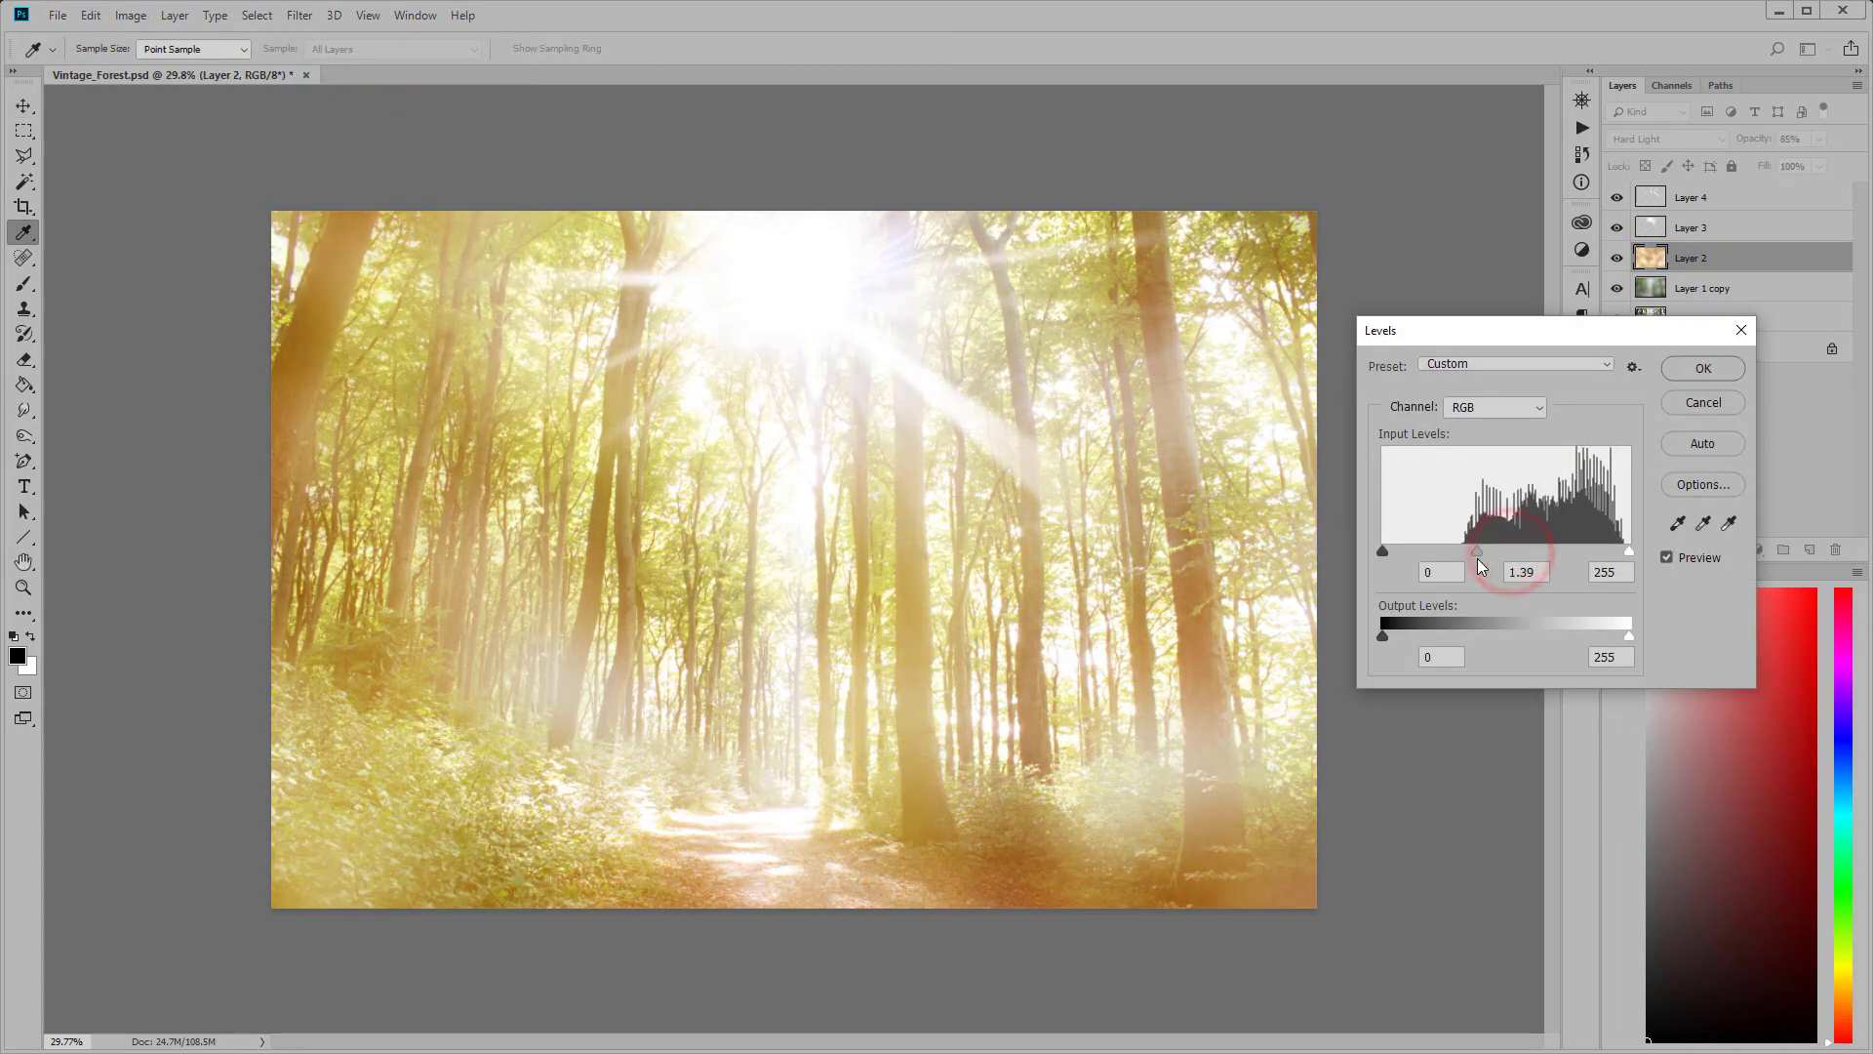
click(1693, 370)
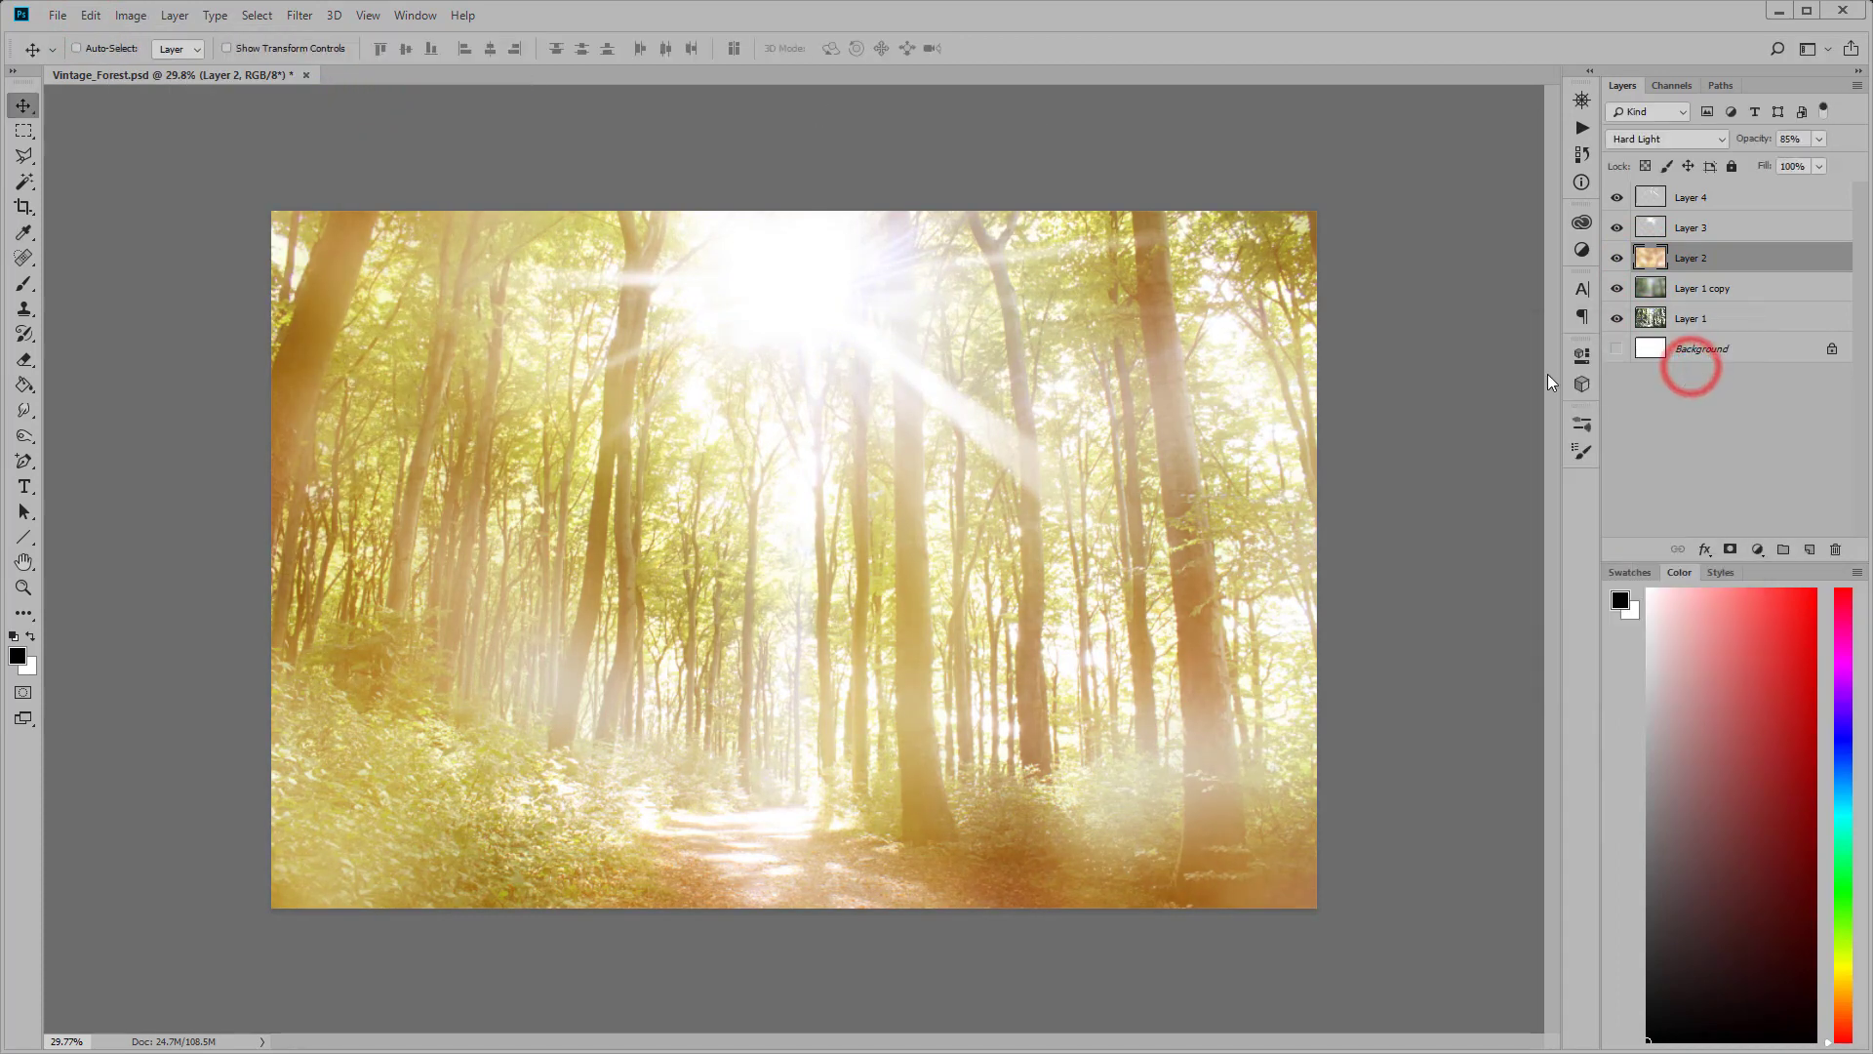
Step: On a new layer, fill an oval selection over the photo centre with white
click(66, 149)
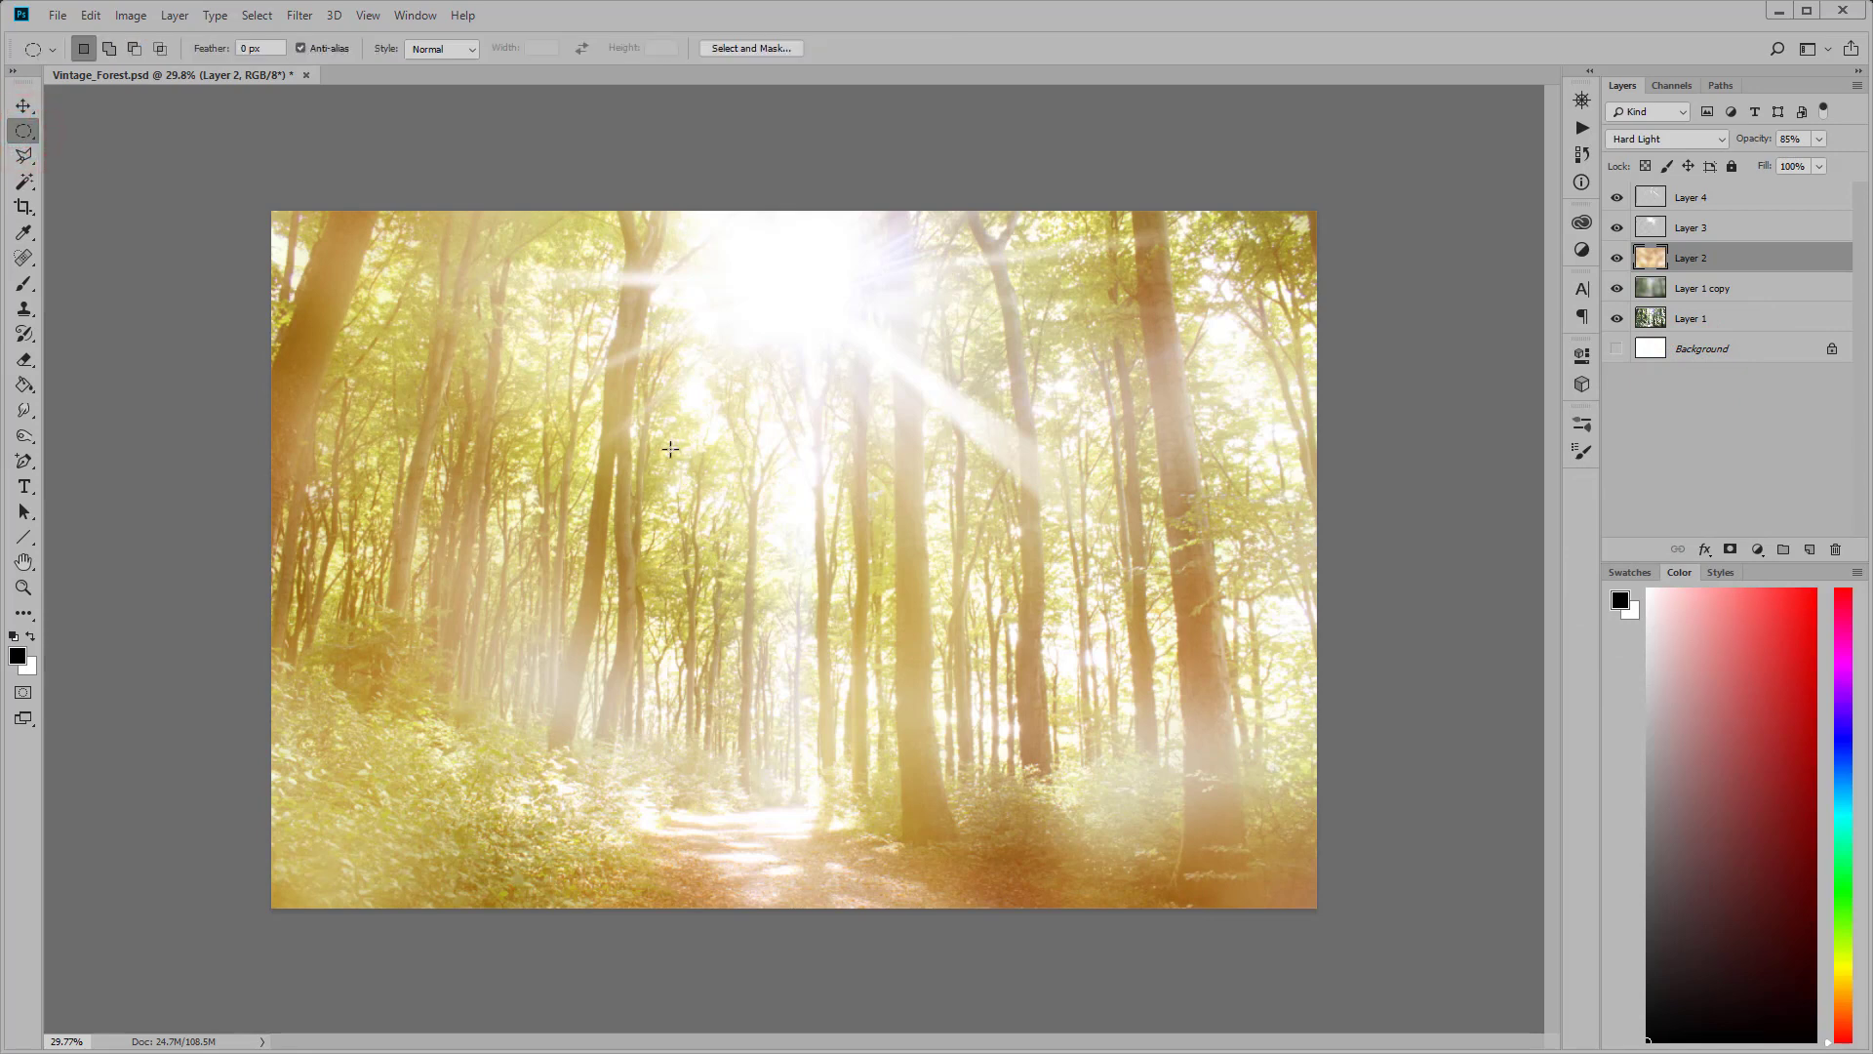
click(1808, 551)
mouse_move(579, 434)
mouse_down()
mouse_move(1012, 717)
mouse_move(1024, 682)
mouse_up()
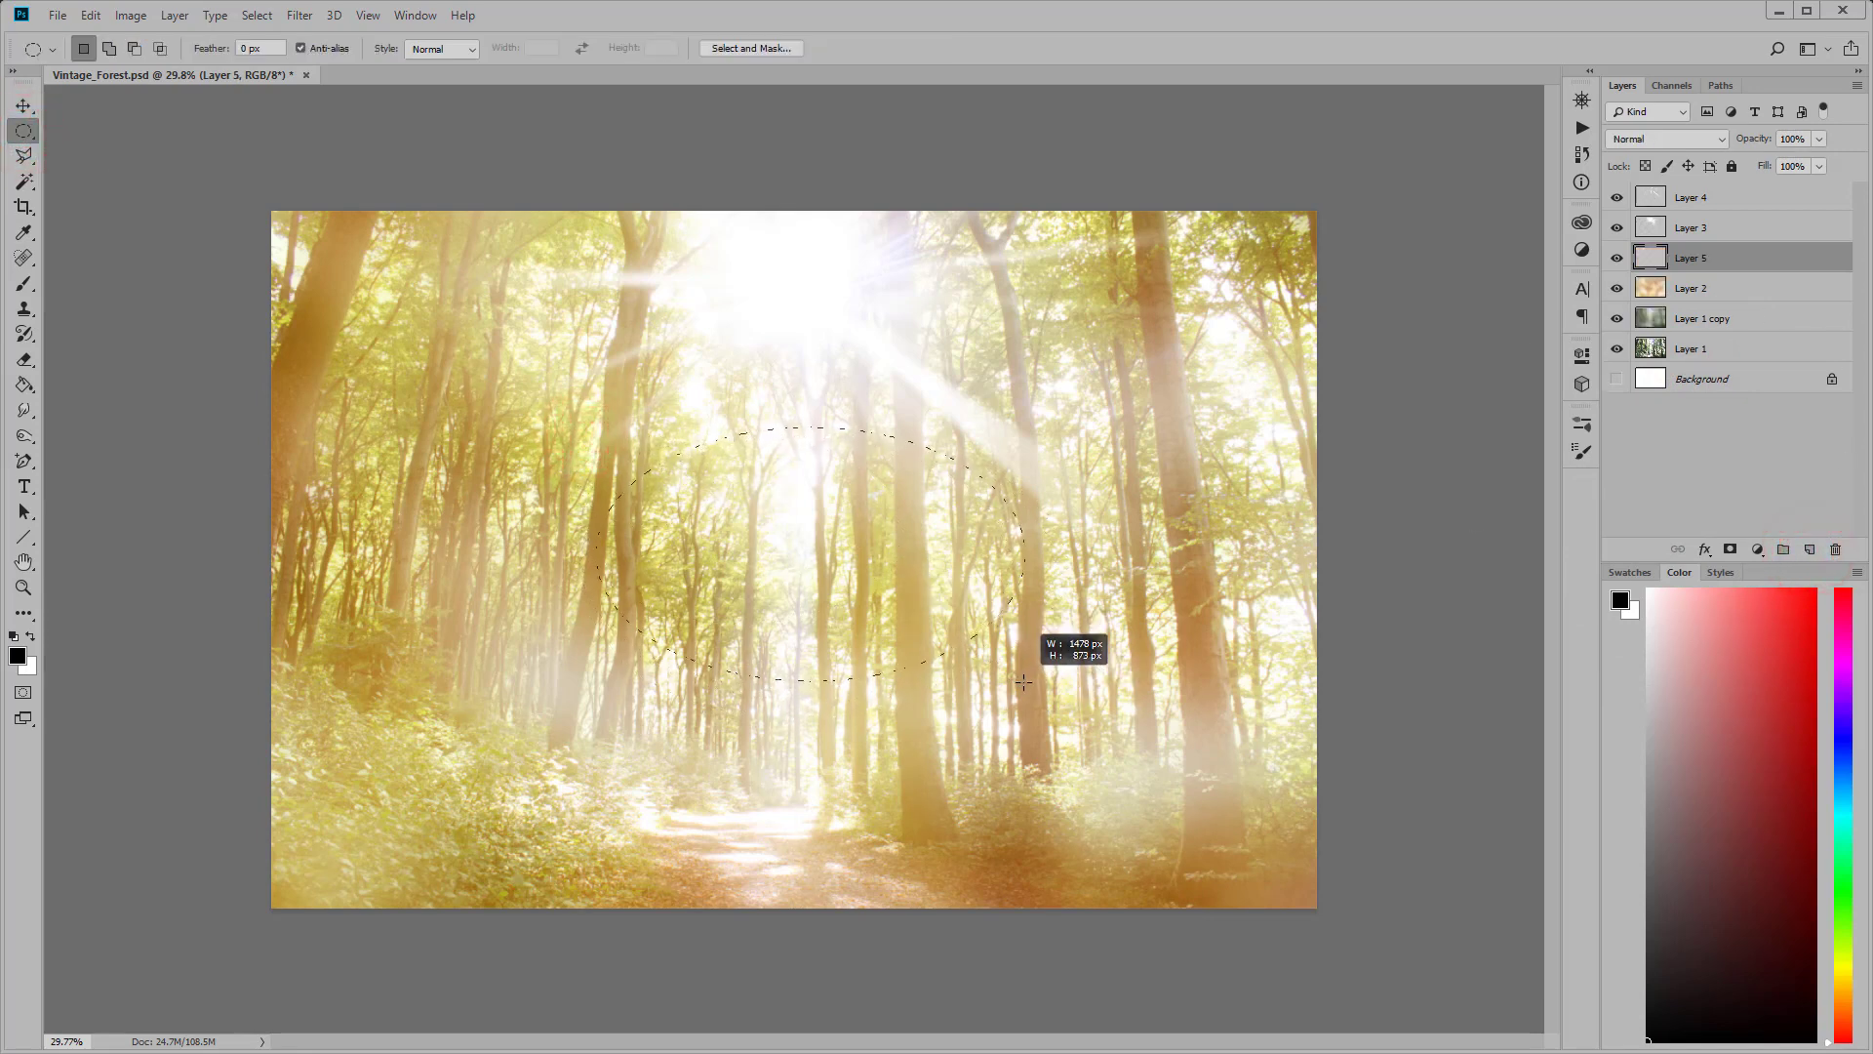
click(90, 16)
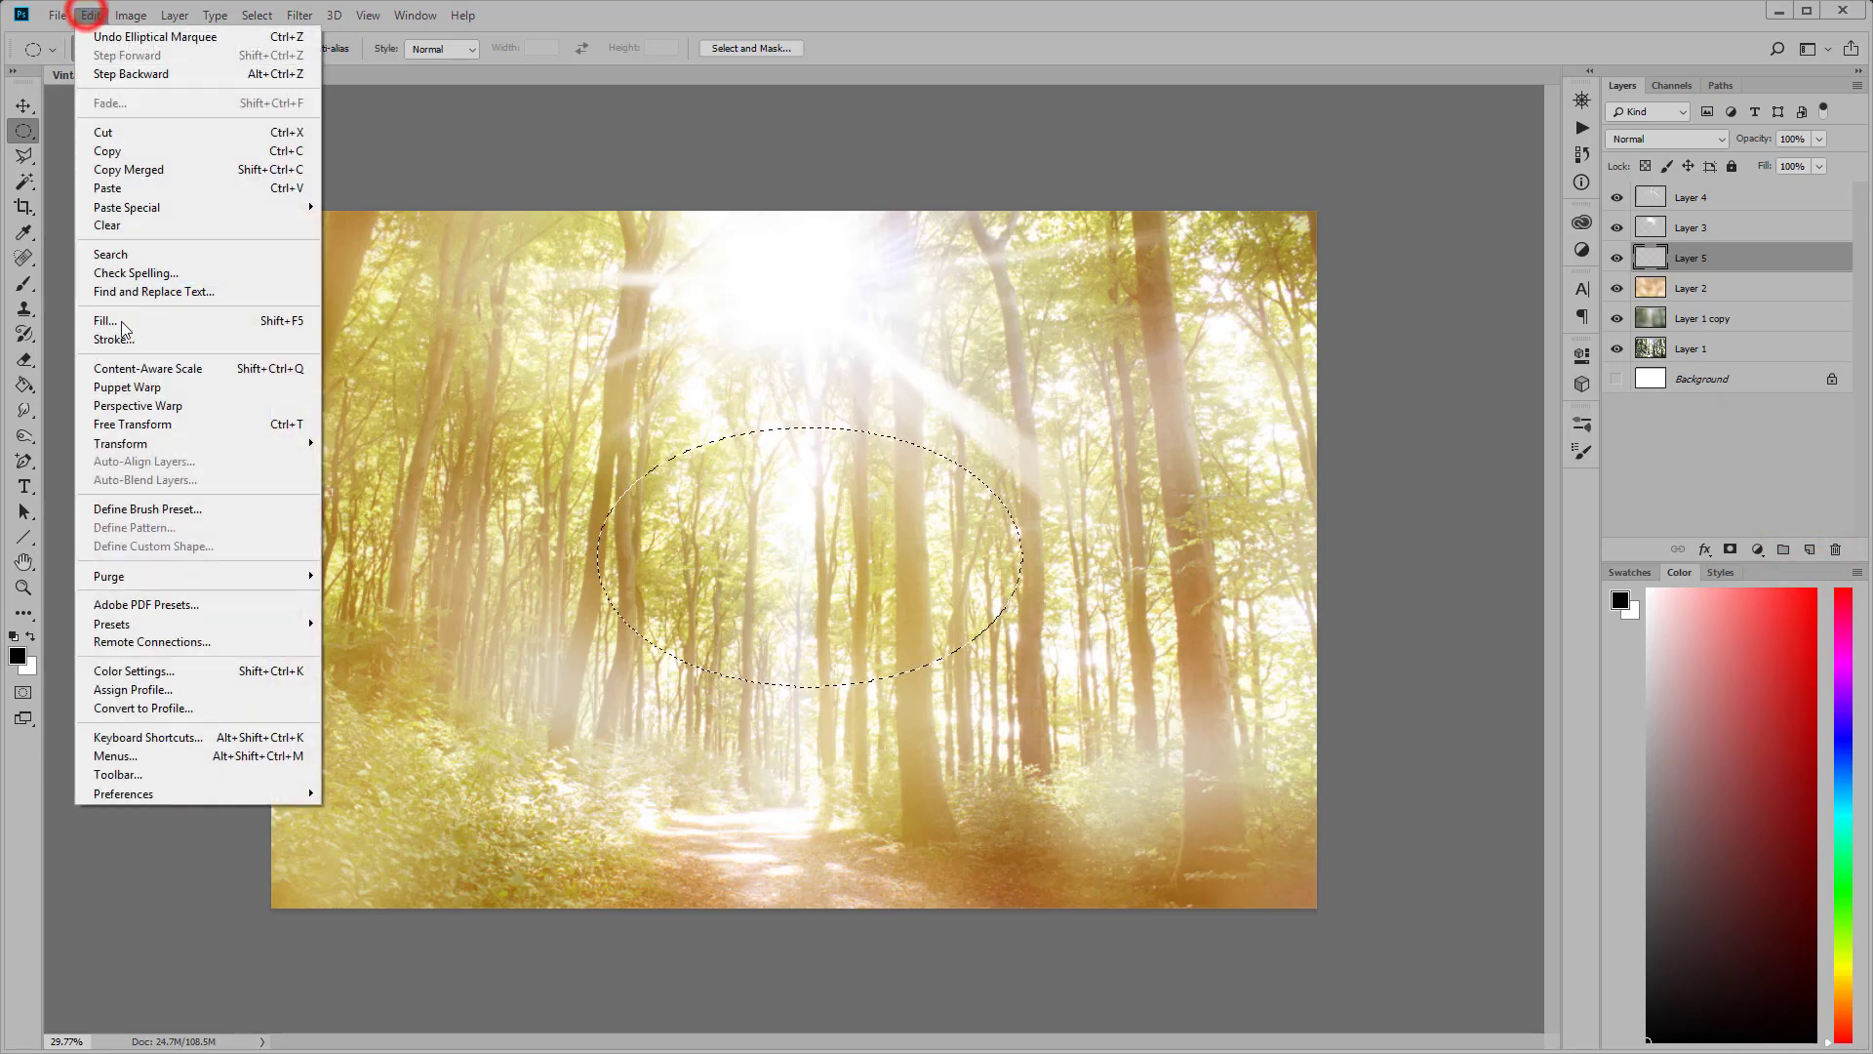
click(119, 320)
click(1153, 208)
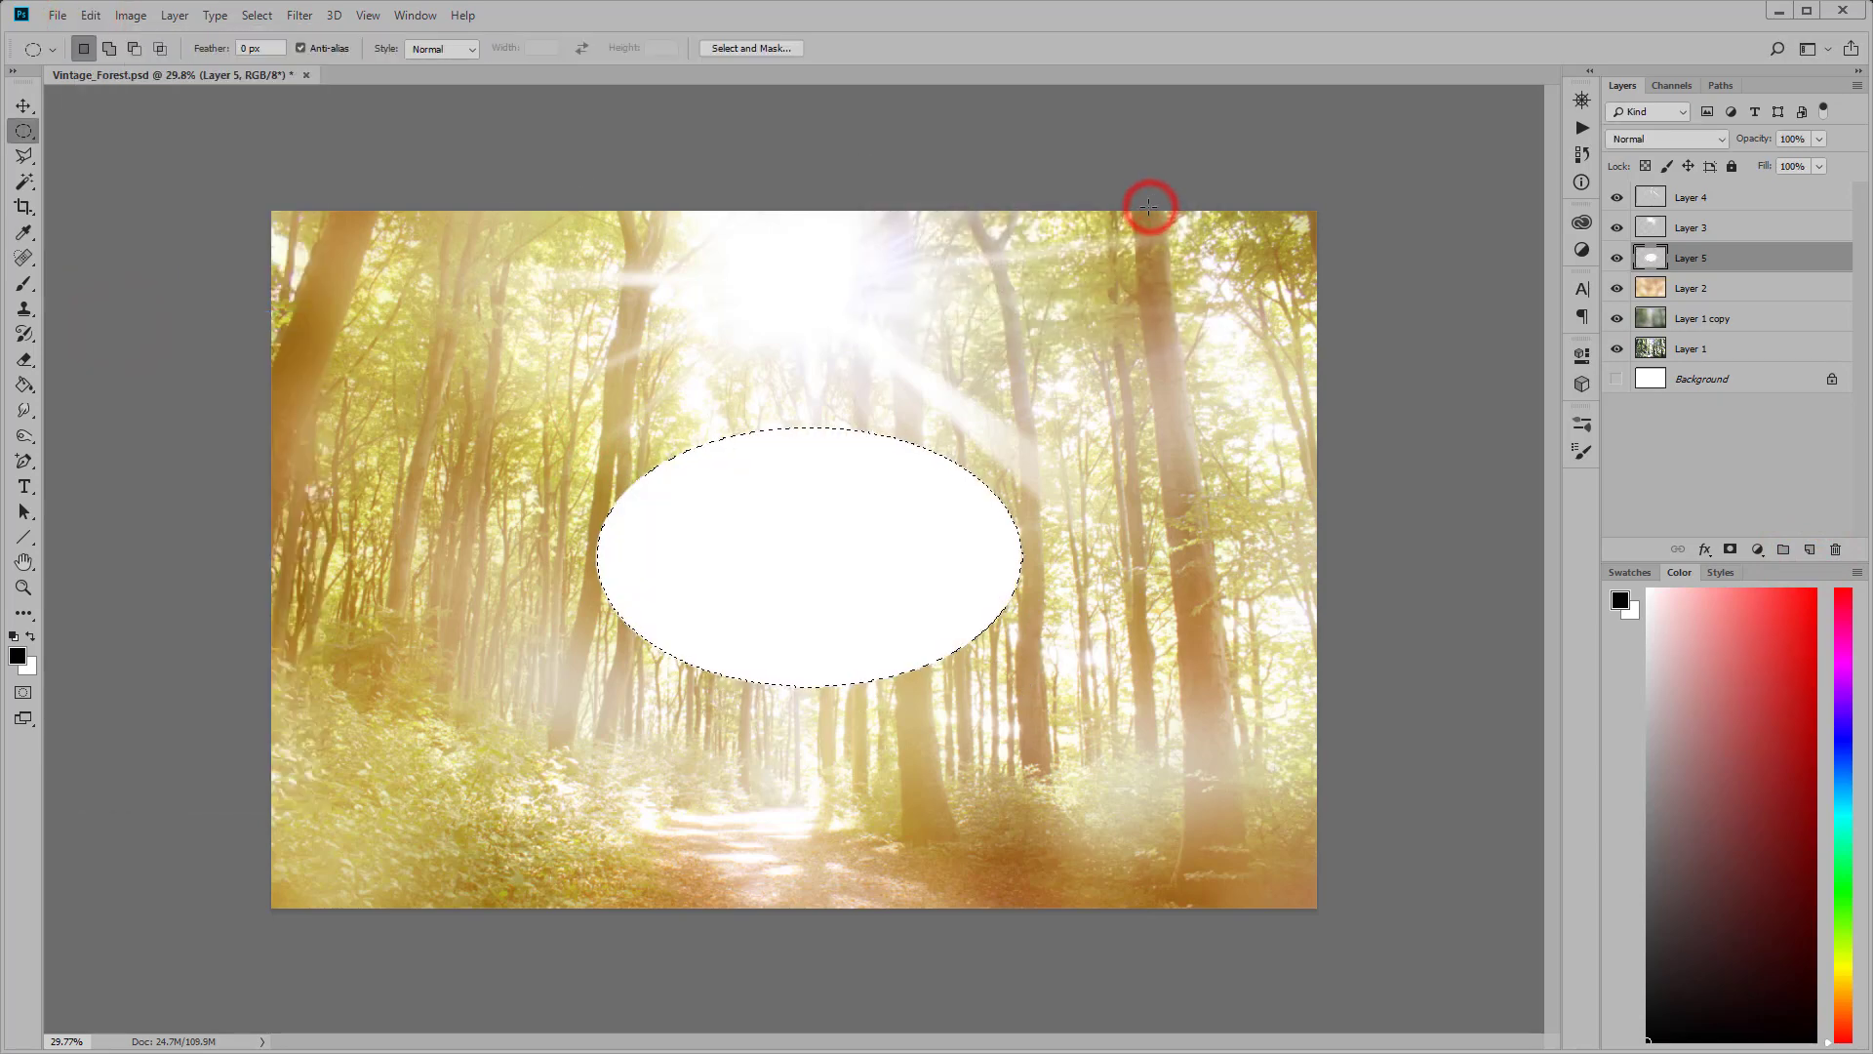
Step: Centre the white ellipse vertically and horizontally on the canvas
click(256, 16)
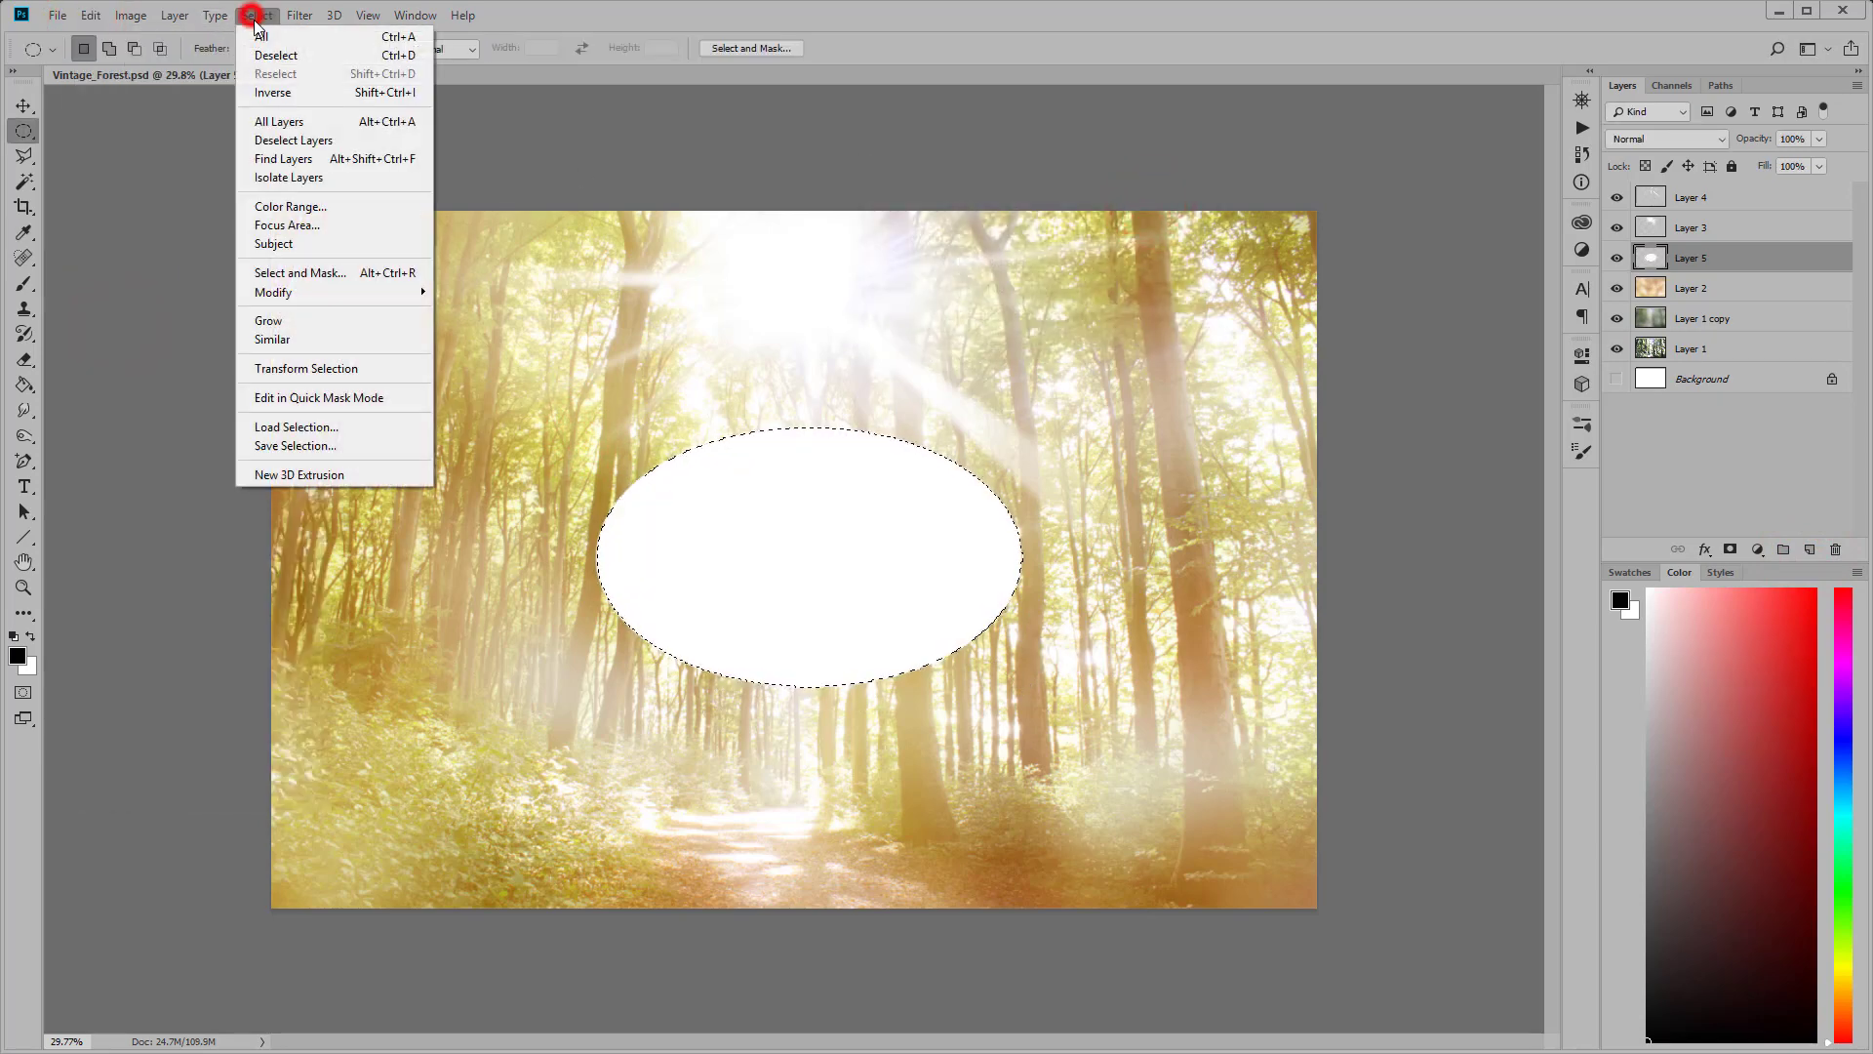
click(23, 106)
click(405, 49)
click(490, 48)
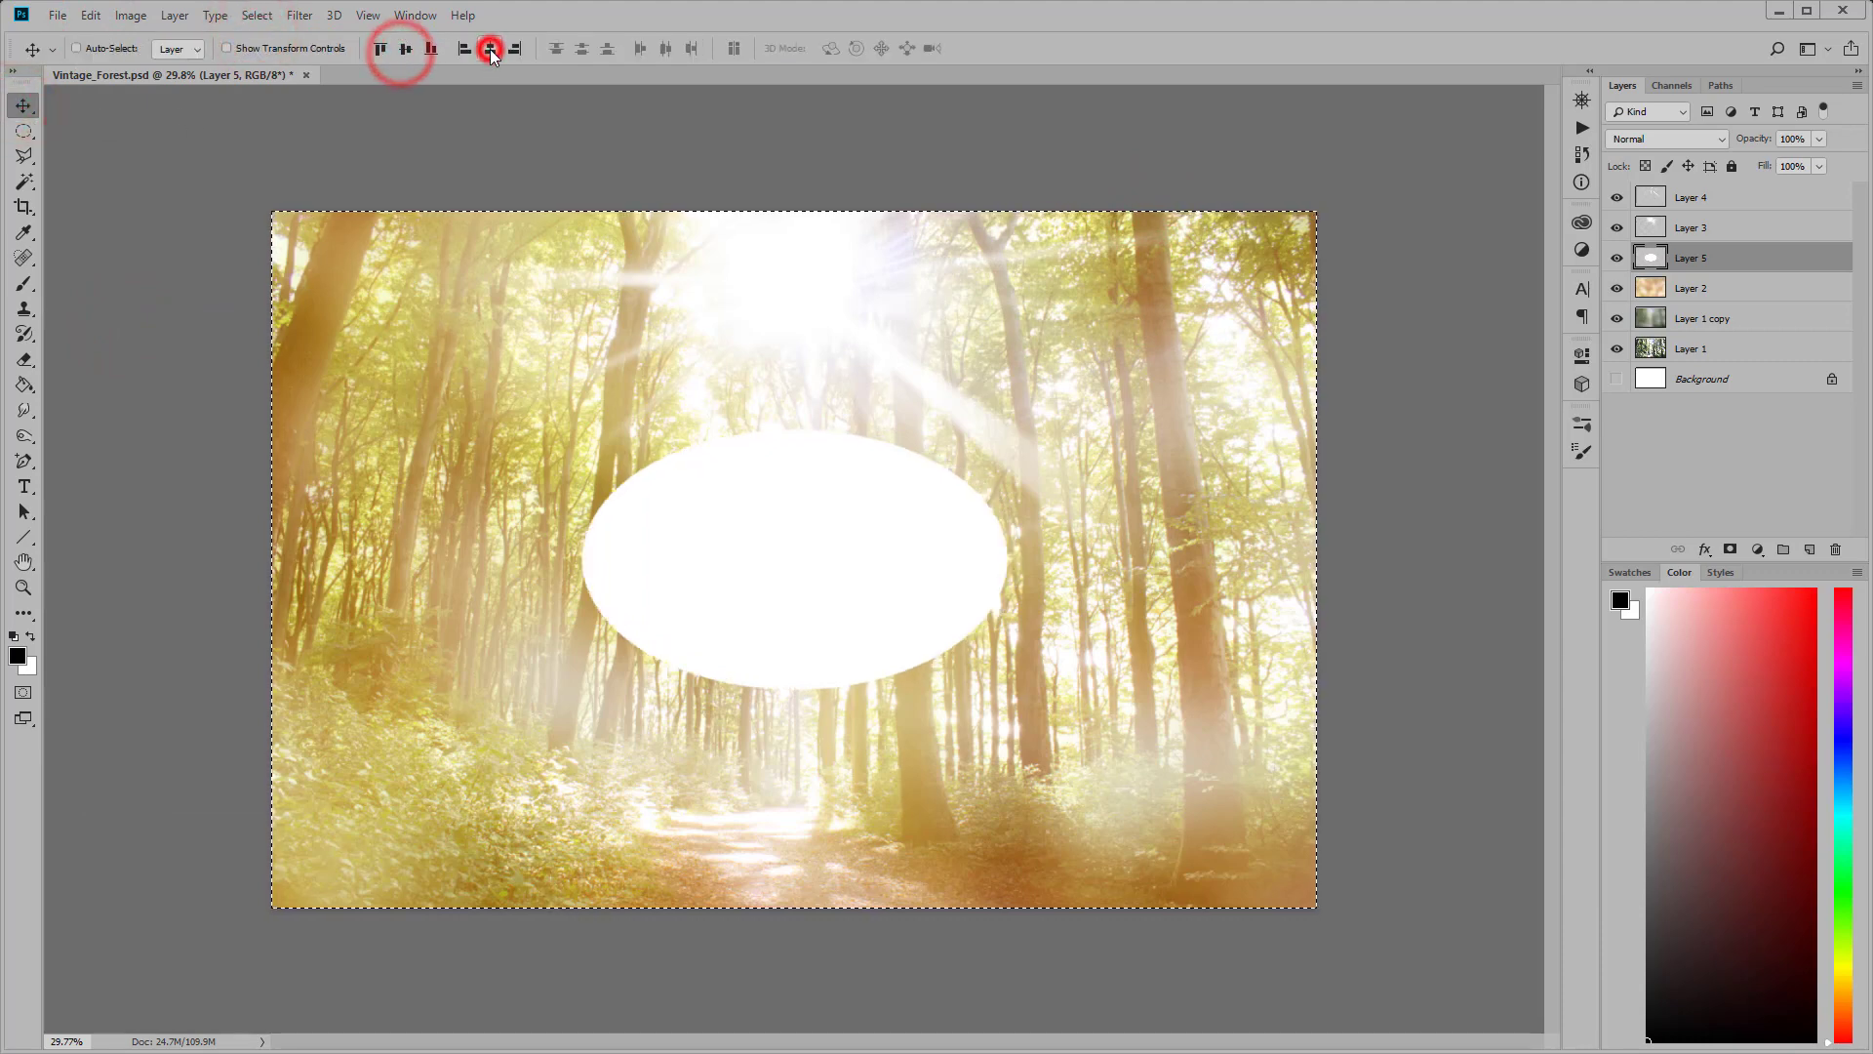
click(257, 16)
Step: Soften the ellipse with a large Gaussian Blur of about 164.7 px
click(297, 15)
mouse_move(310, 237)
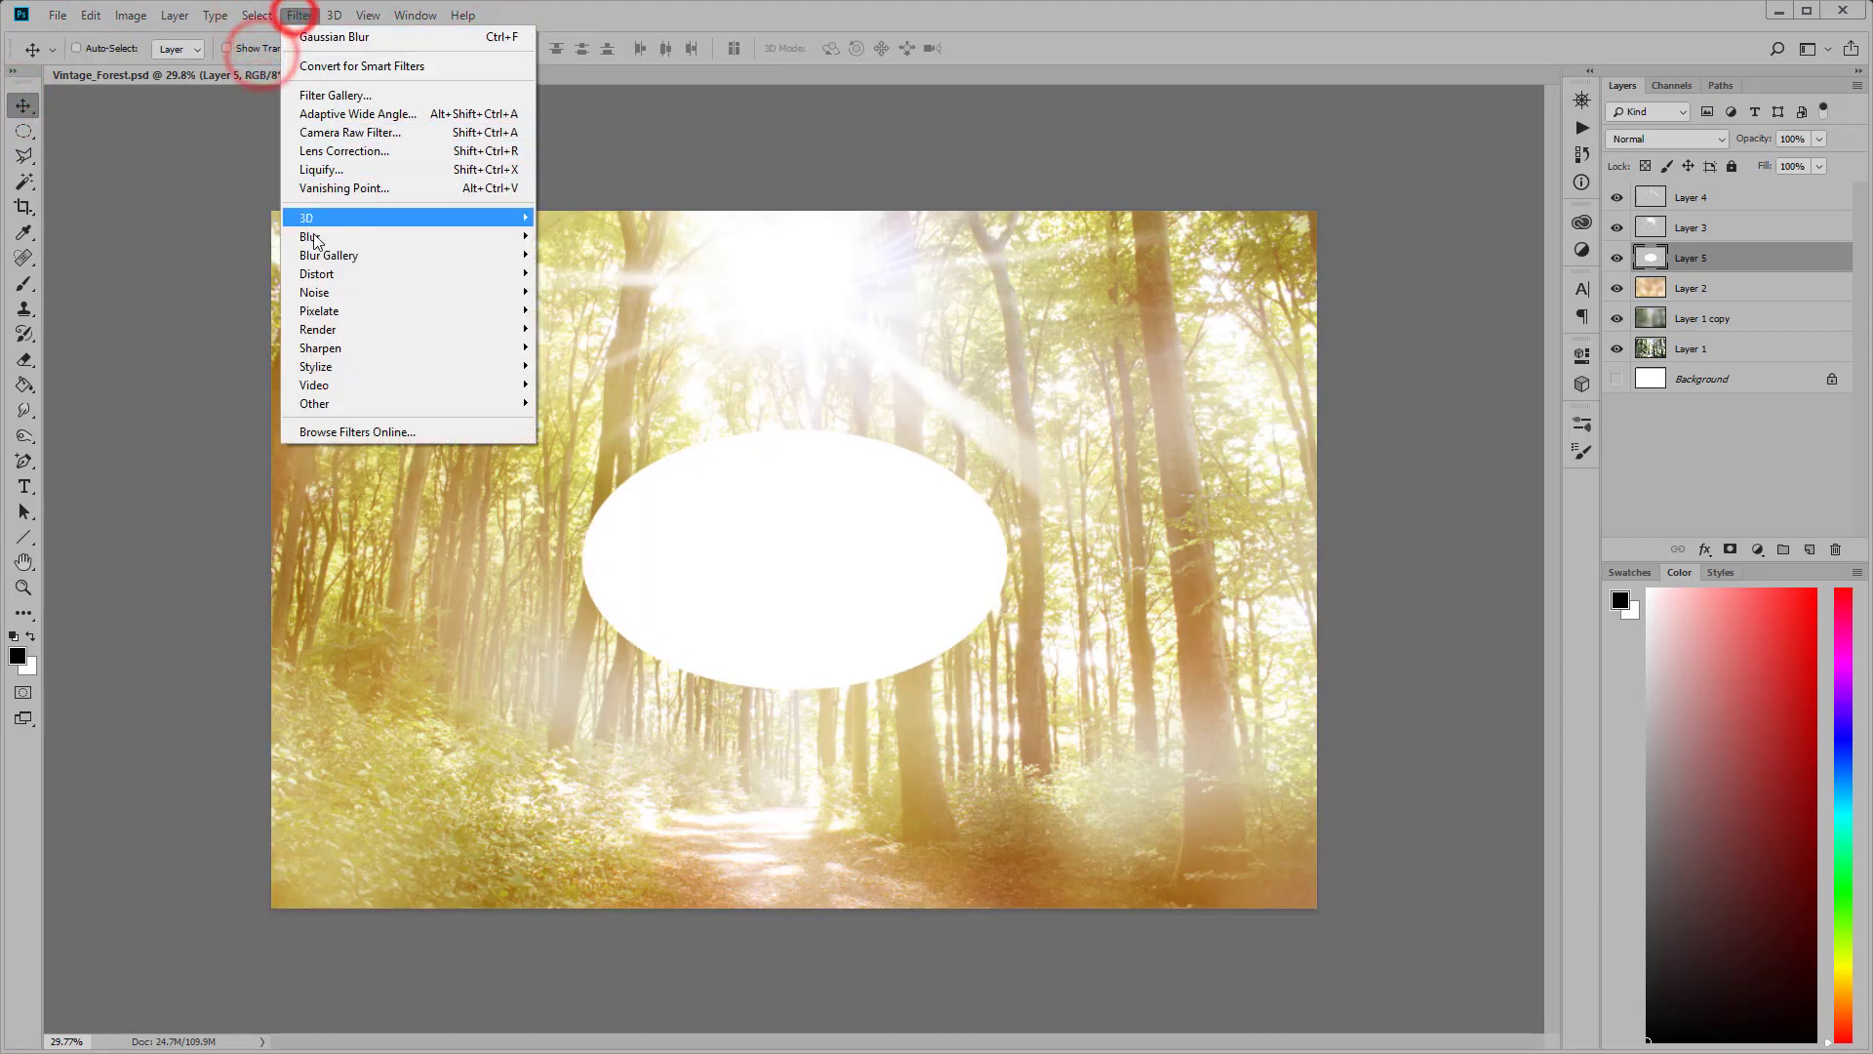
click(229, 311)
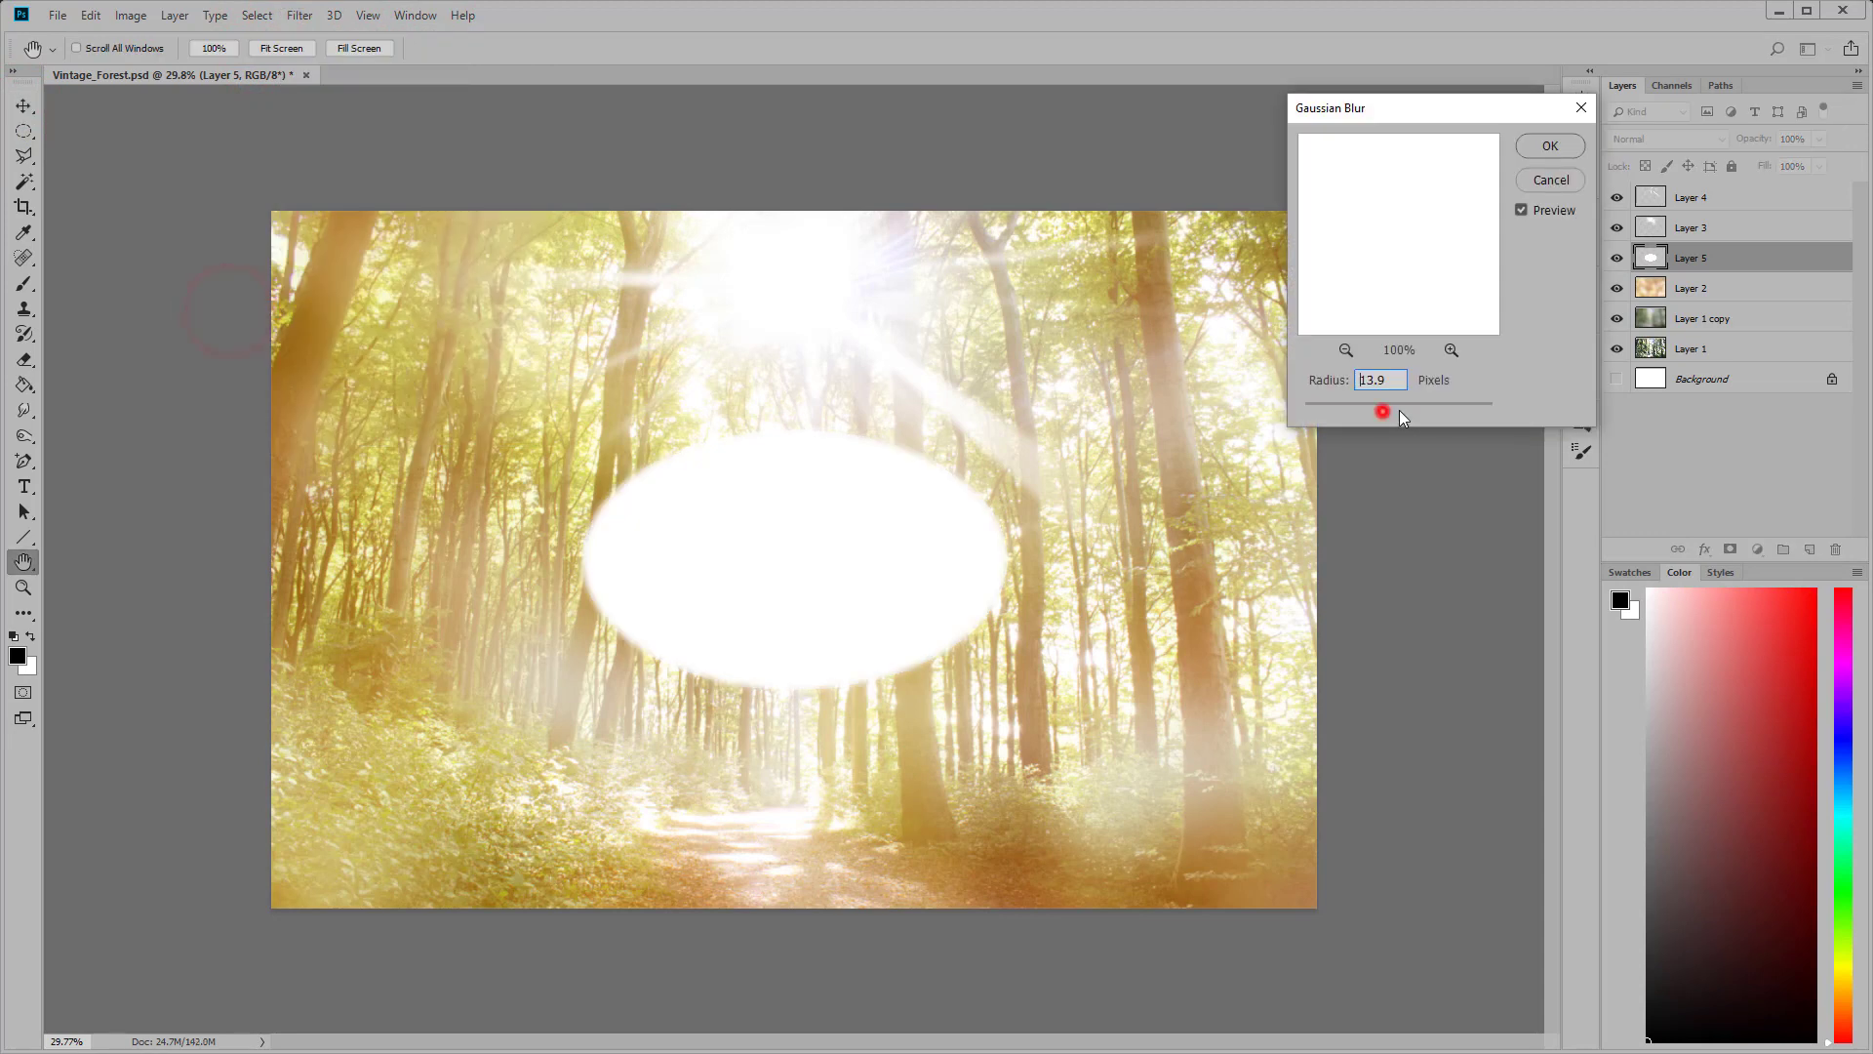
drag(1401, 410, 1450, 410)
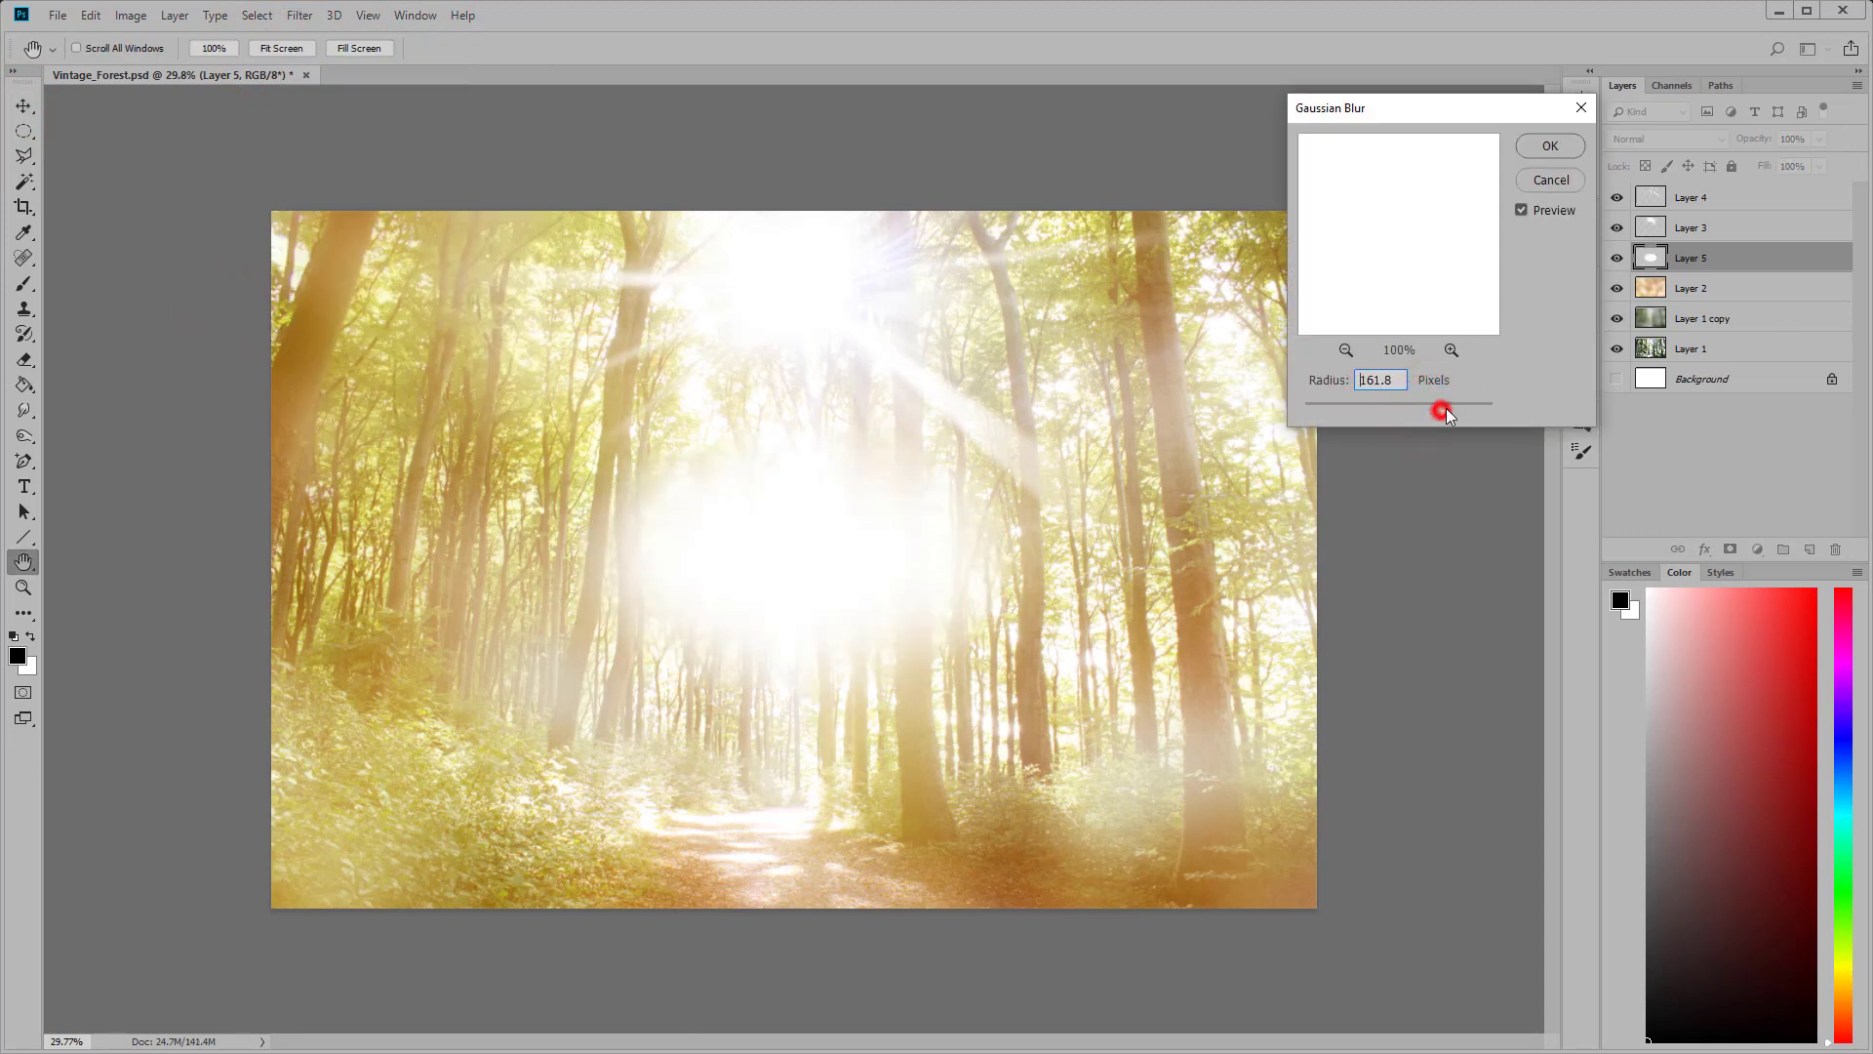
click(1548, 146)
click(90, 16)
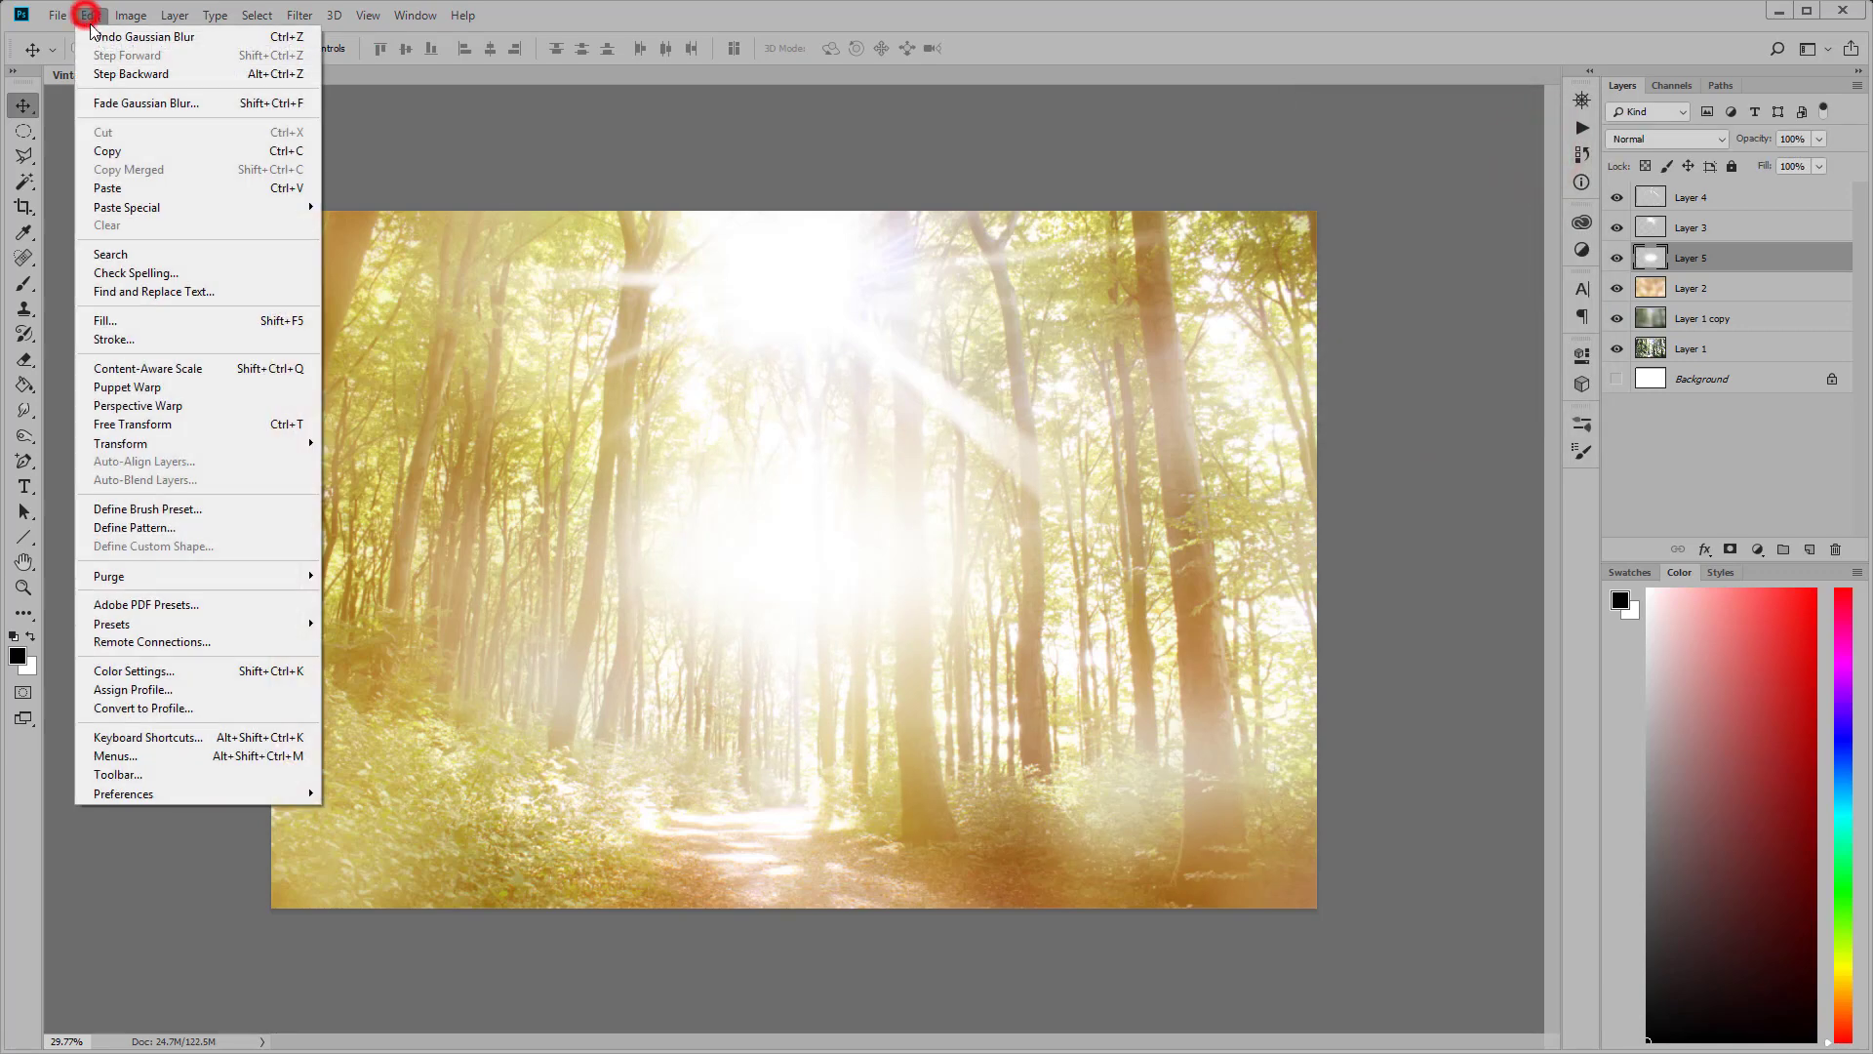
Step: Enlarge the glow proportionally to about 124% with Free Transform
click(118, 423)
click(349, 49)
drag(371, 49, 471, 28)
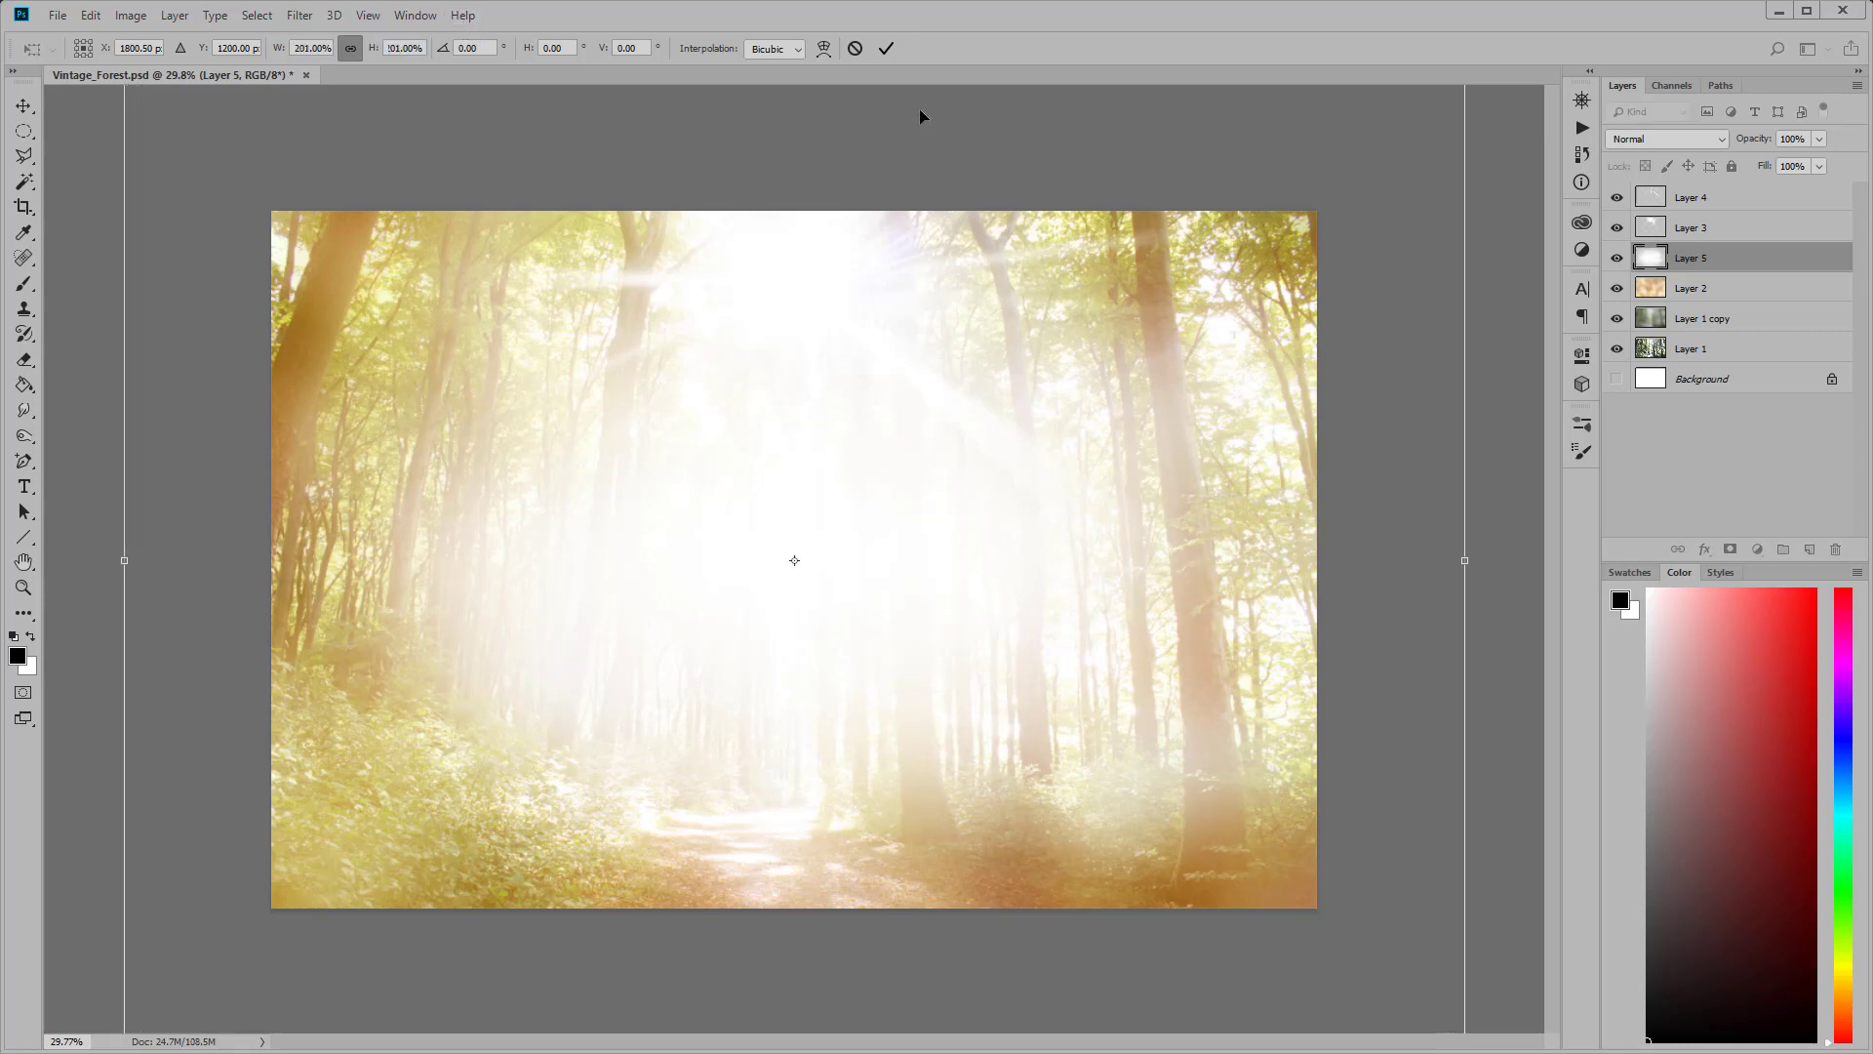
click(887, 48)
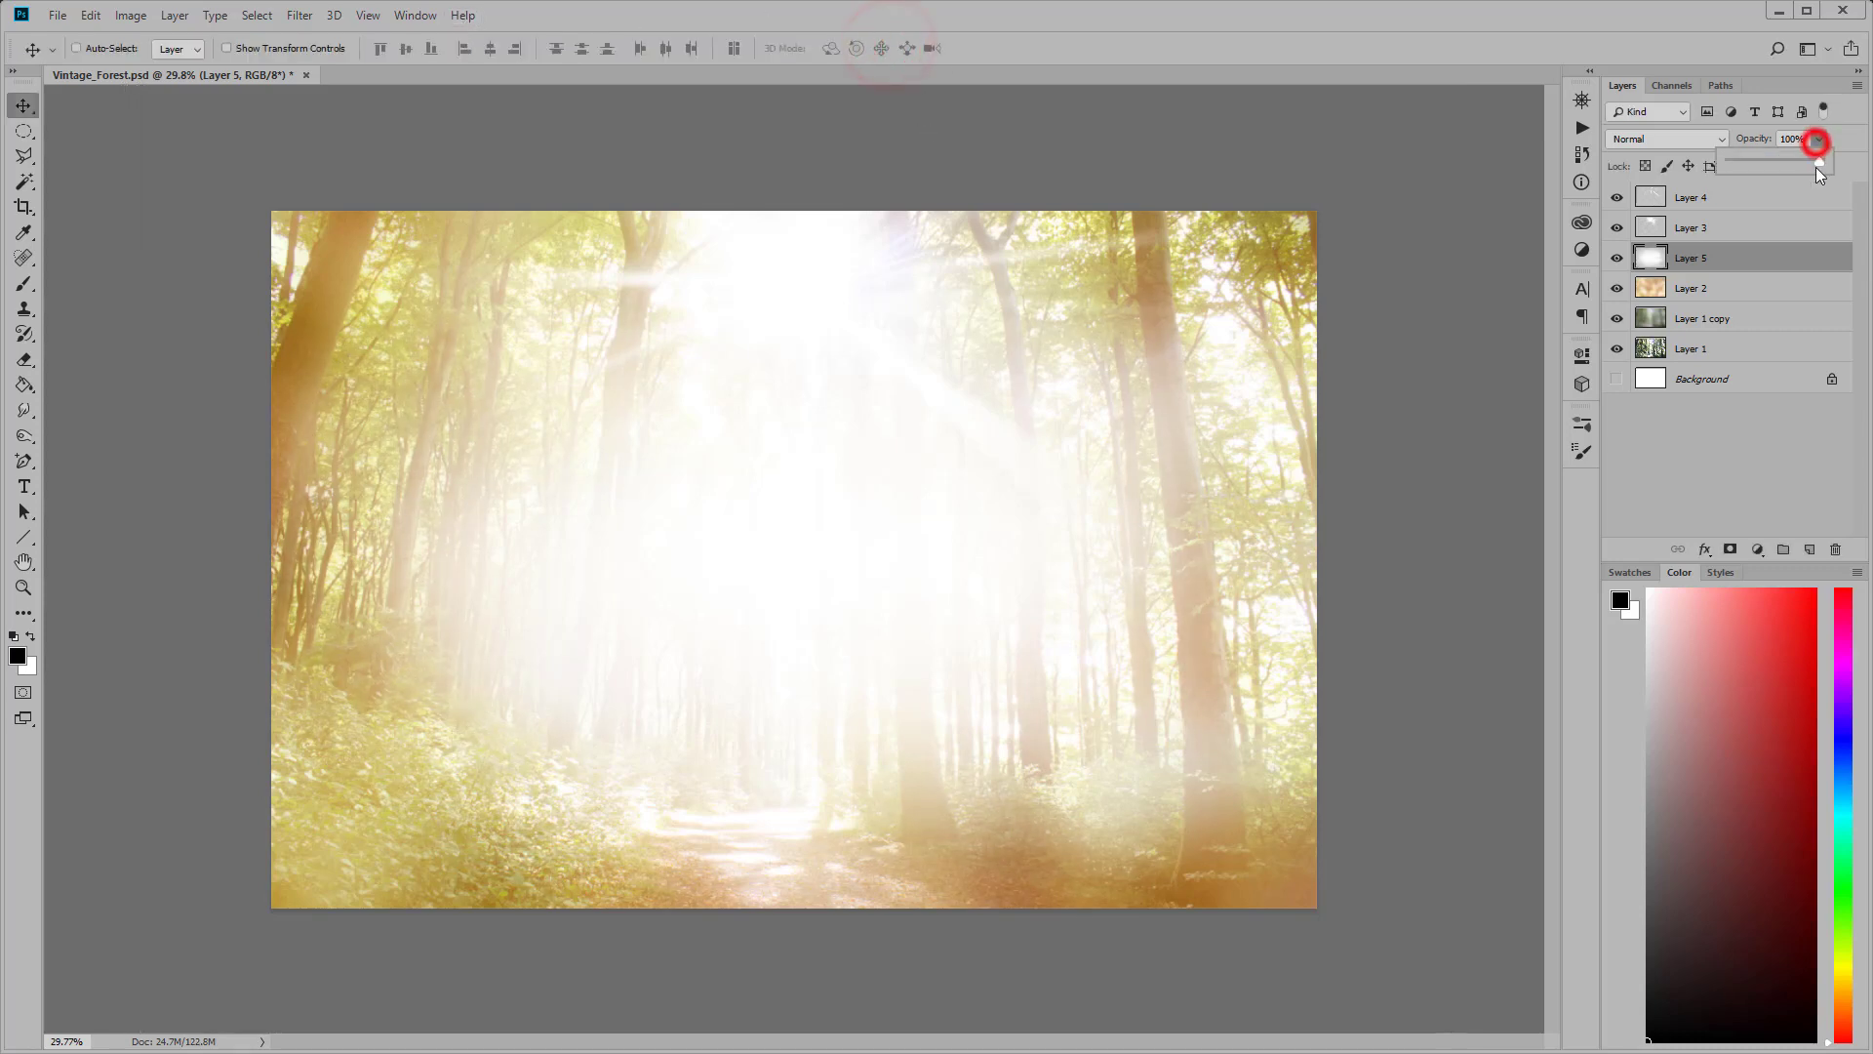
Step: Lower the glow to 76% opacity and move it up toward the sun
drag(1817, 167, 1801, 164)
click(1500, 3)
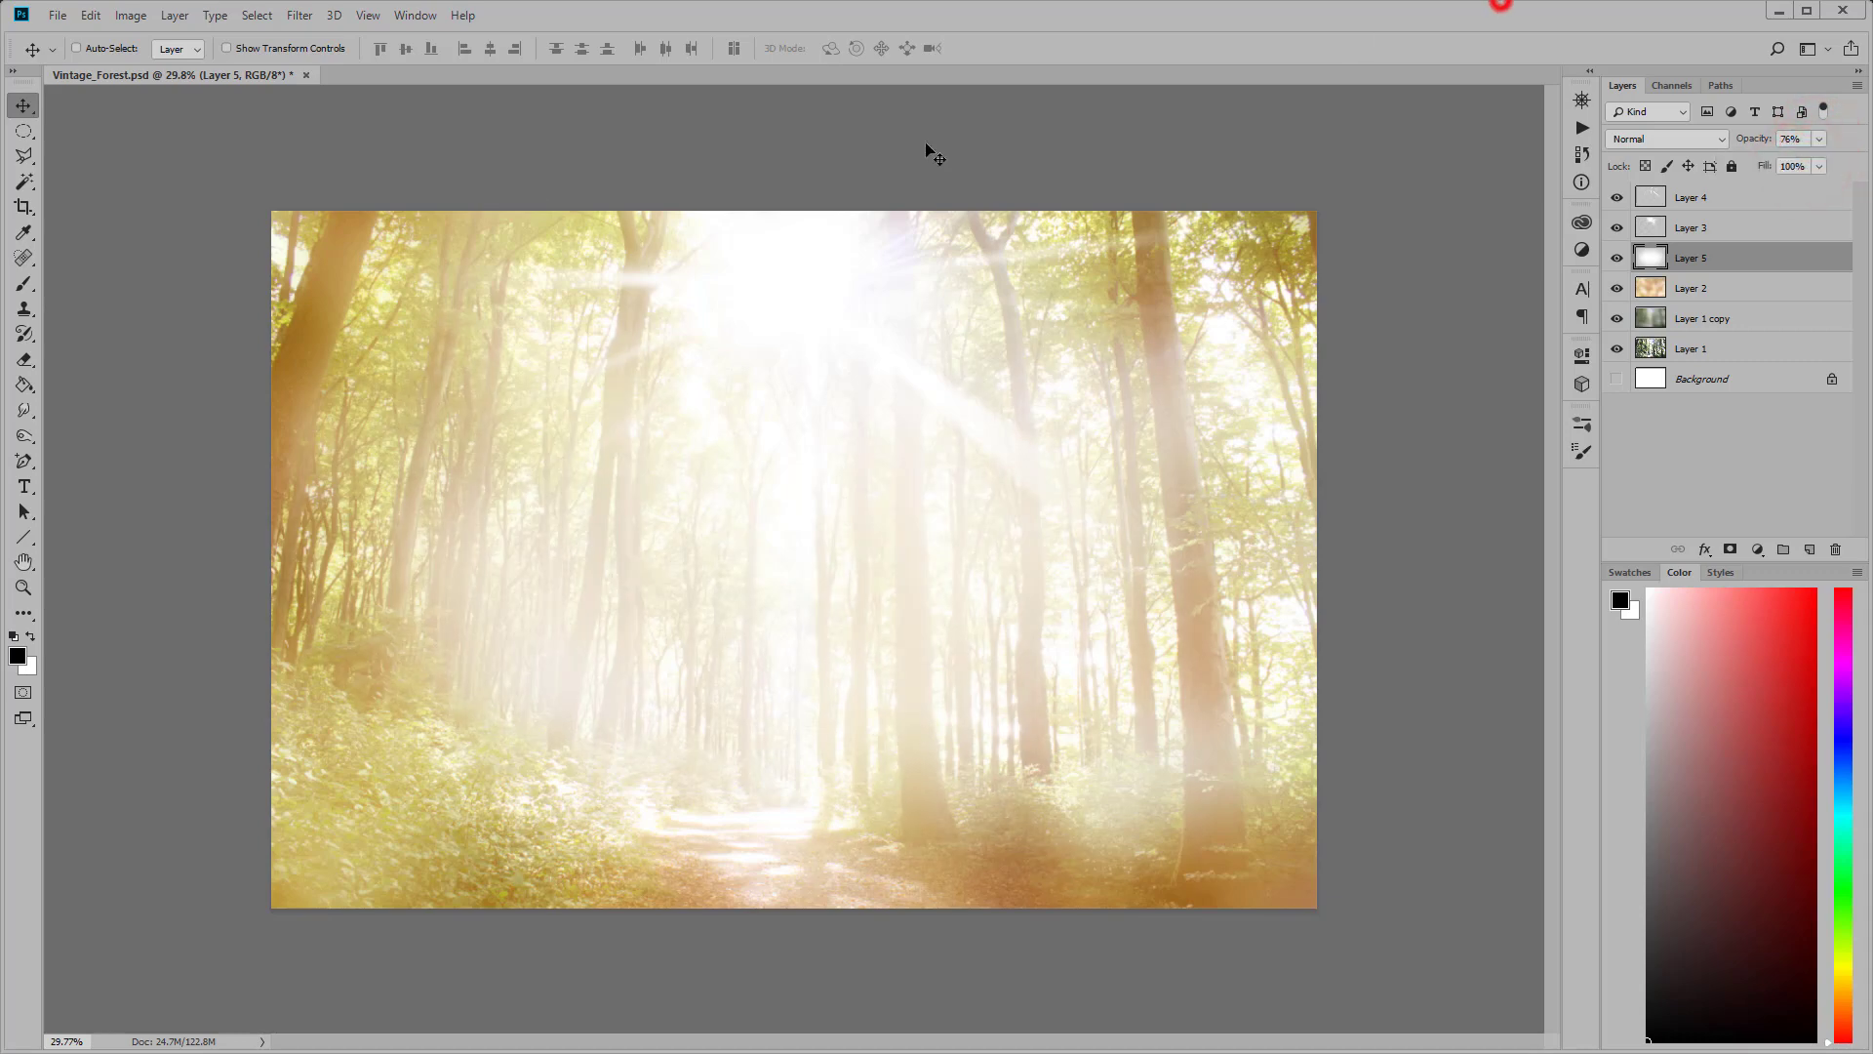
drag(863, 543, 874, 476)
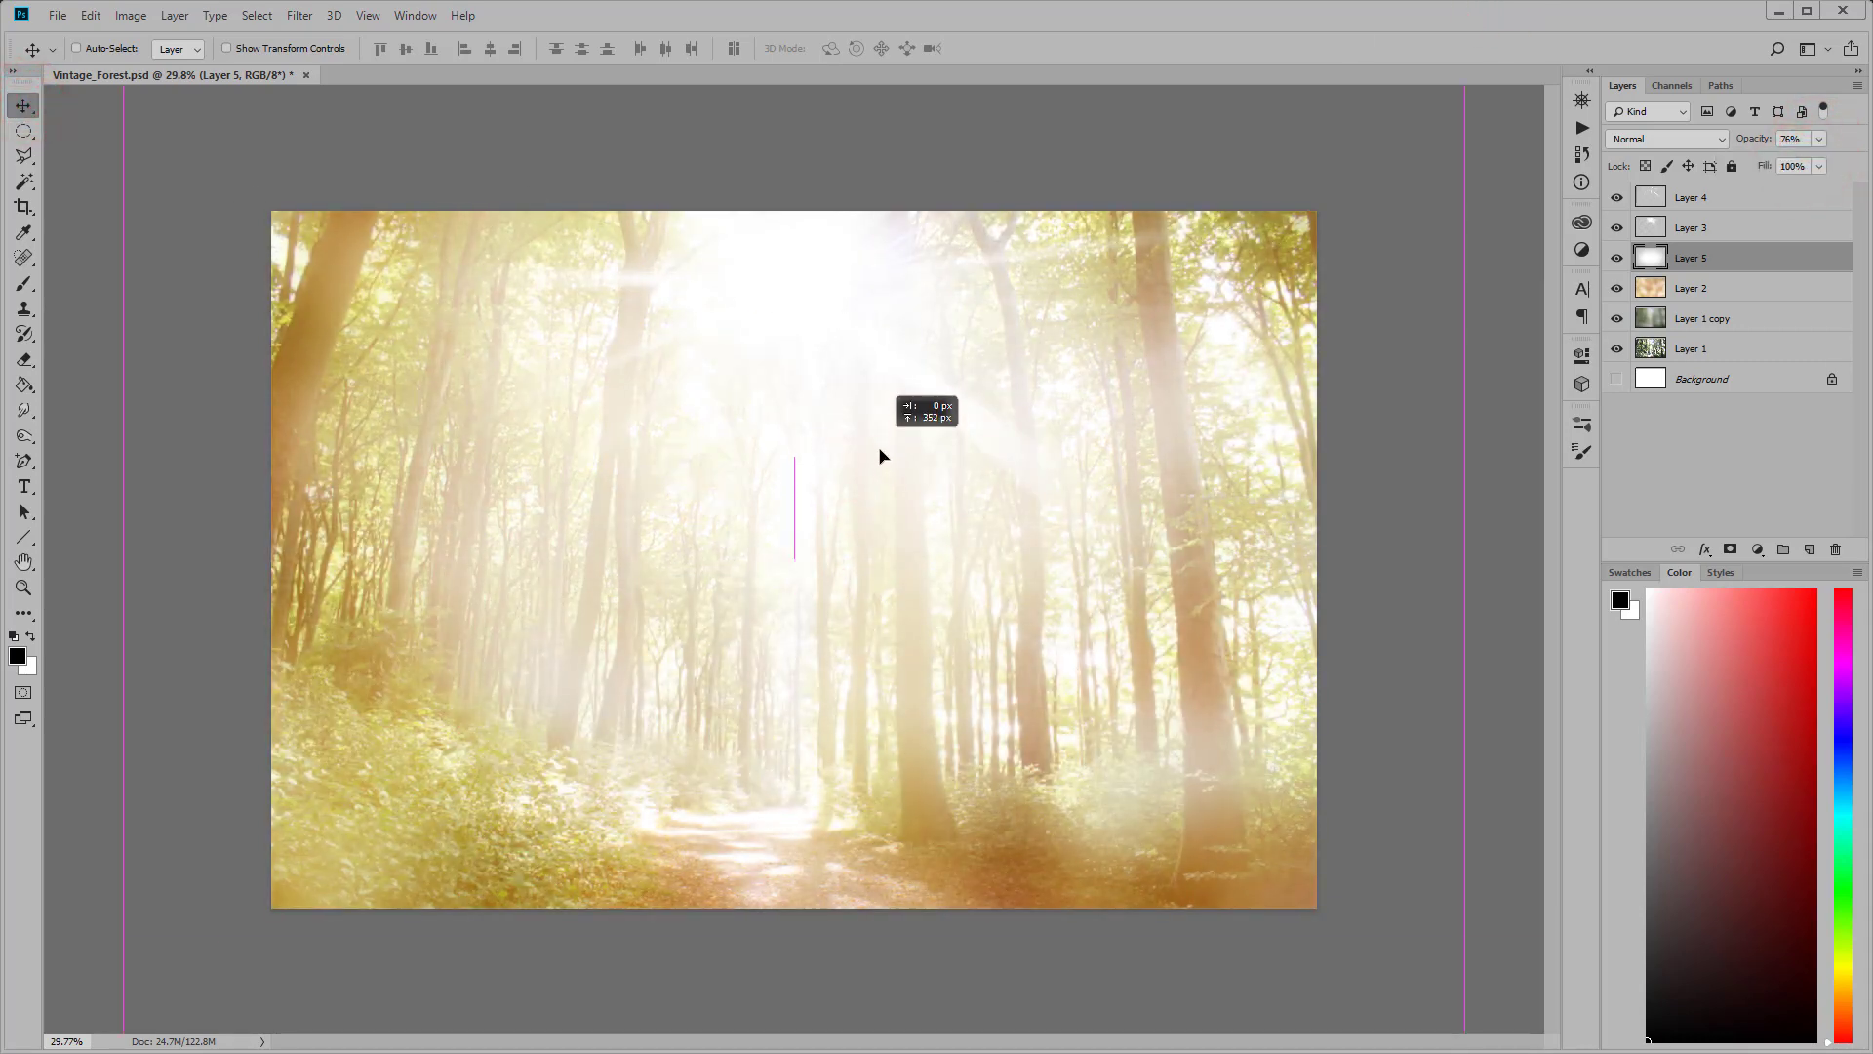
drag(880, 451, 878, 452)
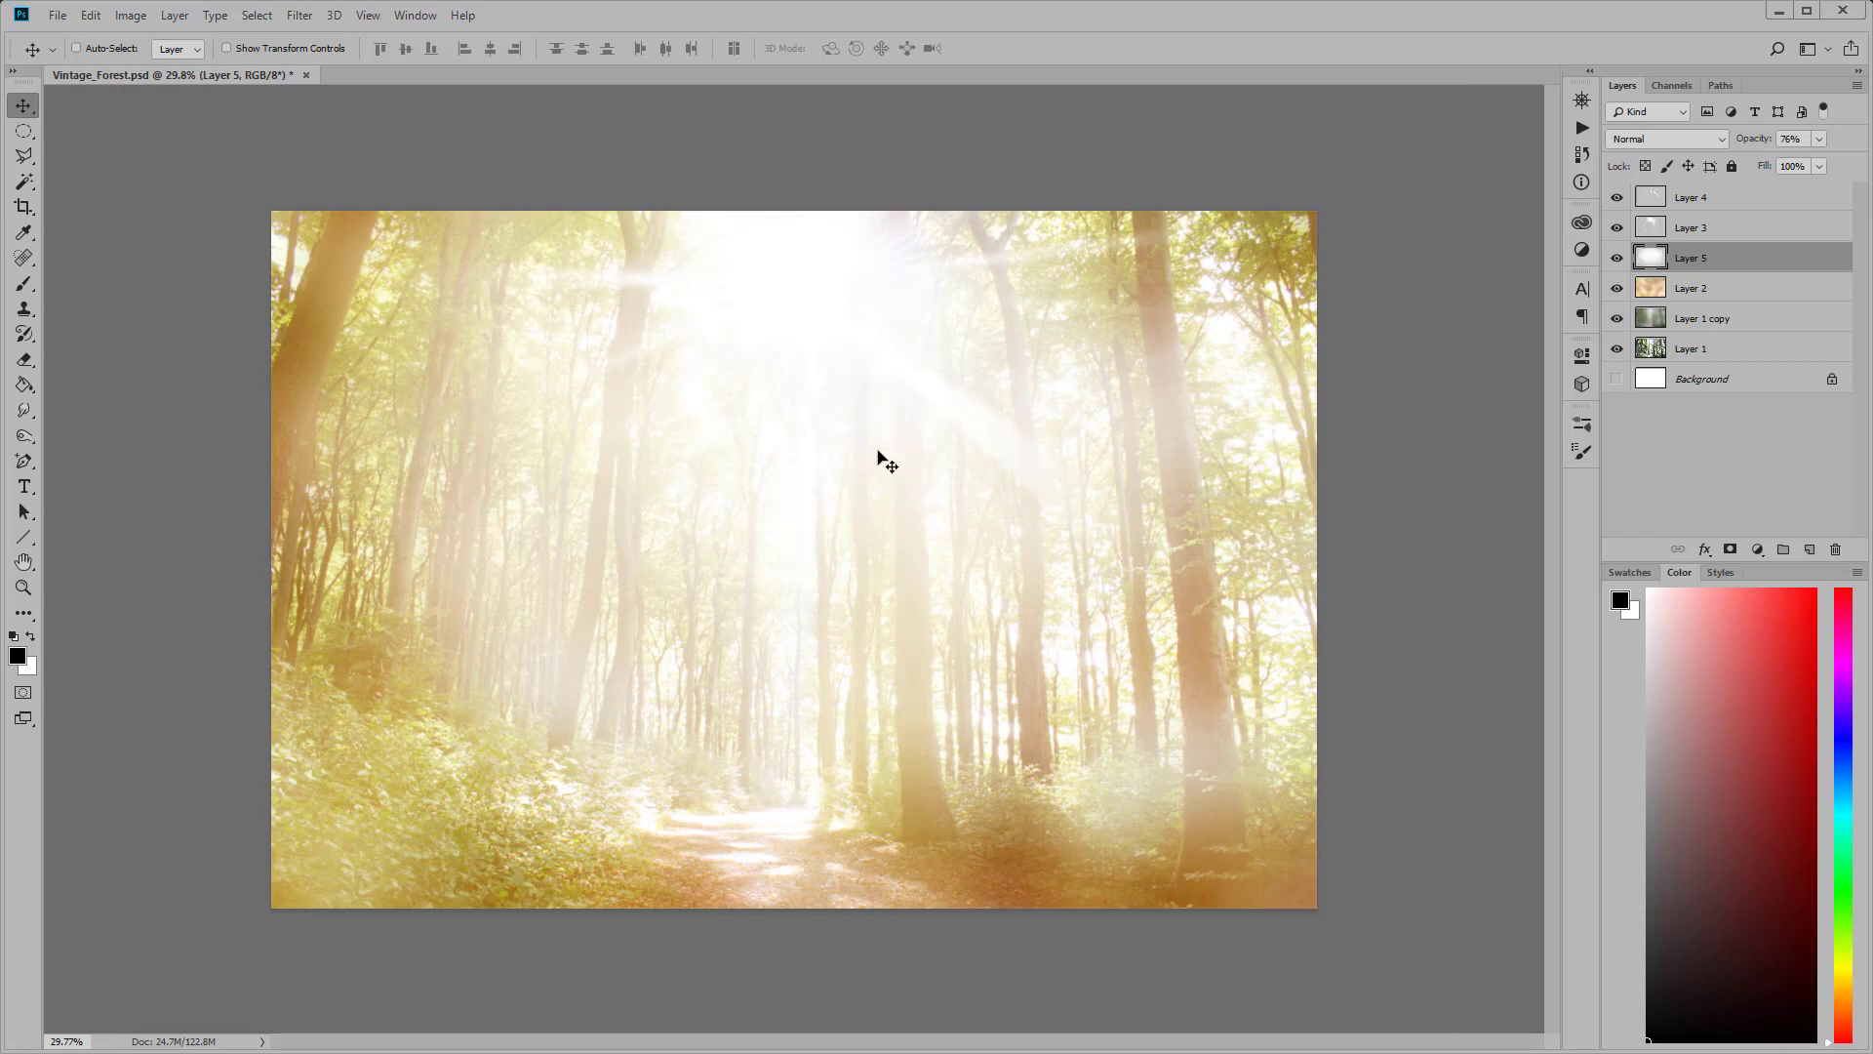
click(22, 153)
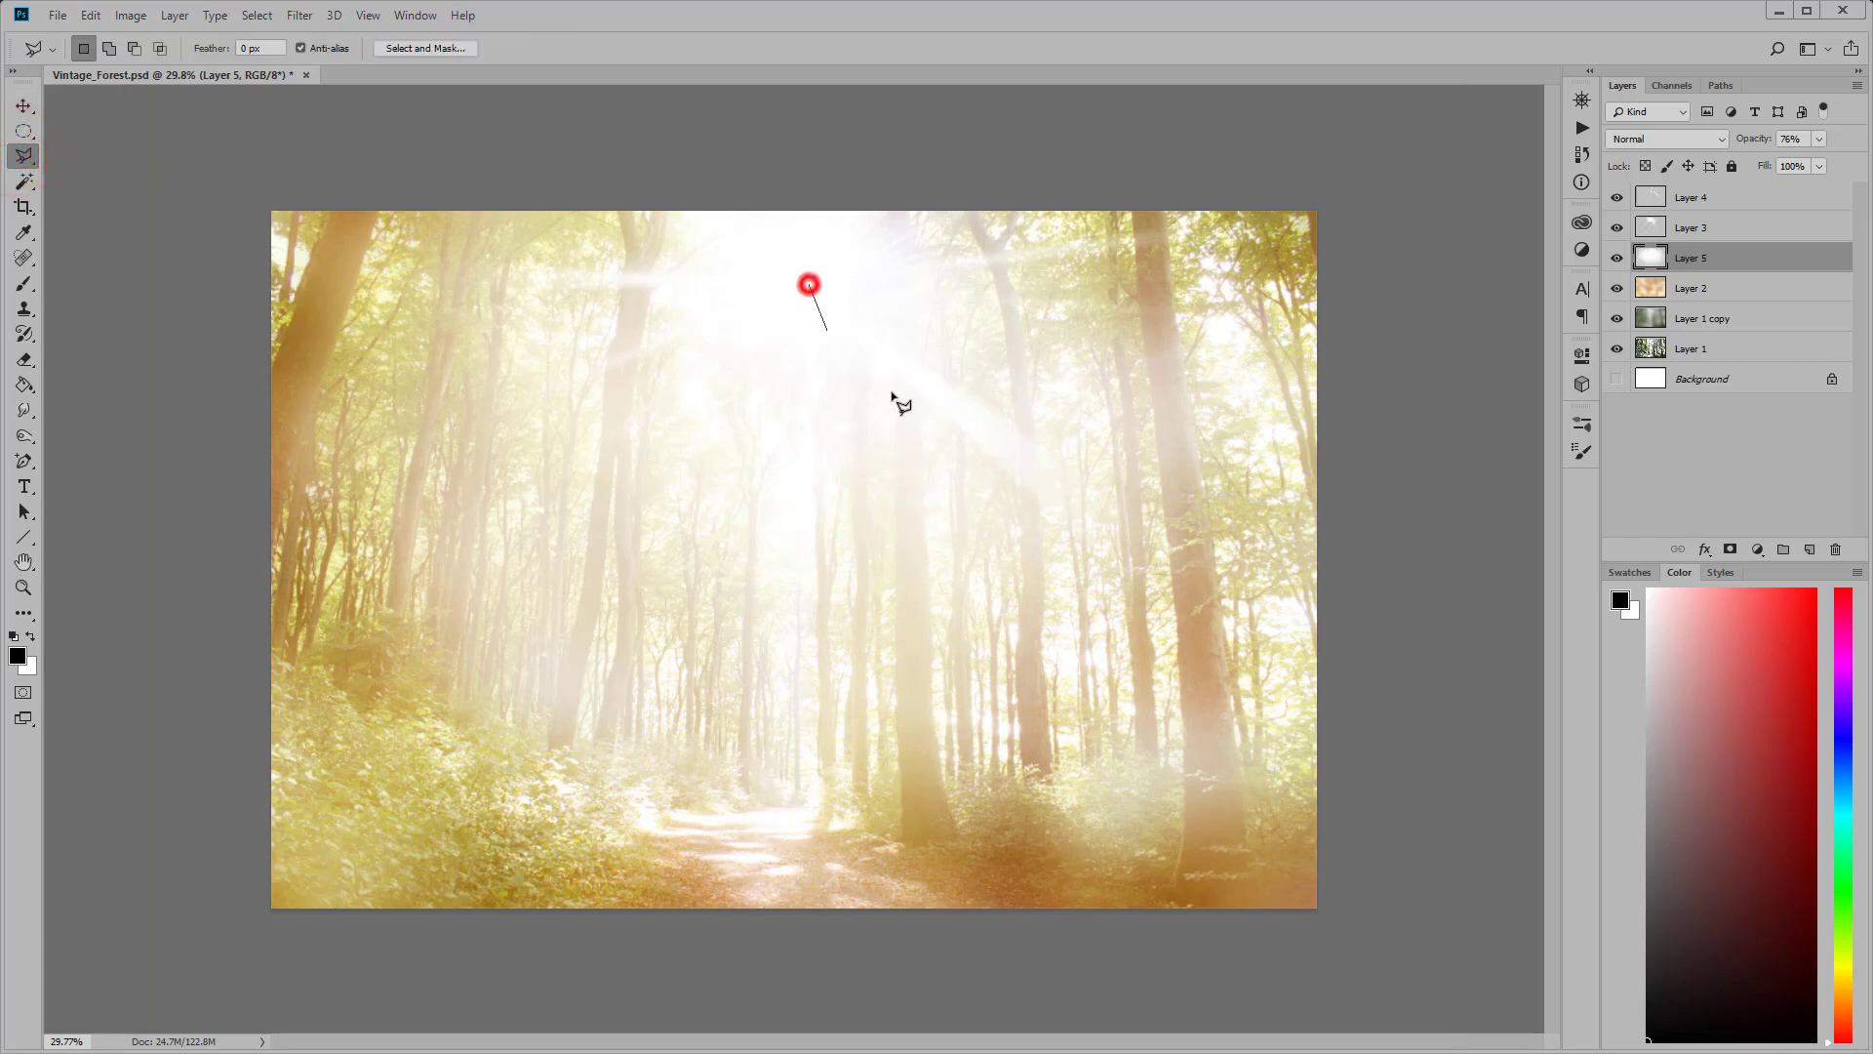
Step: Outline the lower-right, bottom-left and thin left ray slivers from the sun with the Polygonal Lasso
click(1284, 917)
double_click(1063, 922)
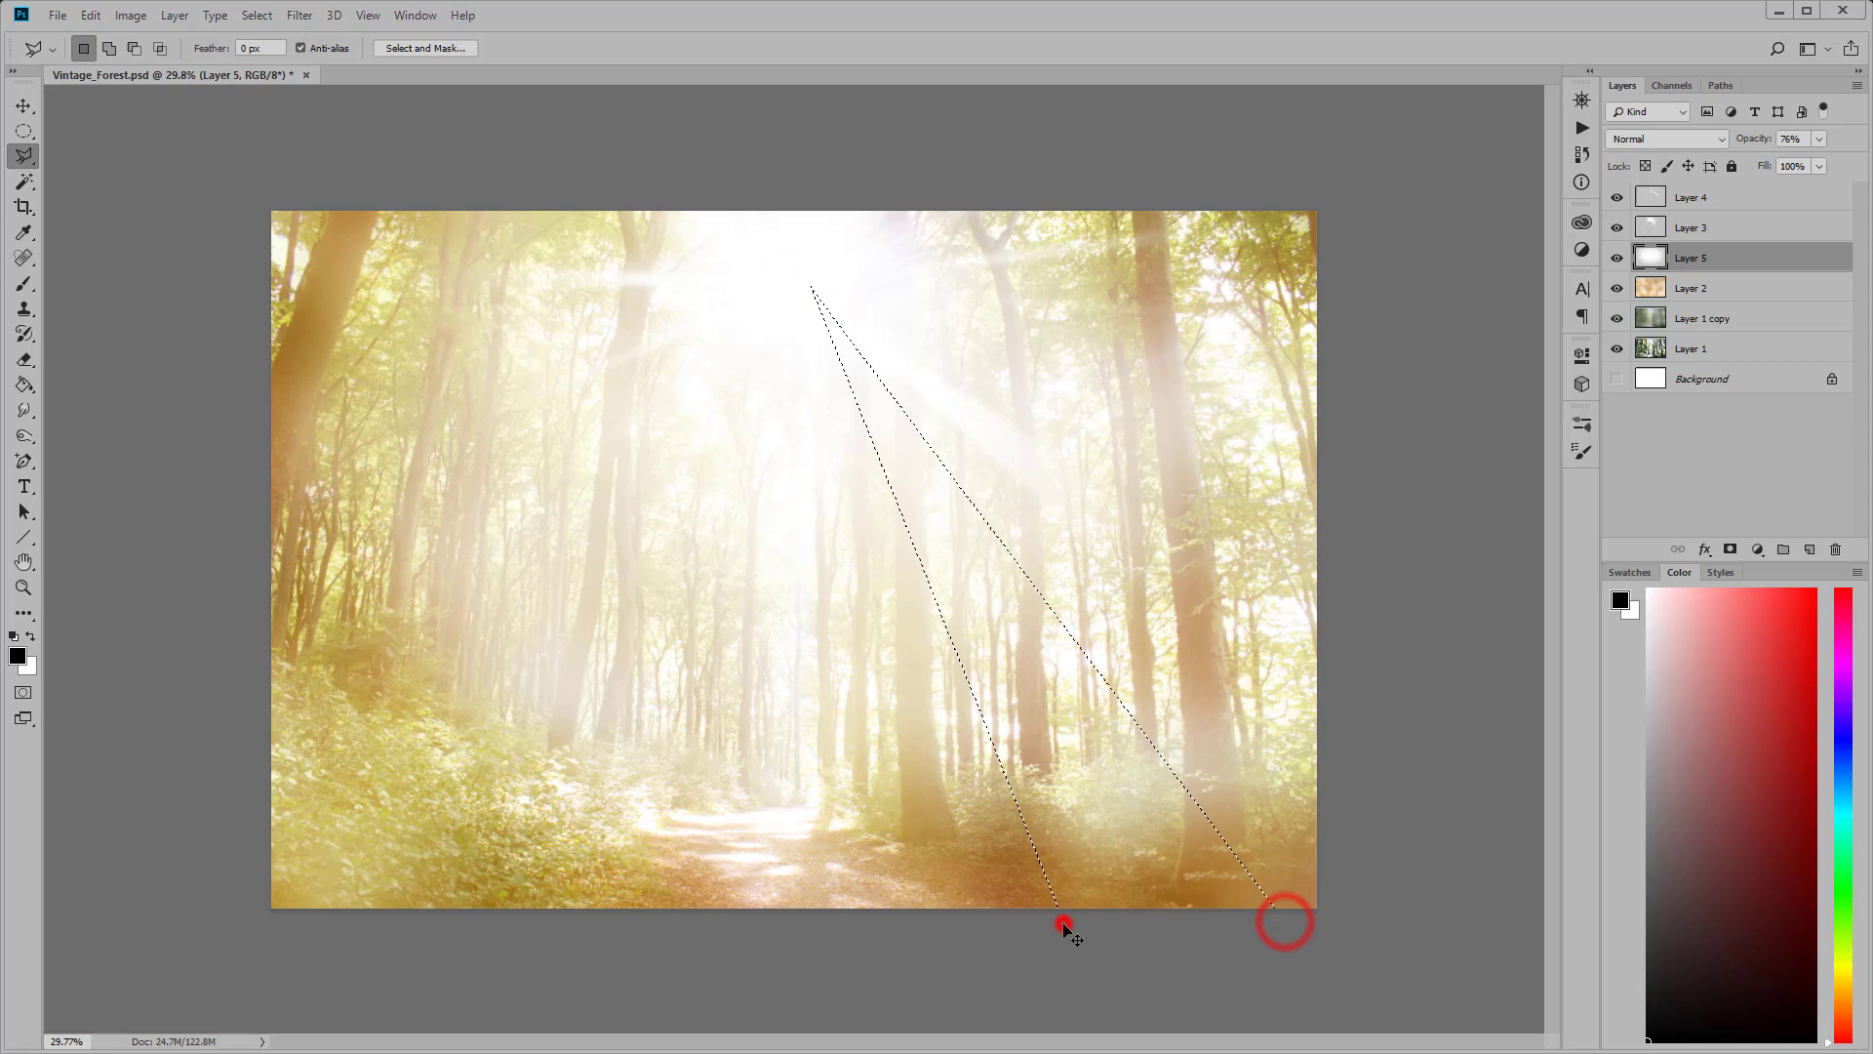
shift+click(810, 290)
click(227, 920)
click(216, 719)
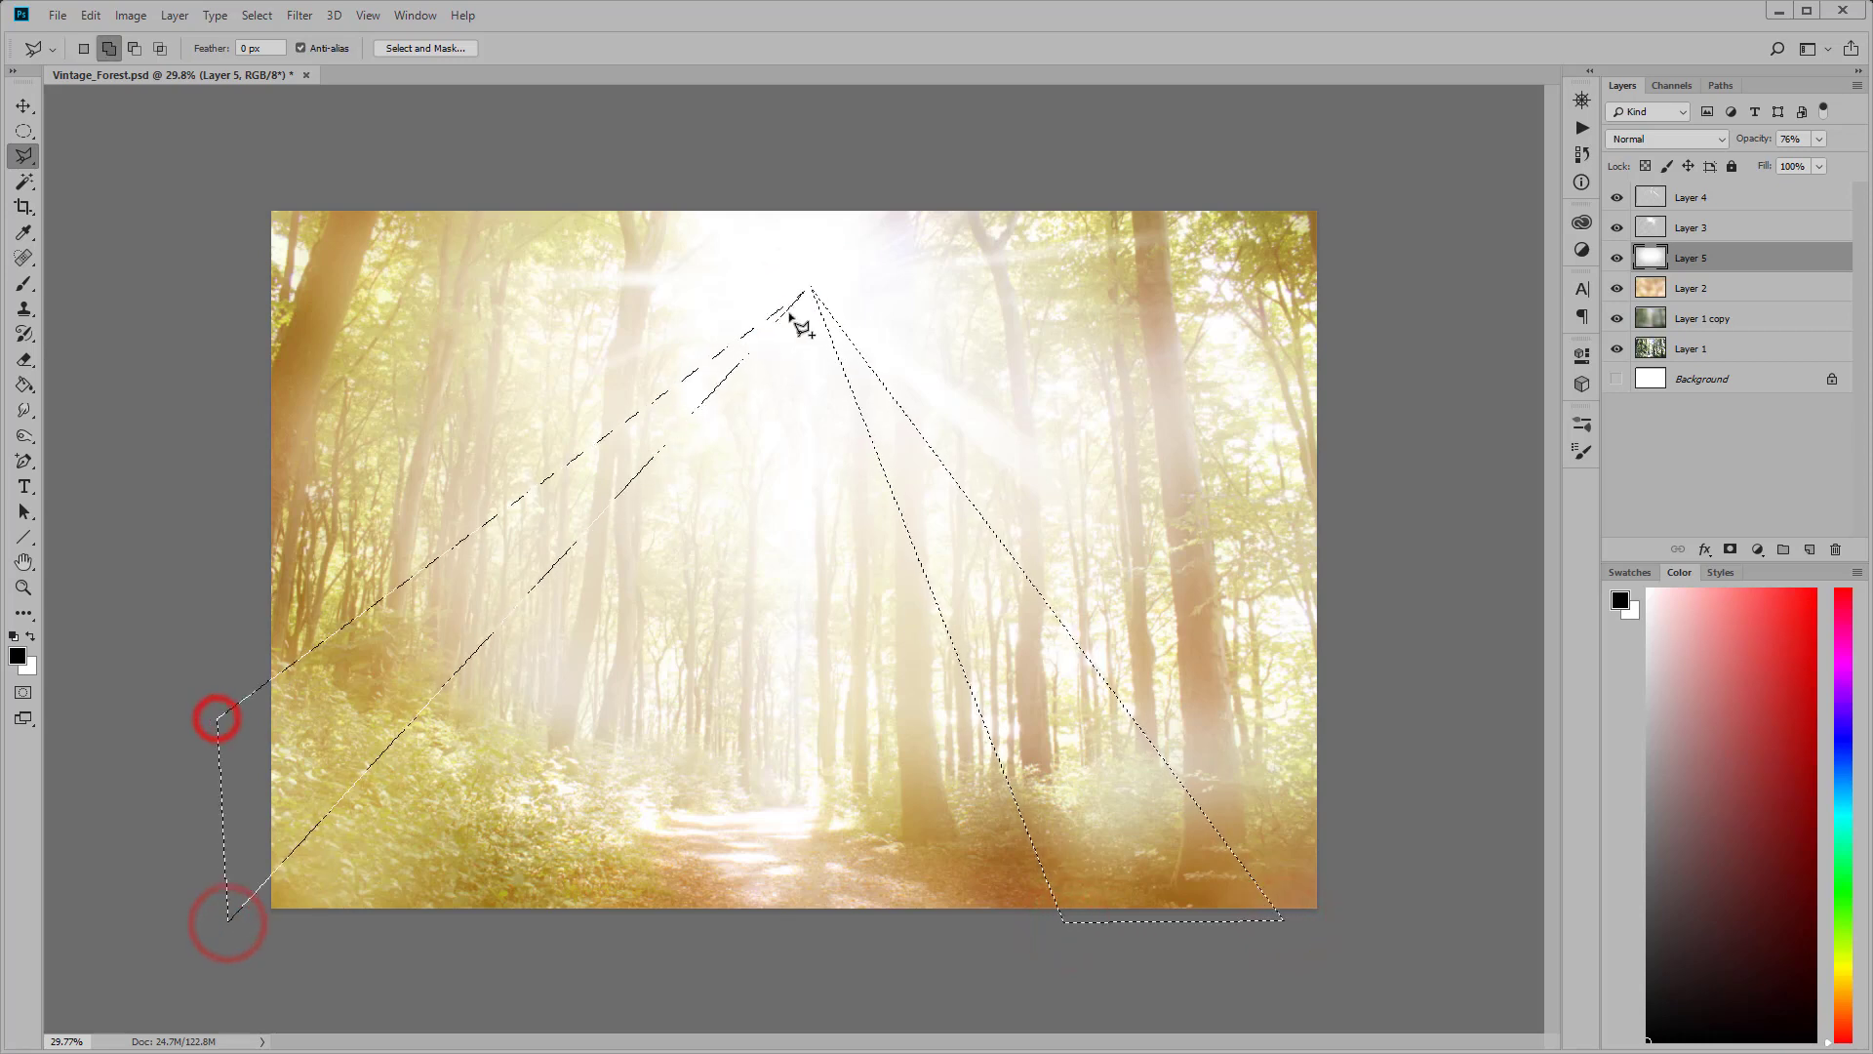
click(810, 289)
Step: Add the right, top-right and top-left ray slivers to the selection
shift+click(810, 290)
click(204, 407)
double_click(202, 422)
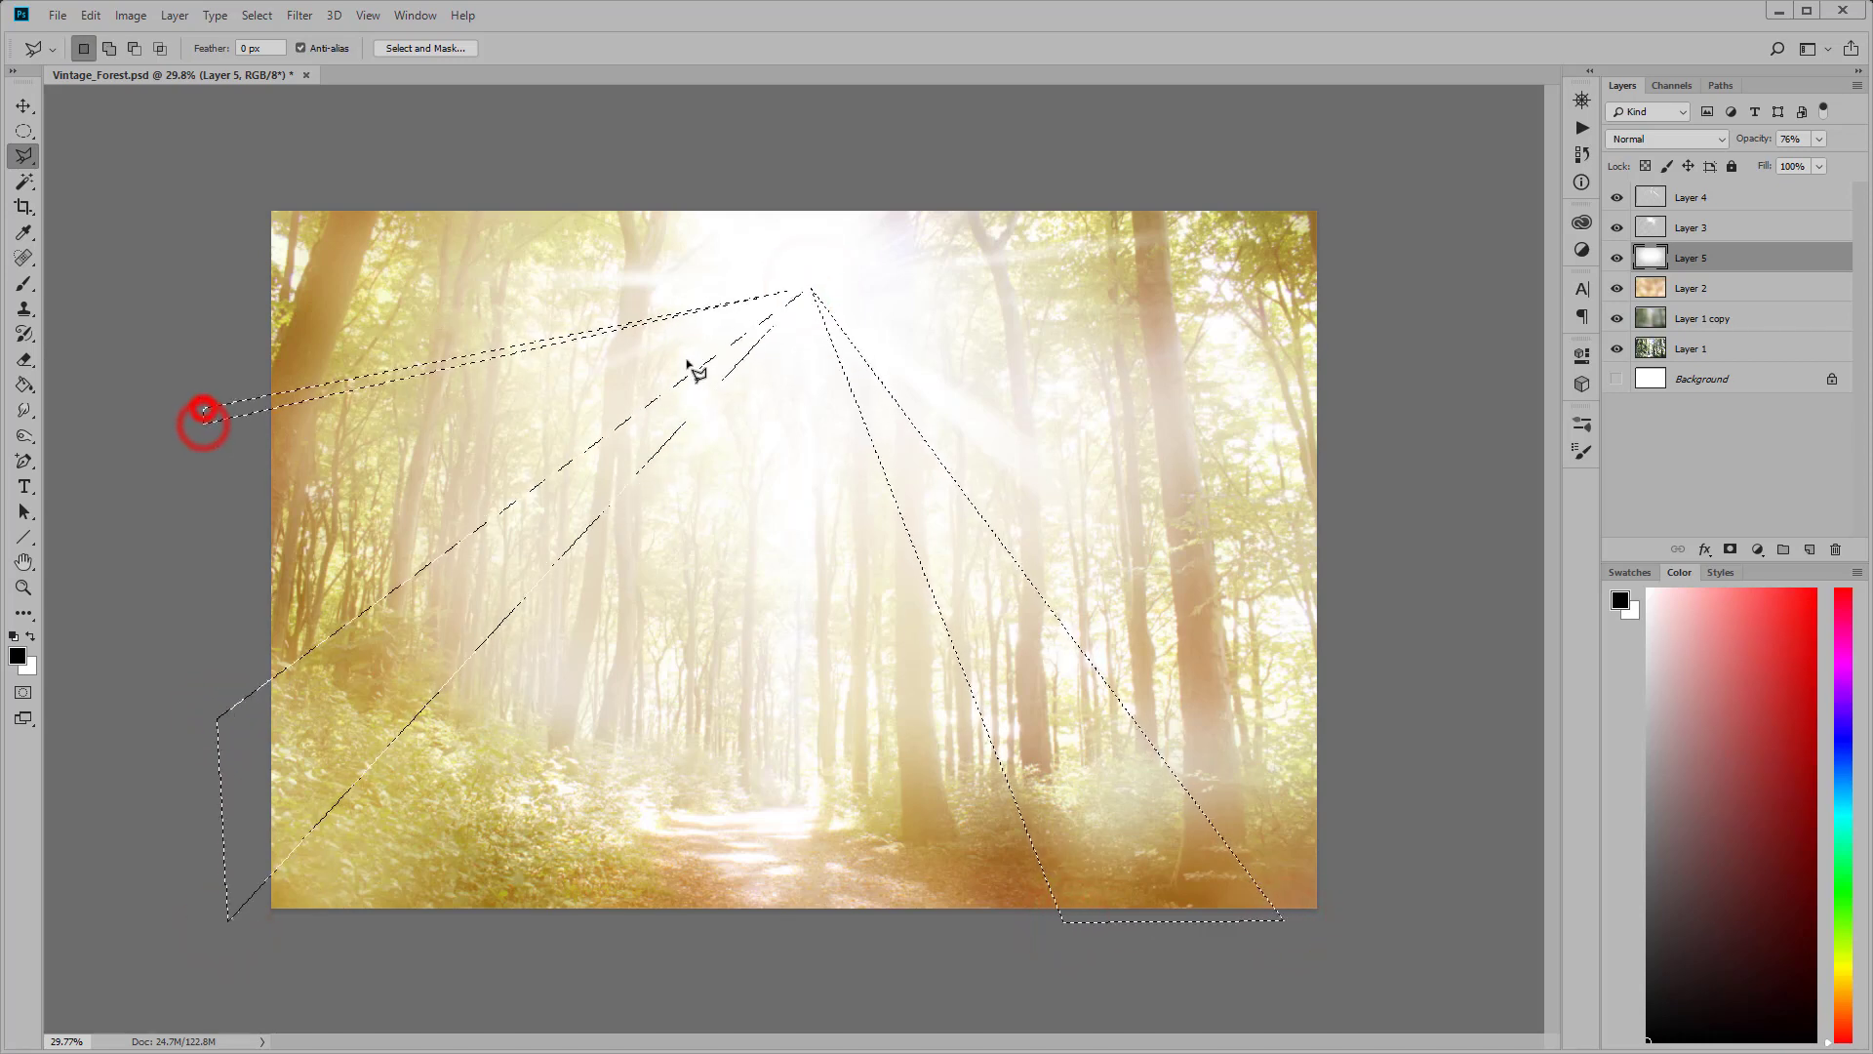
shift+click(810, 290)
click(1356, 415)
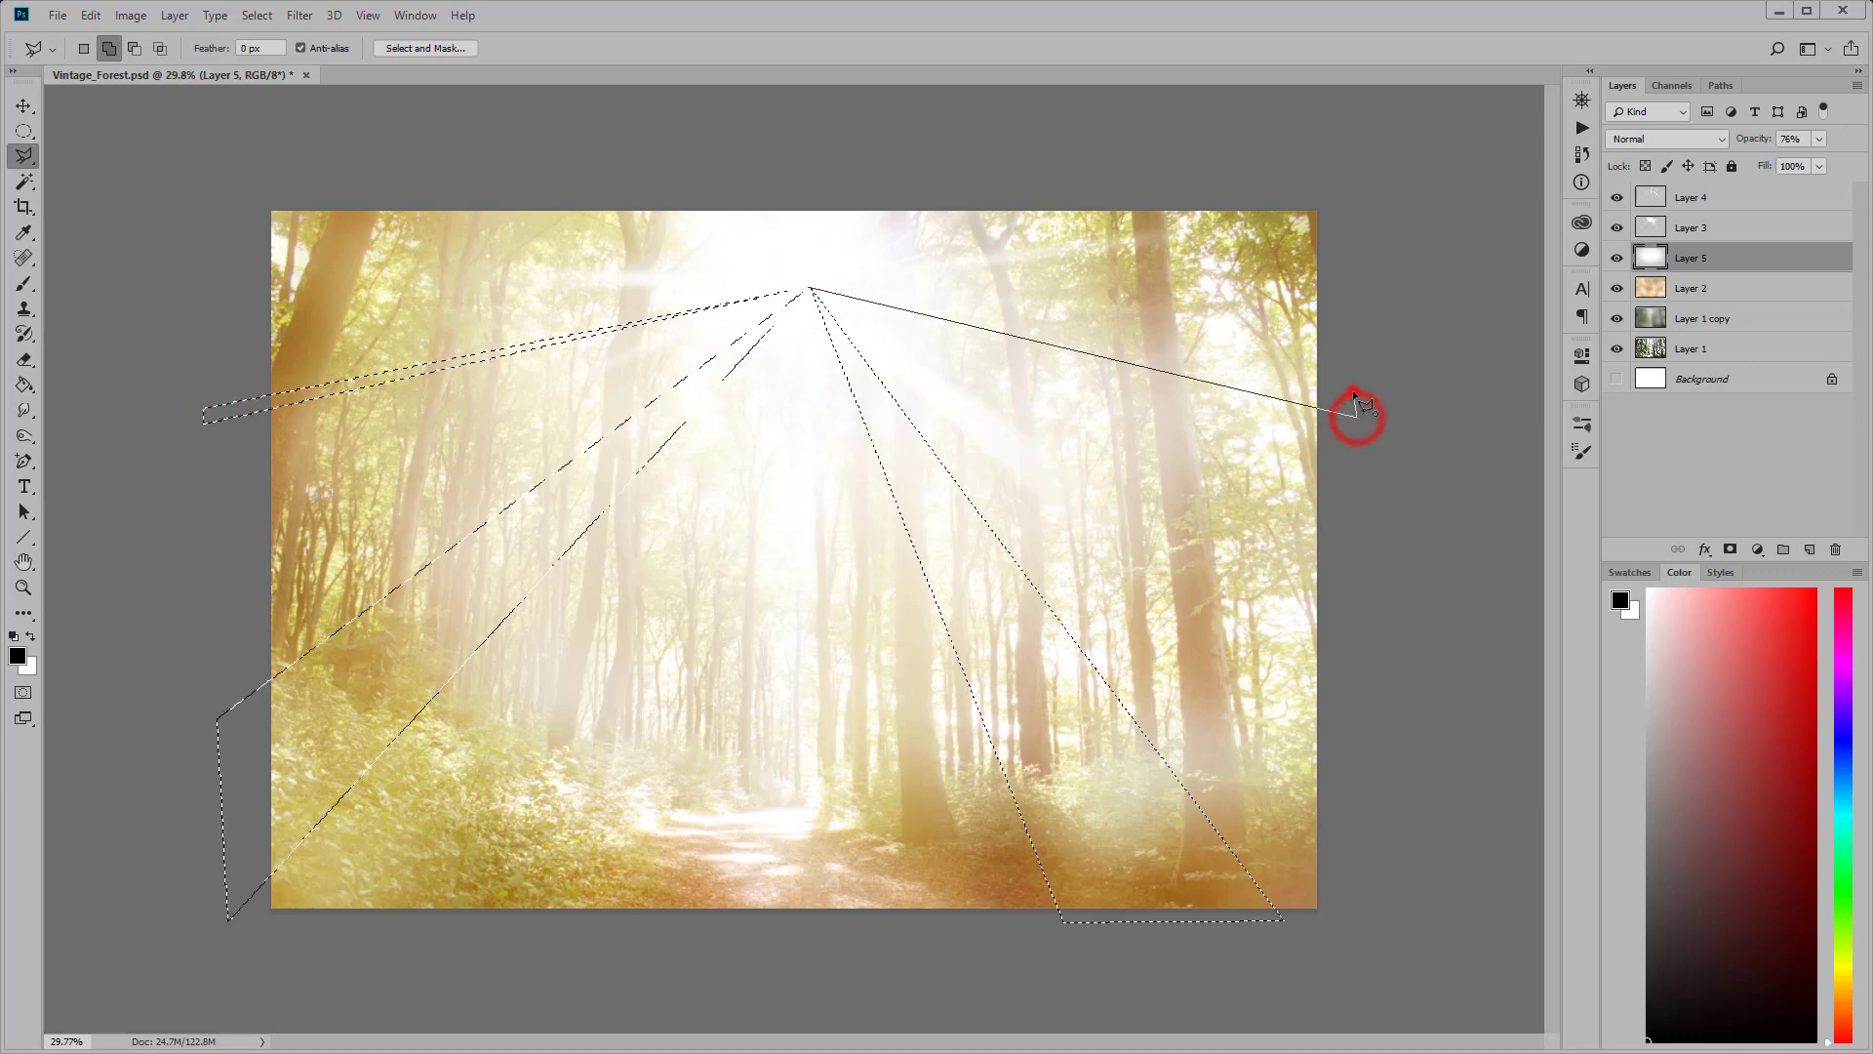
click(1354, 395)
click(810, 290)
click(1344, 257)
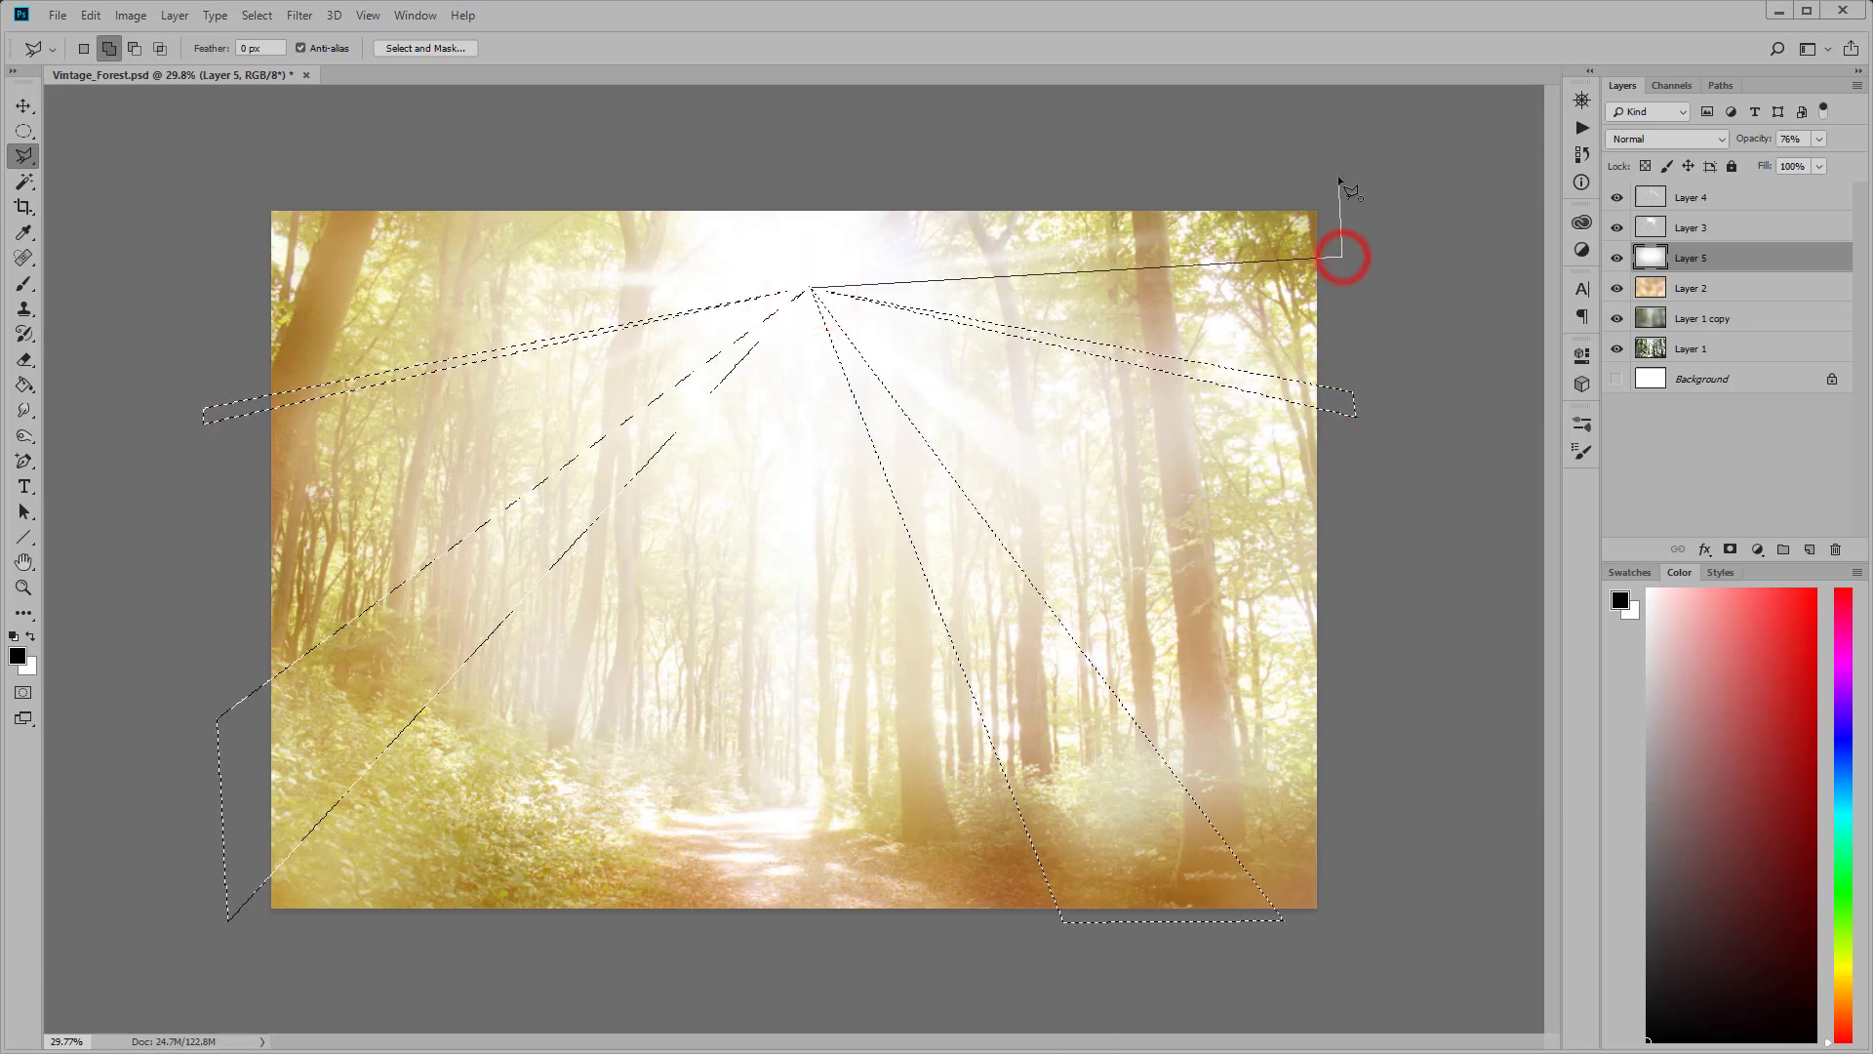
click(1340, 179)
click(810, 290)
shift+click(810, 290)
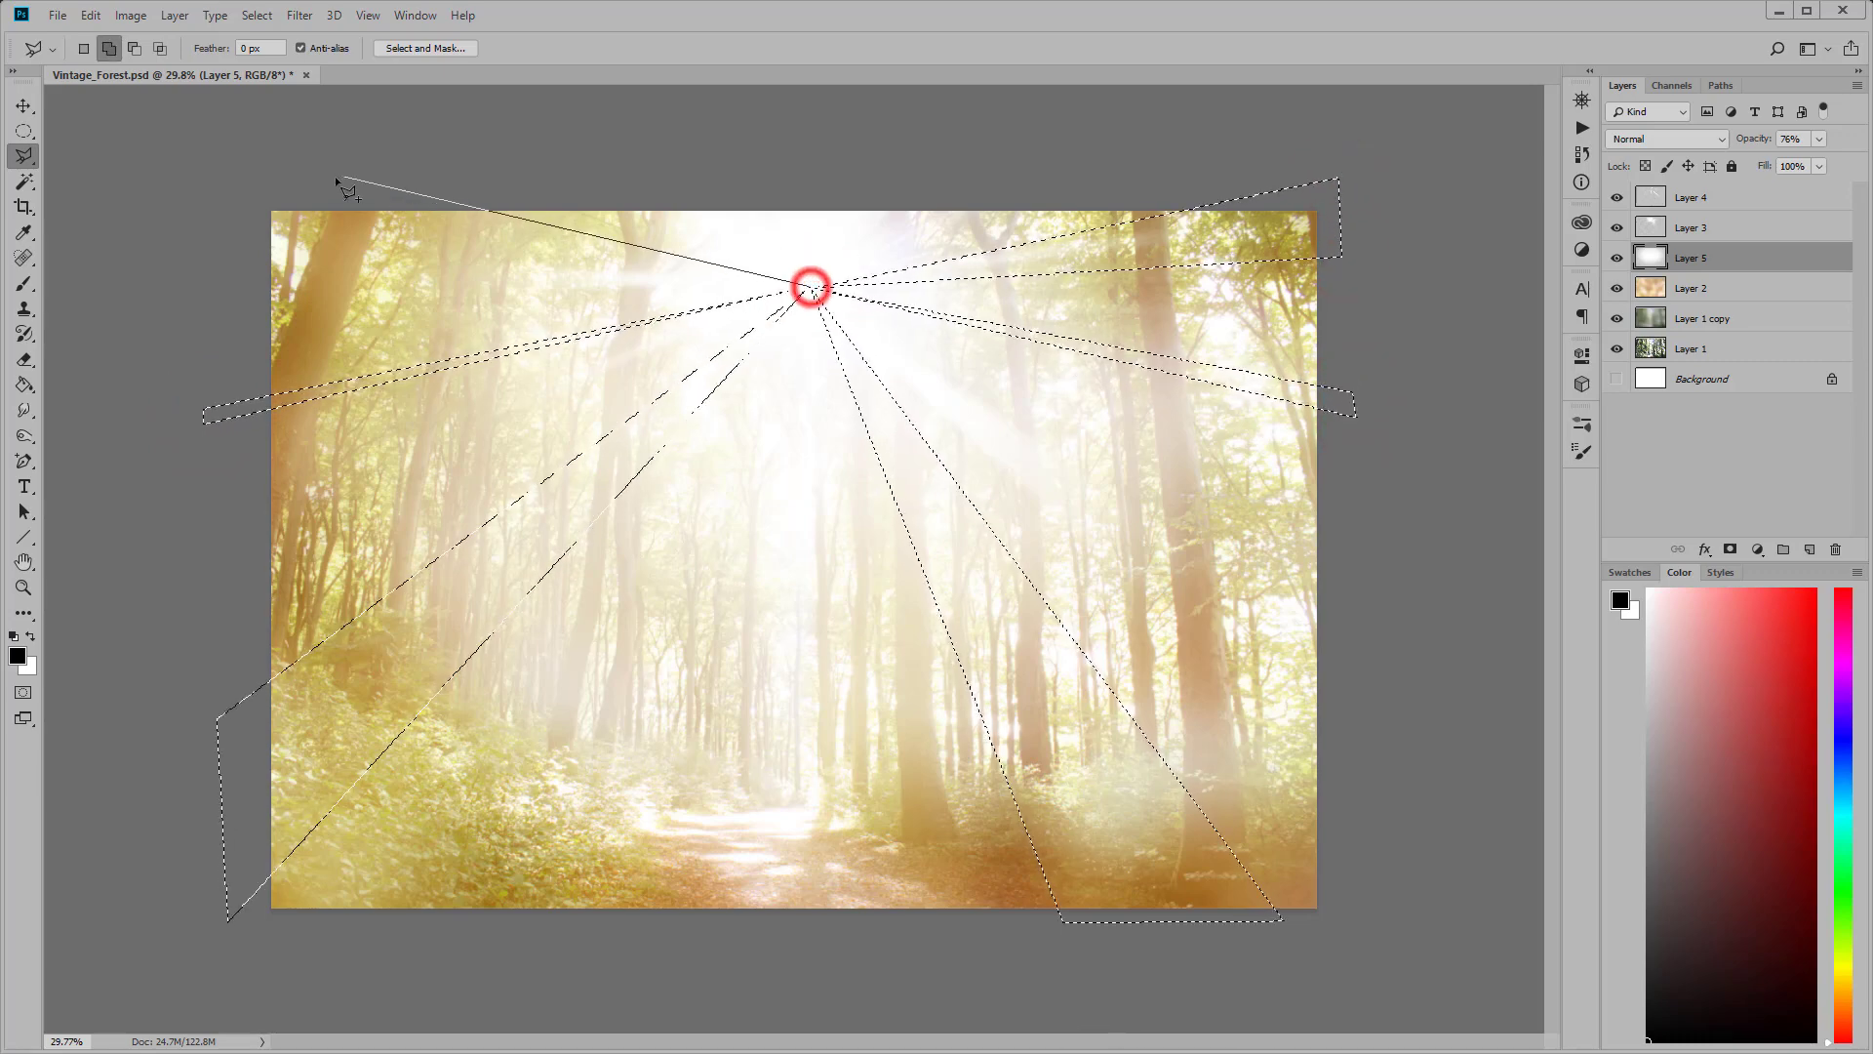
click(311, 183)
double_click(478, 179)
Step: Copy the rays from the glow Layer 5 onto a new layer and blur them at radius 41.5
click(1688, 259)
right_click(912, 310)
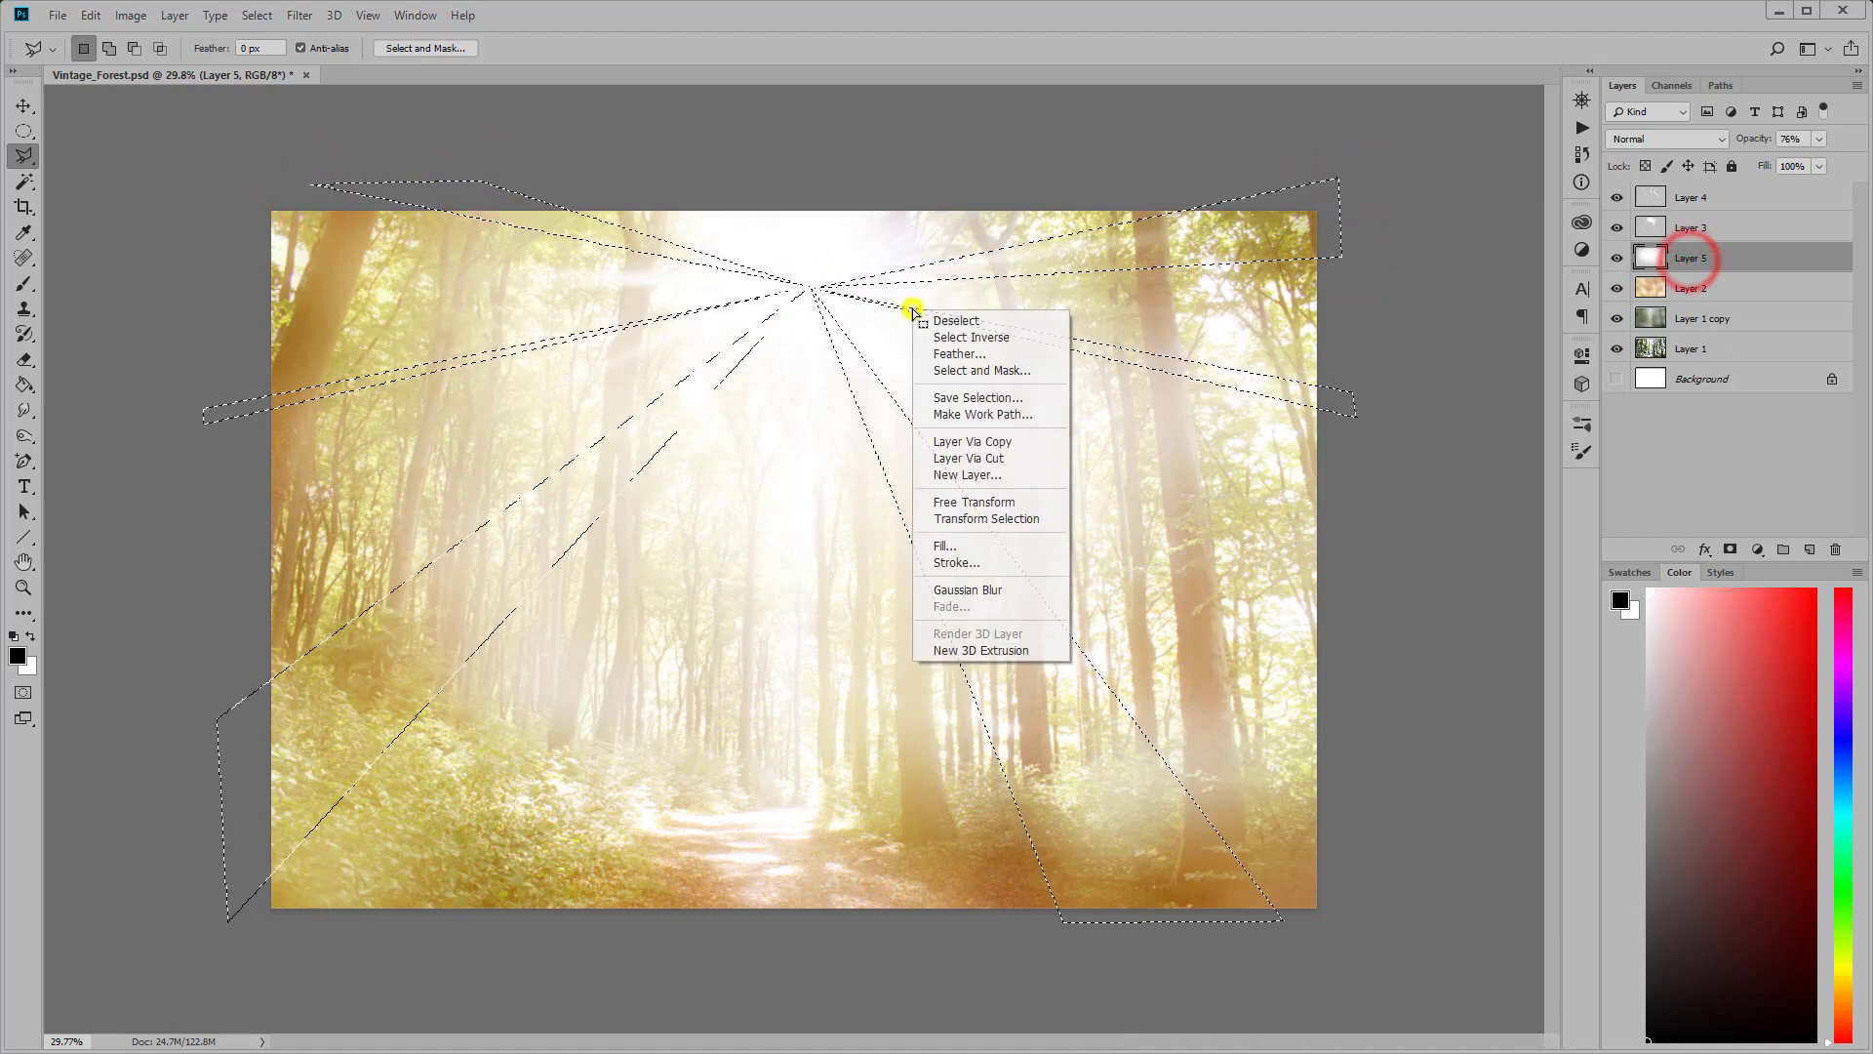
click(941, 441)
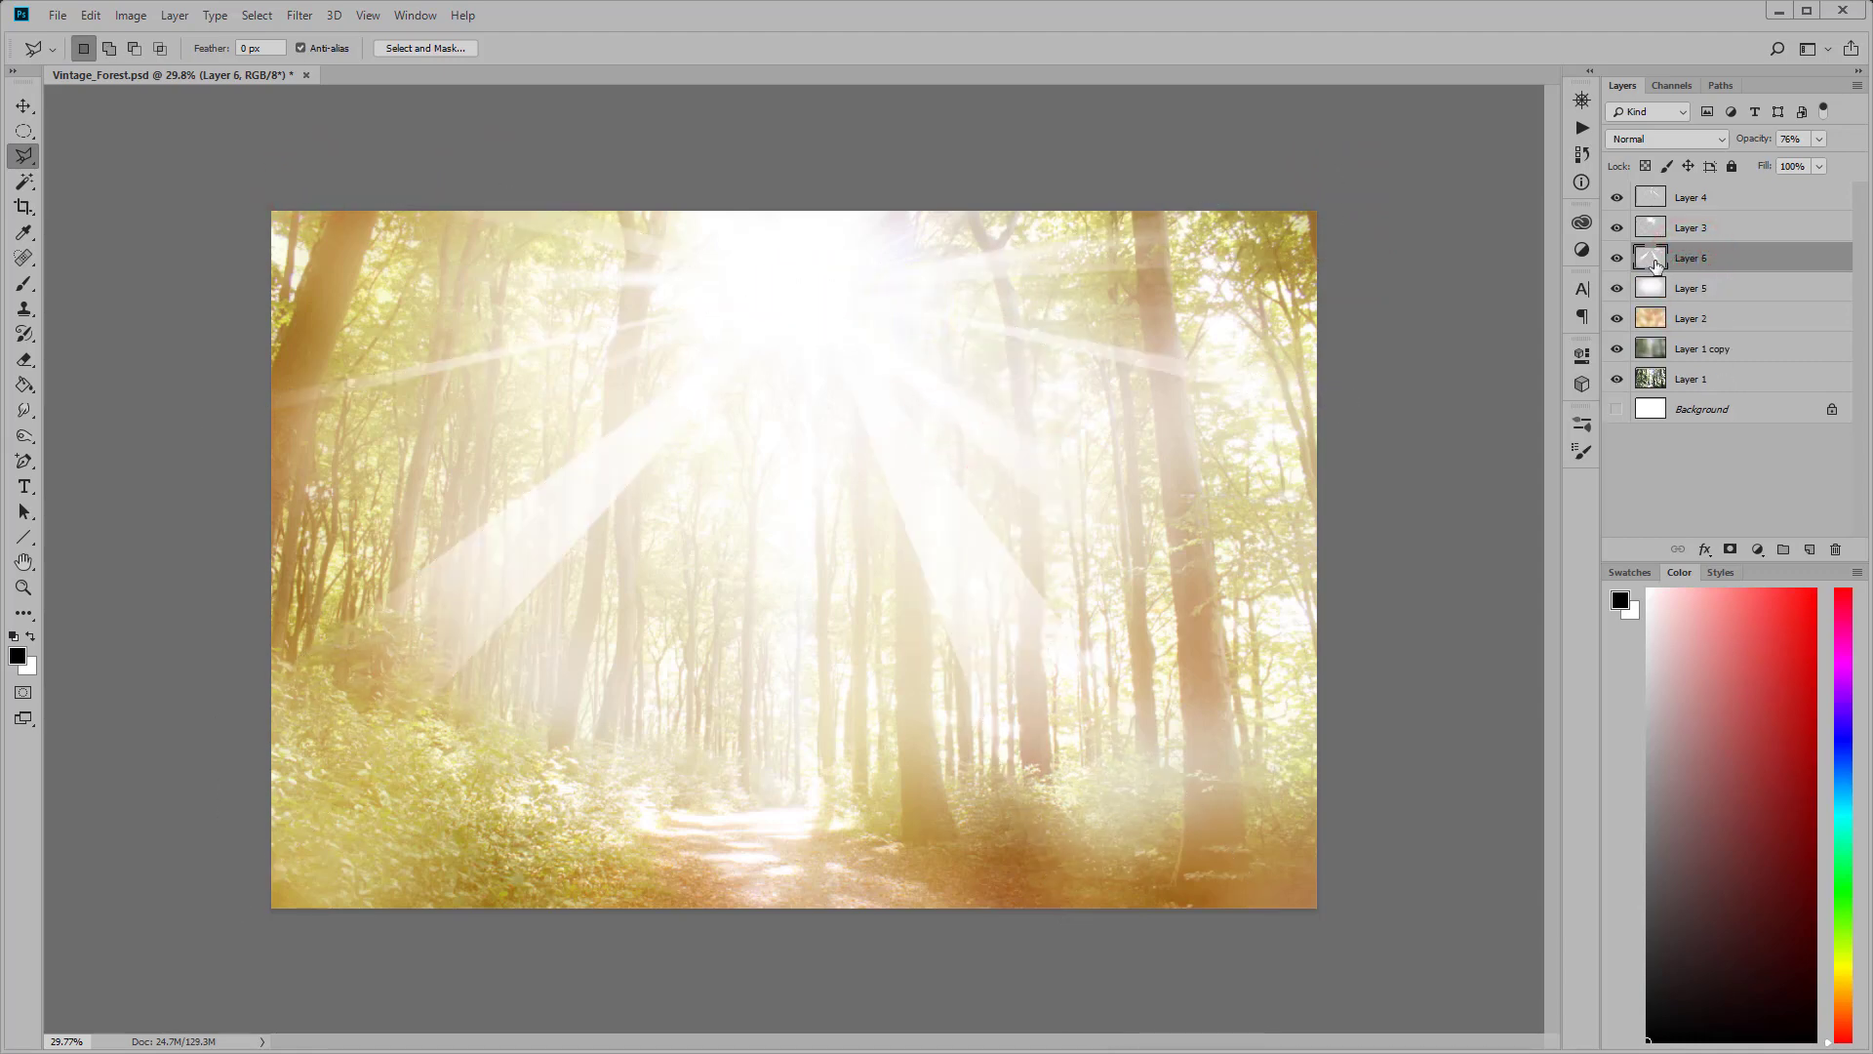
click(299, 16)
mouse_move(310, 236)
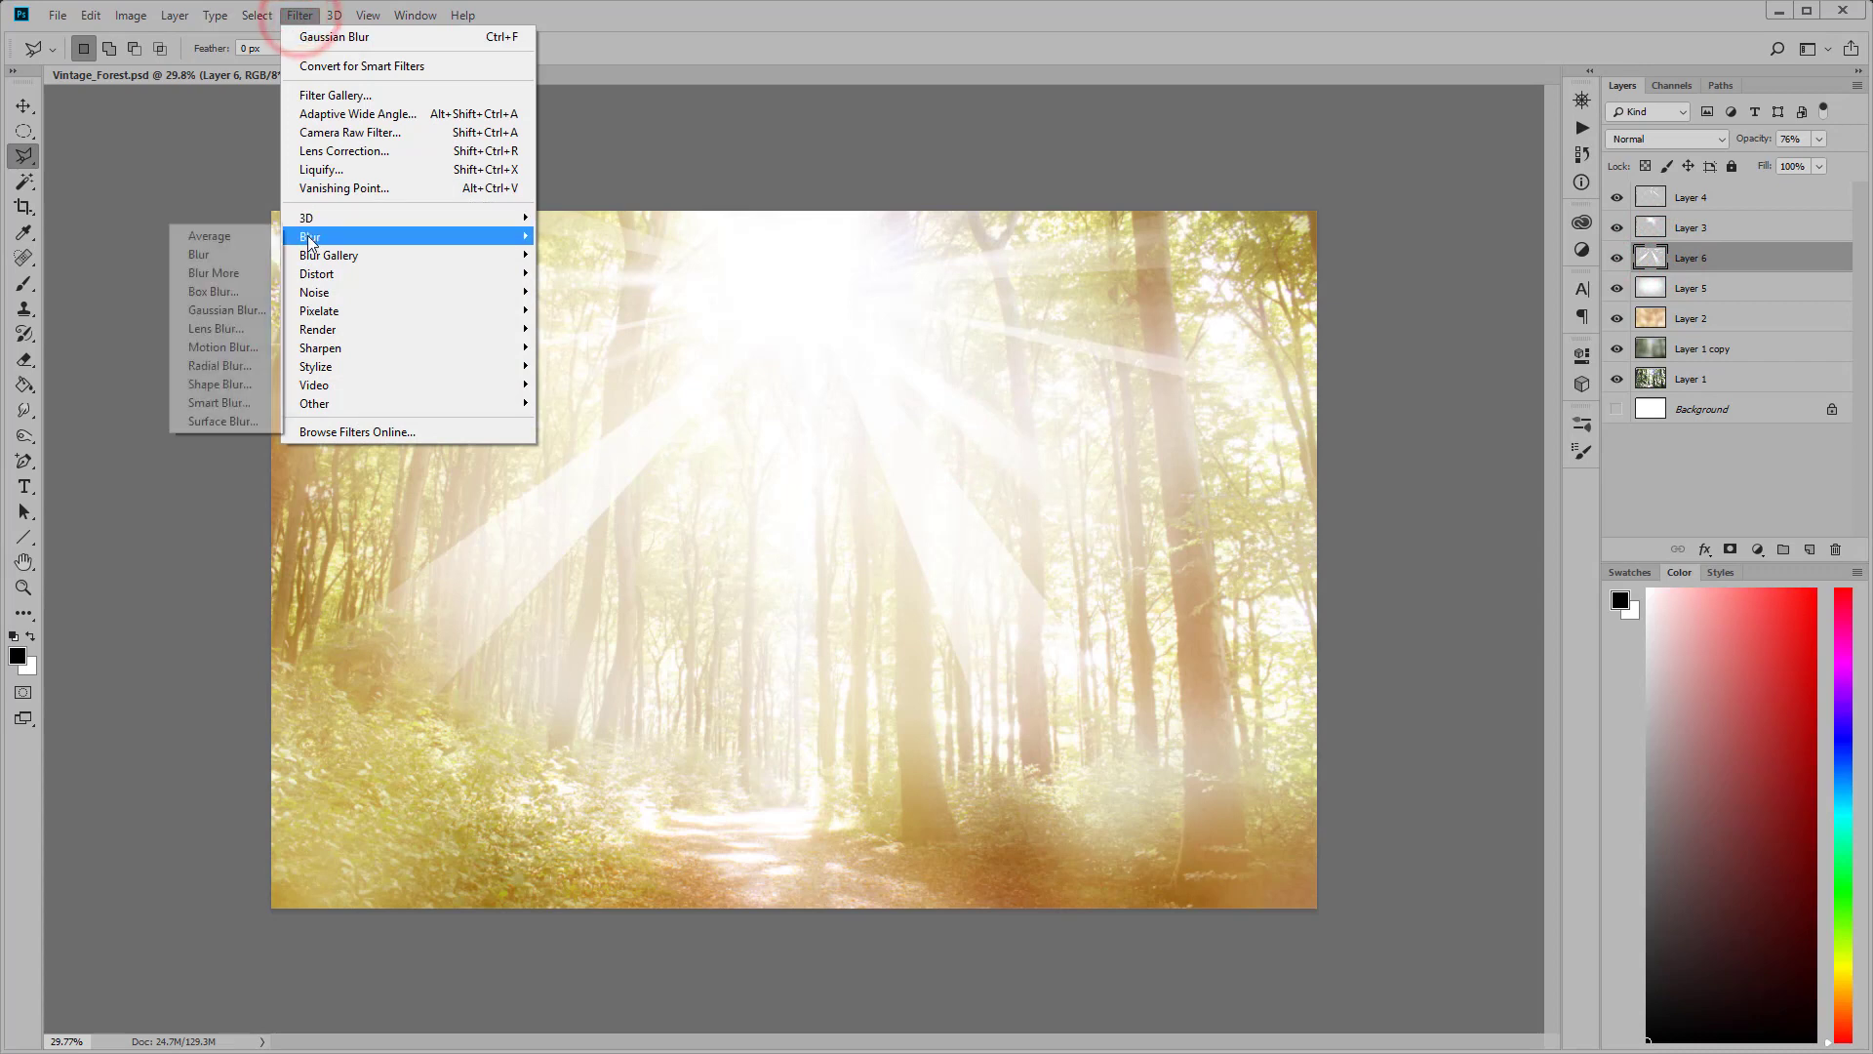
click(211, 313)
drag(1446, 412, 1402, 413)
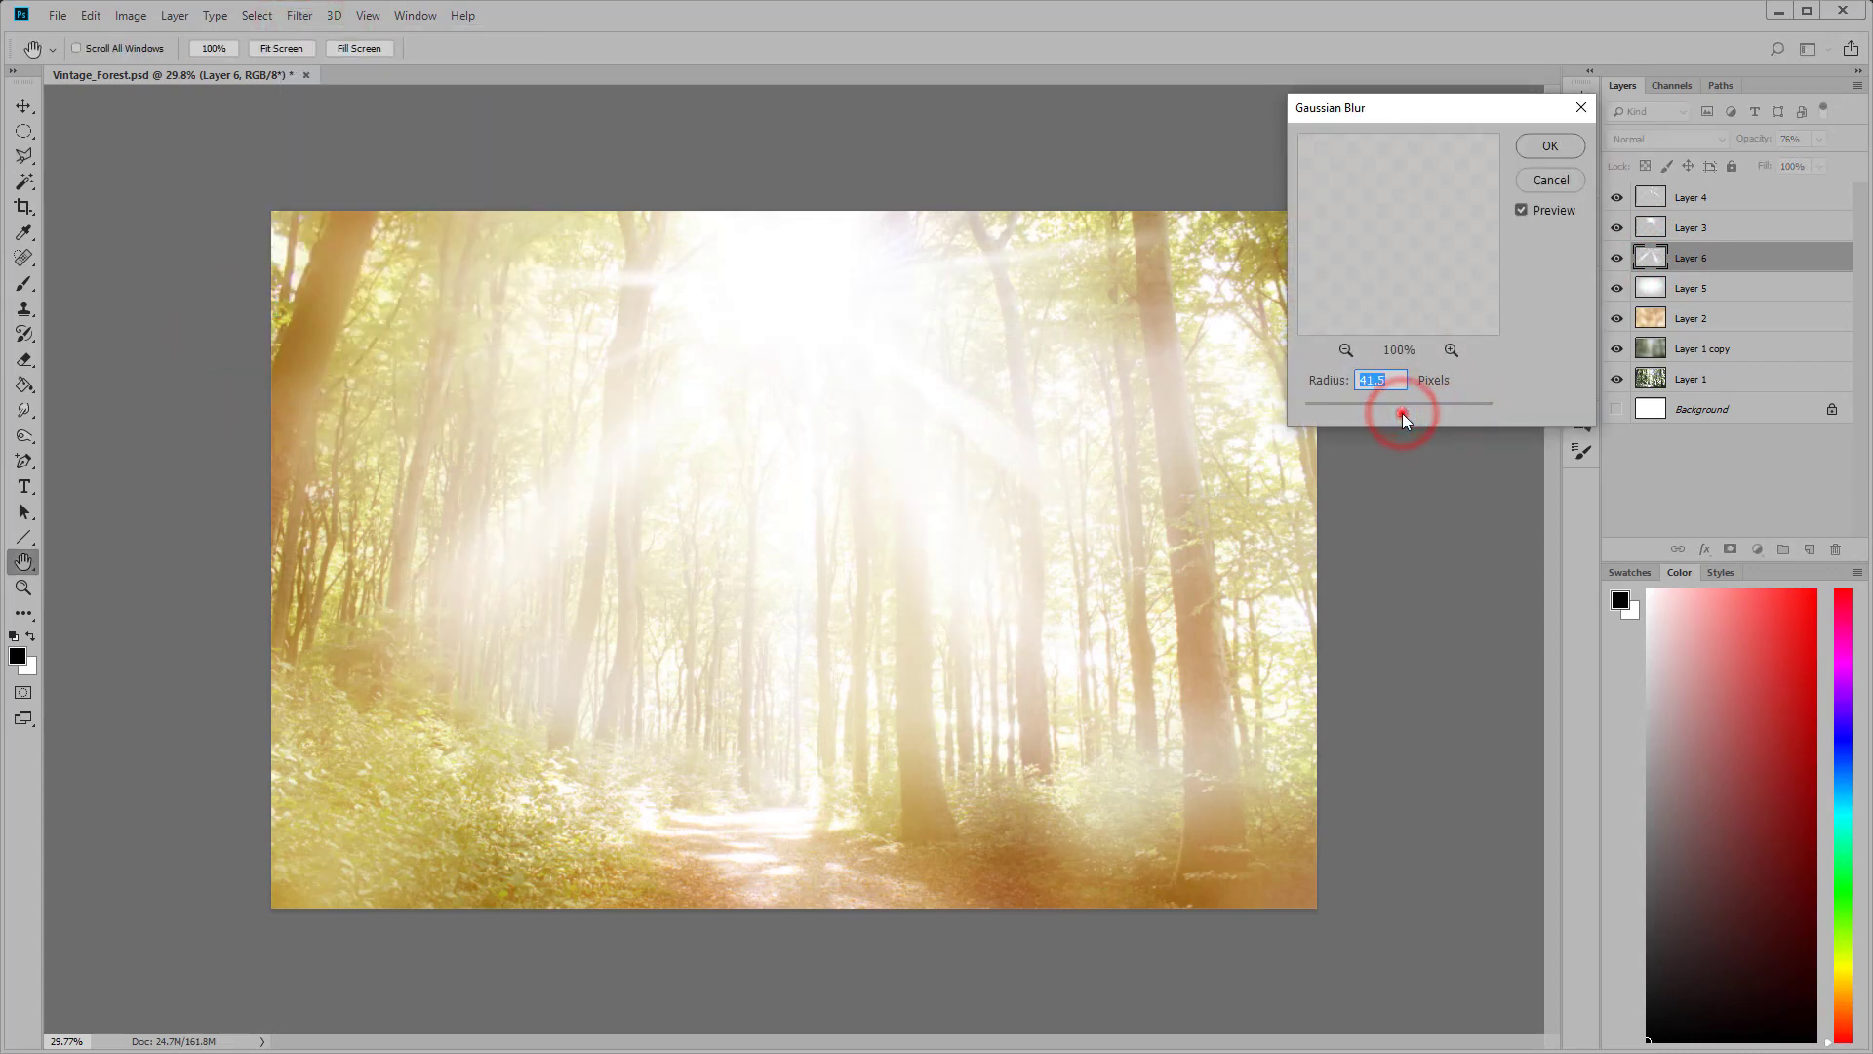
click(1565, 148)
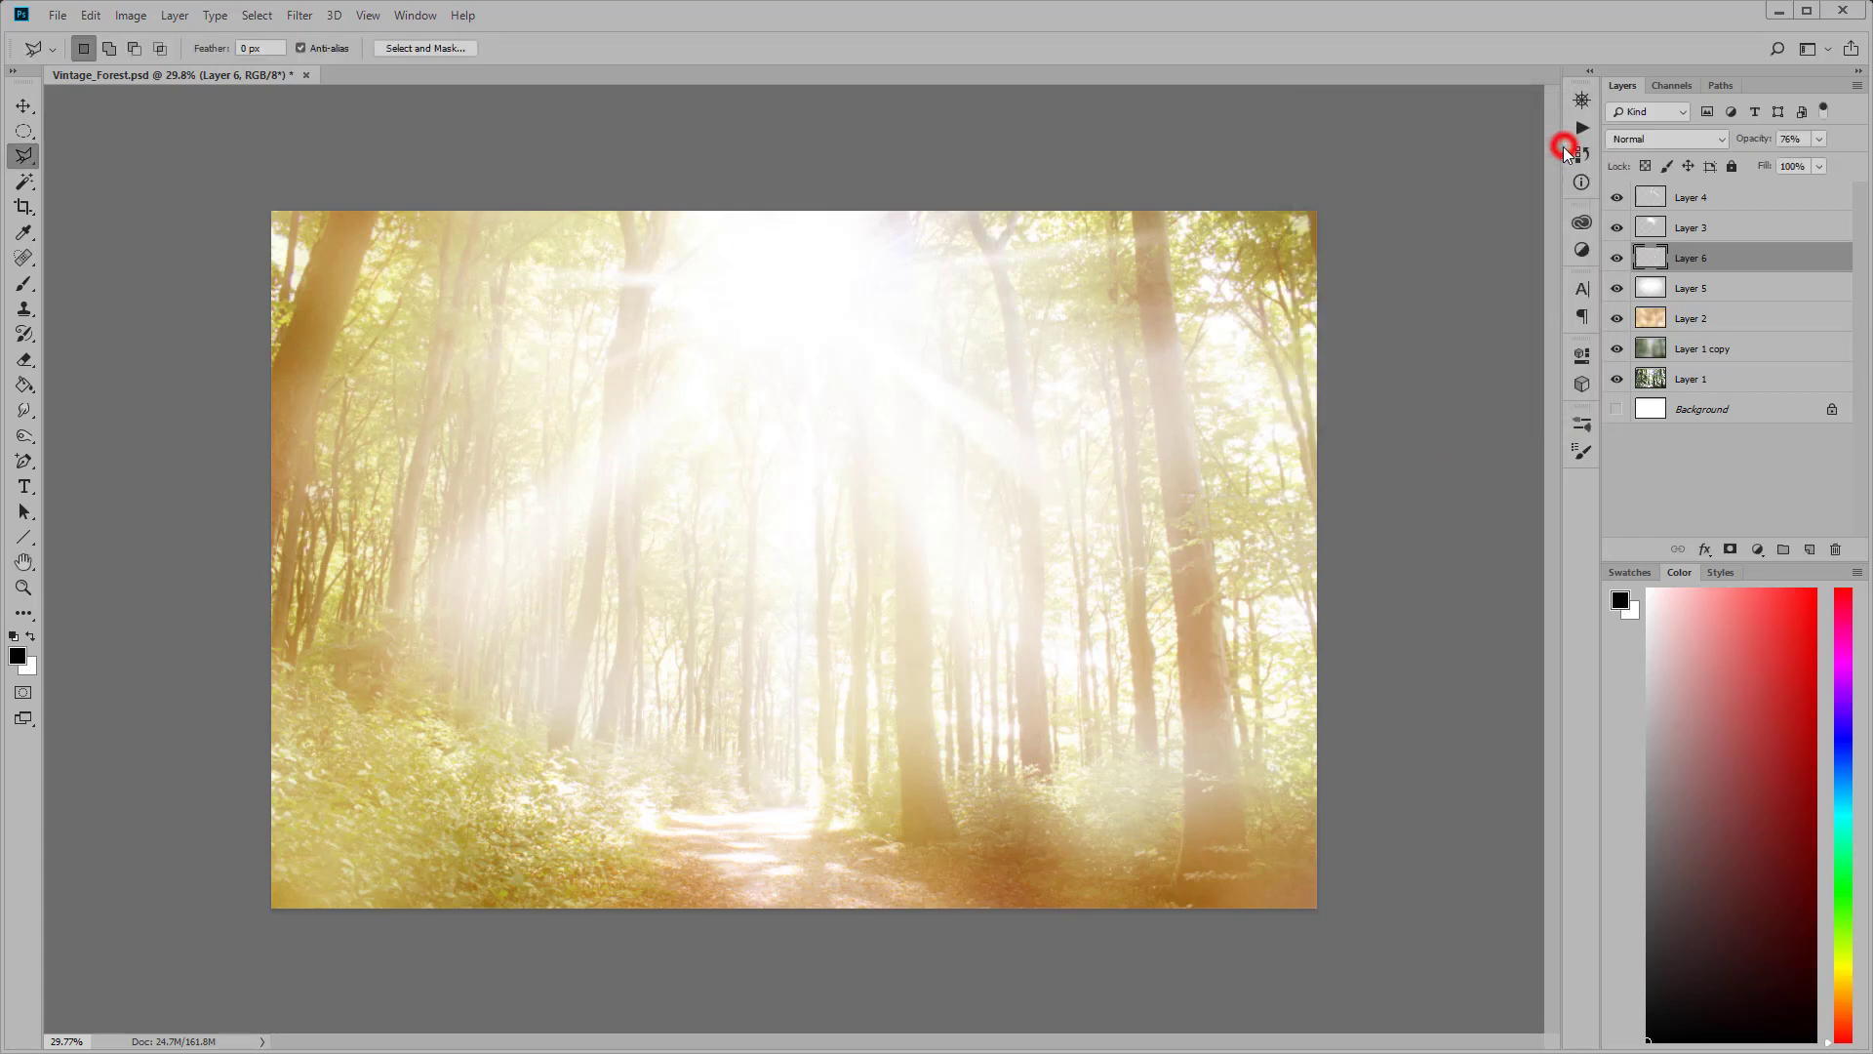
Step: Fade the rays layer to 46% opacity and compare the effect layers' visibility
click(1818, 139)
drag(1817, 158, 1801, 161)
click(1742, 197)
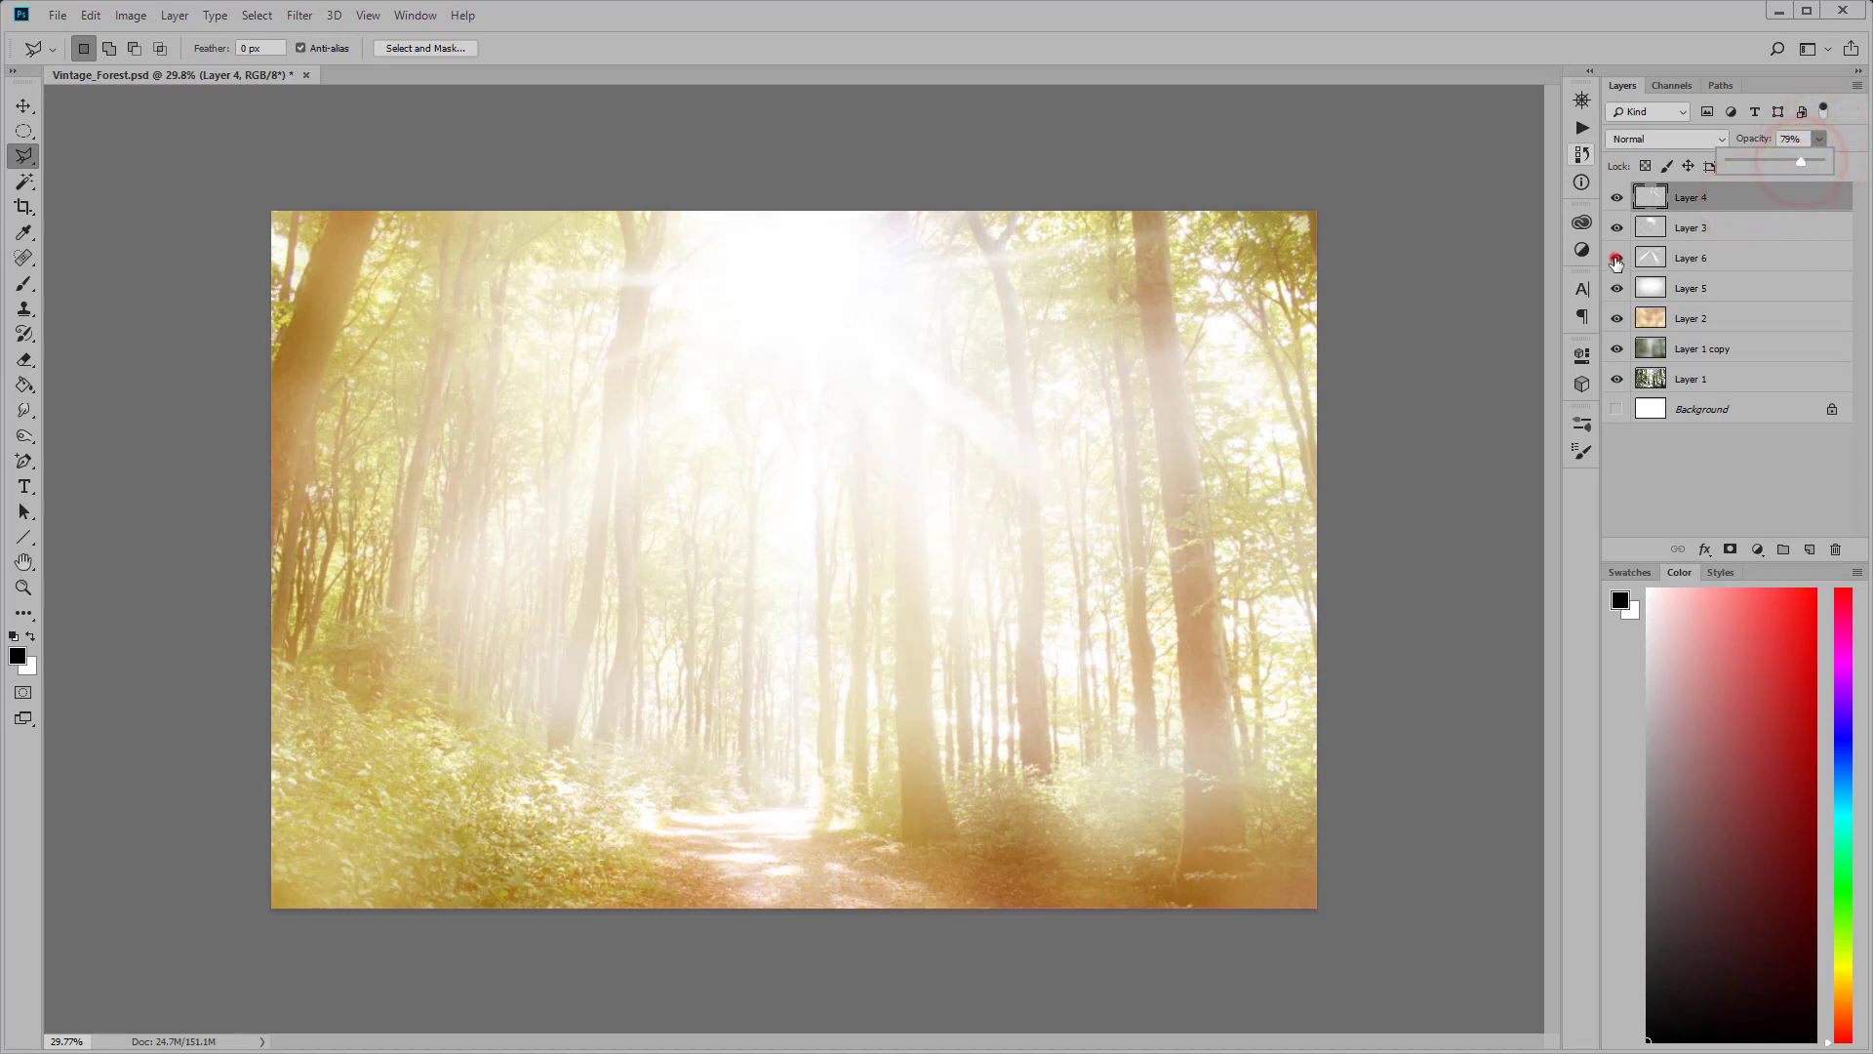
drag(1616, 260, 1619, 198)
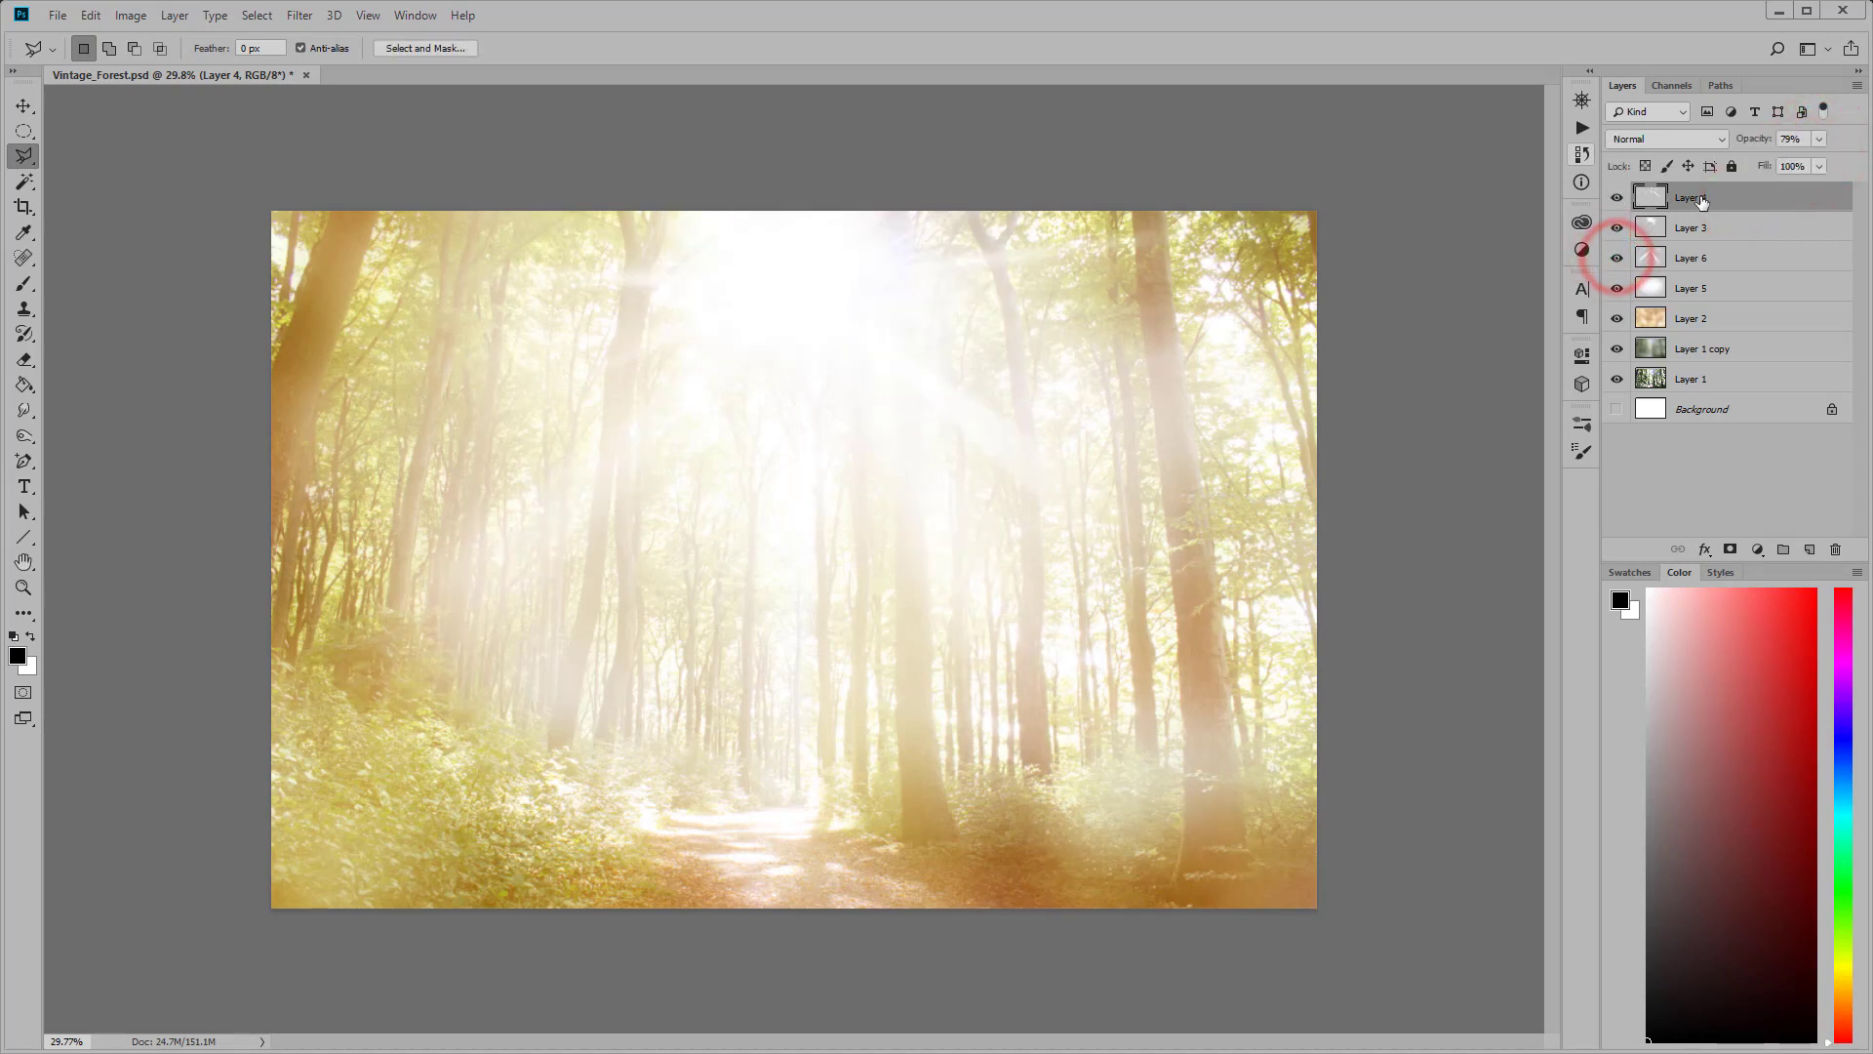
Step: Group Layers 3 through 6 into Group 1
shift+click(1720, 294)
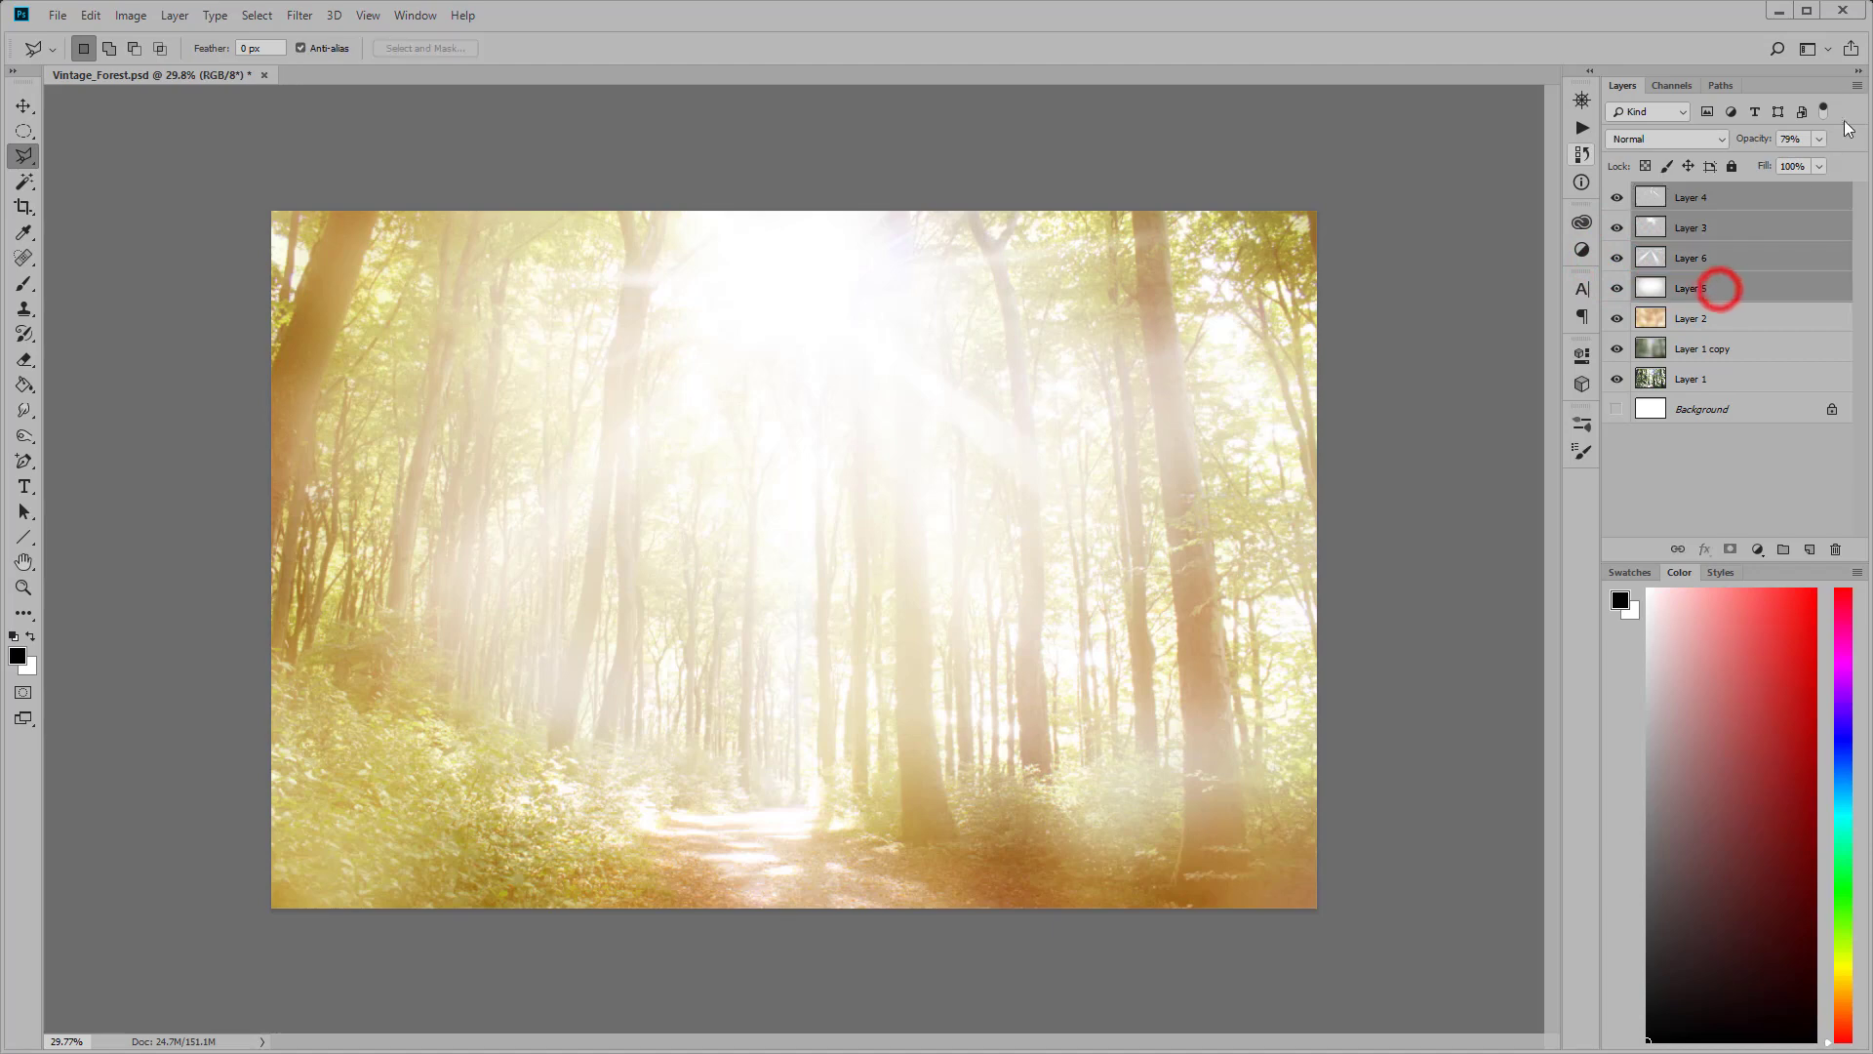
click(1856, 86)
click(1787, 286)
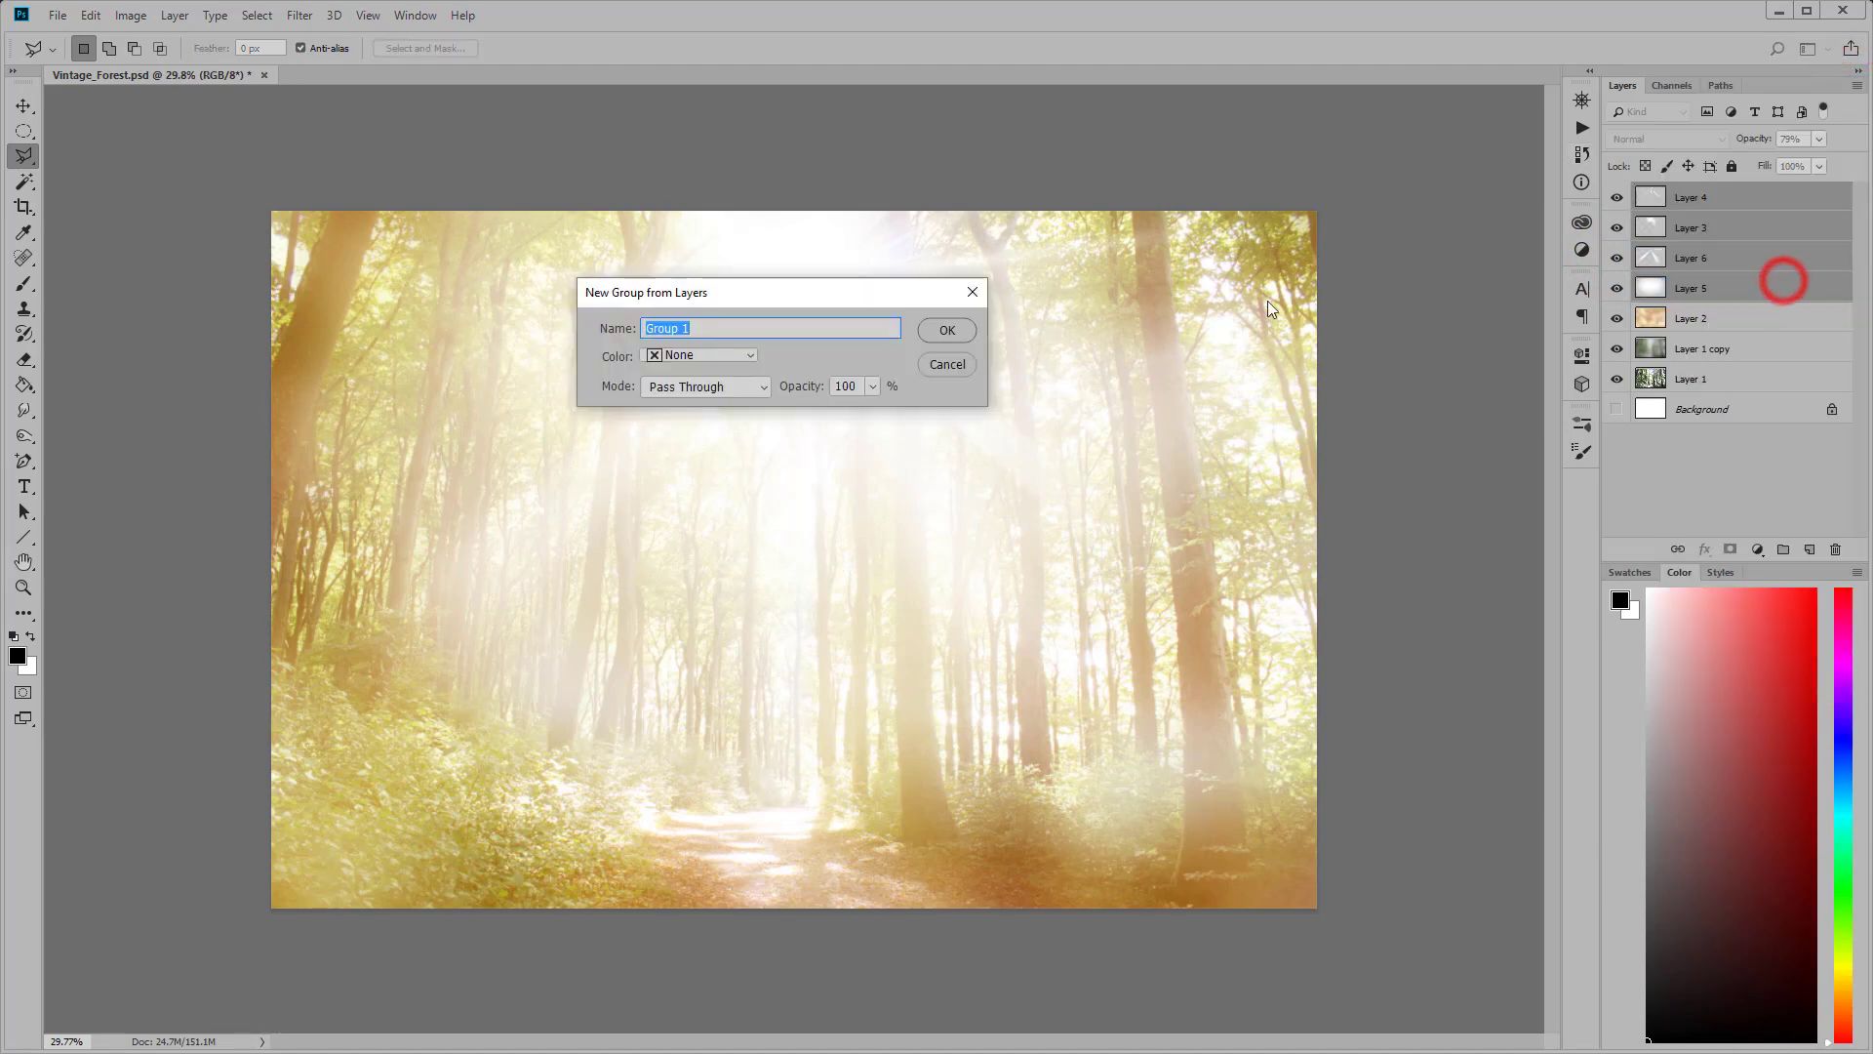
click(950, 326)
click(1618, 195)
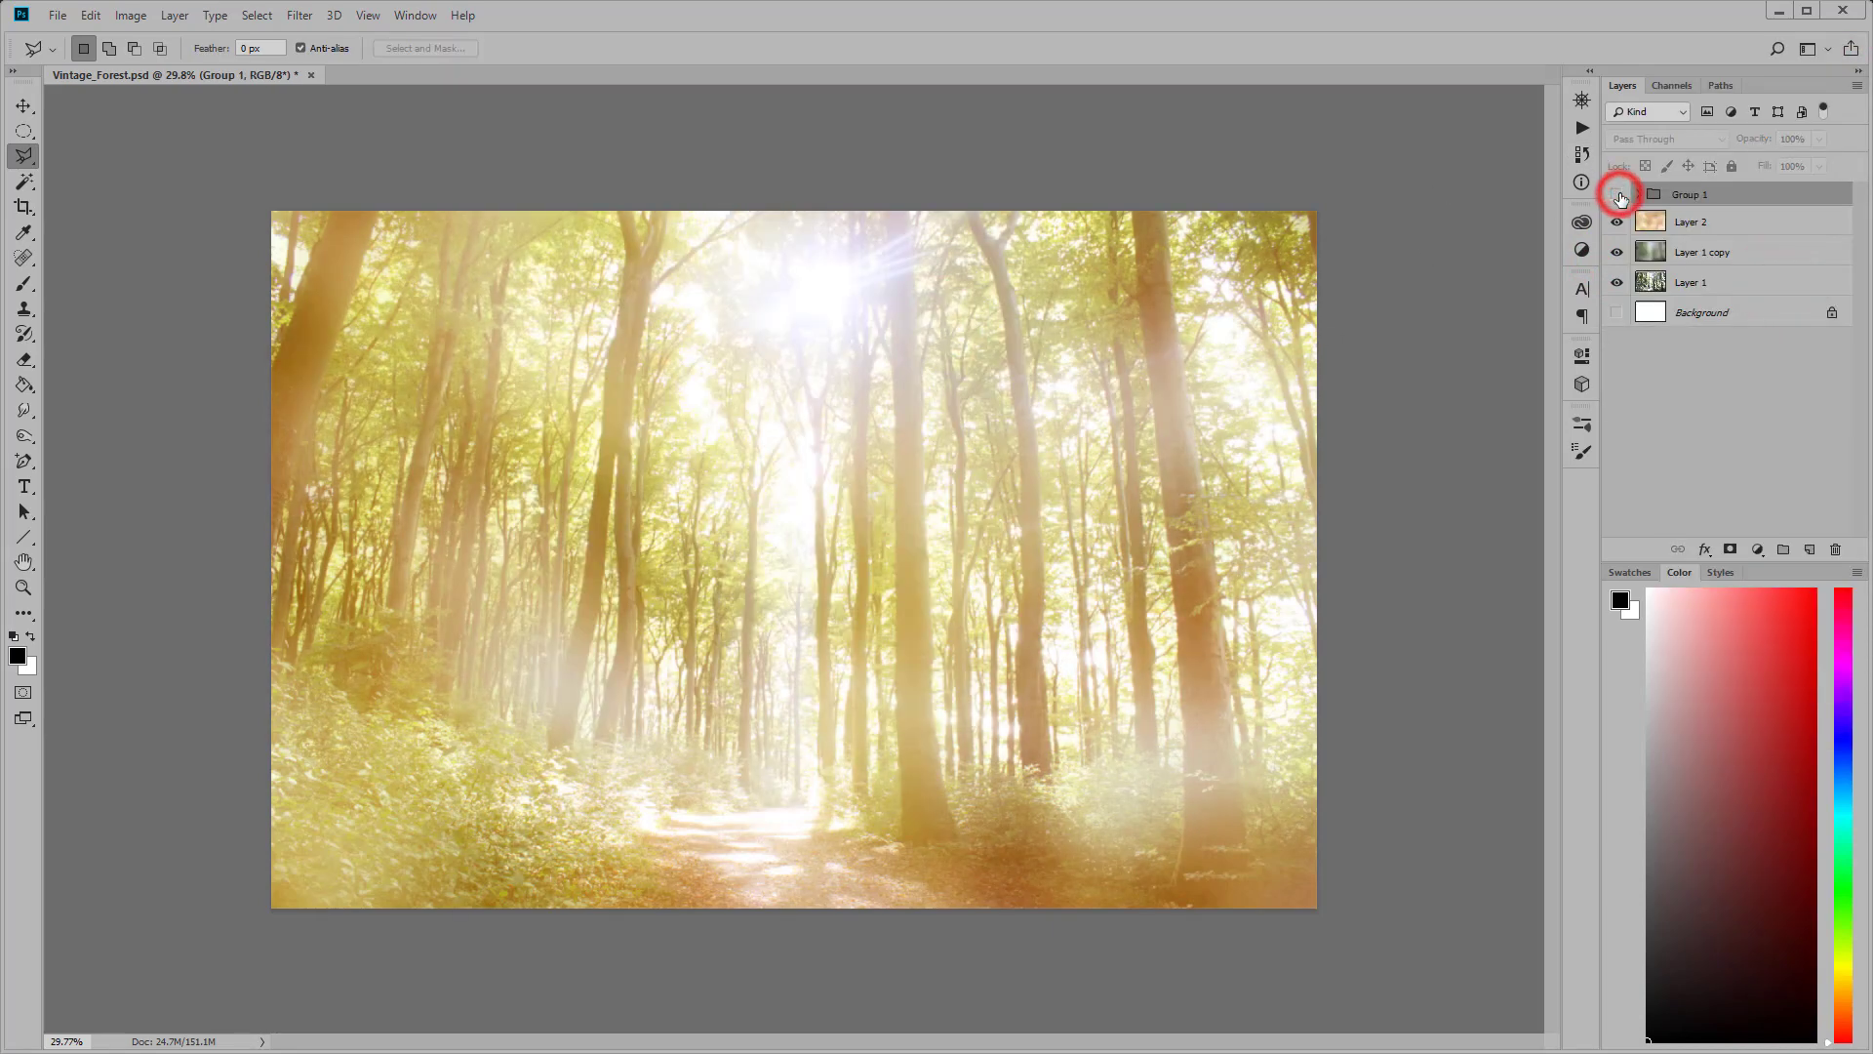
Step: Hide the light layers and fill a large square selection with black on a new layer
key(m)
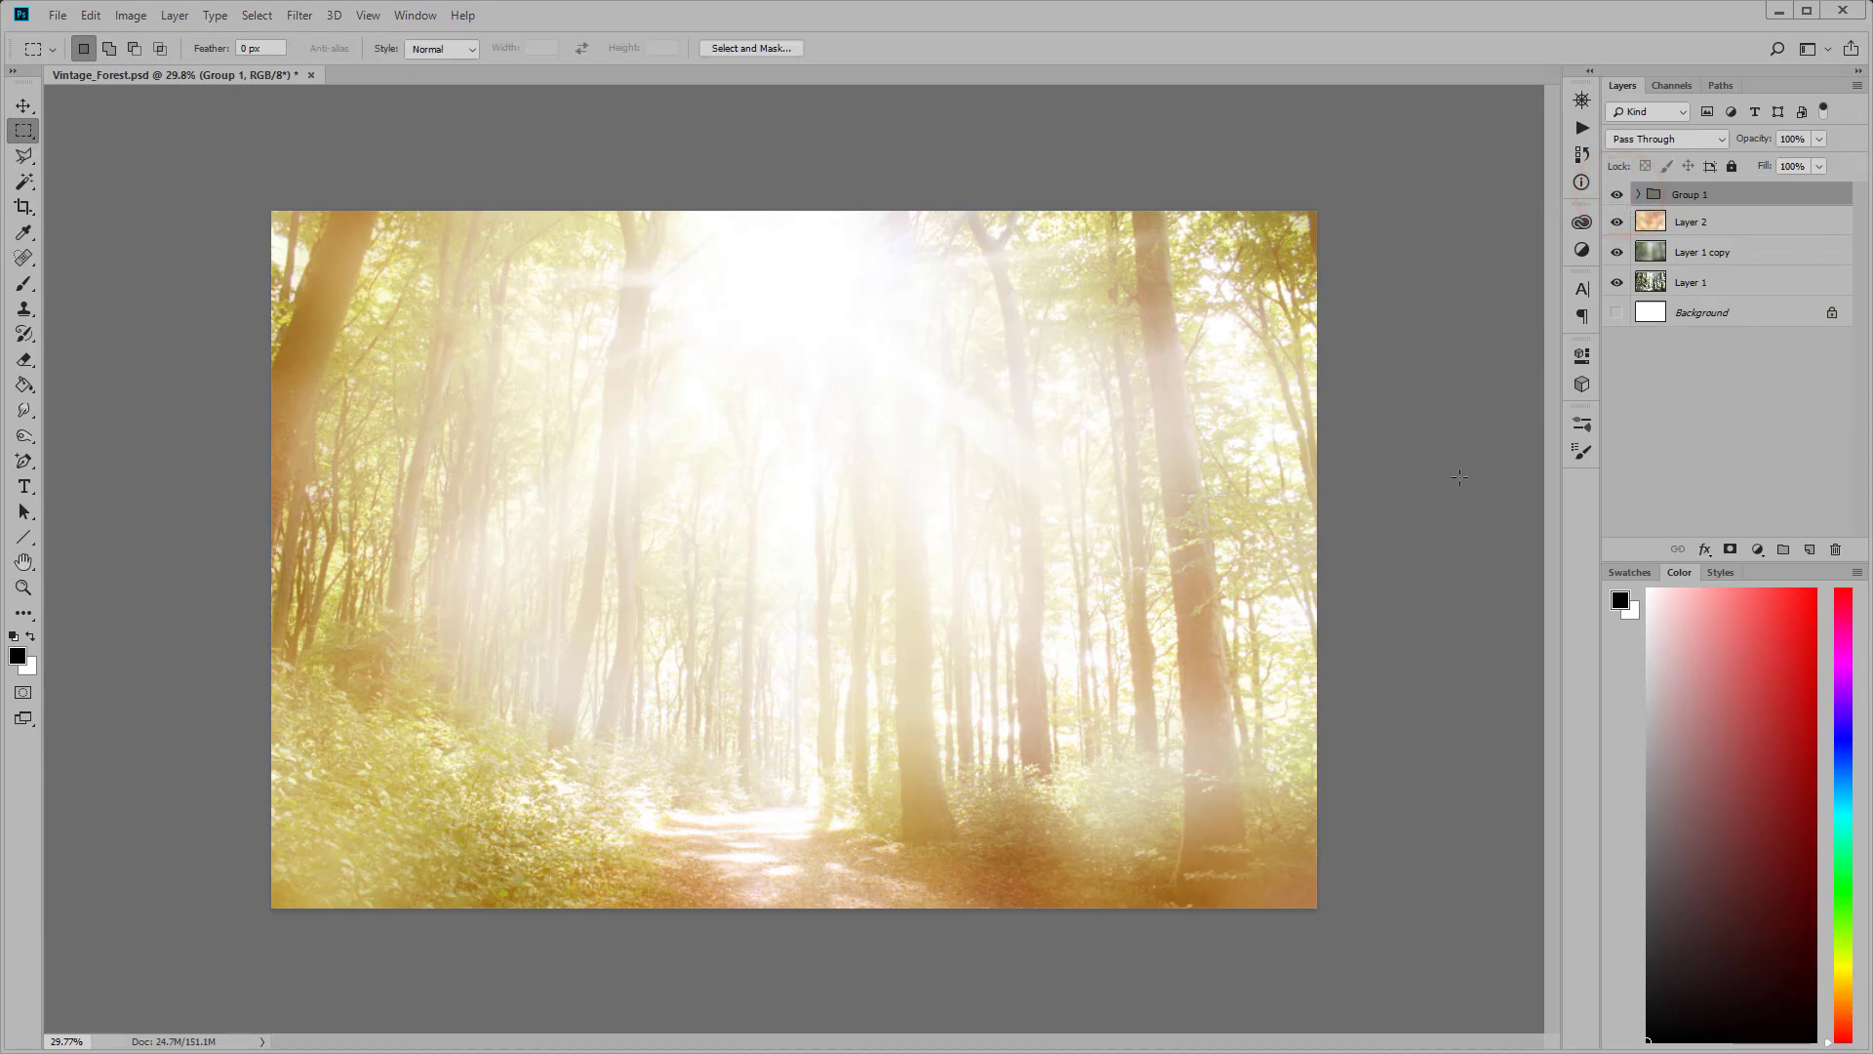
drag(1617, 195, 1616, 222)
click(1733, 252)
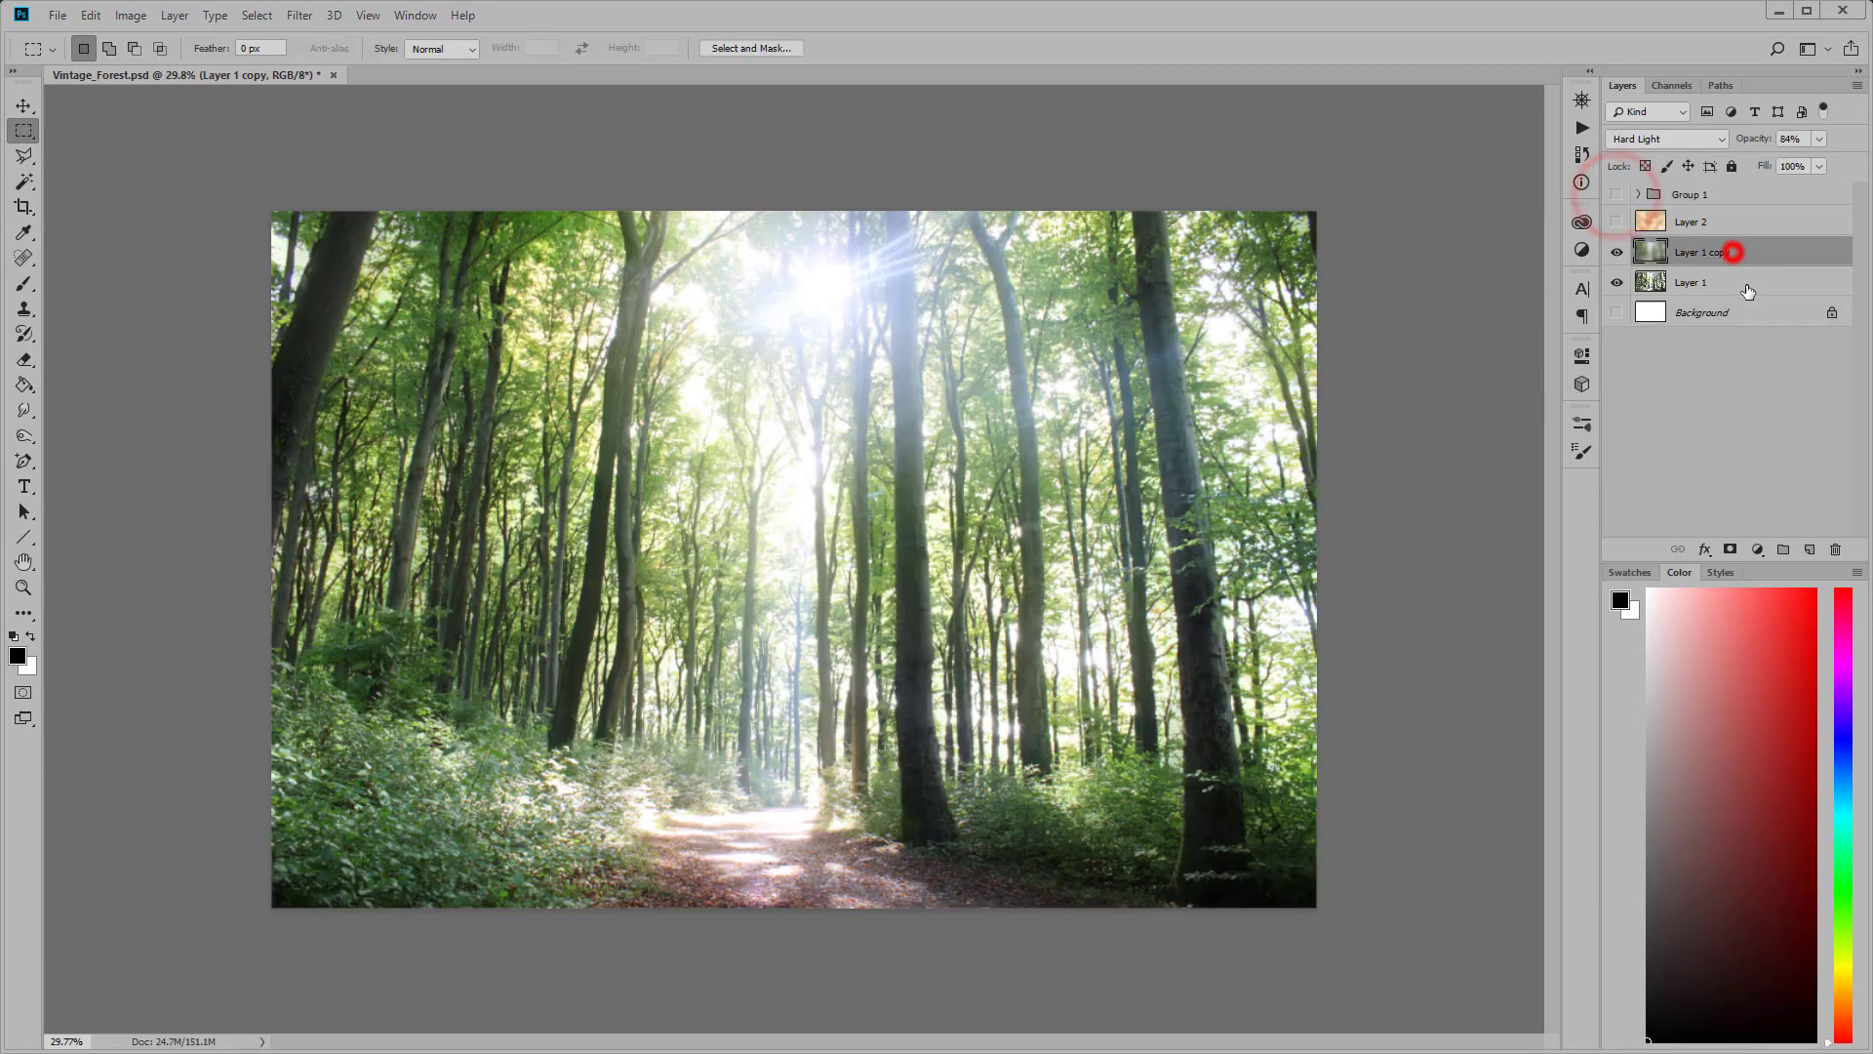
click(1810, 551)
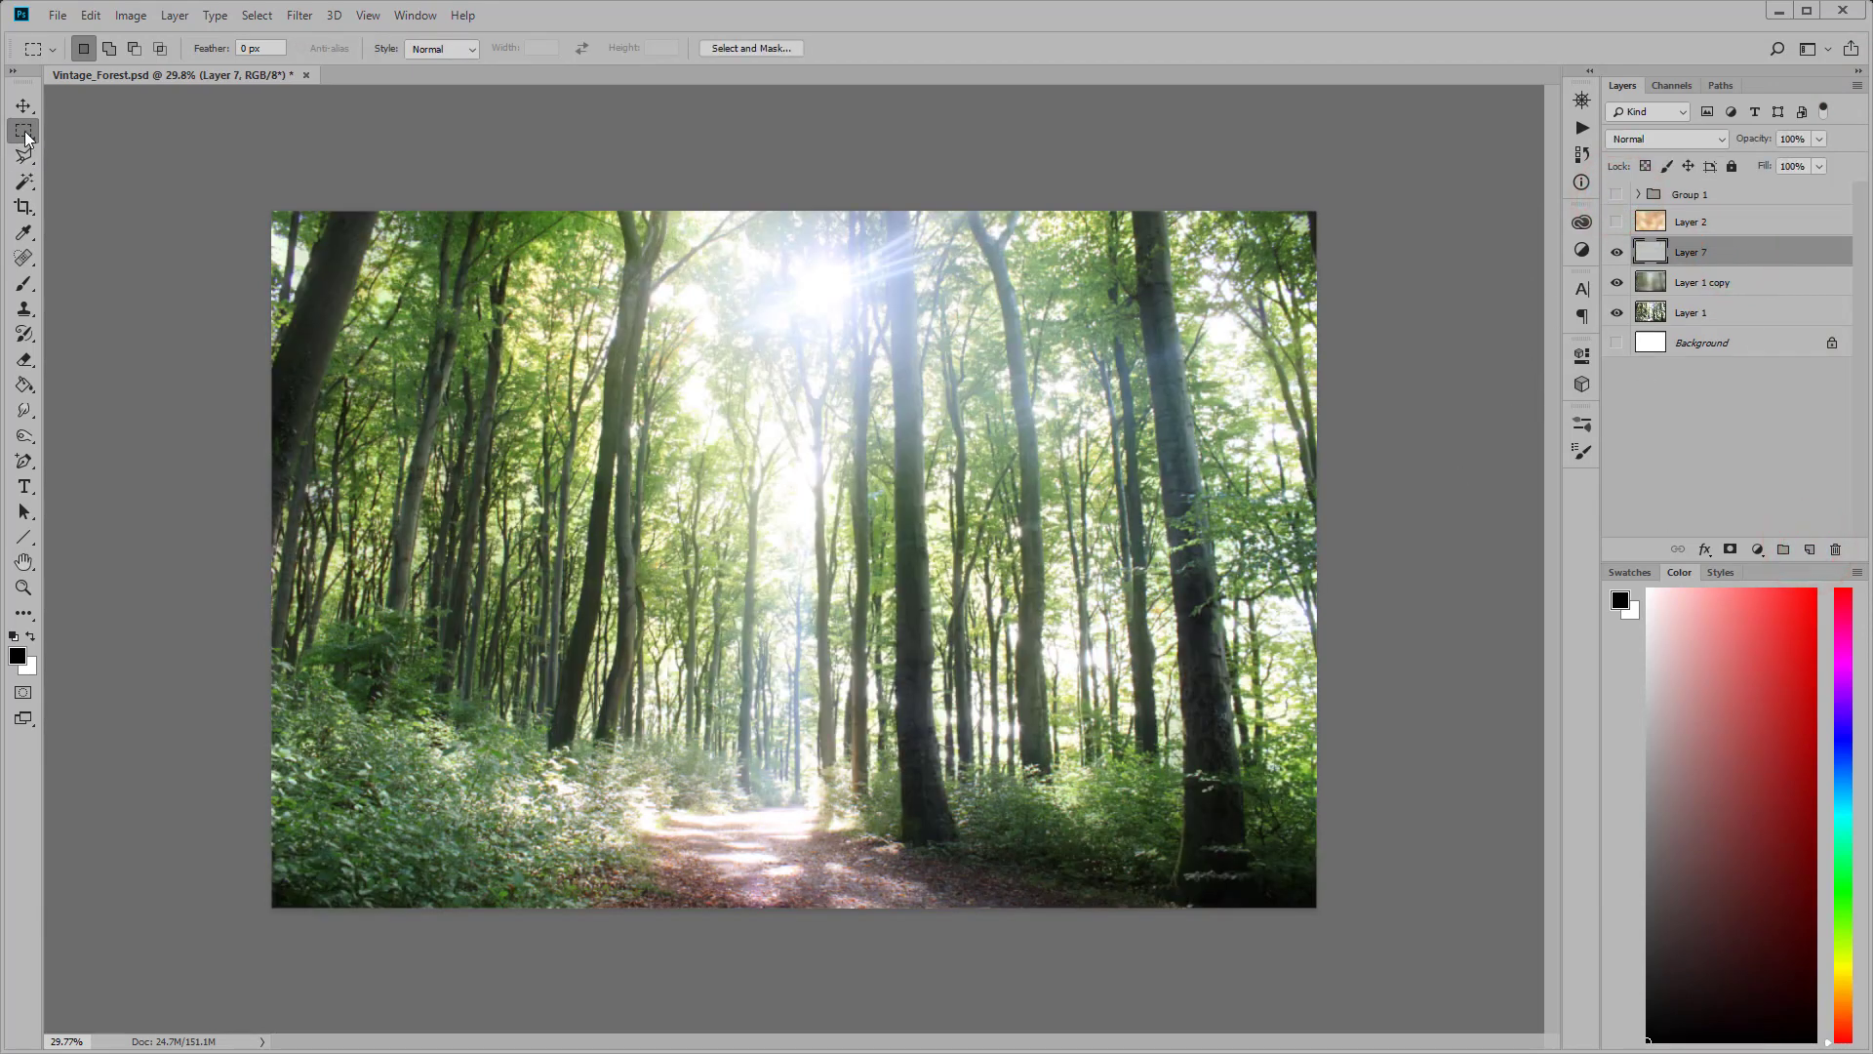
drag(539, 232, 1254, 891)
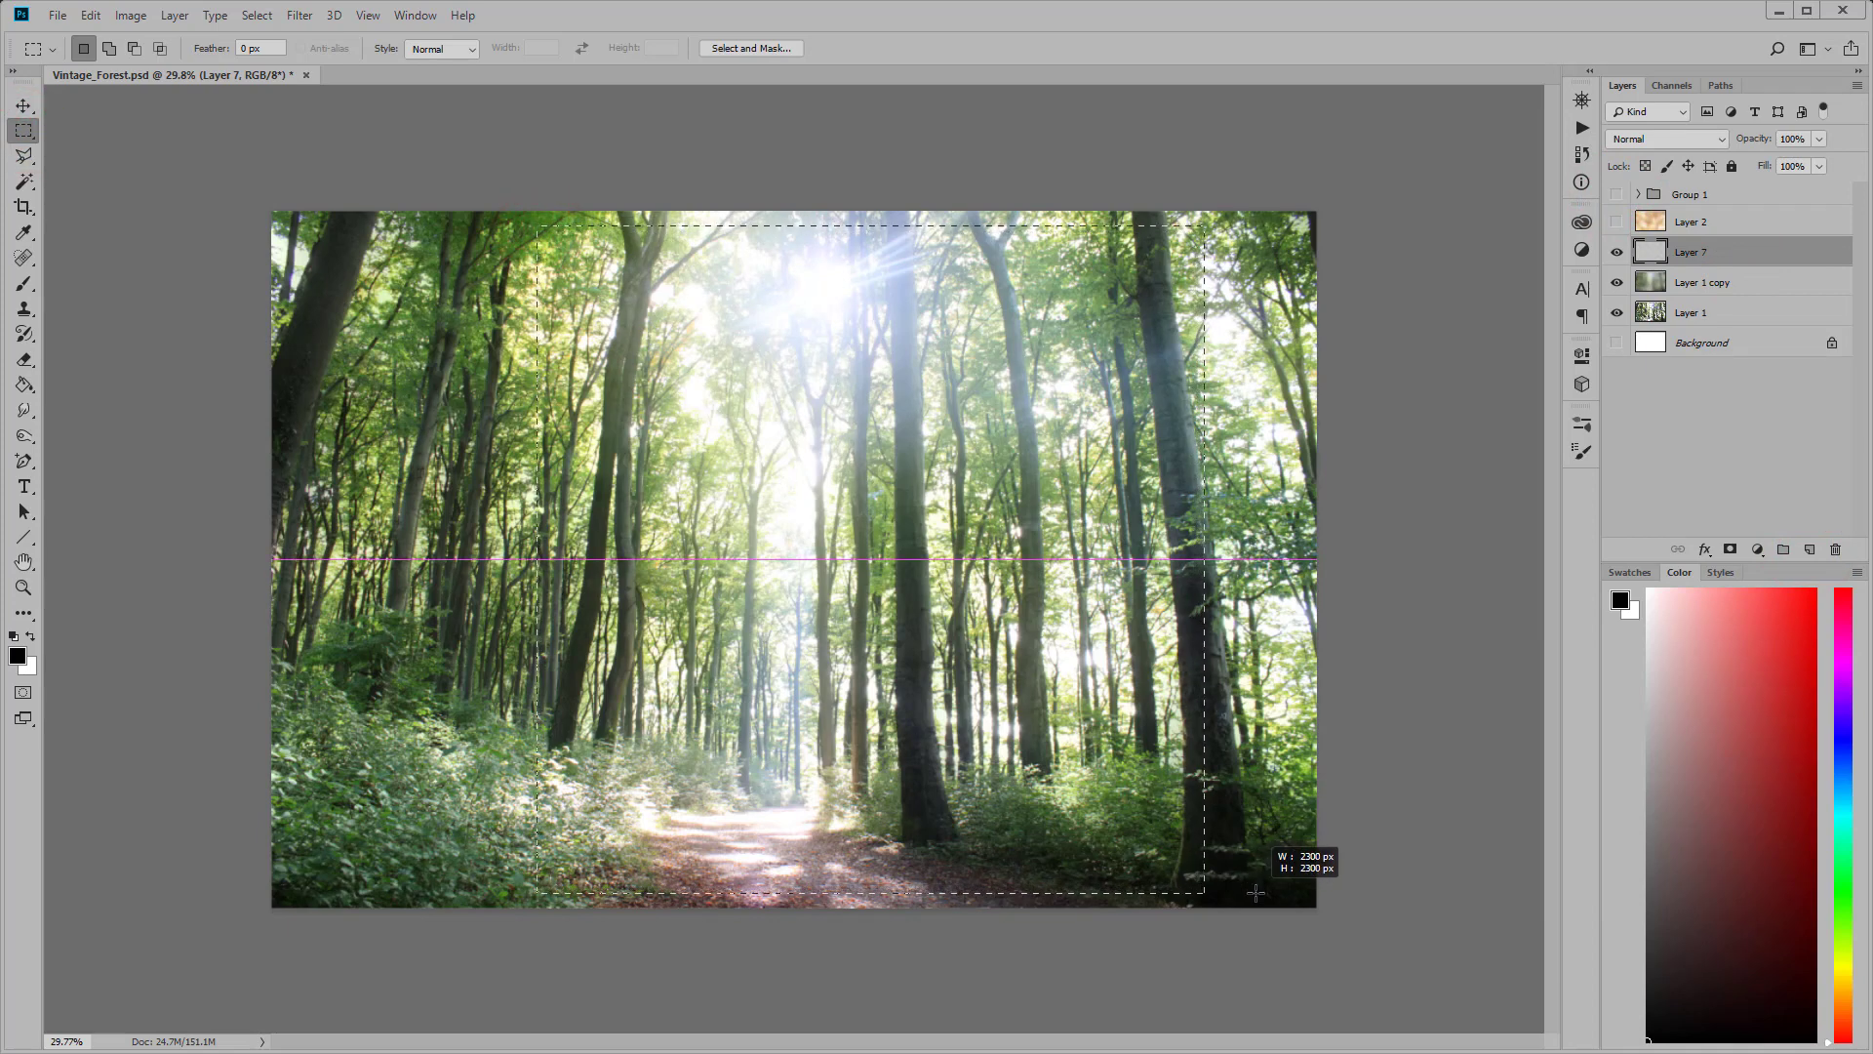
drag(1254, 891, 1259, 894)
click(95, 22)
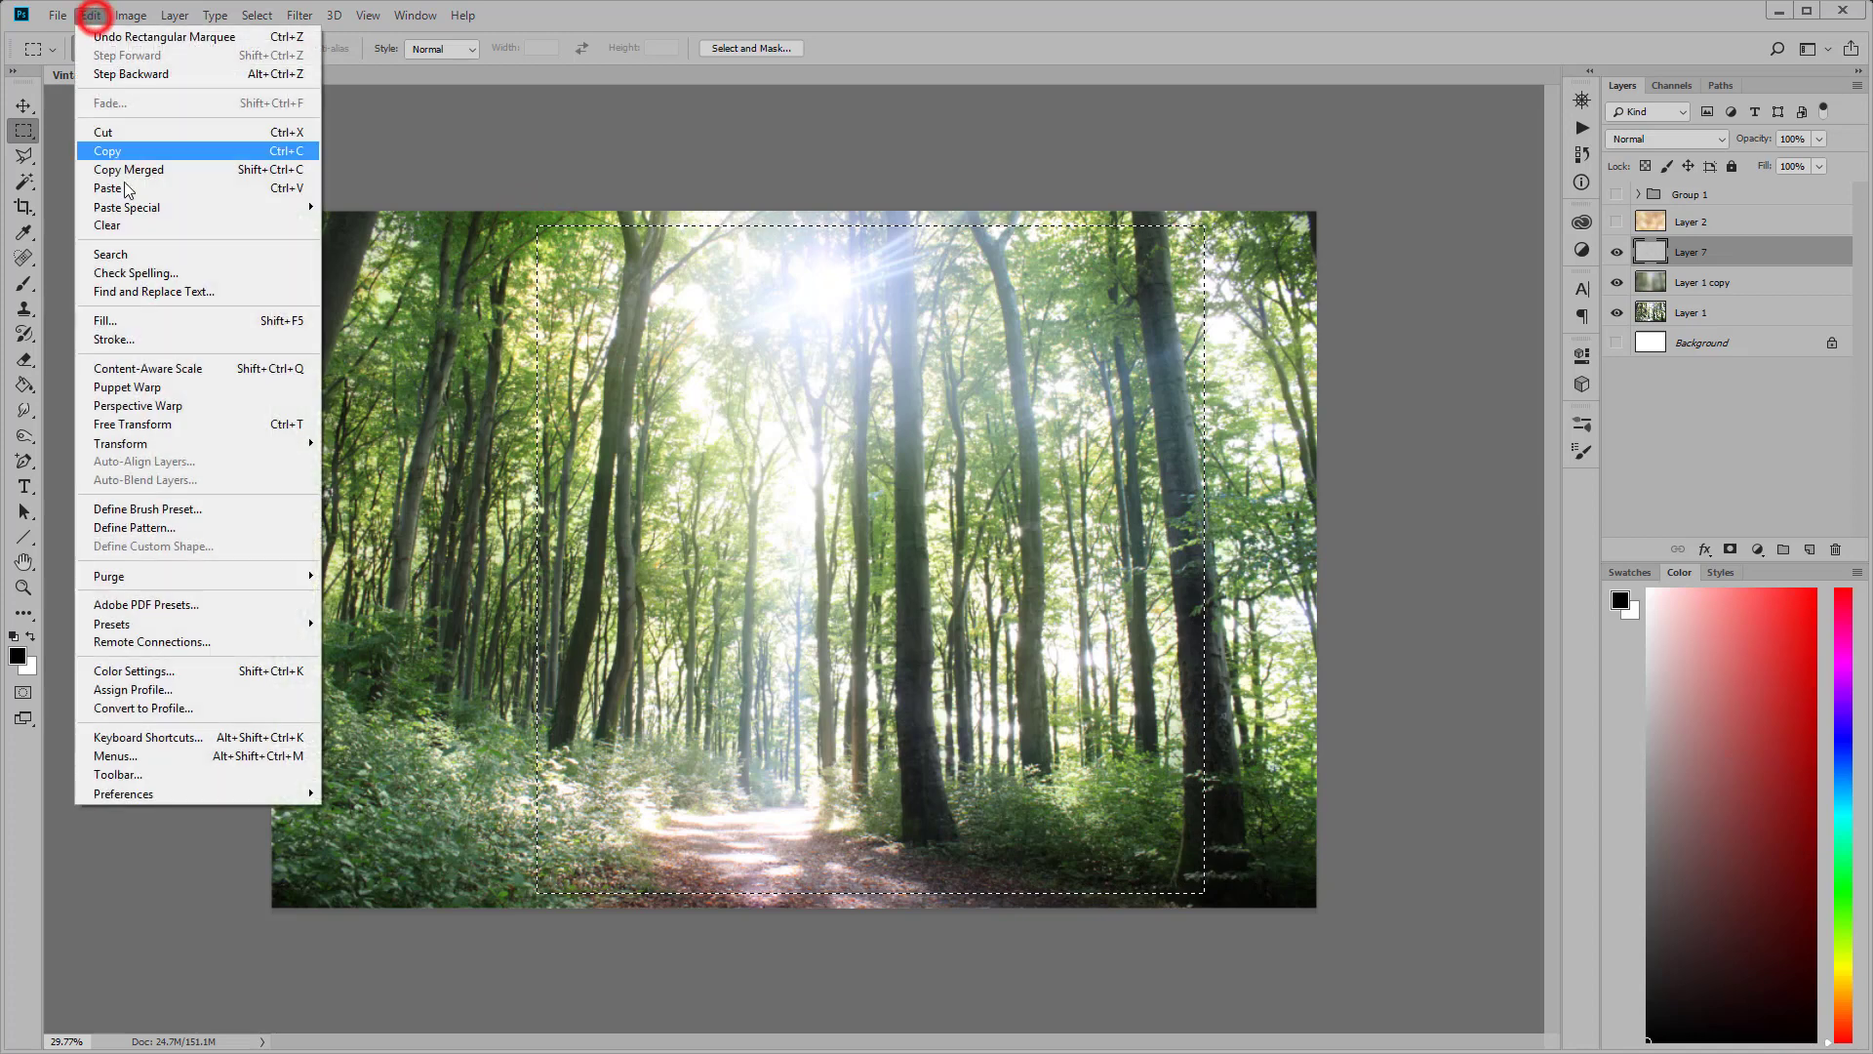
click(110, 323)
click(1164, 207)
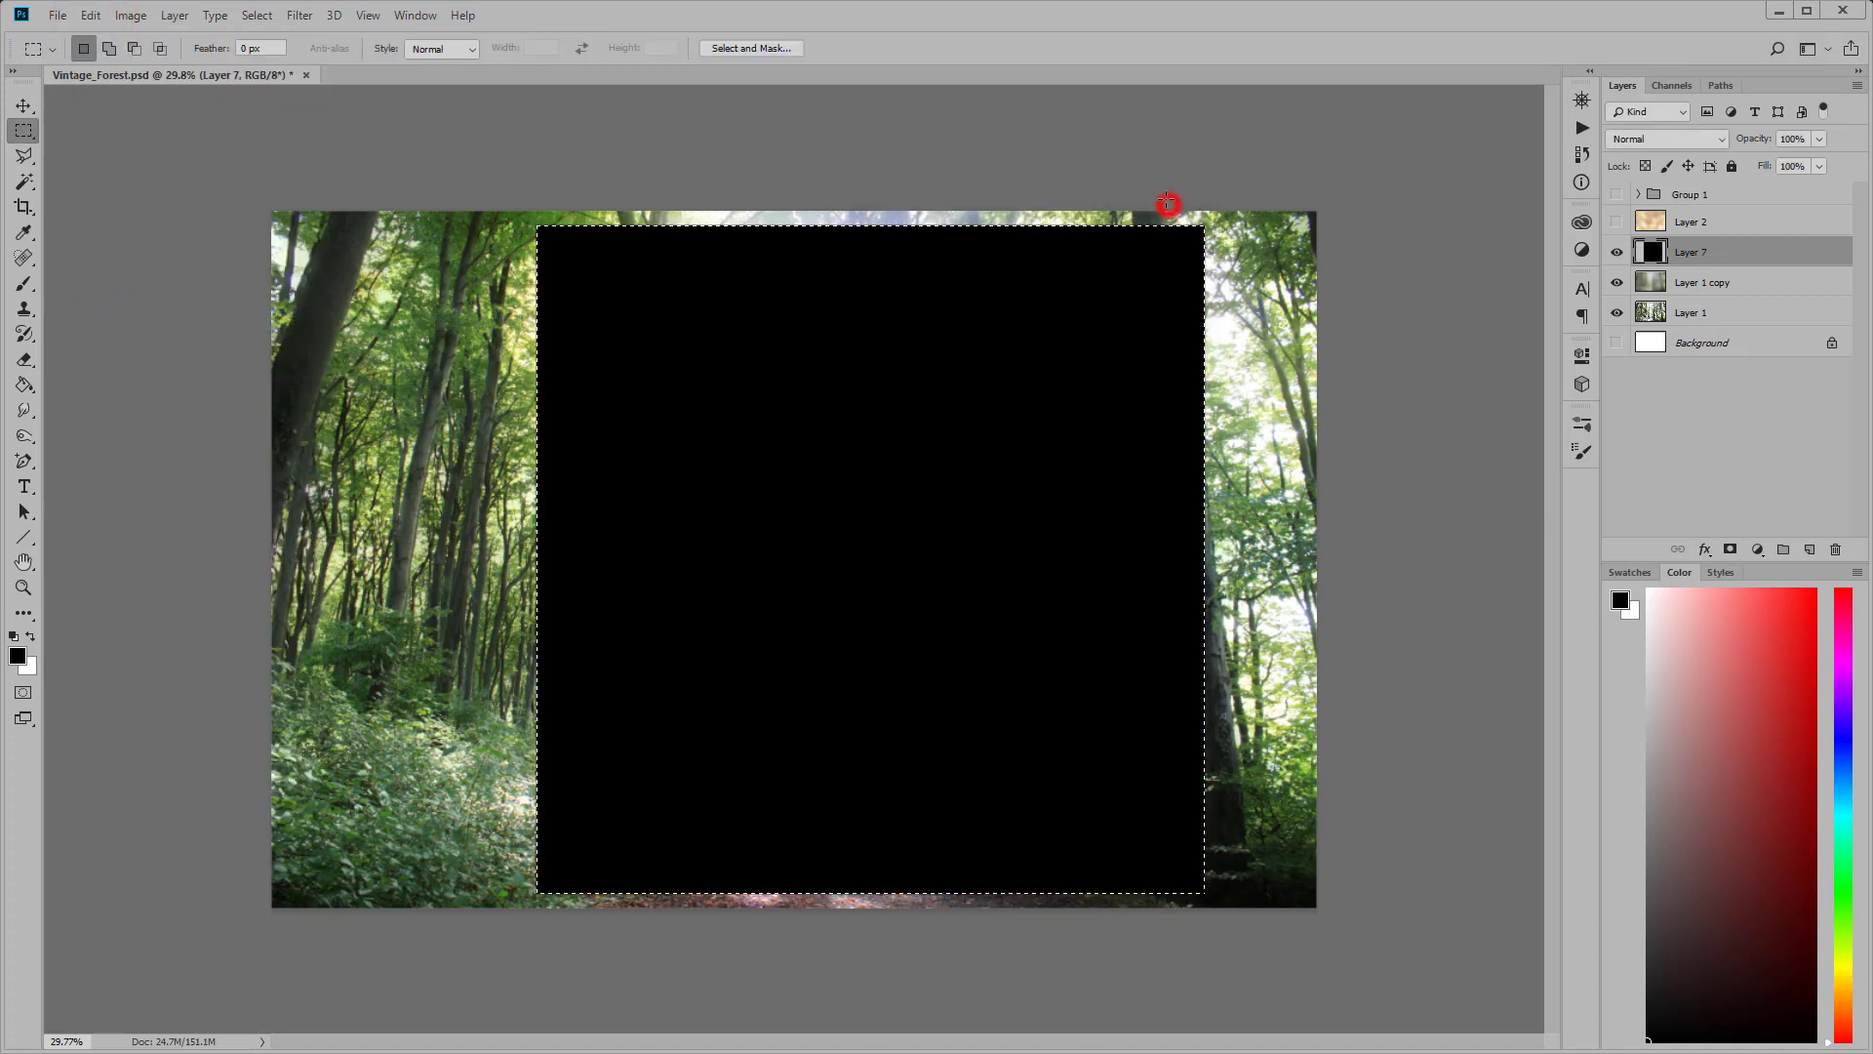
Step: Centre the black square horizontally and vertically on the canvas
click(257, 16)
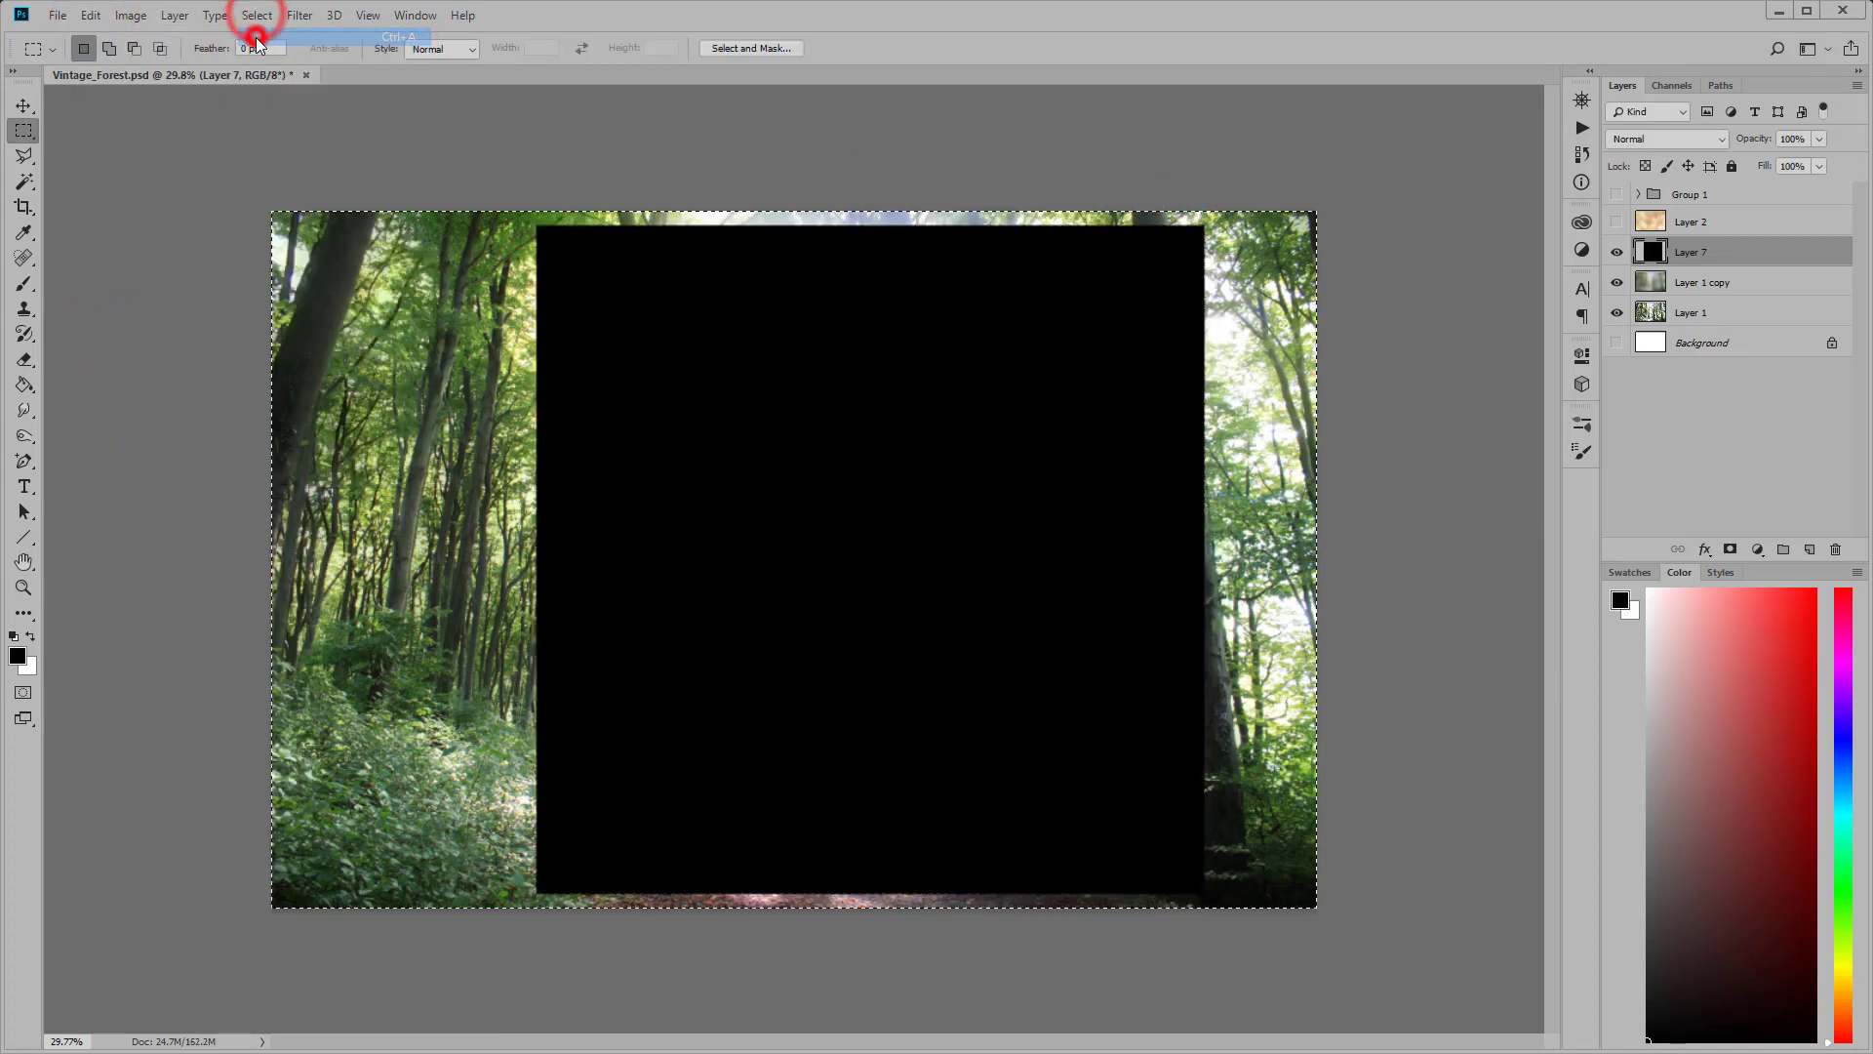
click(23, 105)
click(404, 49)
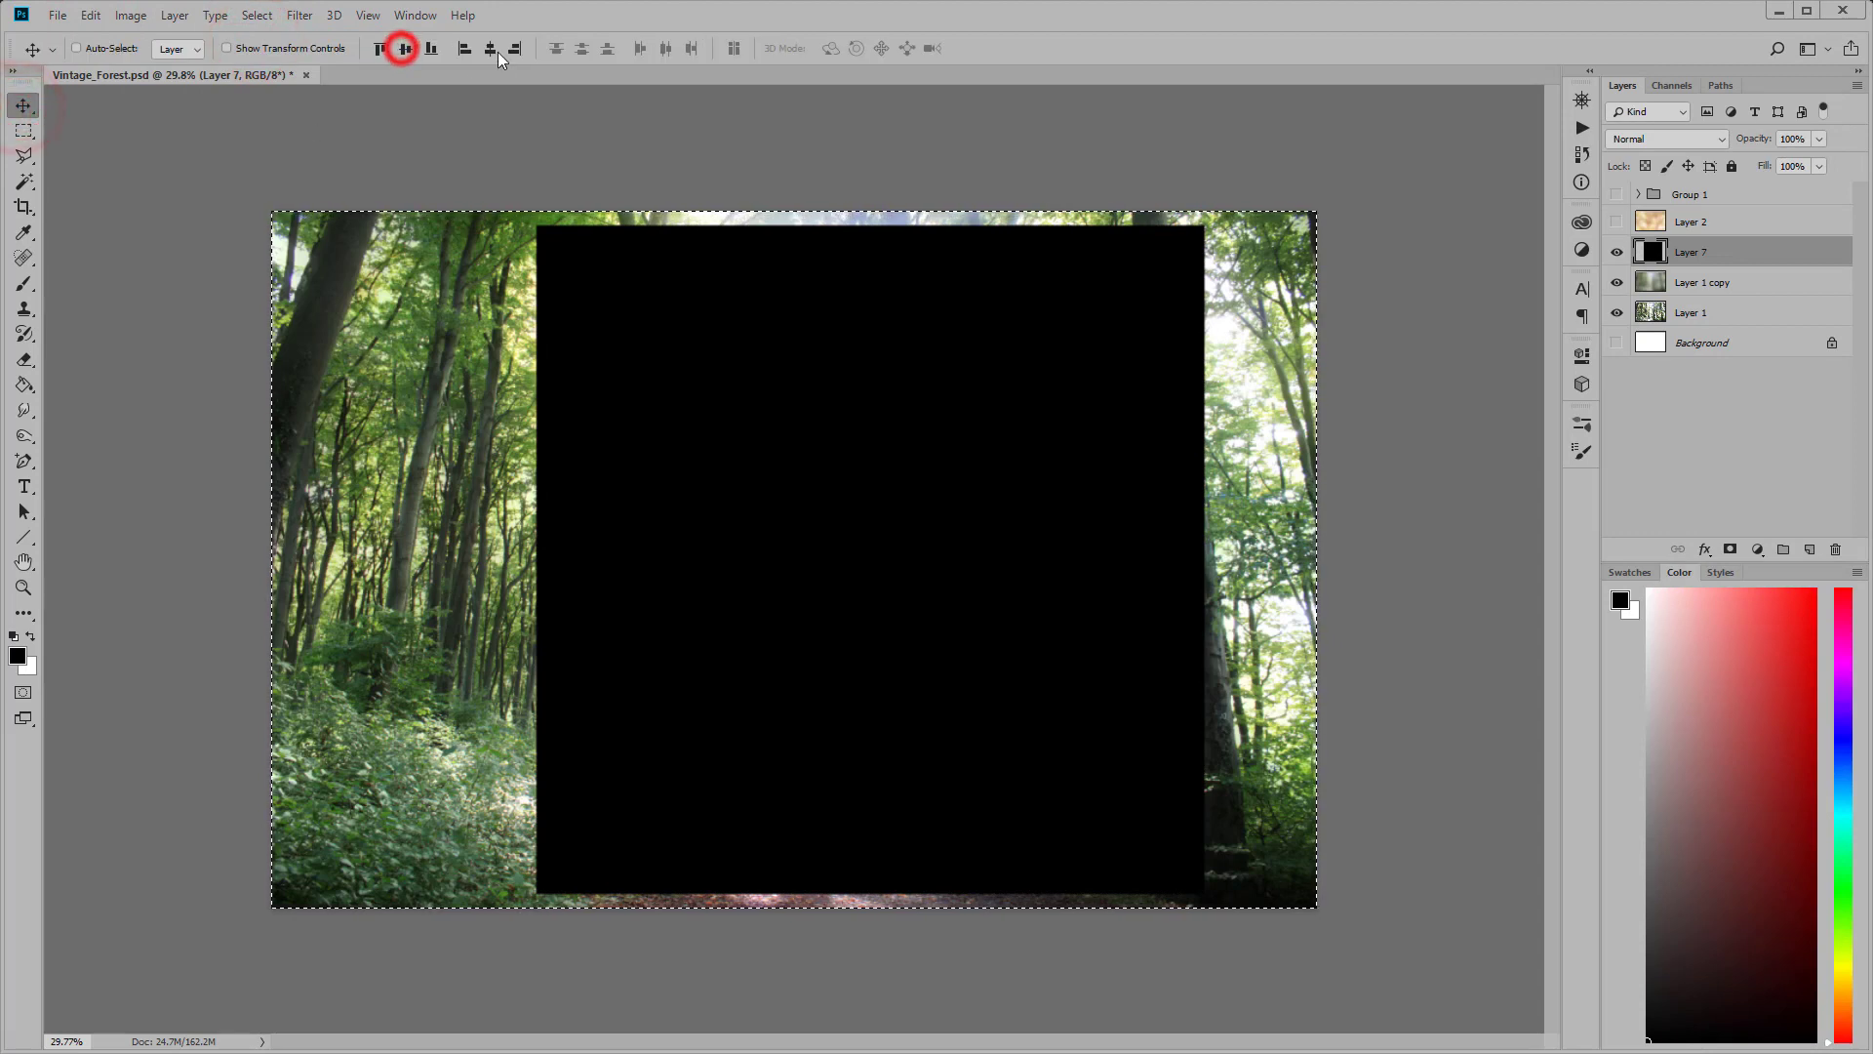
click(490, 49)
Step: Shrink the square's selection to about 88% and cut its inner area onto Layer 8
ctrl+click(1650, 252)
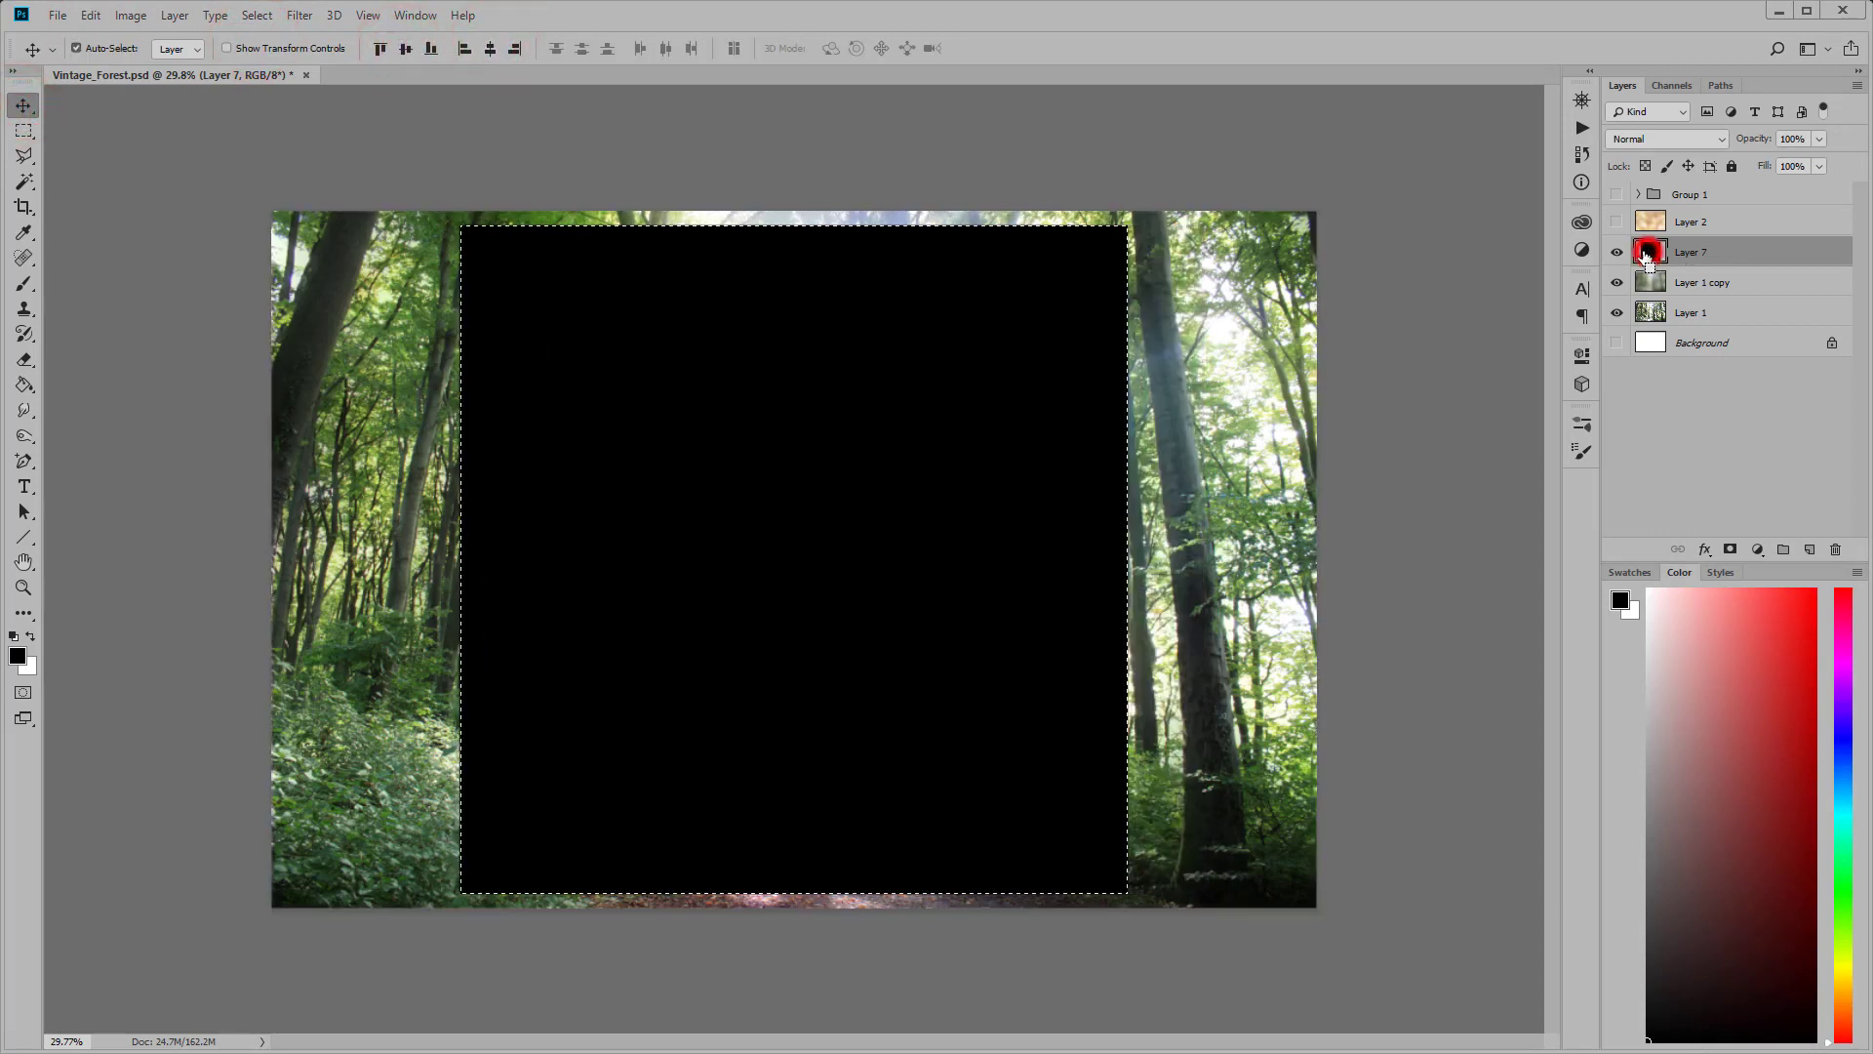
click(18, 133)
right_click(916, 373)
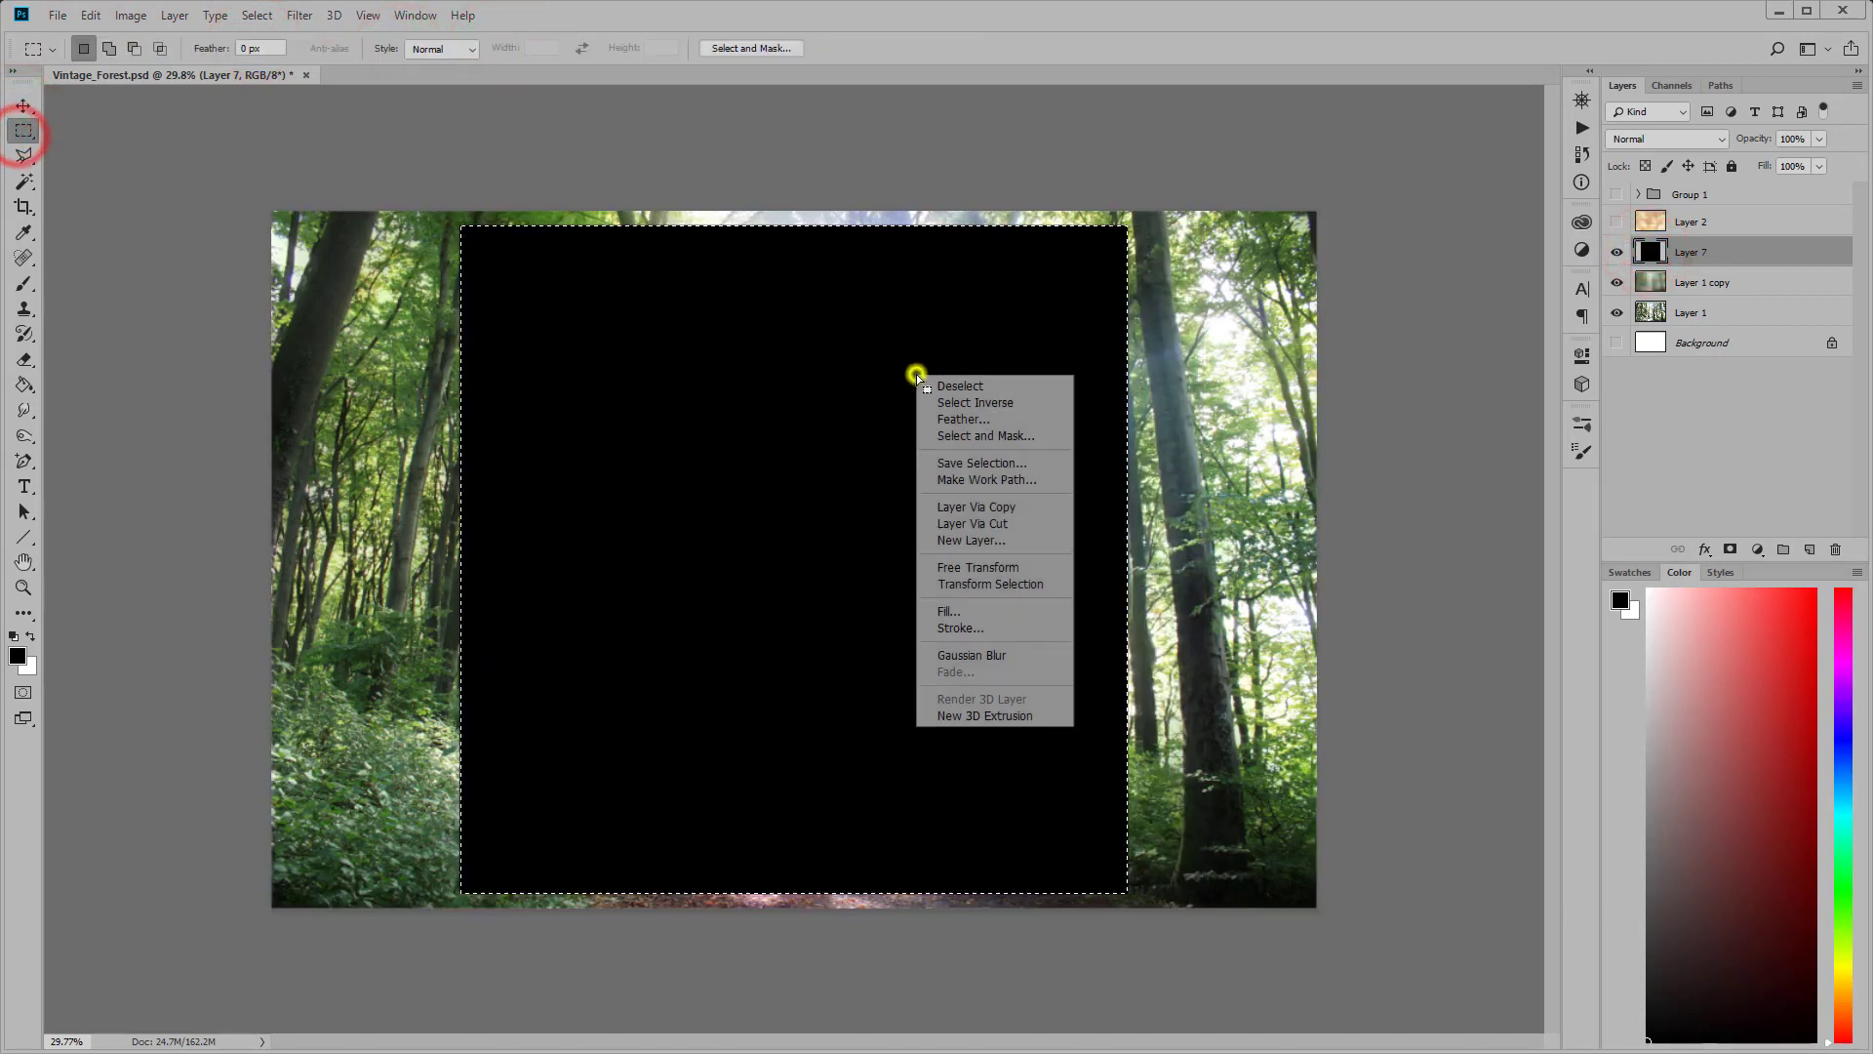
click(991, 583)
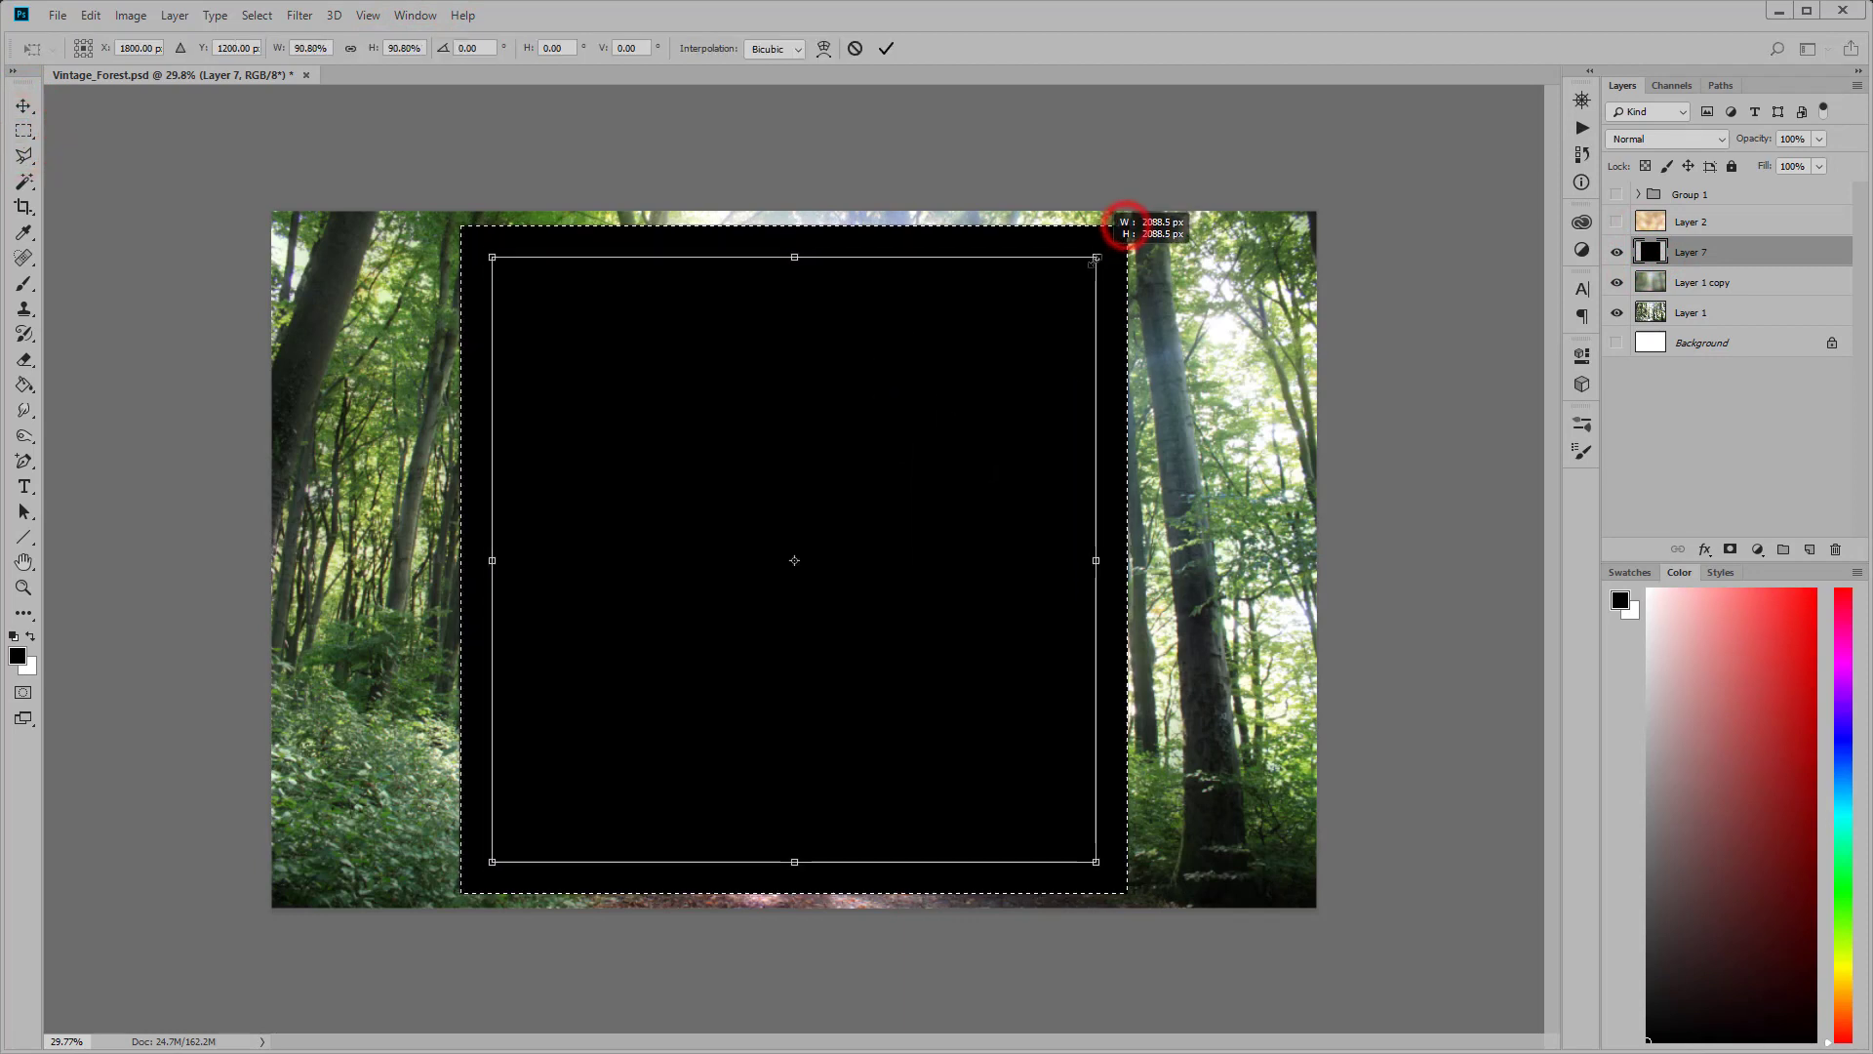
drag(1127, 225, 1088, 266)
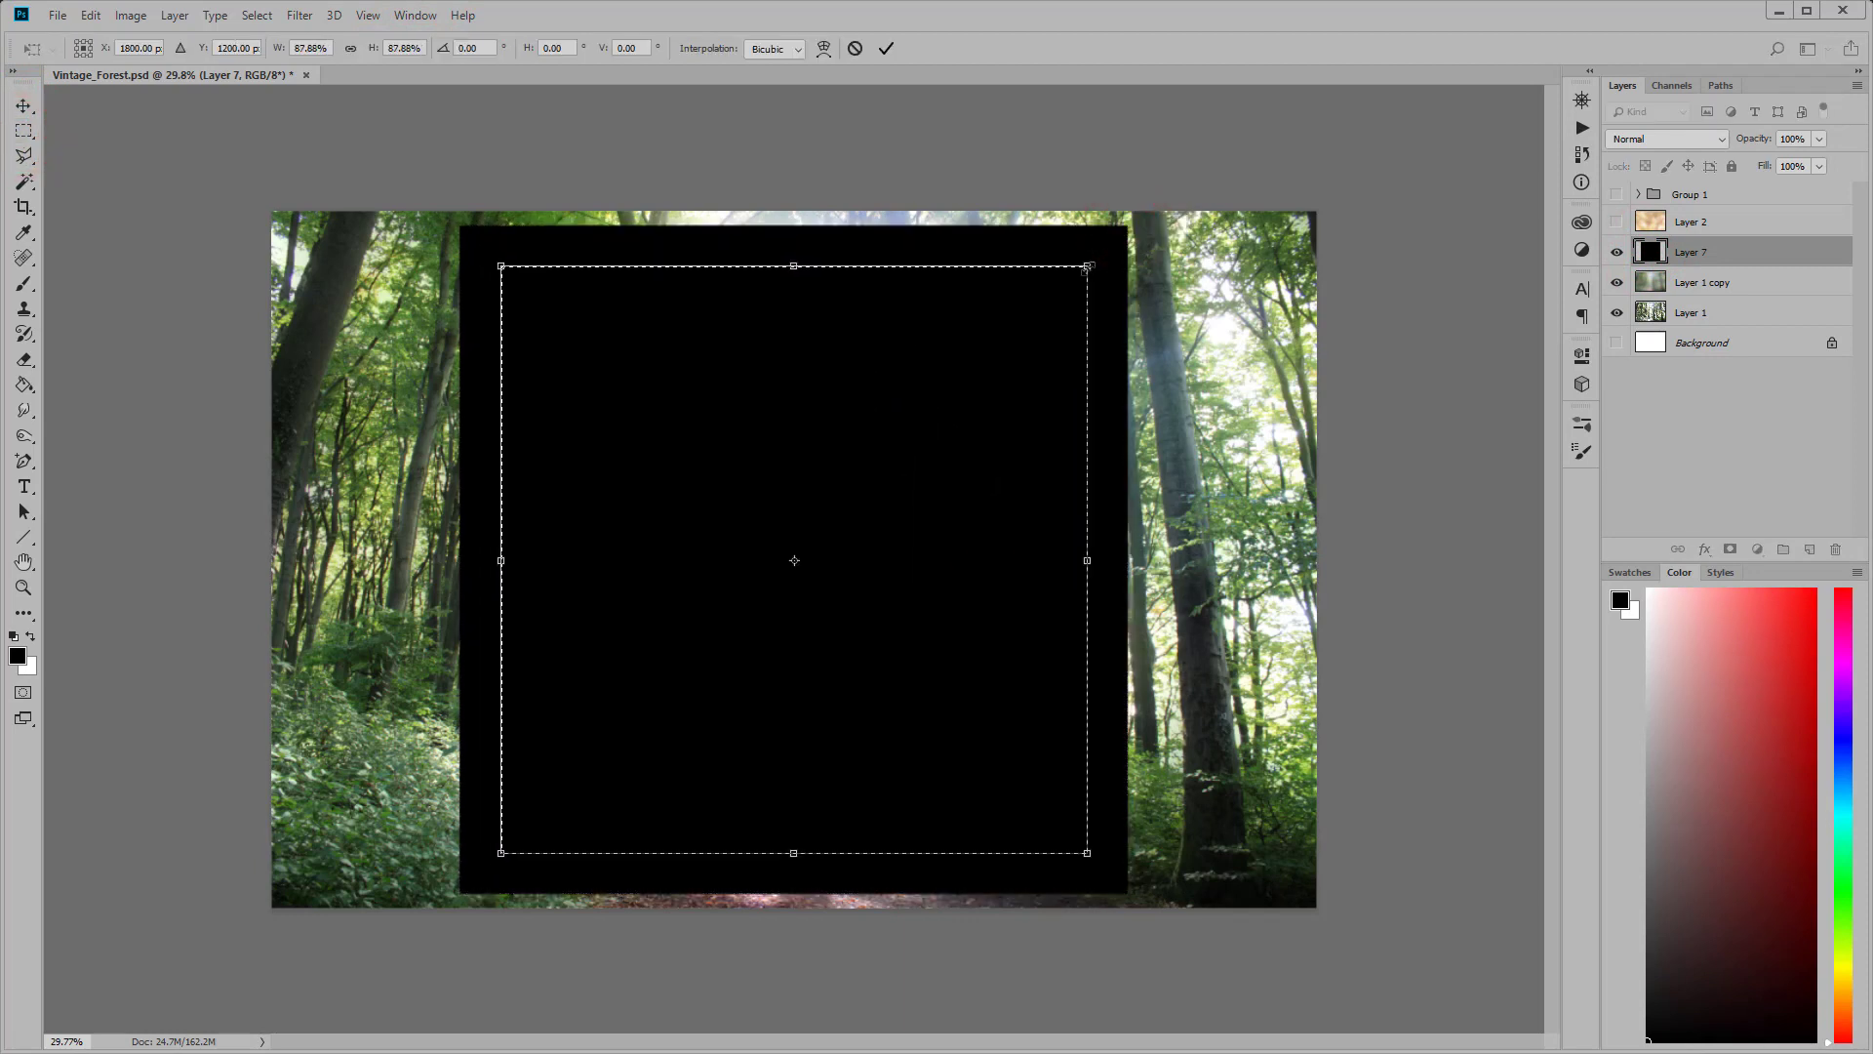
click(886, 48)
right_click(889, 304)
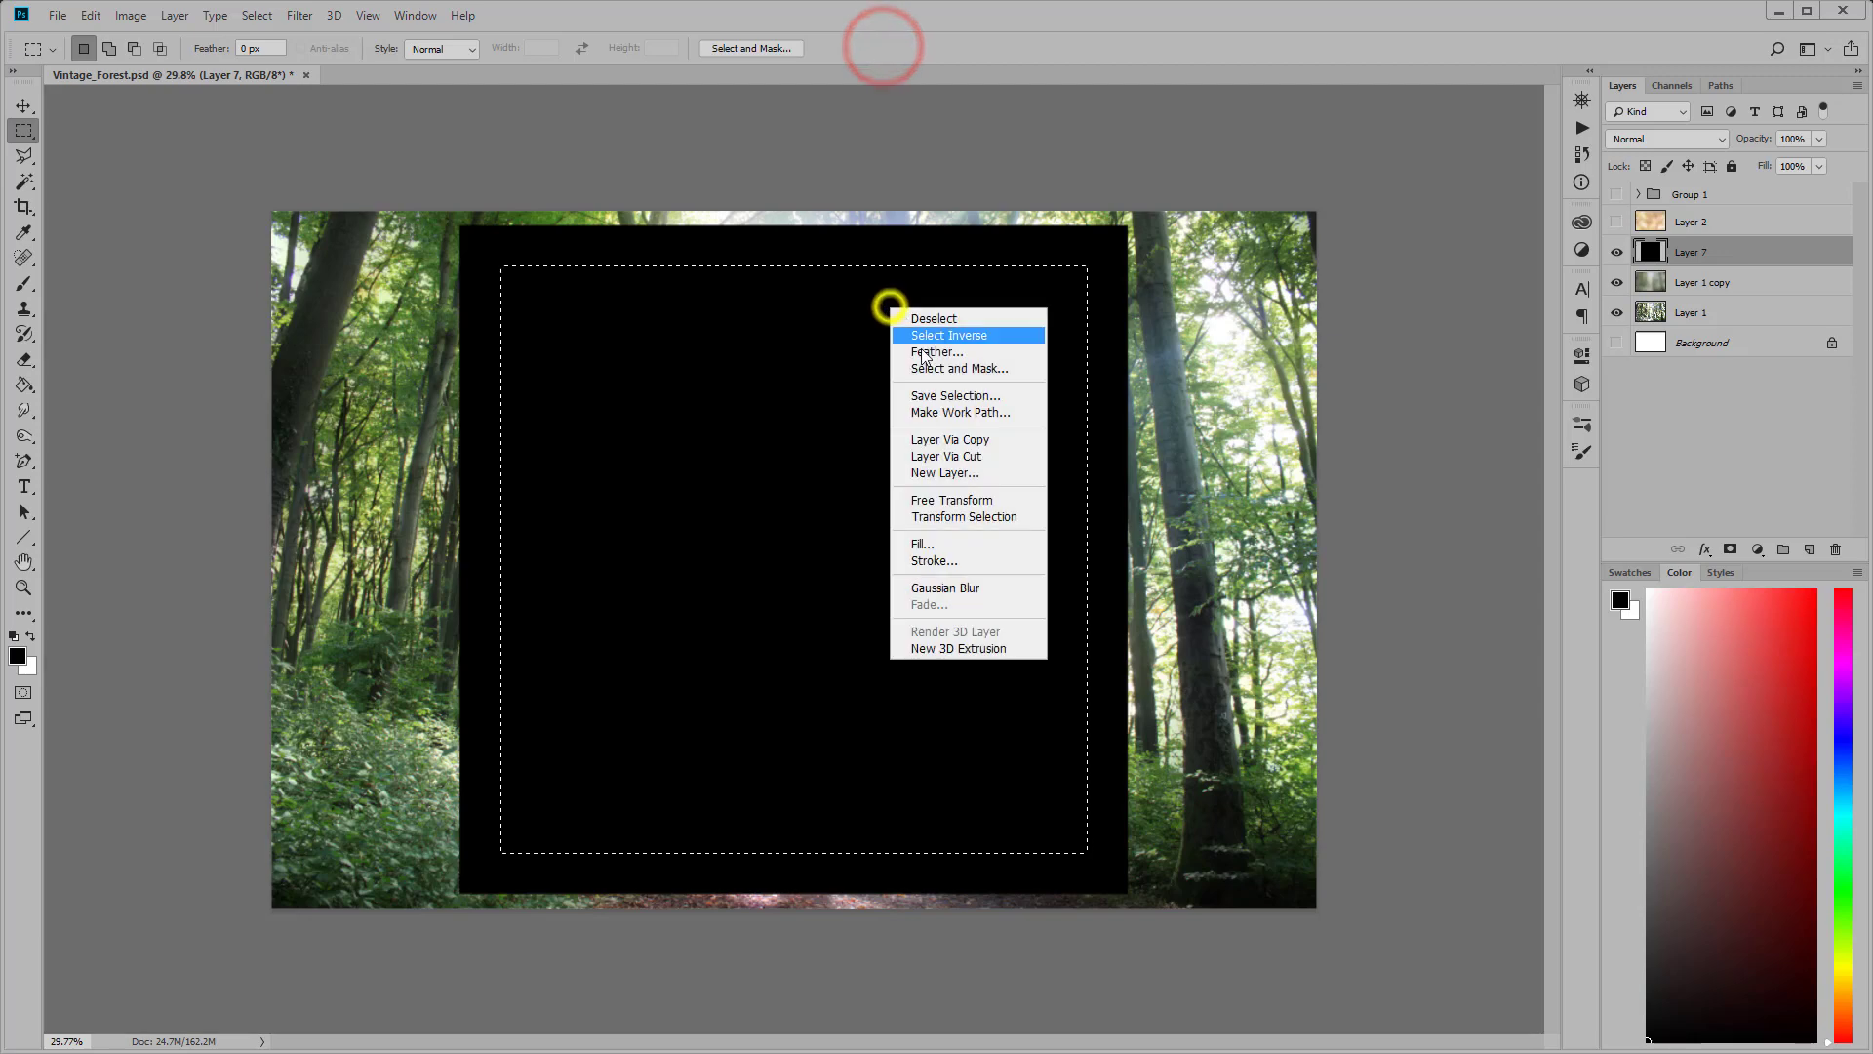
click(957, 458)
Step: Shrink Layer 8's selection slightly and cut its inner part onto Layer 9
click(1617, 252)
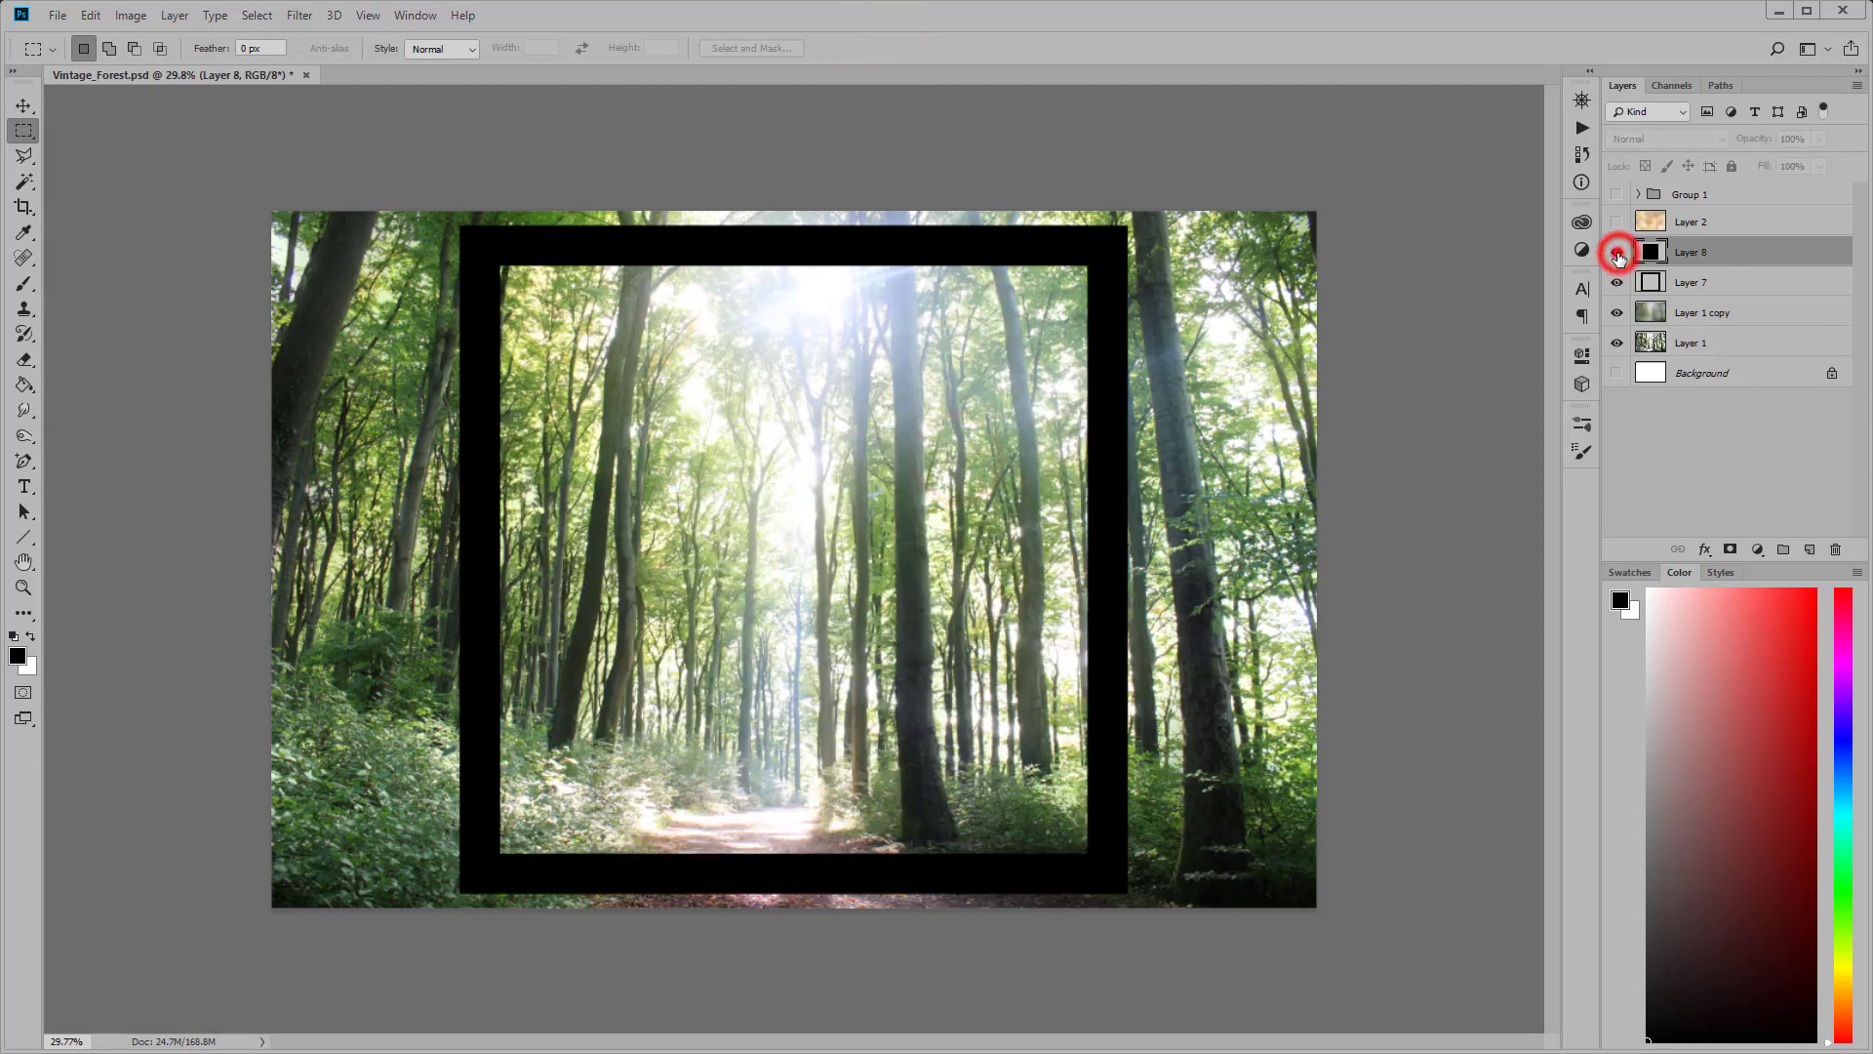
click(1617, 282)
right_click(871, 369)
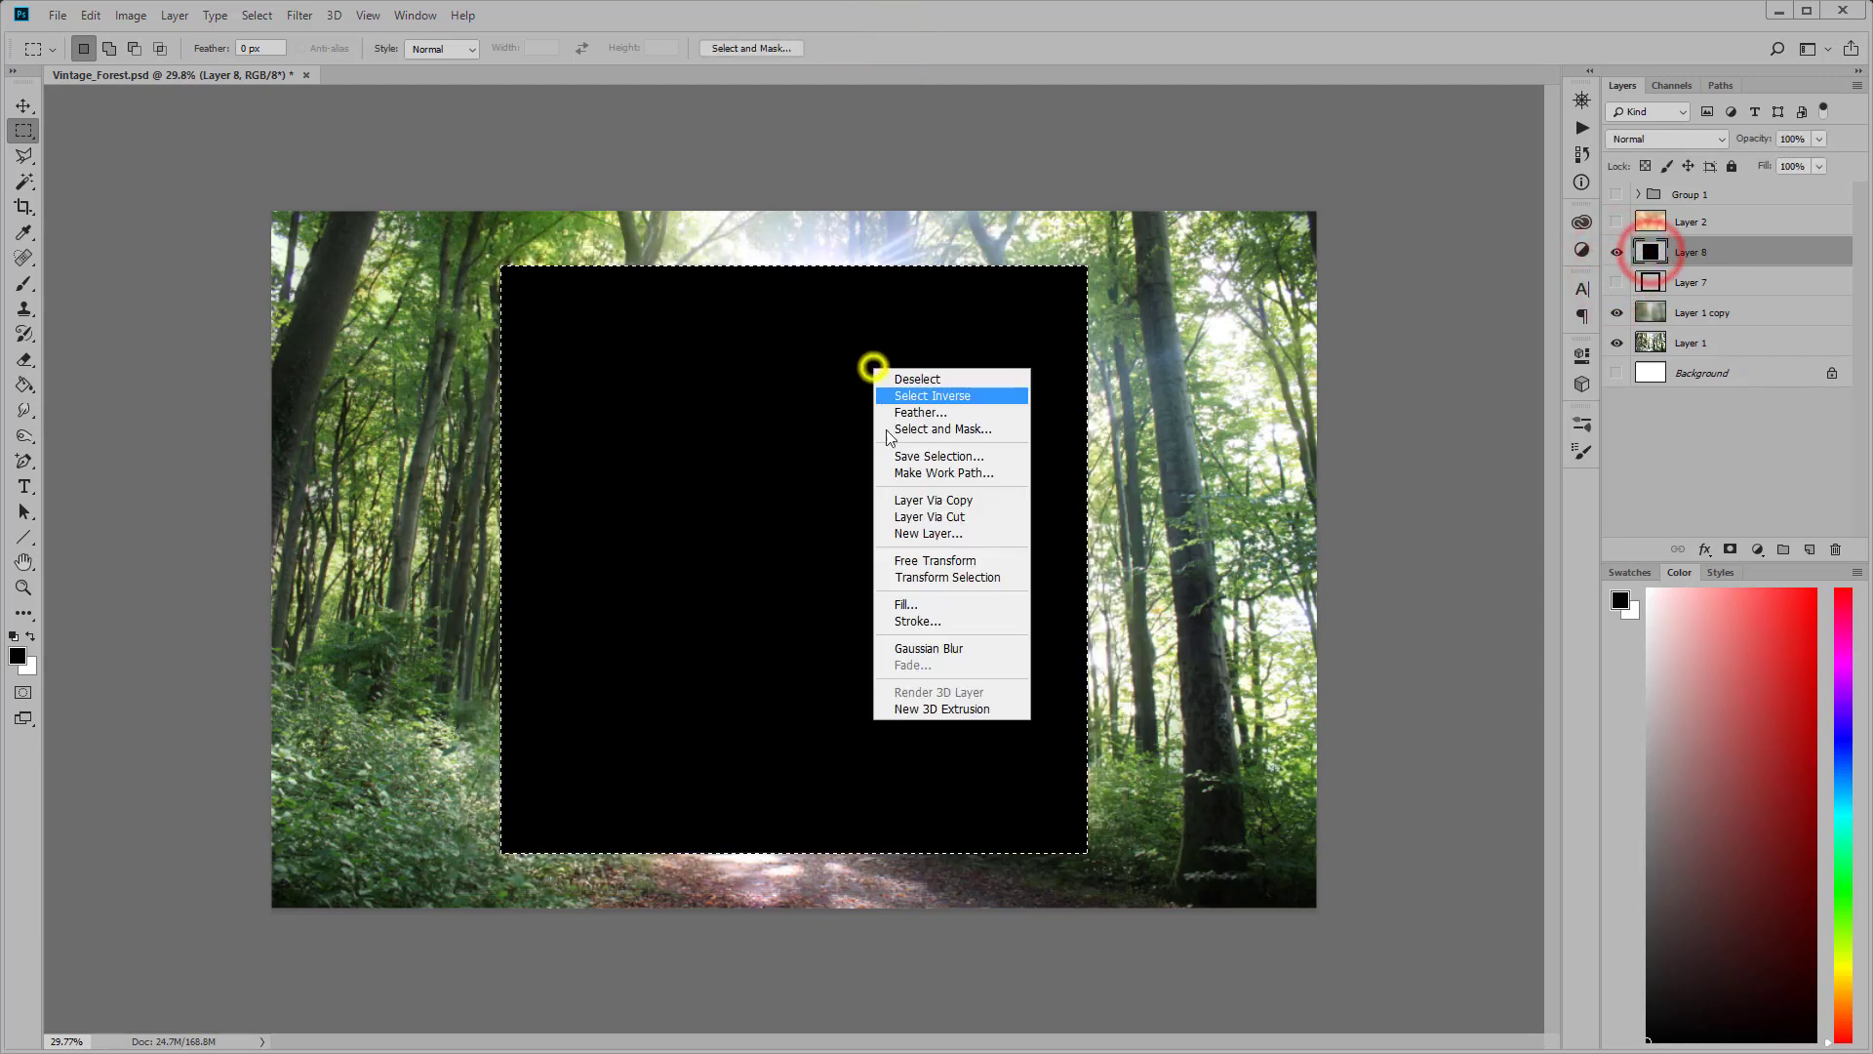
click(907, 572)
drag(1086, 266, 1082, 272)
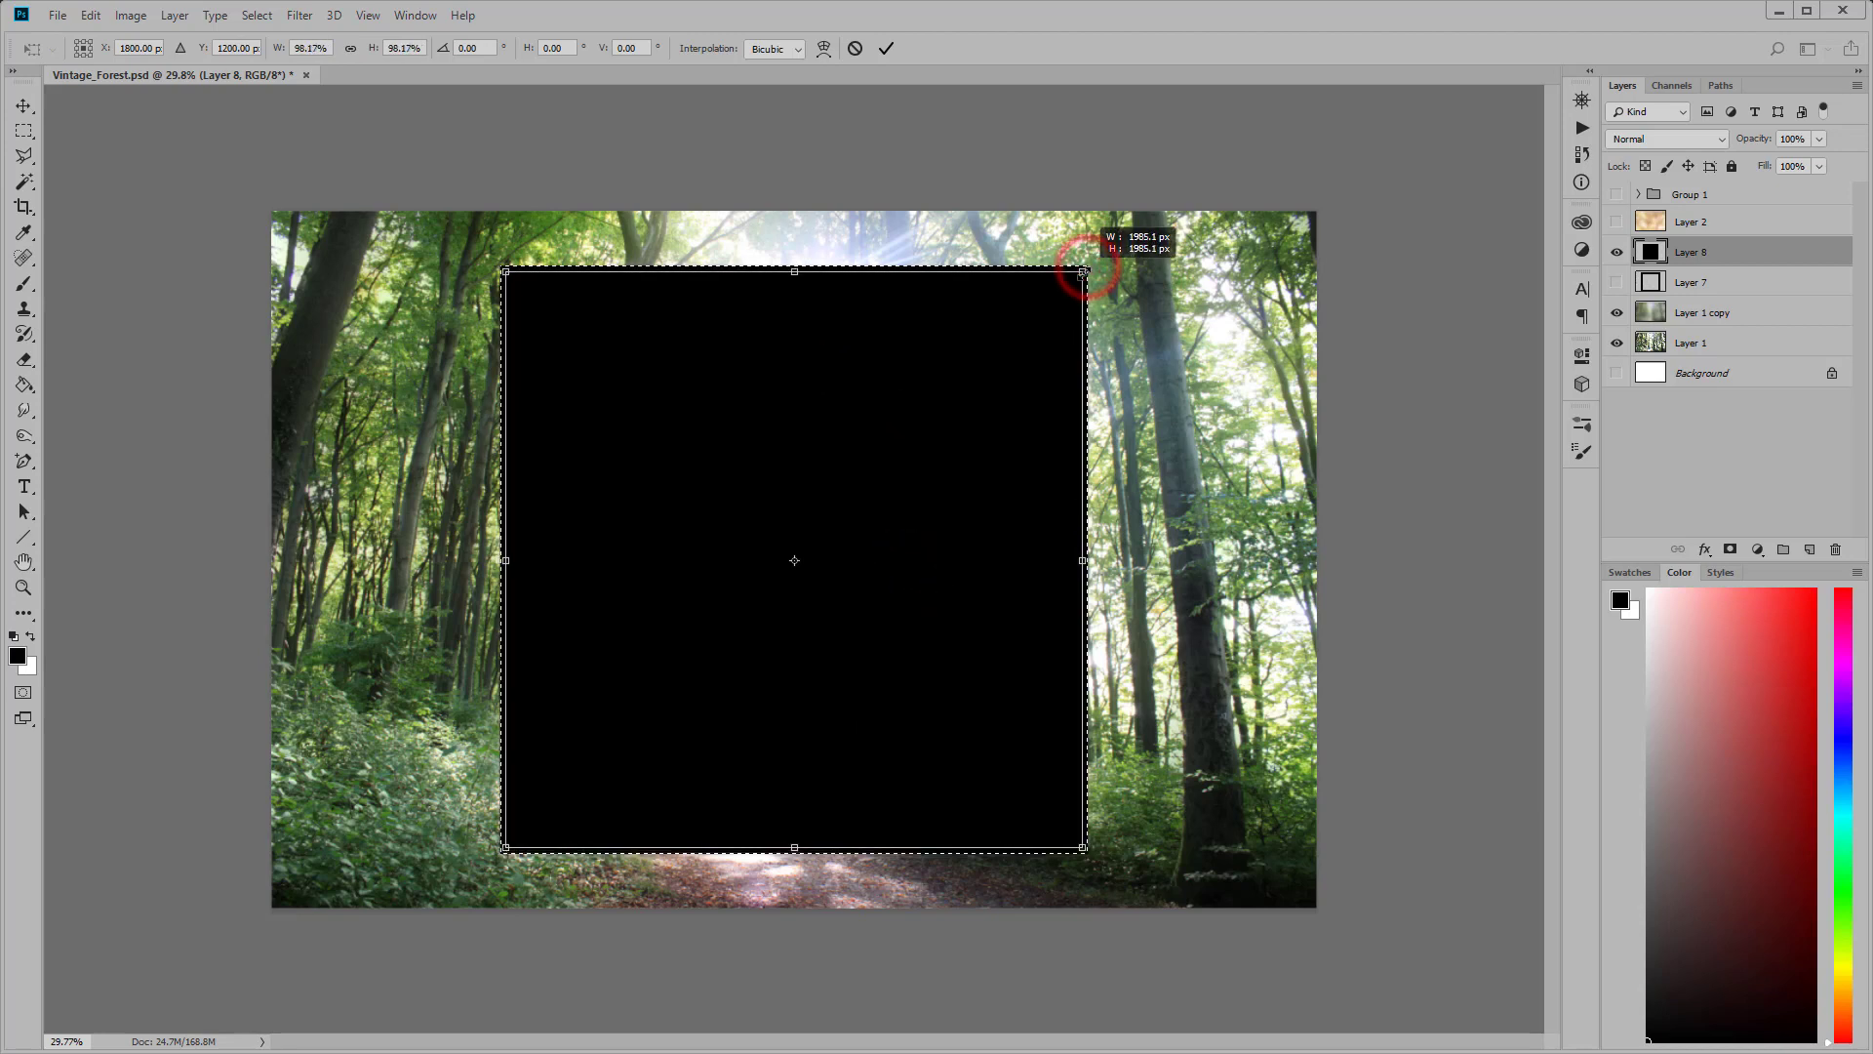
click(886, 48)
right_click(980, 338)
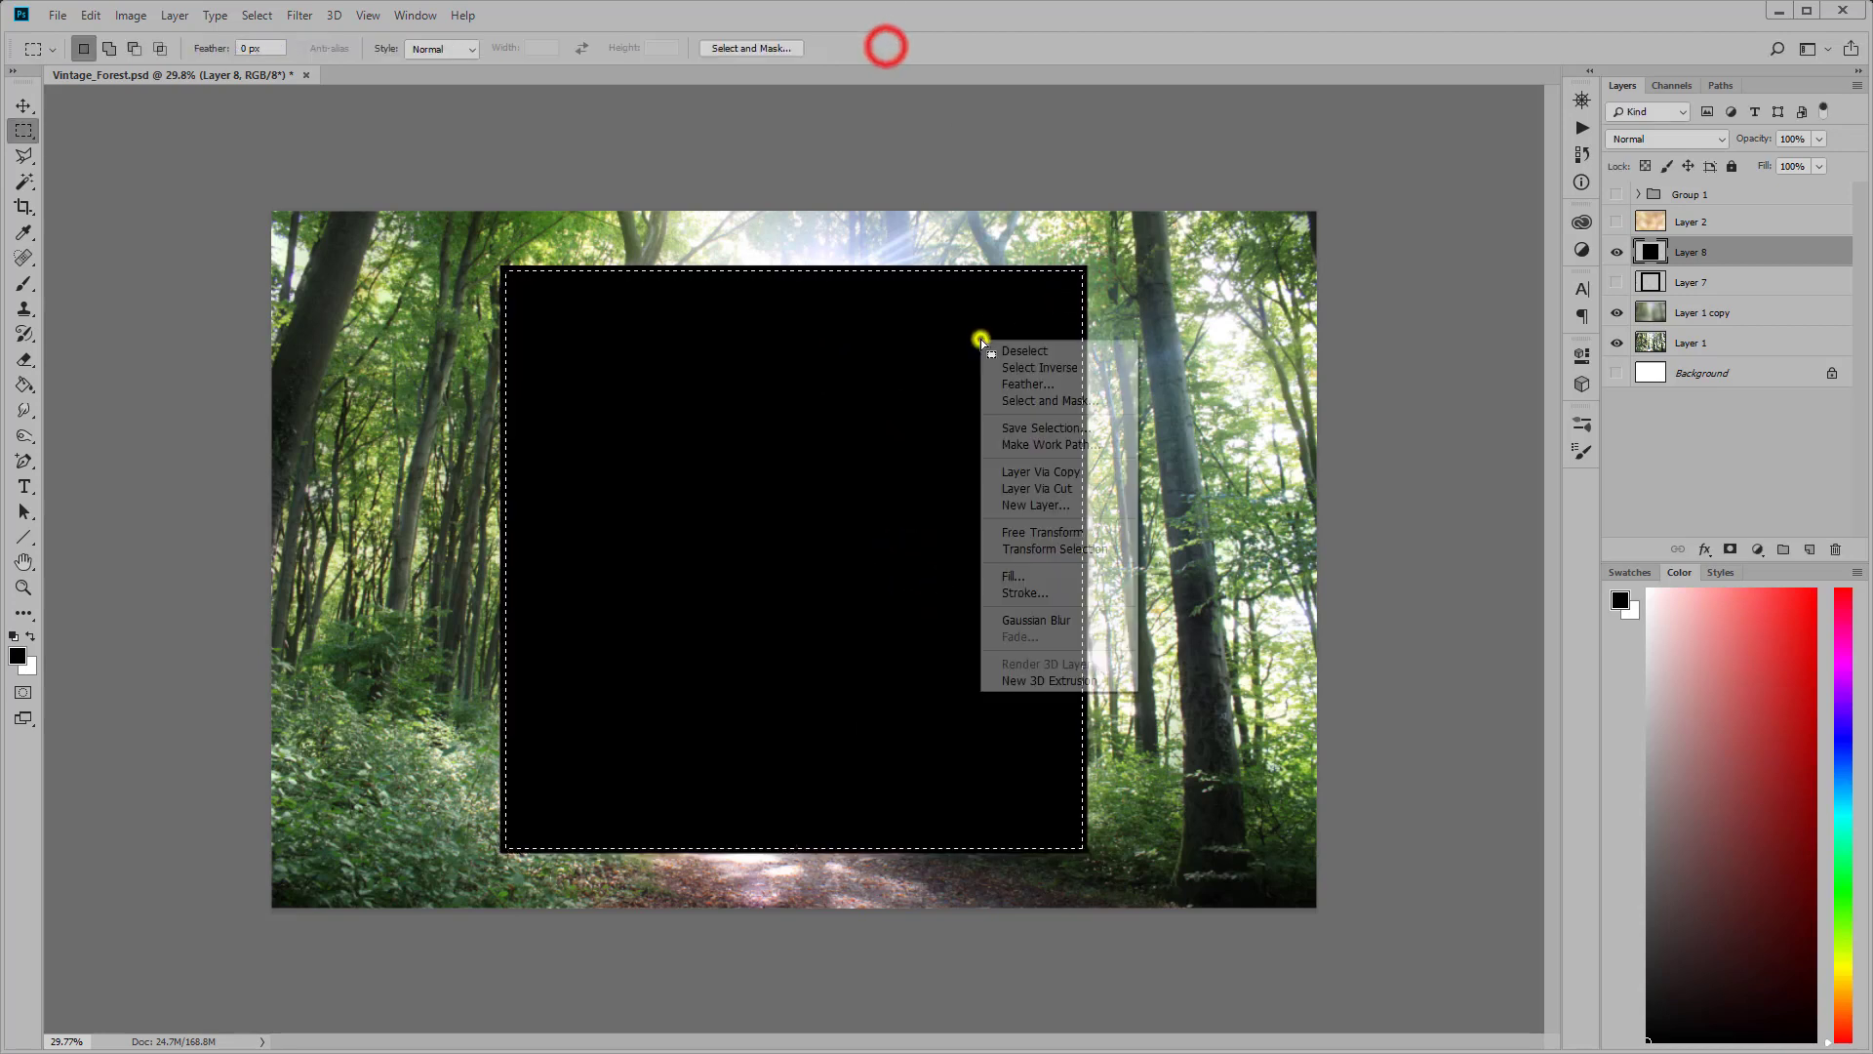
click(1012, 489)
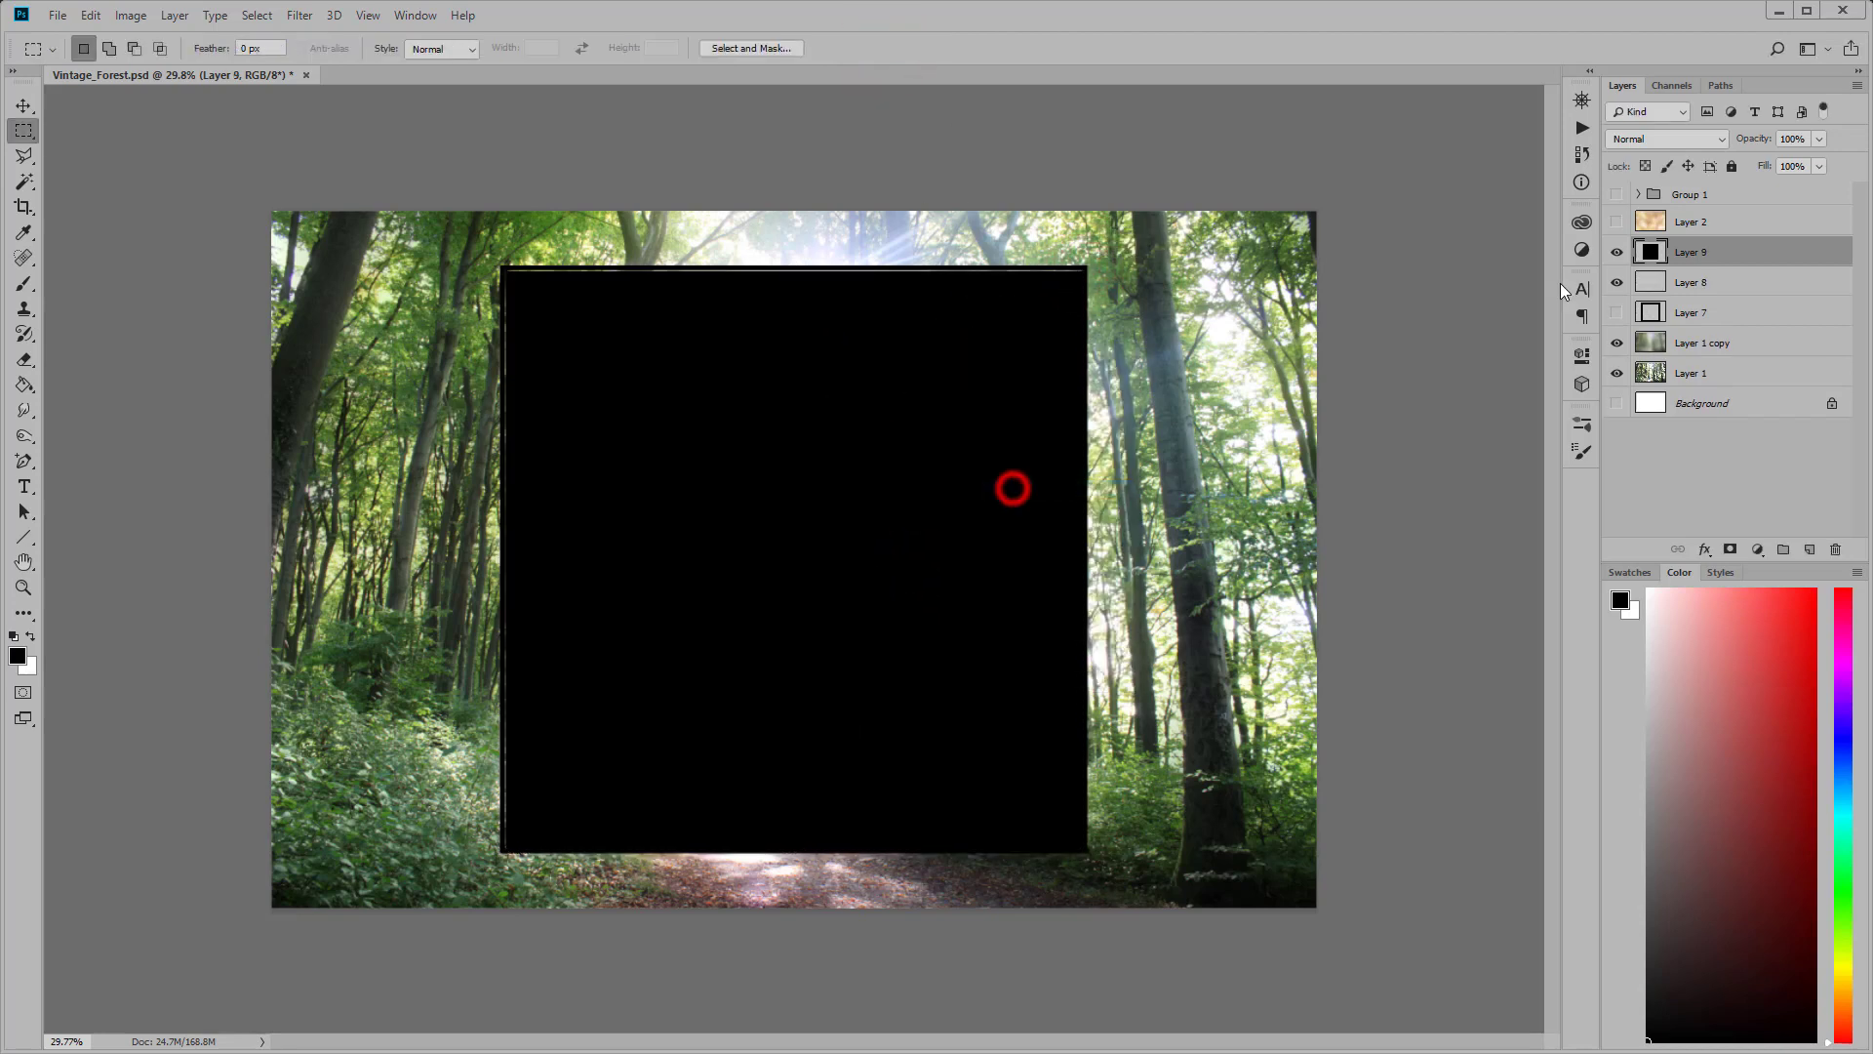
Step: Shrink the selection to about 88% again and cut the inner part onto Layer 10
click(1618, 280)
click(1617, 252)
click(1617, 252)
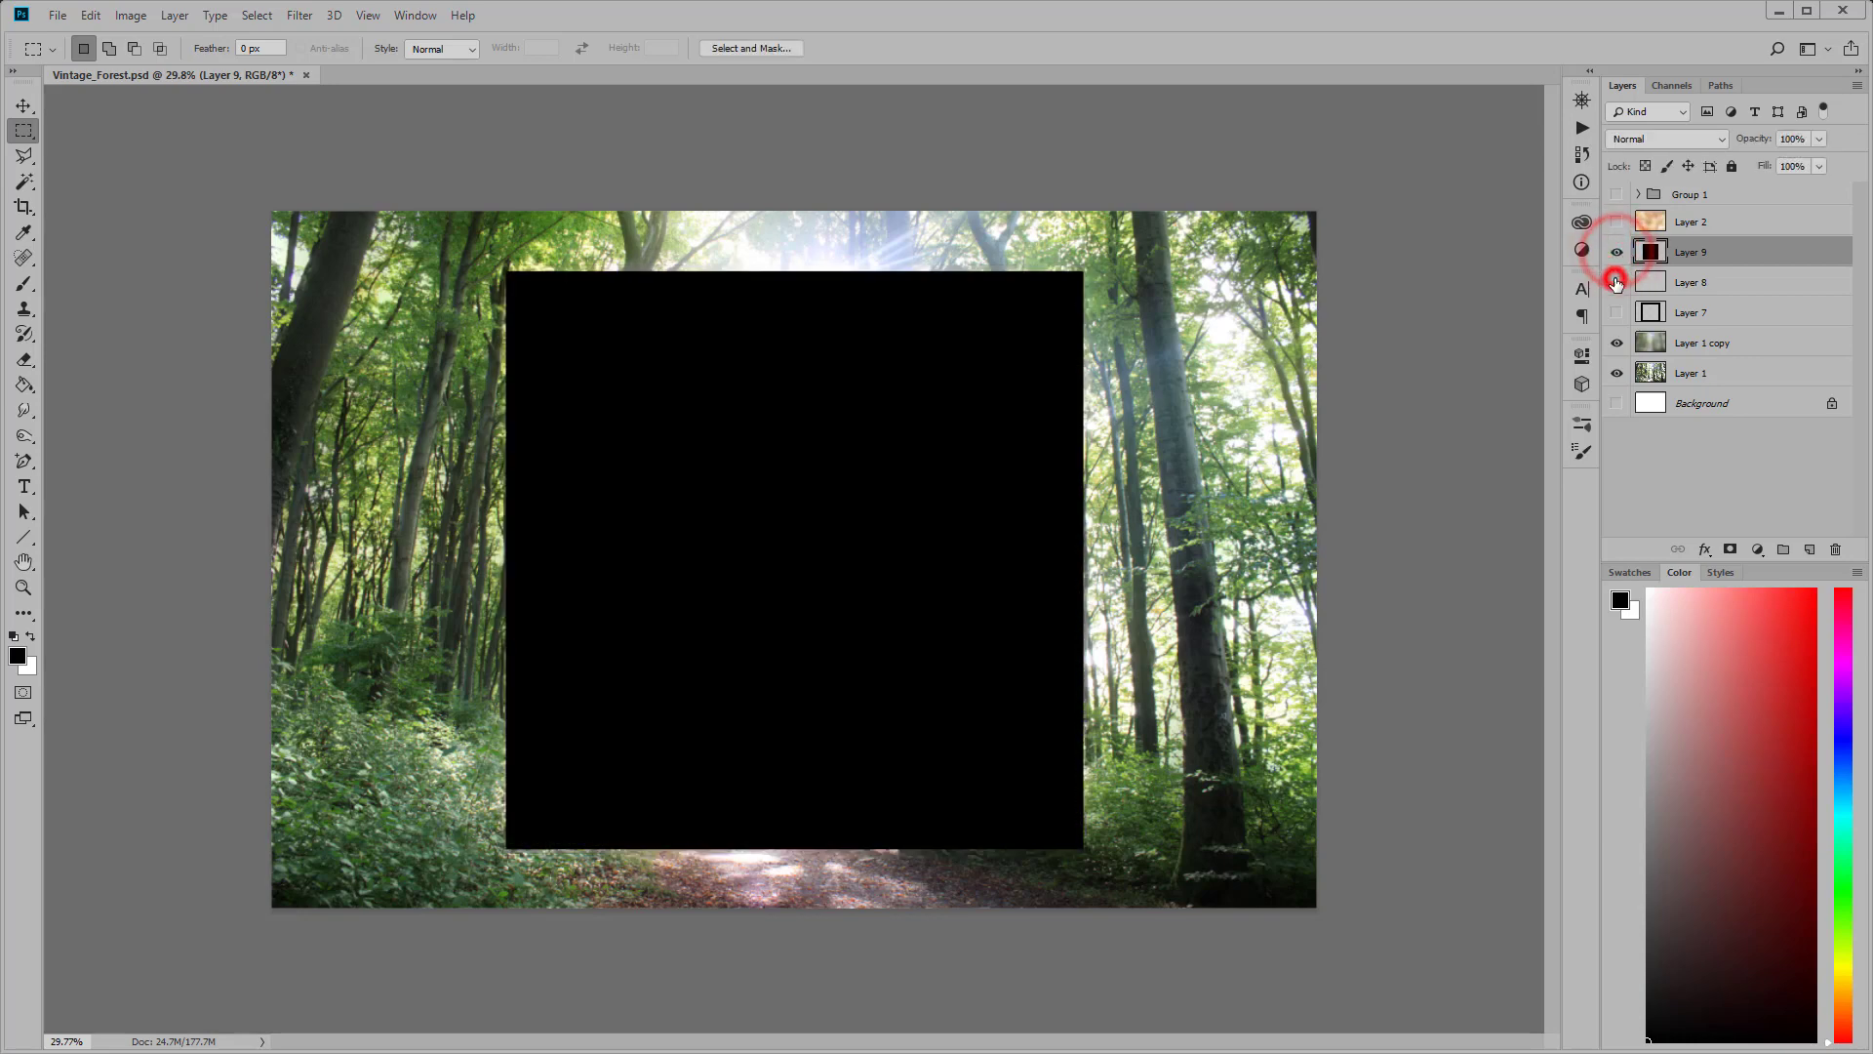
right_click(883, 347)
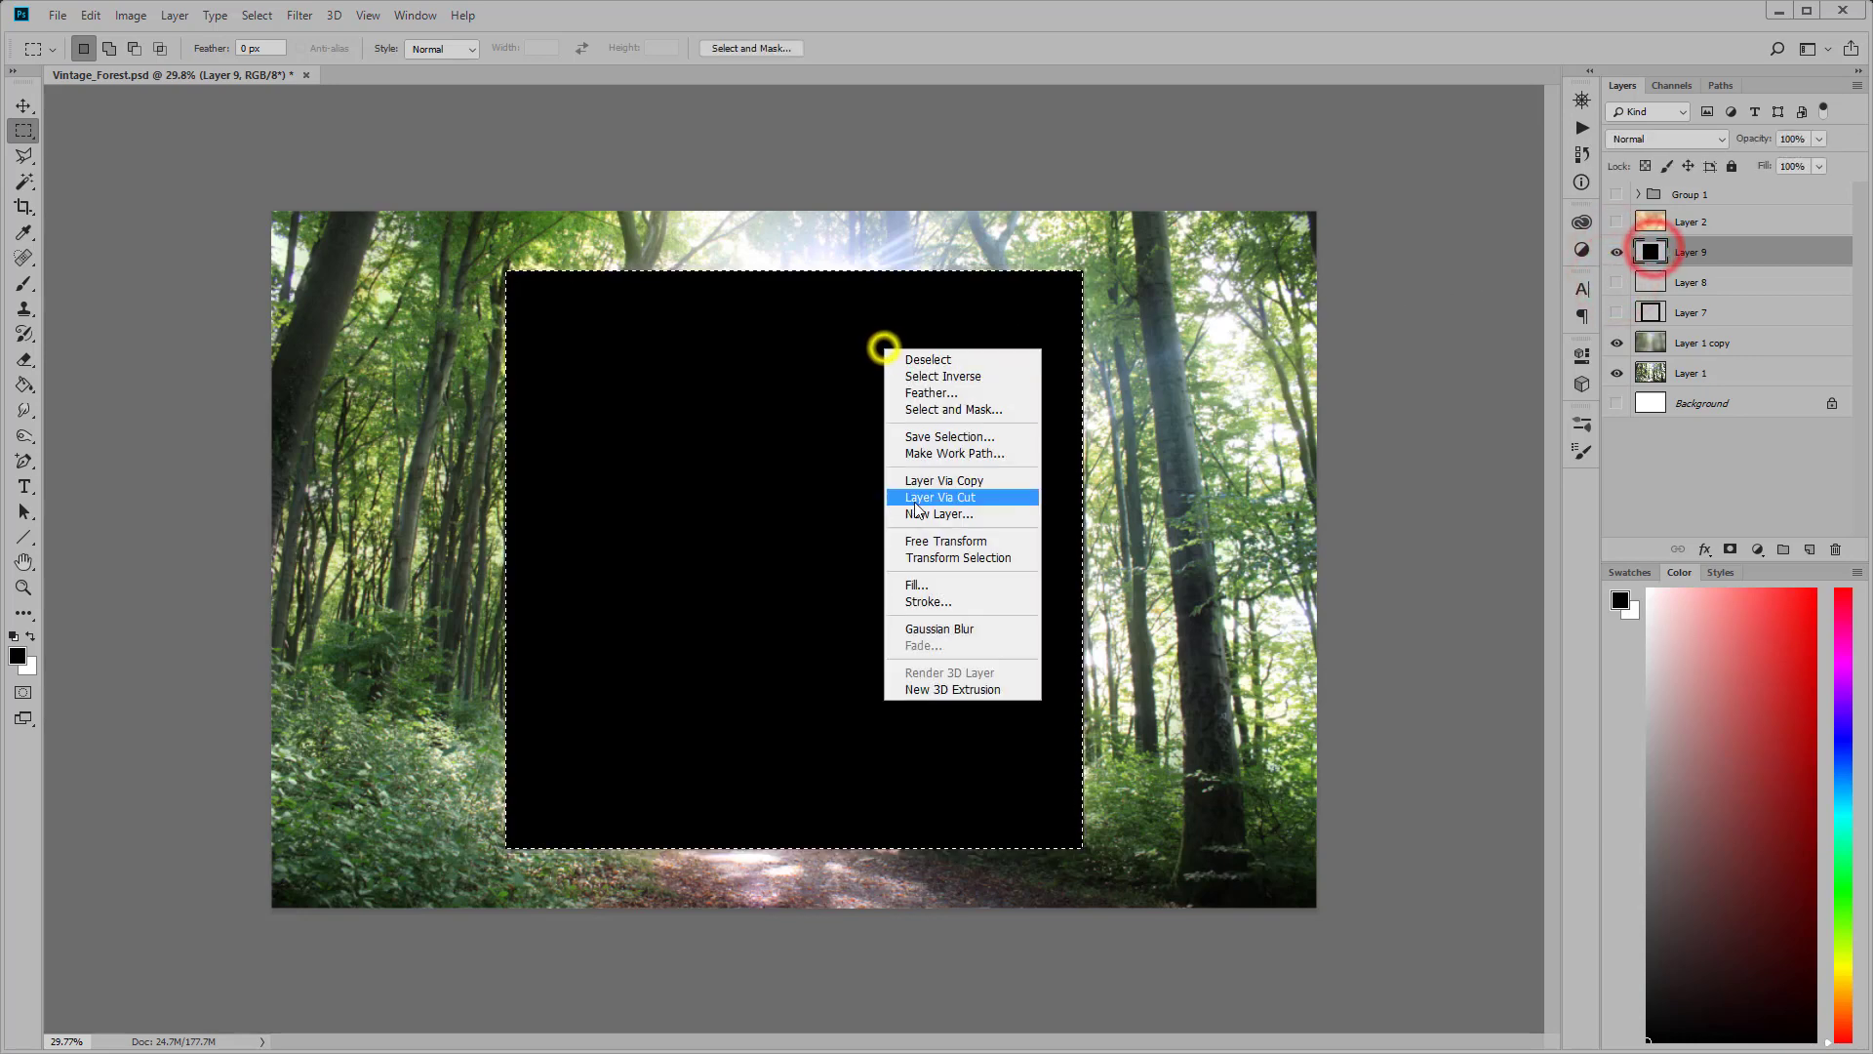
click(919, 551)
drag(1083, 272, 1069, 283)
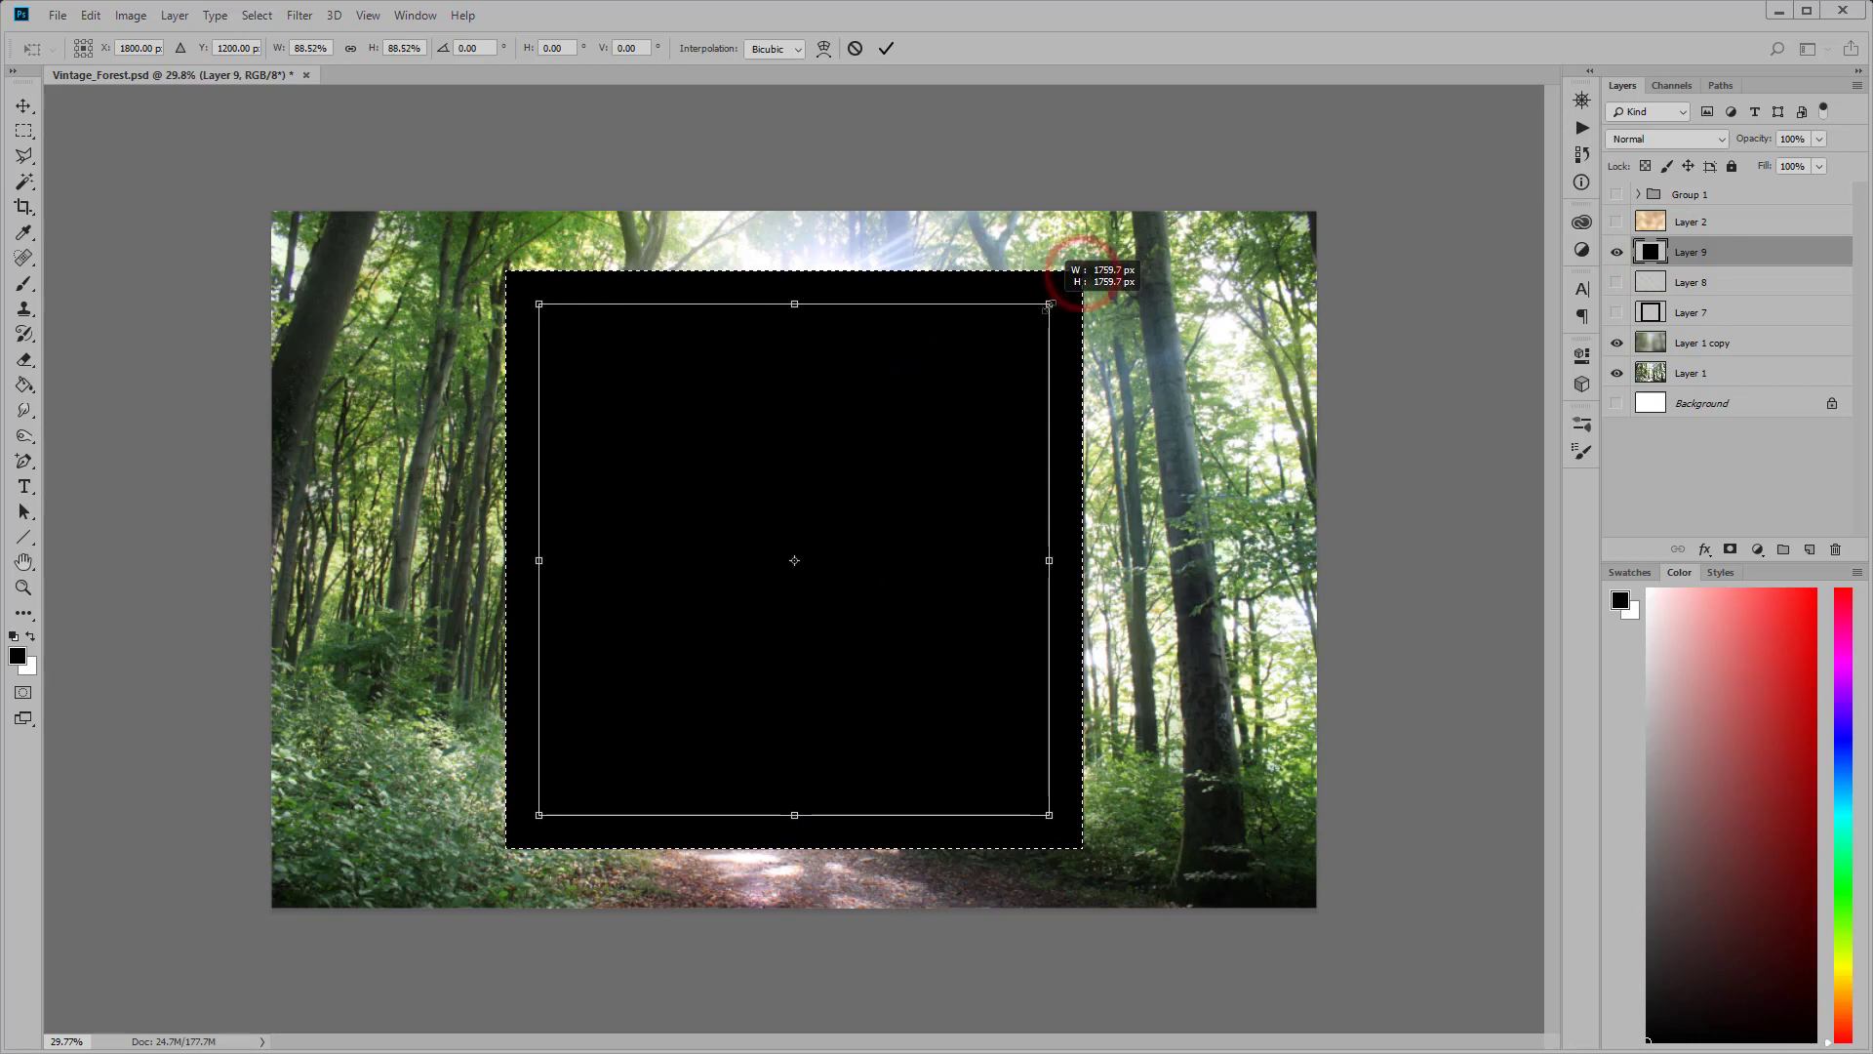
click(885, 49)
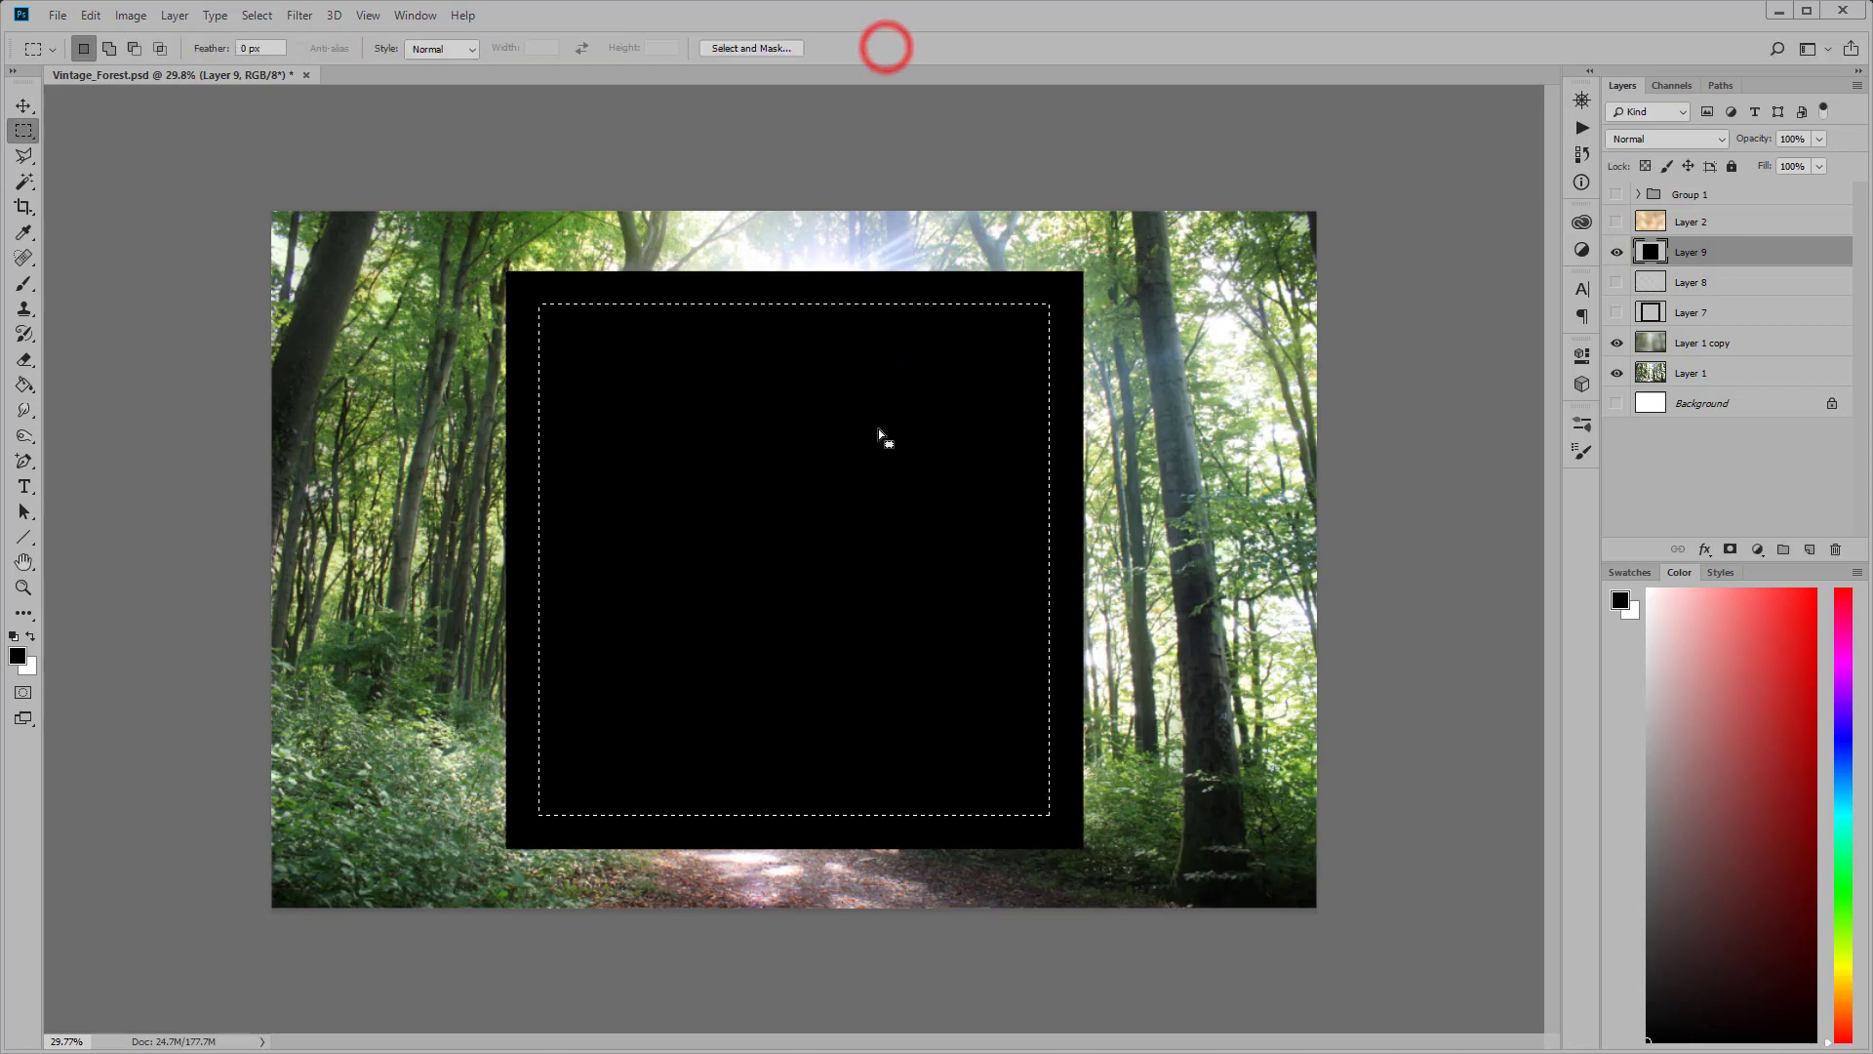
right_click(878, 429)
click(923, 576)
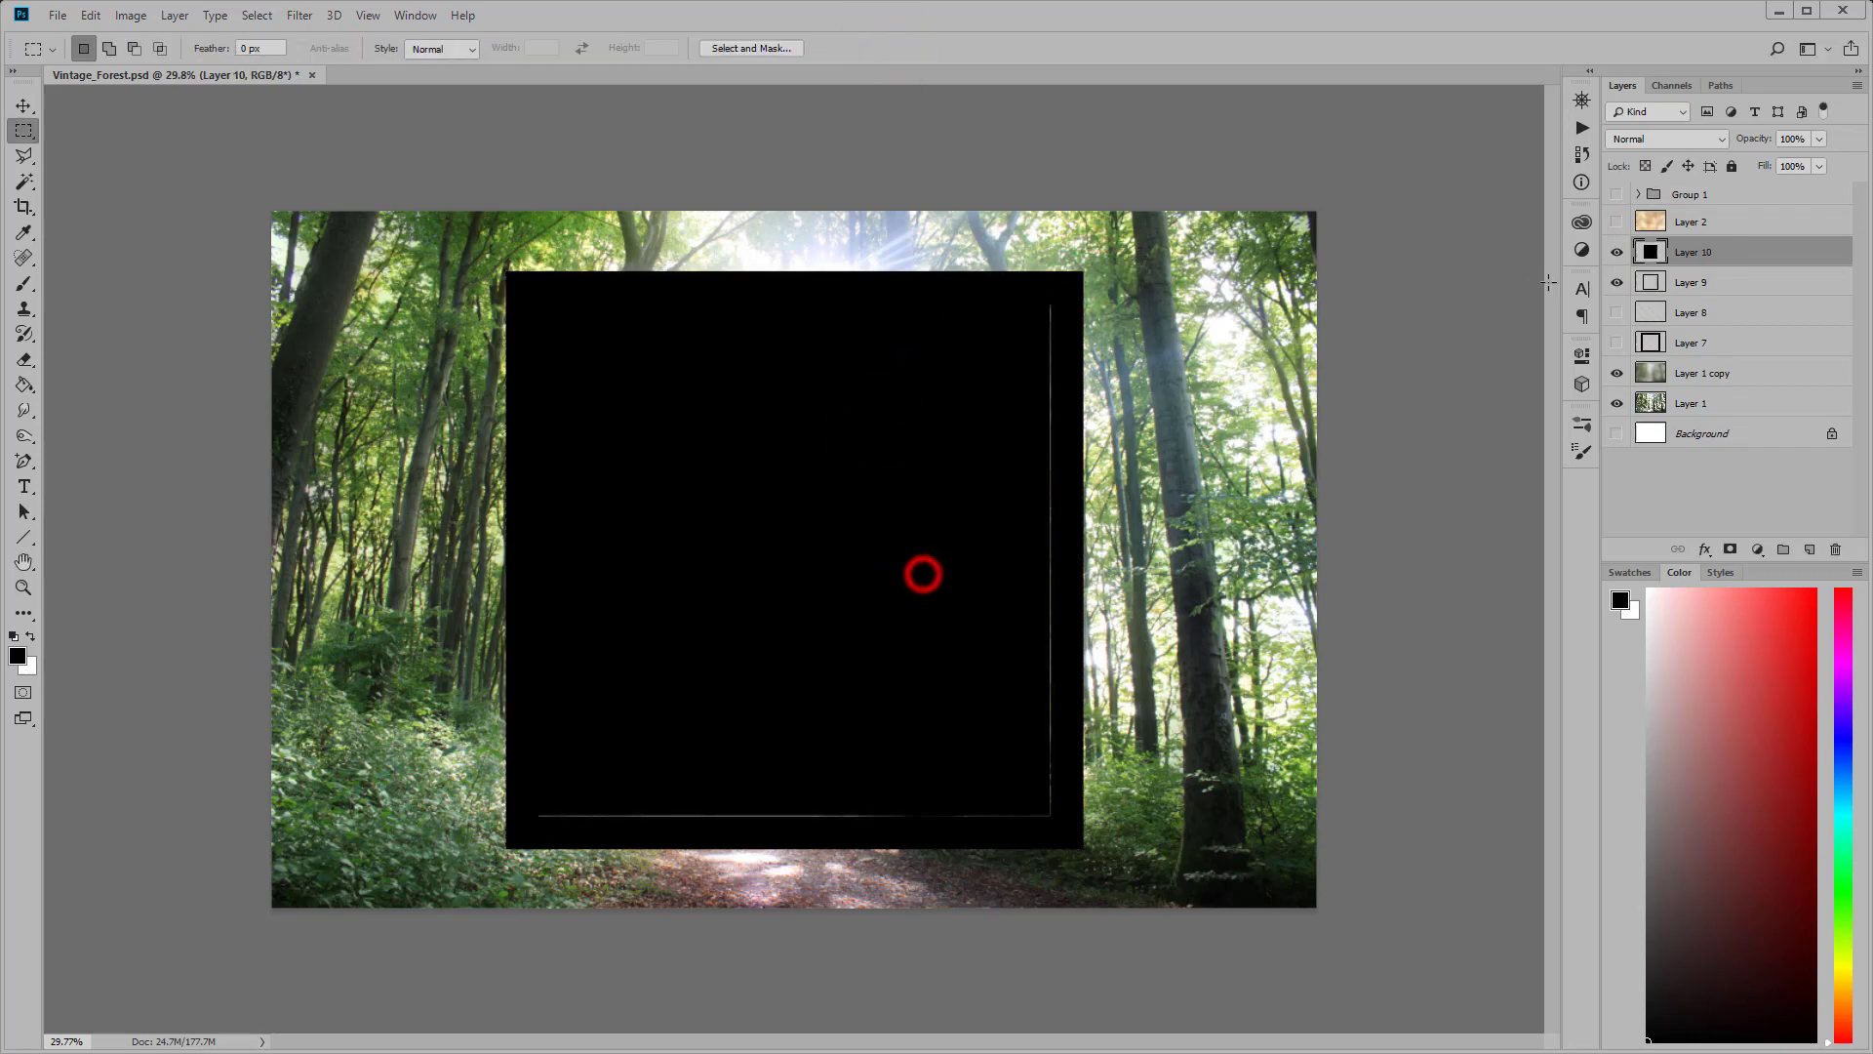
Step: Copy a 98% version of the Layer 10 square onto new Layer 11
click(1617, 253)
click(1616, 282)
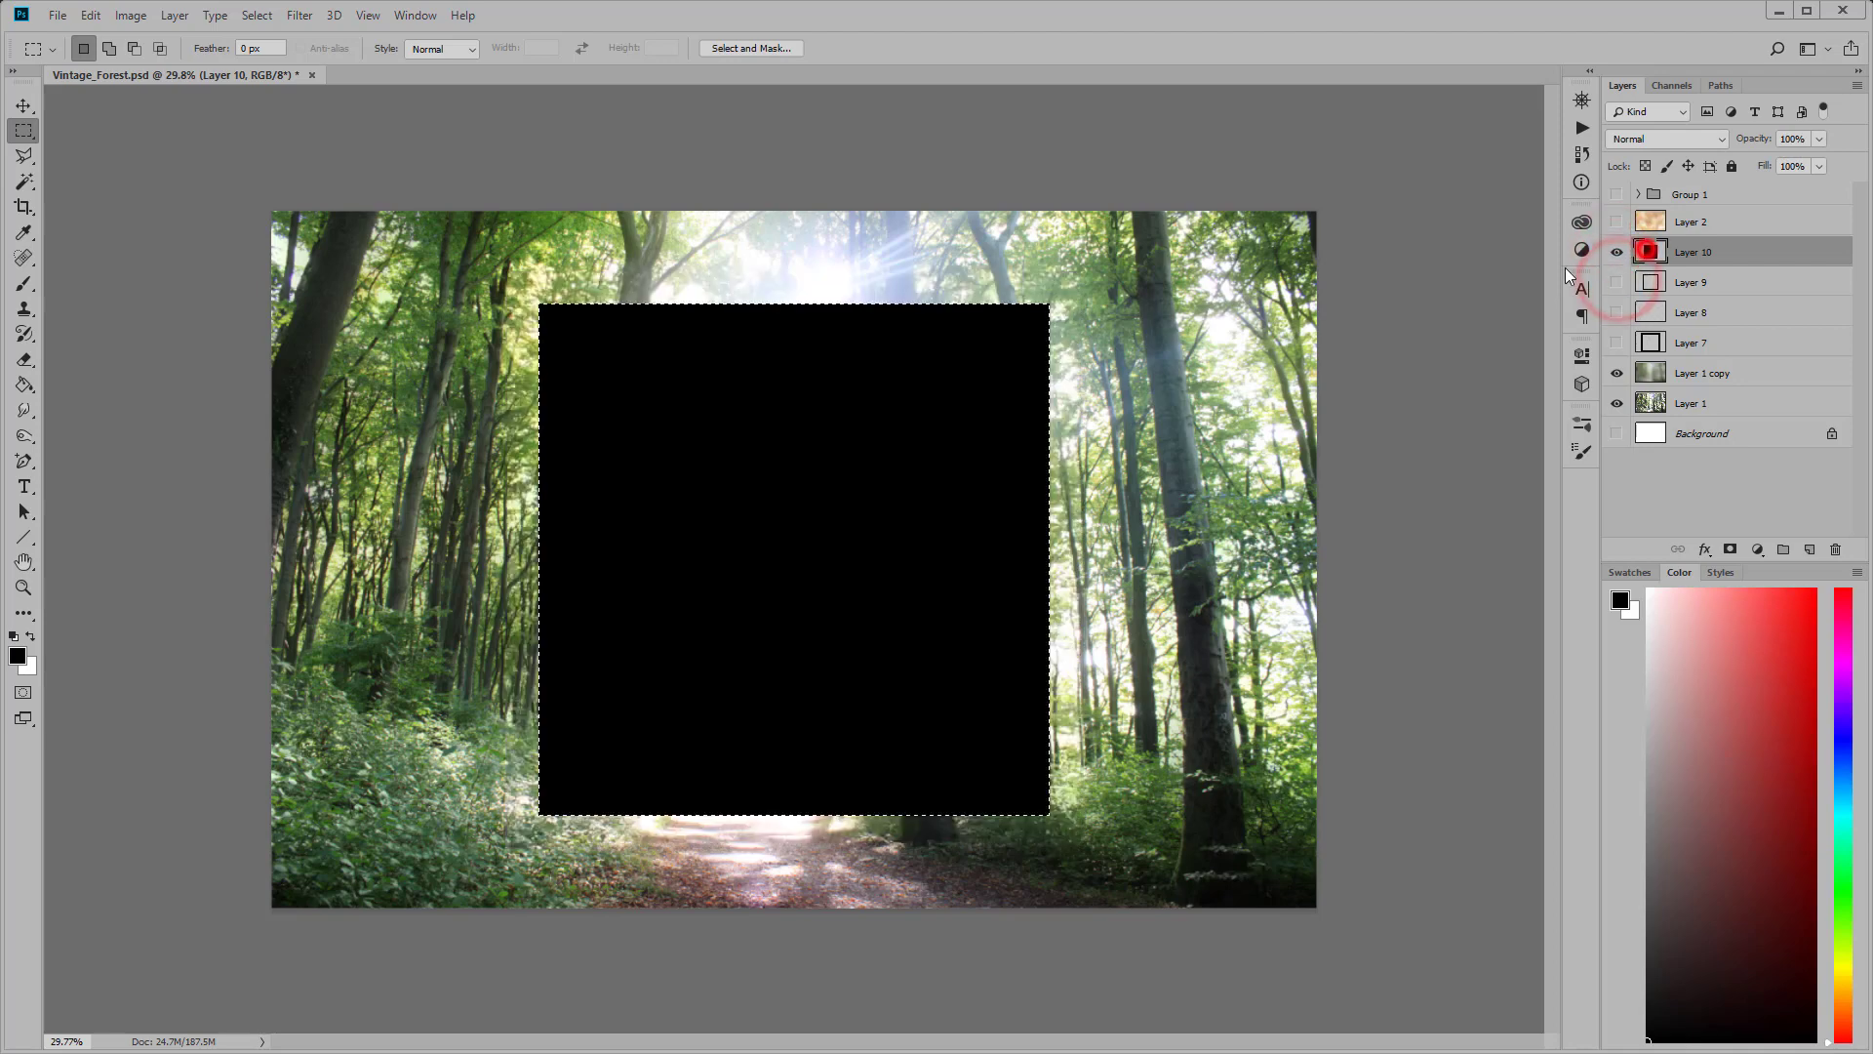
right_click(878, 410)
click(905, 615)
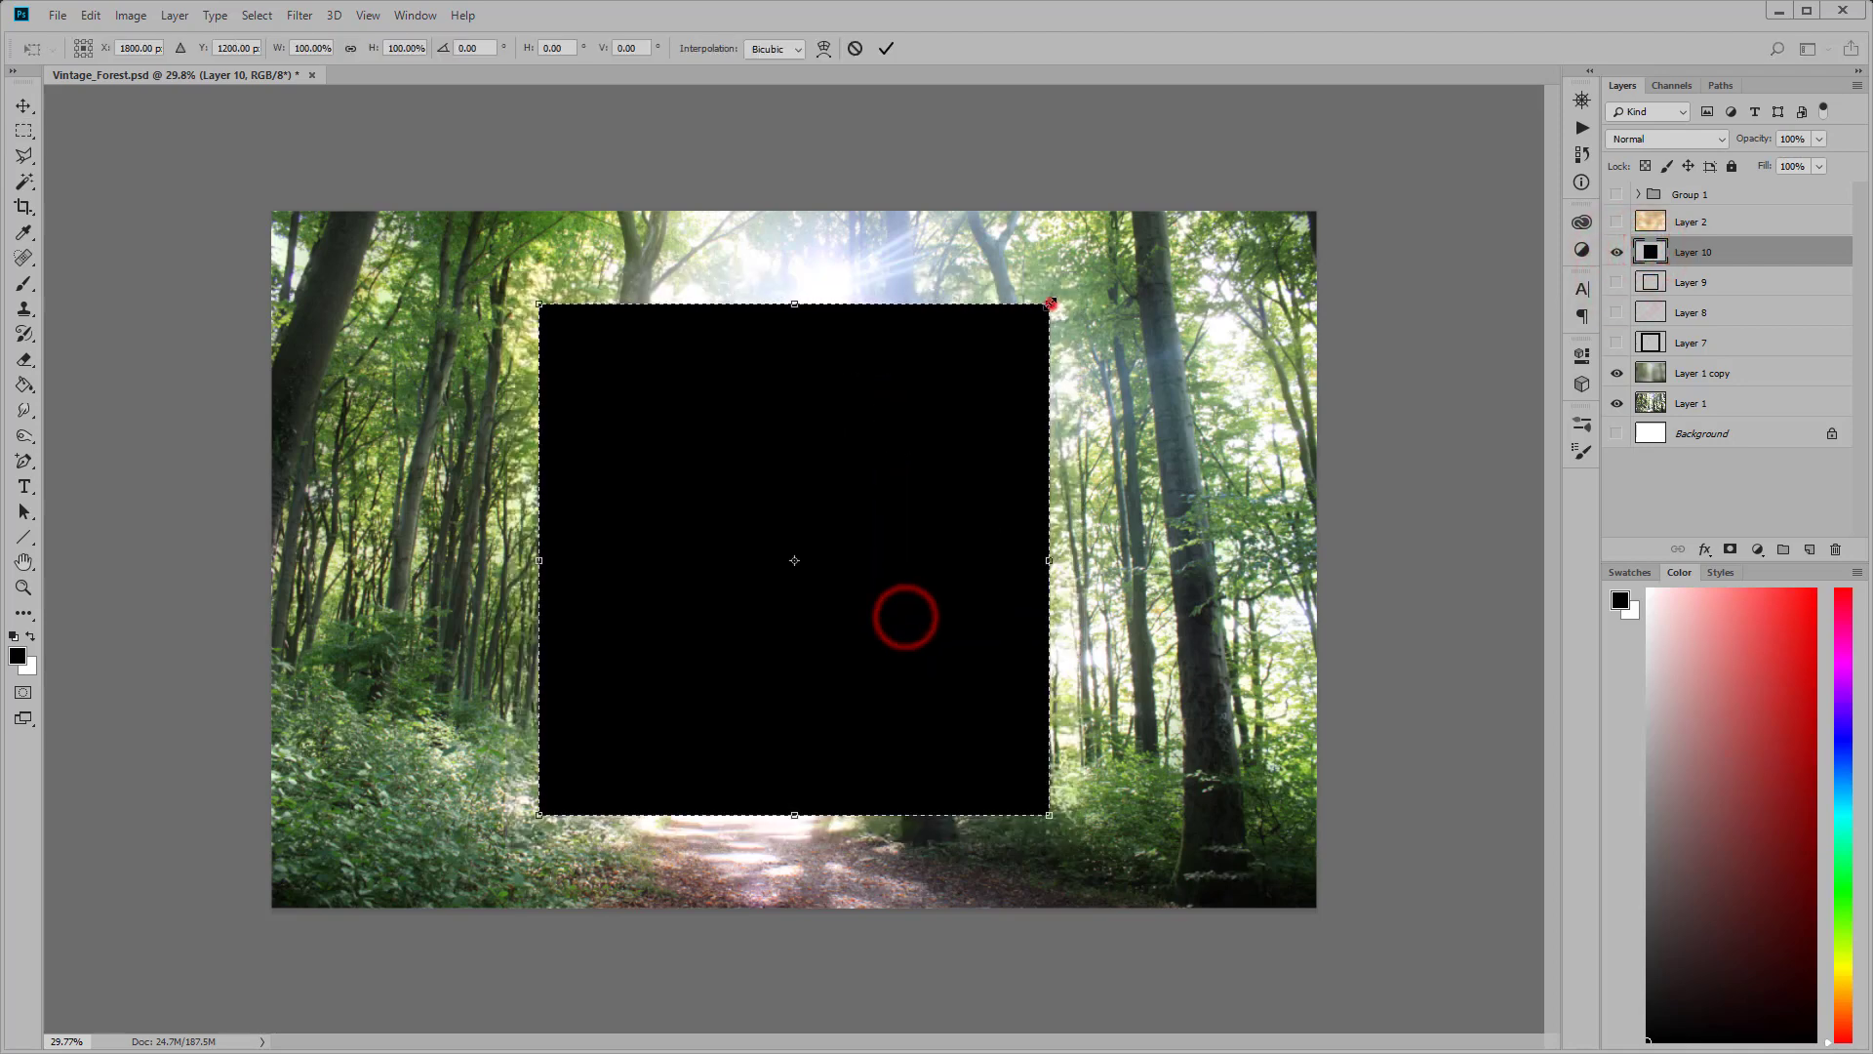
drag(1051, 303, 1029, 300)
click(888, 47)
right_click(910, 458)
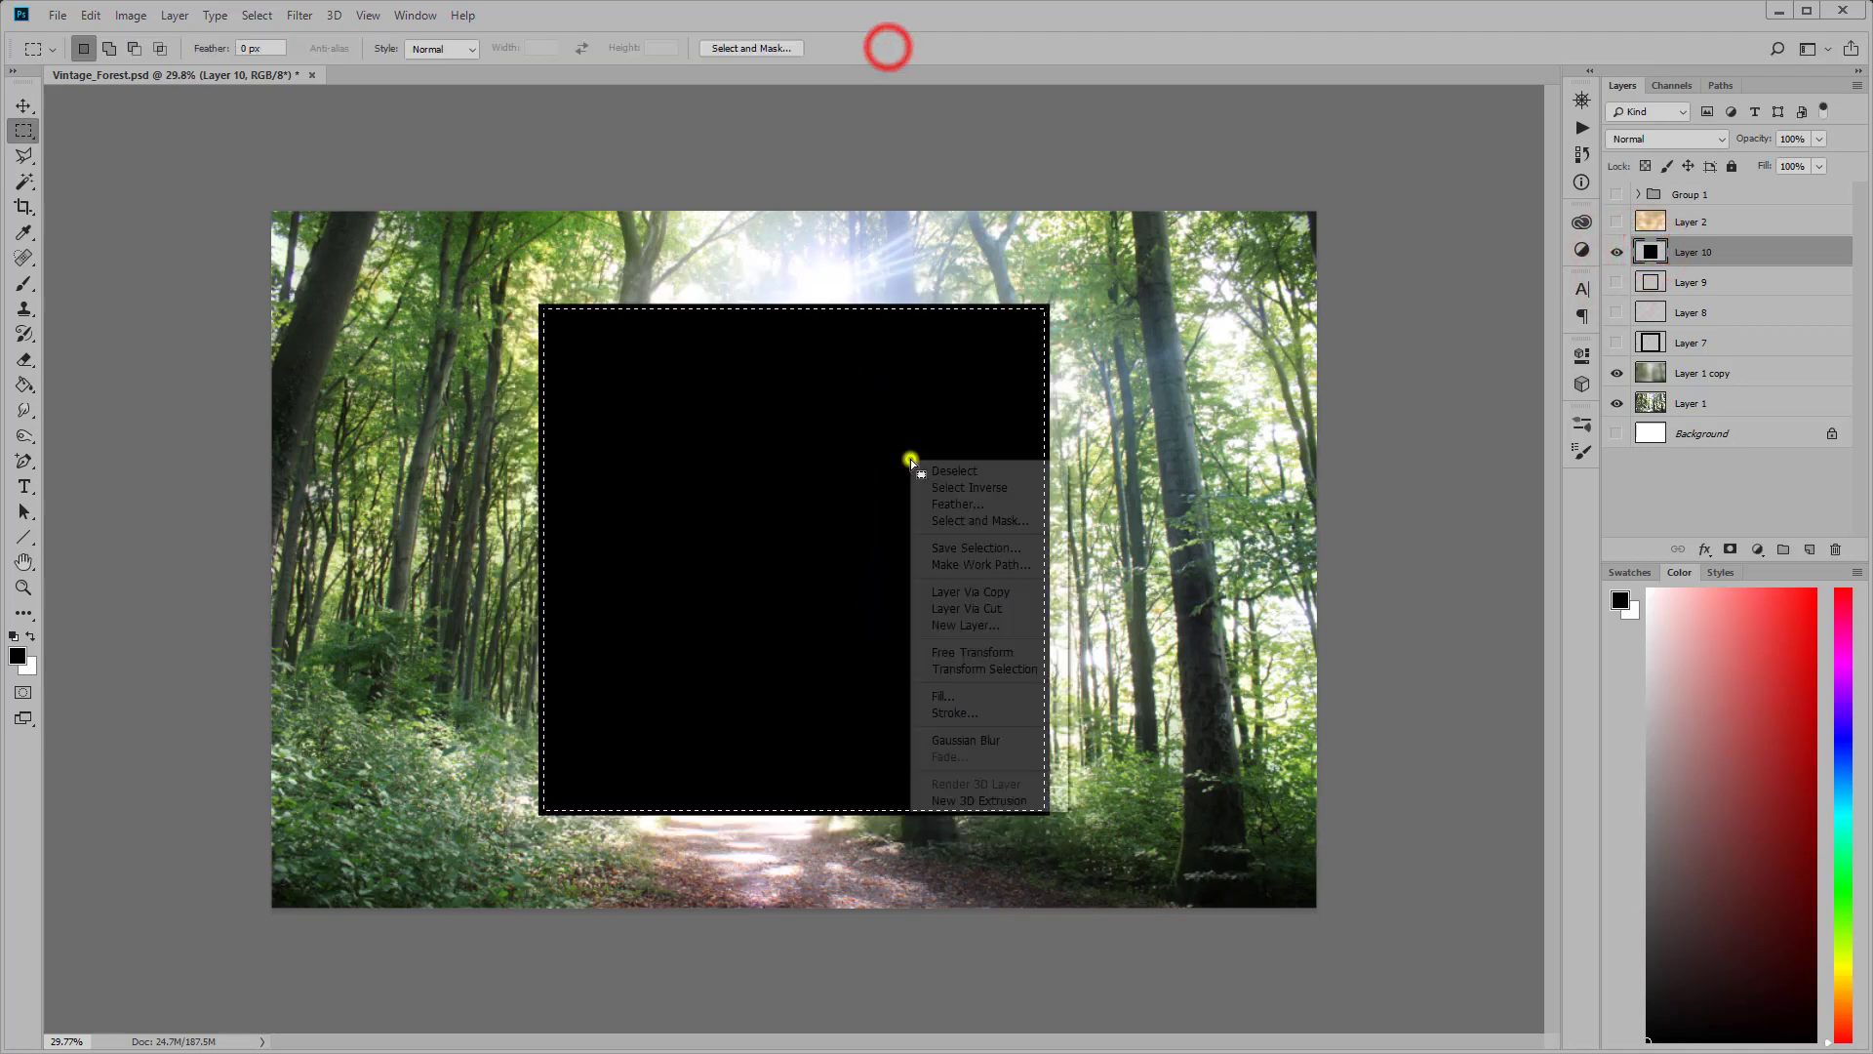
click(946, 606)
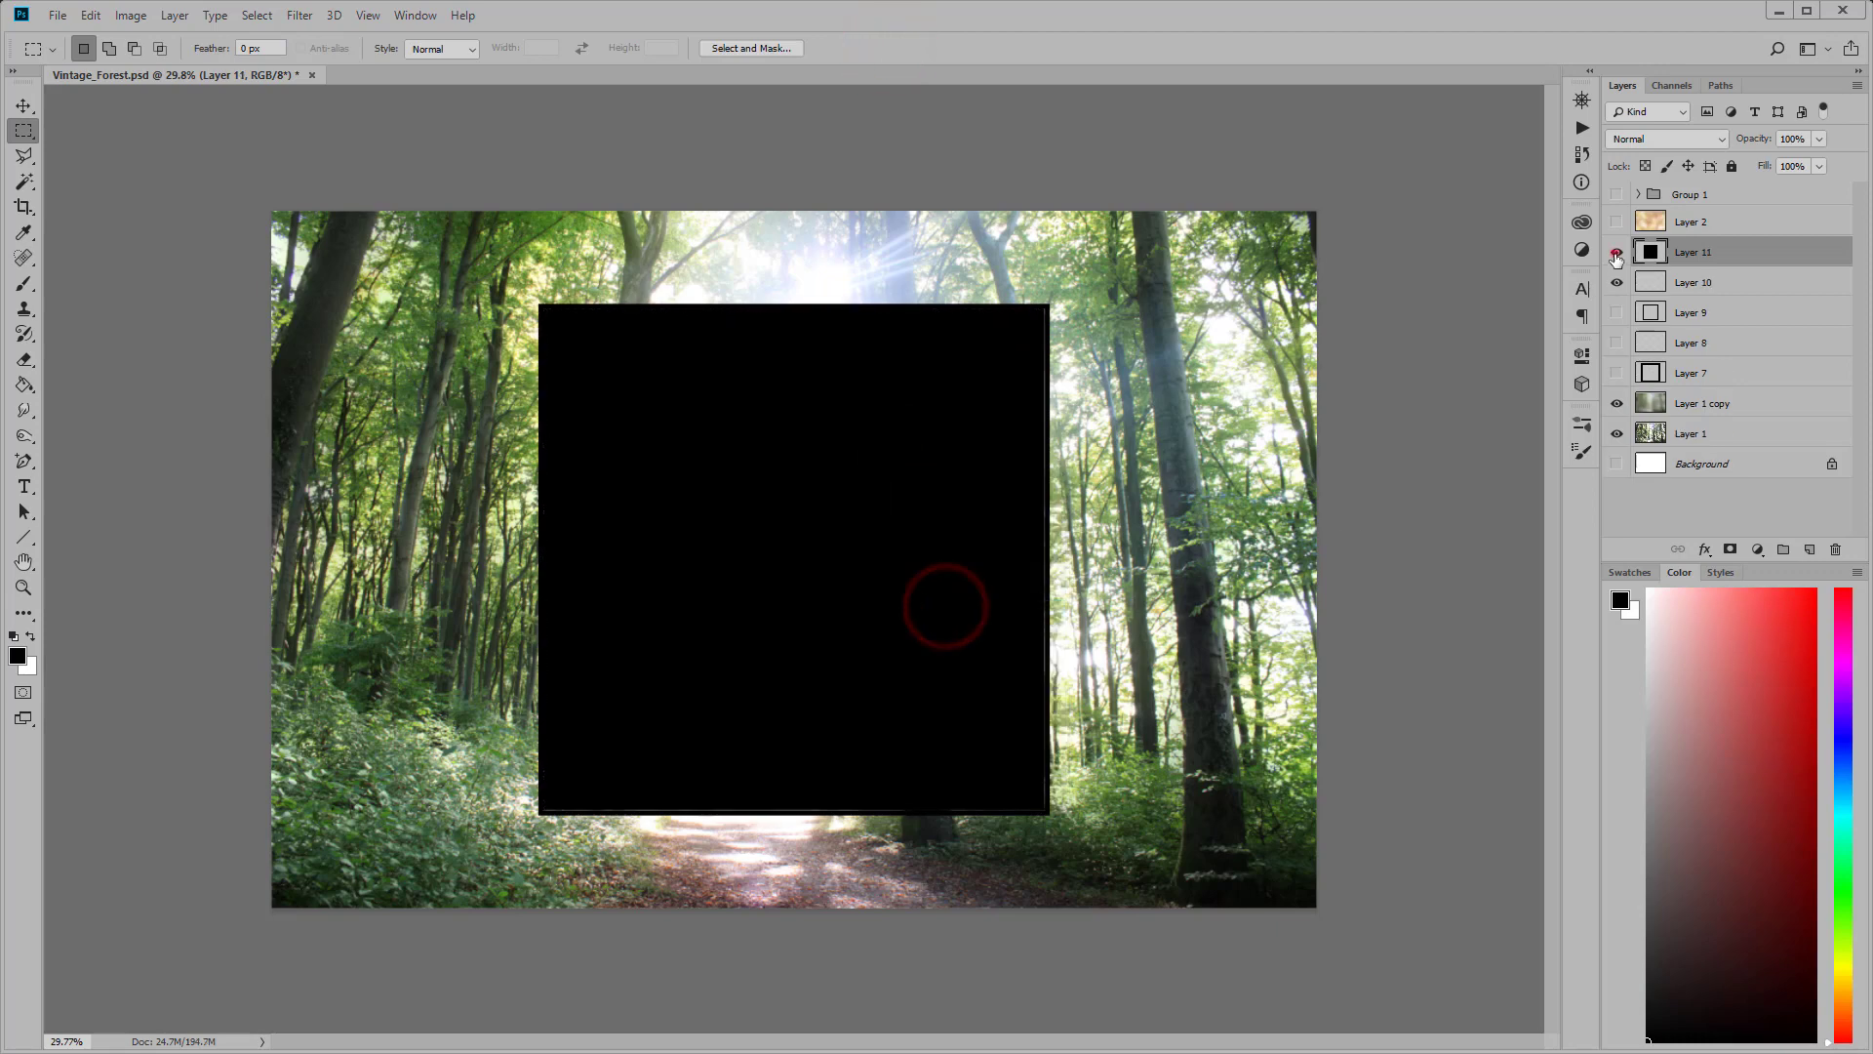
Step: Shrink Layer 11's selection to about 89% and cut out the centre, leaving a frame
click(1617, 252)
click(1617, 282)
ctrl+click(1650, 251)
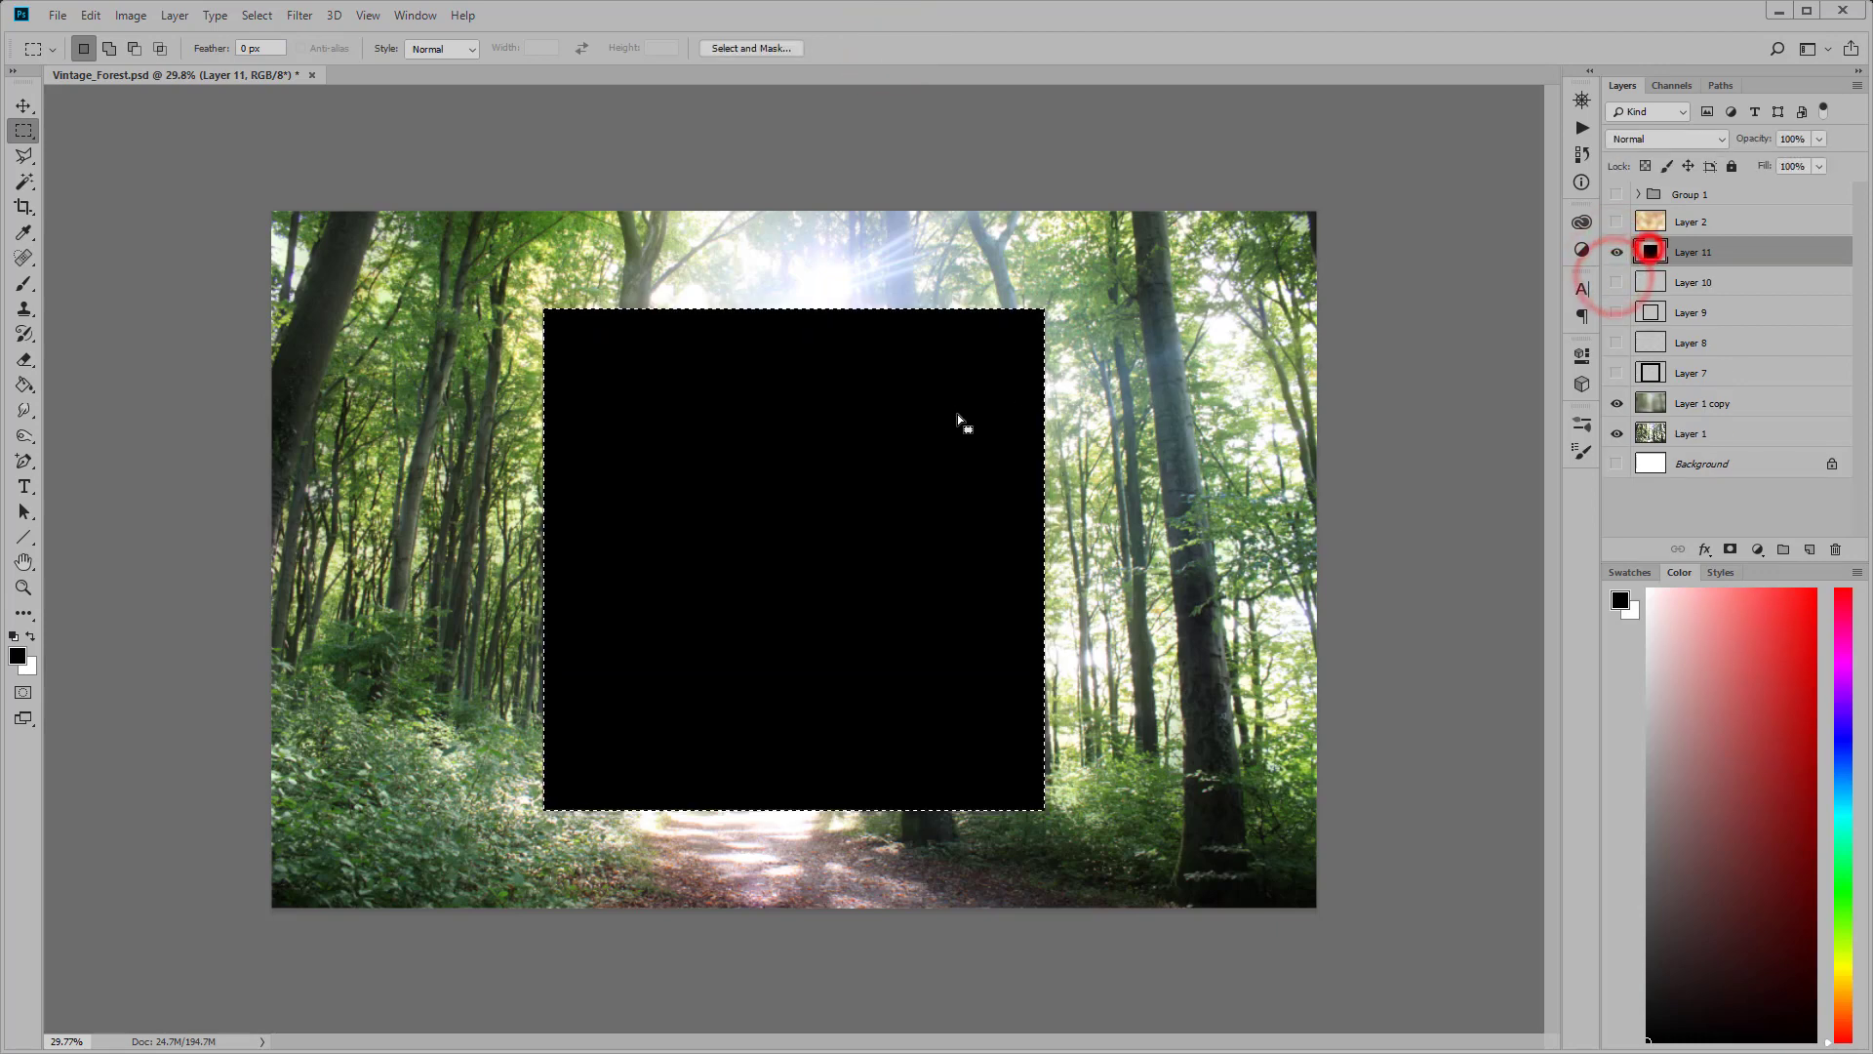
right_click(954, 414)
click(1001, 619)
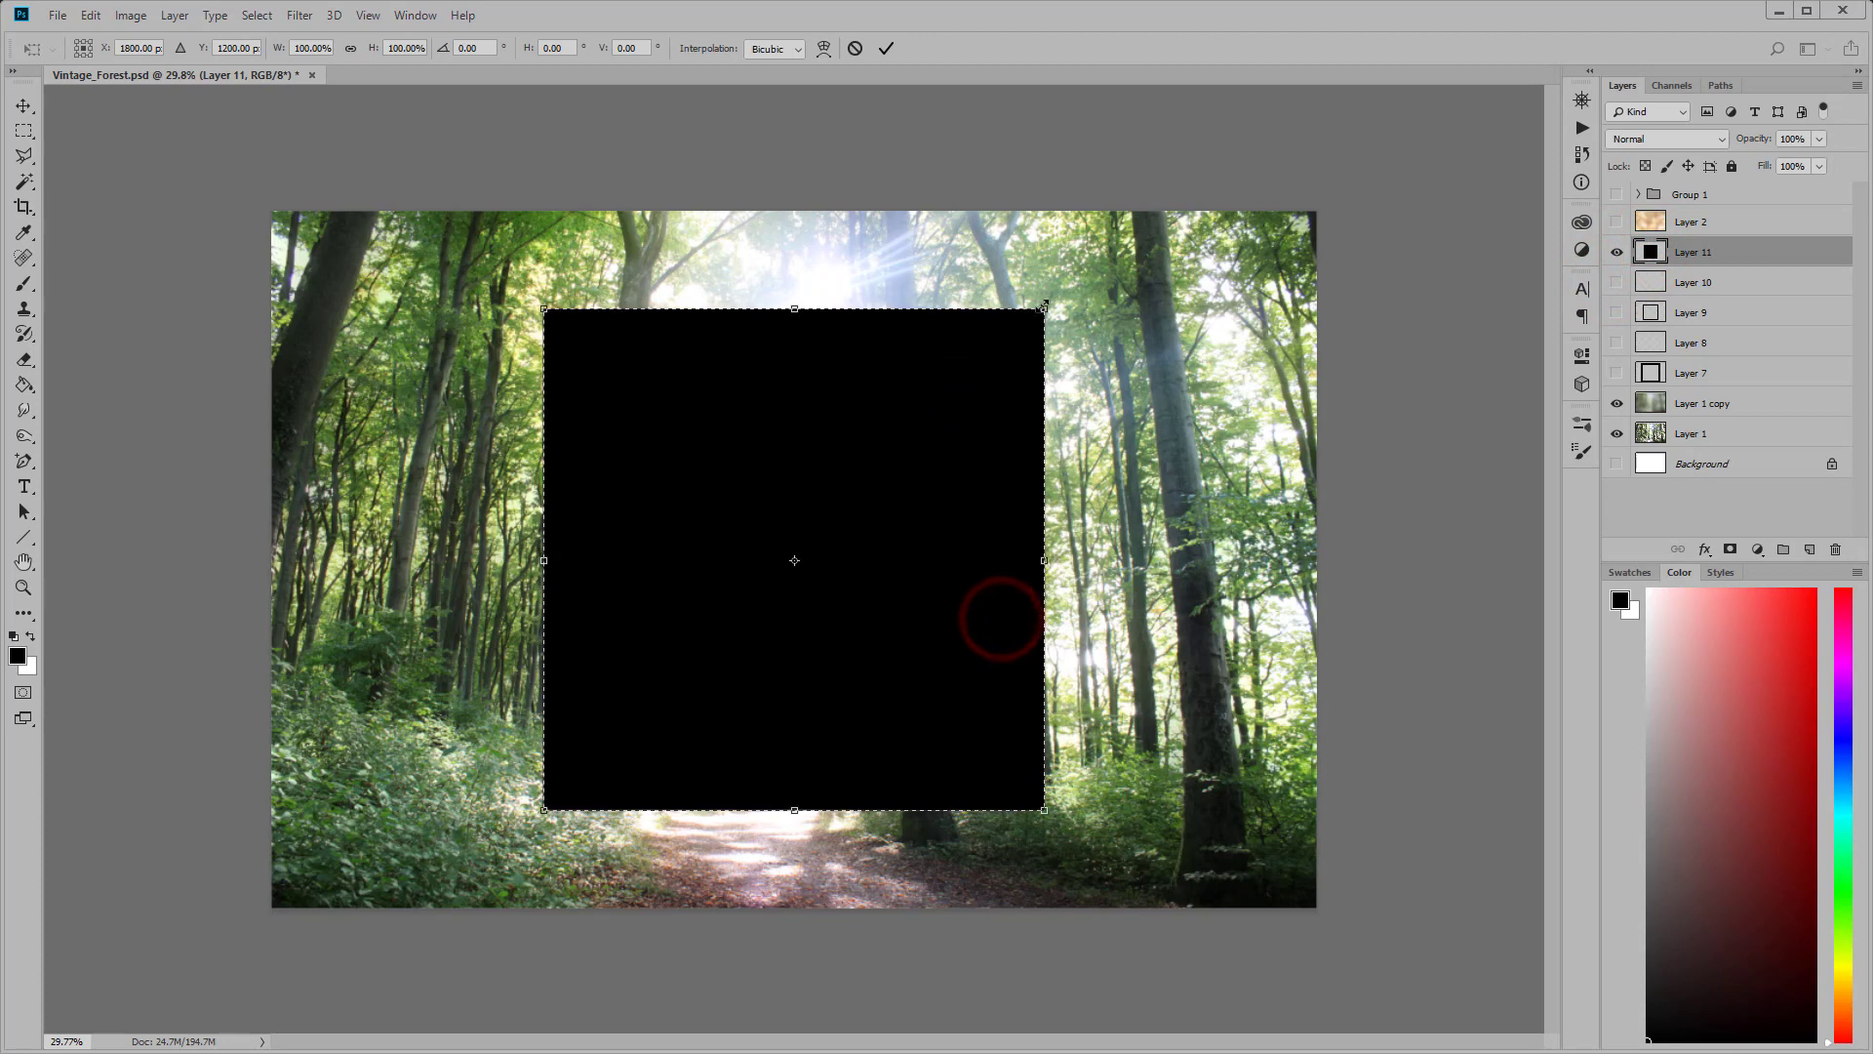
drag(1044, 309, 1020, 341)
click(886, 49)
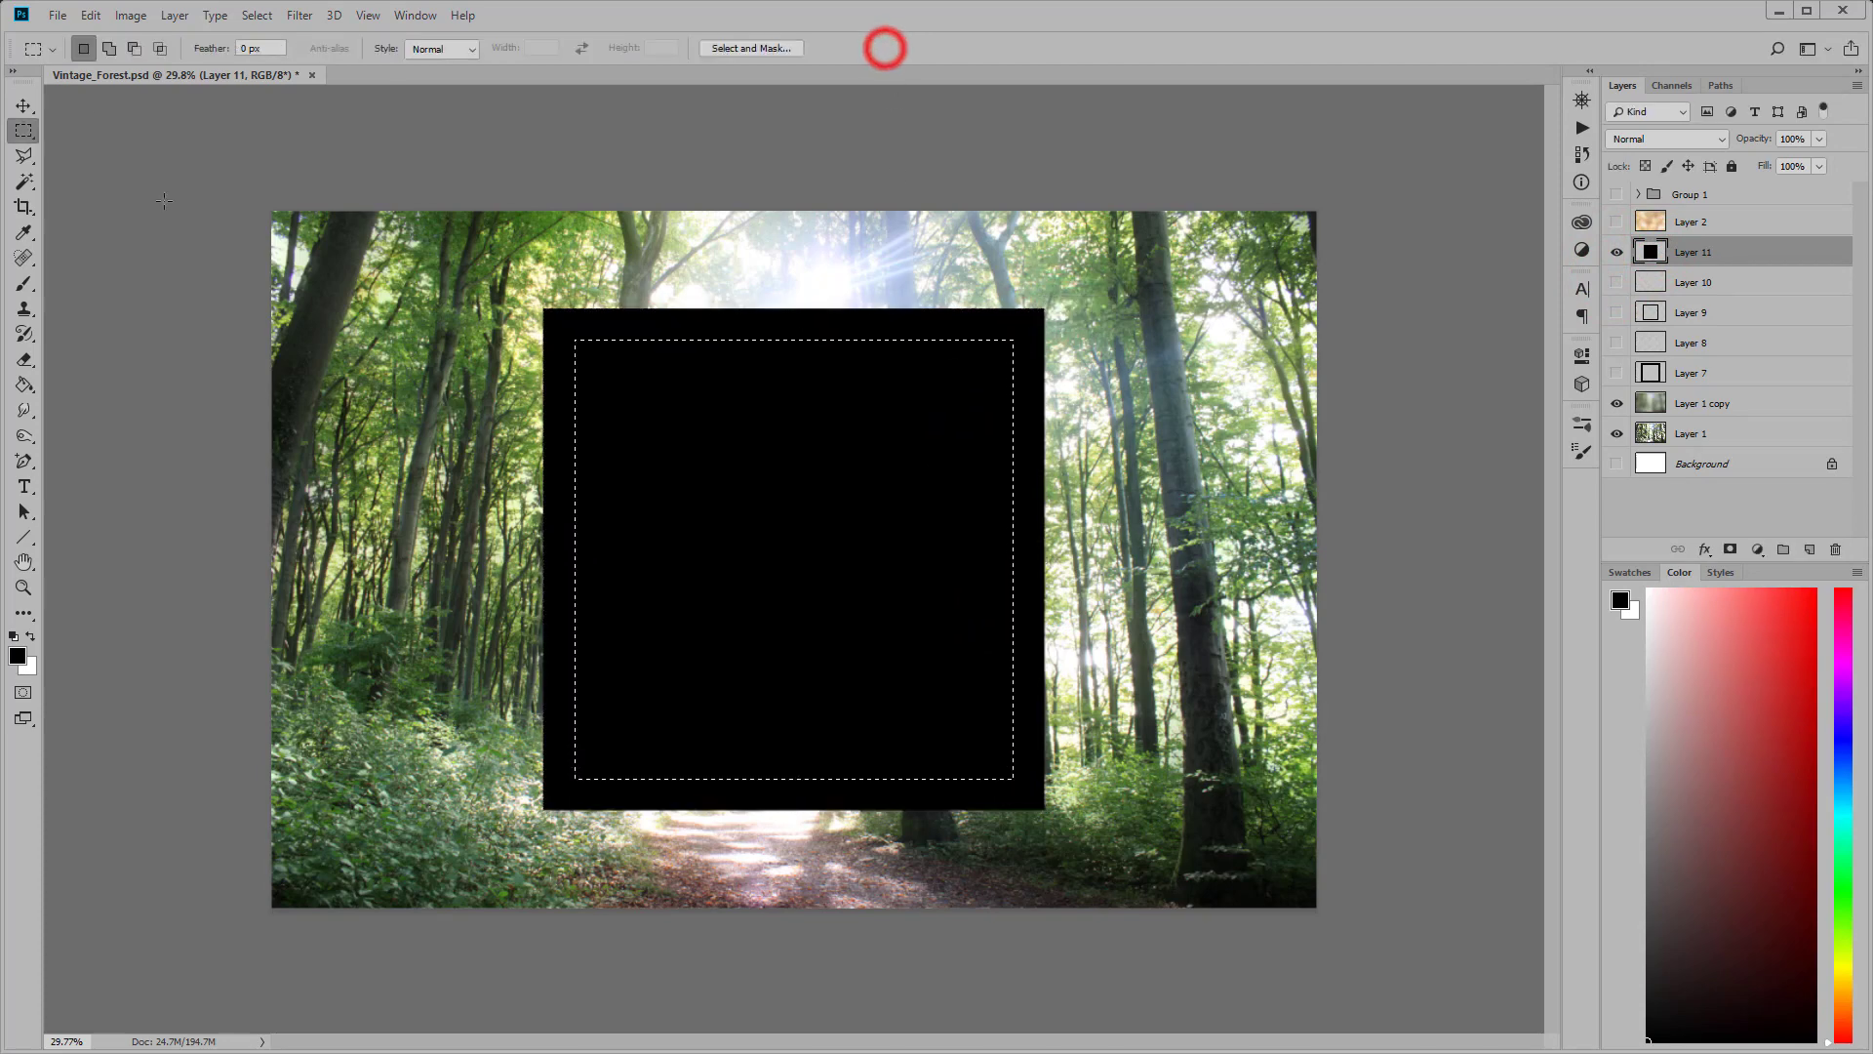
click(91, 14)
click(109, 131)
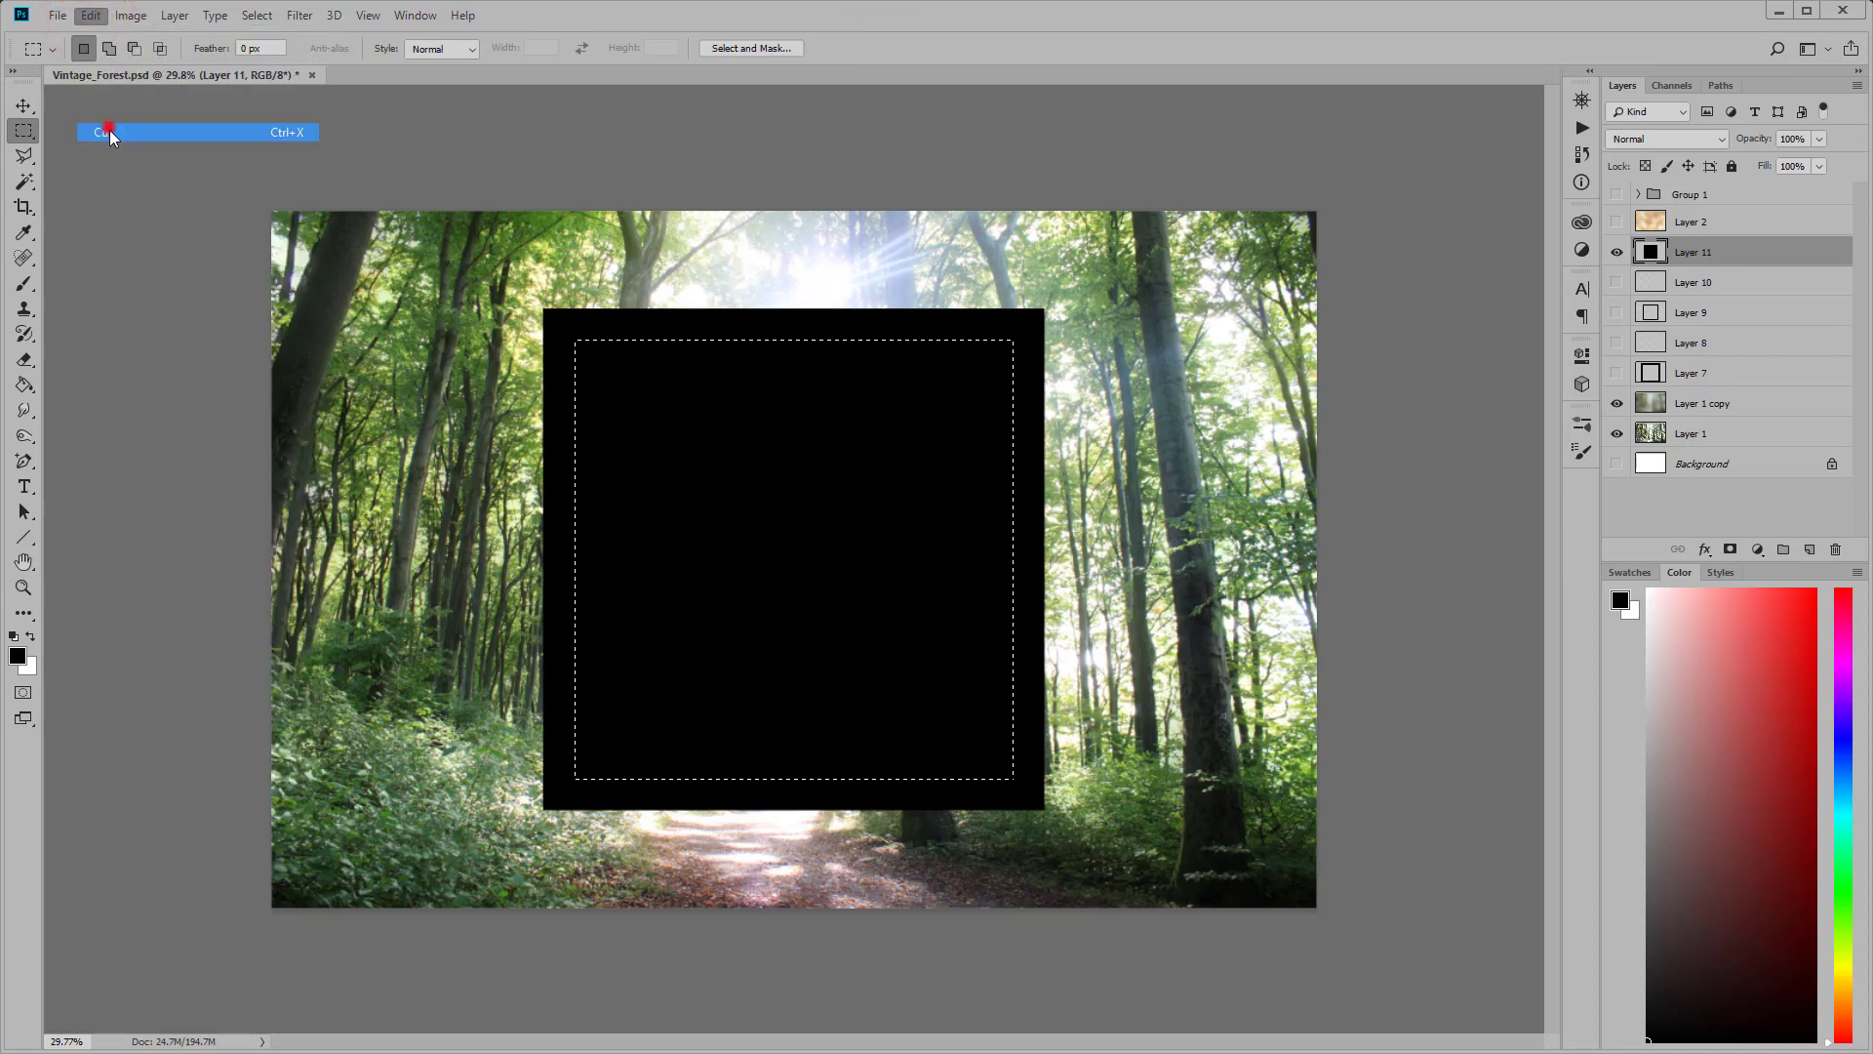
Step: Turn on the Layer 9, 10 and 11 frames so all nested frames show
click(1617, 252)
click(1617, 372)
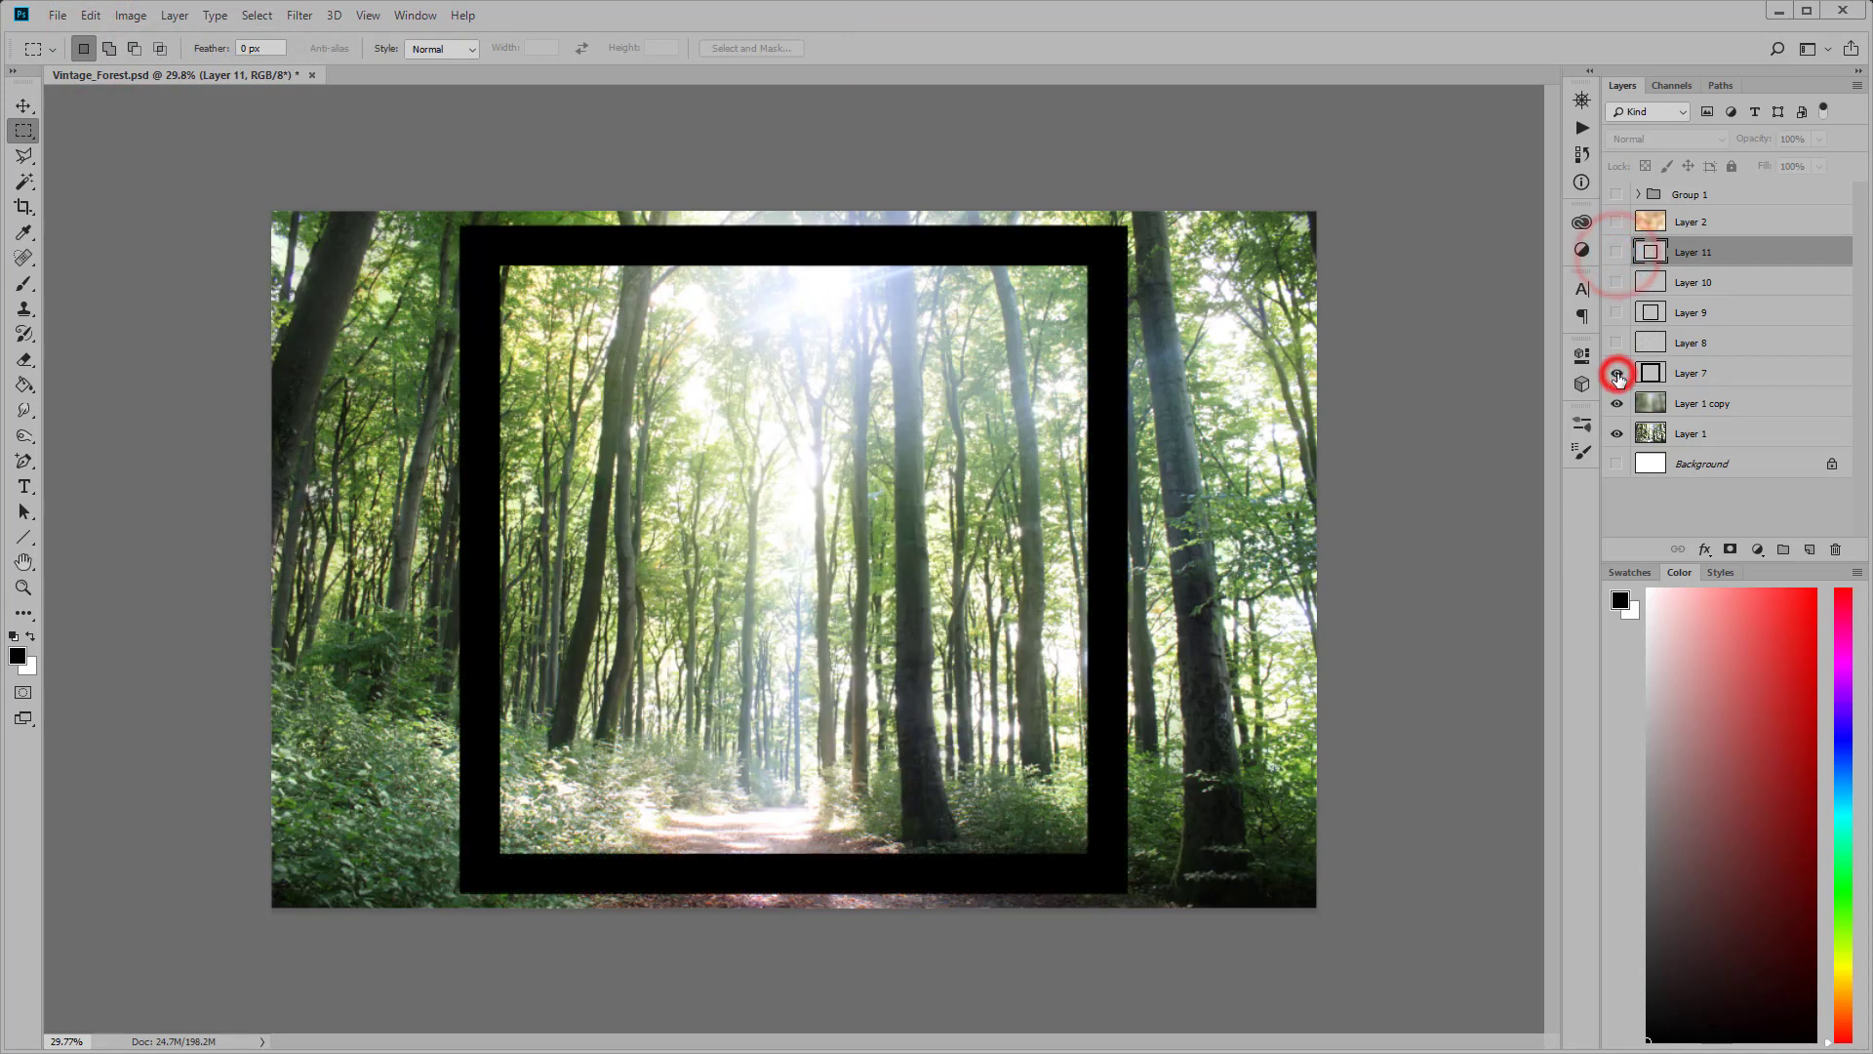
click(1617, 342)
click(1617, 312)
click(1617, 281)
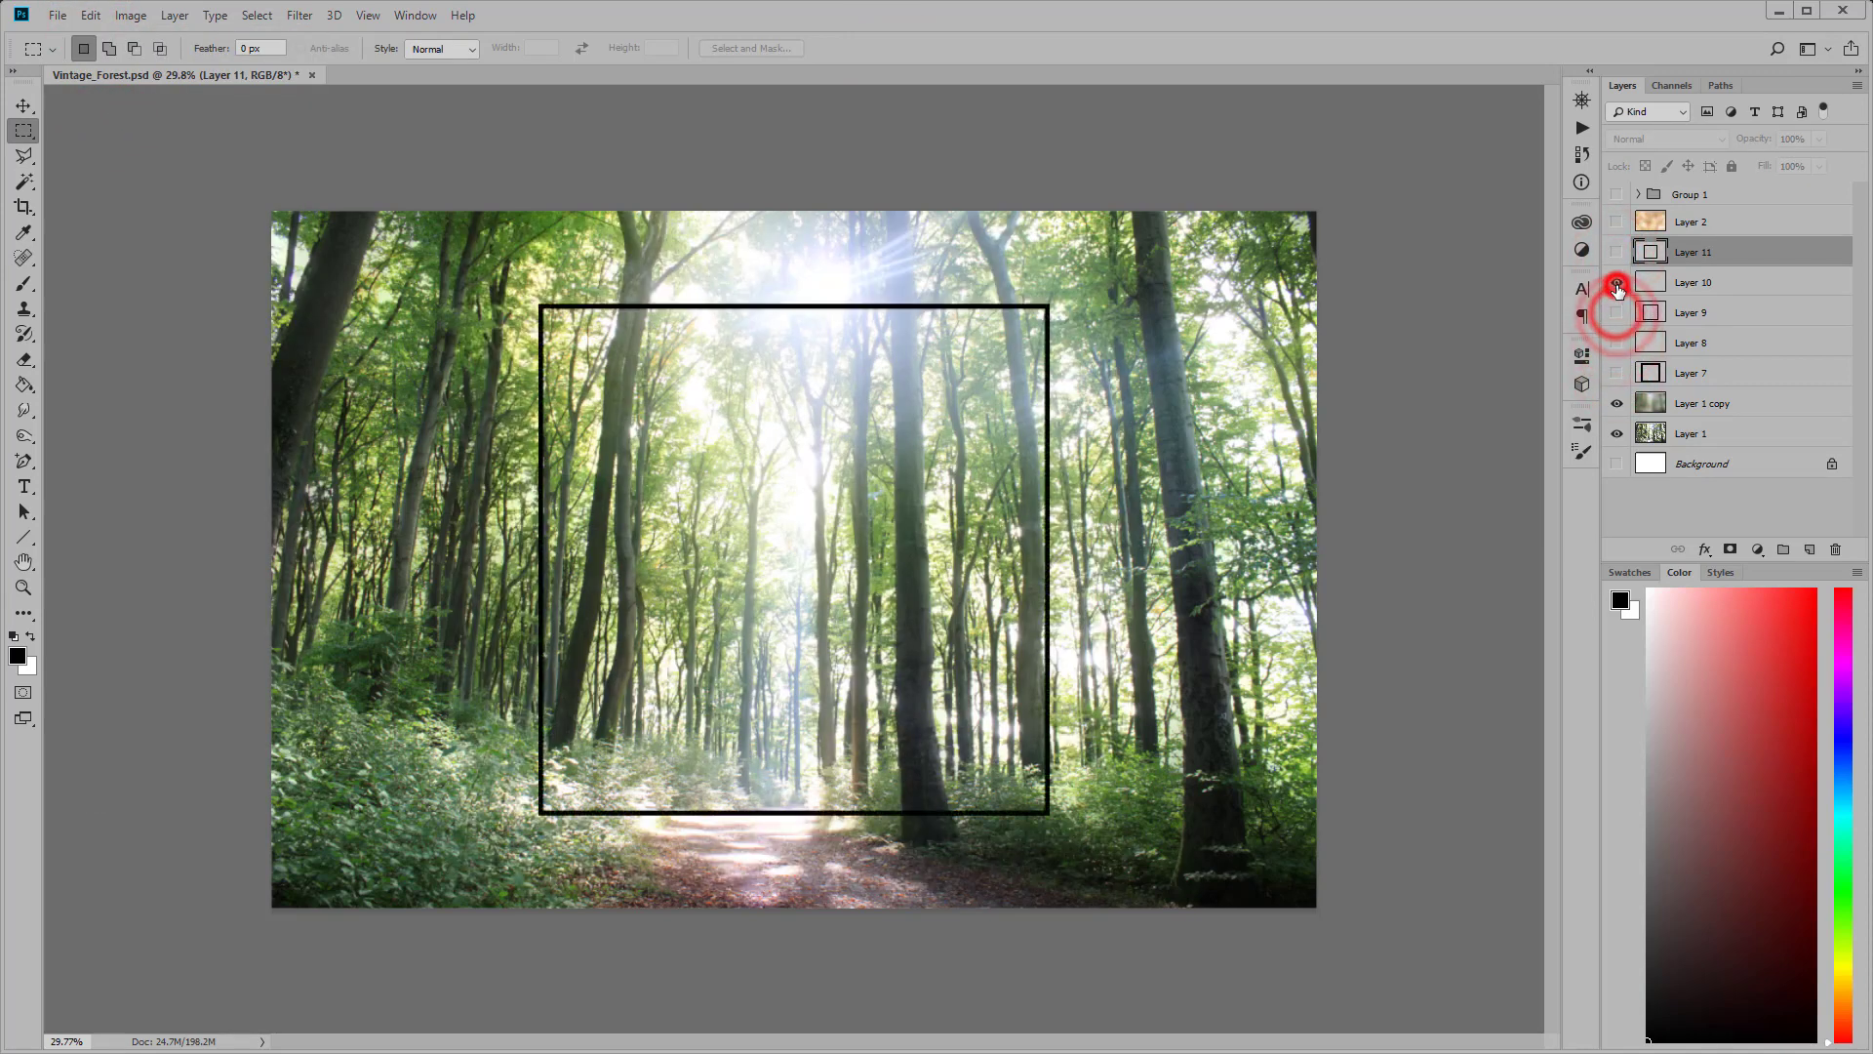
click(1617, 252)
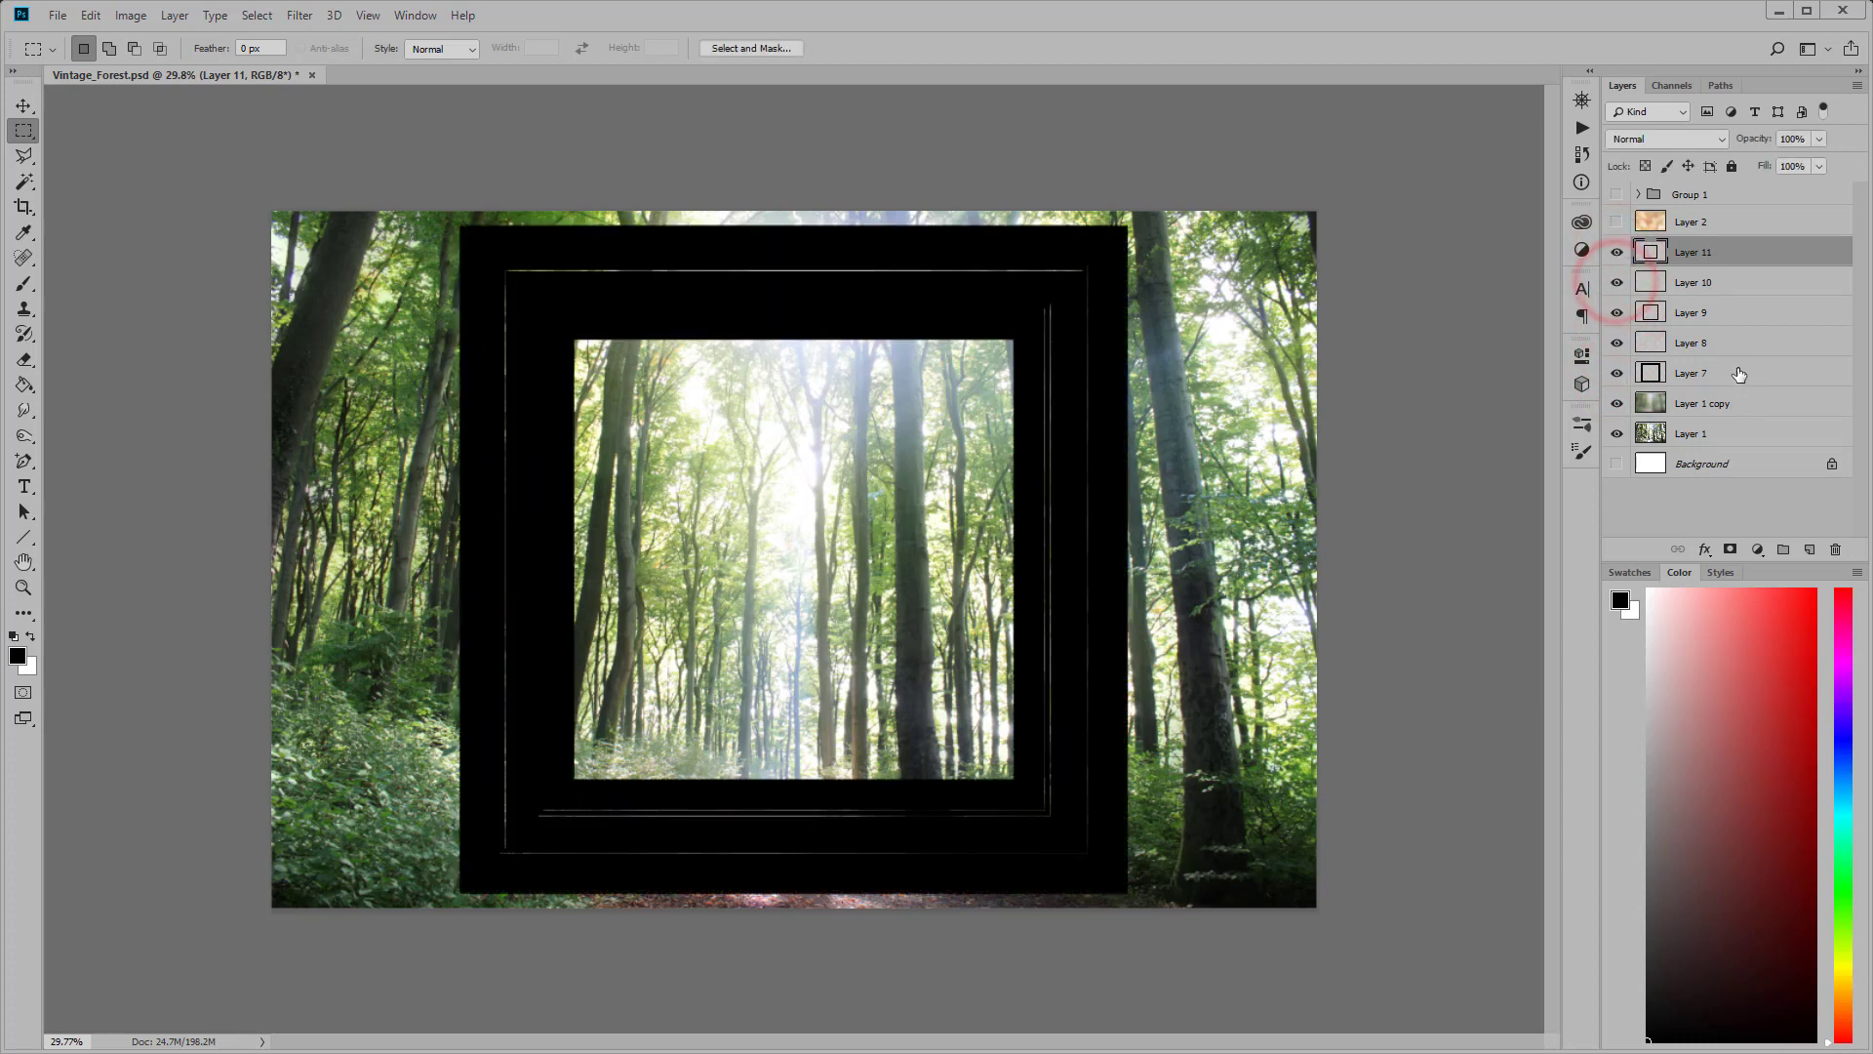
Step: Group Layers 7 through 11 into Group 2
shift+click(1739, 368)
click(1857, 86)
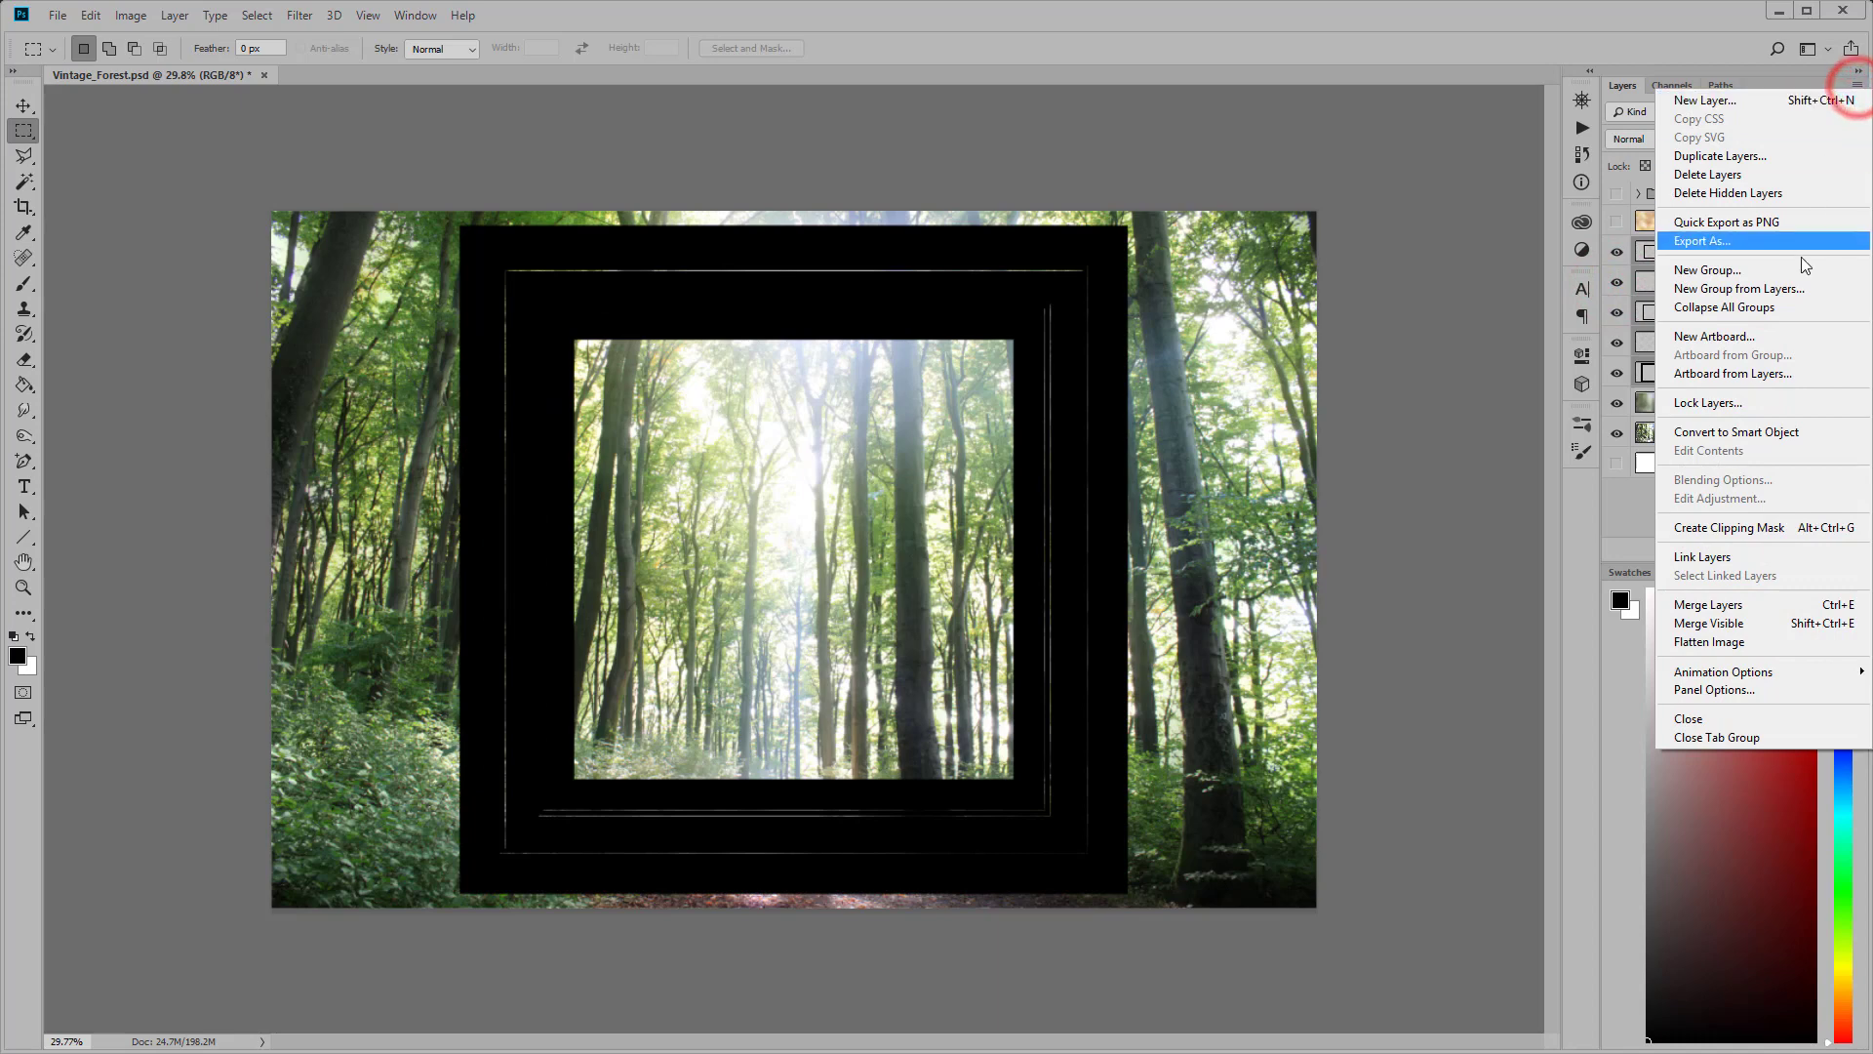
click(1775, 289)
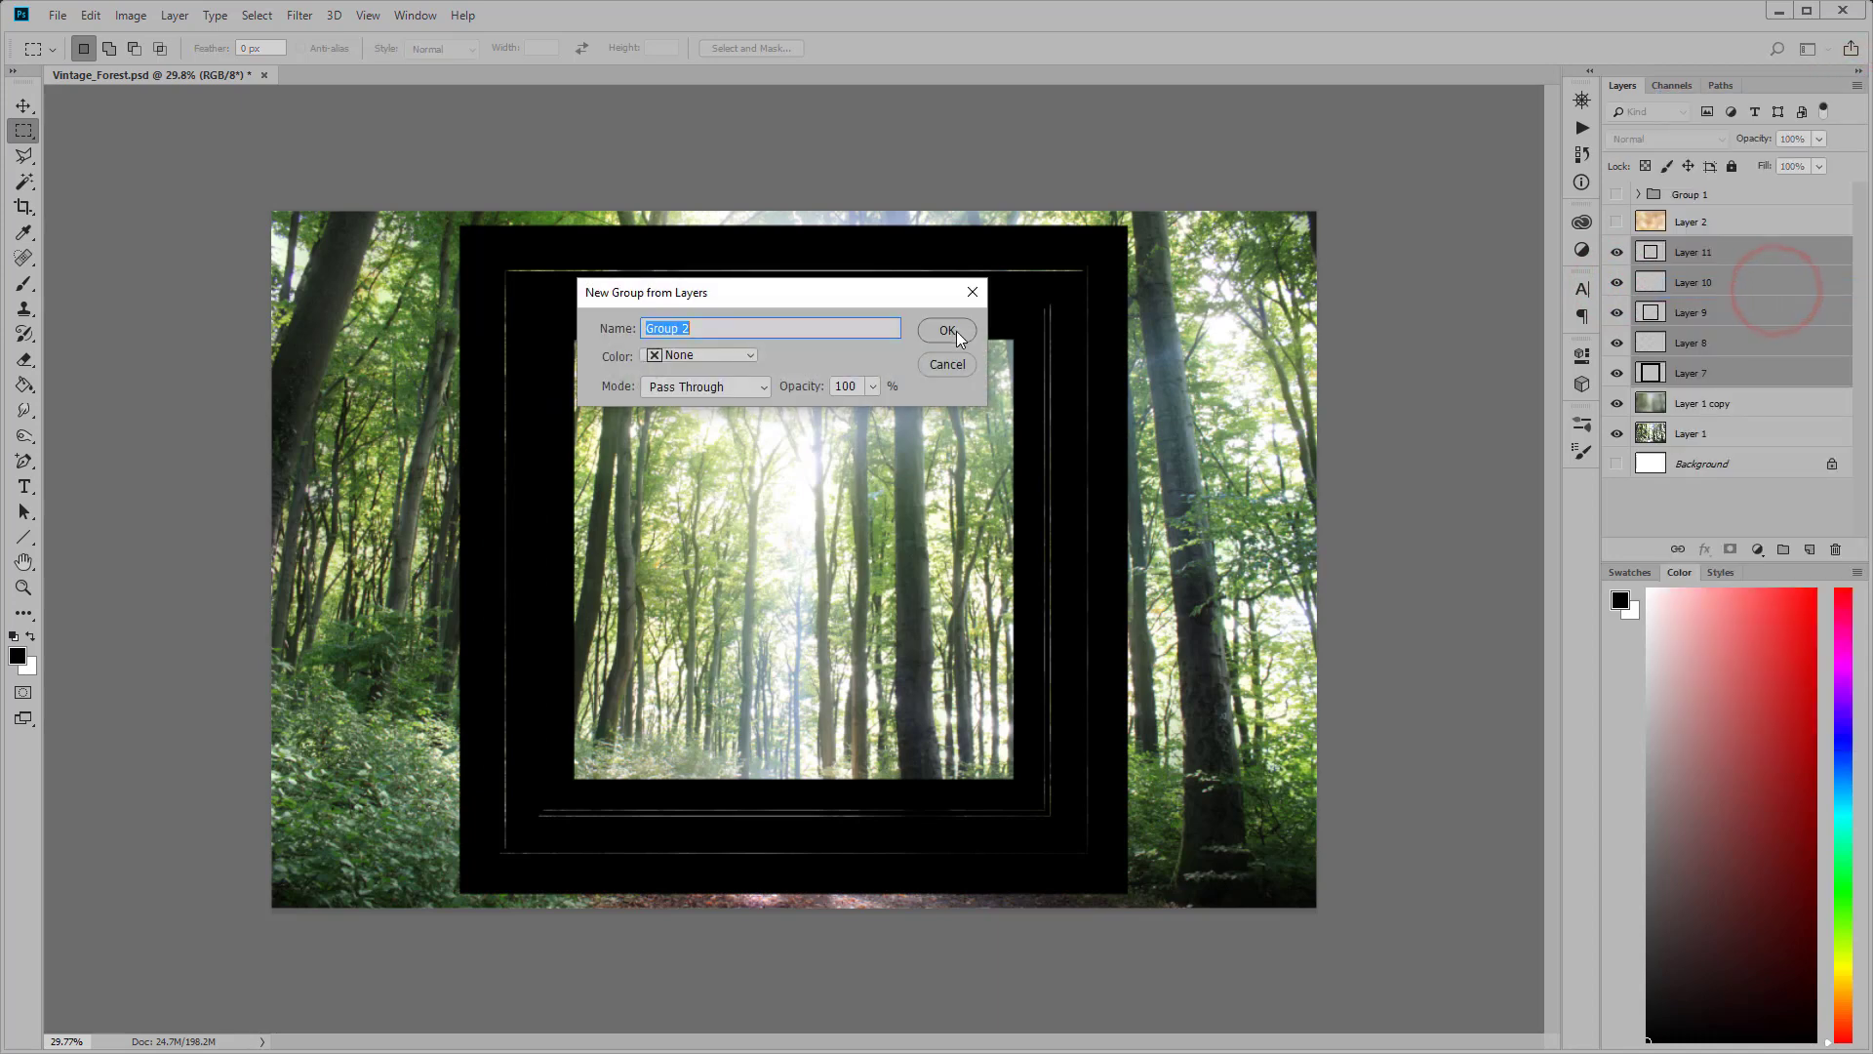
click(956, 330)
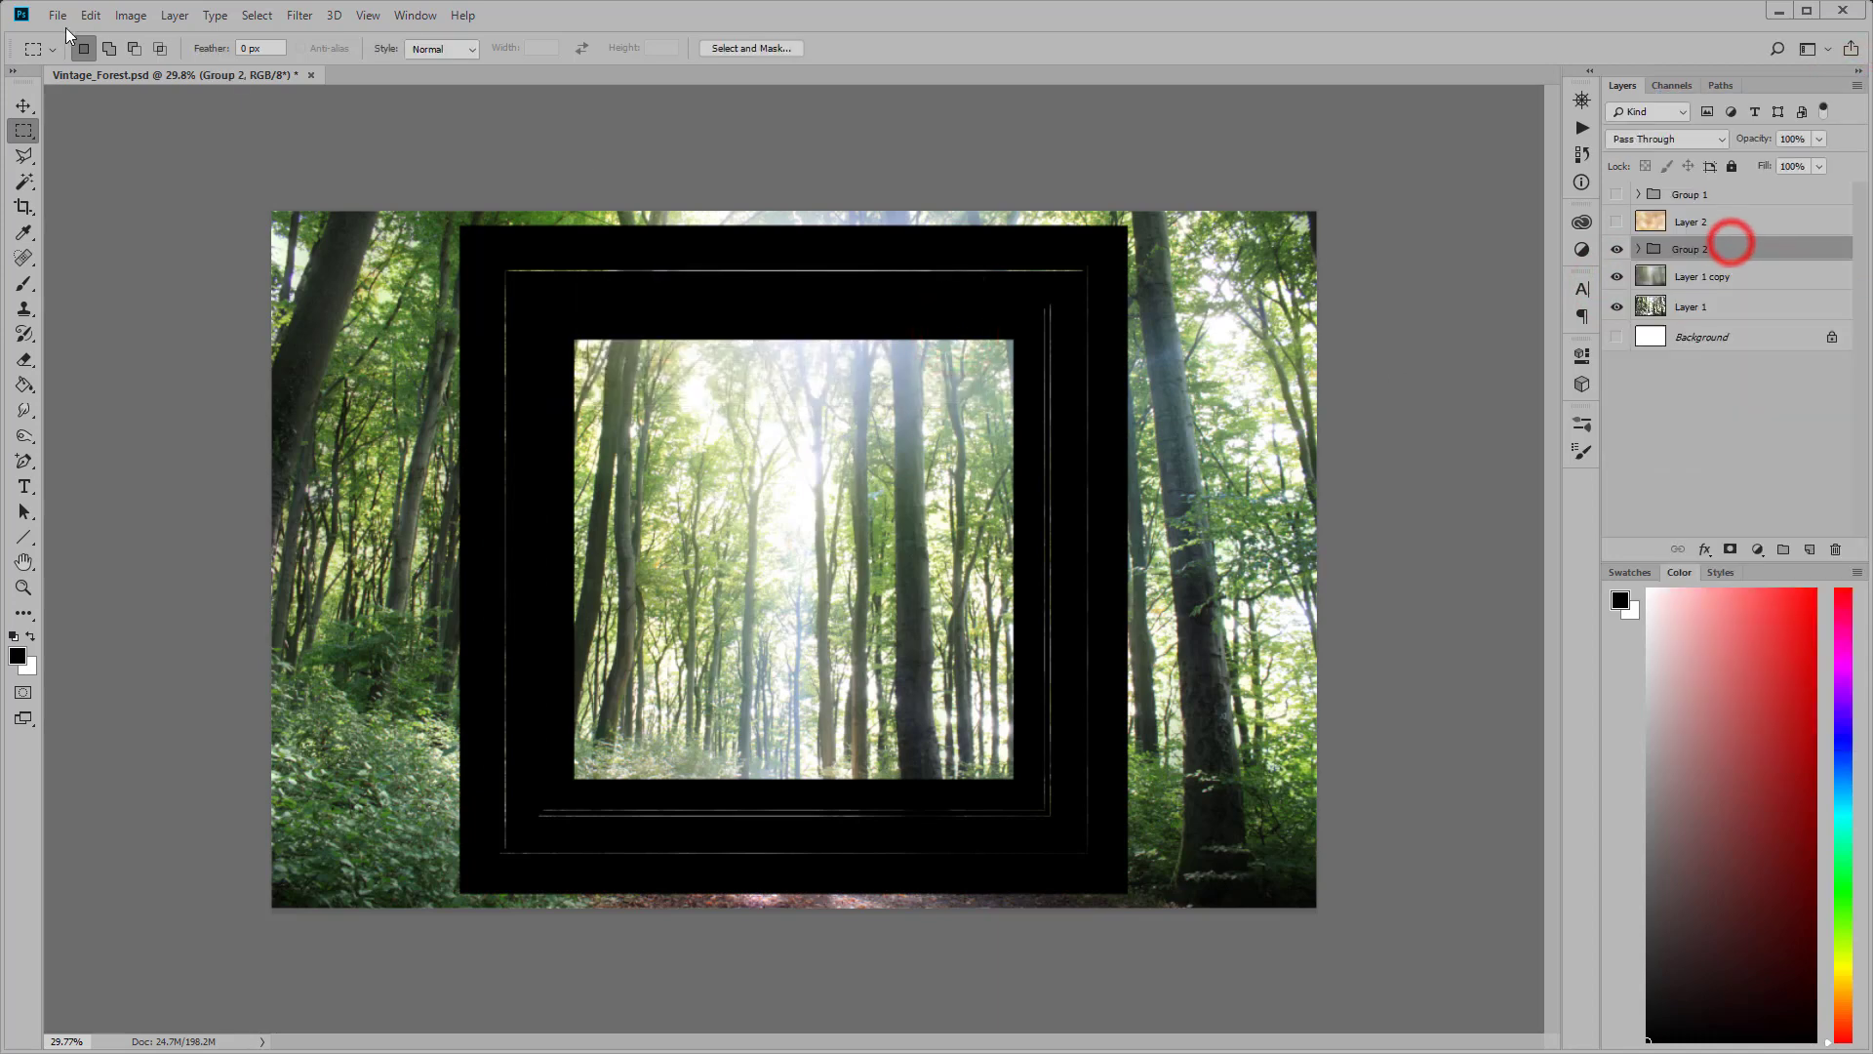
click(89, 14)
Step: Rotate Group 2 by 45° and scale it proportionally to about 145%
click(135, 424)
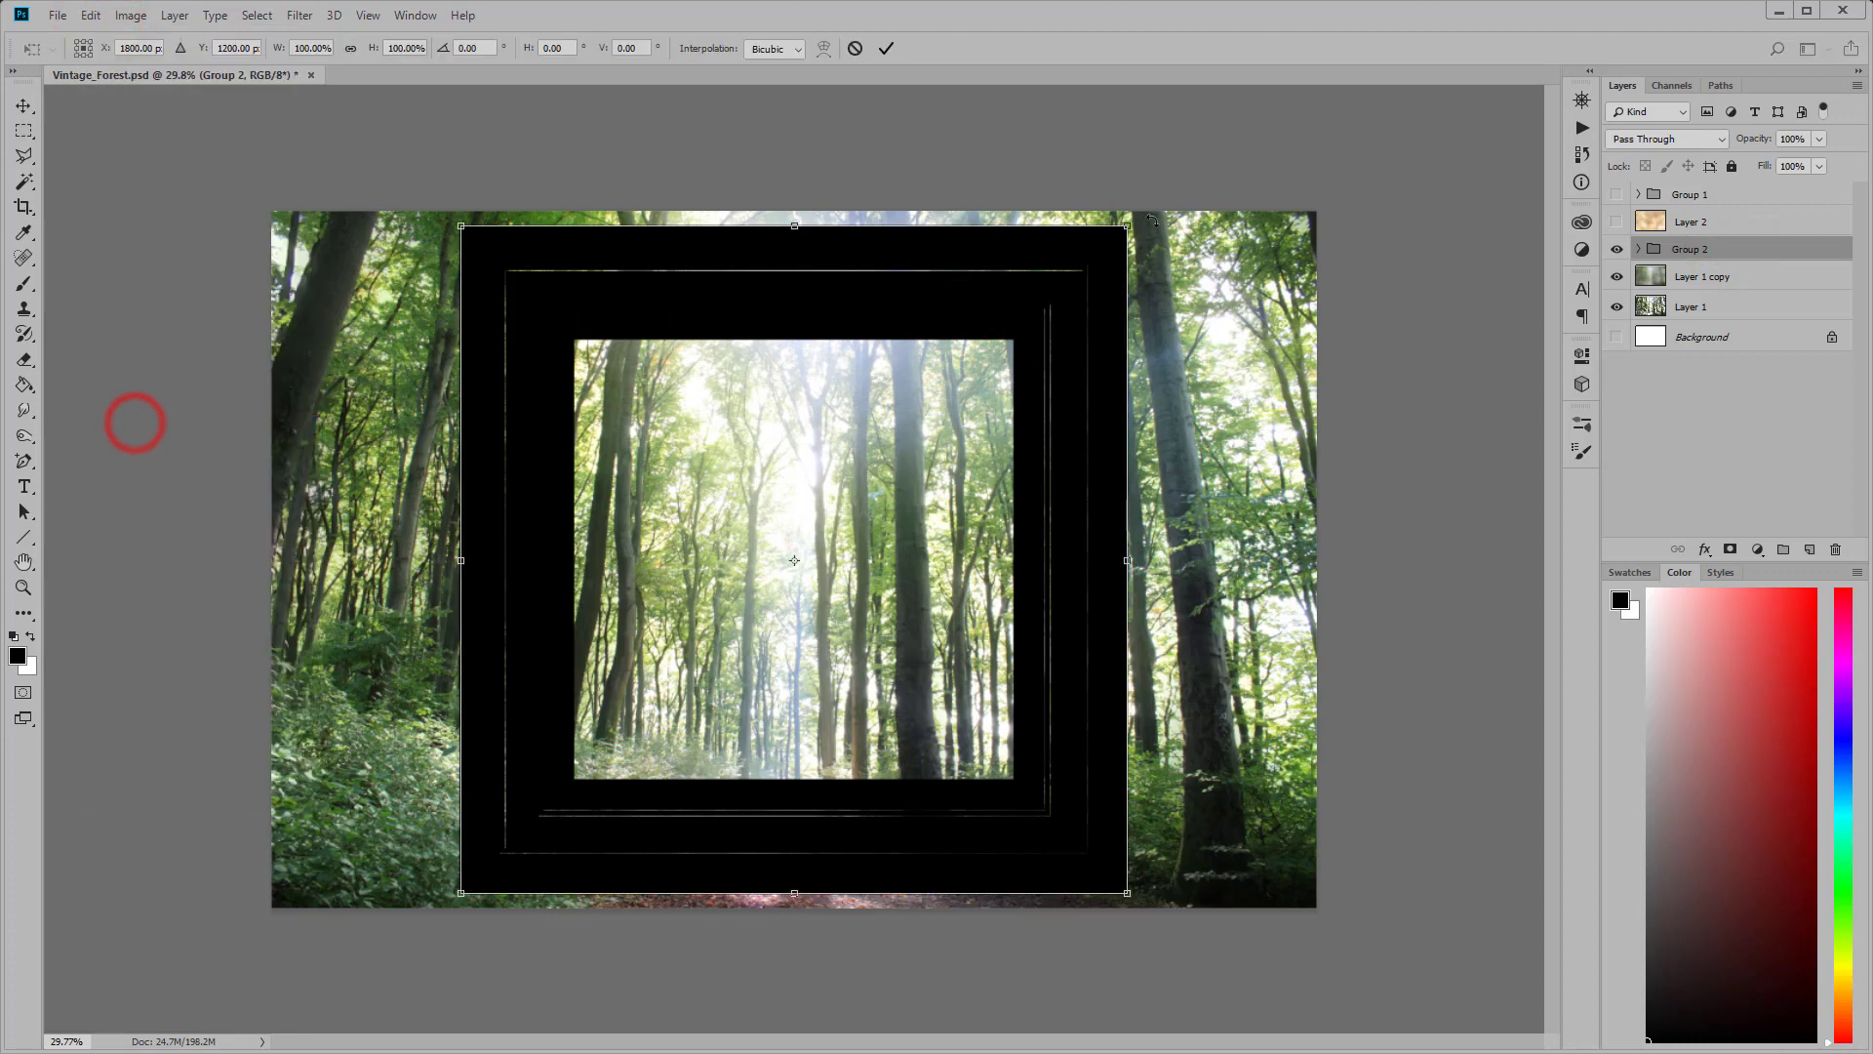
drag(1151, 220, 1264, 546)
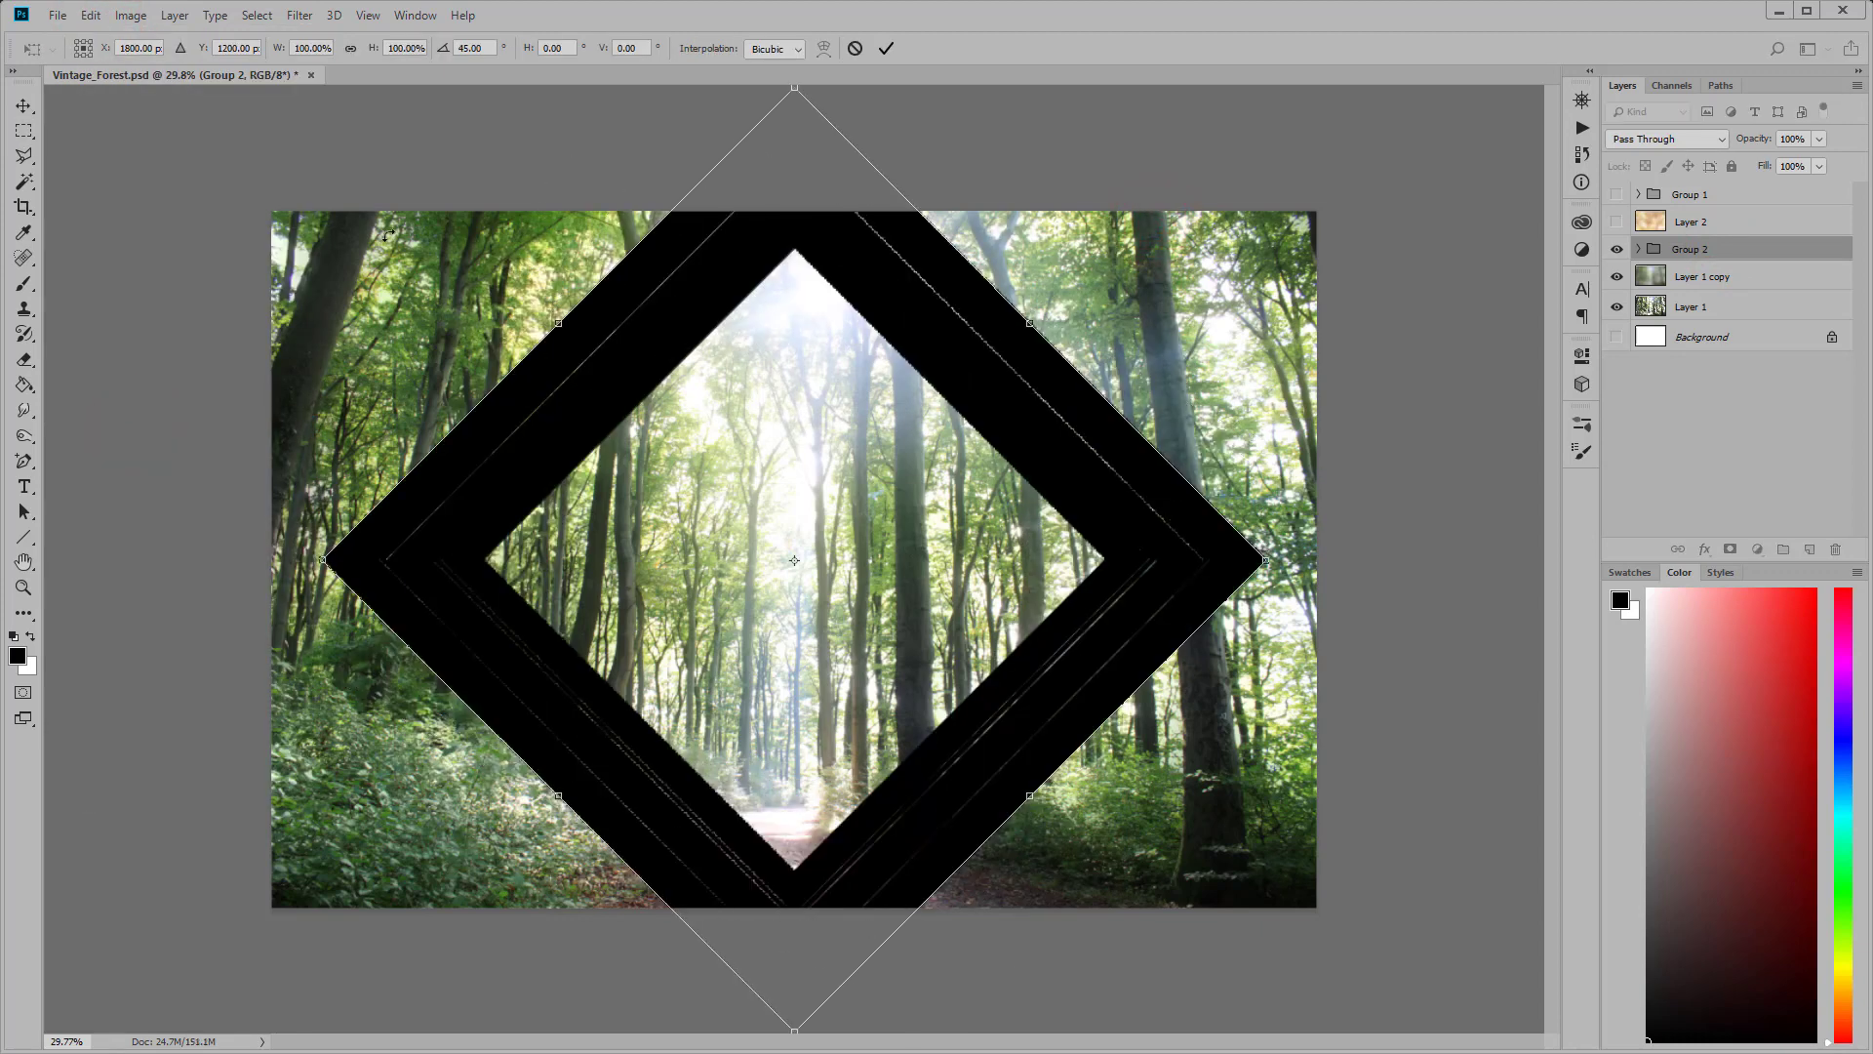
click(351, 47)
drag(374, 48, 416, 37)
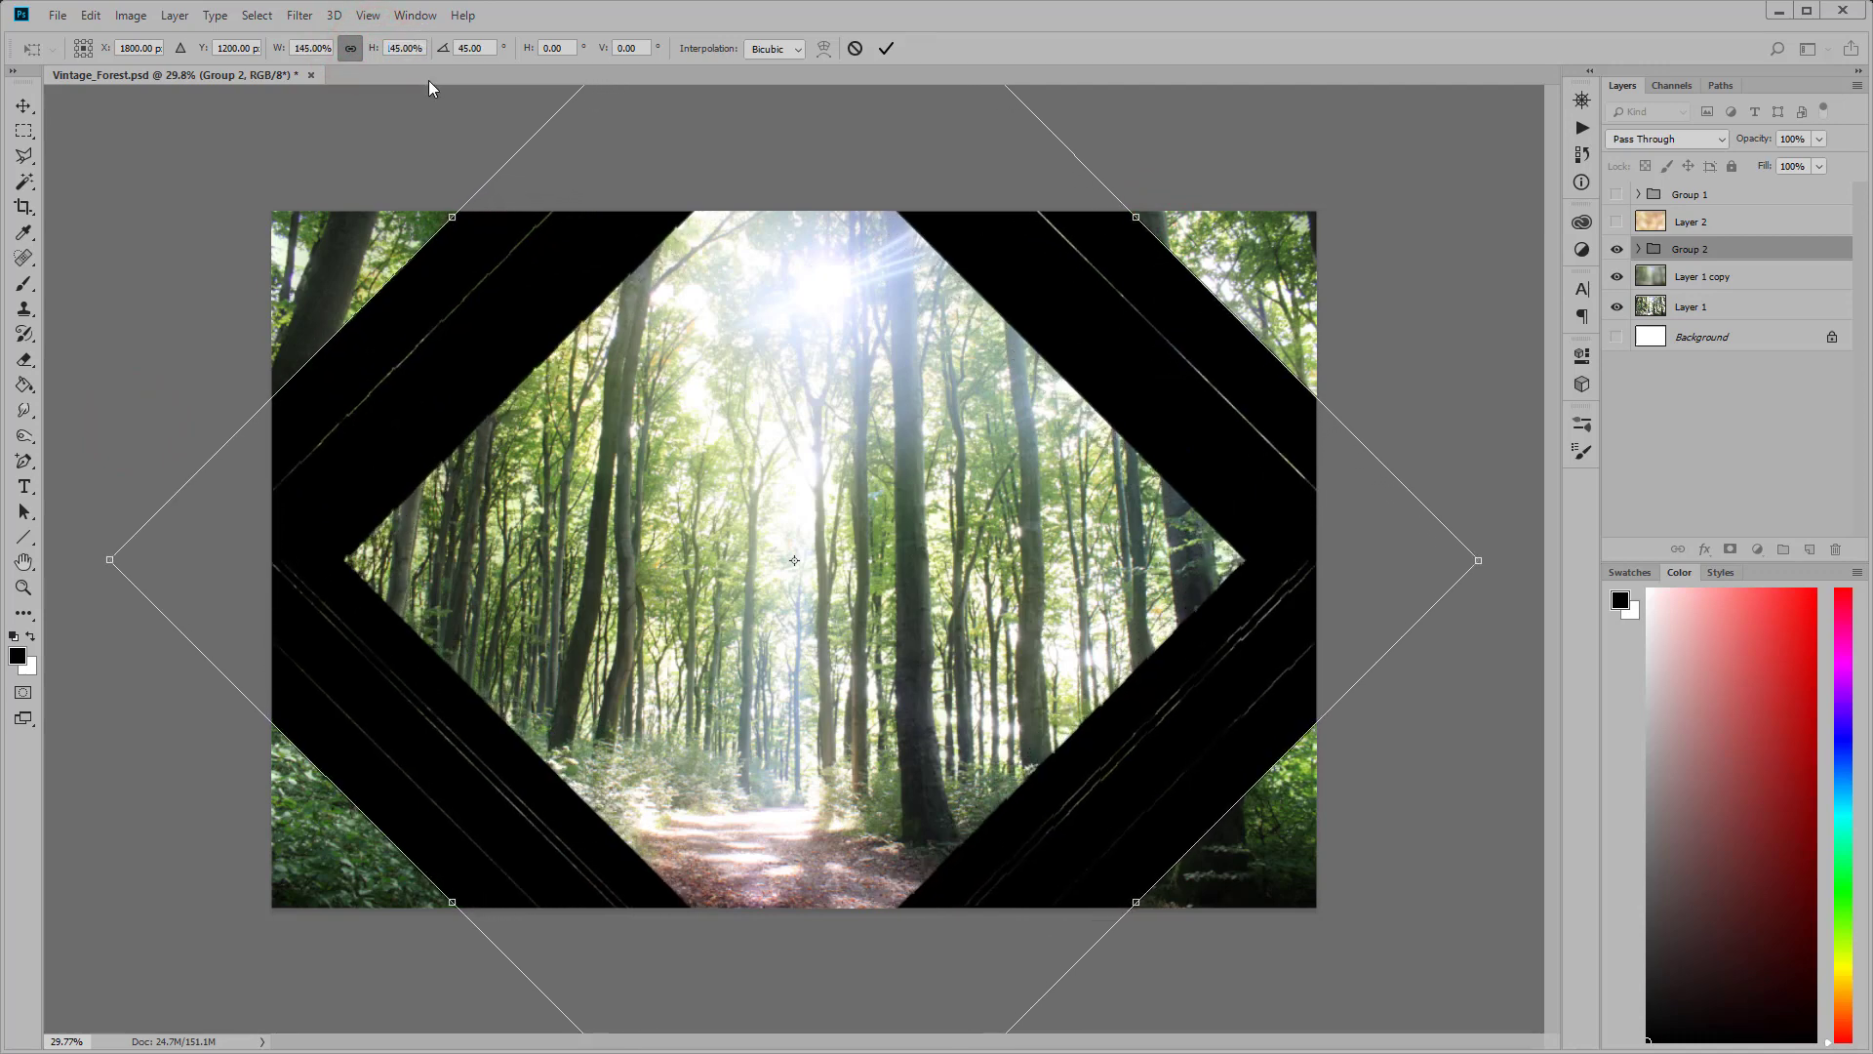
click(878, 48)
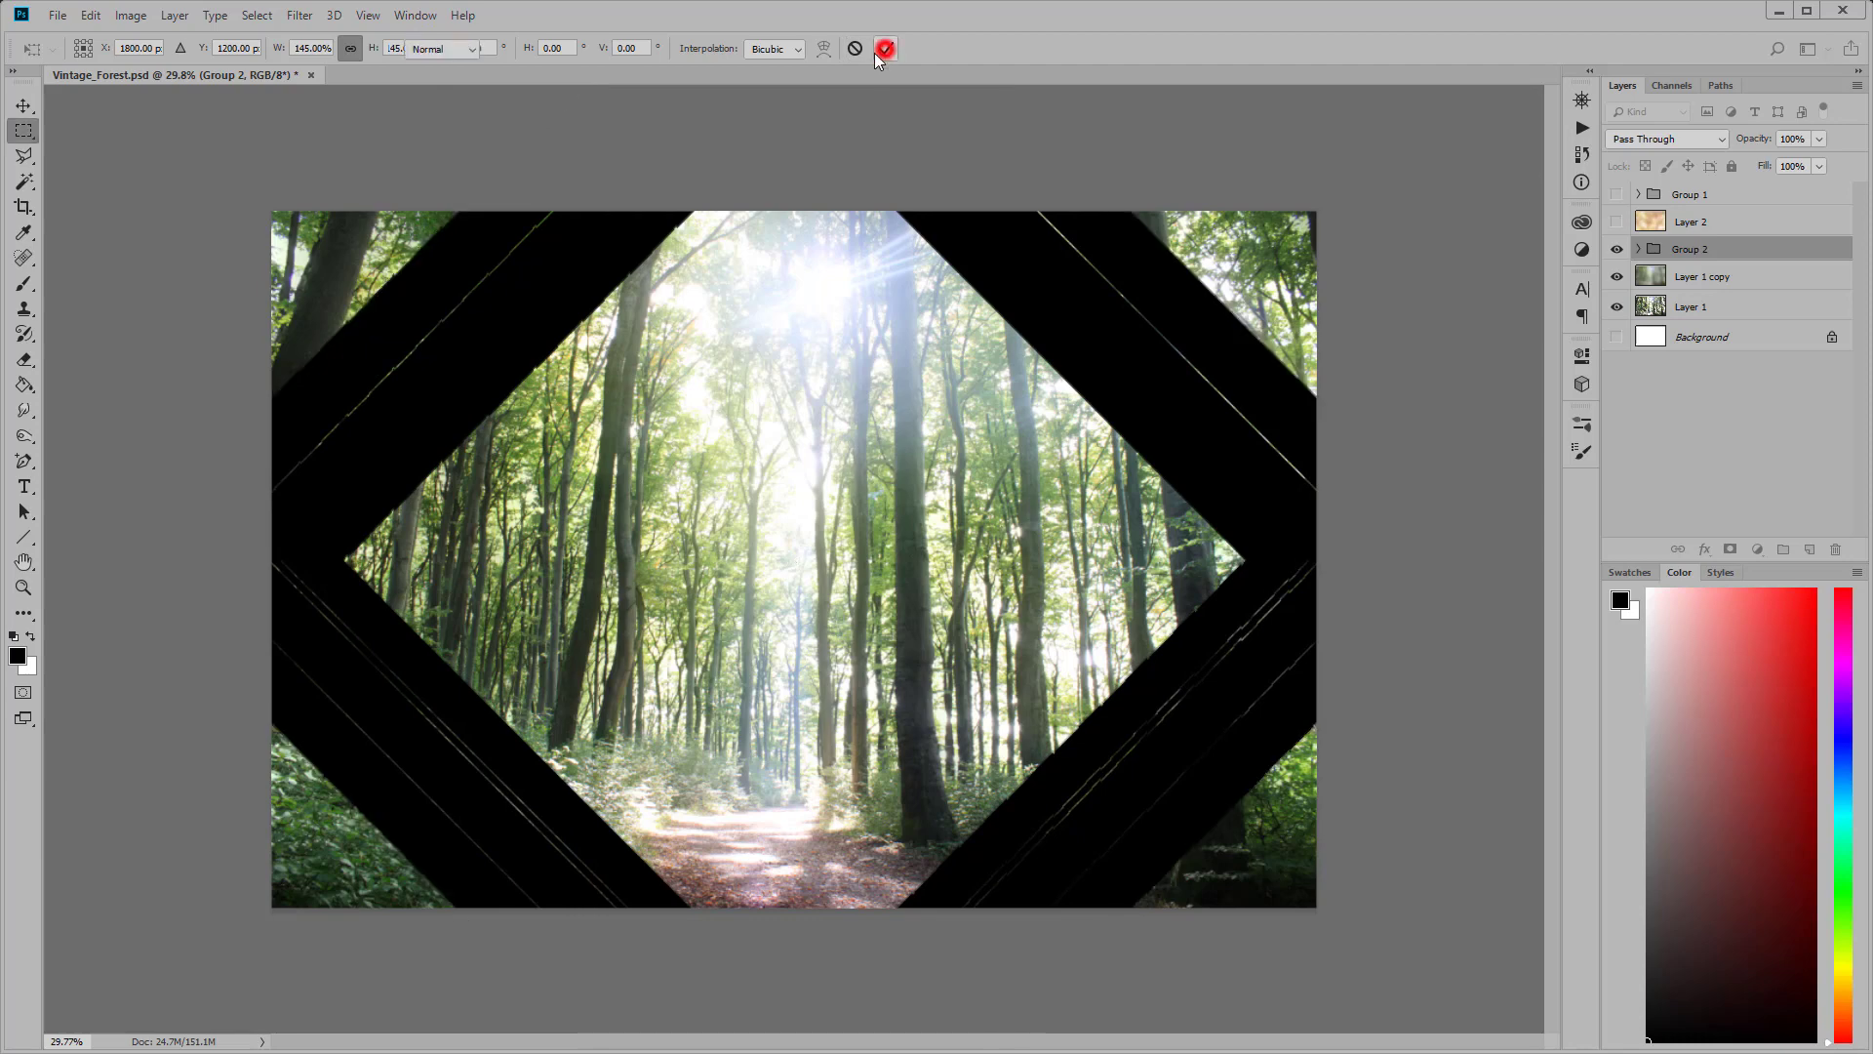
Step: Copy the orange overlay inside Layer 7's frame shape to Layer 12 in Group 2
click(1640, 250)
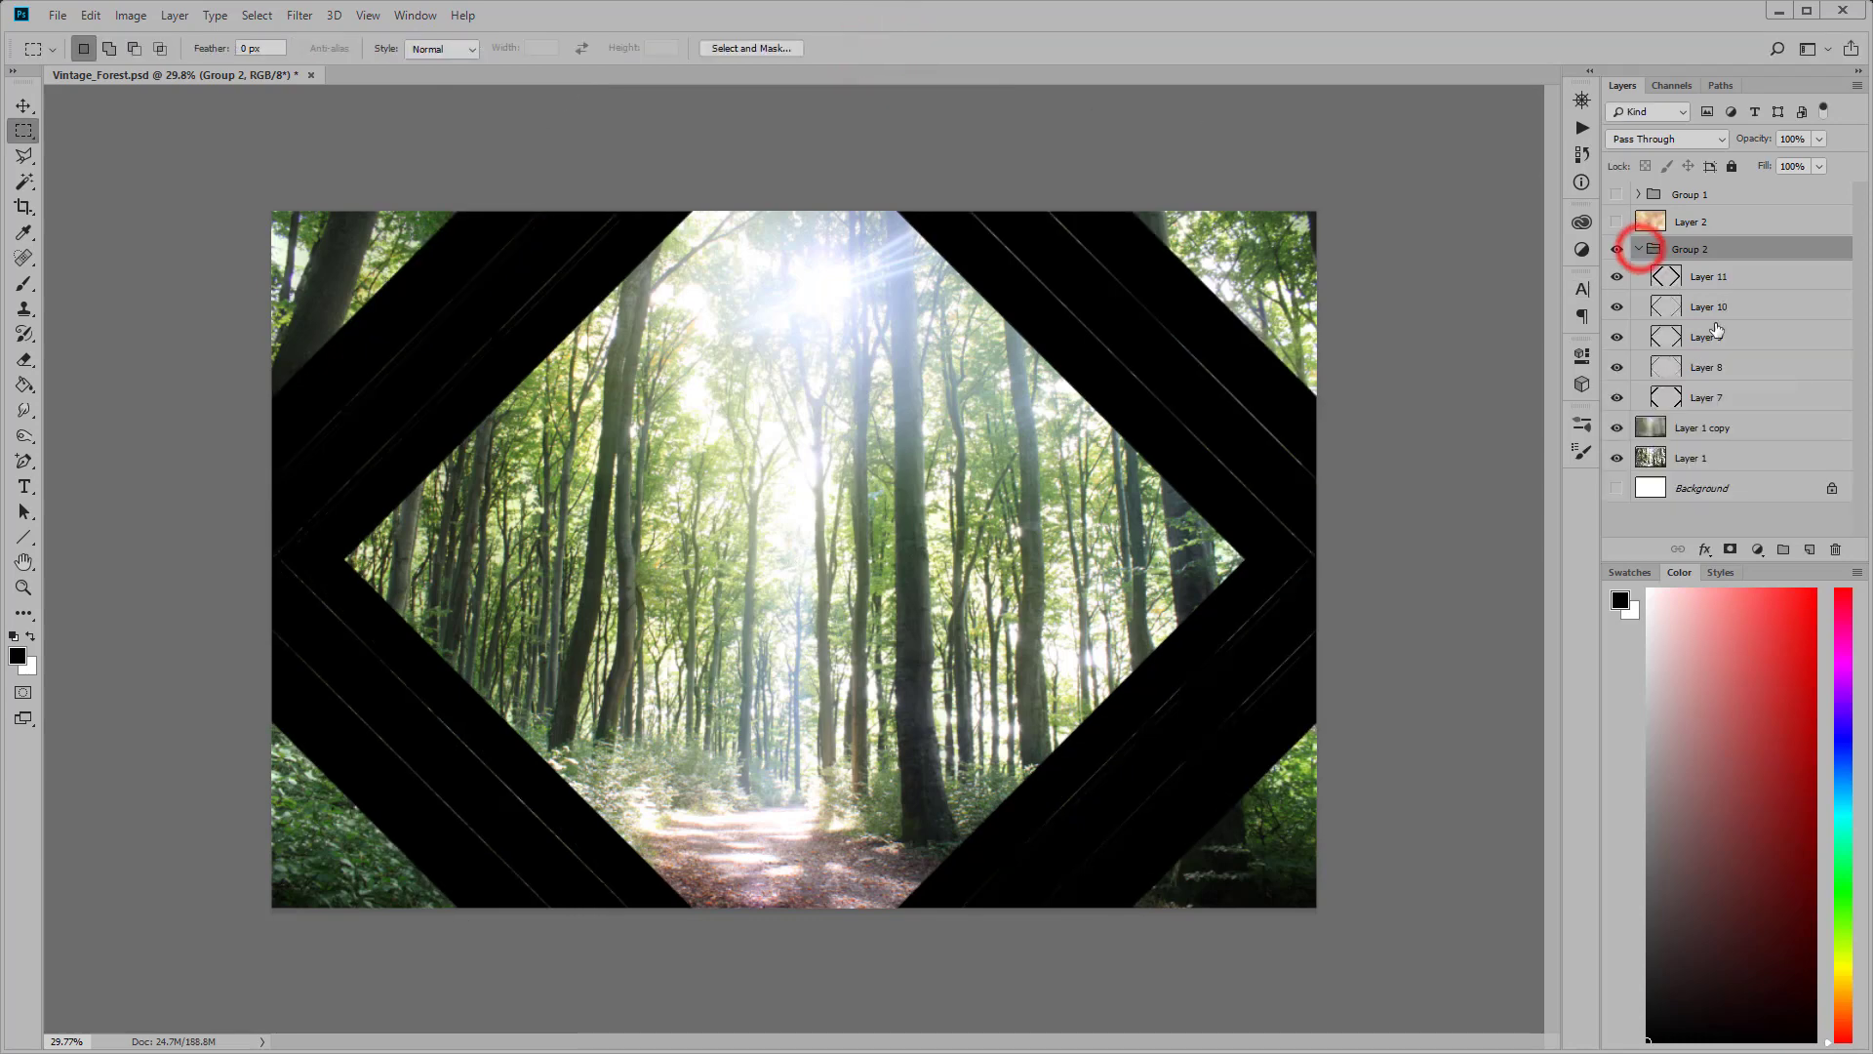
click(1618, 398)
ctrl+click(1665, 397)
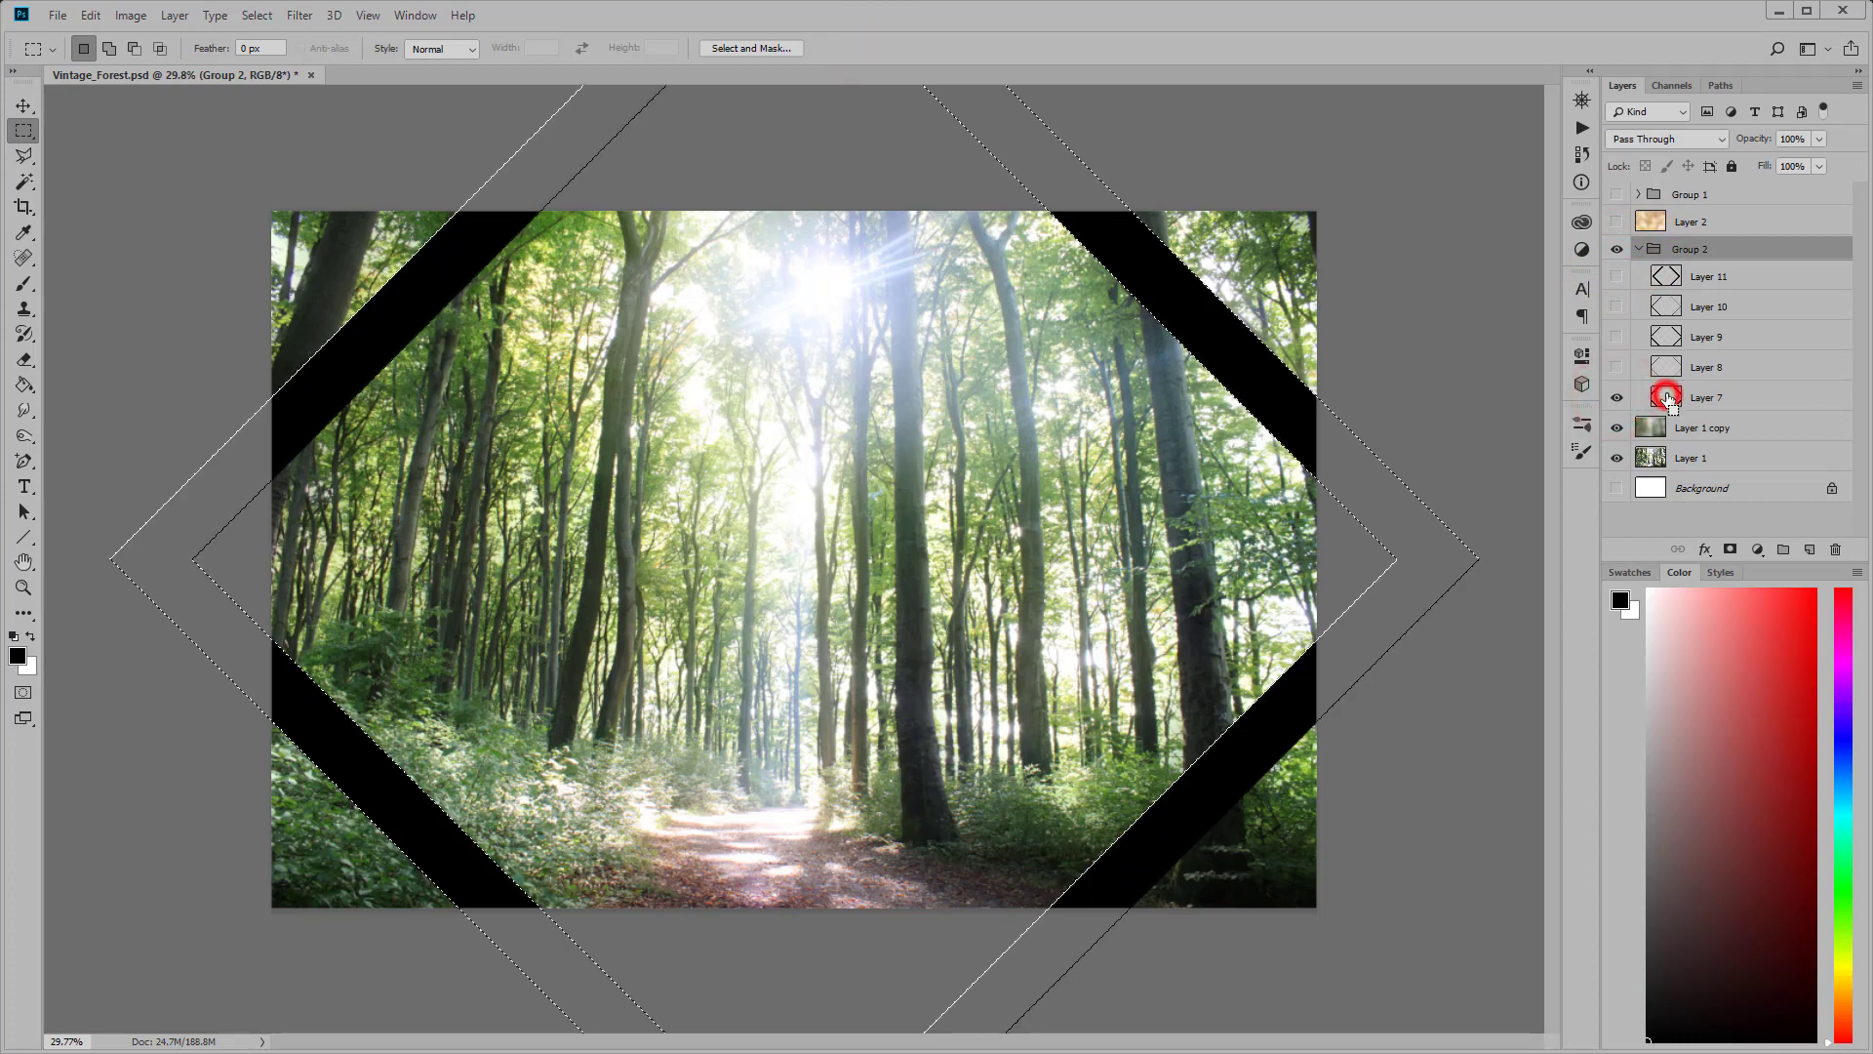
click(1698, 221)
click(1617, 223)
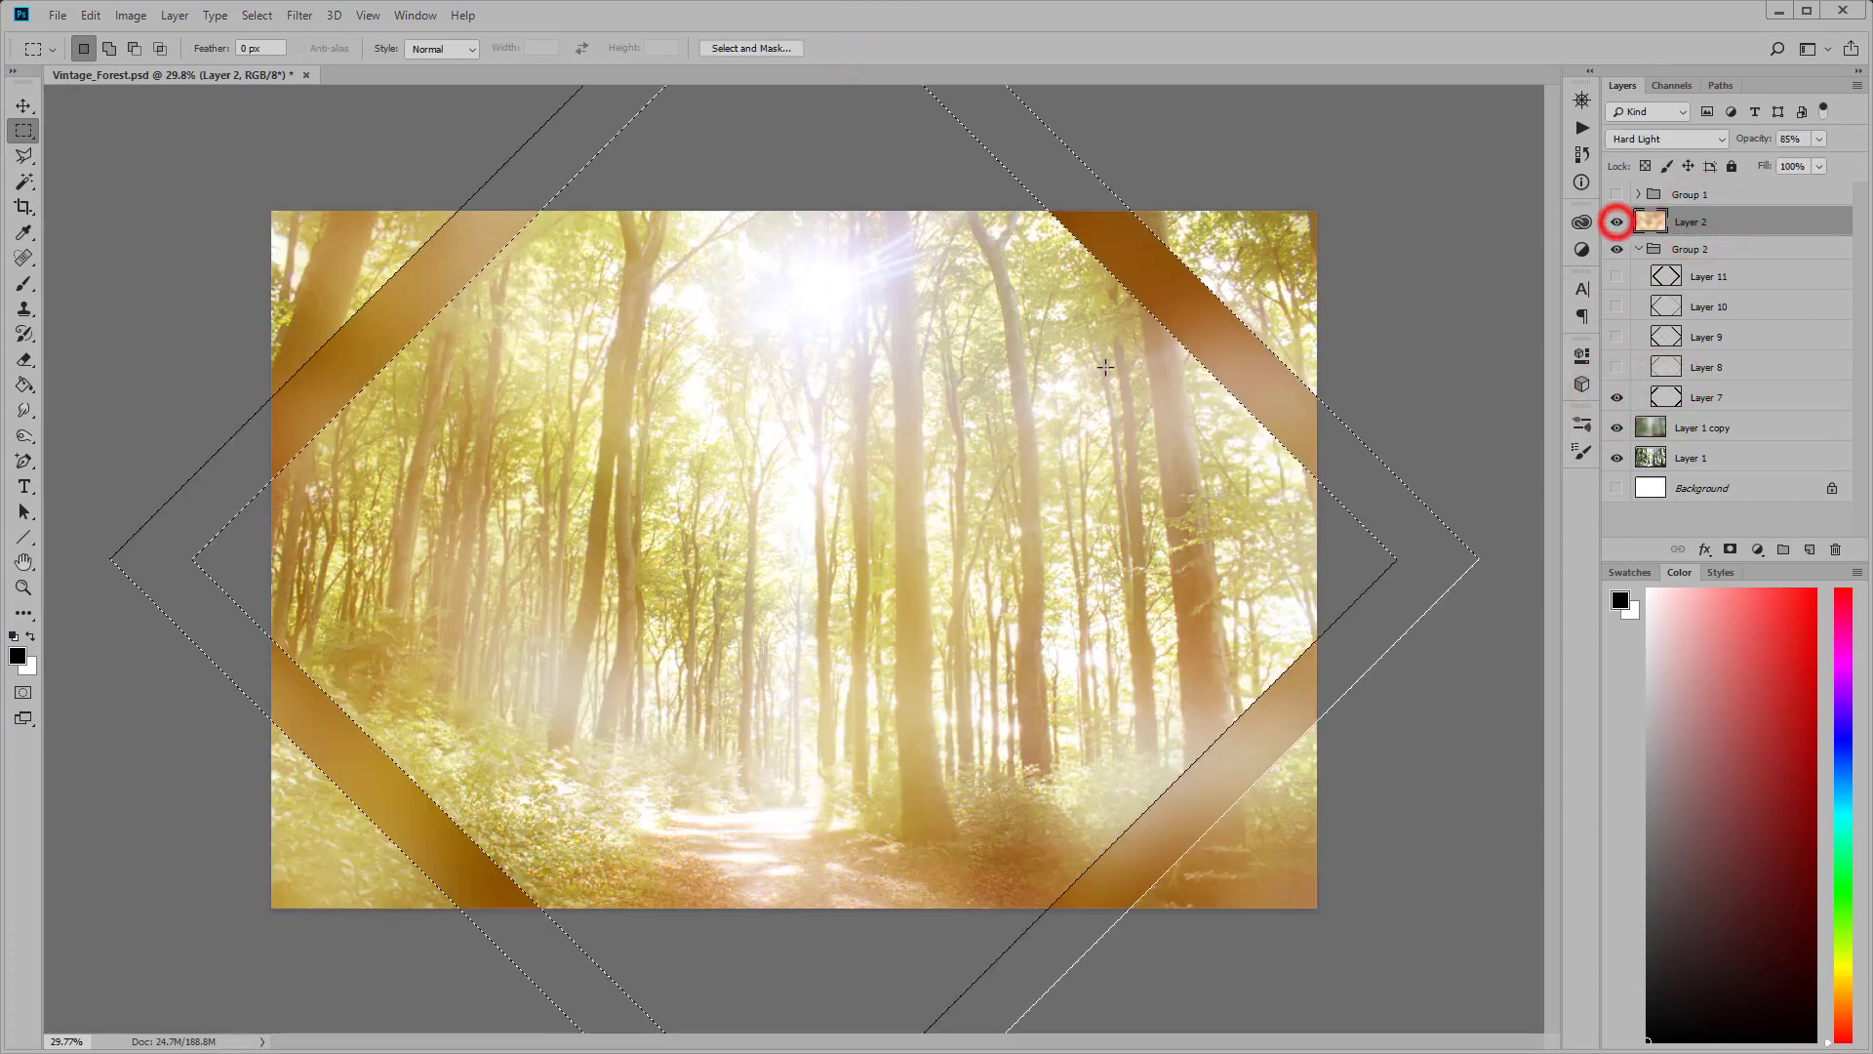
right_click(1093, 353)
click(1124, 476)
drag(1707, 214, 1708, 290)
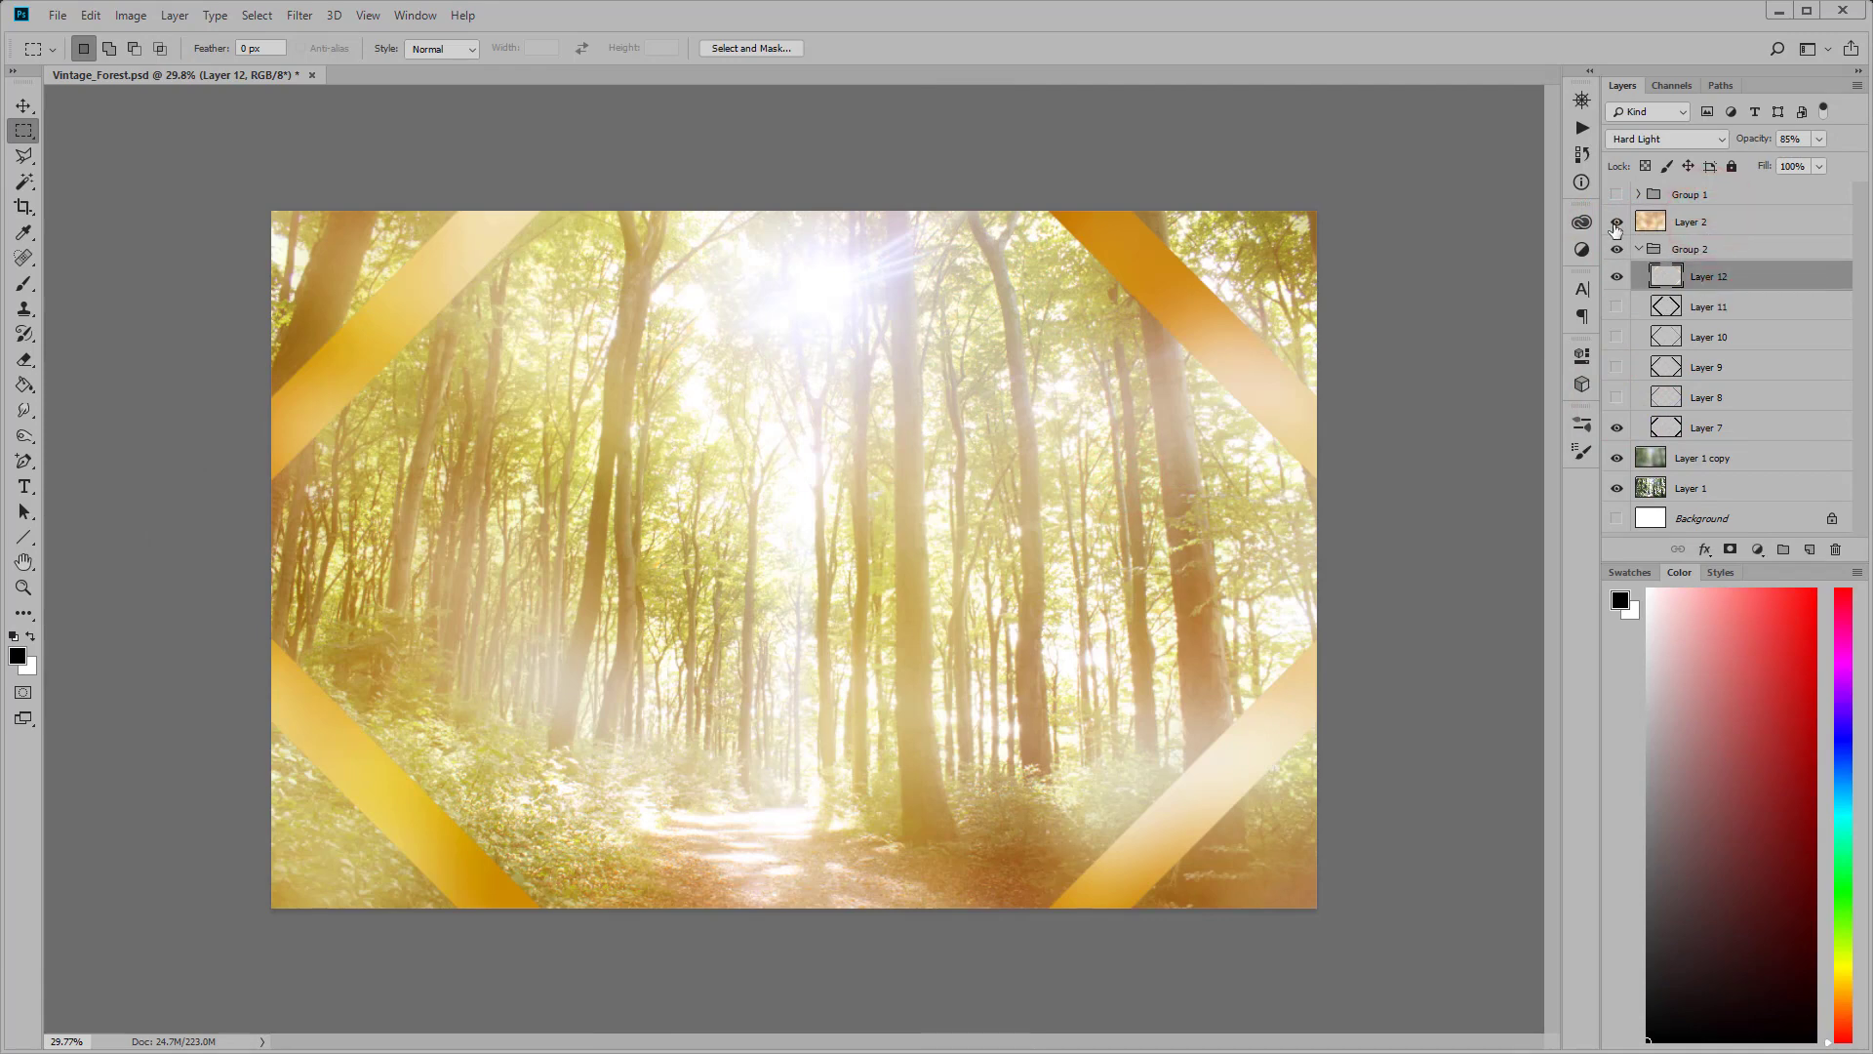
click(1616, 224)
Step: Copy the forest photo inside Layer 8's inner diamond to Layer 13 in Group 2
ctrl+click(1662, 429)
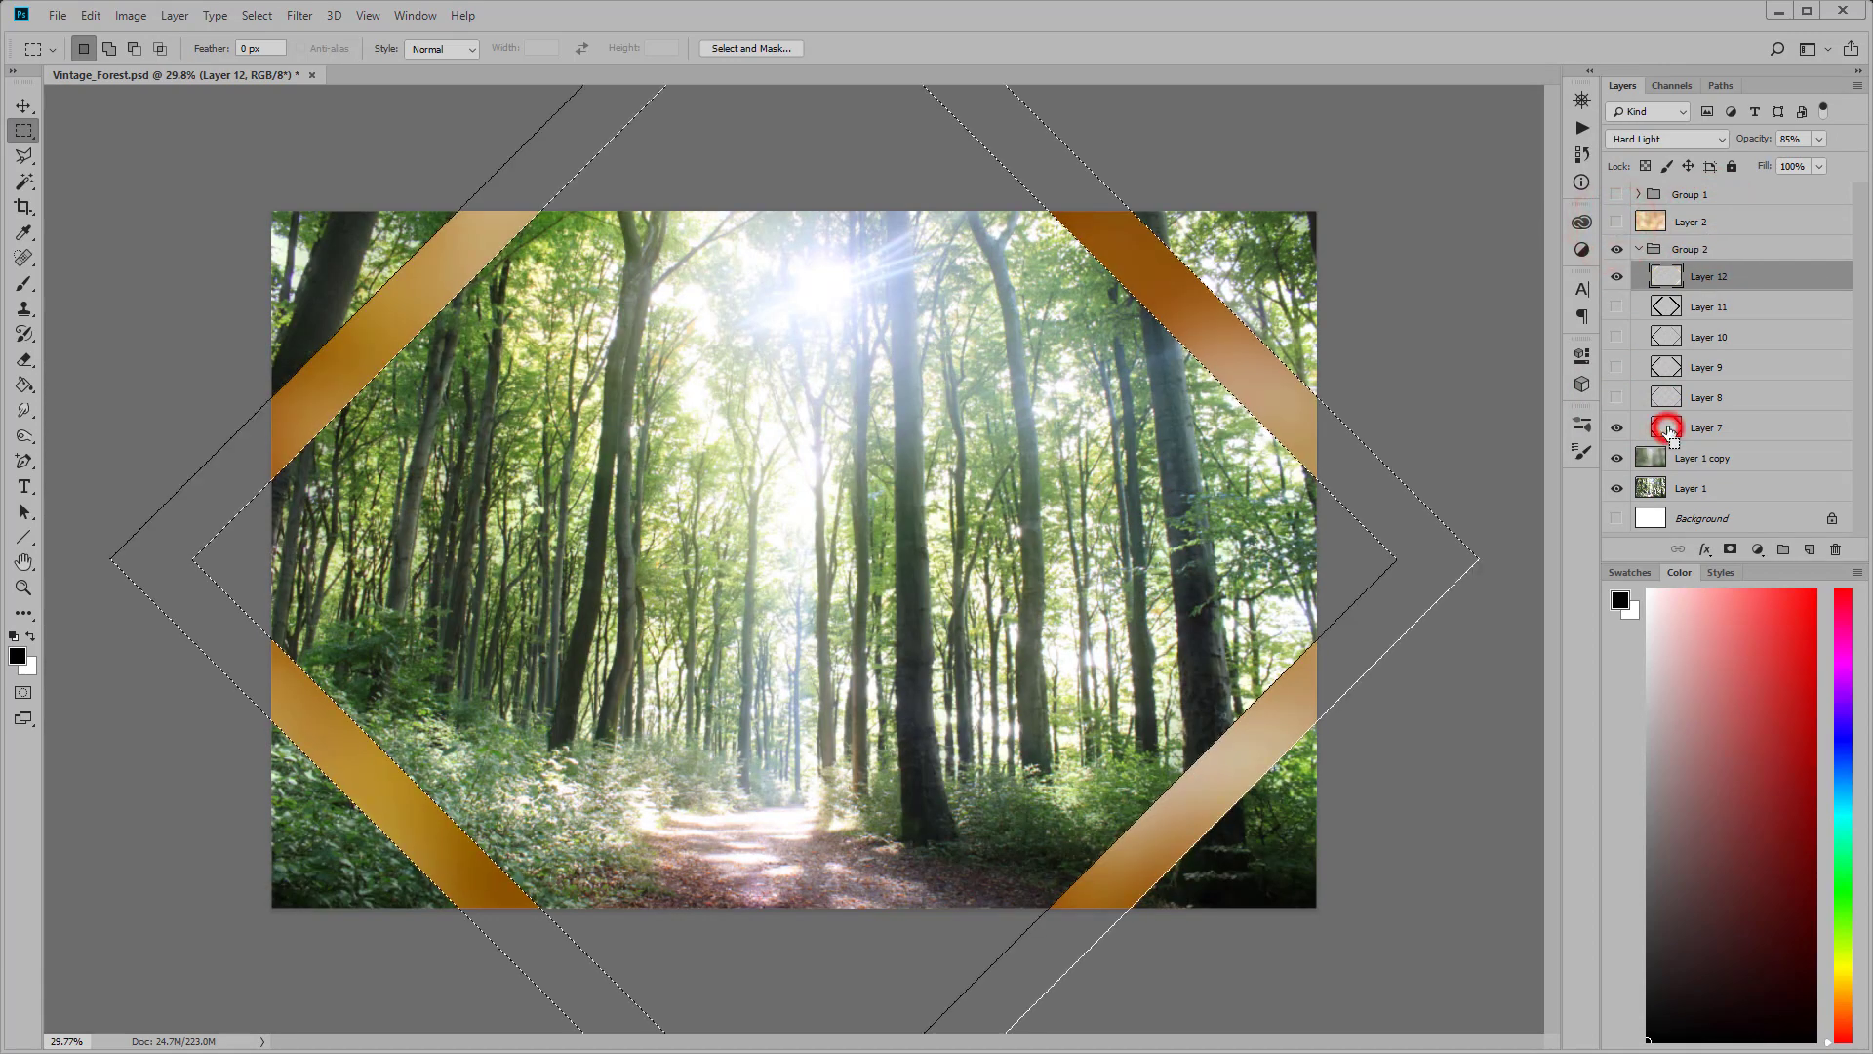
click(1617, 428)
click(1617, 400)
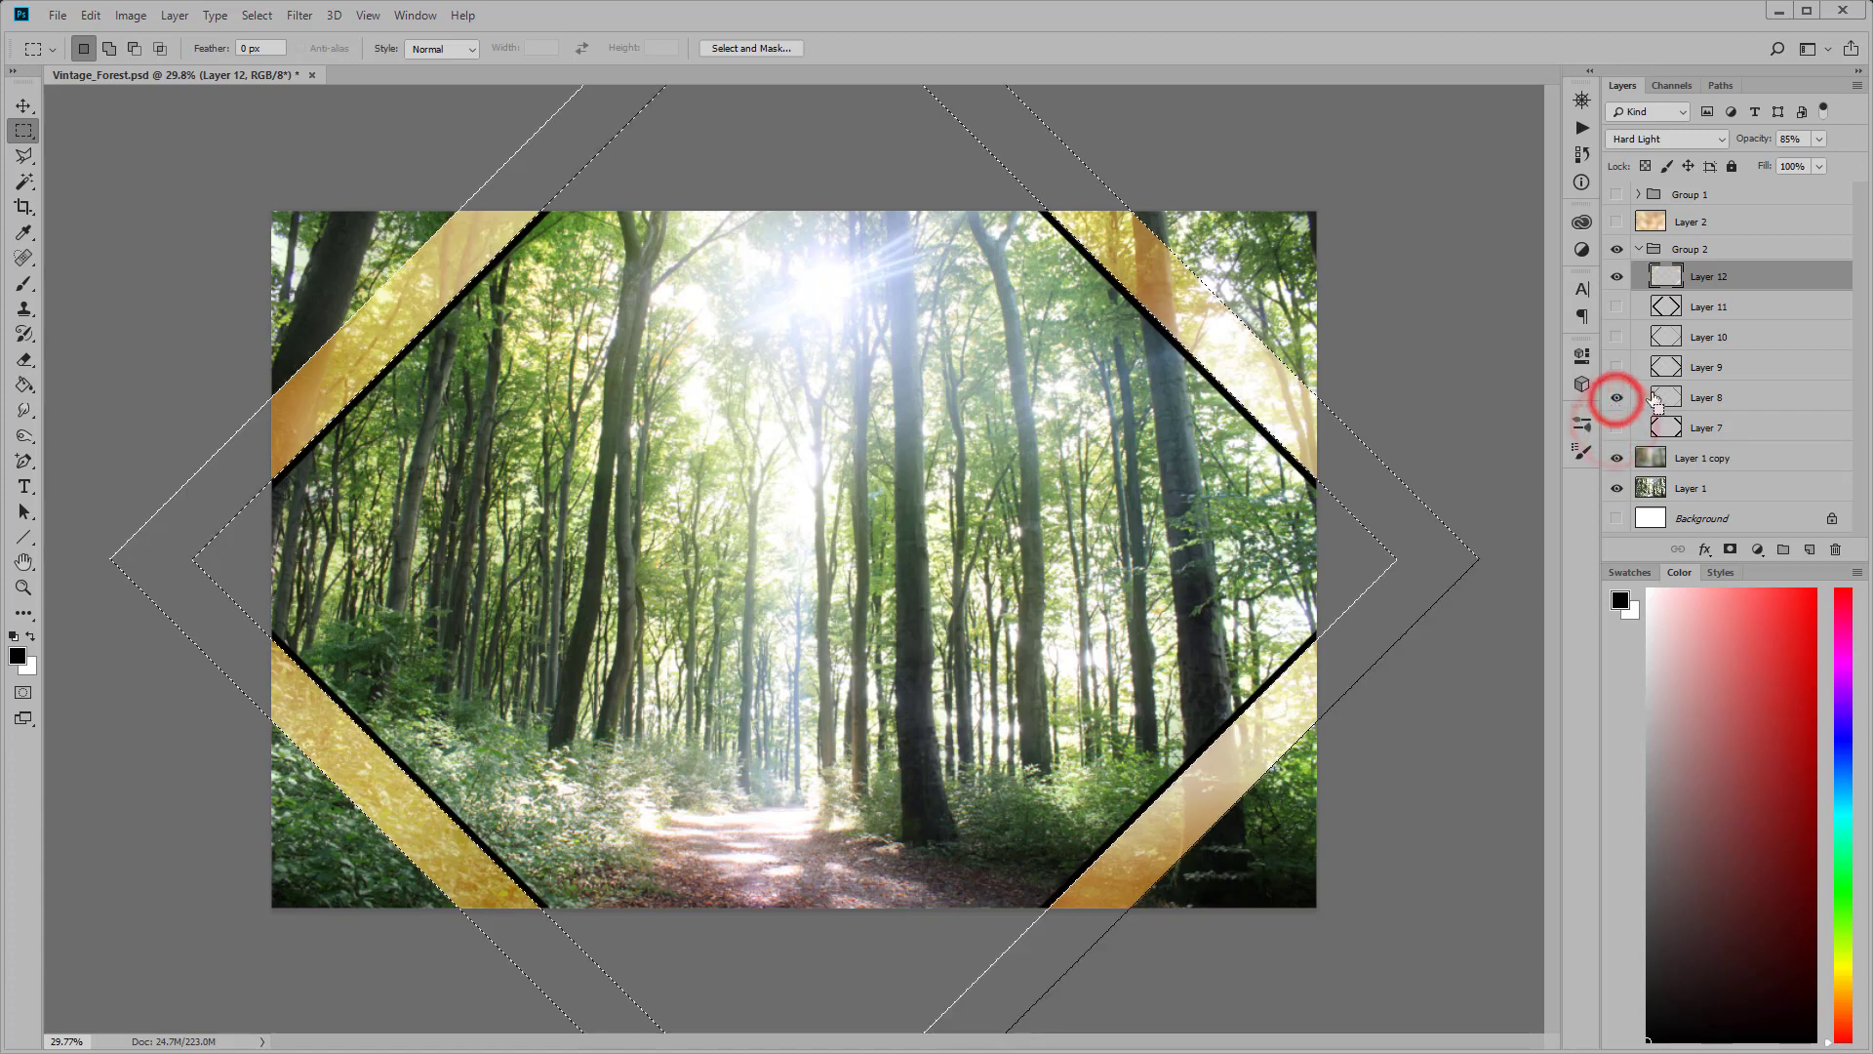
click(1687, 485)
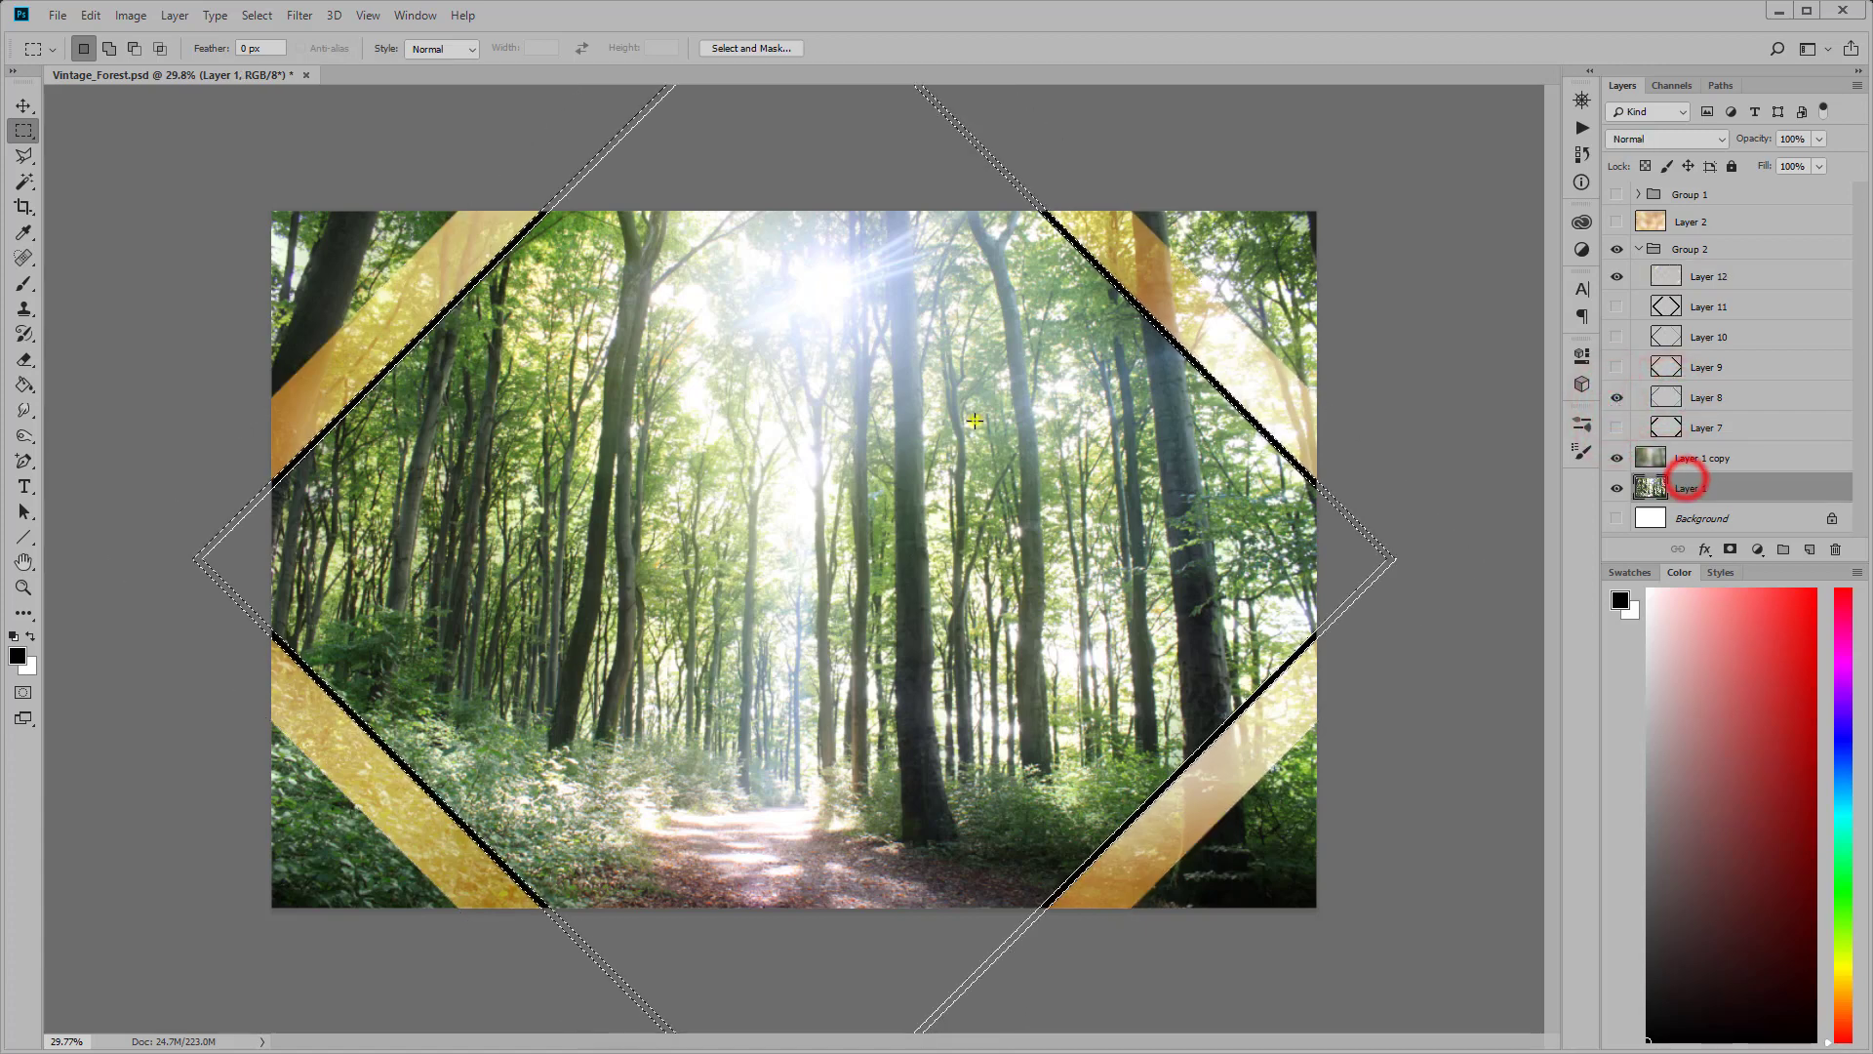
right_click(959, 409)
click(1044, 554)
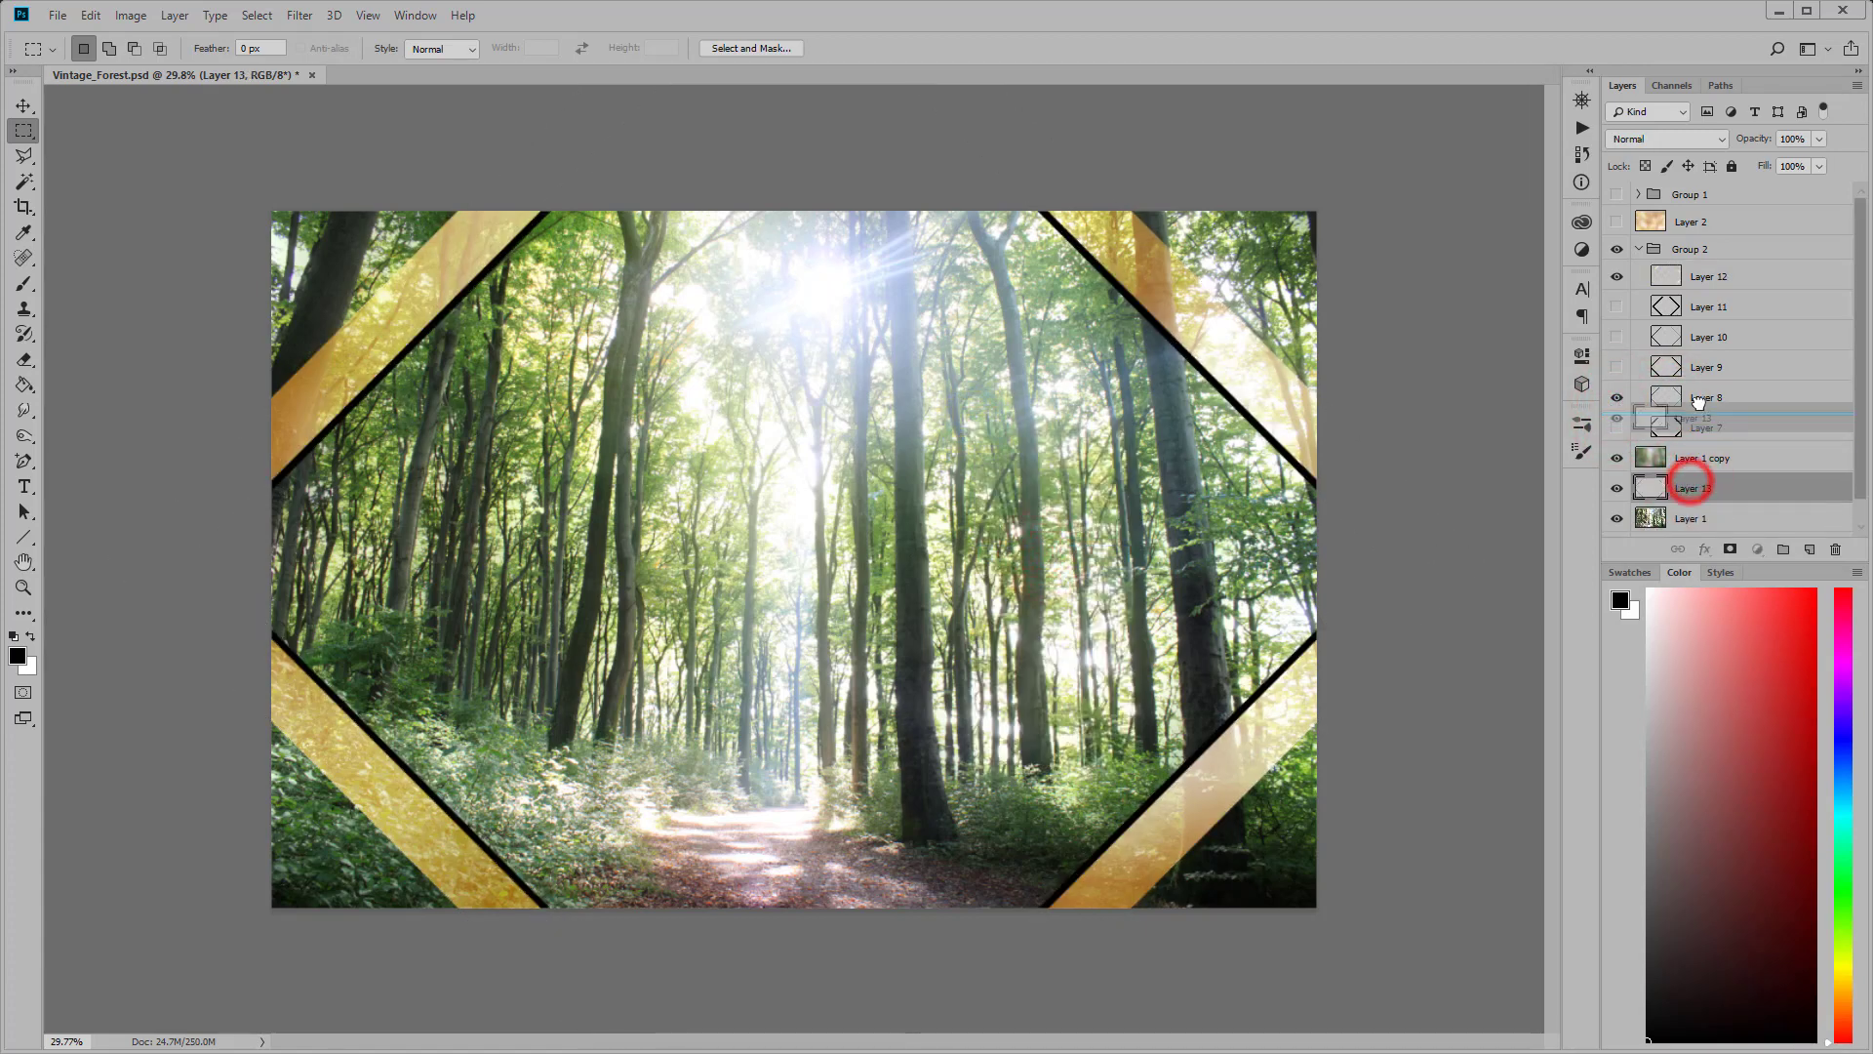
drag(1691, 487, 1701, 289)
Step: Set Layer 13's blend mode to Multiply
click(1616, 425)
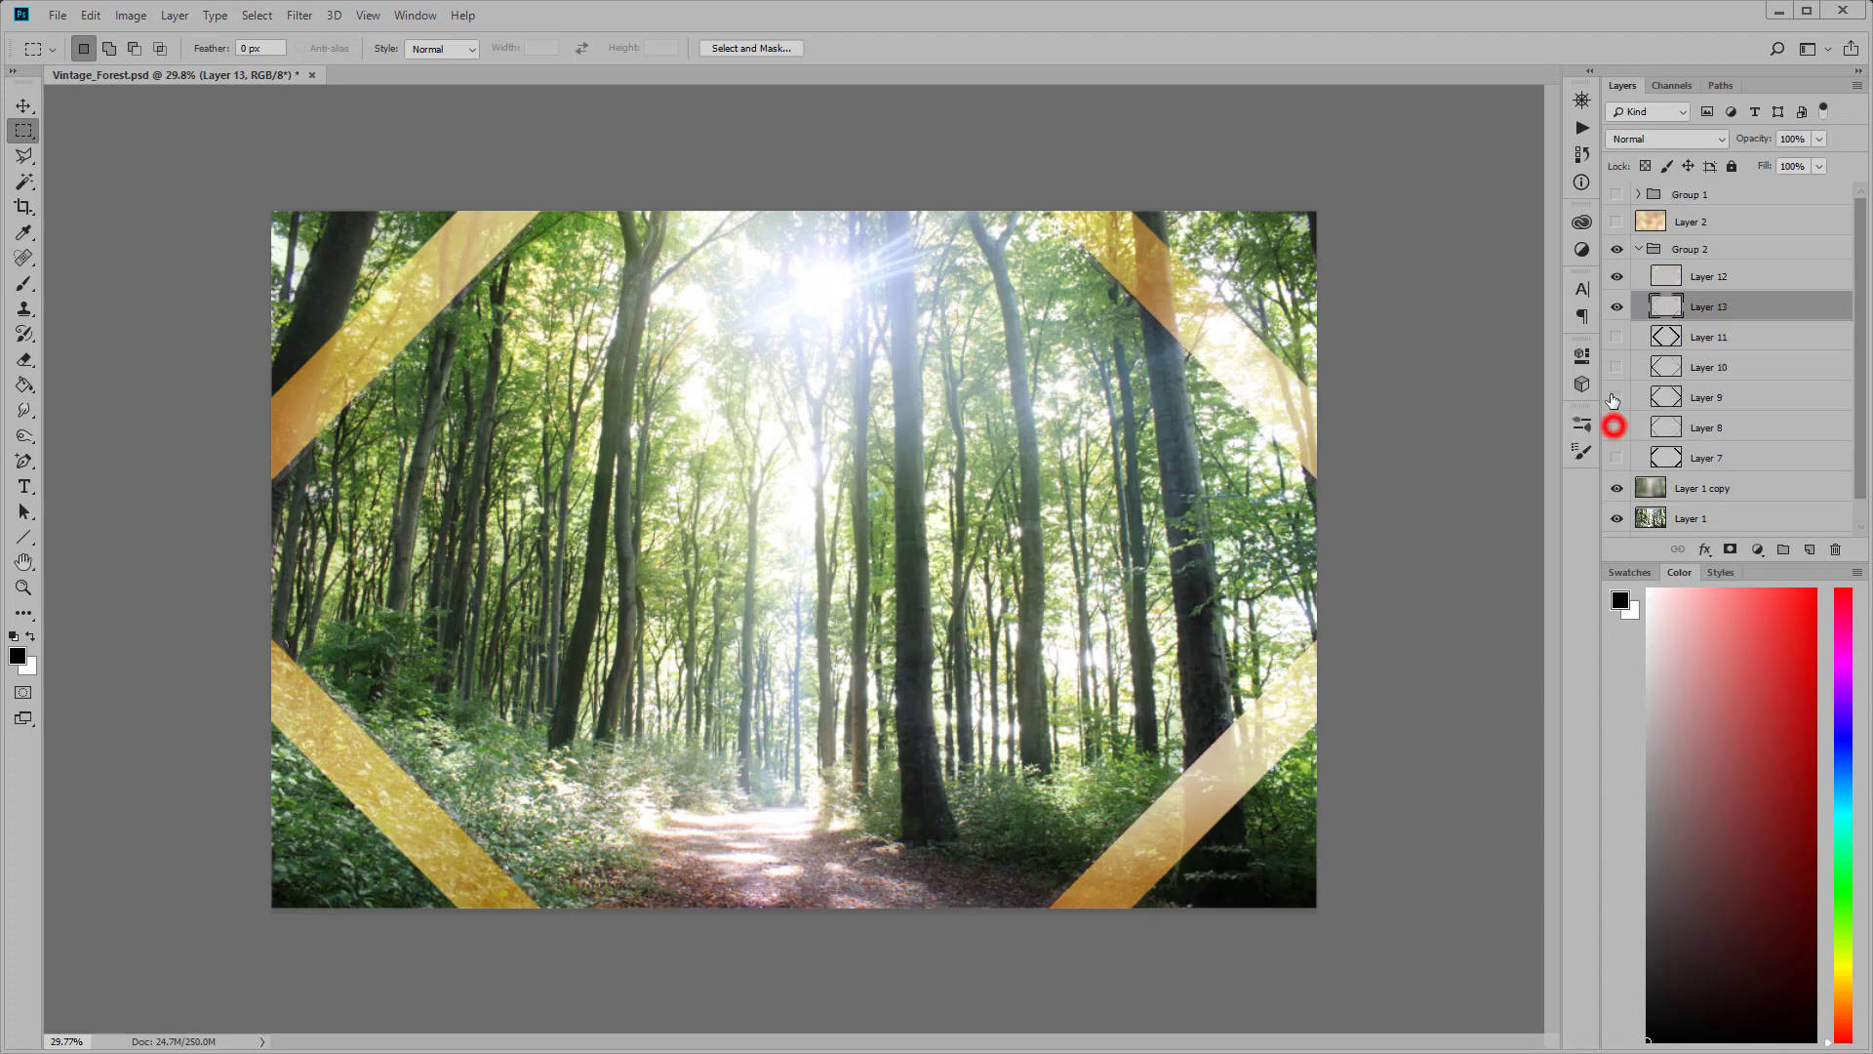
click(1616, 395)
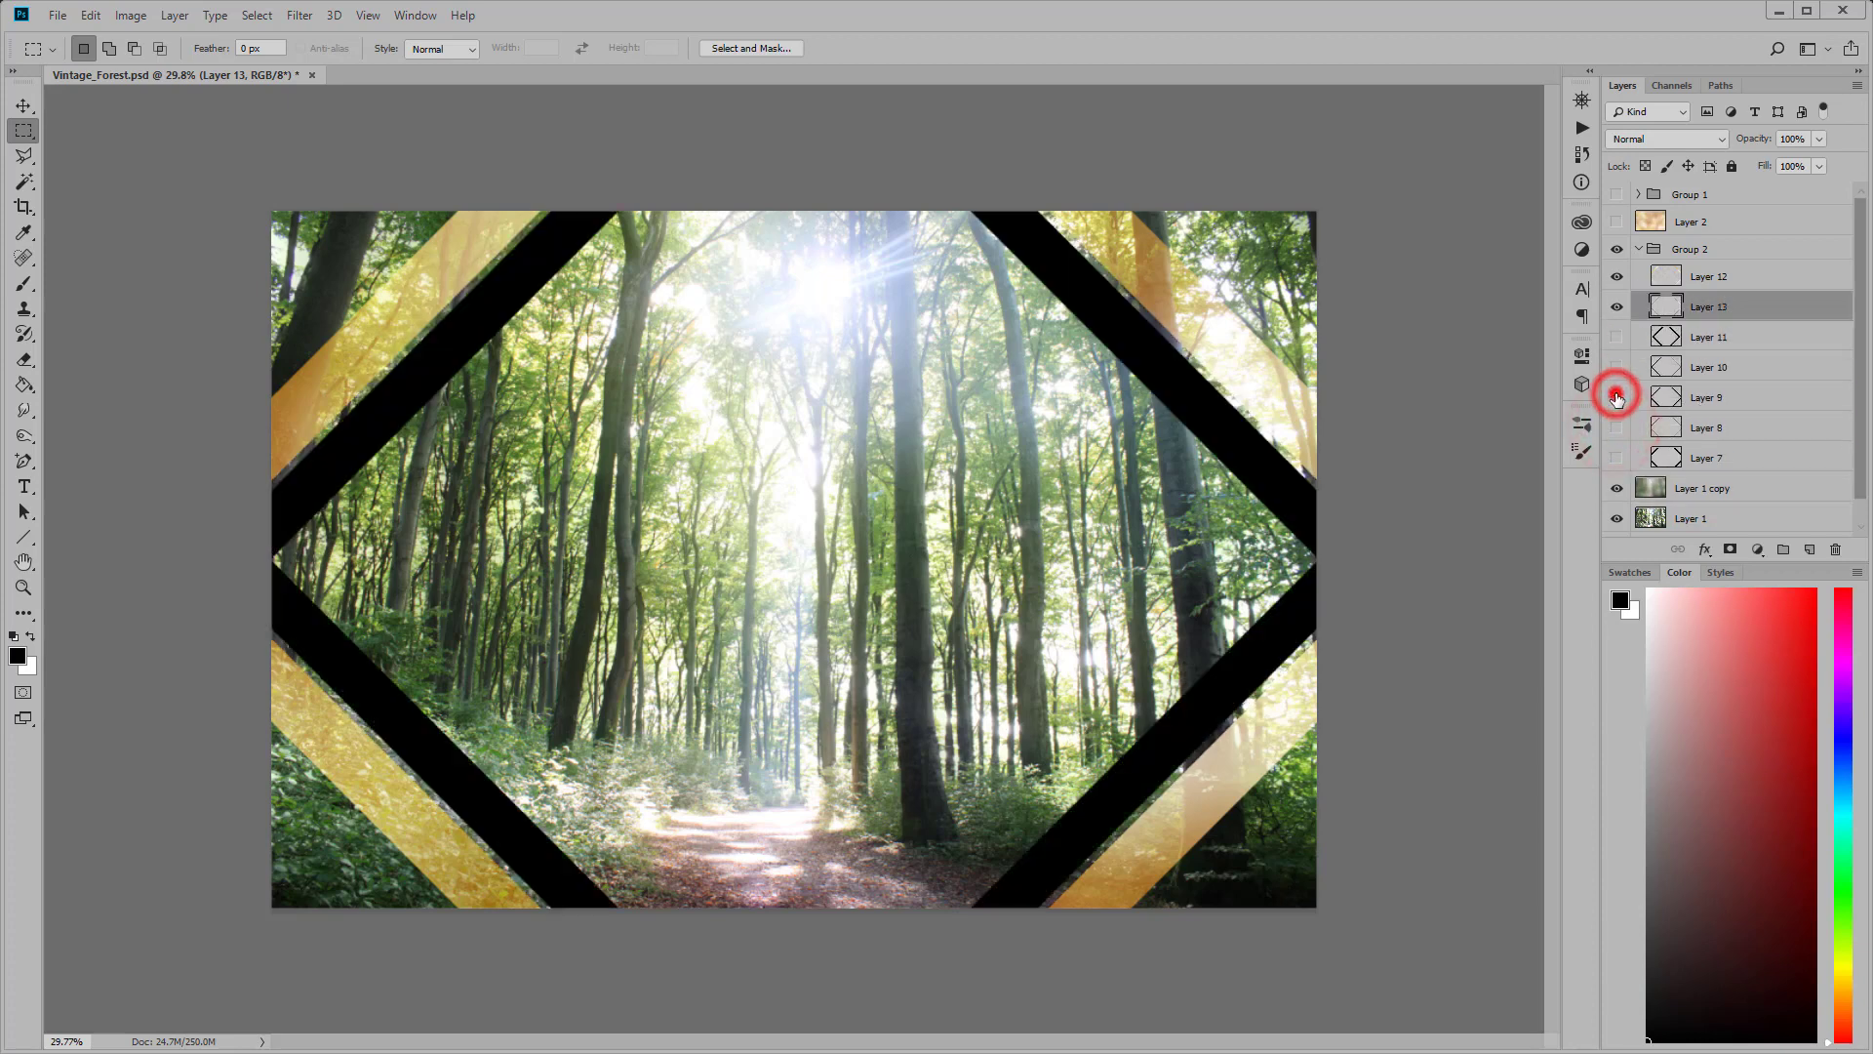
click(1649, 139)
click(1635, 217)
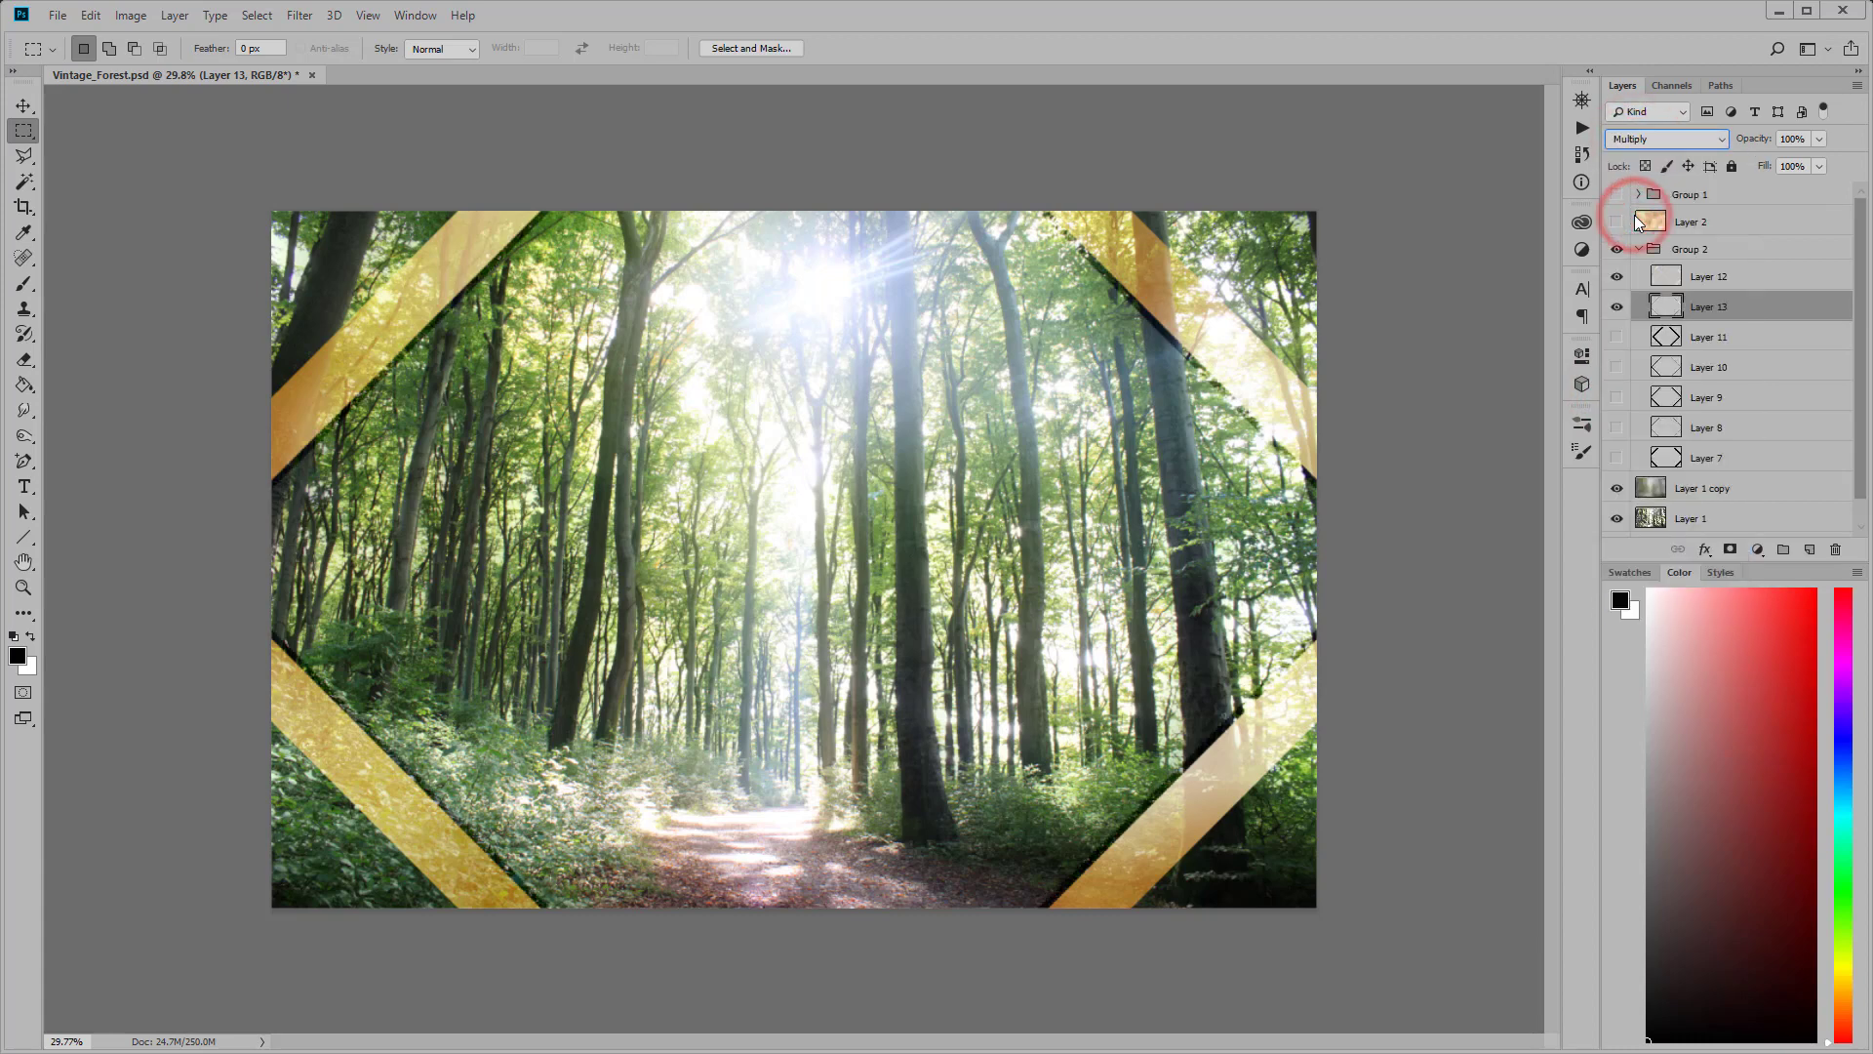
Step: Copy the forest inside Layer 9's diamond to Multiply-blended Layer 14 in Group 2
click(1616, 427)
click(1616, 397)
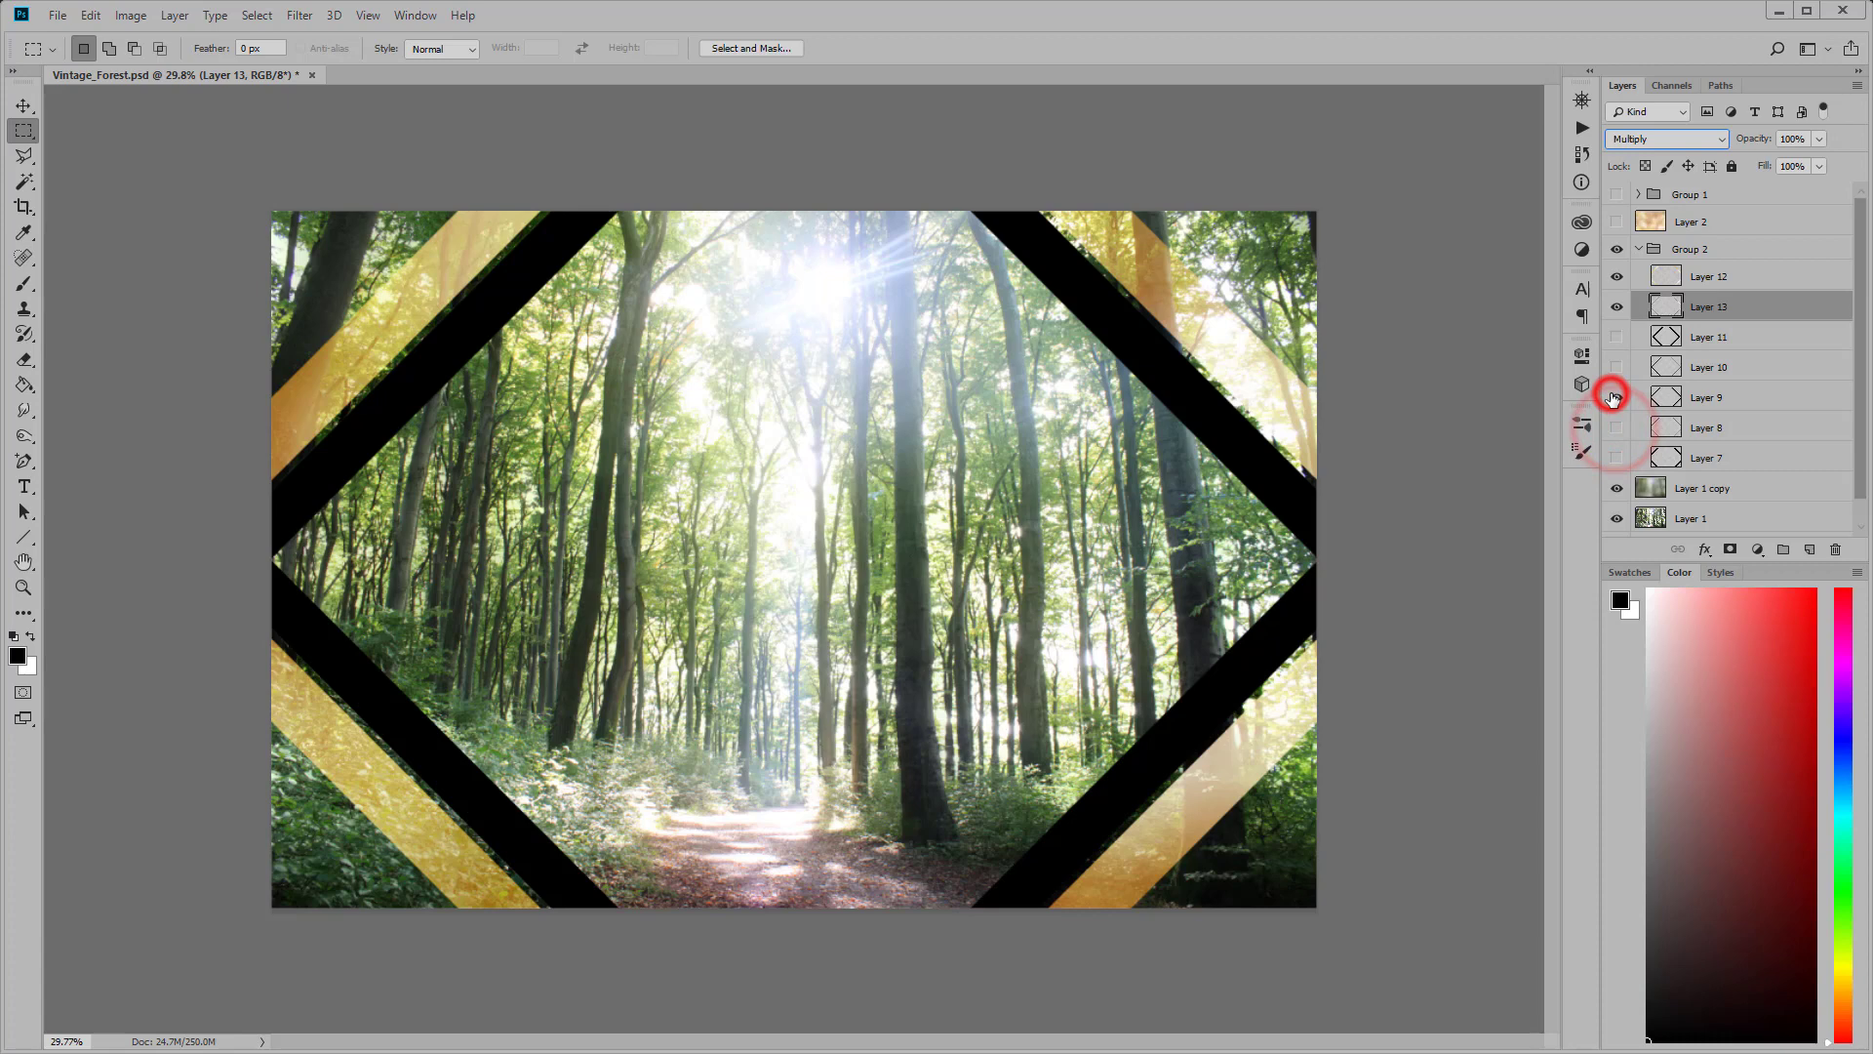
ctrl+click(1666, 397)
click(1670, 515)
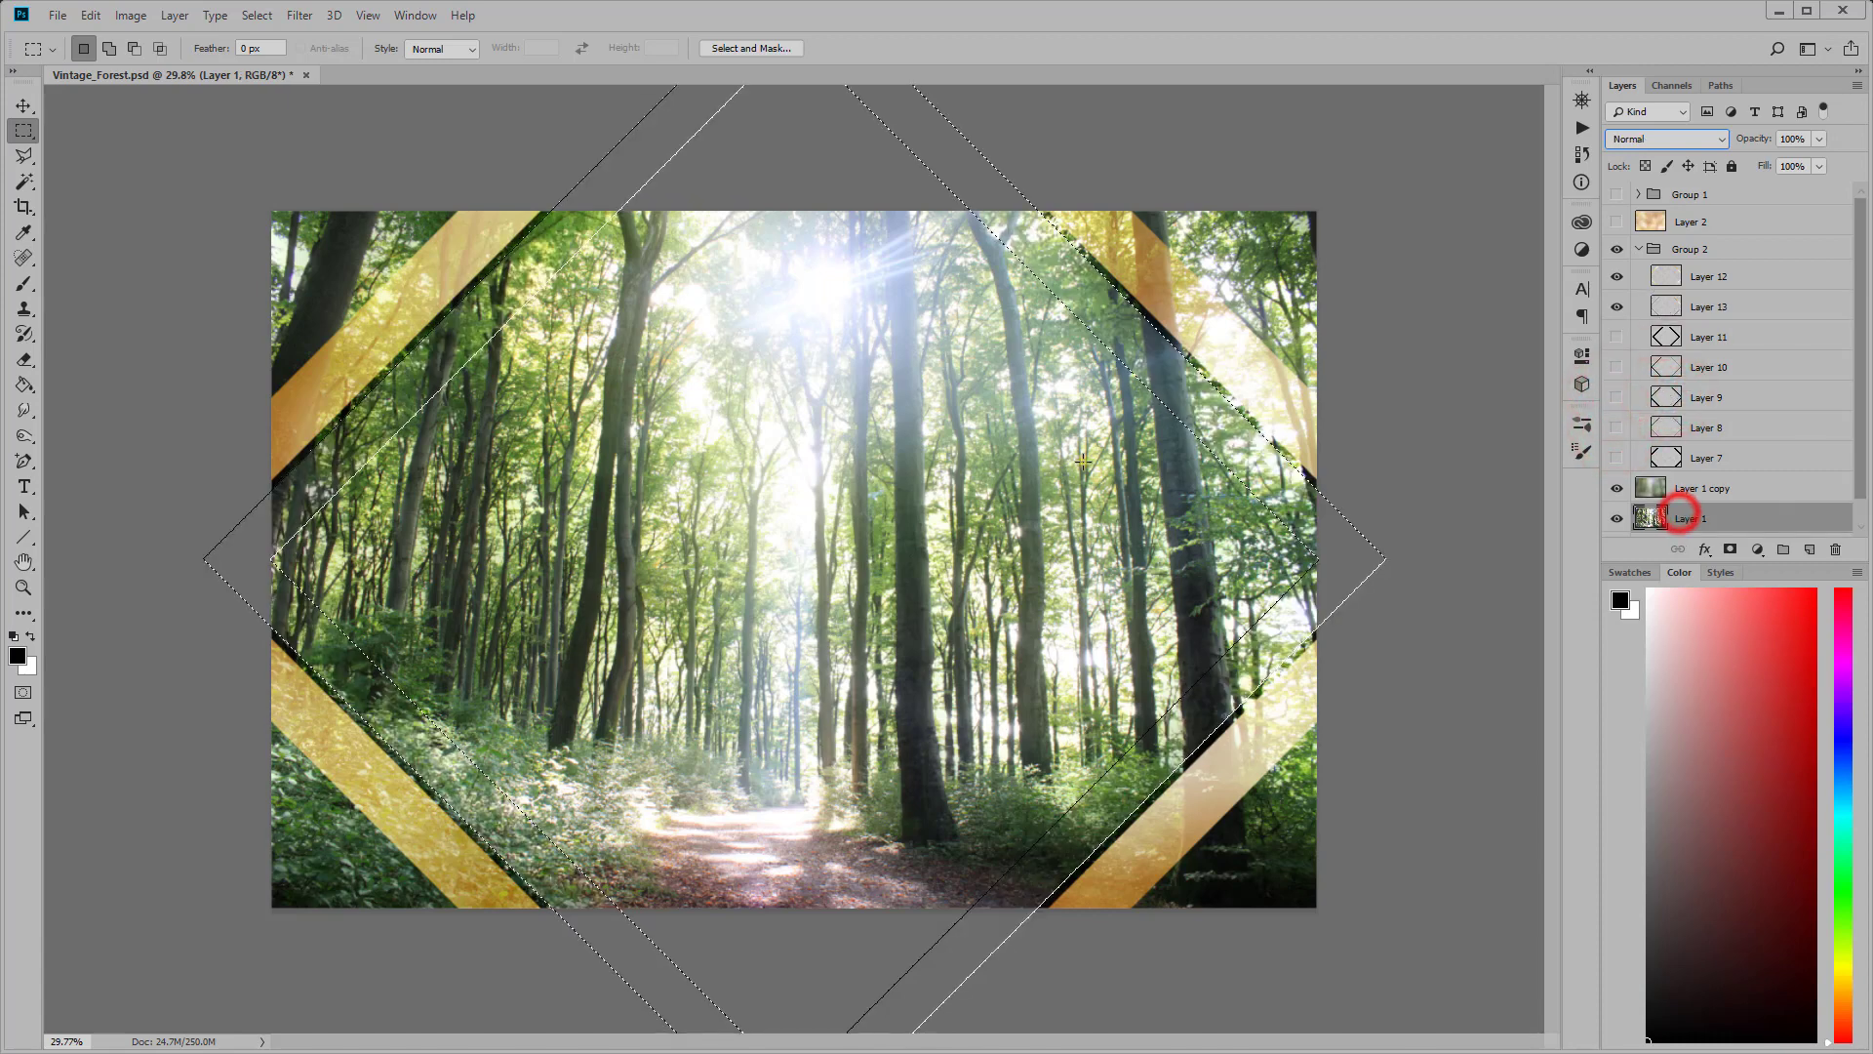
right_click(1085, 465)
click(1138, 596)
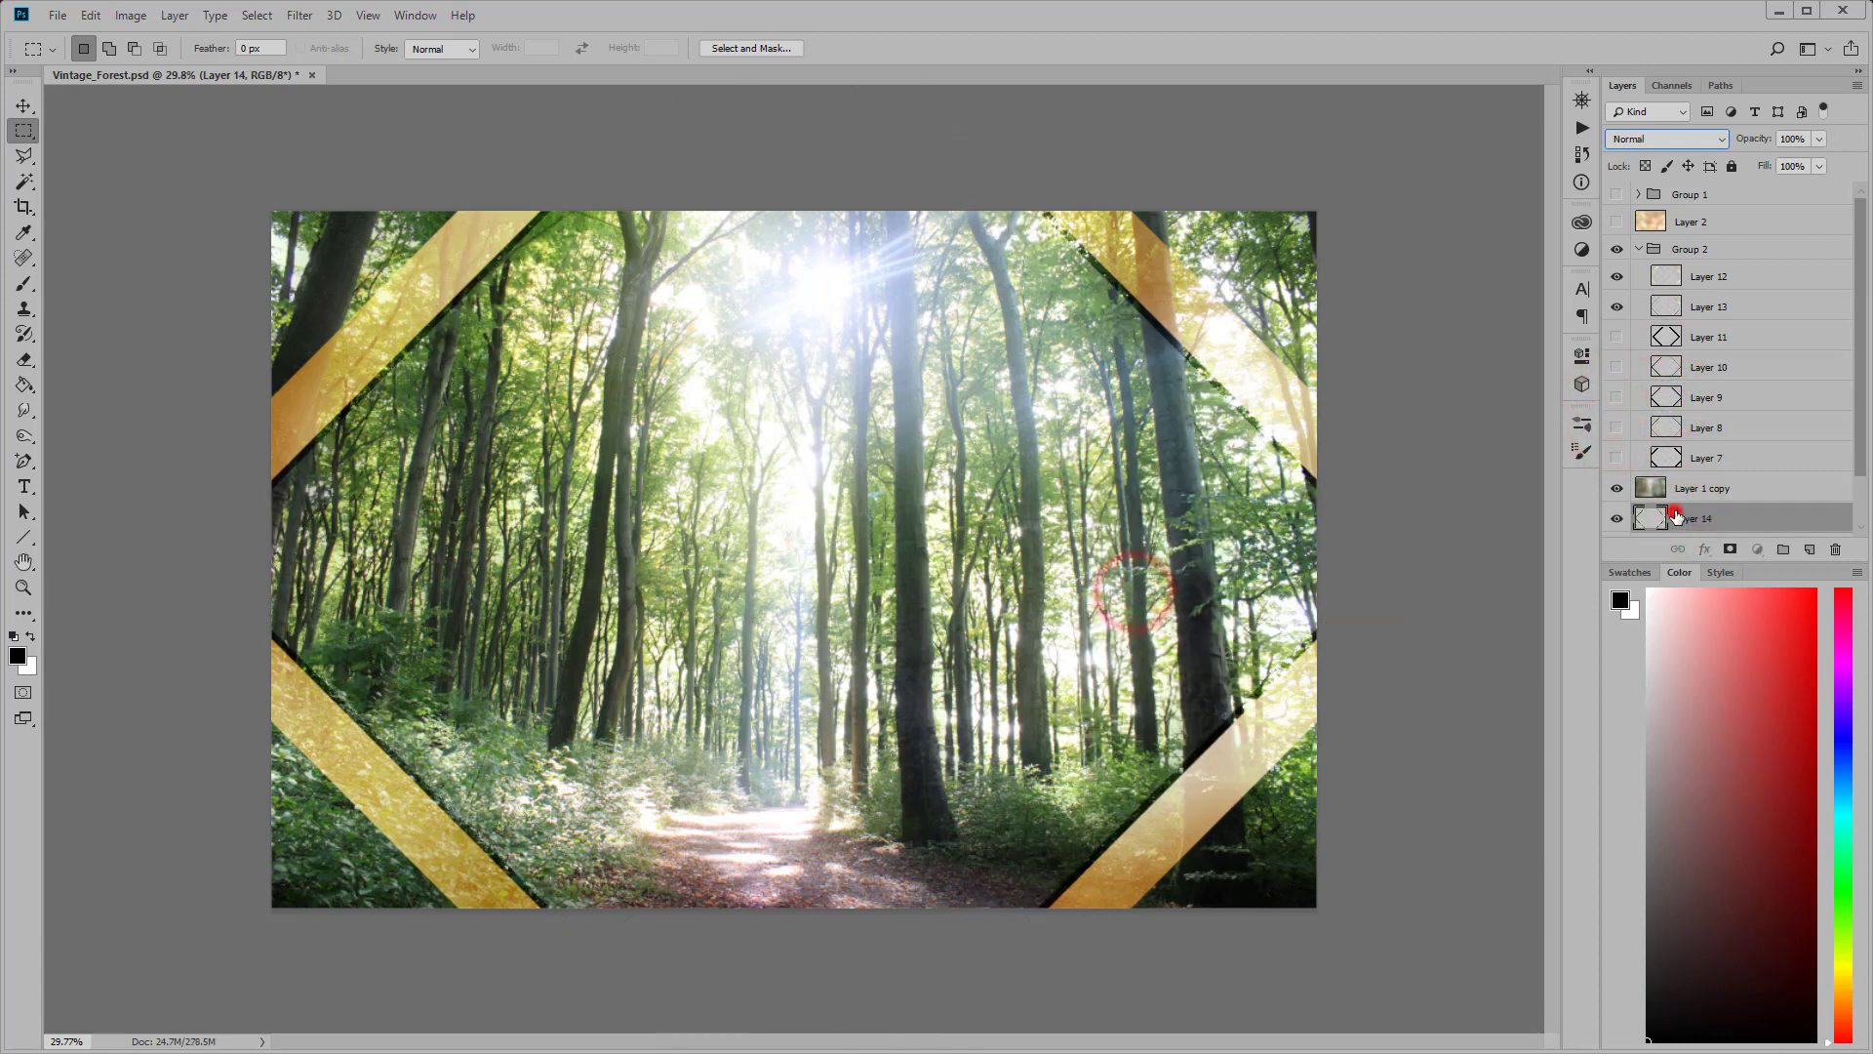
drag(1673, 518, 1680, 313)
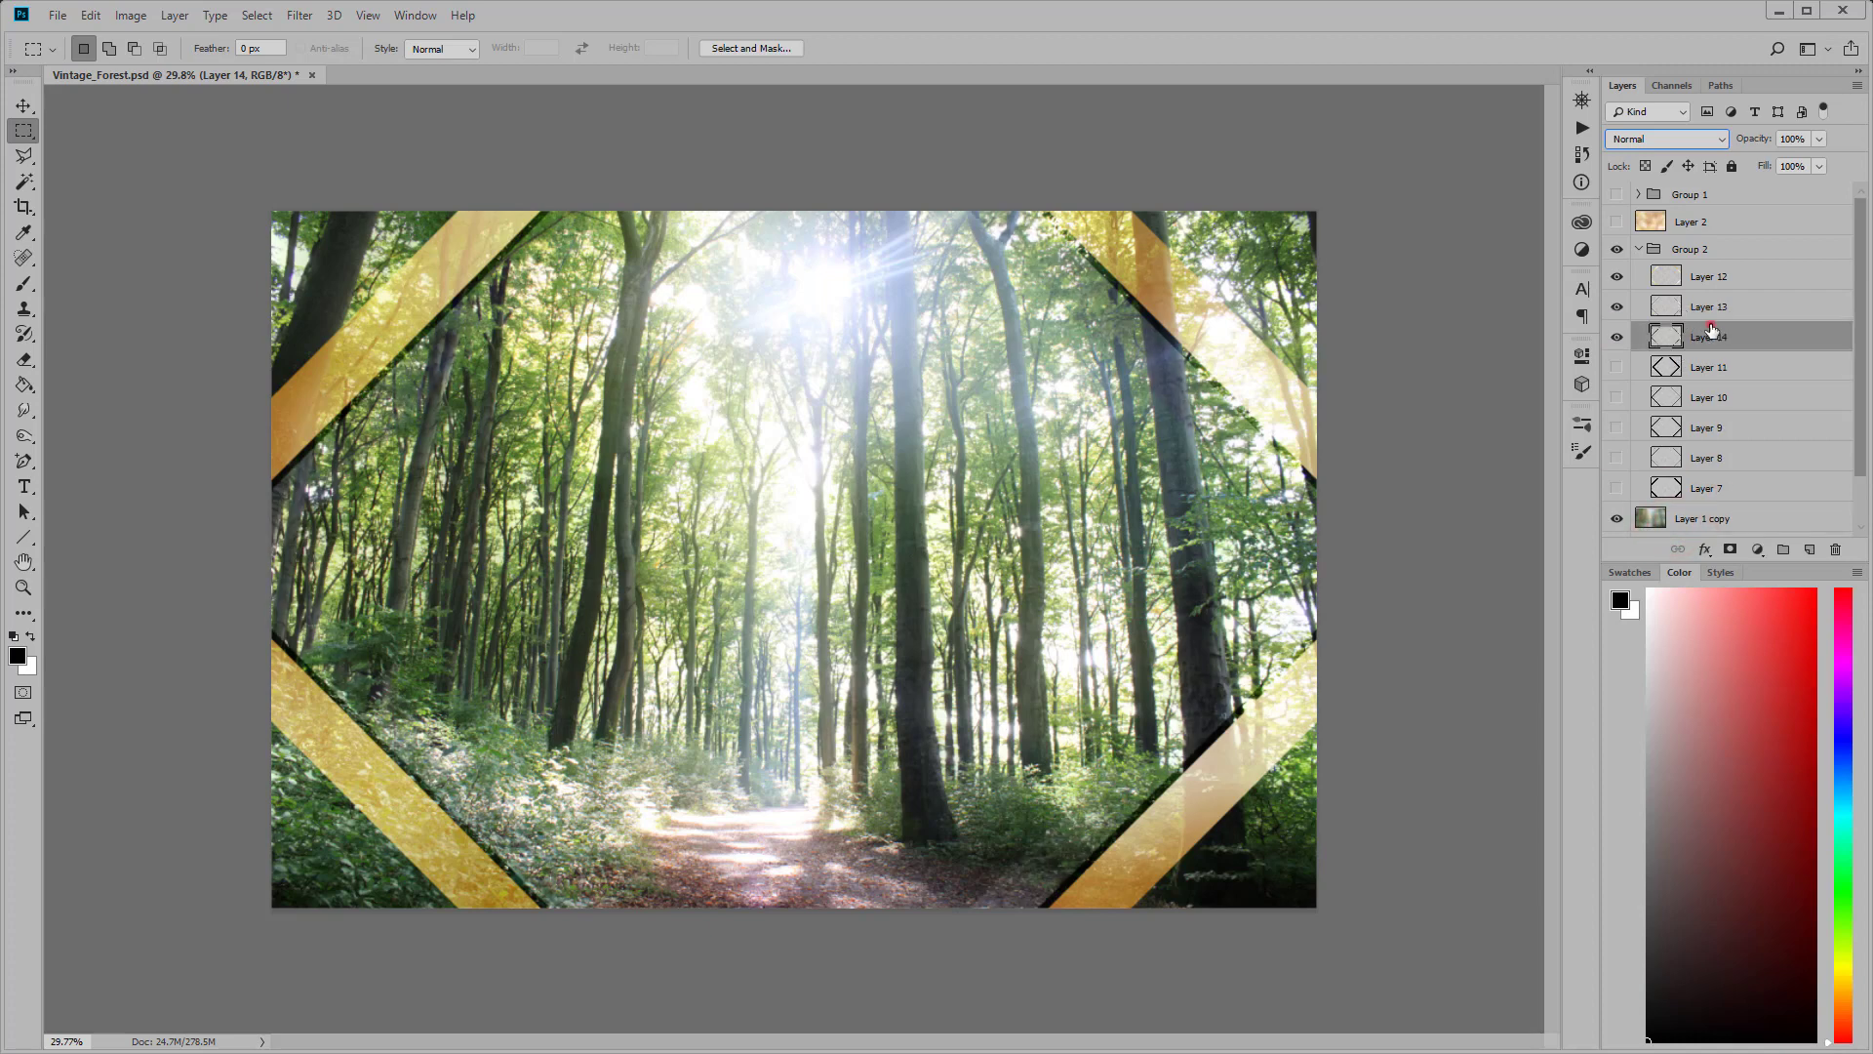
click(1627, 142)
click(1627, 216)
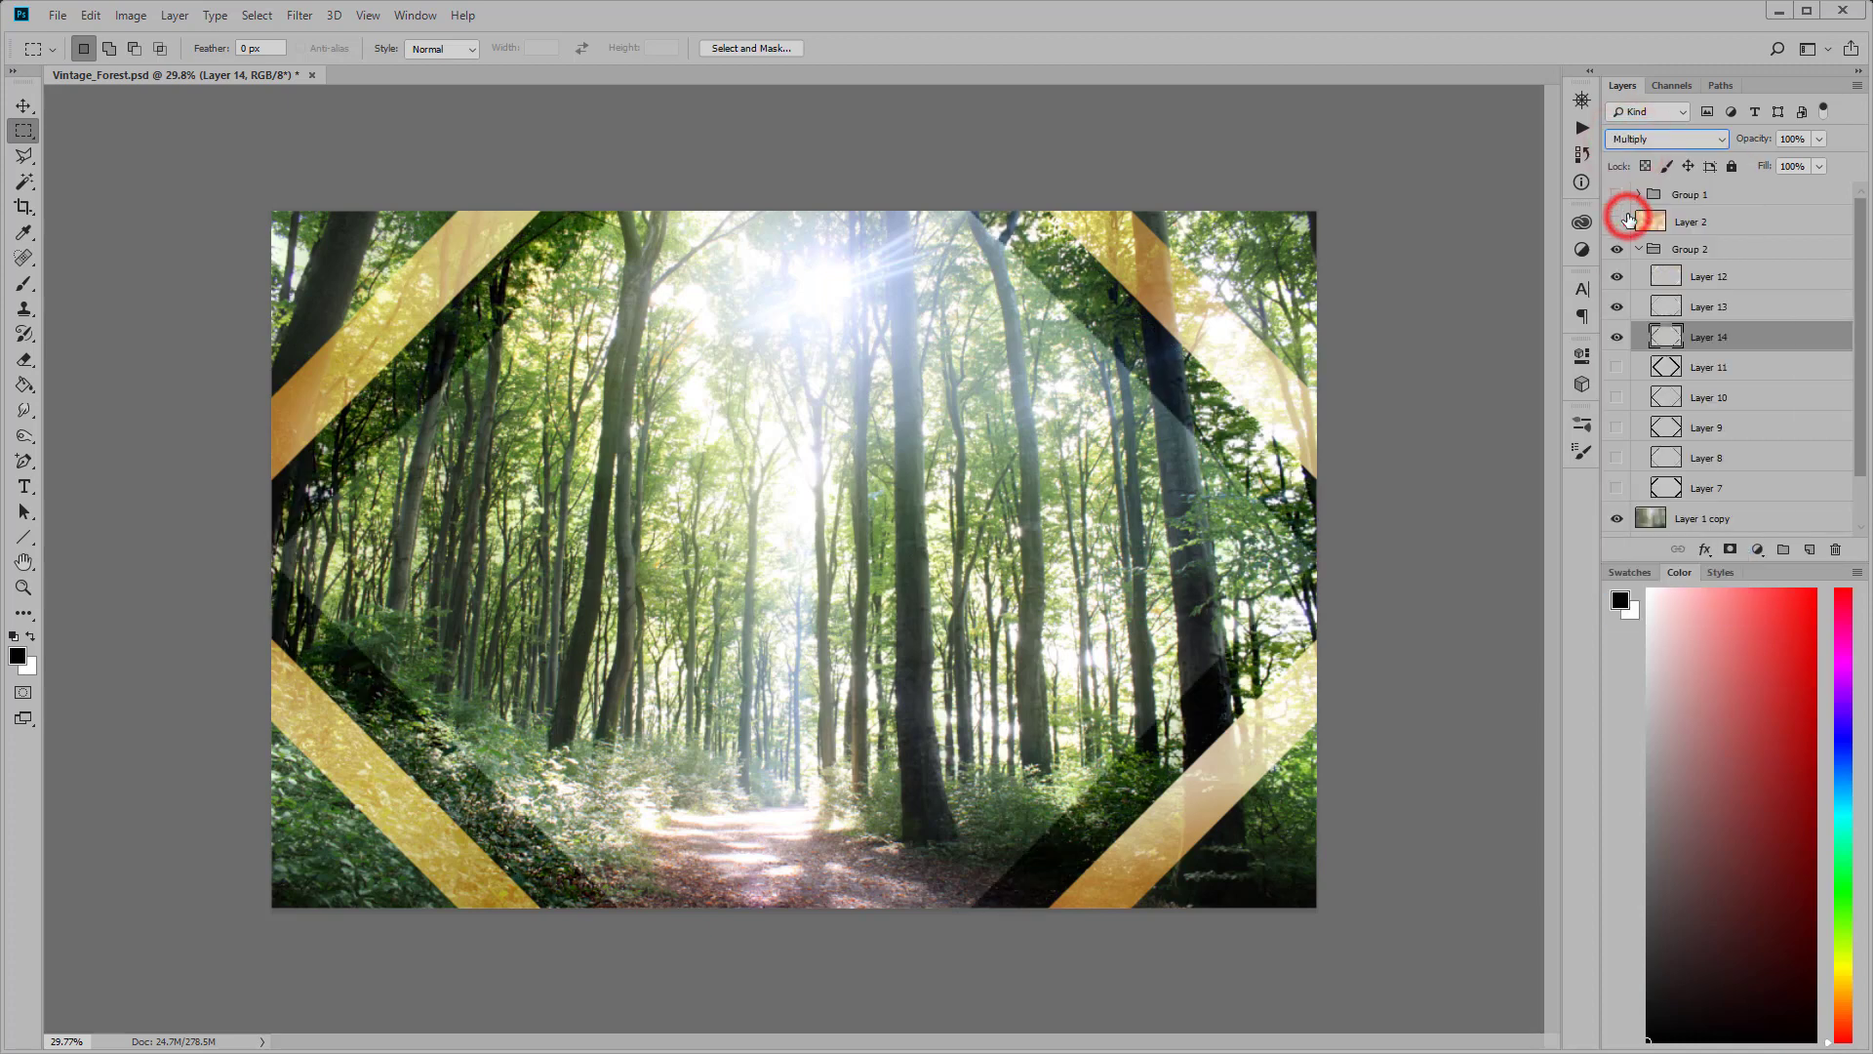
Step: Darken Layer 13's midtones to 0.35 with Levels
click(1706, 307)
click(1617, 306)
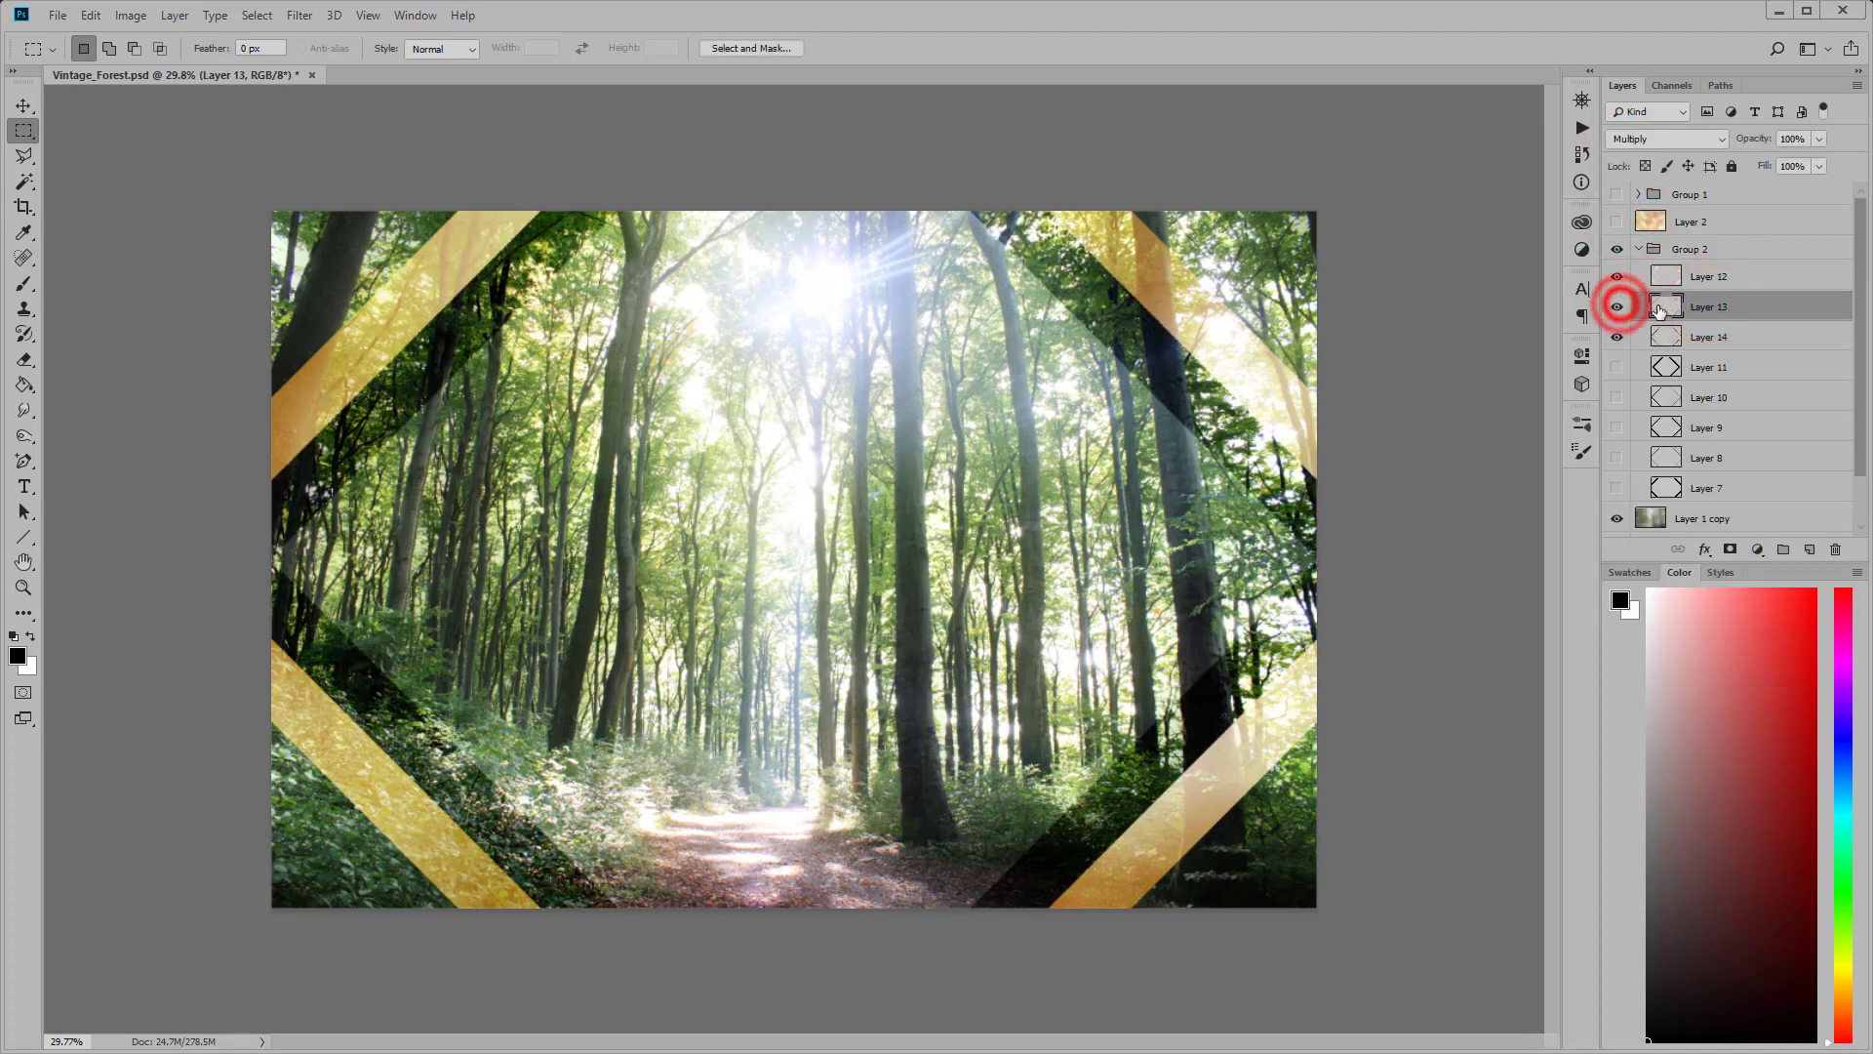
click(131, 15)
mouse_move(161, 66)
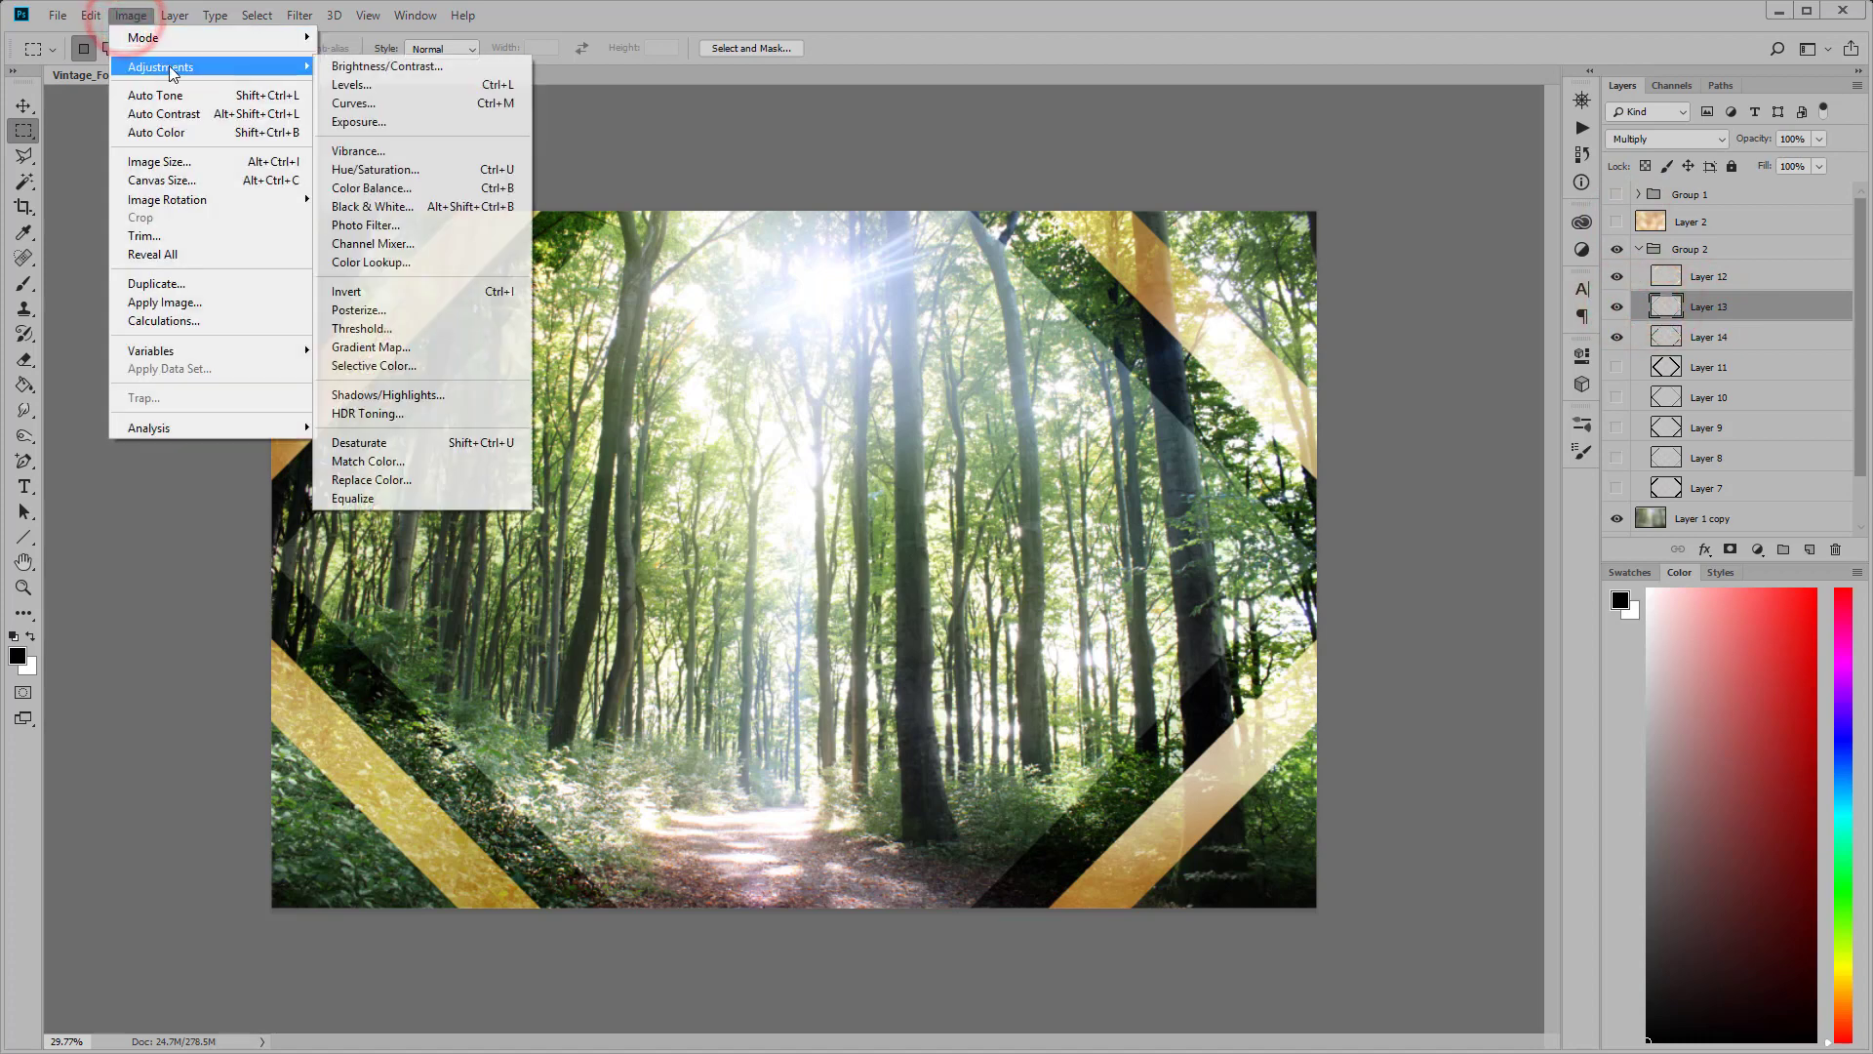
click(376, 85)
drag(1506, 551, 1576, 543)
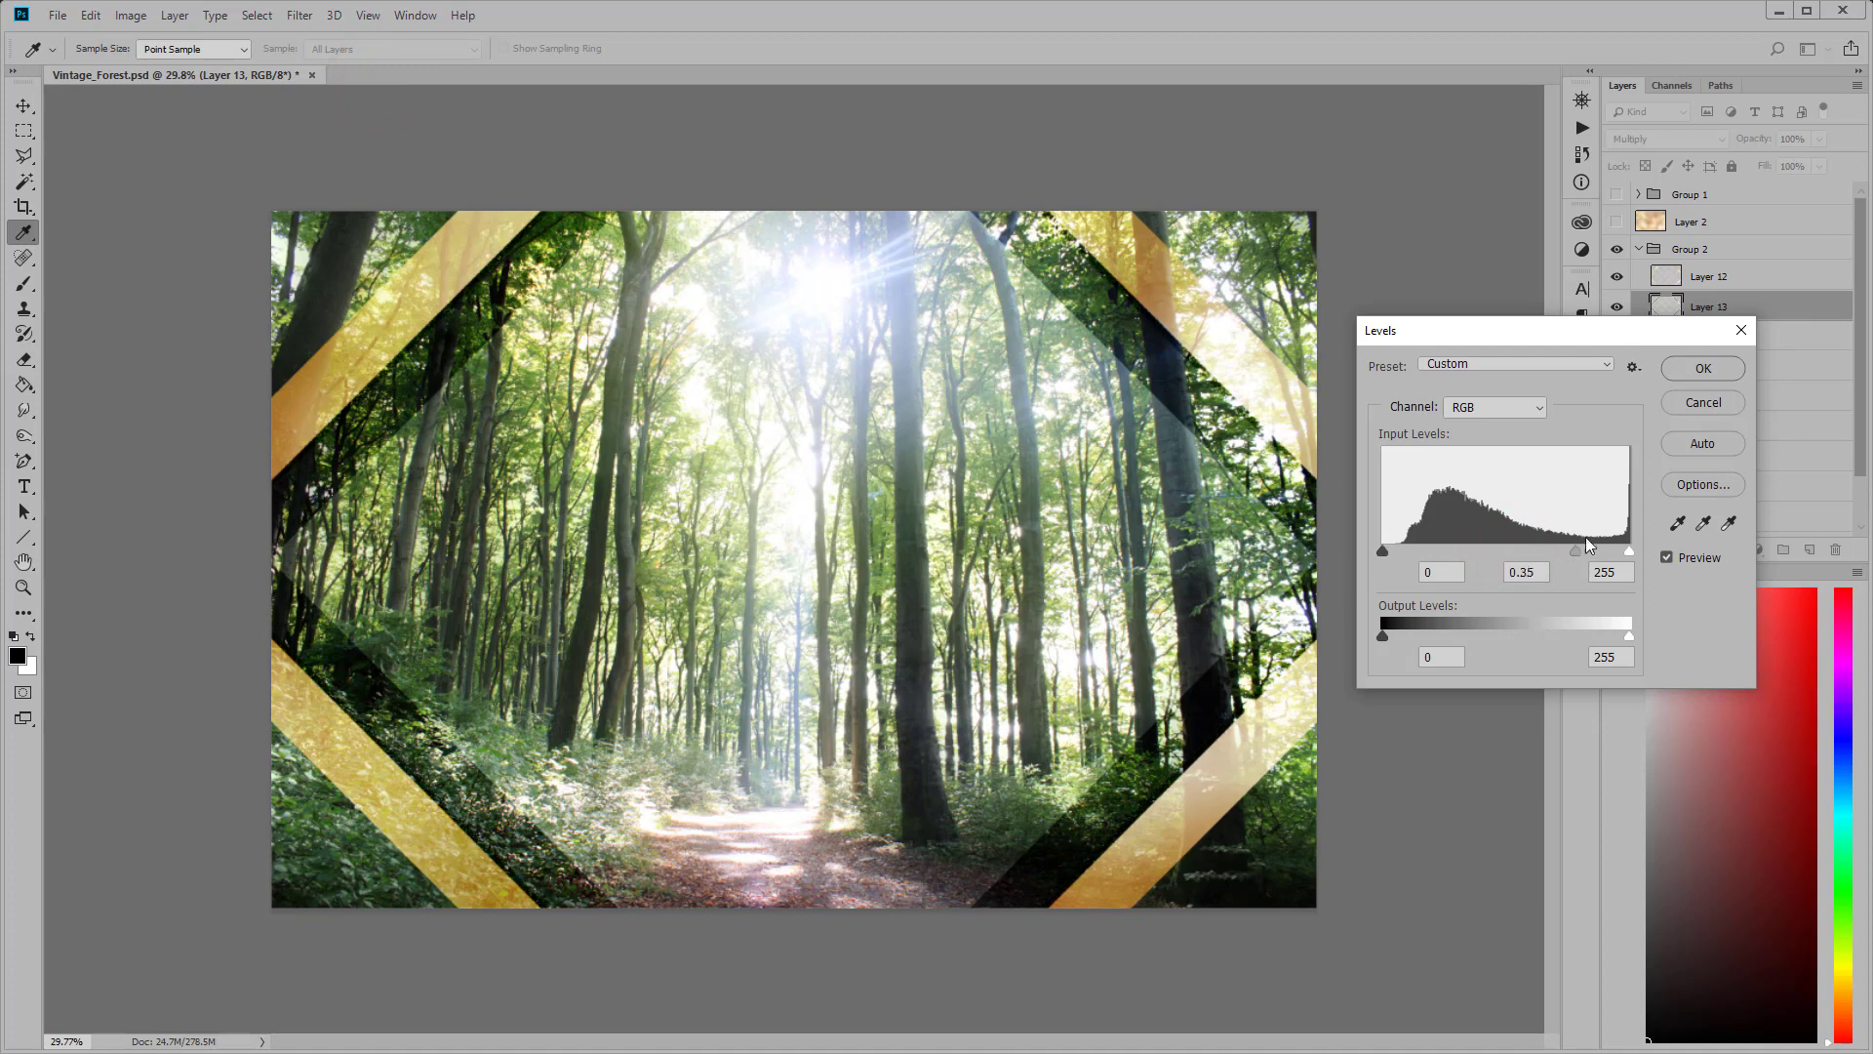
Step: Apply the Levels, then copy Layer 10's diamond area of Layer 1 copy to Screen-blended Layer 15
click(1683, 369)
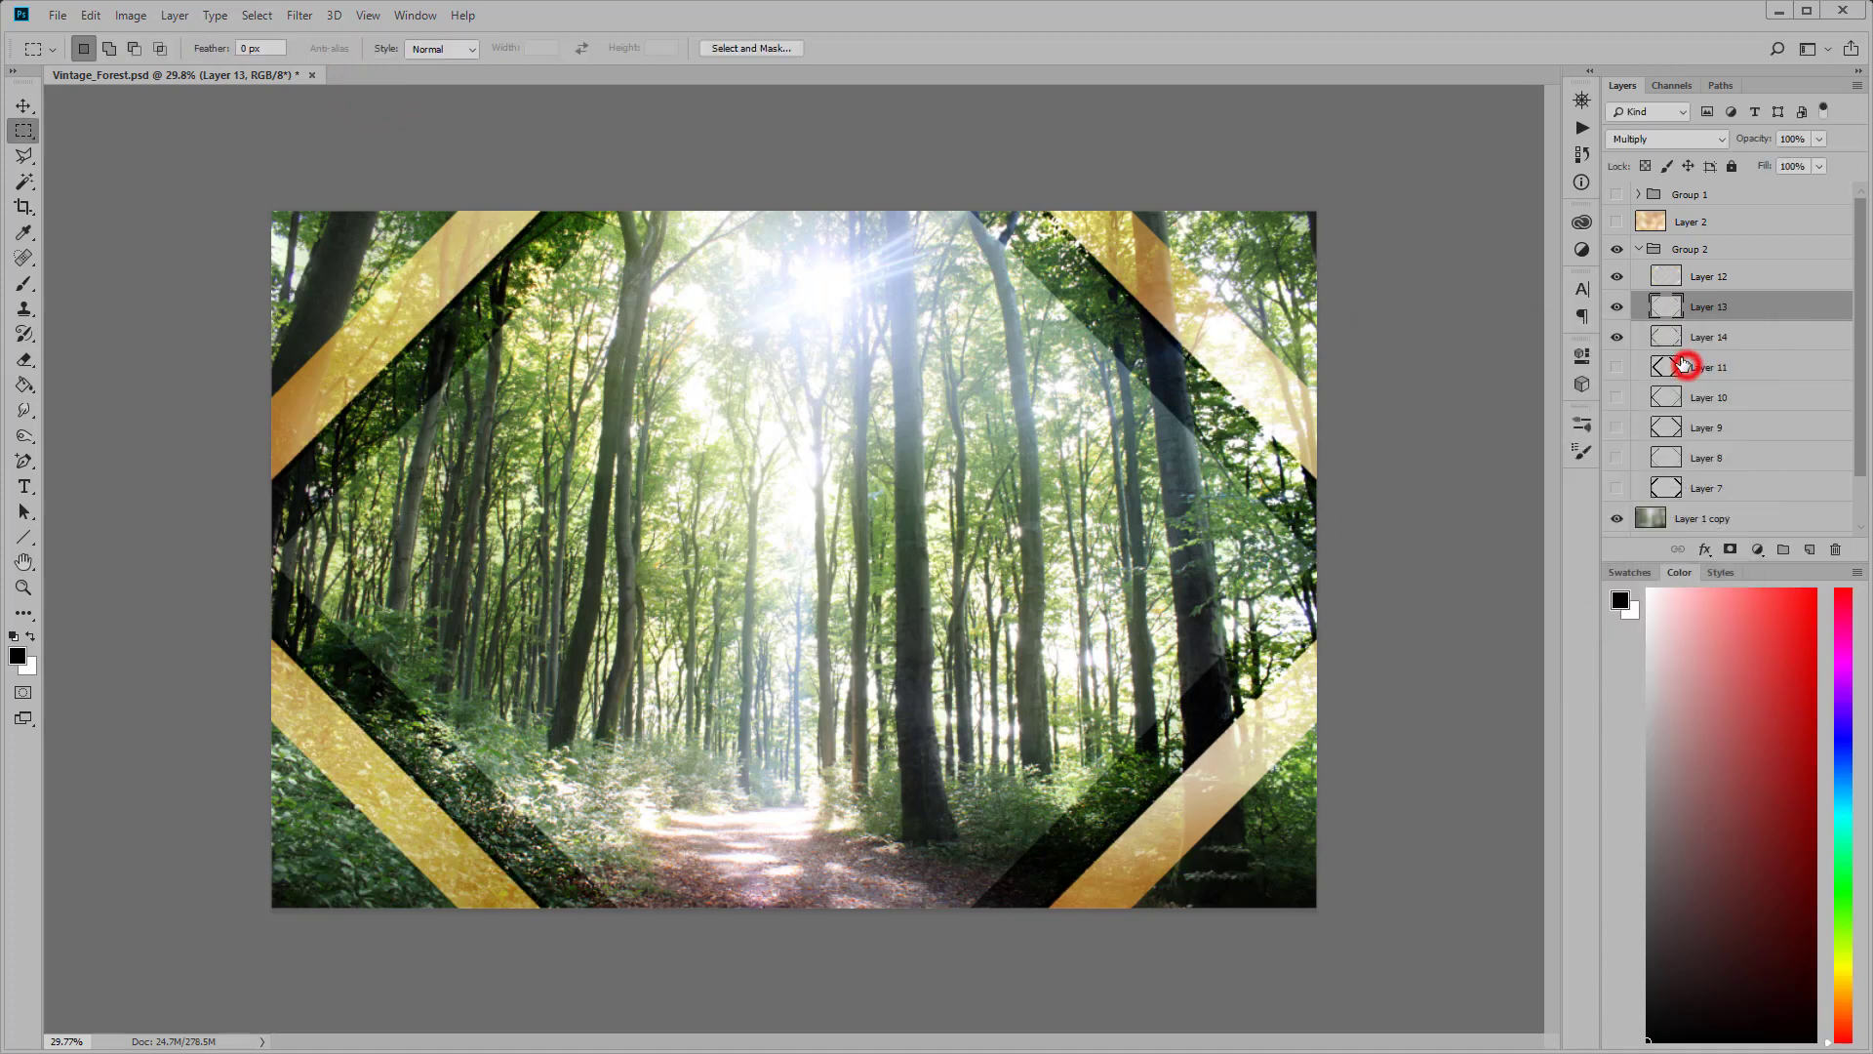
click(1615, 459)
click(1615, 427)
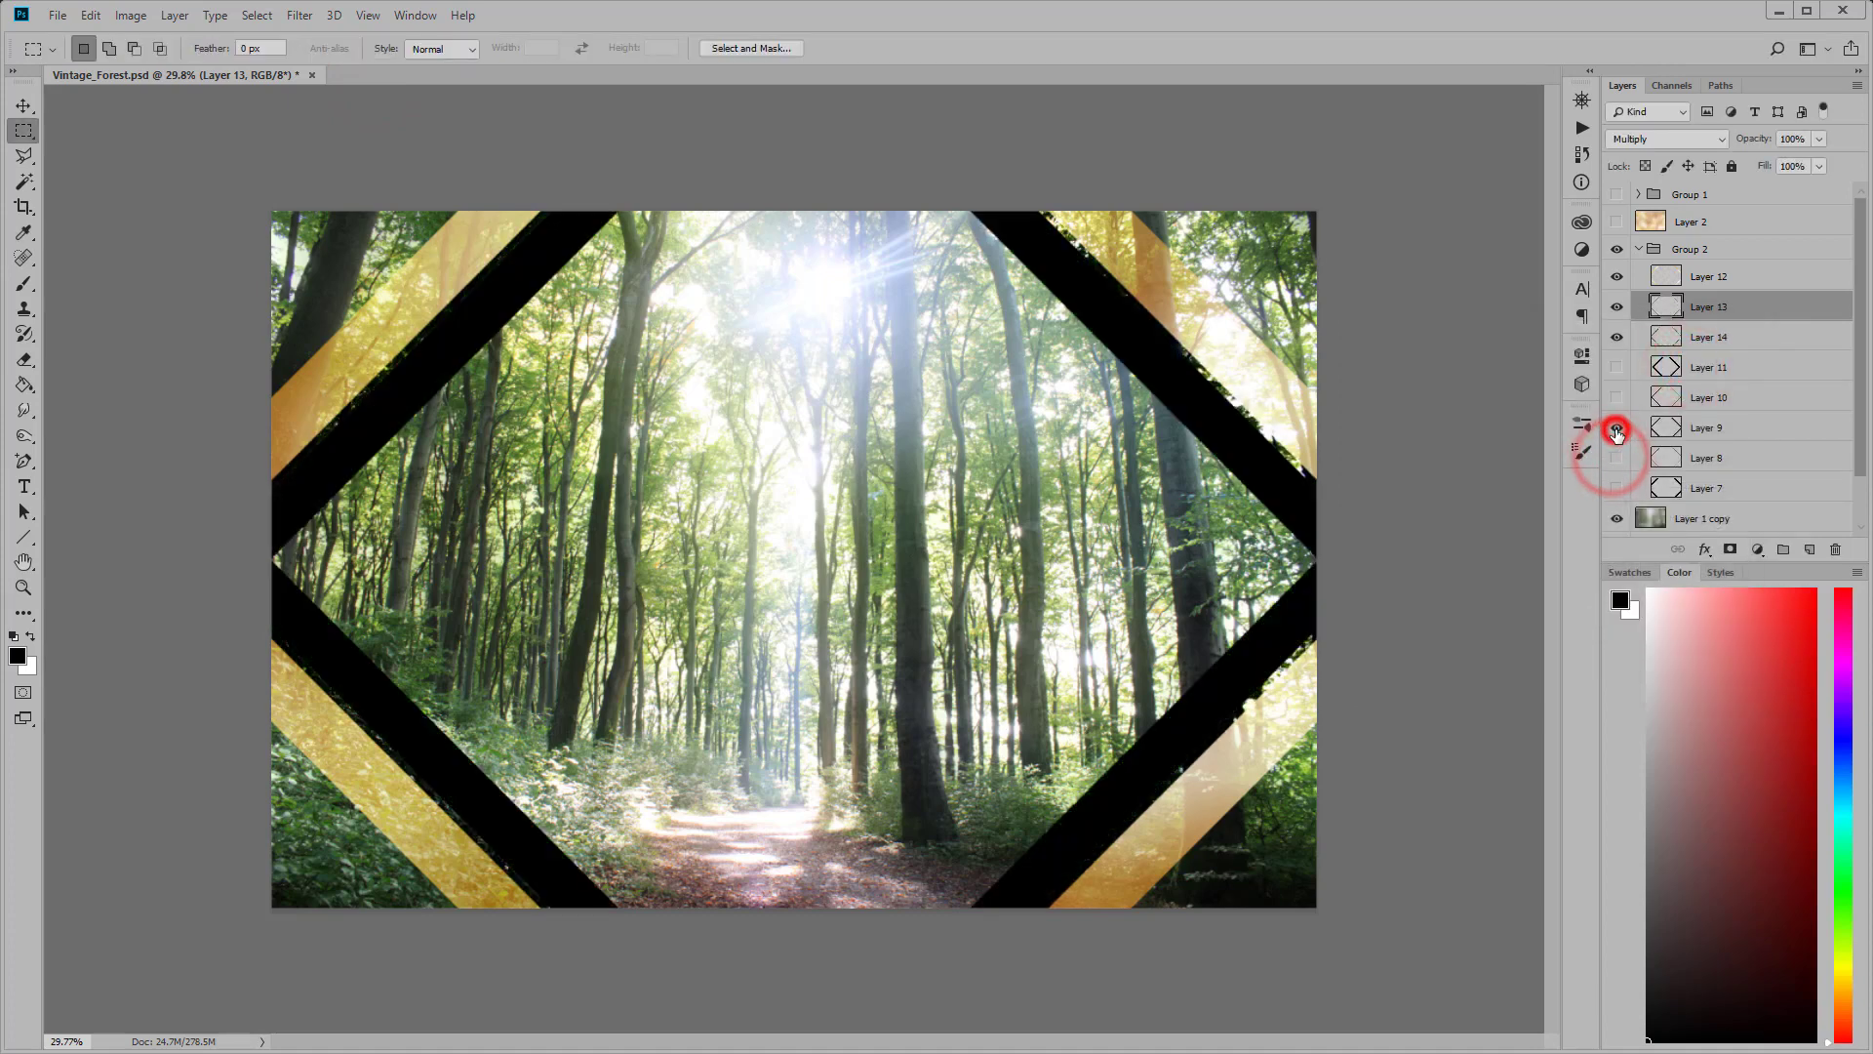
click(1615, 397)
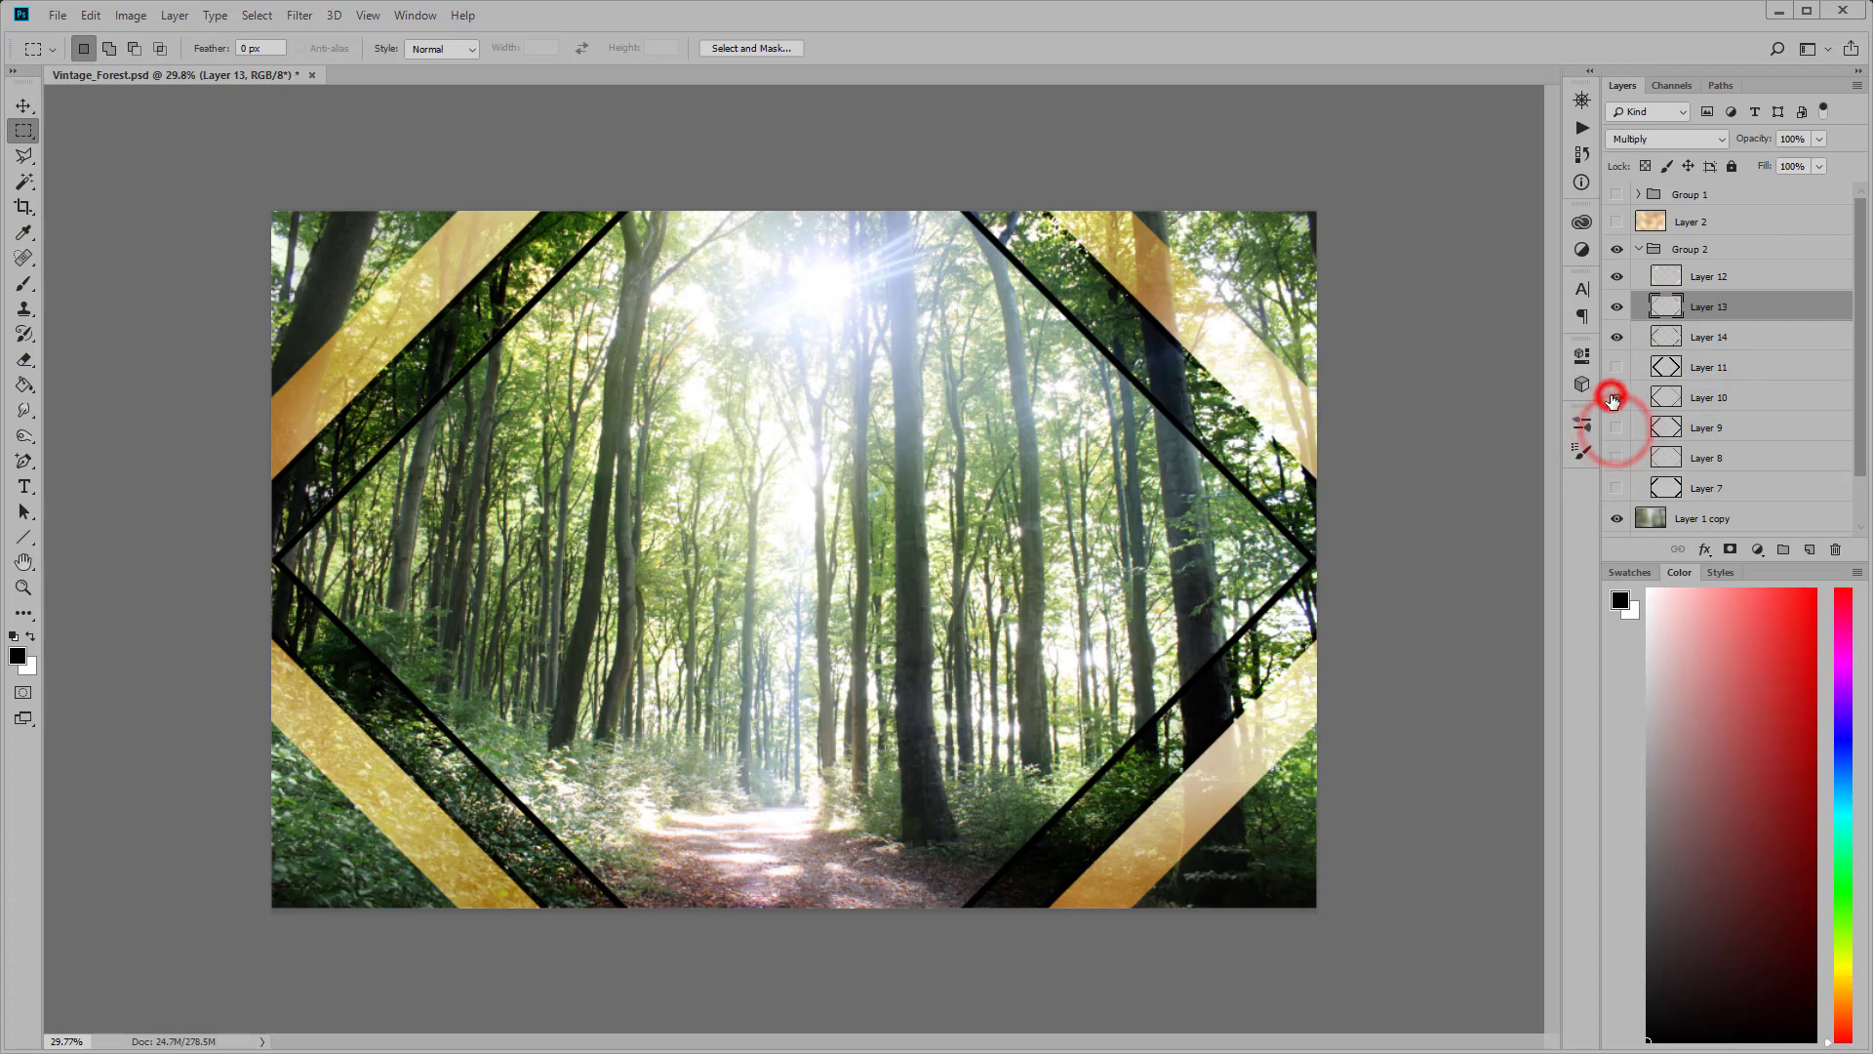
ctrl+click(1667, 395)
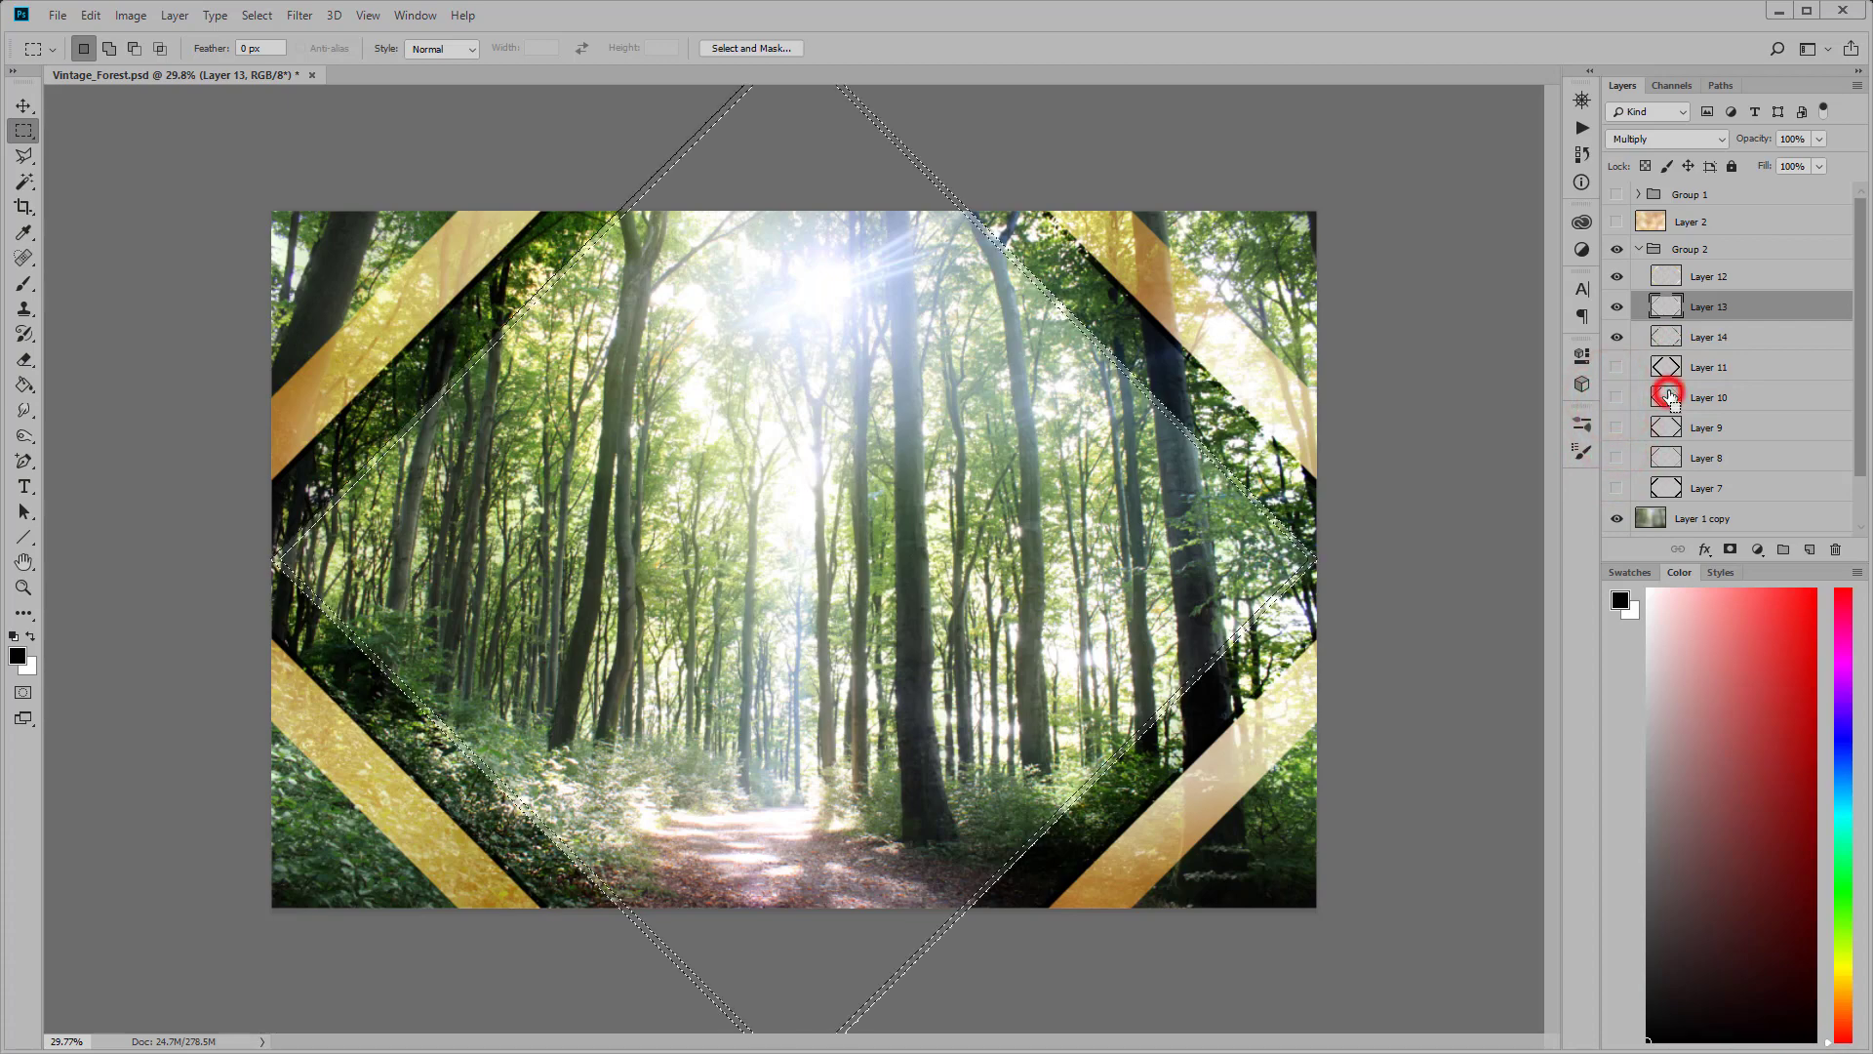
click(1687, 518)
right_click(1059, 480)
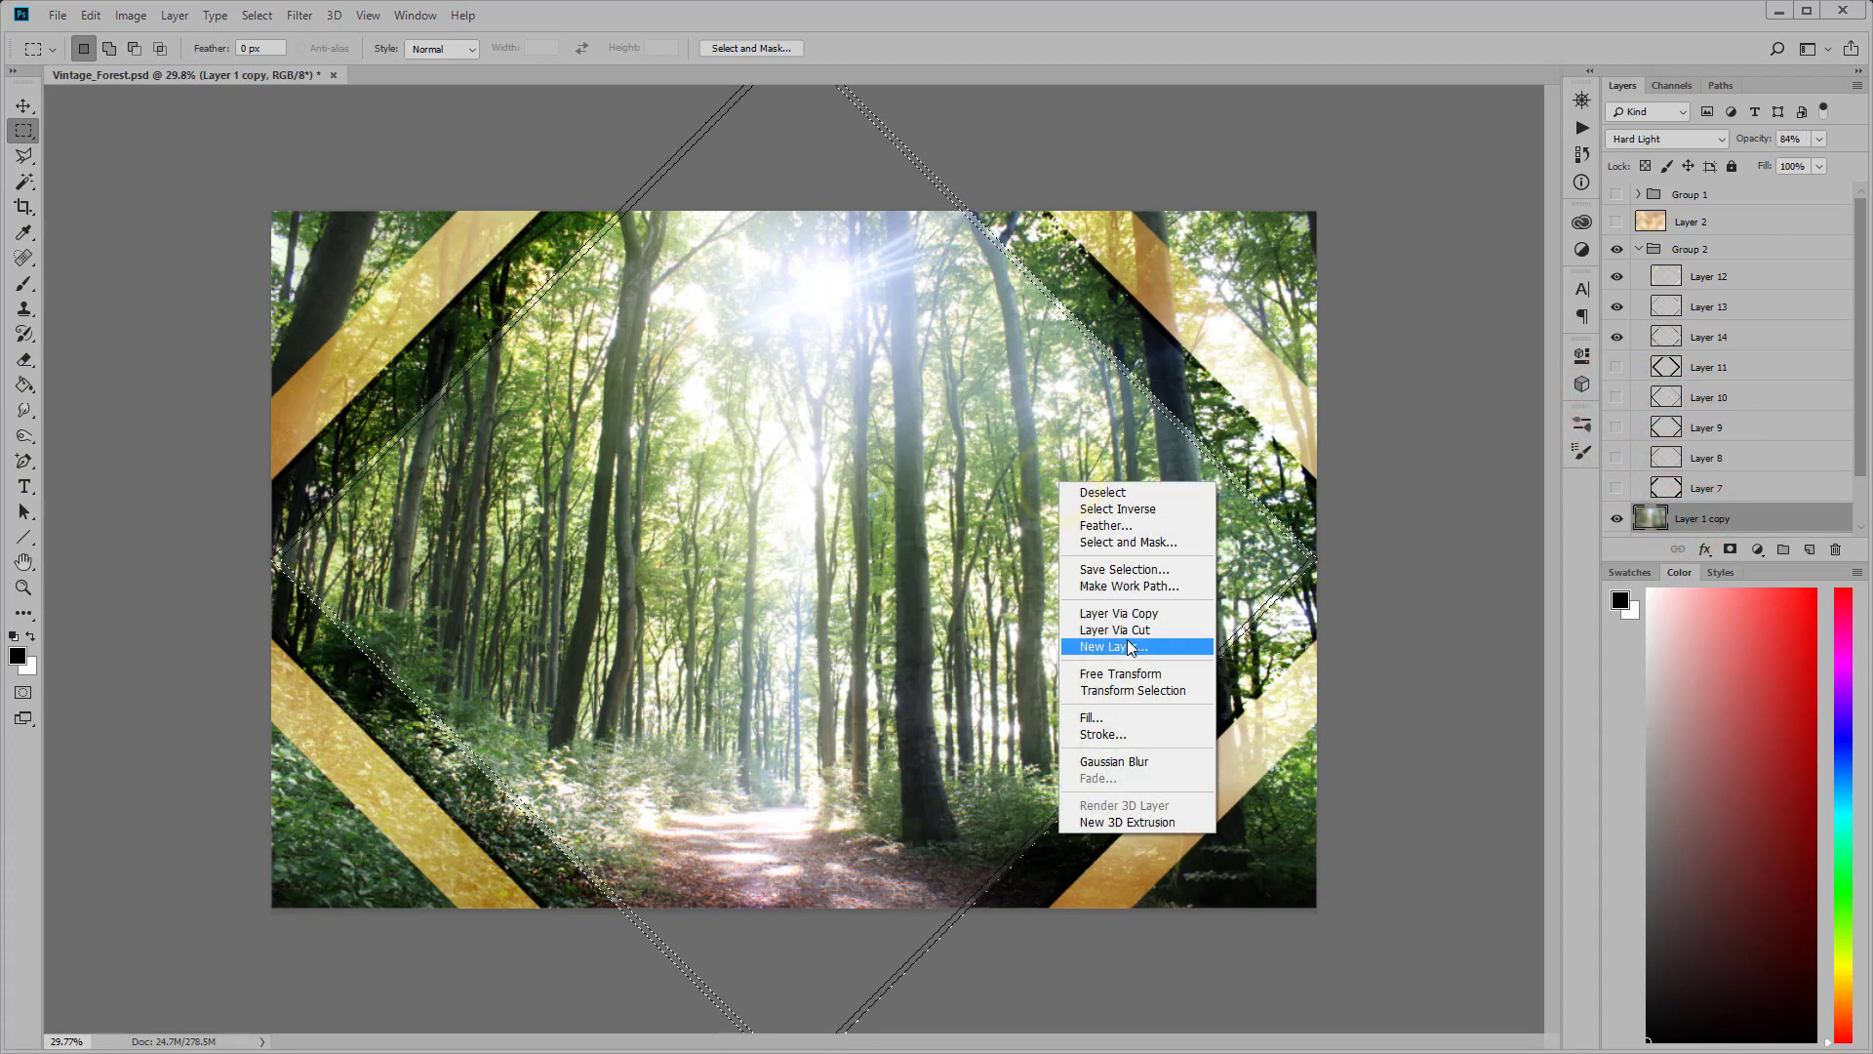
click(1119, 613)
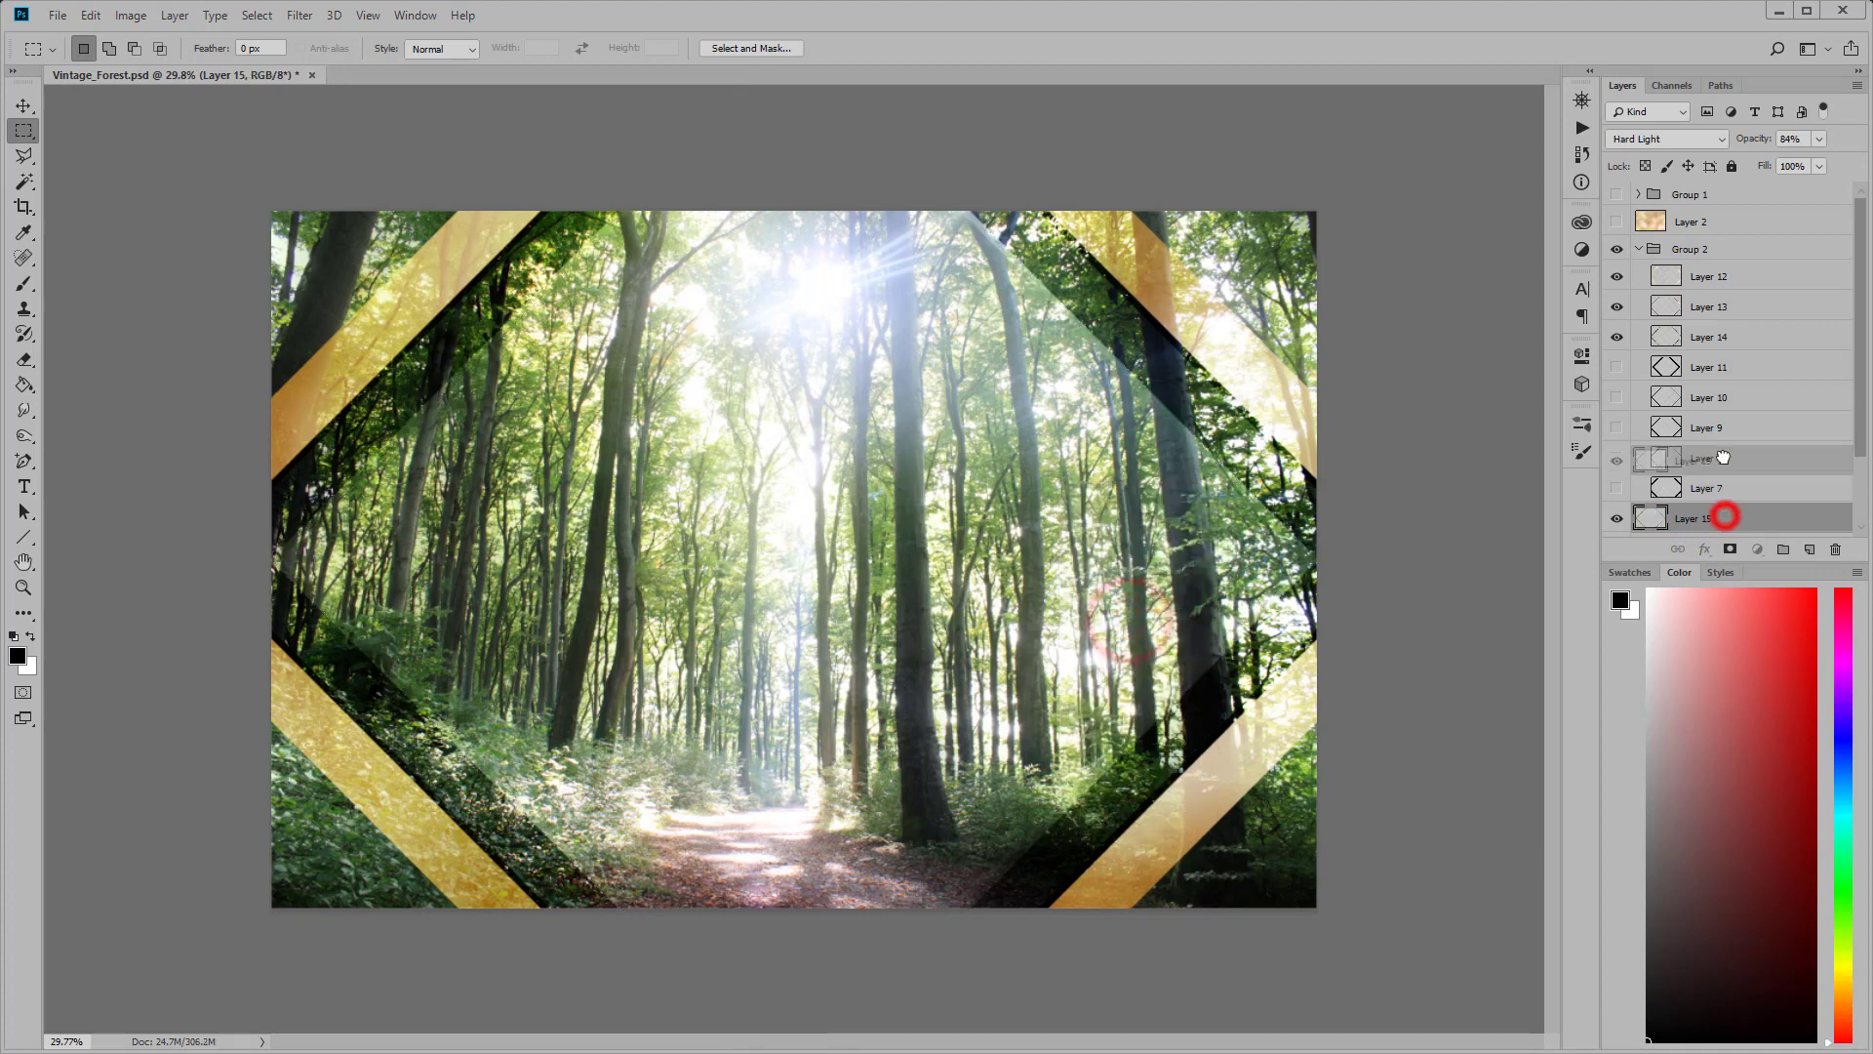
drag(1717, 515, 1707, 366)
click(1635, 142)
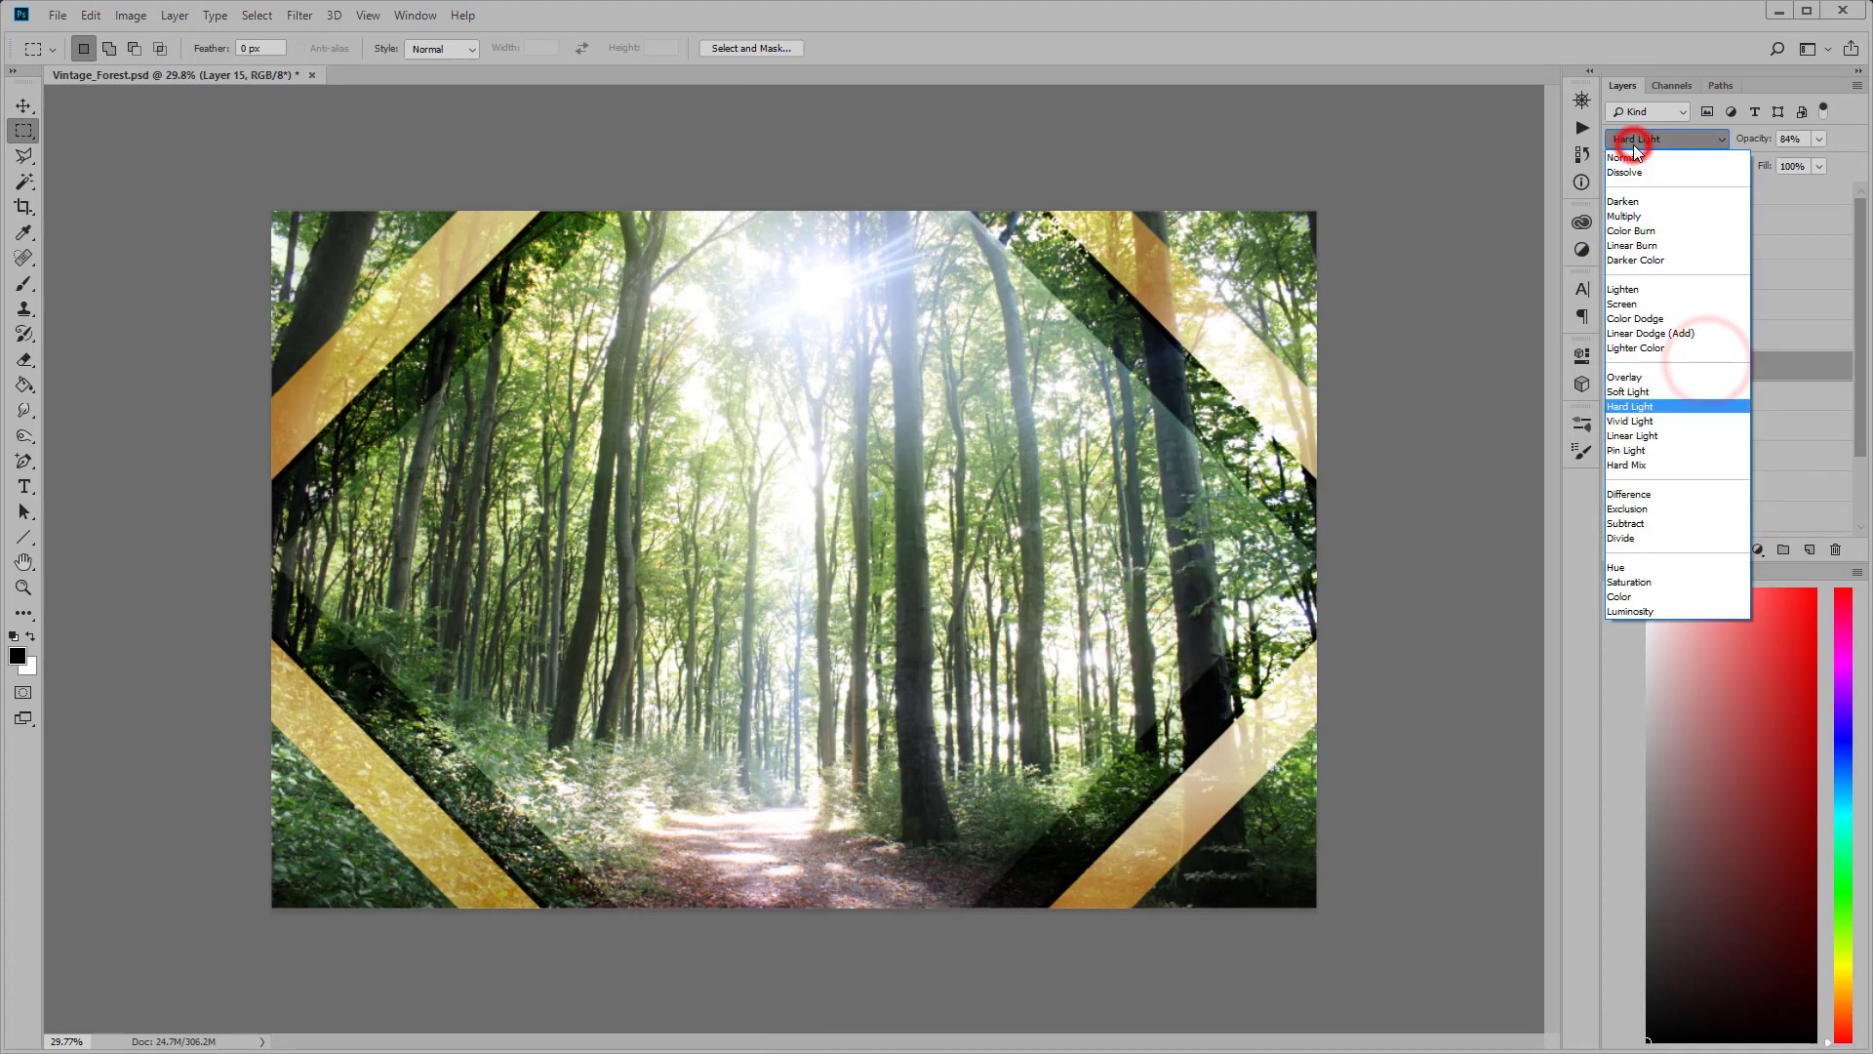
click(1631, 298)
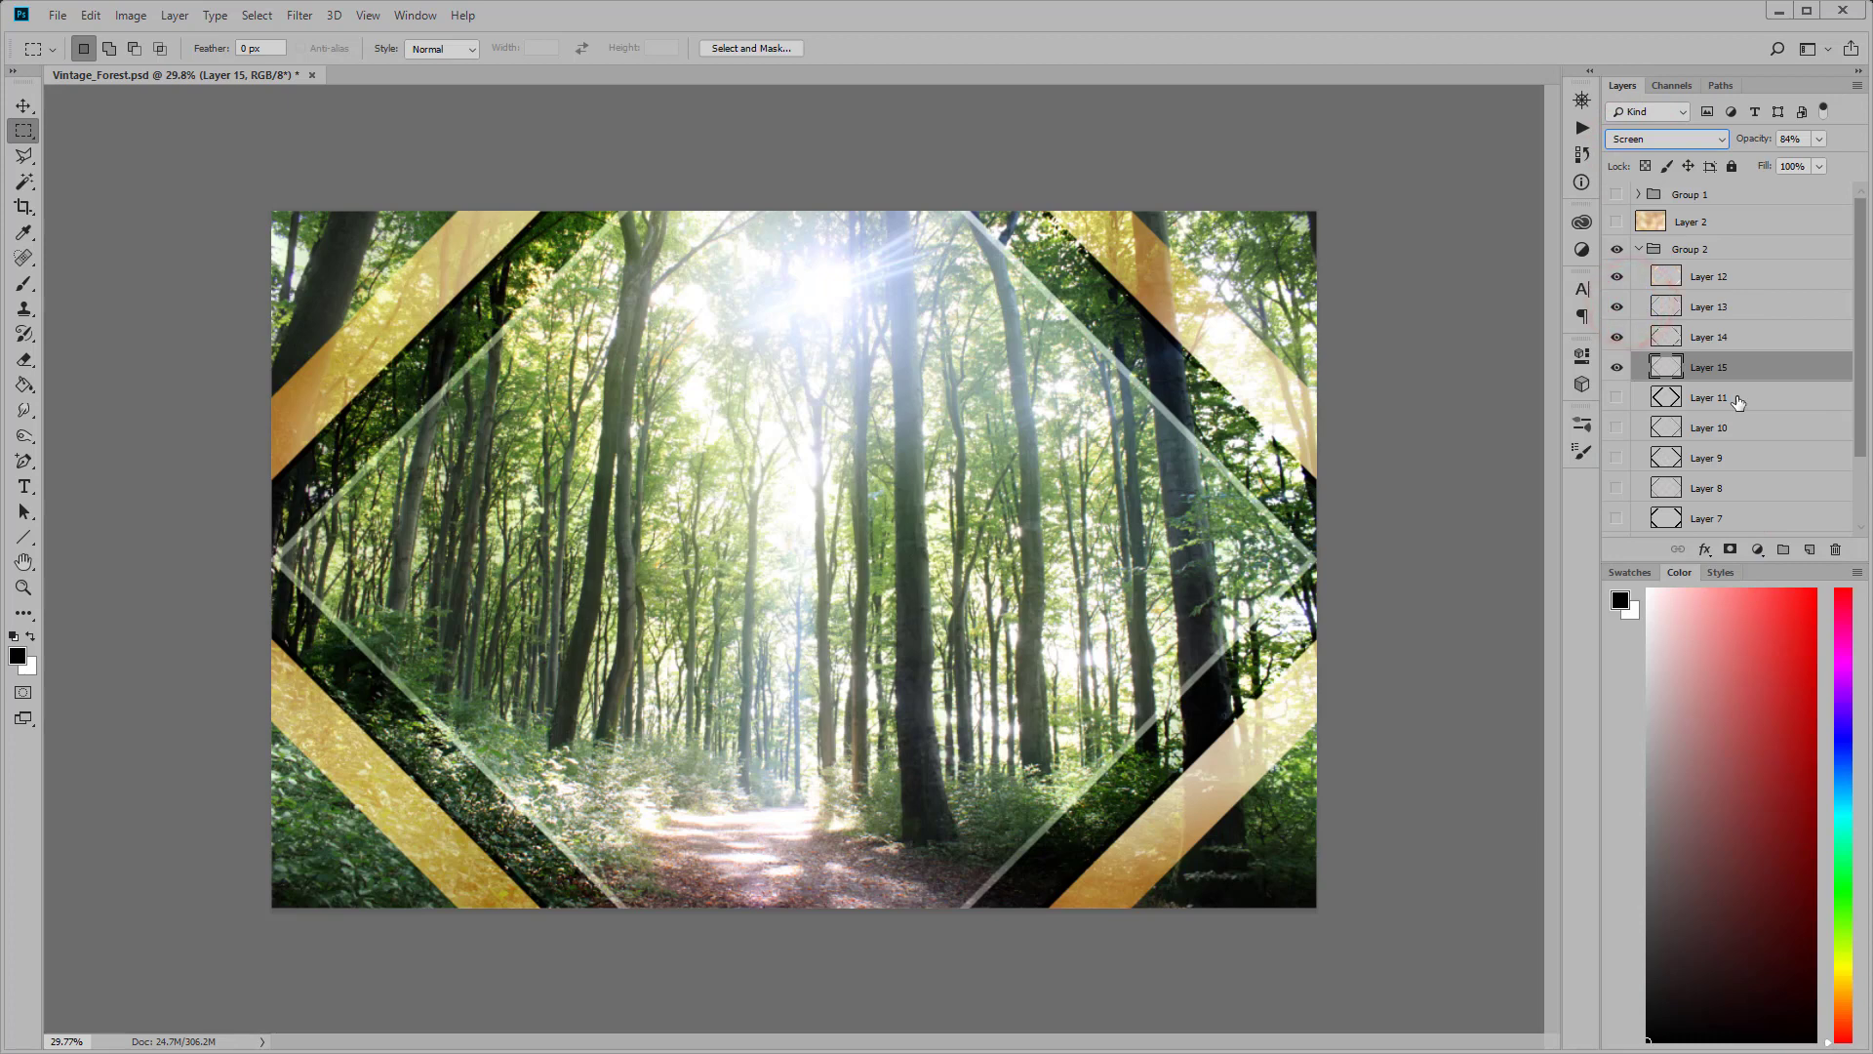
Step: Copy Layer 1 copy inside Layer 11's diamond band to Layer 16, just under Layer 15
scroll(1732, 391, down, 1)
click(1617, 348)
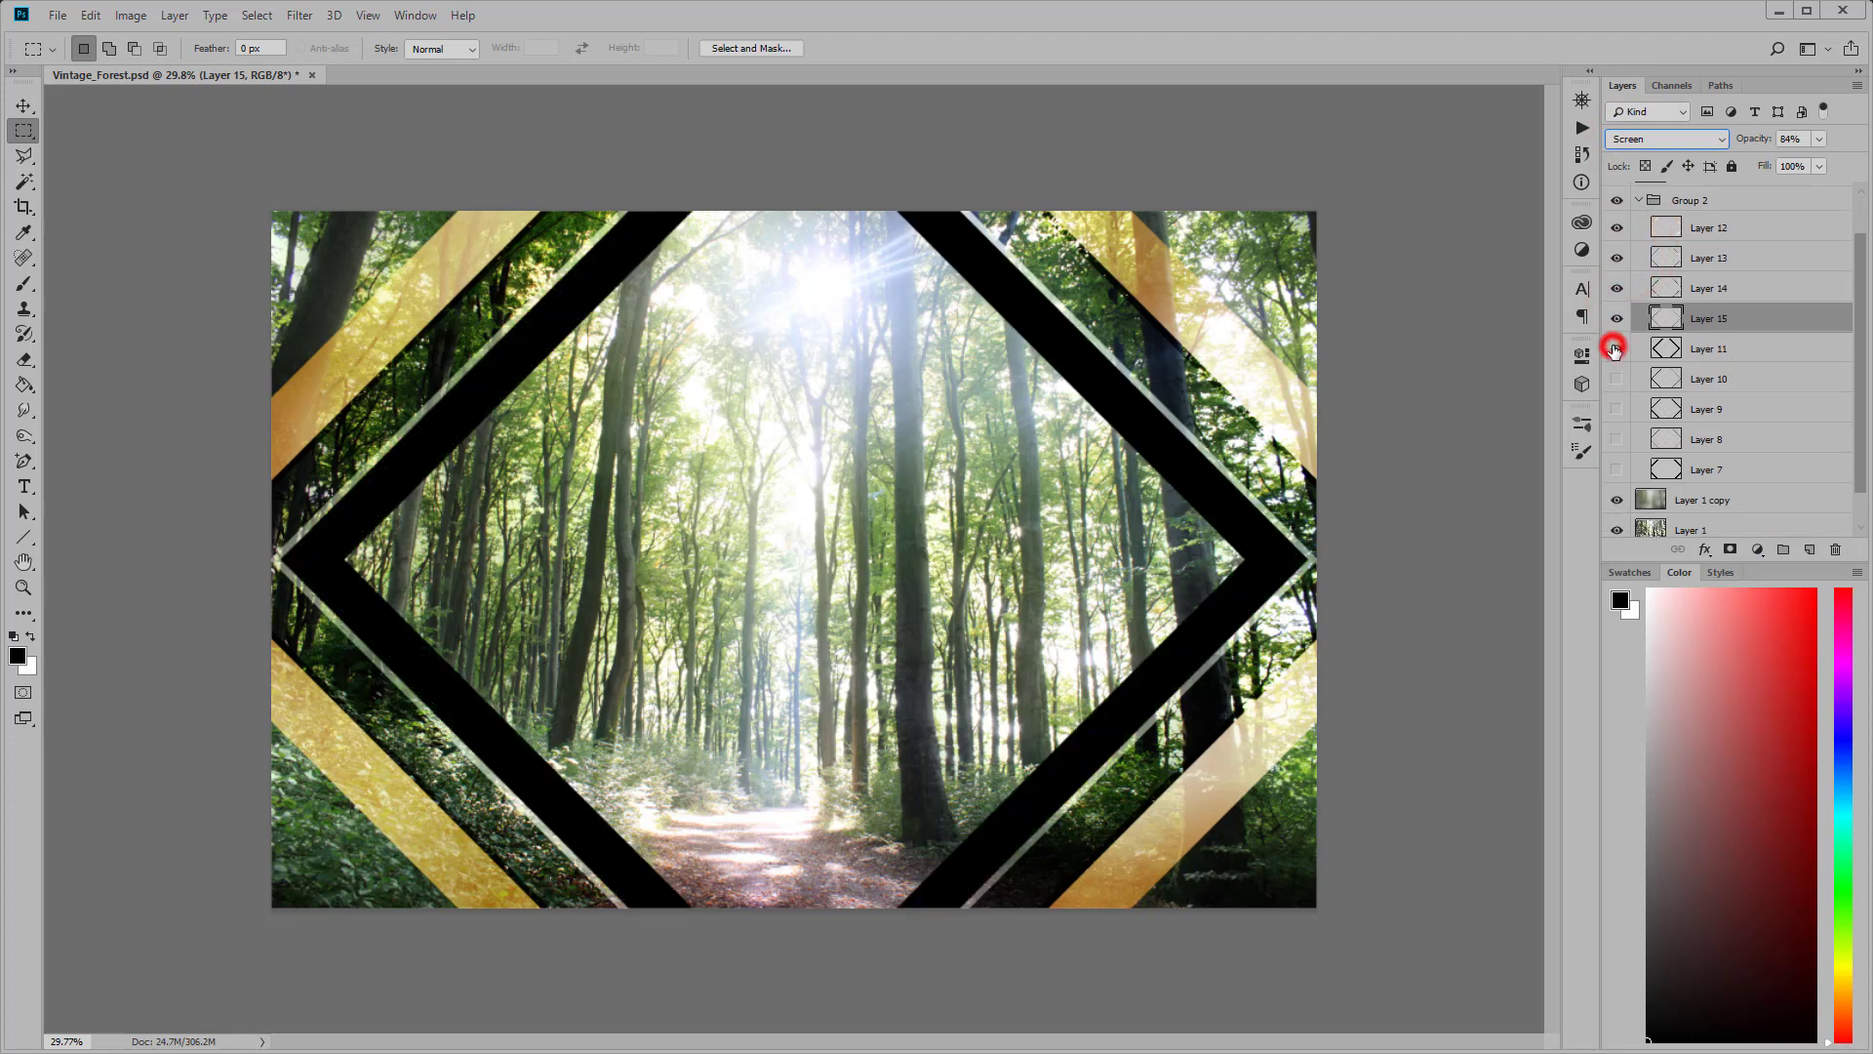
ctrl+click(1668, 348)
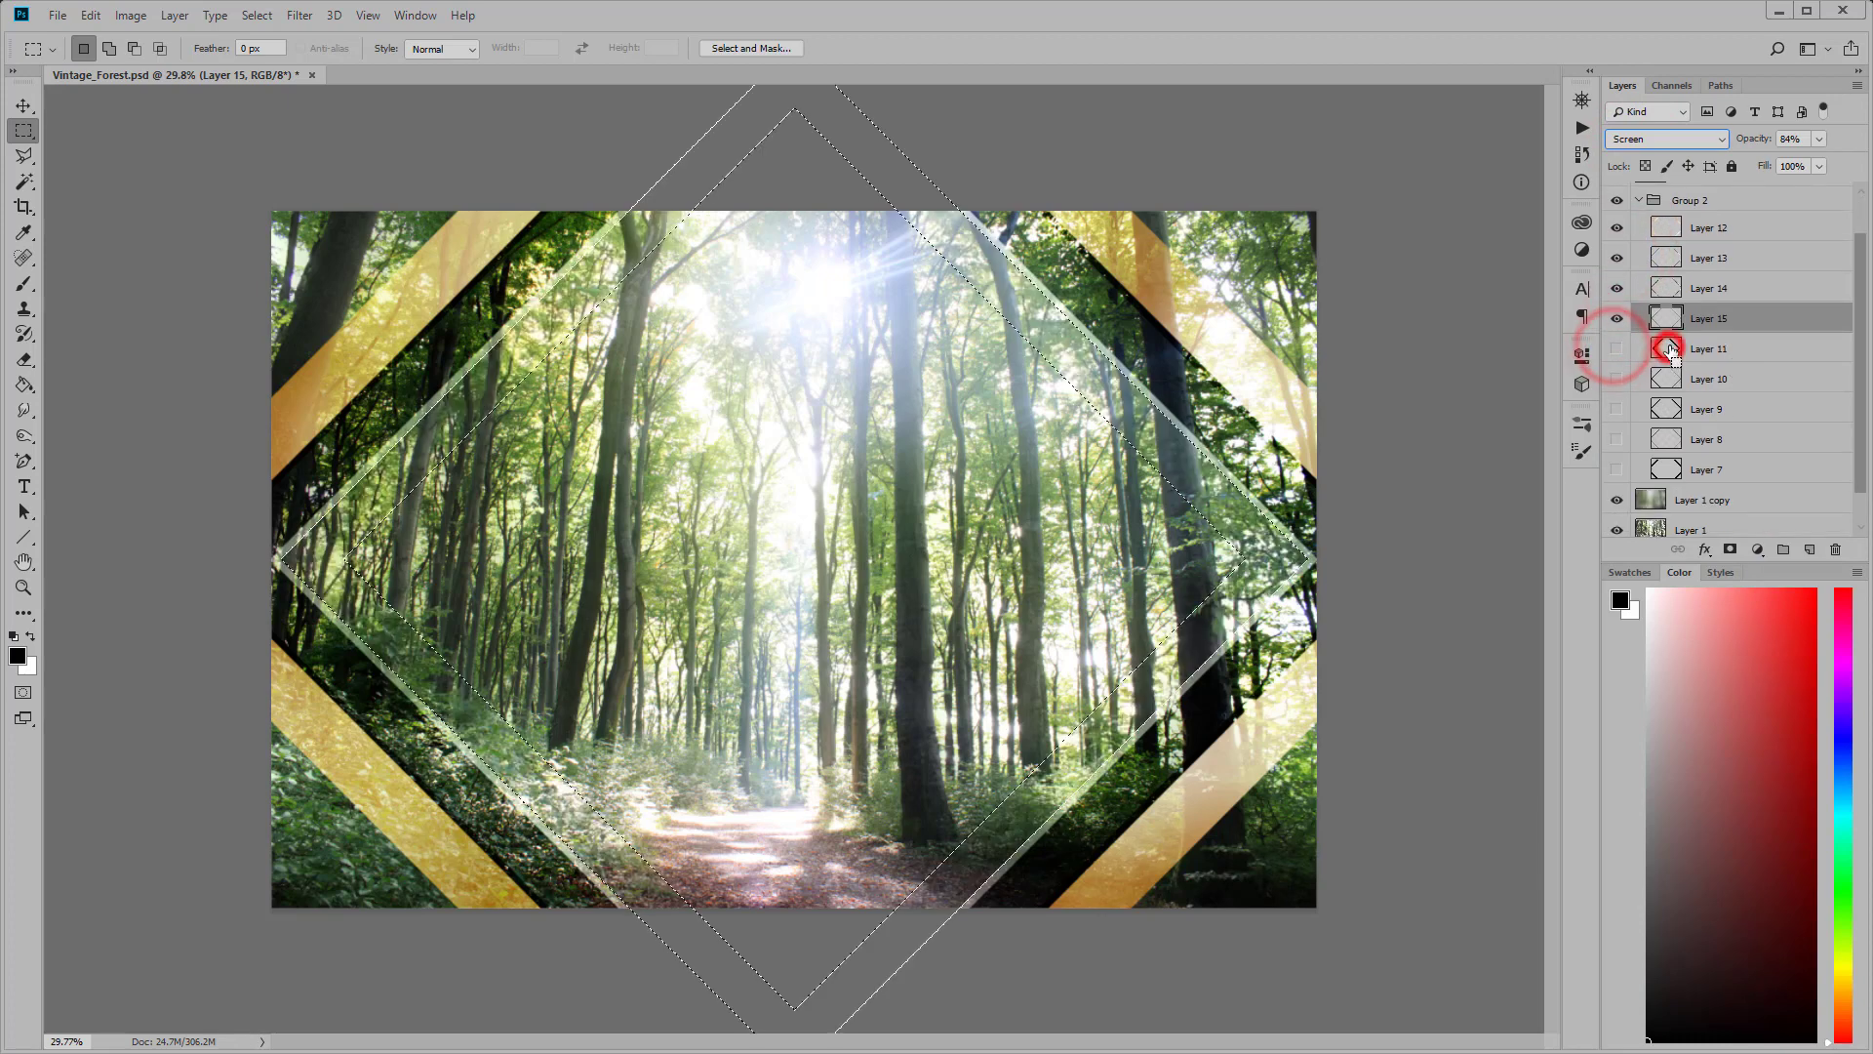
click(1714, 500)
right_click(1006, 444)
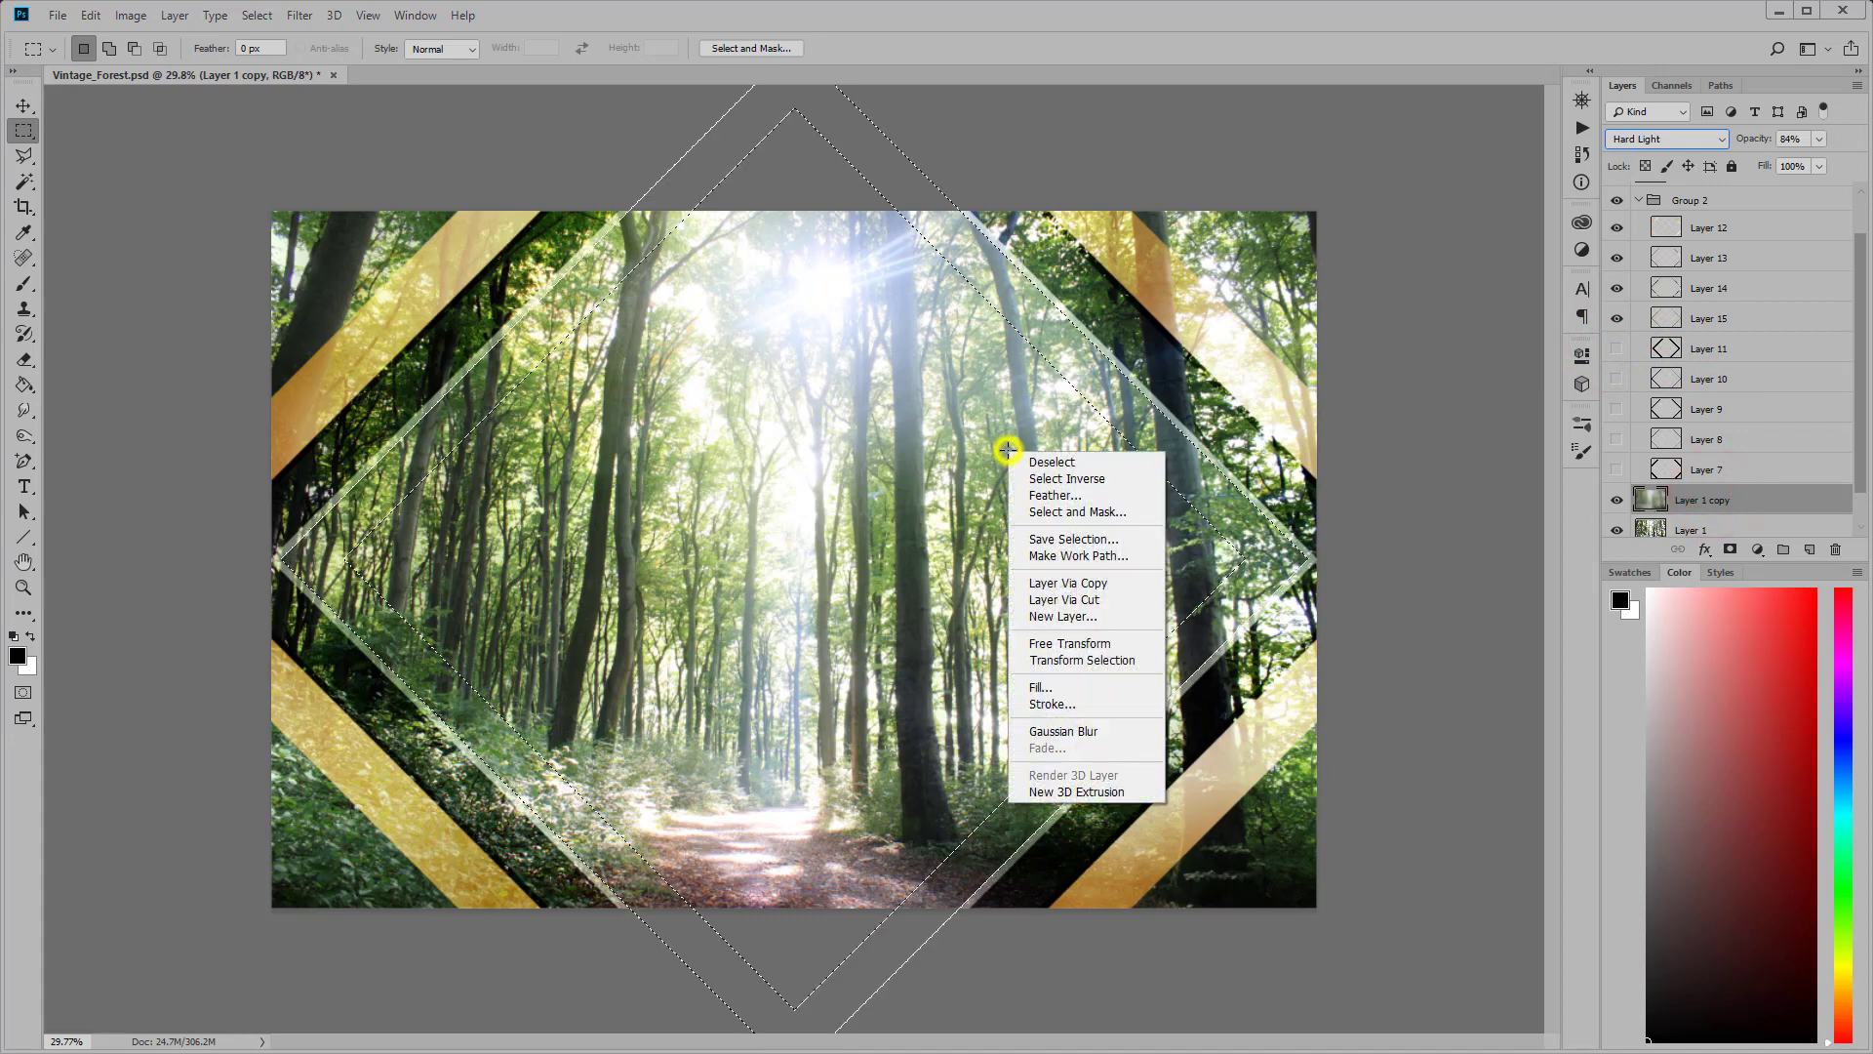
click(1058, 582)
drag(1770, 498, 1780, 322)
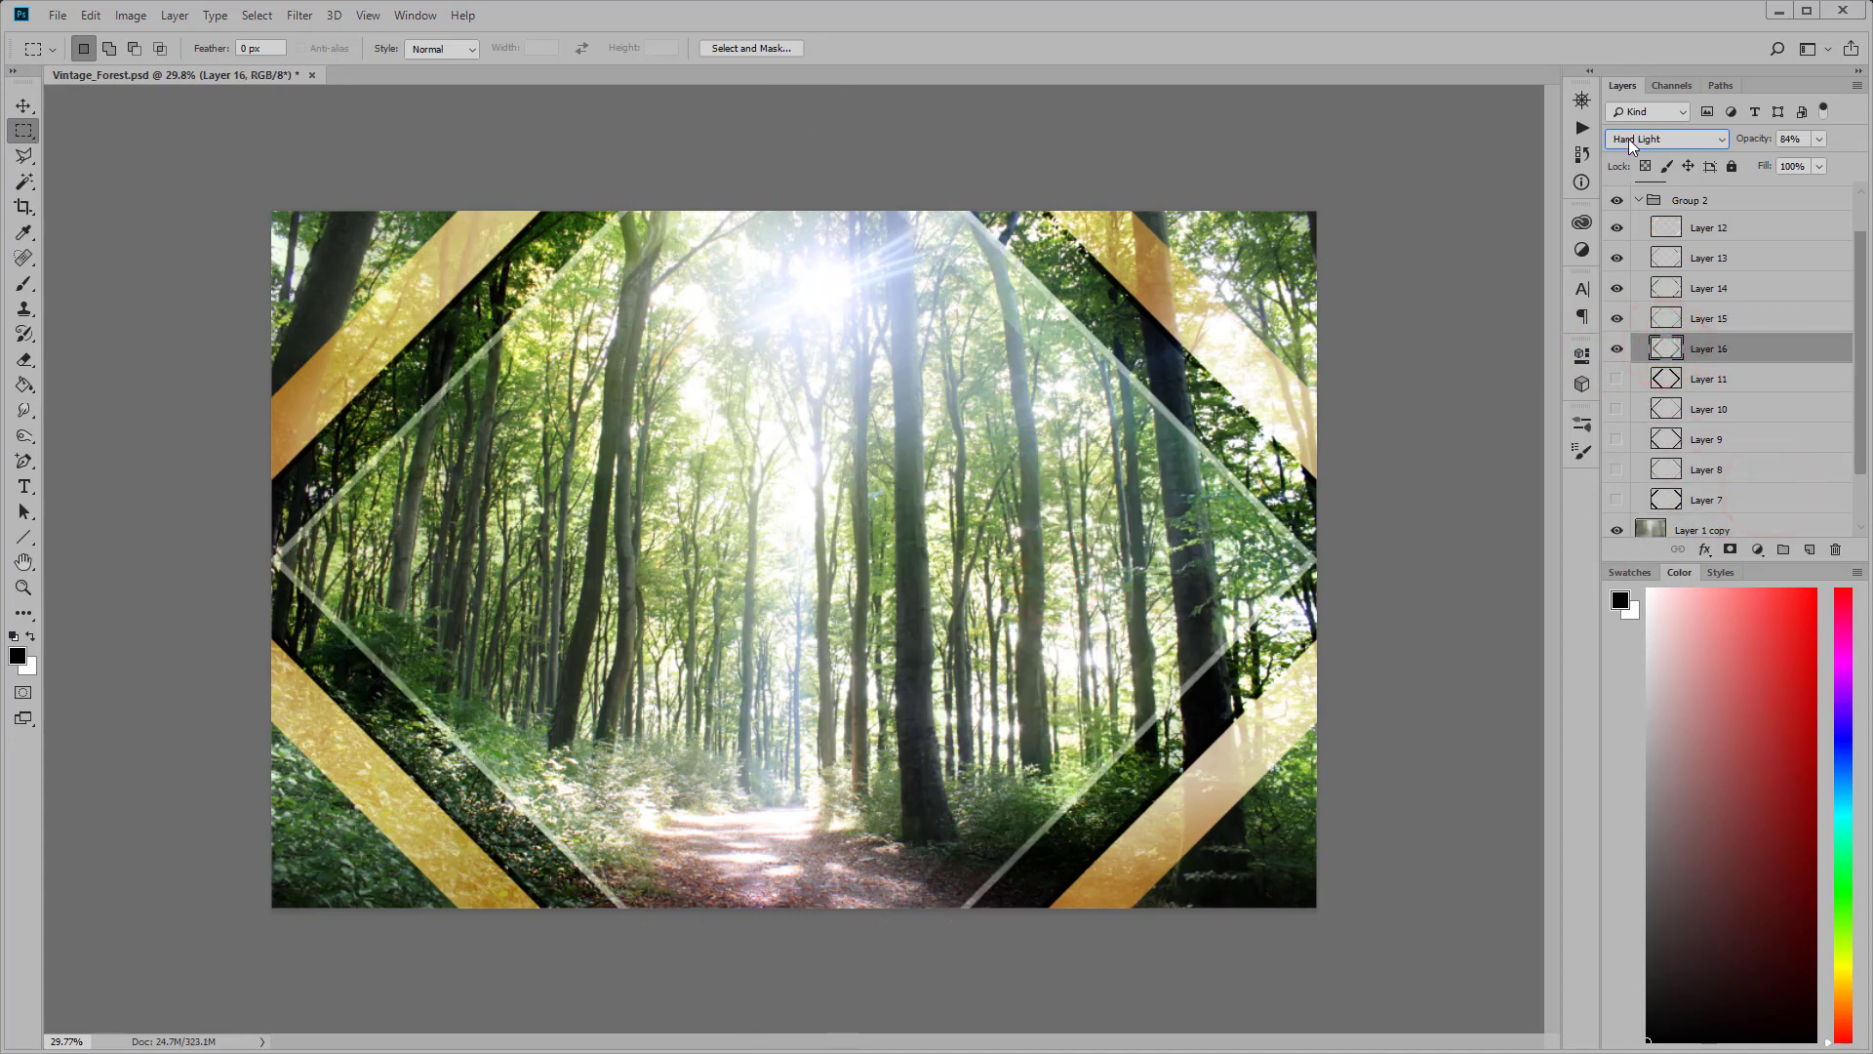
scroll(1712, 322, down, 1)
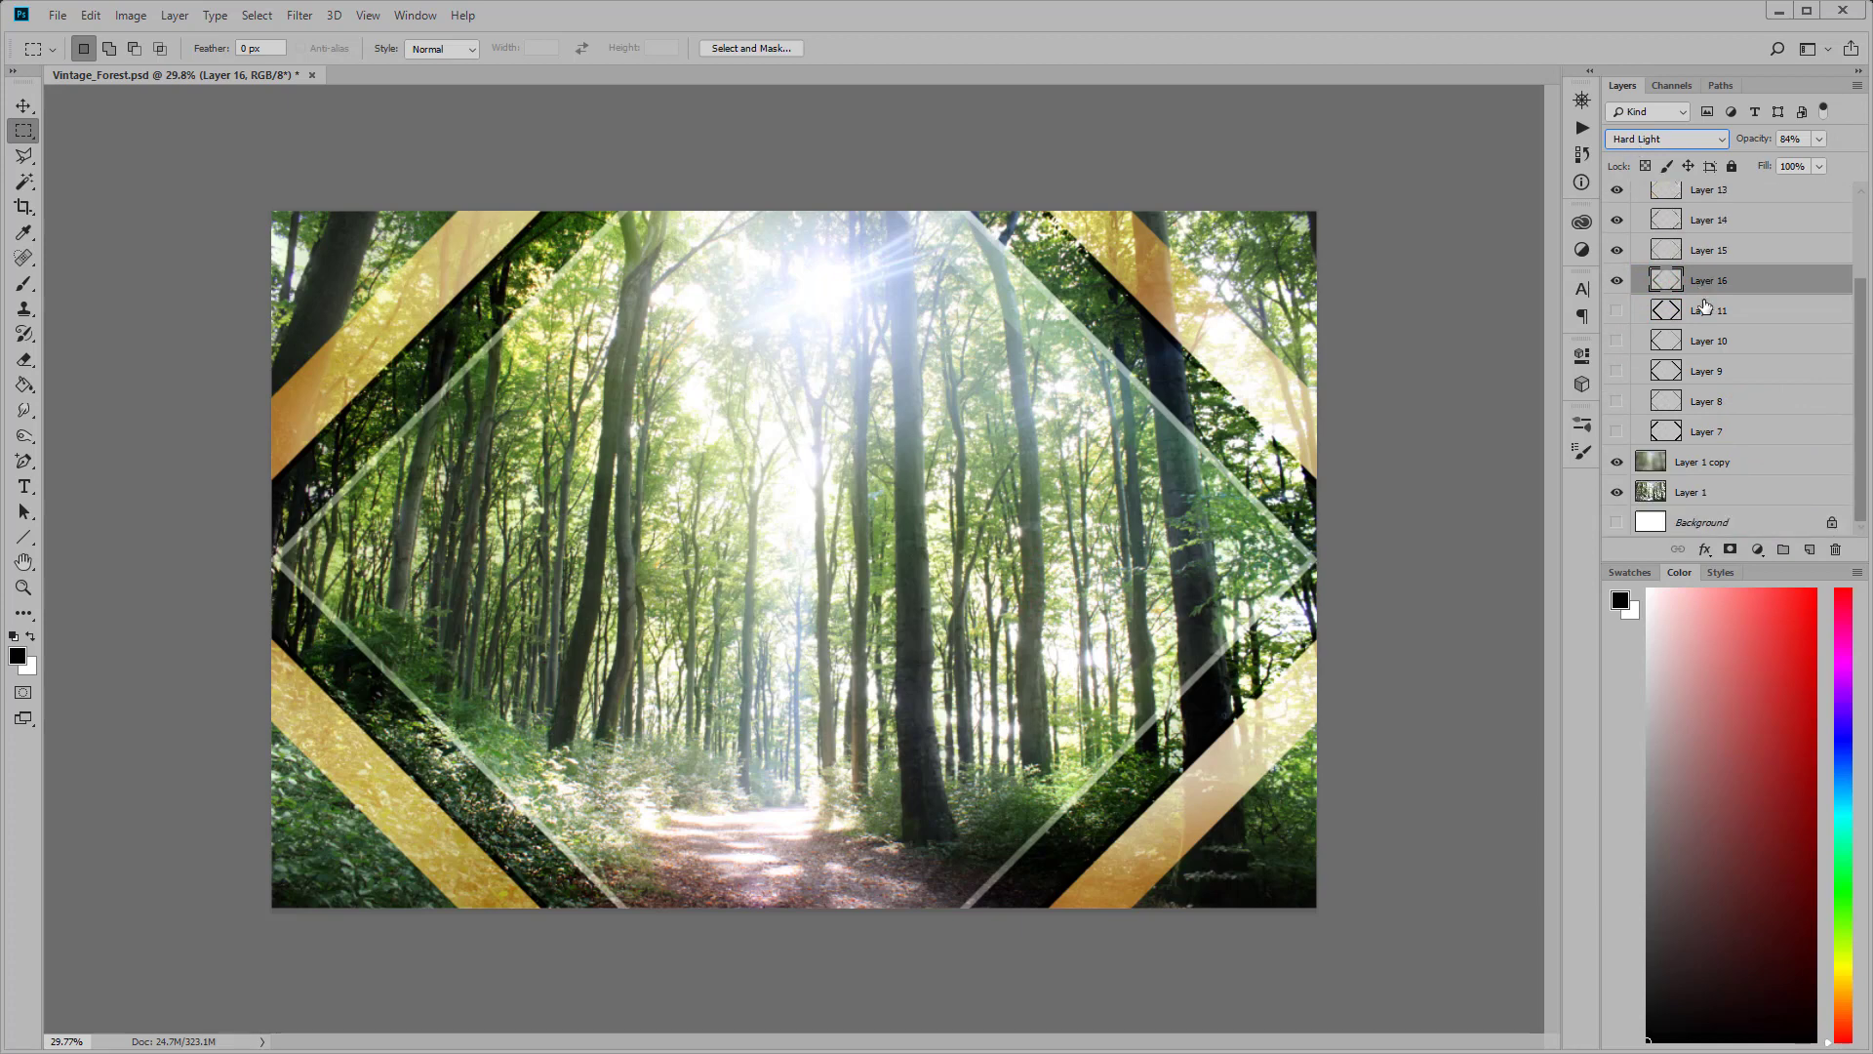
scroll(1737, 346, up, 2)
Step: Show the warm Layer 2 haze and set Layer 16 to Screen blending
click(1617, 224)
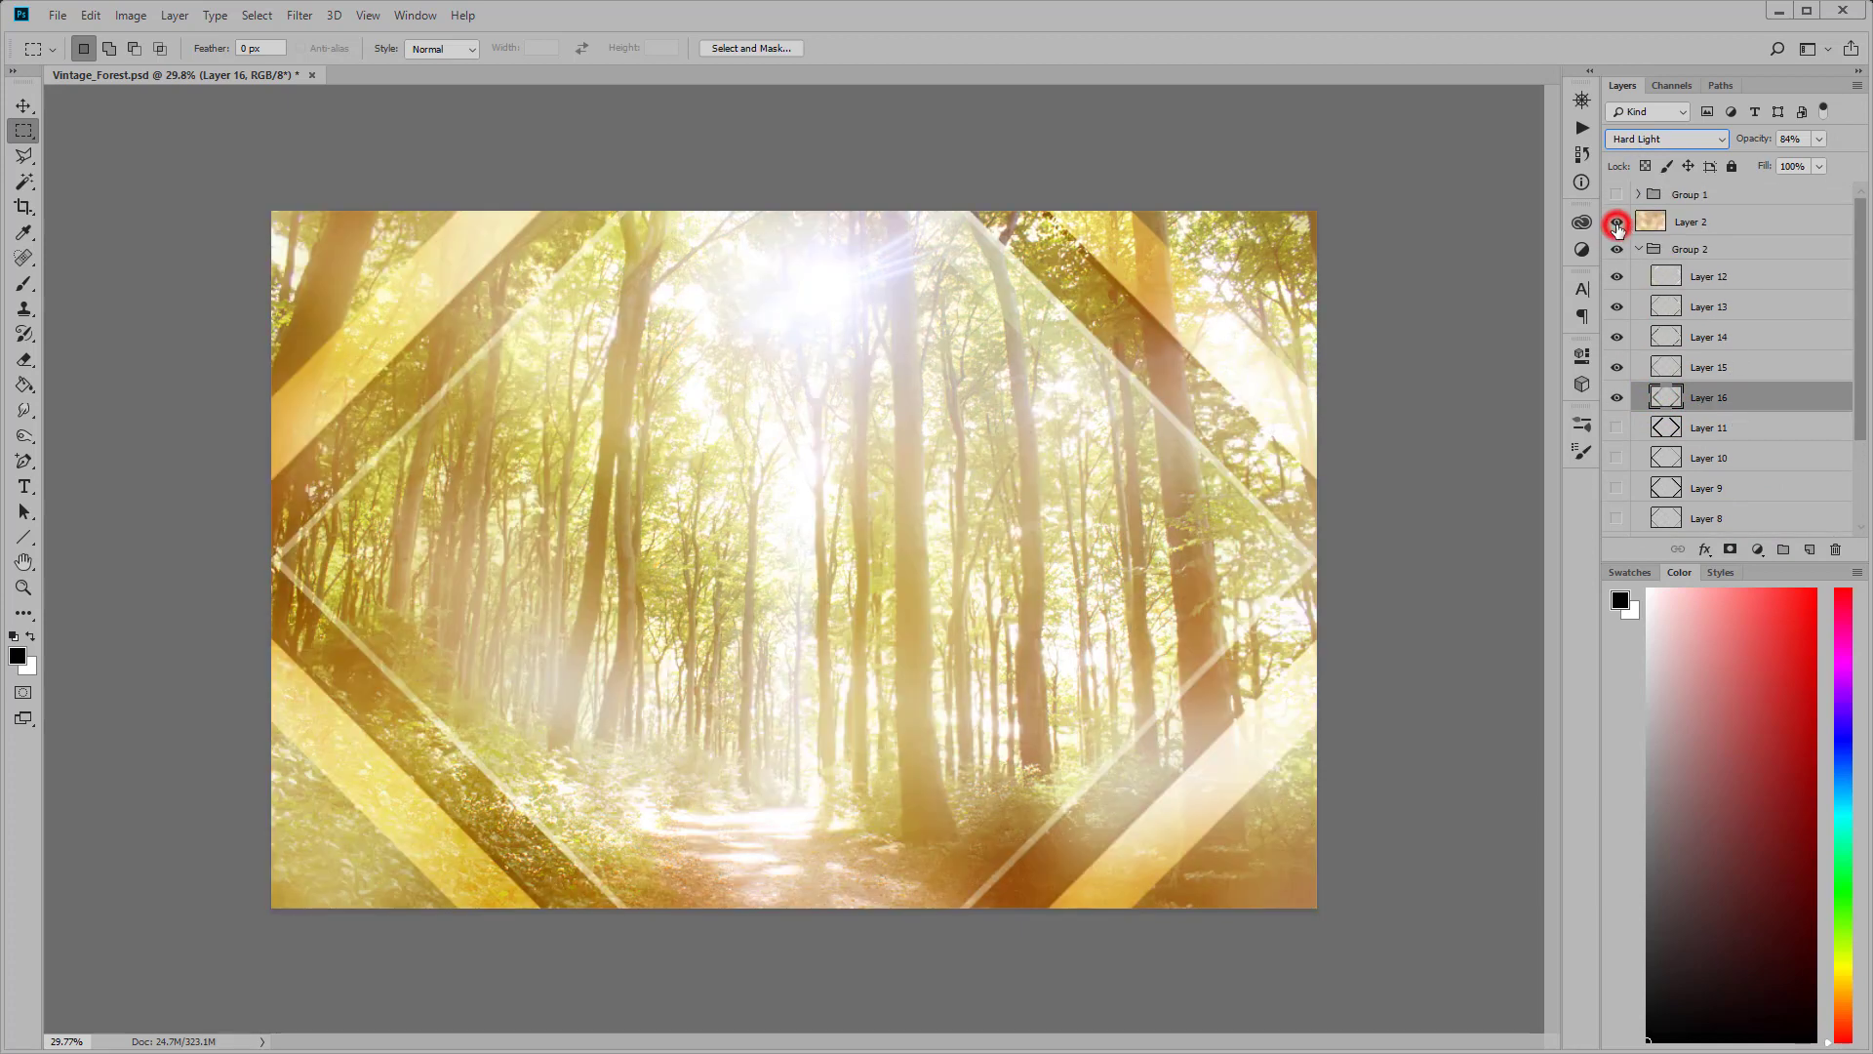
click(1617, 397)
click(1659, 139)
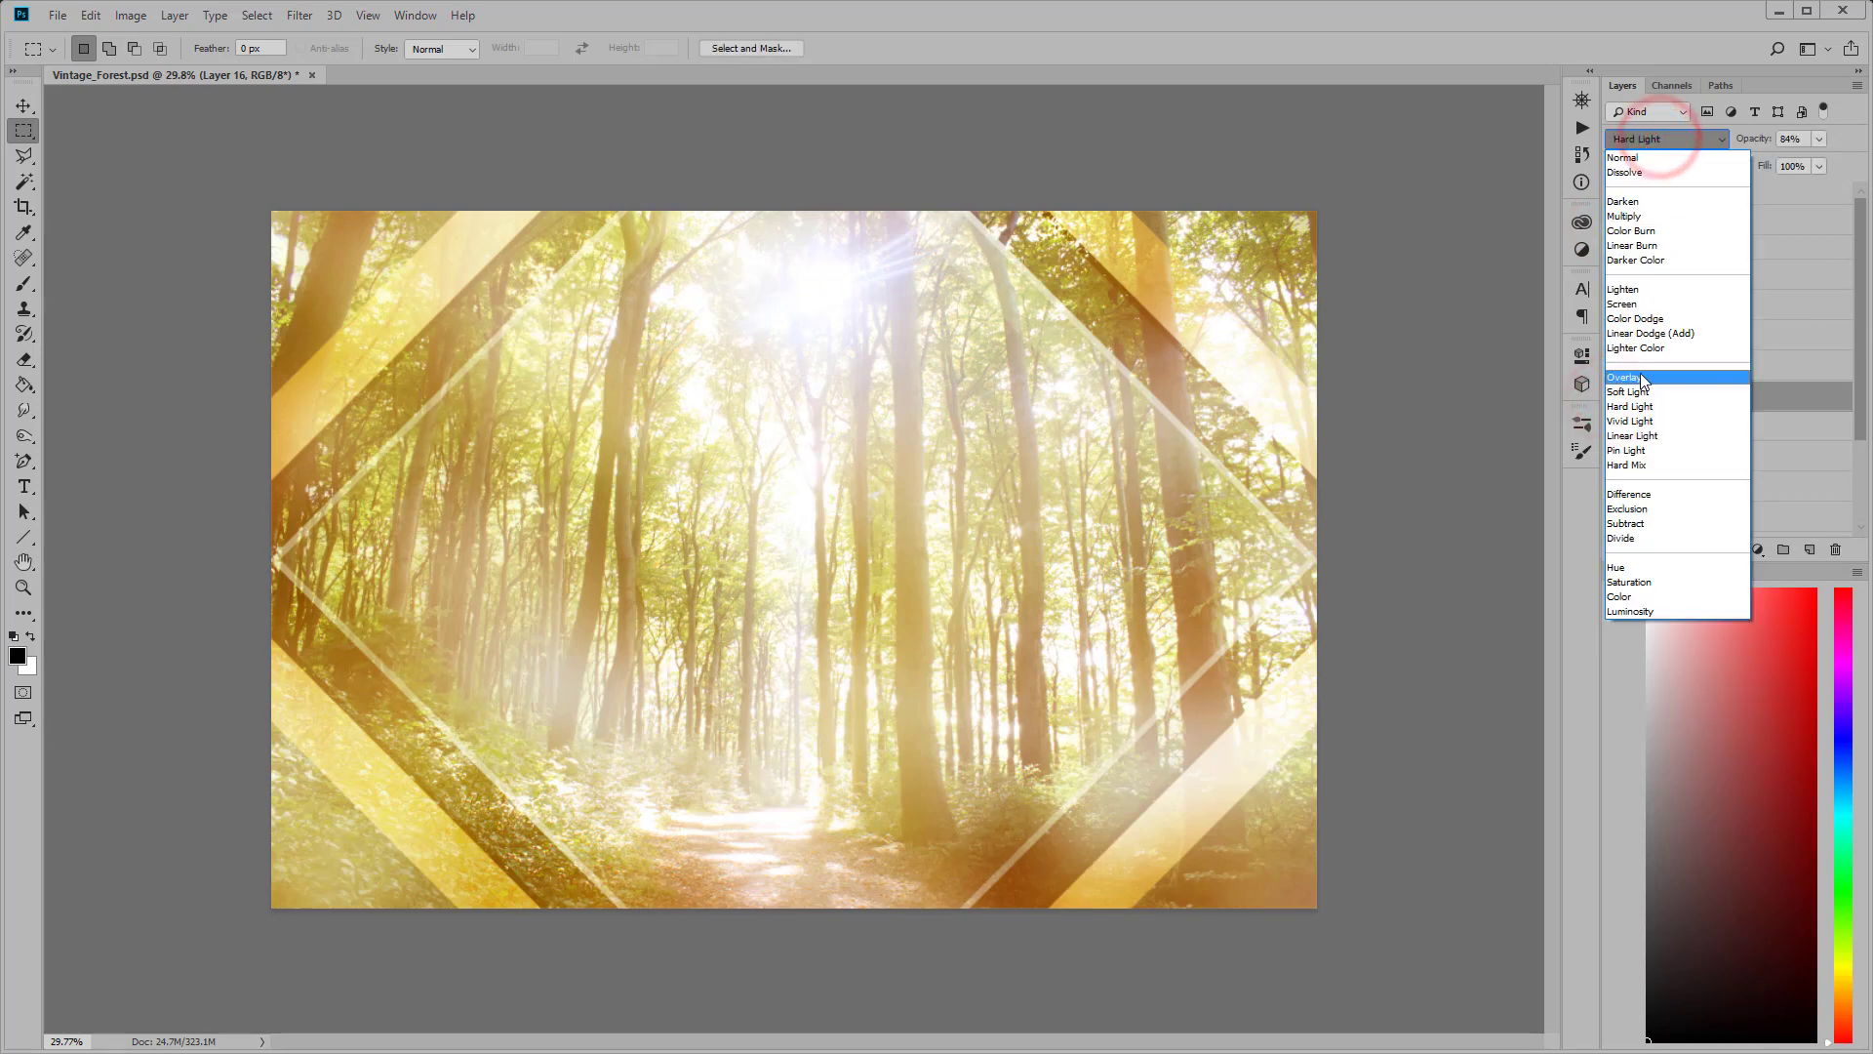
click(1628, 377)
click(1632, 139)
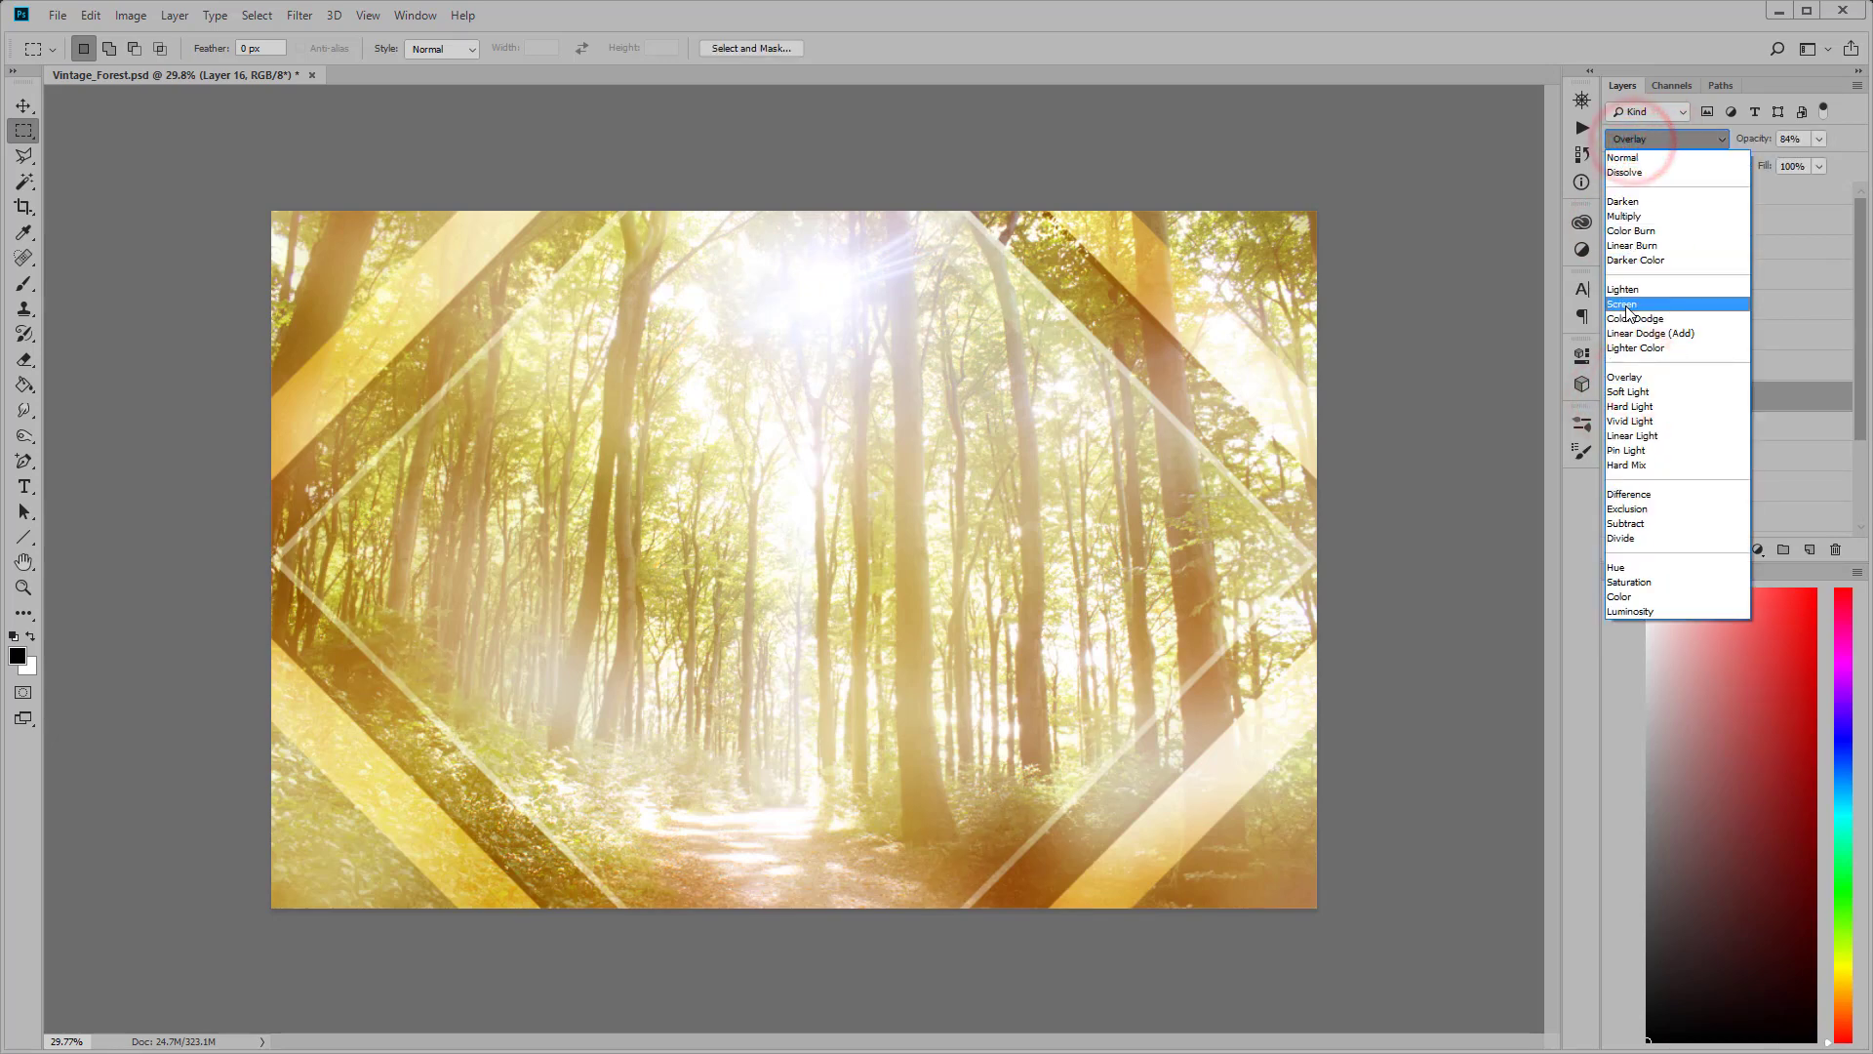
click(1624, 303)
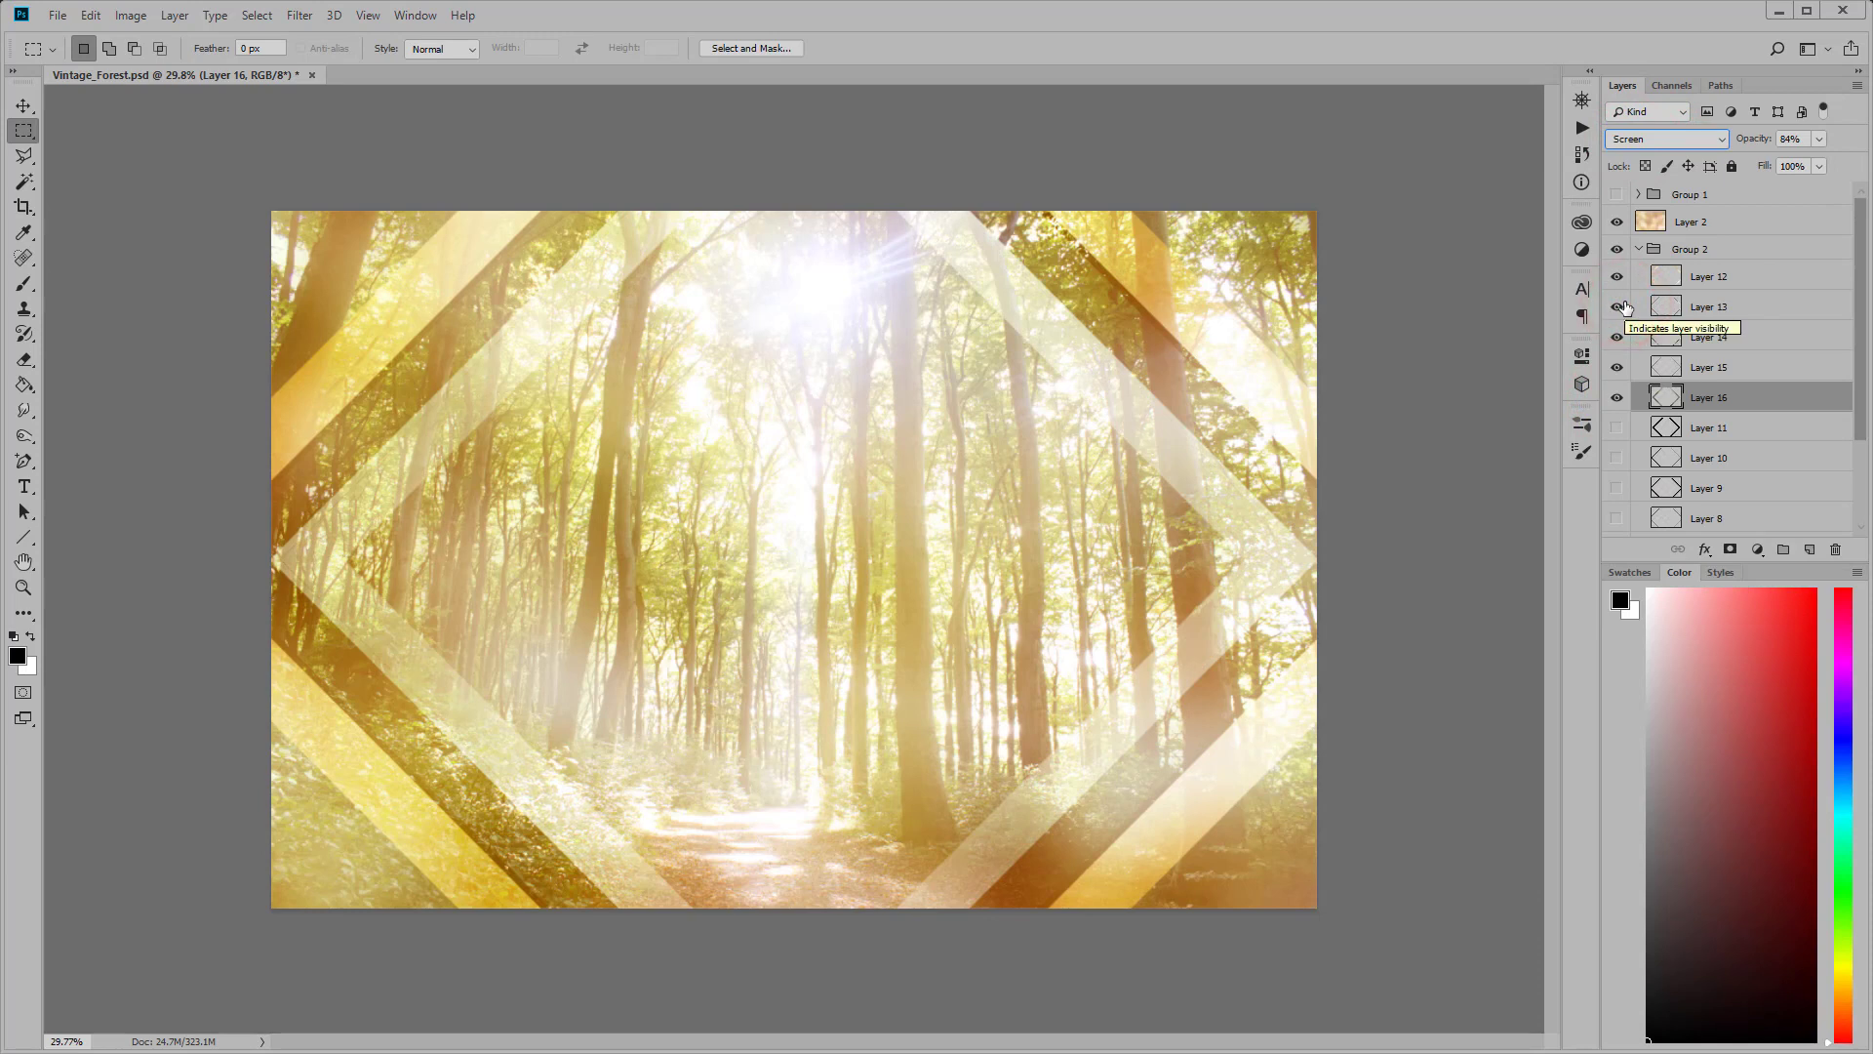
Step: Brighten Layer 15's midtones to 1.95 with Levels, then collapse Group 2
click(1707, 367)
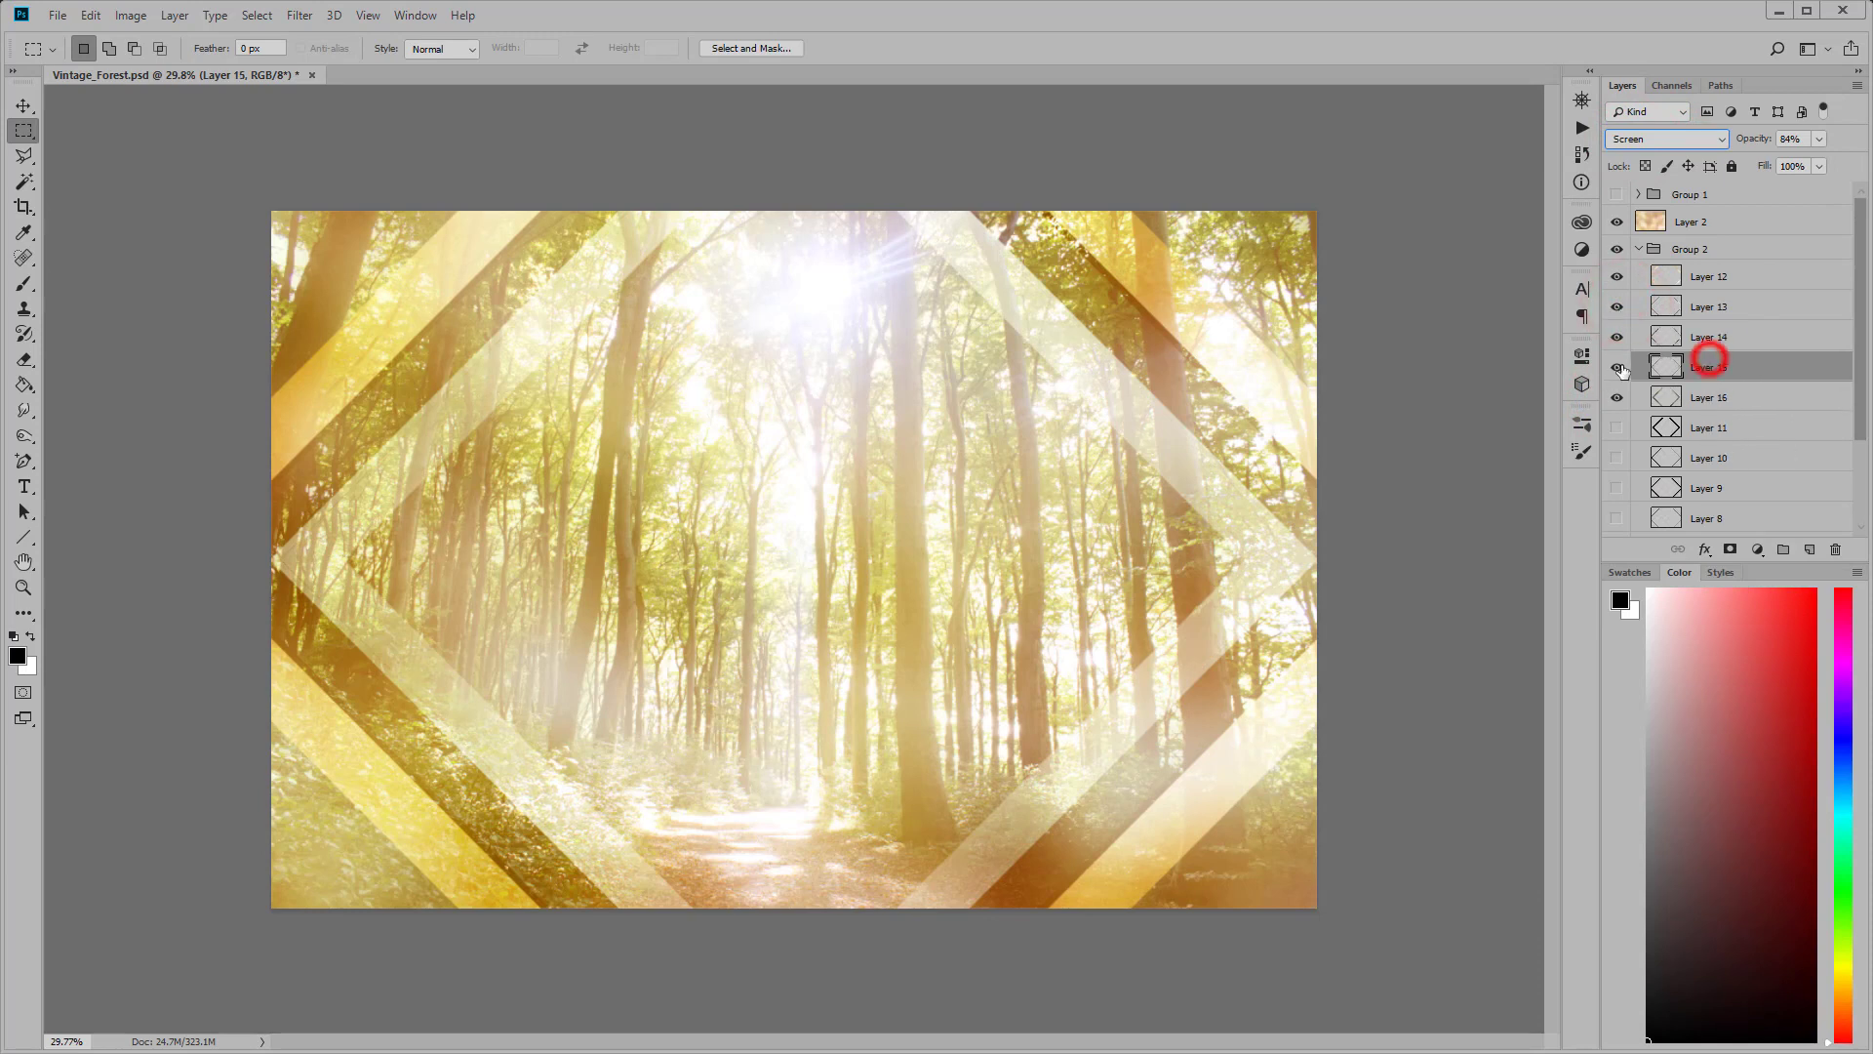
click(1617, 367)
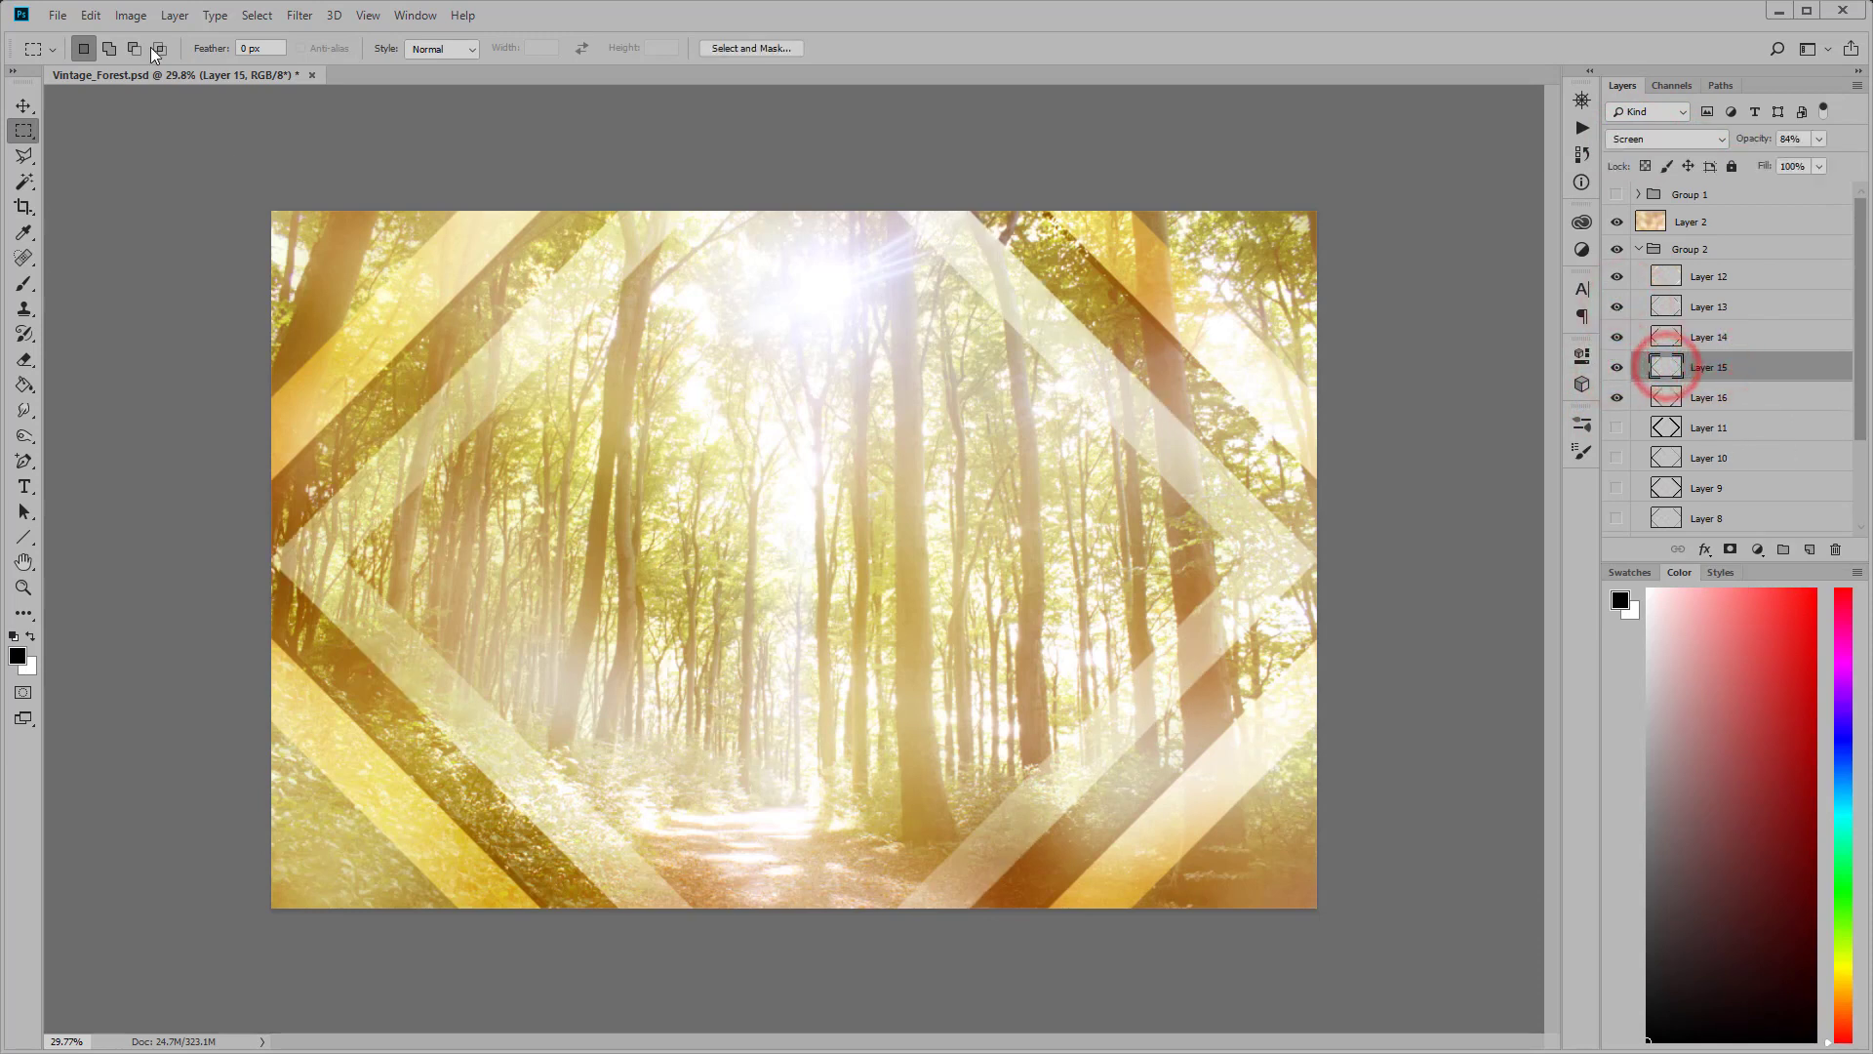
click(131, 14)
mouse_move(161, 66)
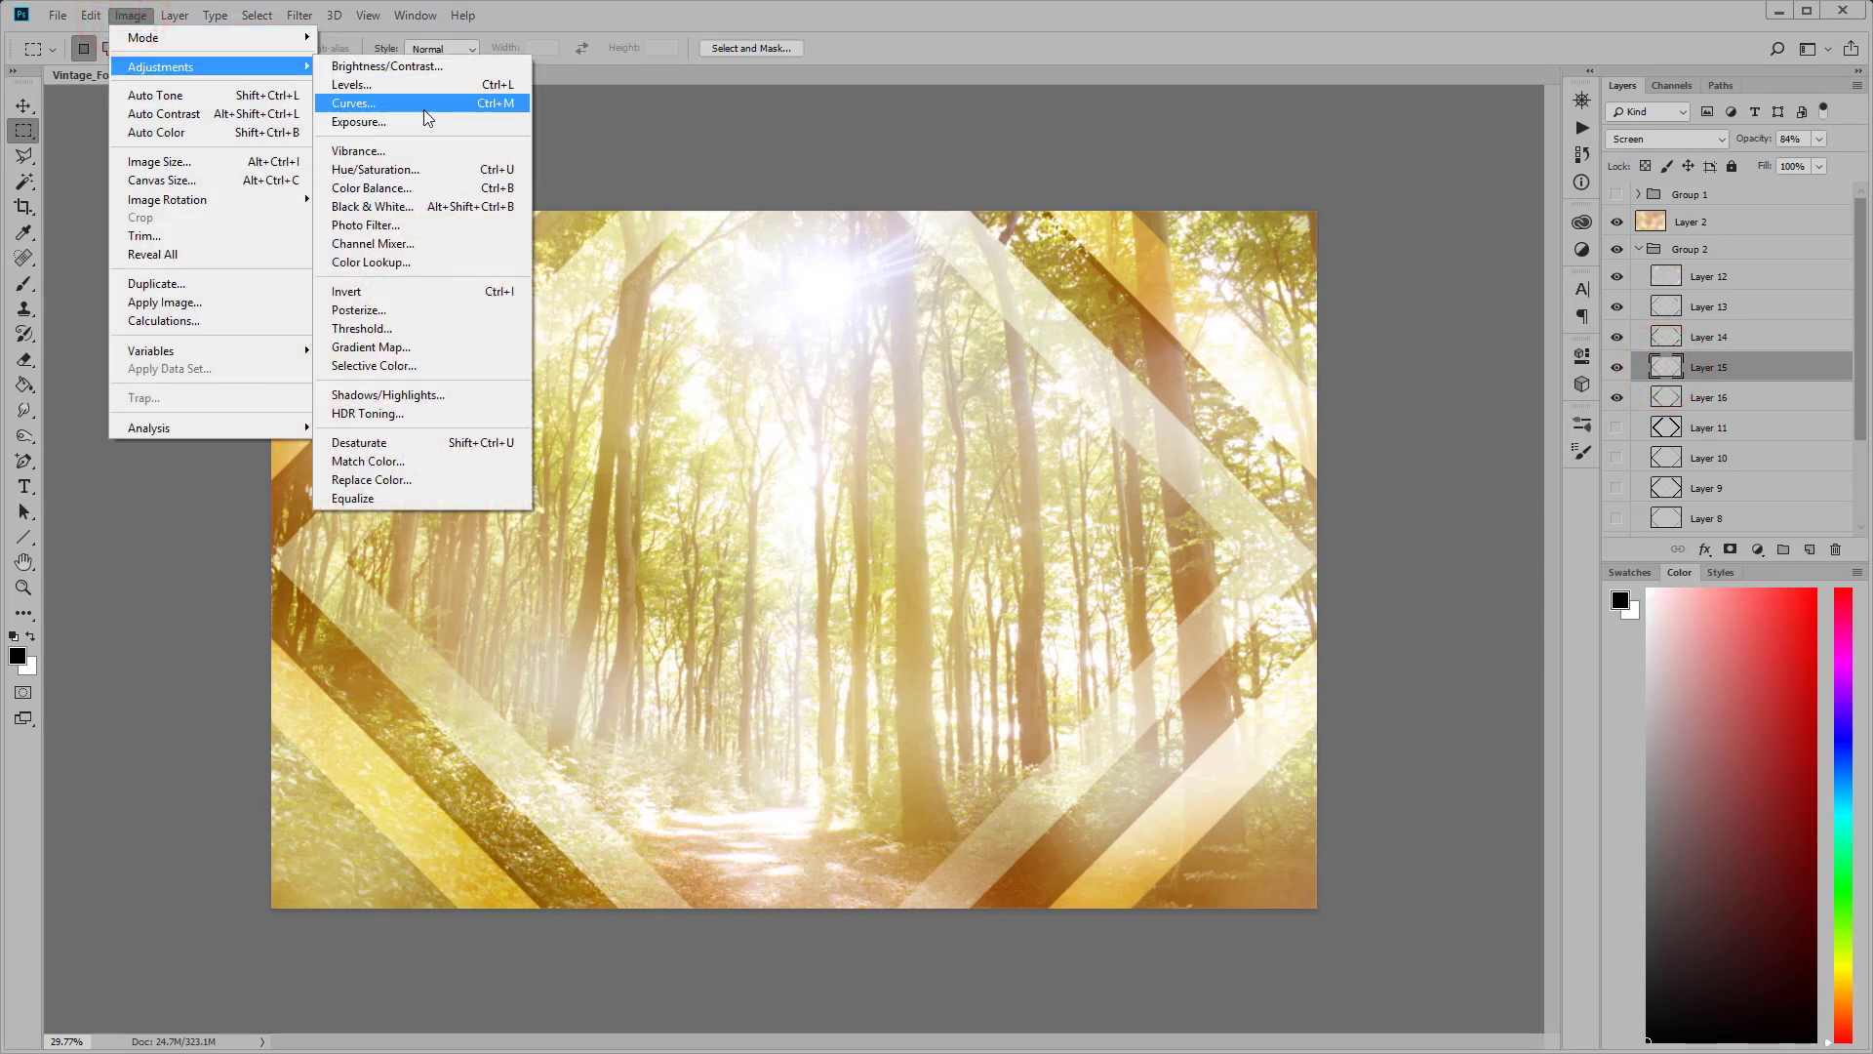
click(423, 85)
drag(1507, 553, 1448, 556)
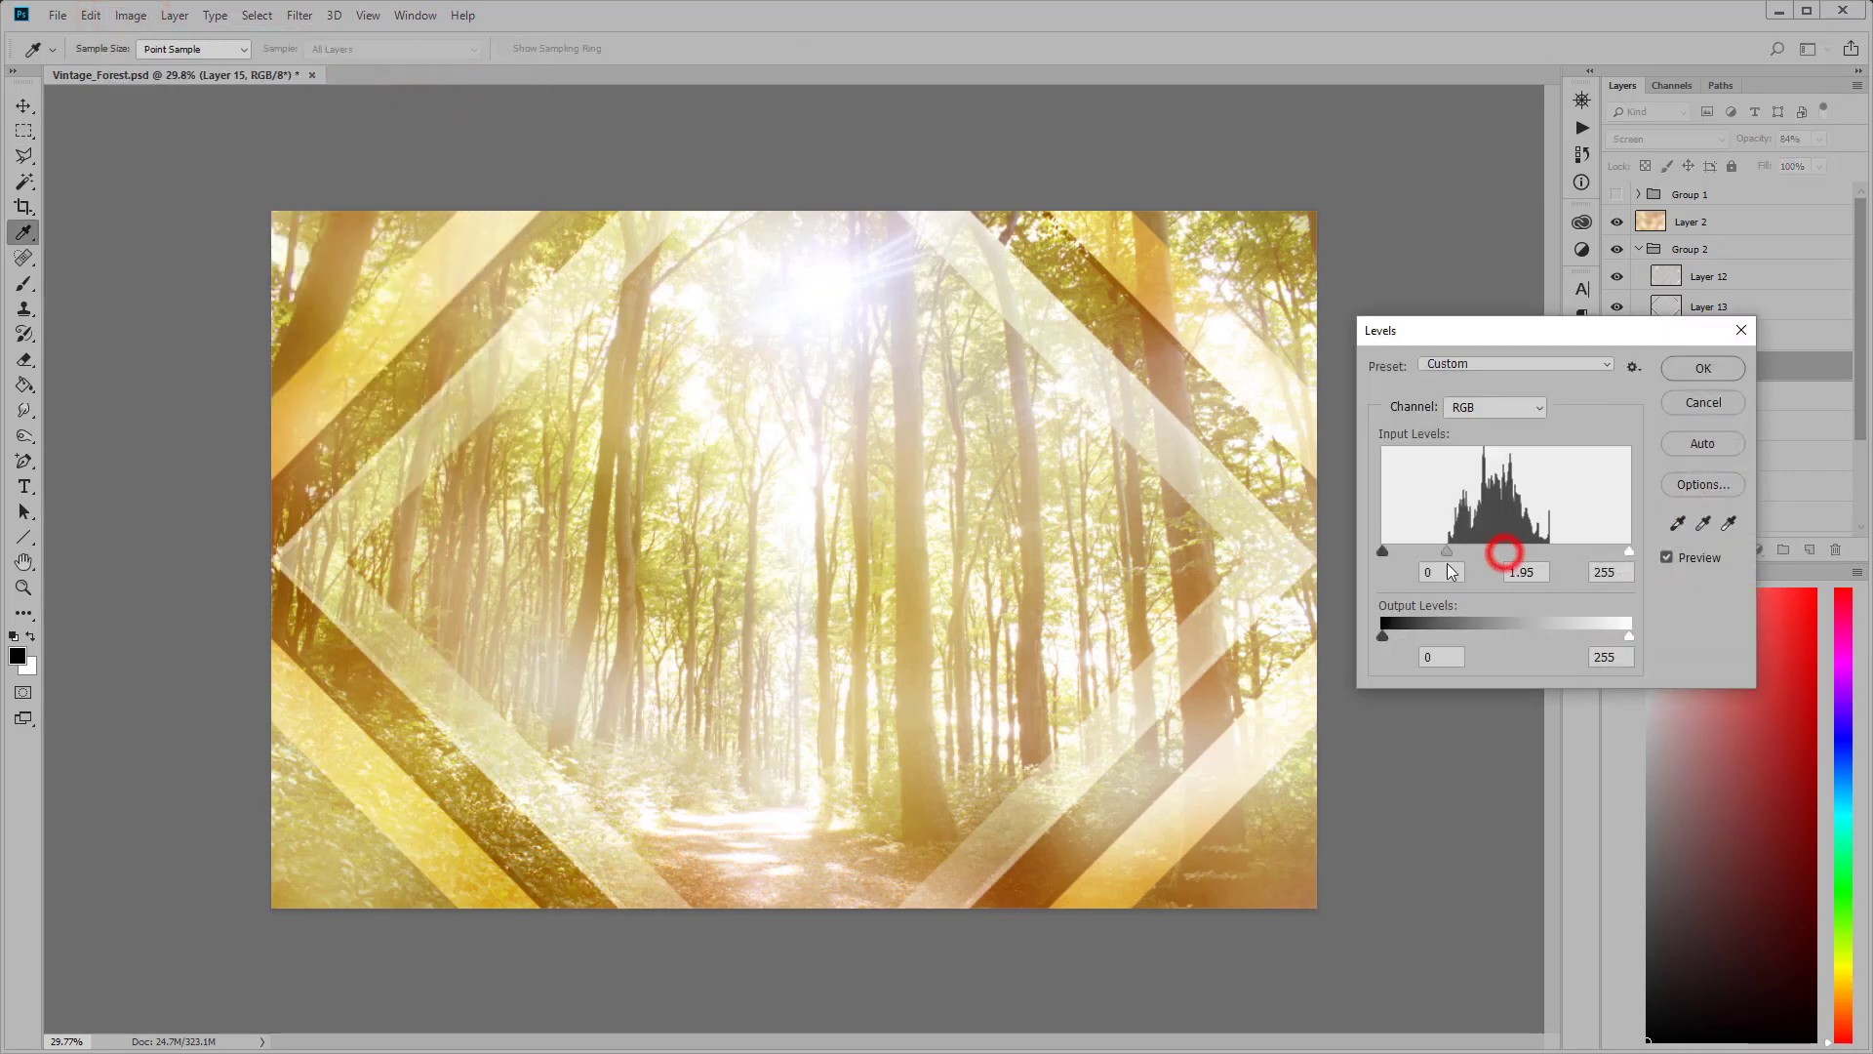
click(1695, 365)
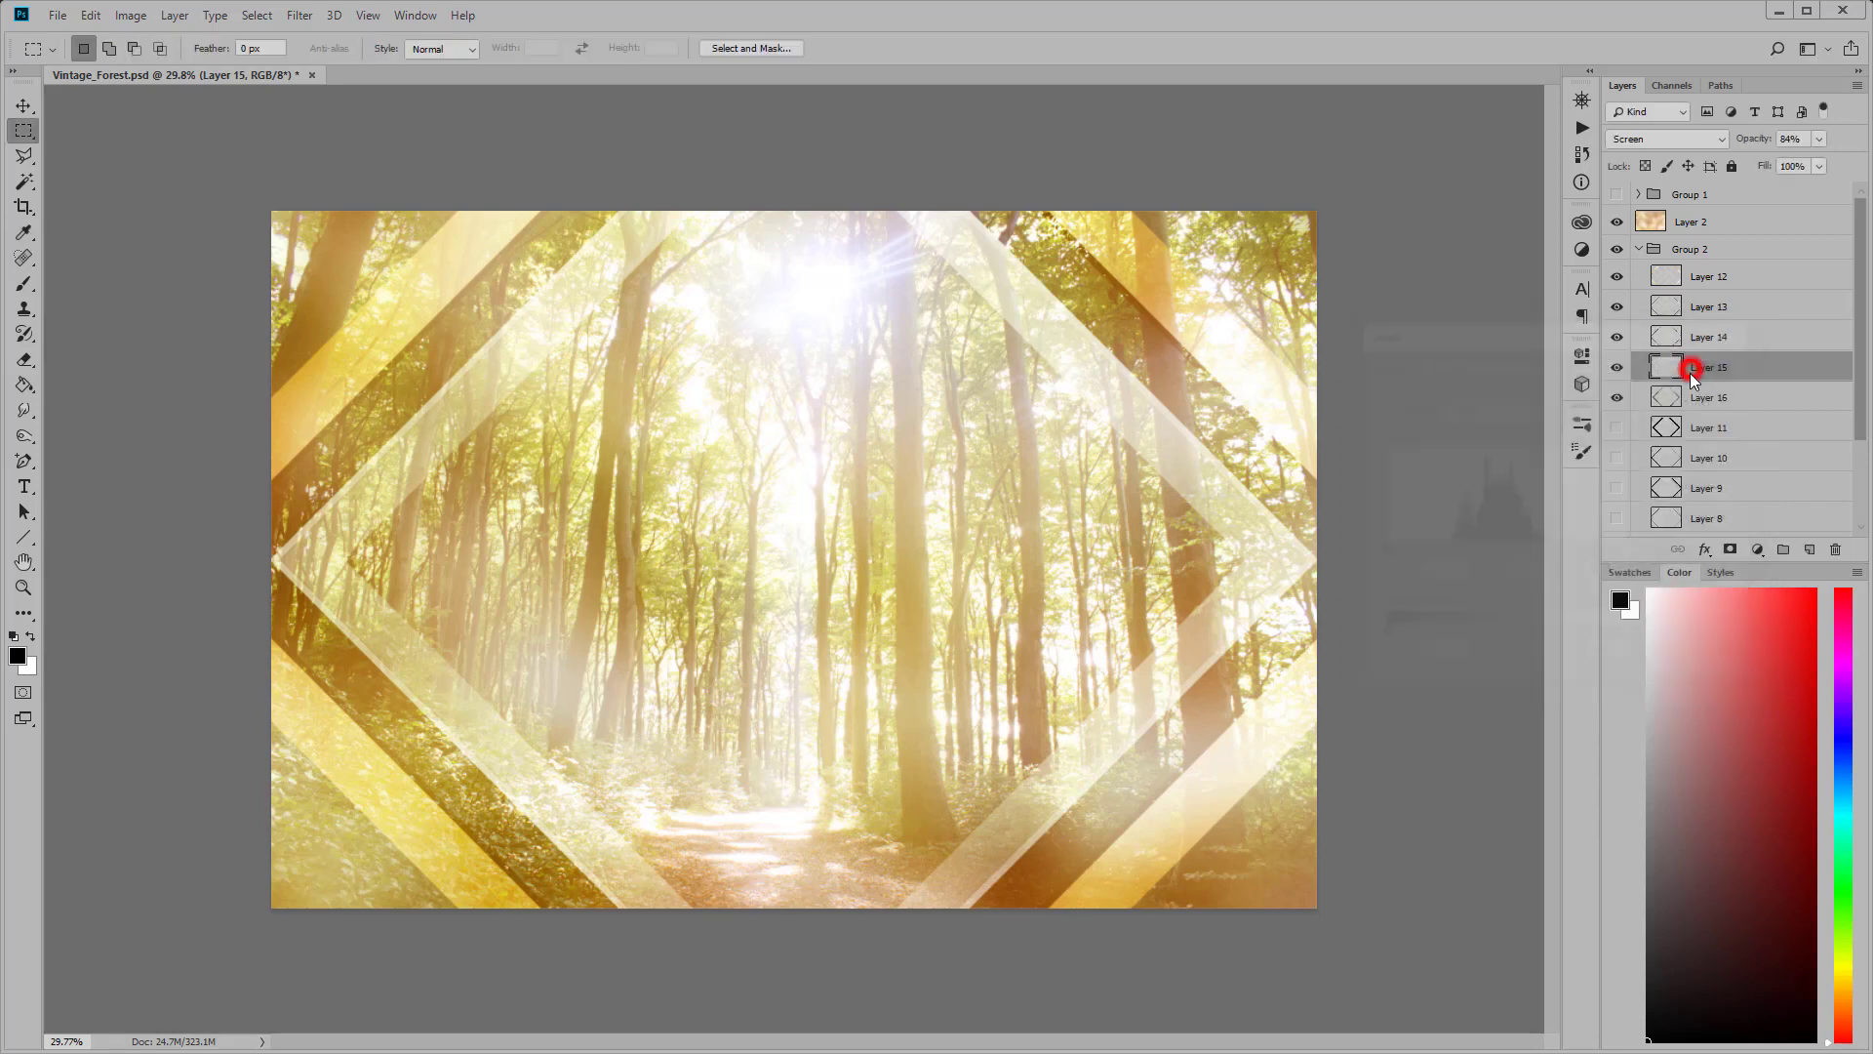
scroll(1753, 328, down, 3)
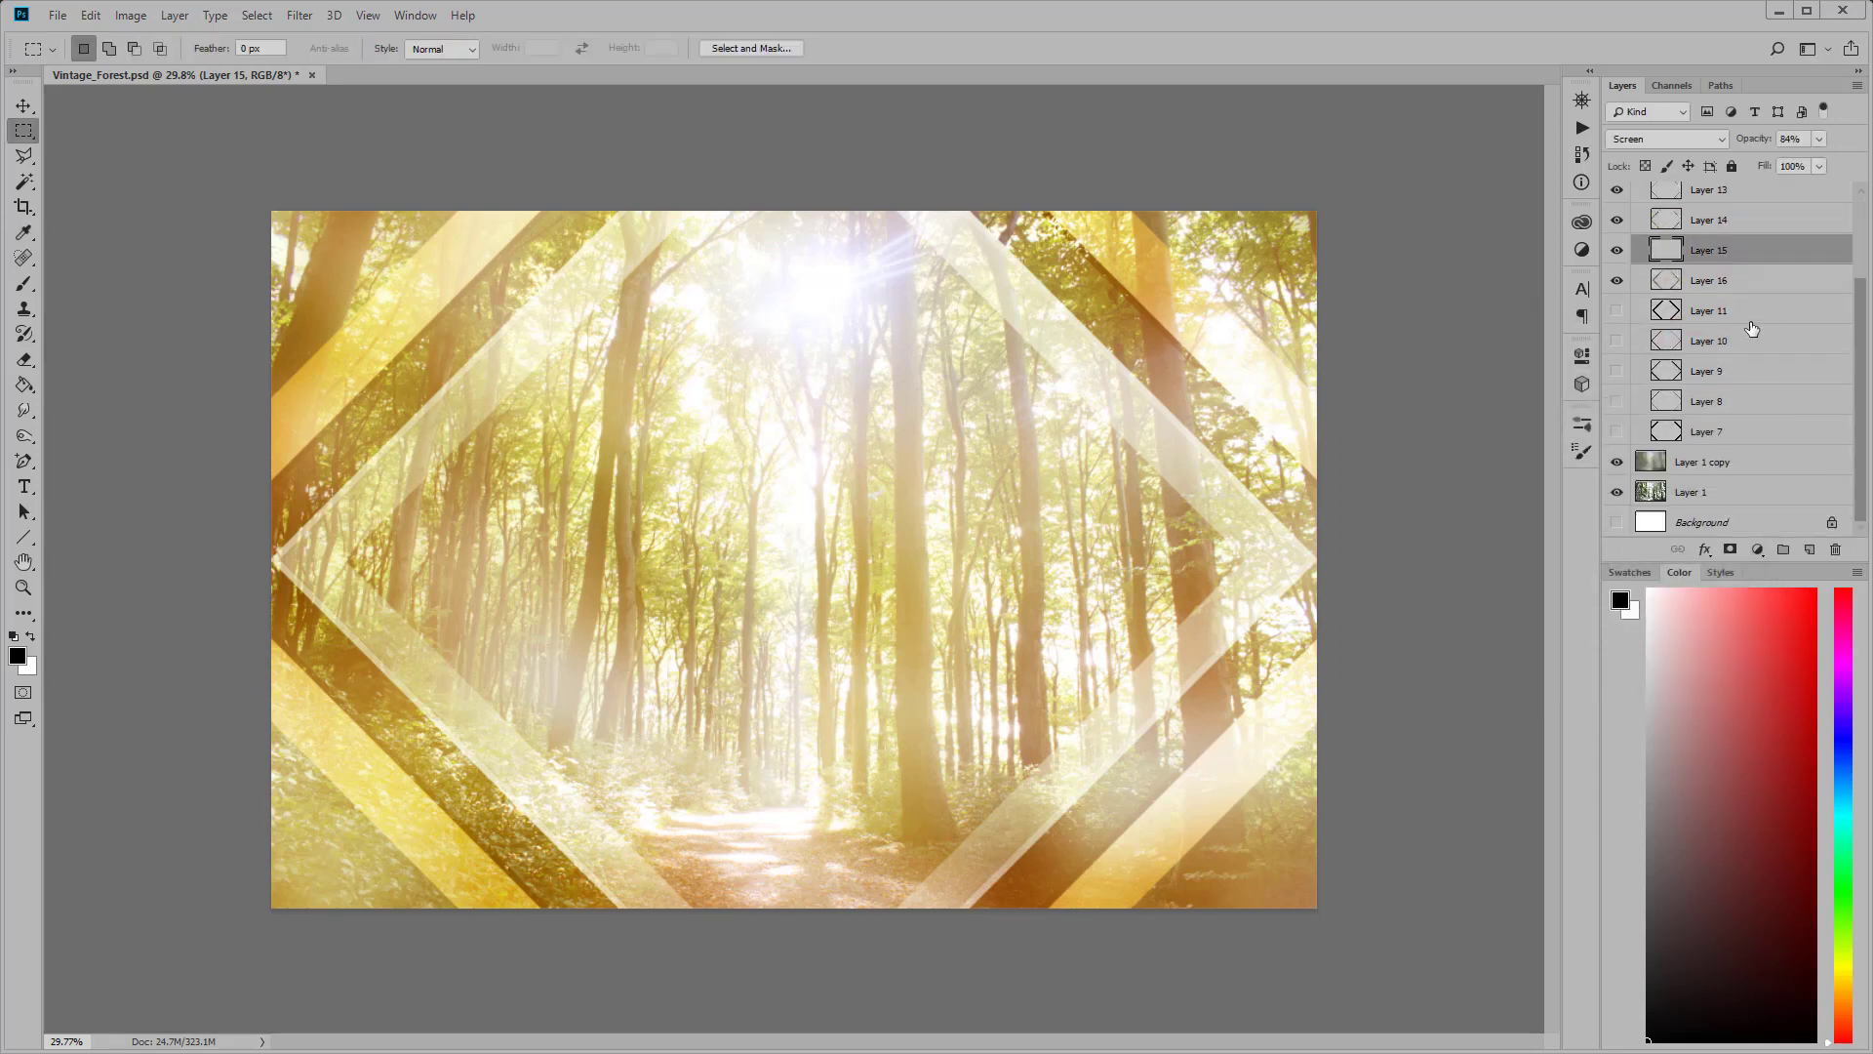
scroll(1750, 333, up, 3)
click(1616, 276)
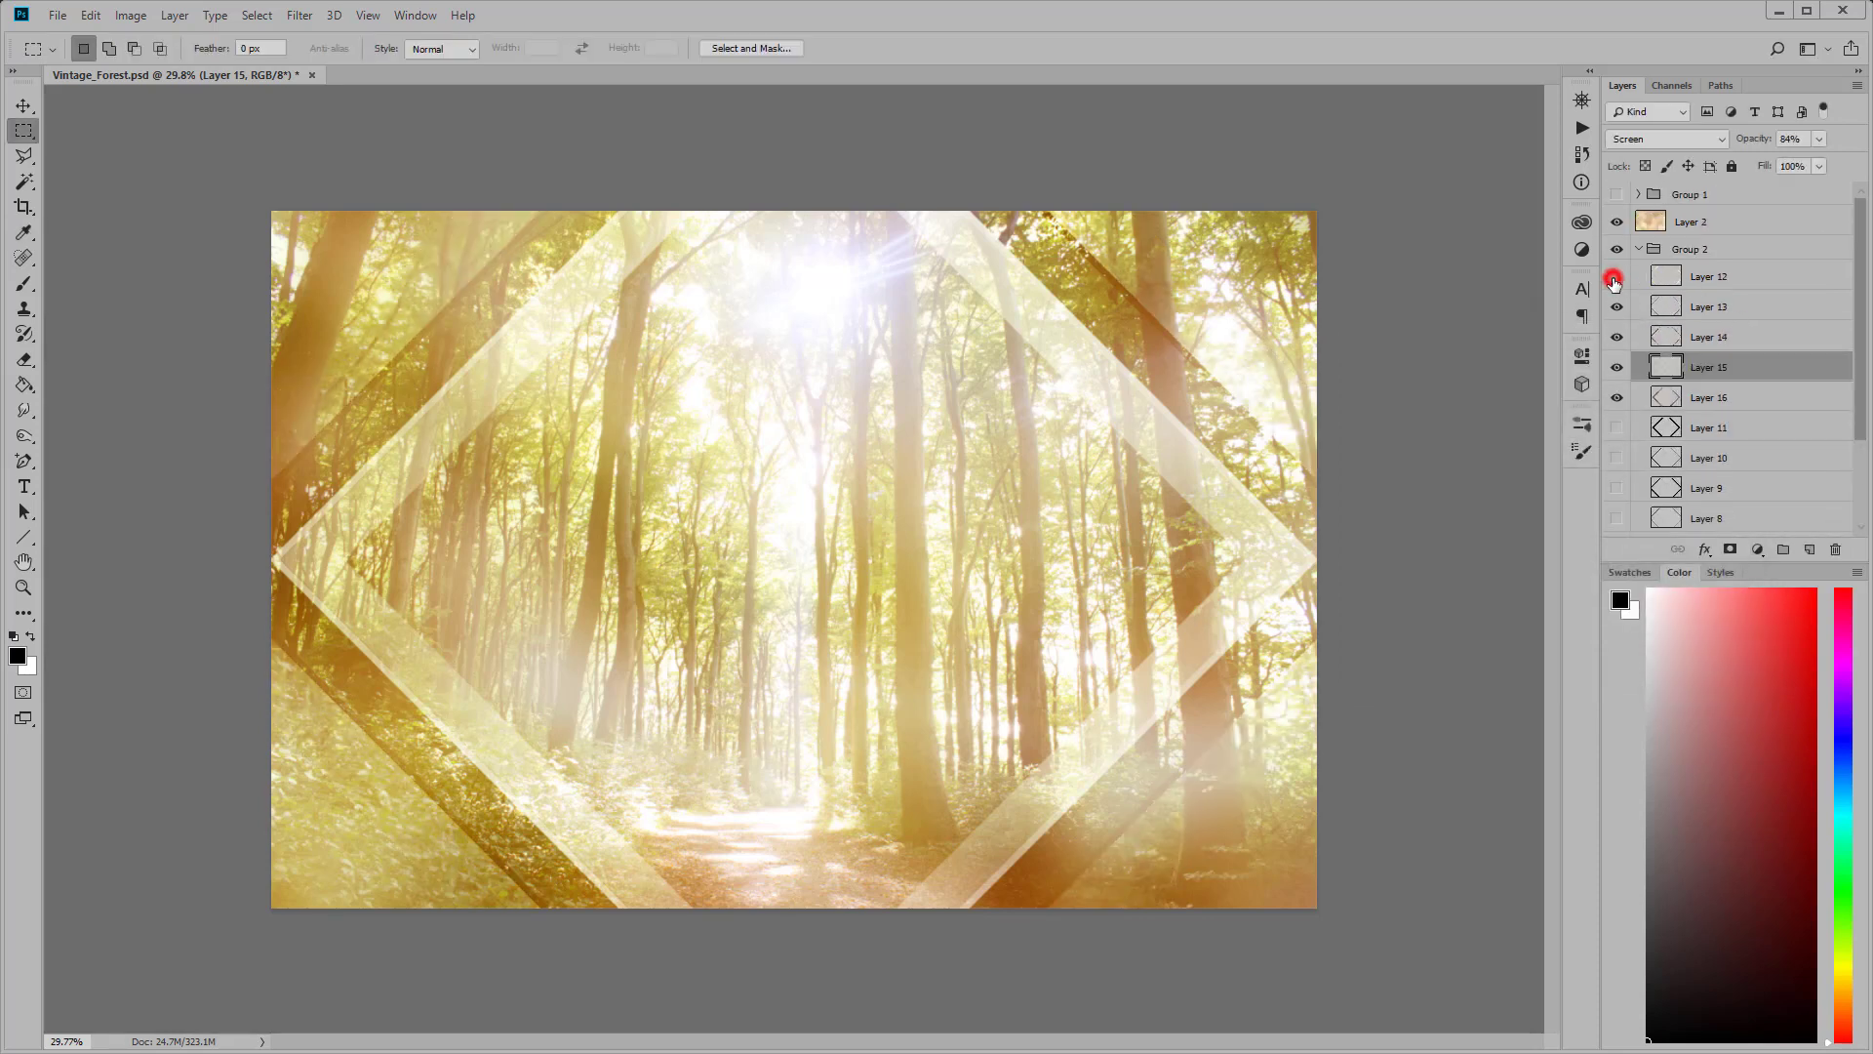
click(1639, 249)
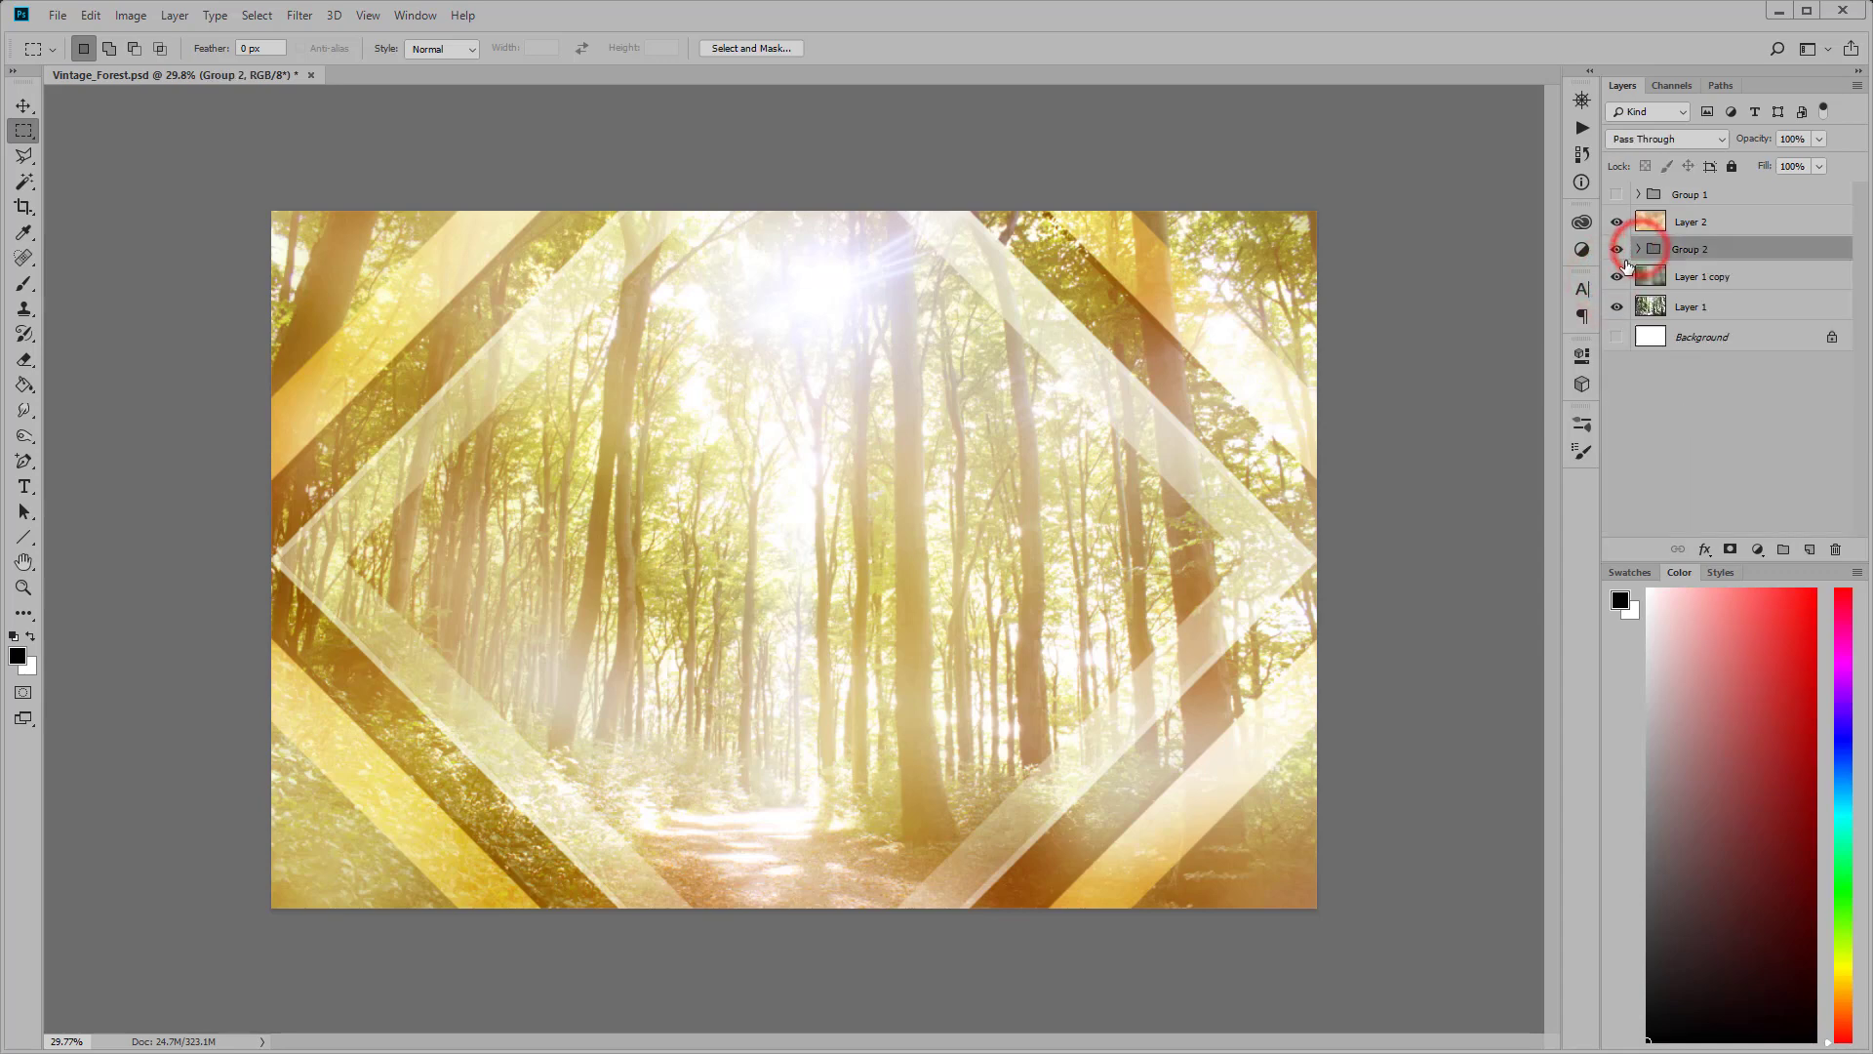
Step: Add a new Layer 17 above Layer 2 and select a small square on the peach band
drag(1617, 248, 1617, 306)
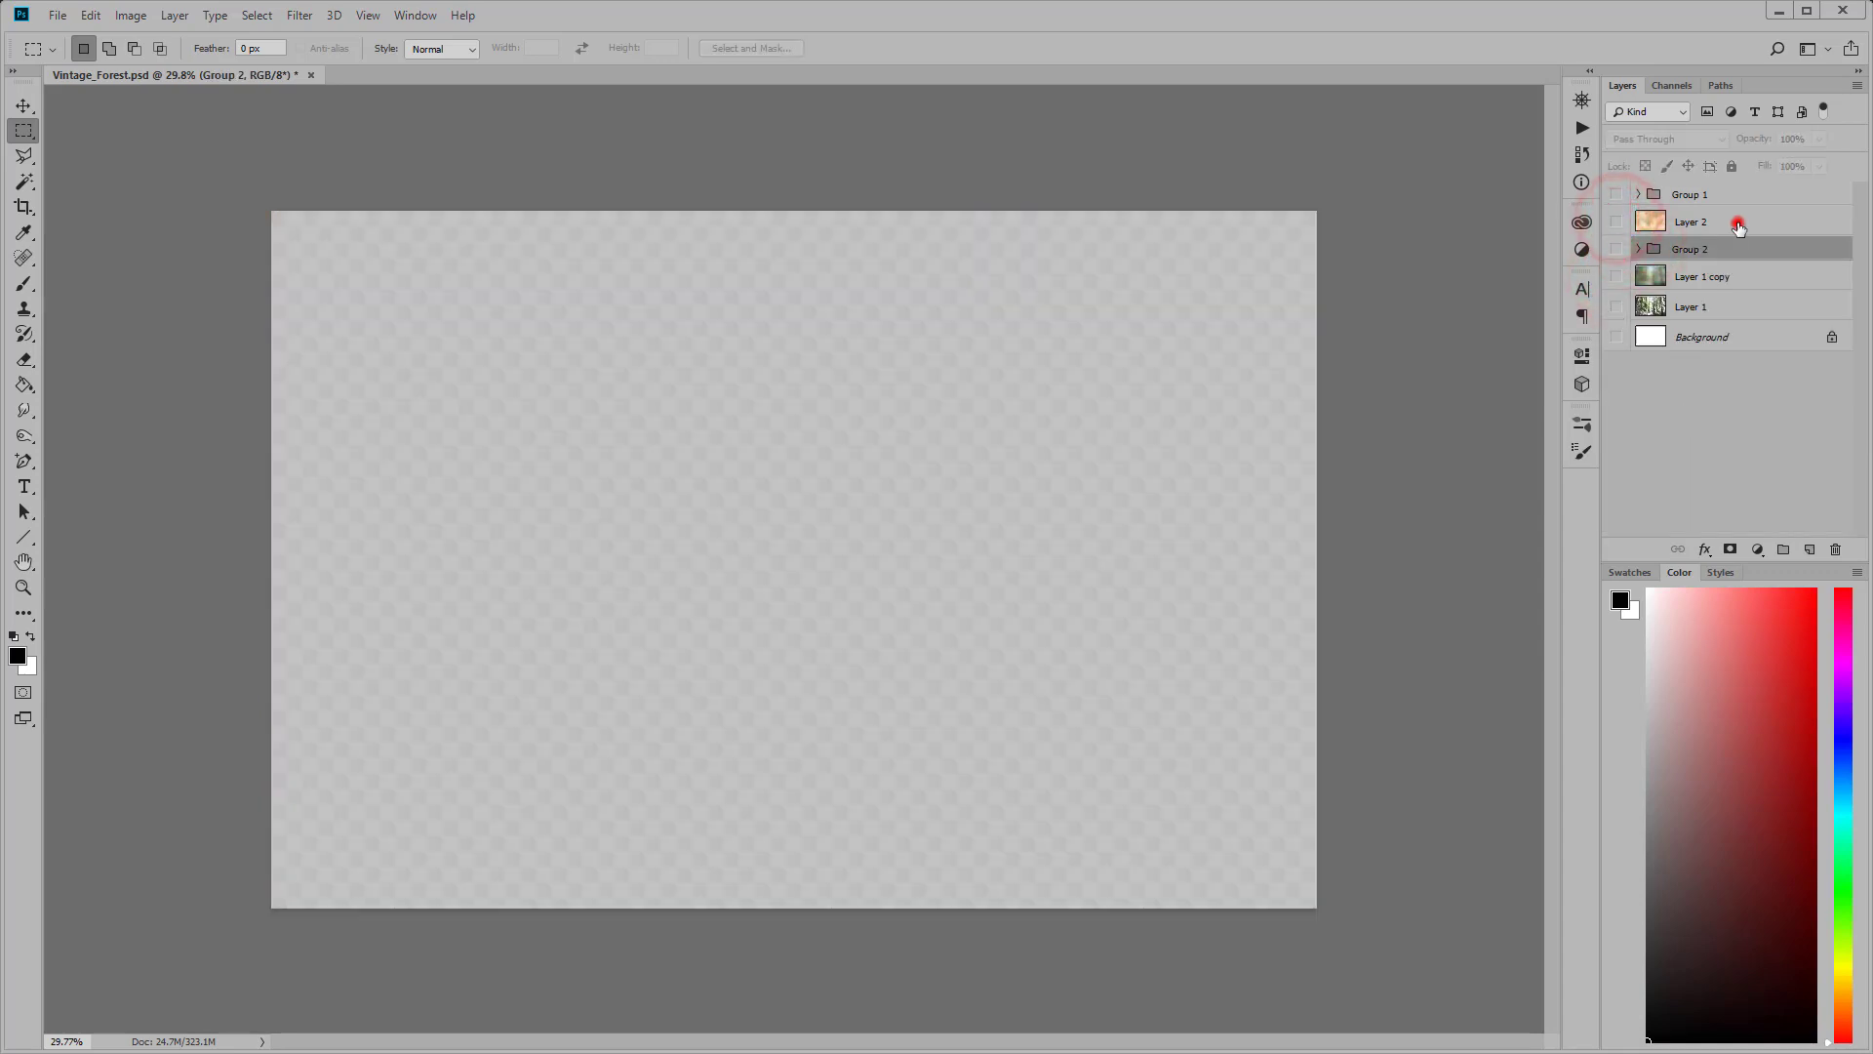
click(1734, 222)
click(1809, 551)
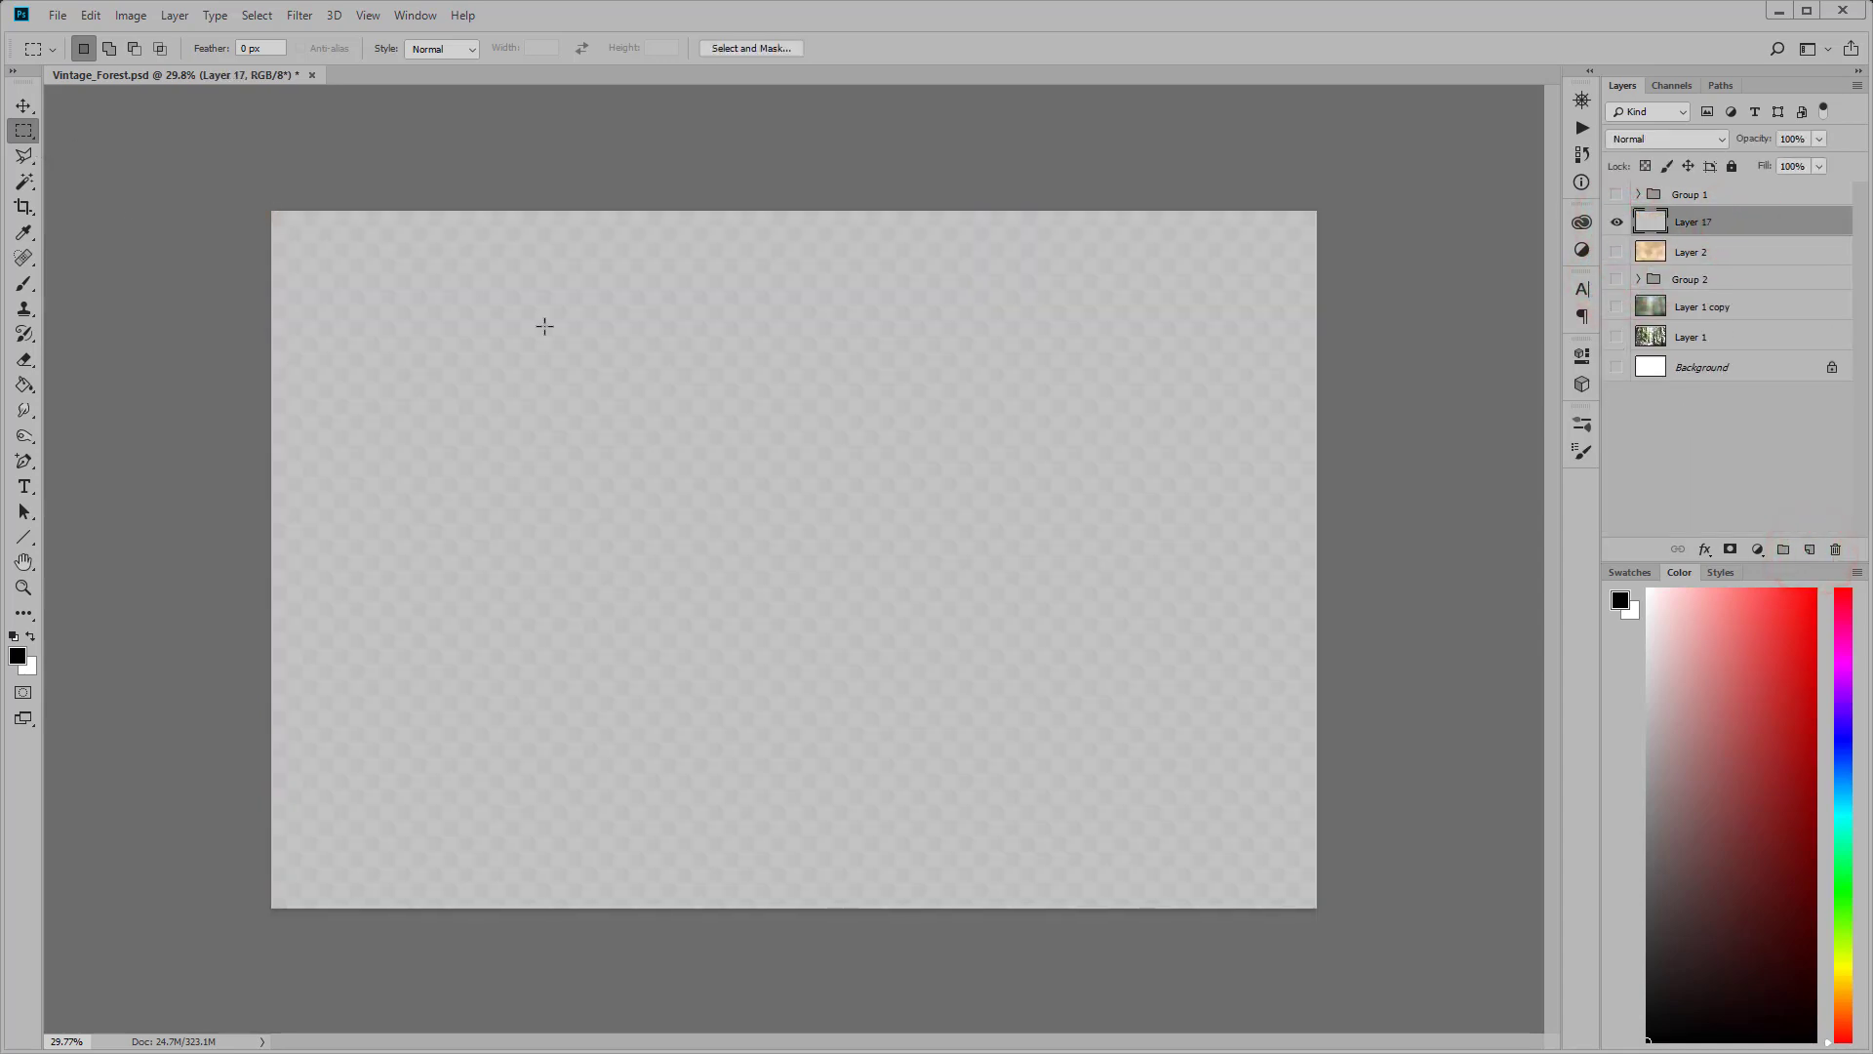
click(1615, 280)
drag(1164, 288, 1305, 368)
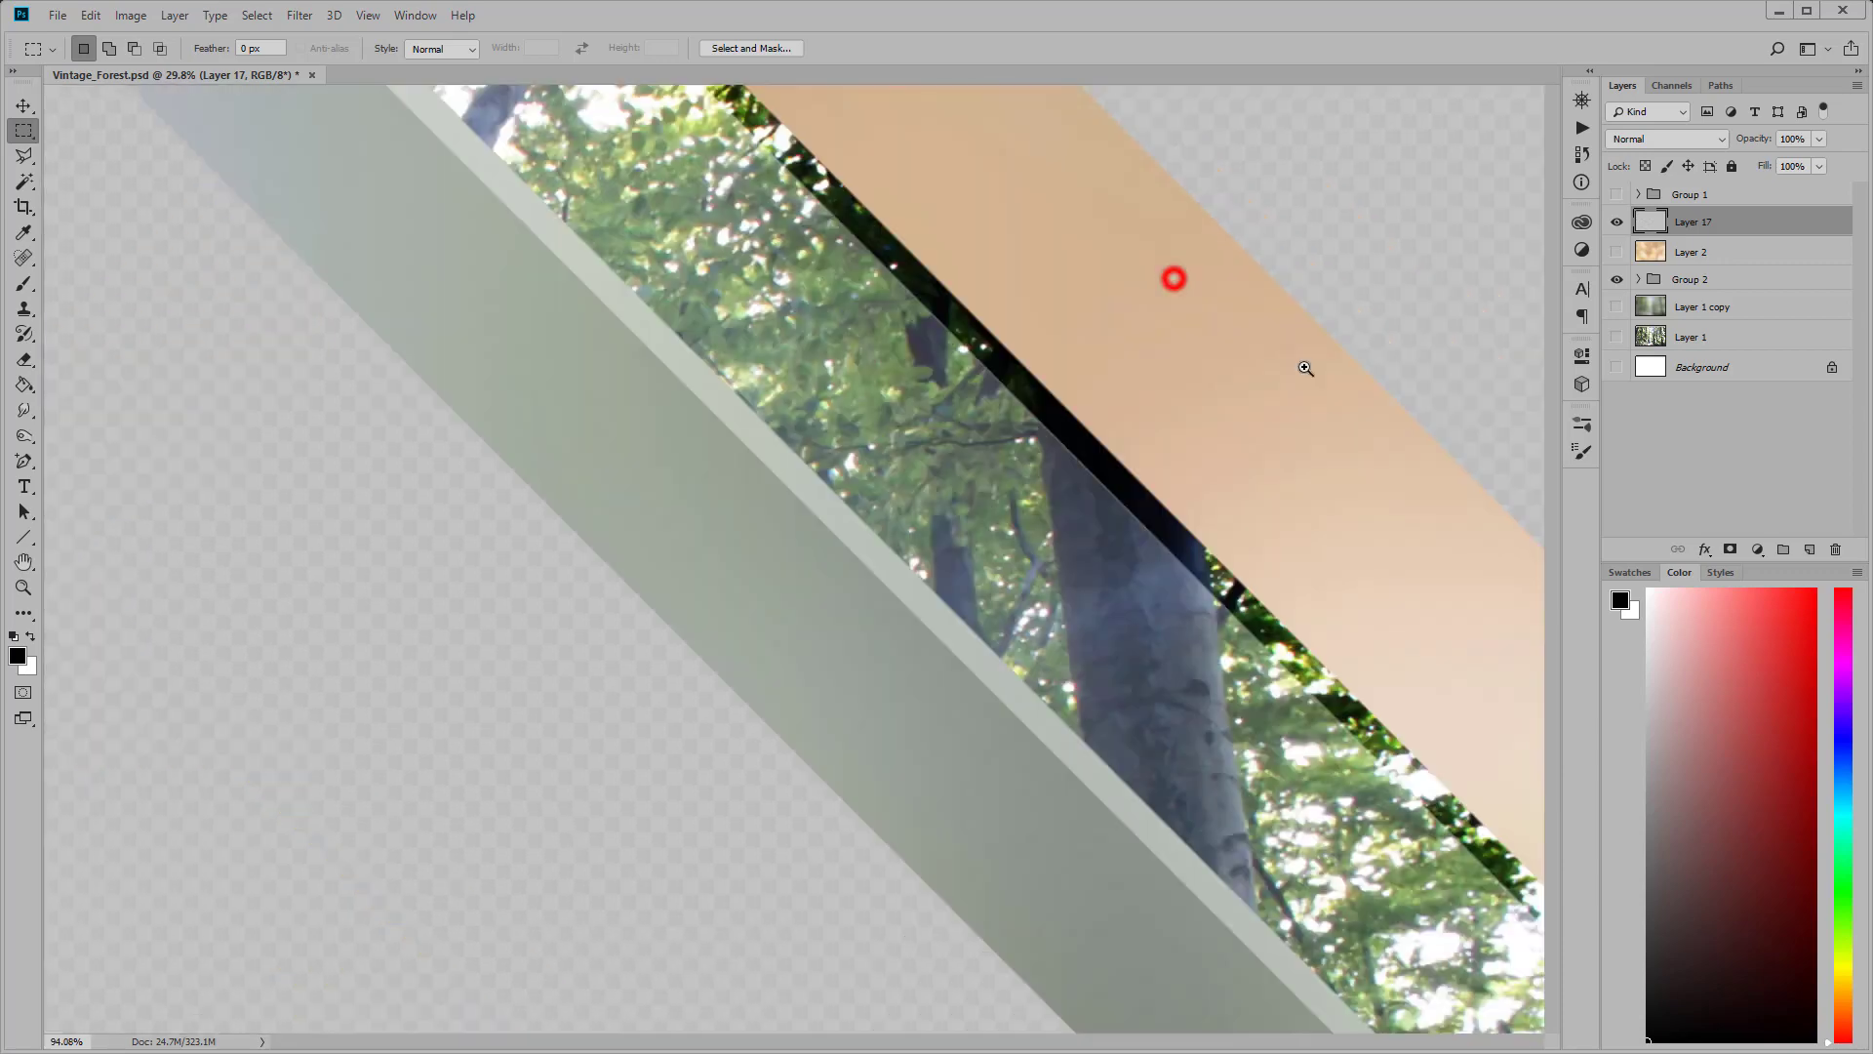
drag(1179, 378, 1058, 481)
mouse_move(1084, 545)
mouse_down()
mouse_move(903, 414)
mouse_move(971, 464)
mouse_up()
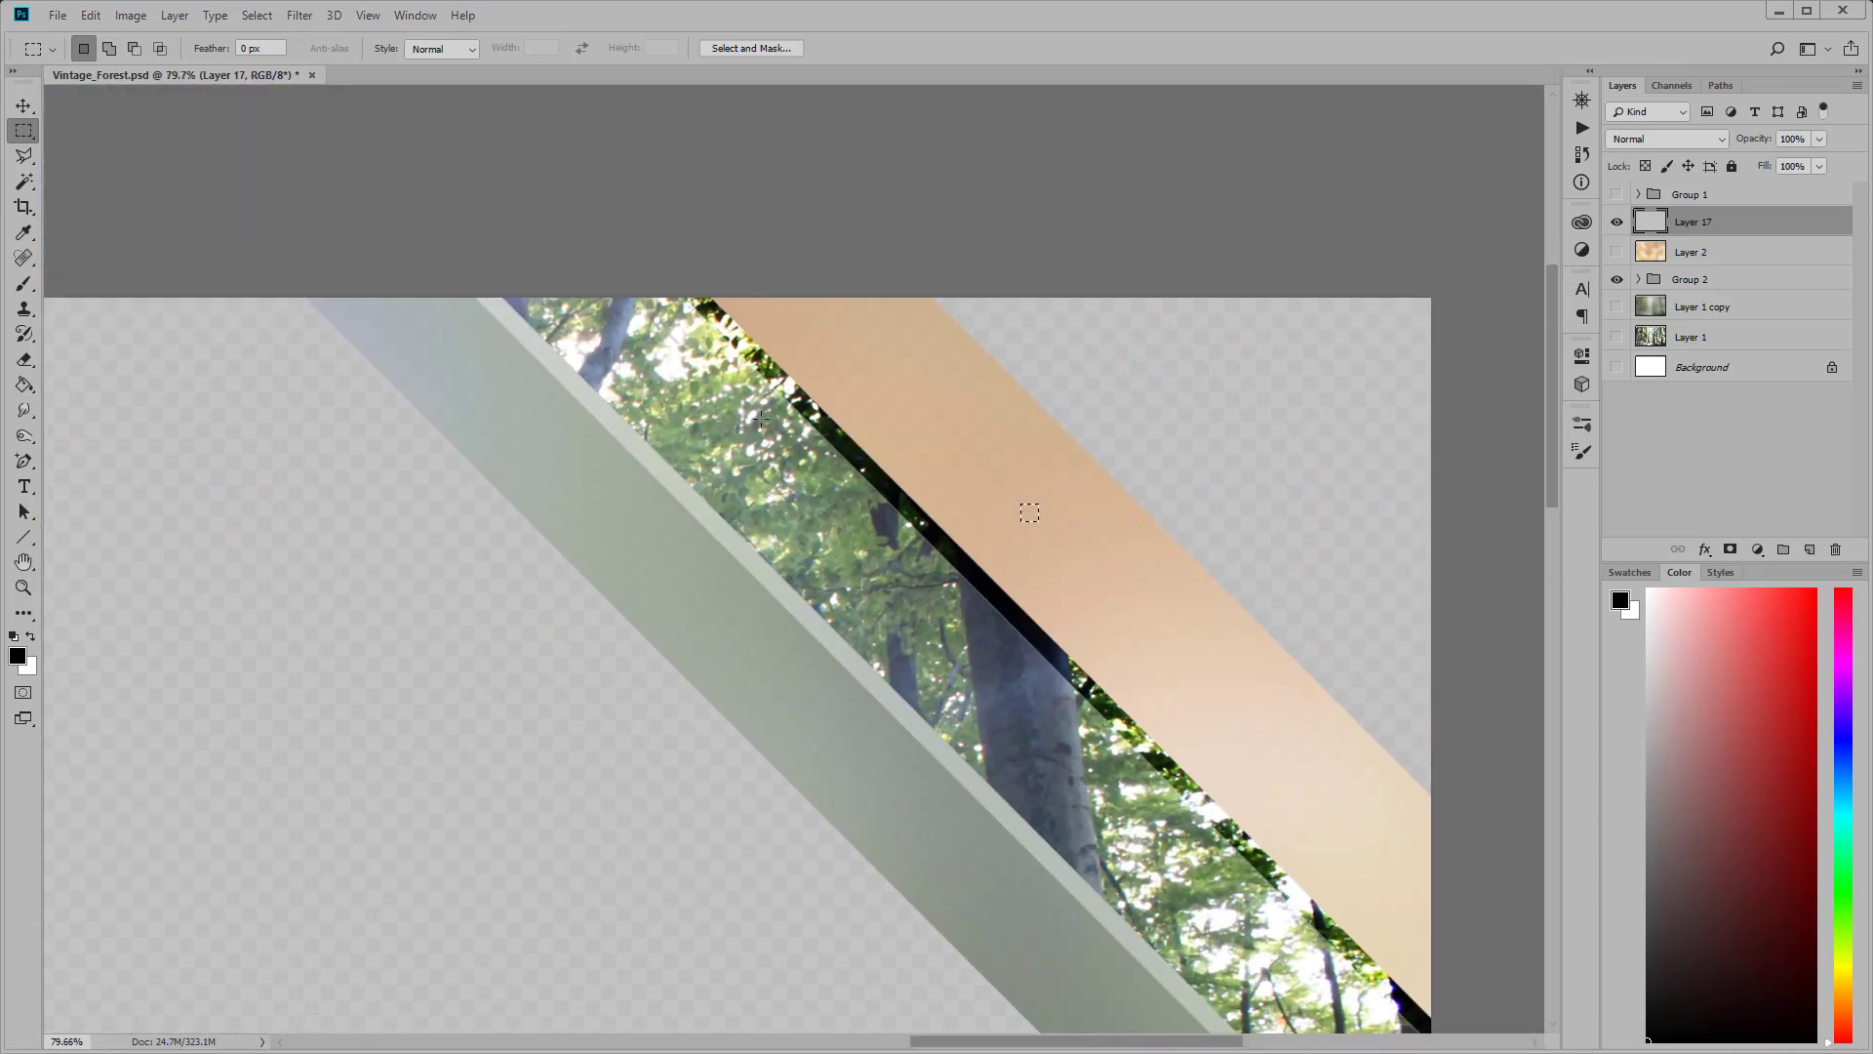
drag(1030, 524, 1042, 531)
Step: Fill the square black, define it as a brush preset, and fit the canvas on screen
click(90, 14)
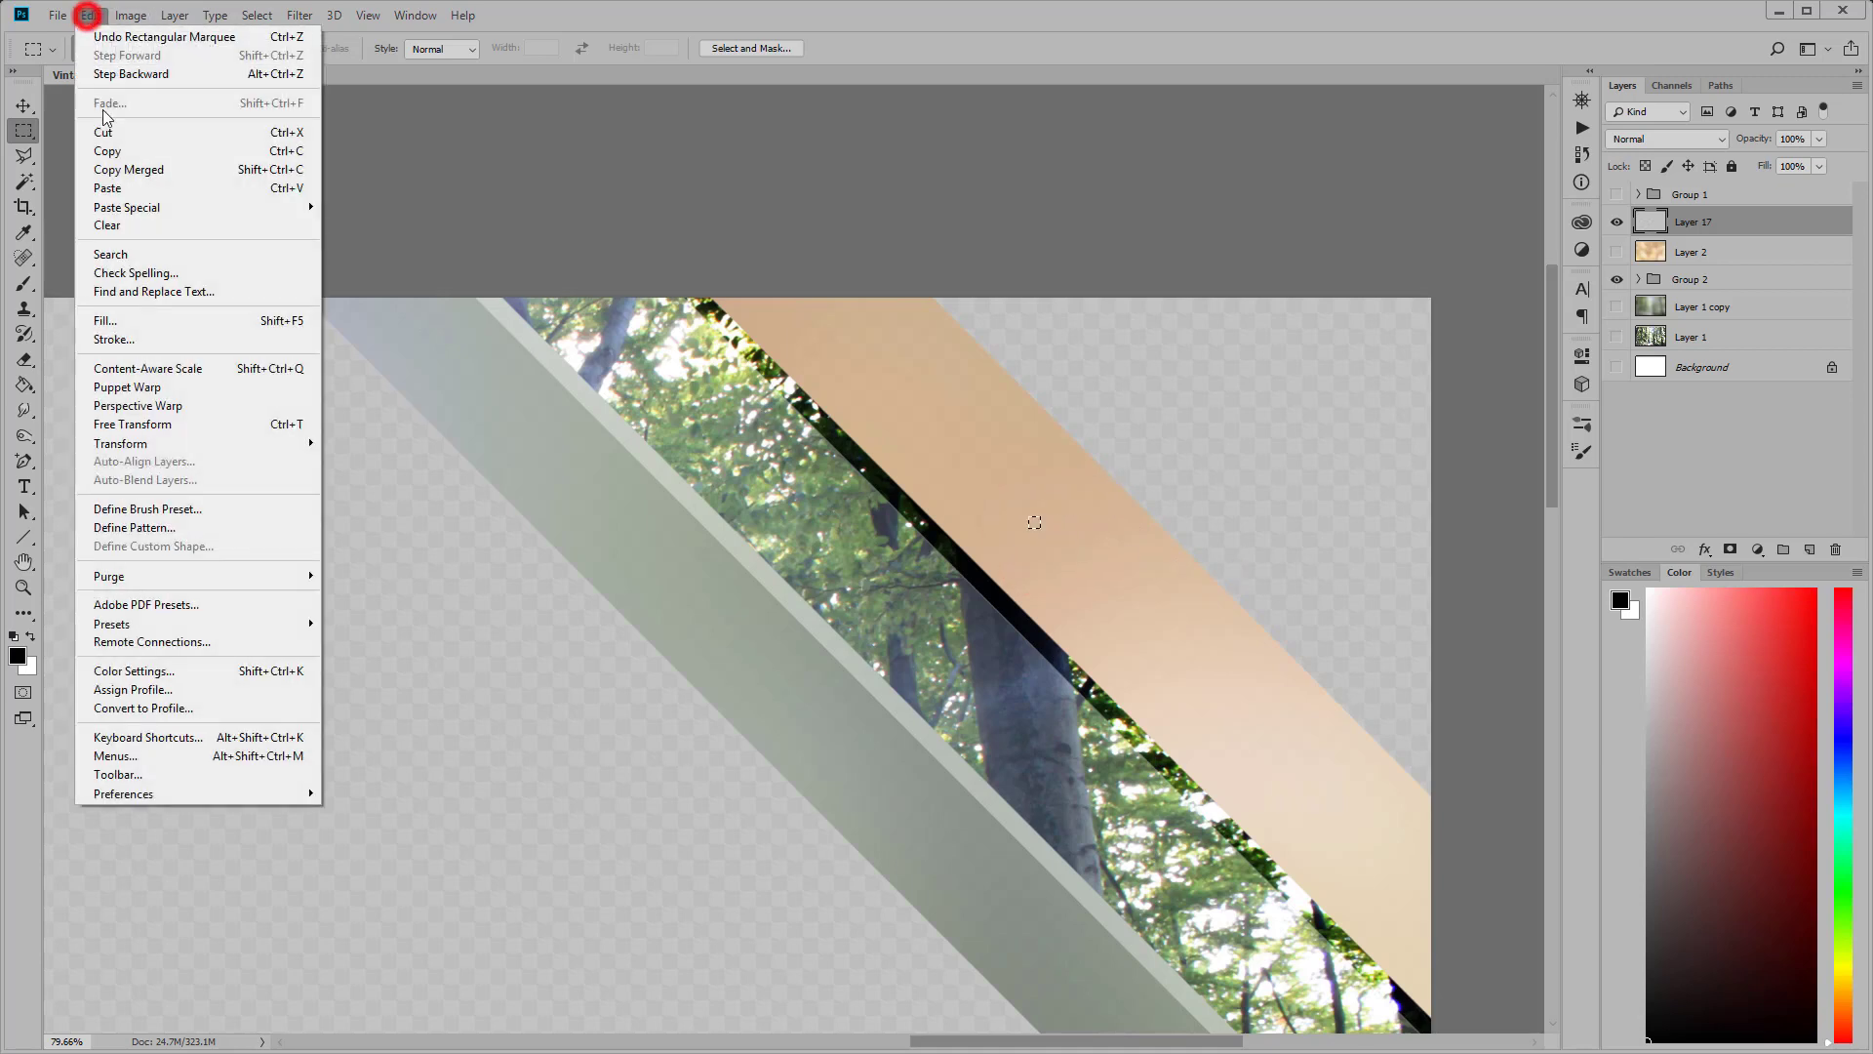
click(112, 318)
click(1166, 207)
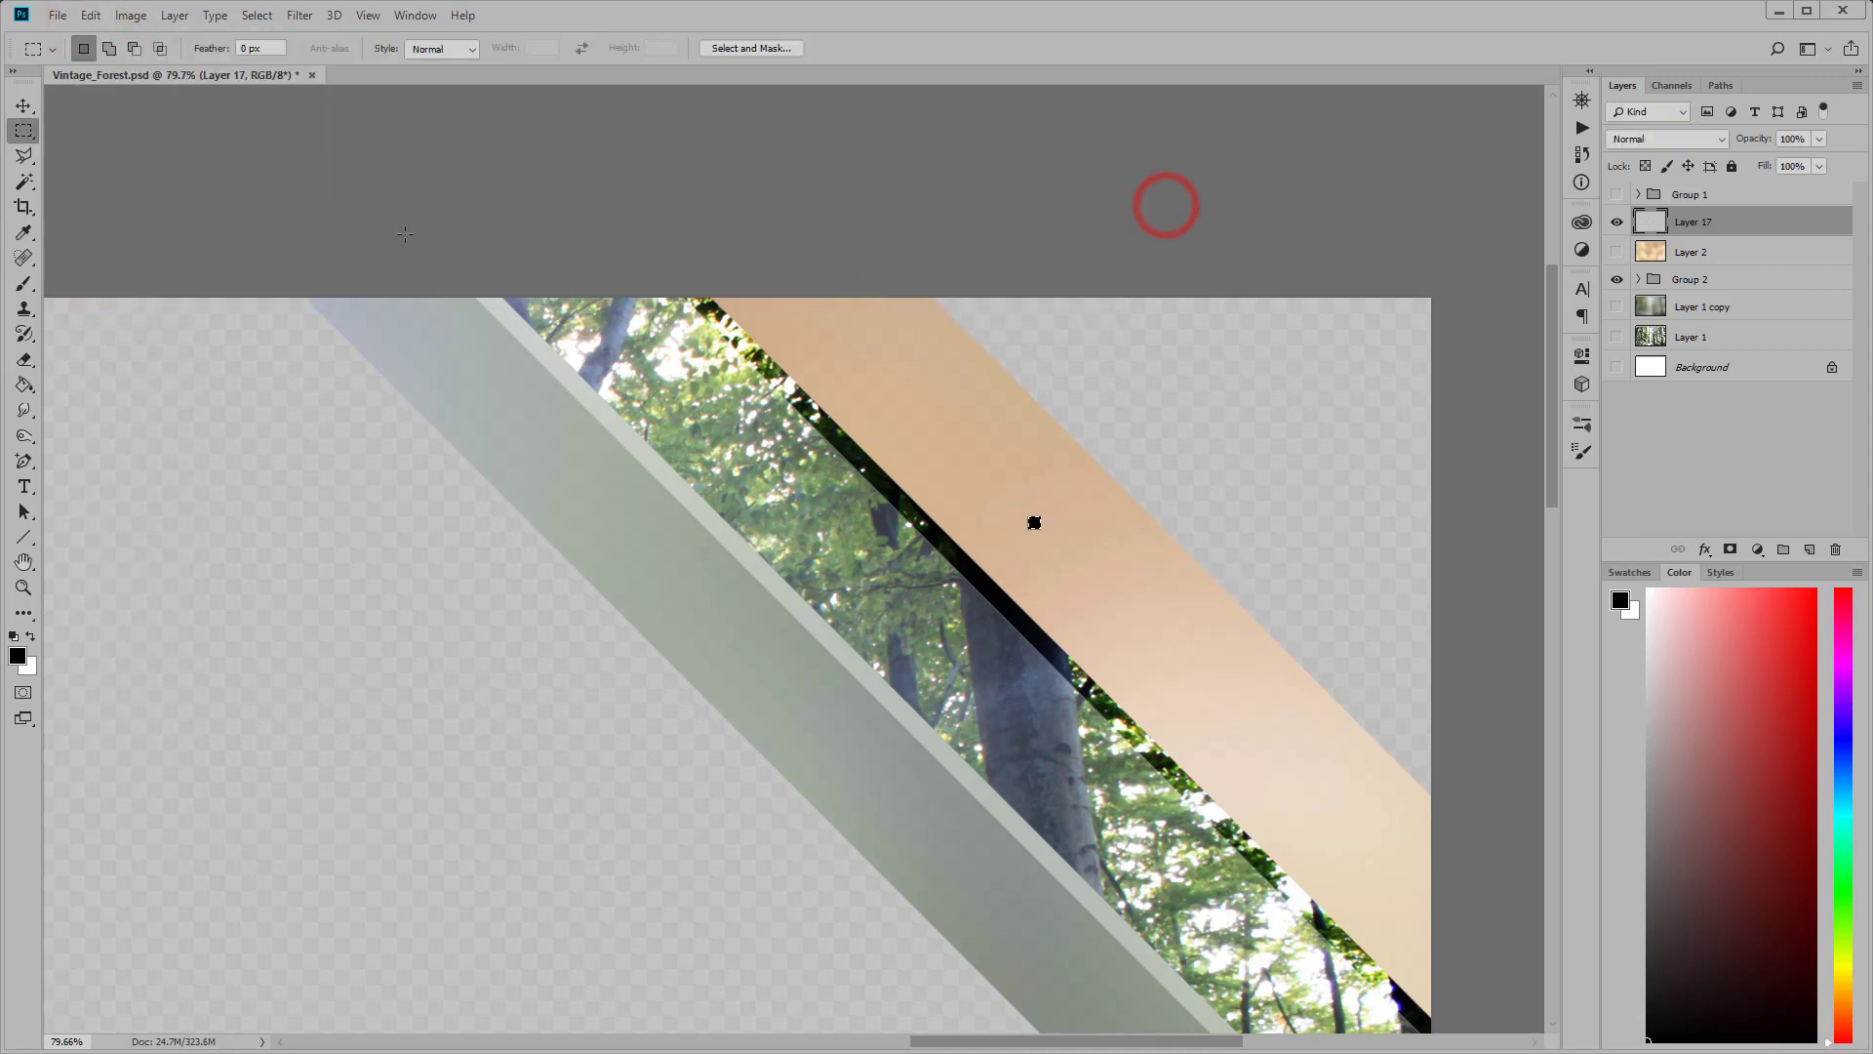
click(91, 15)
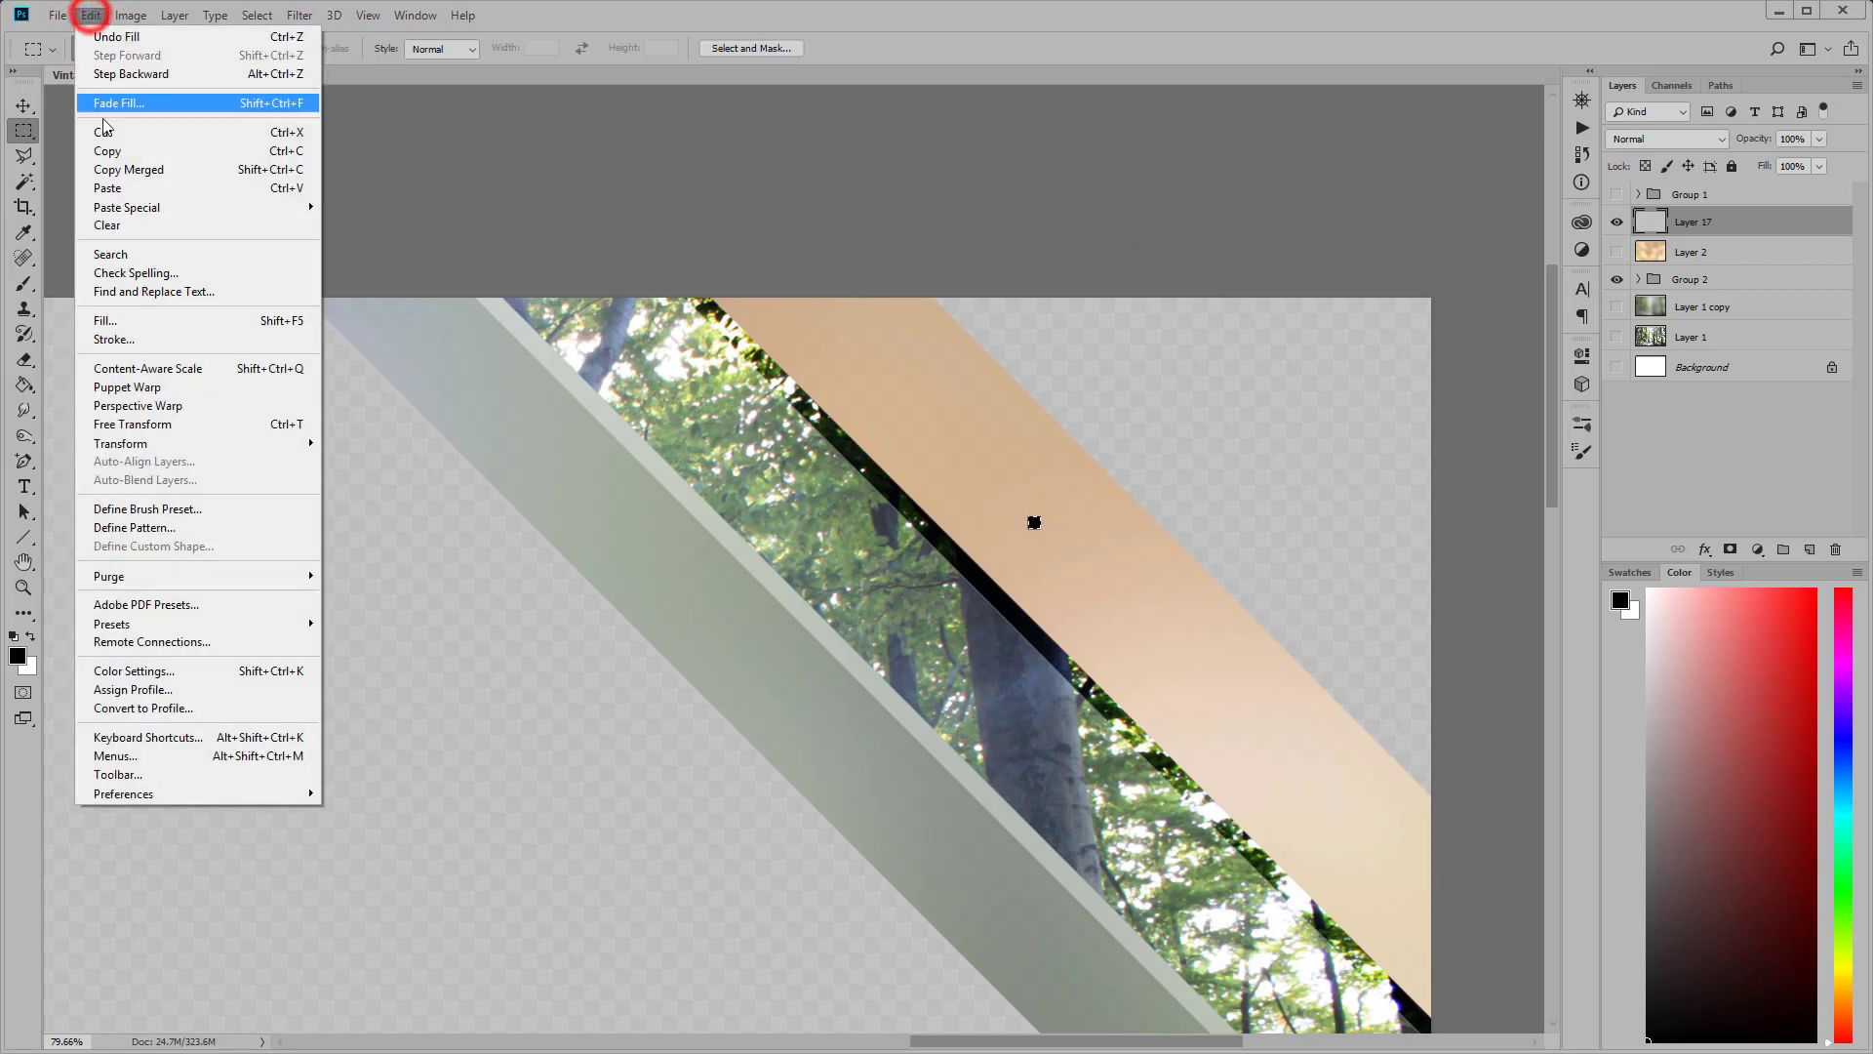
click(120, 507)
click(616, 309)
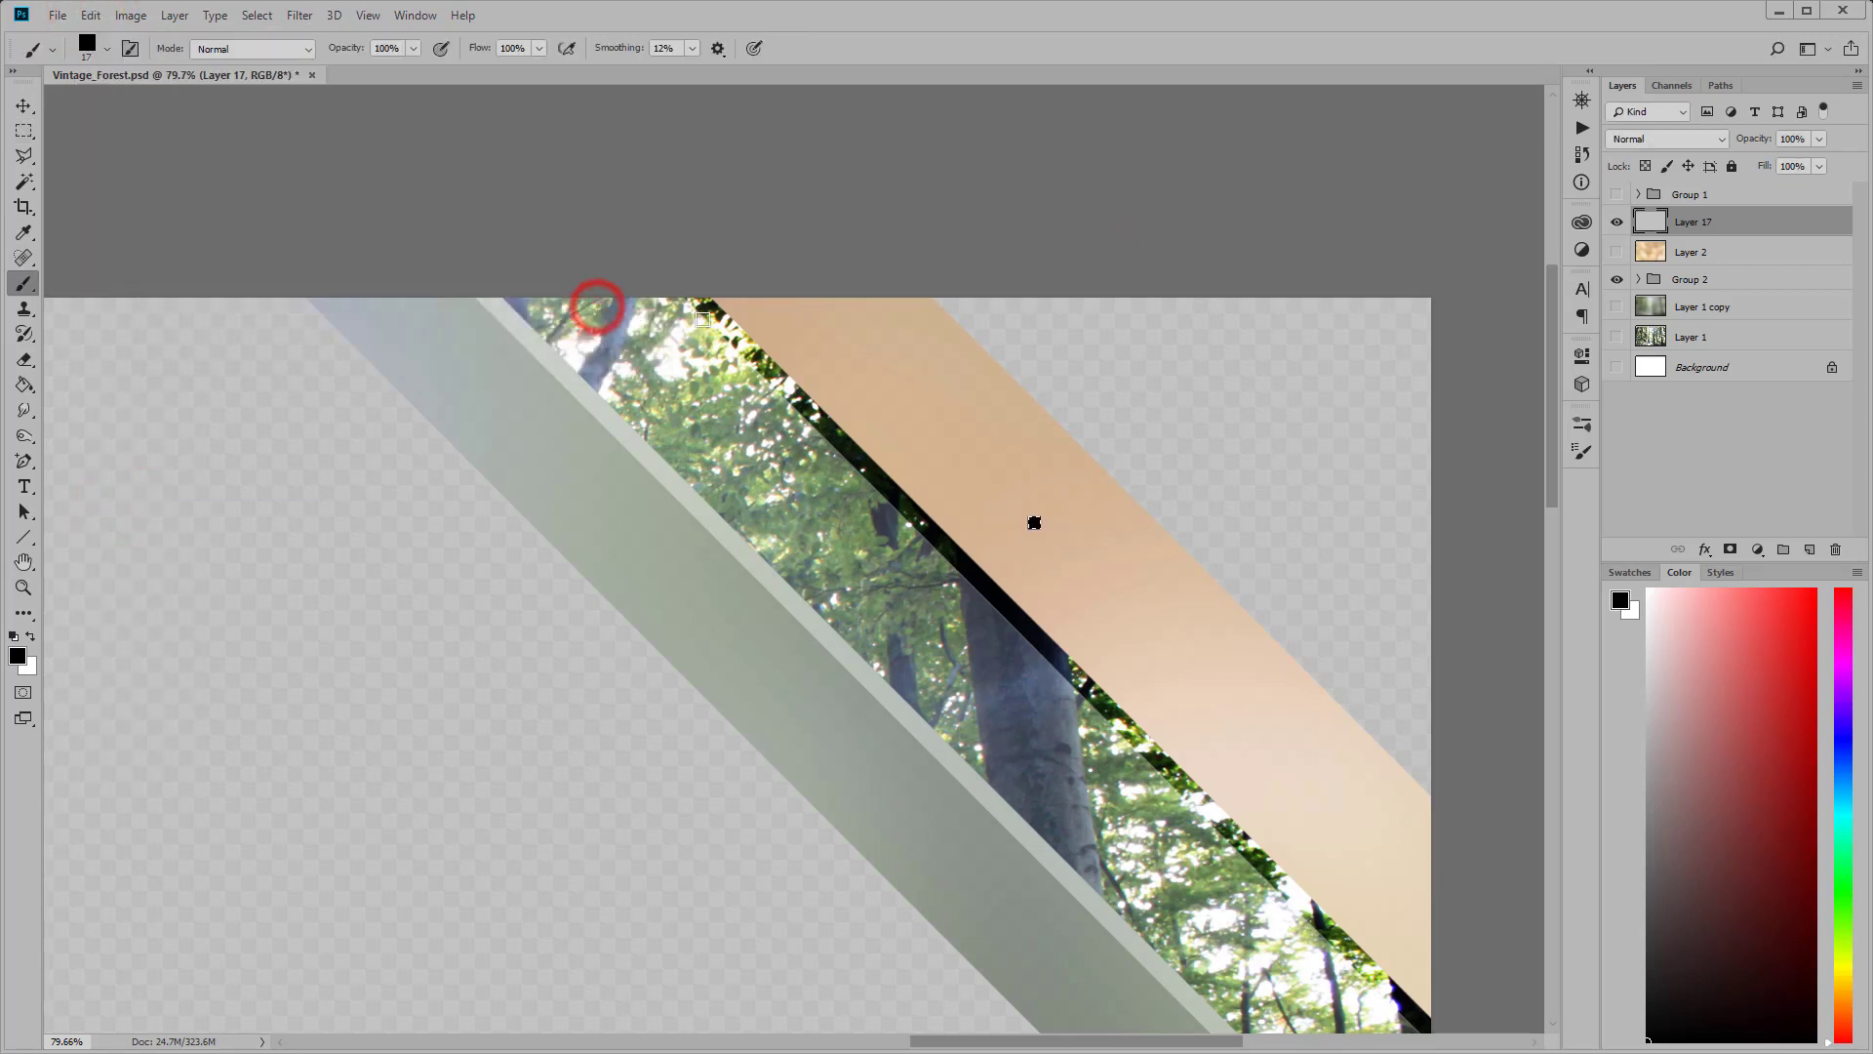
drag(1692, 222, 1833, 549)
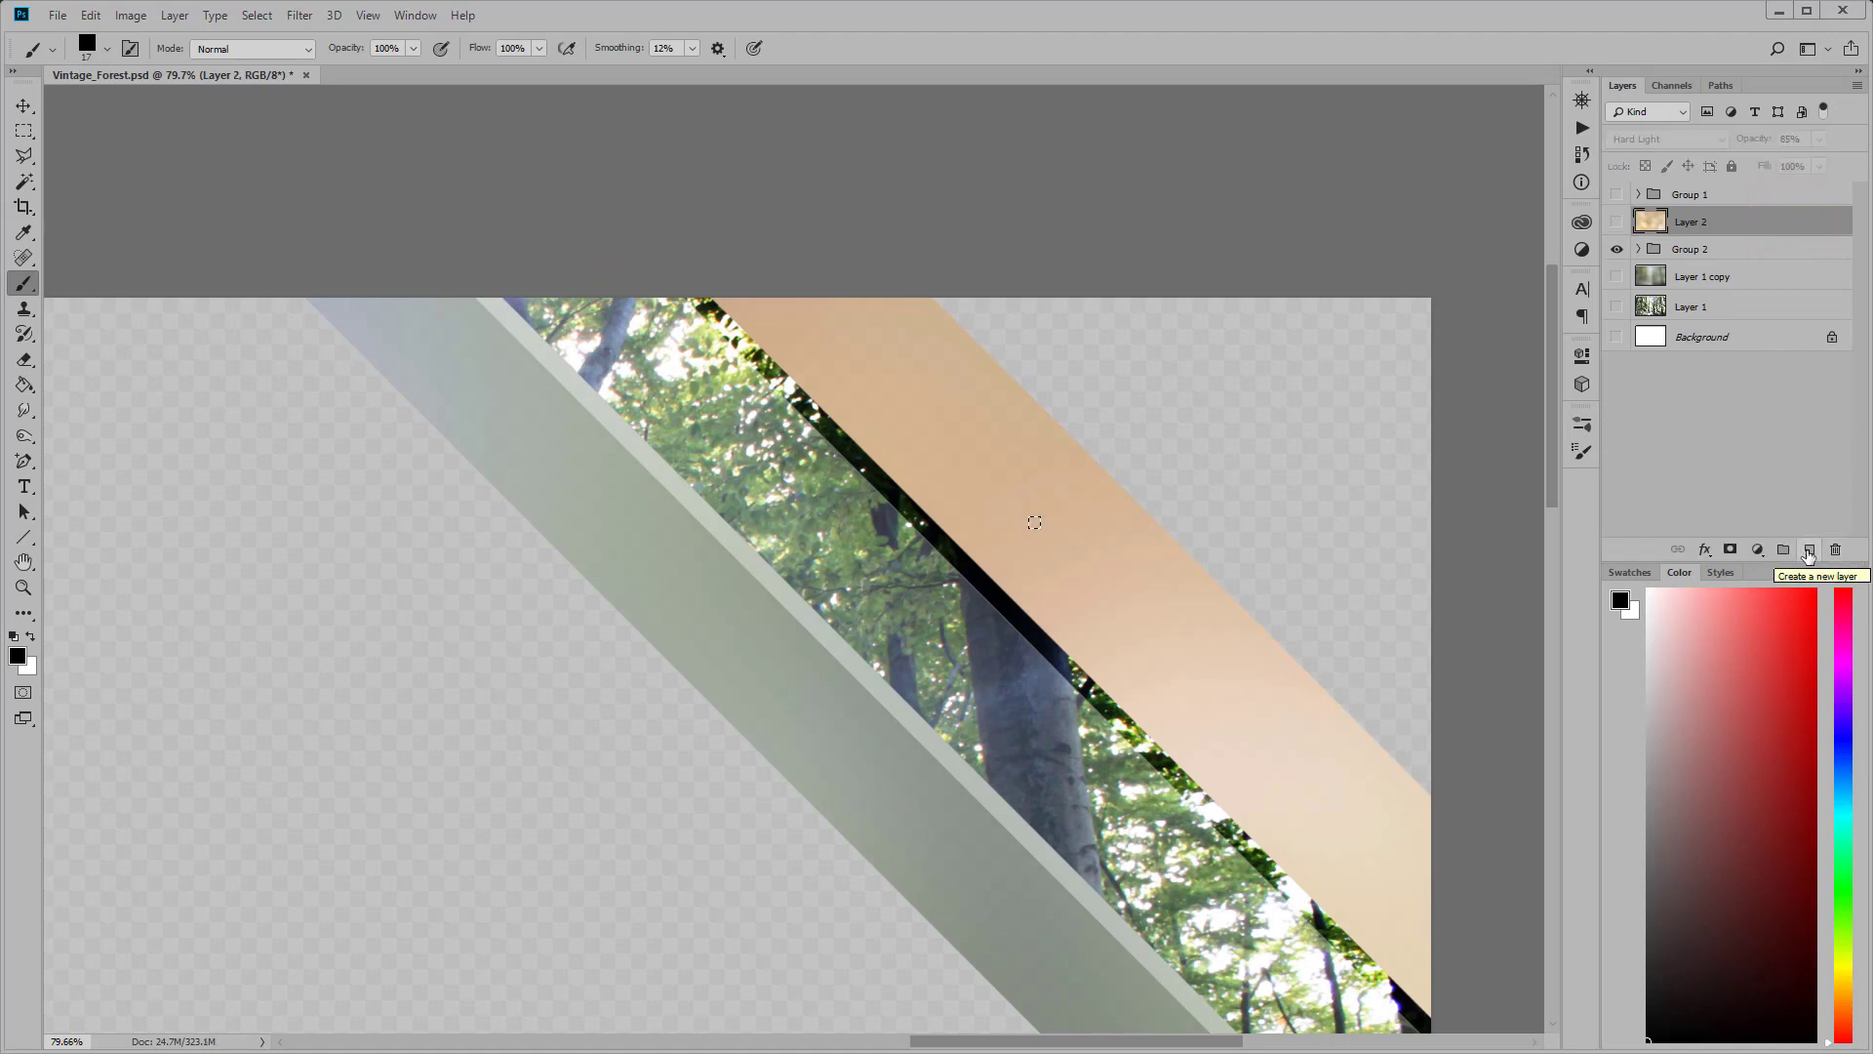
key(ctrl+z)
key(ctrl+0)
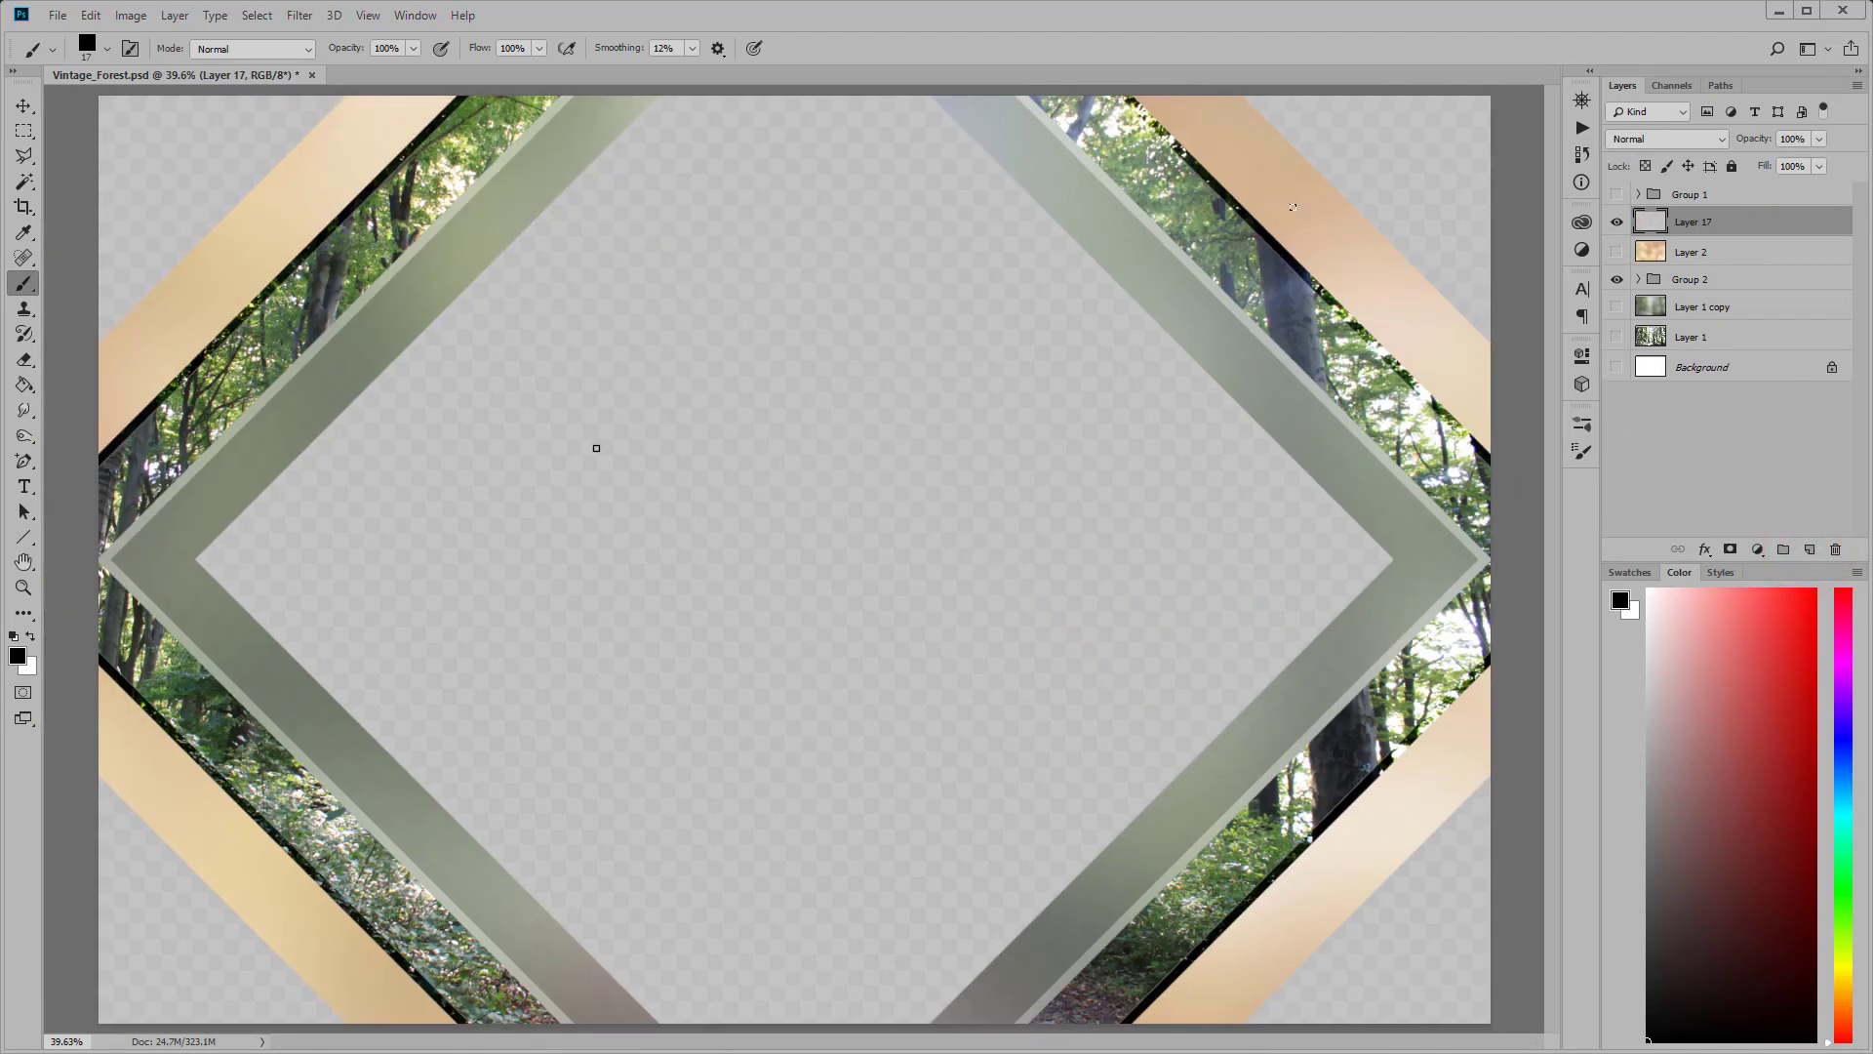
key(ctrl+minus)
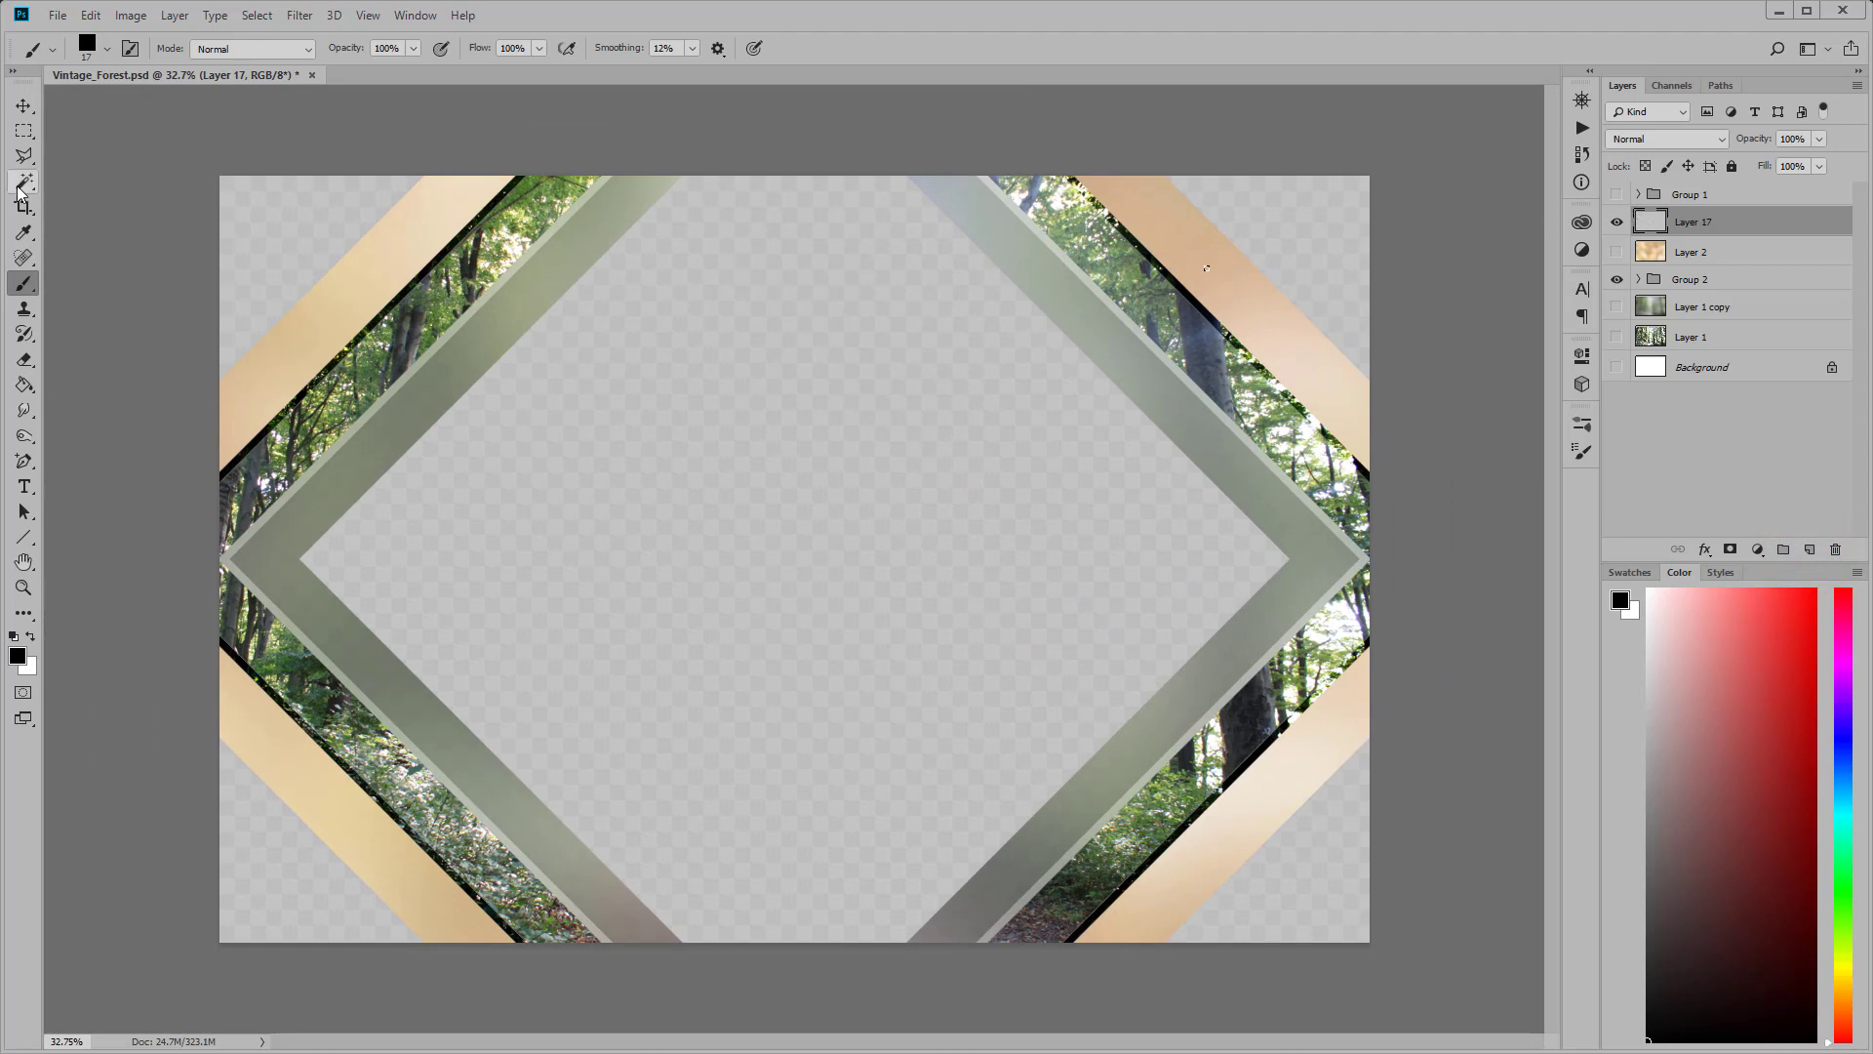
Step: Set brush spacing to 220% and paint a vertical dotted line down the canvas centre
click(1582, 451)
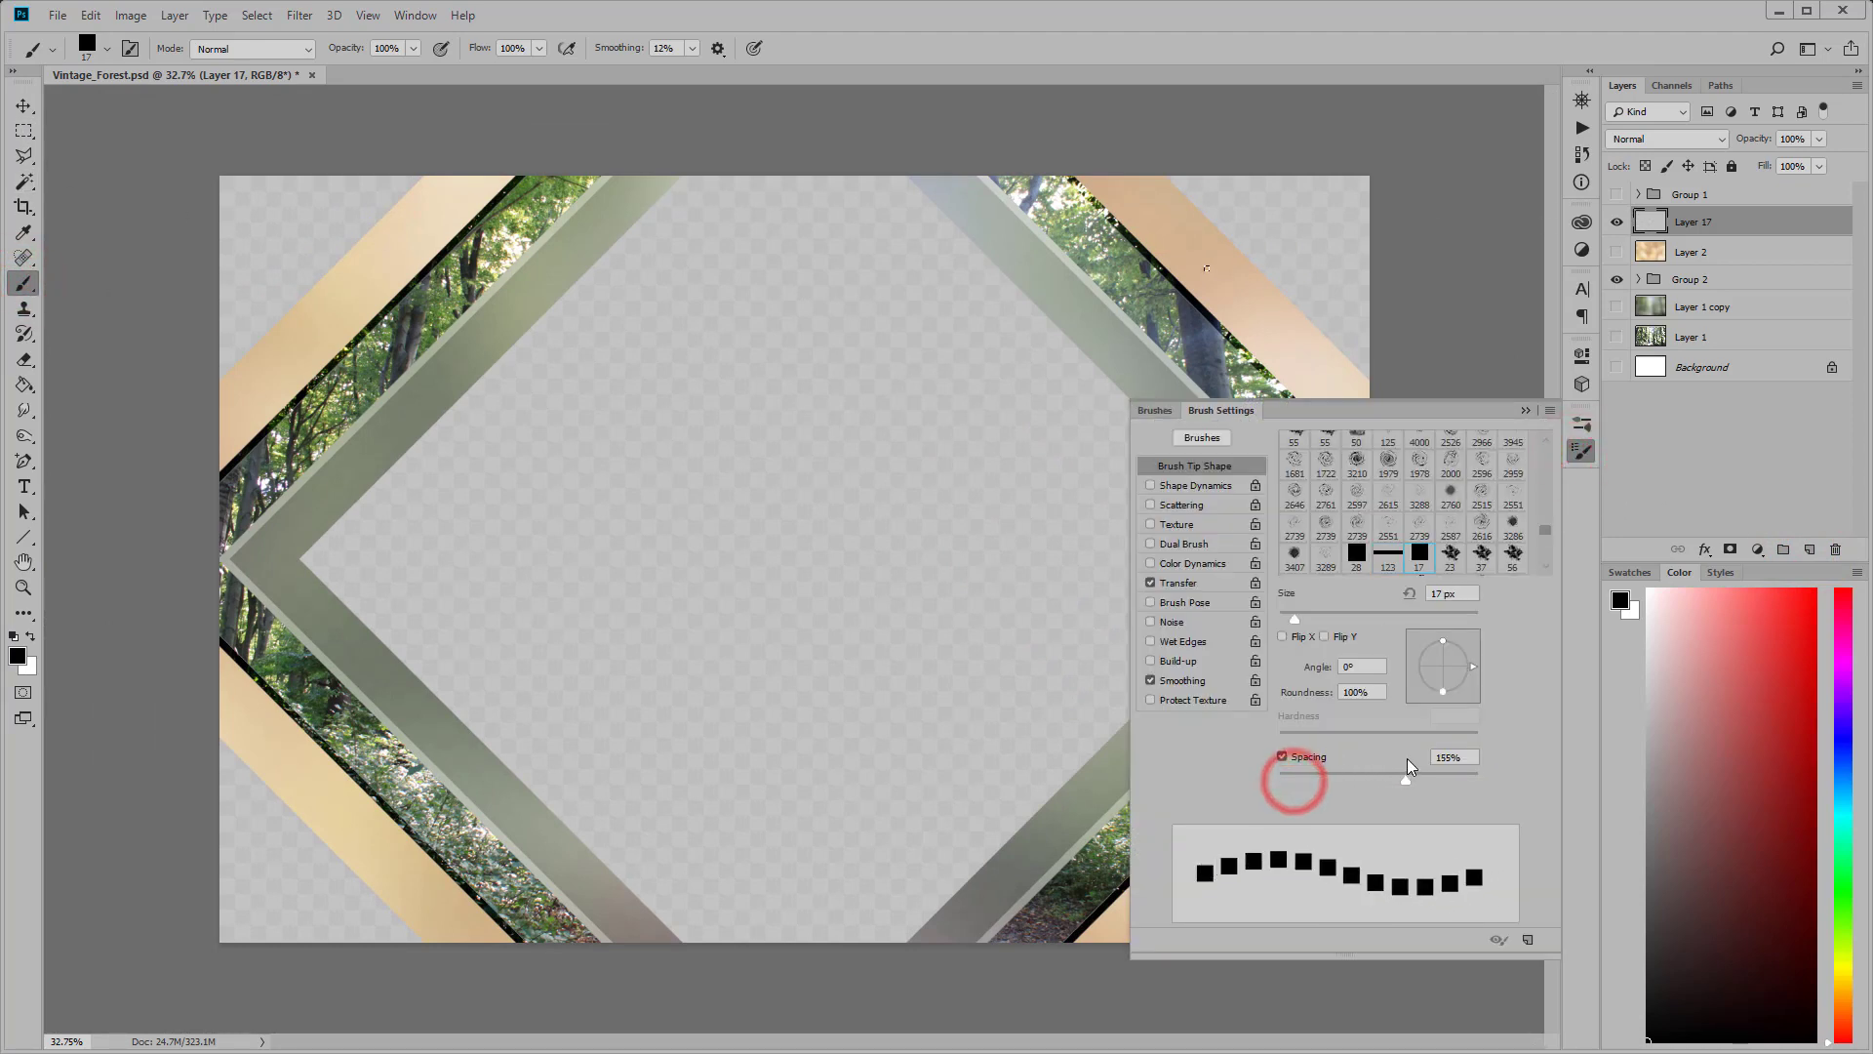
drag(1348, 784, 1430, 756)
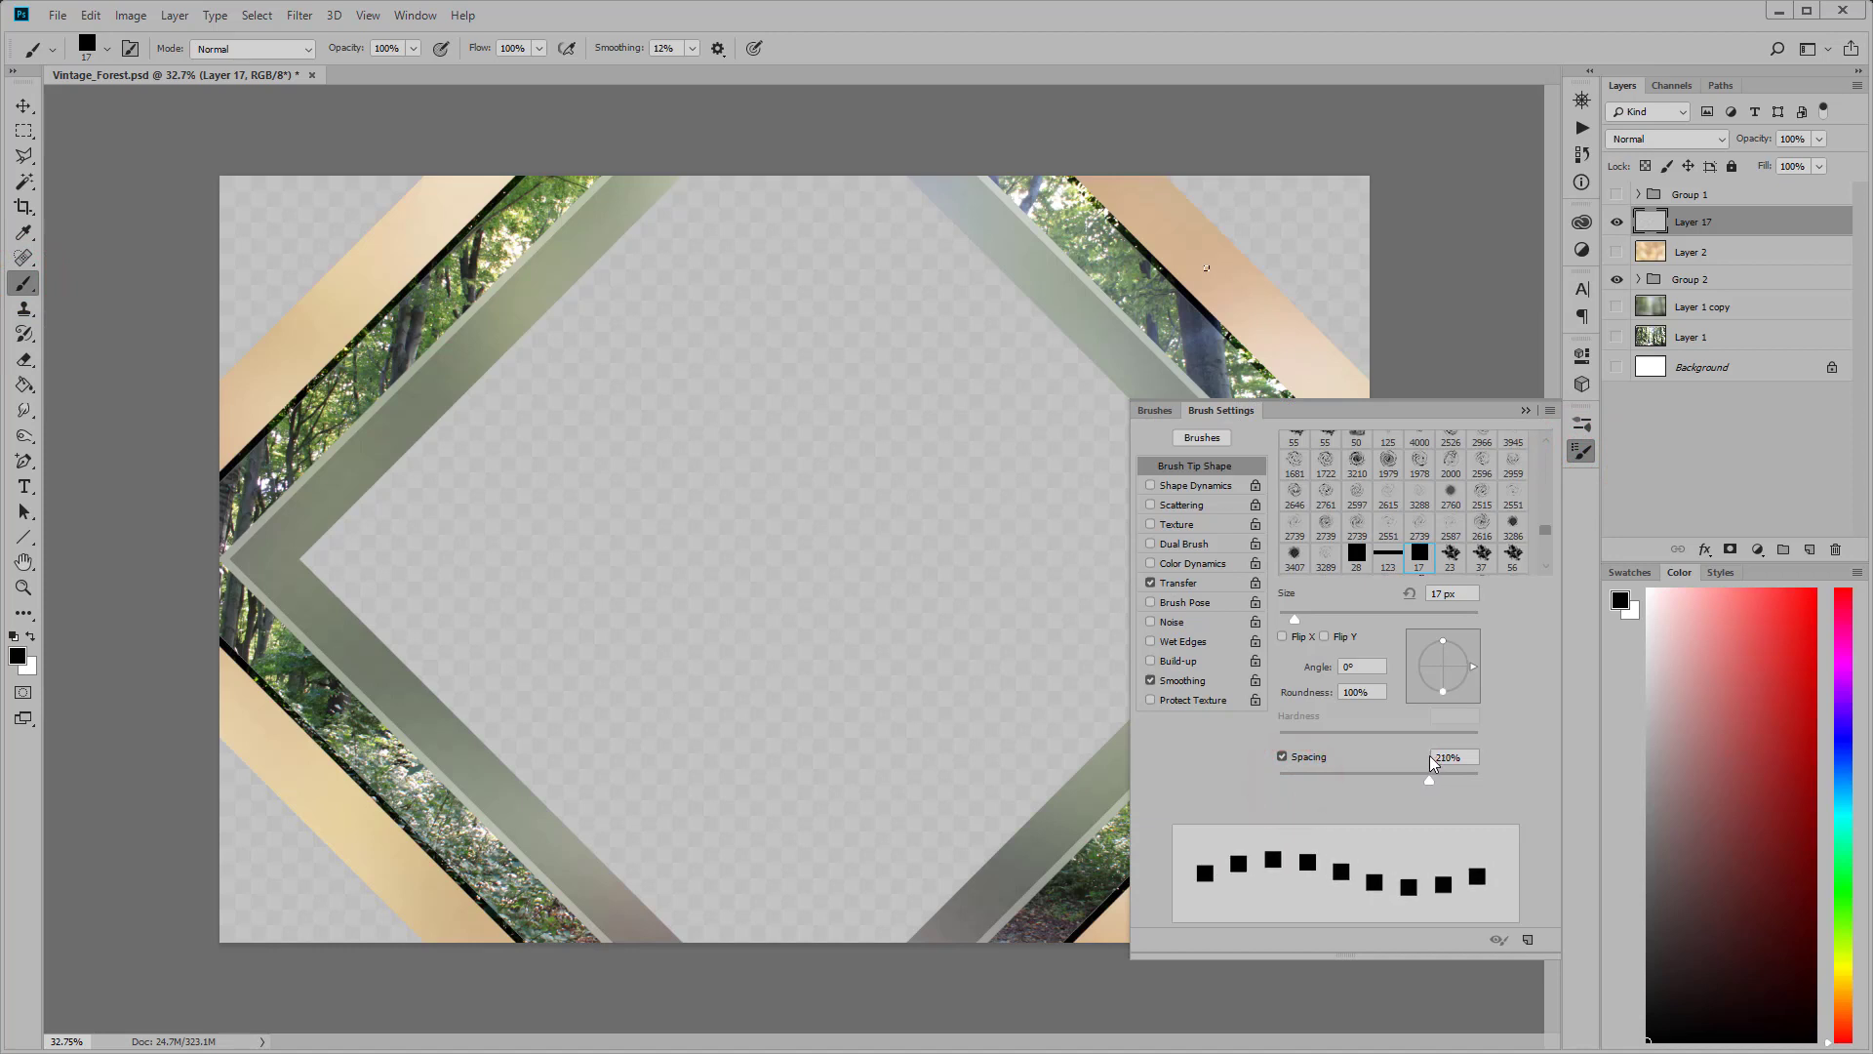
click(1525, 410)
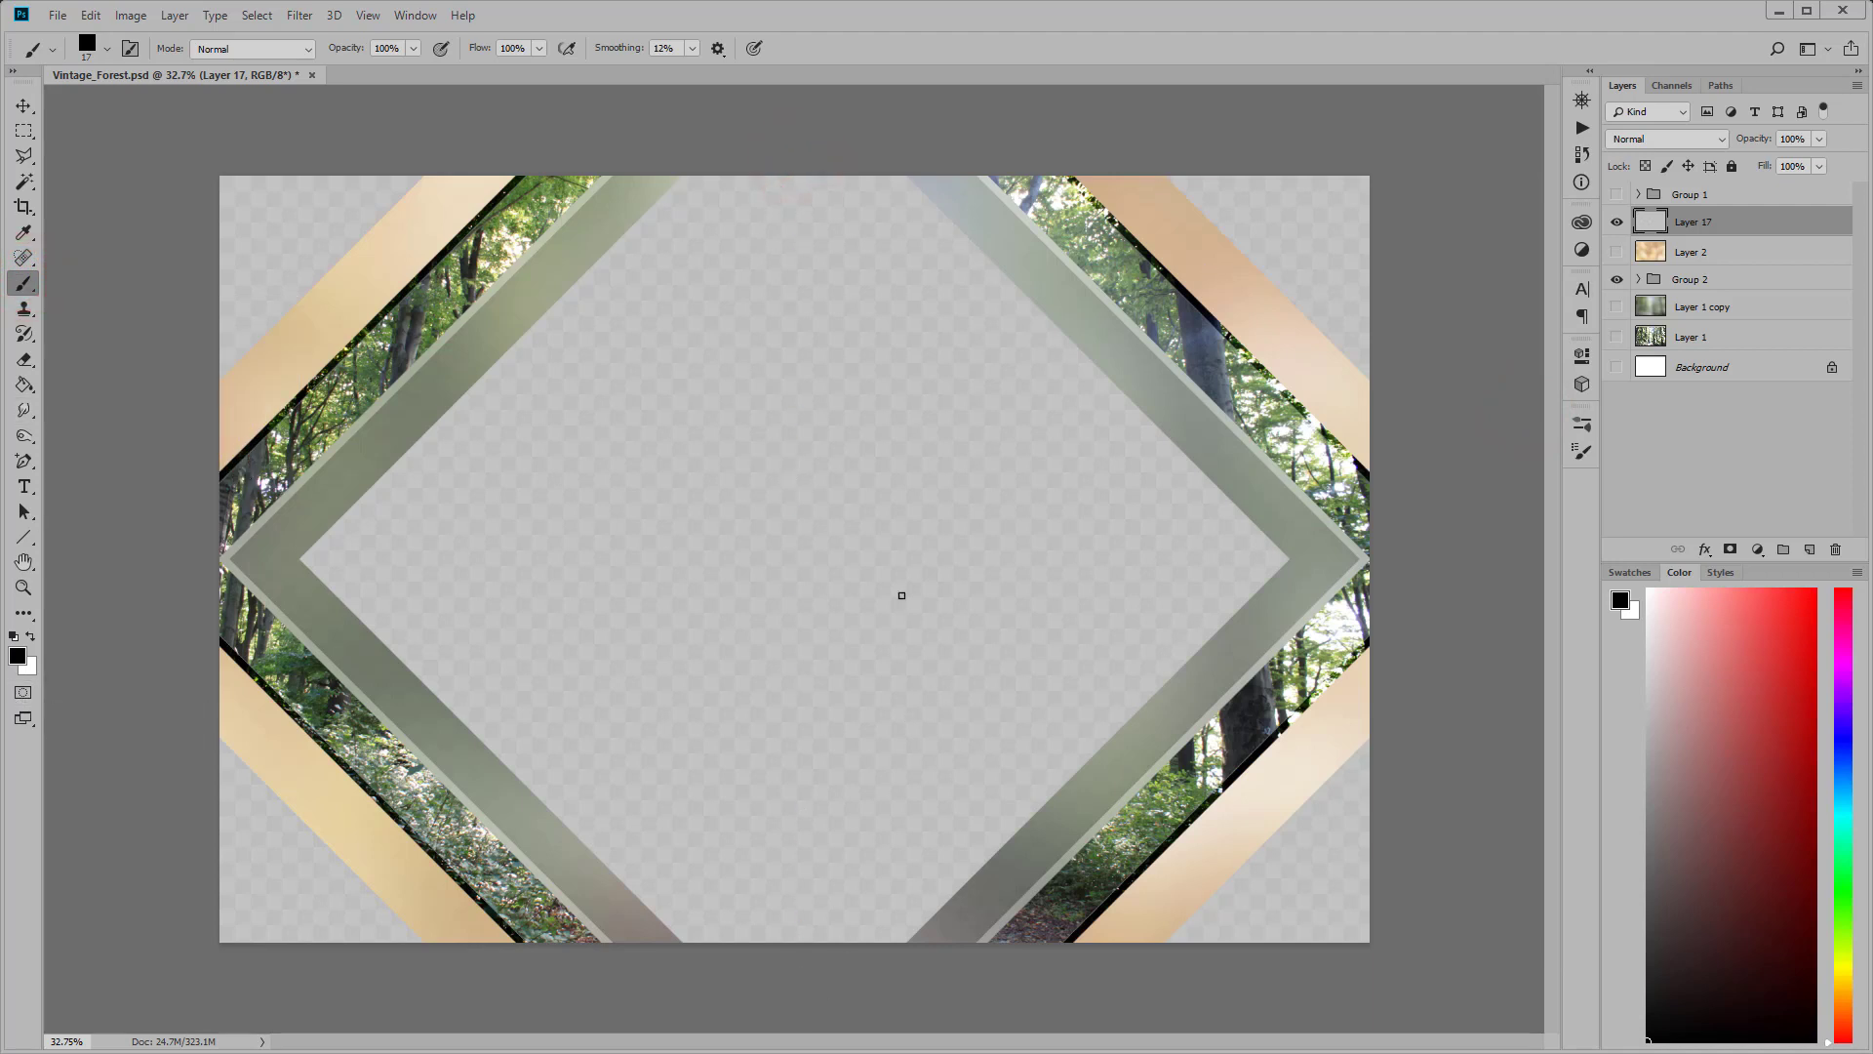
drag(809, 344, 813, 855)
Step: Free-transform the dotted line, stretching it across the full canvas width into stripes
click(88, 14)
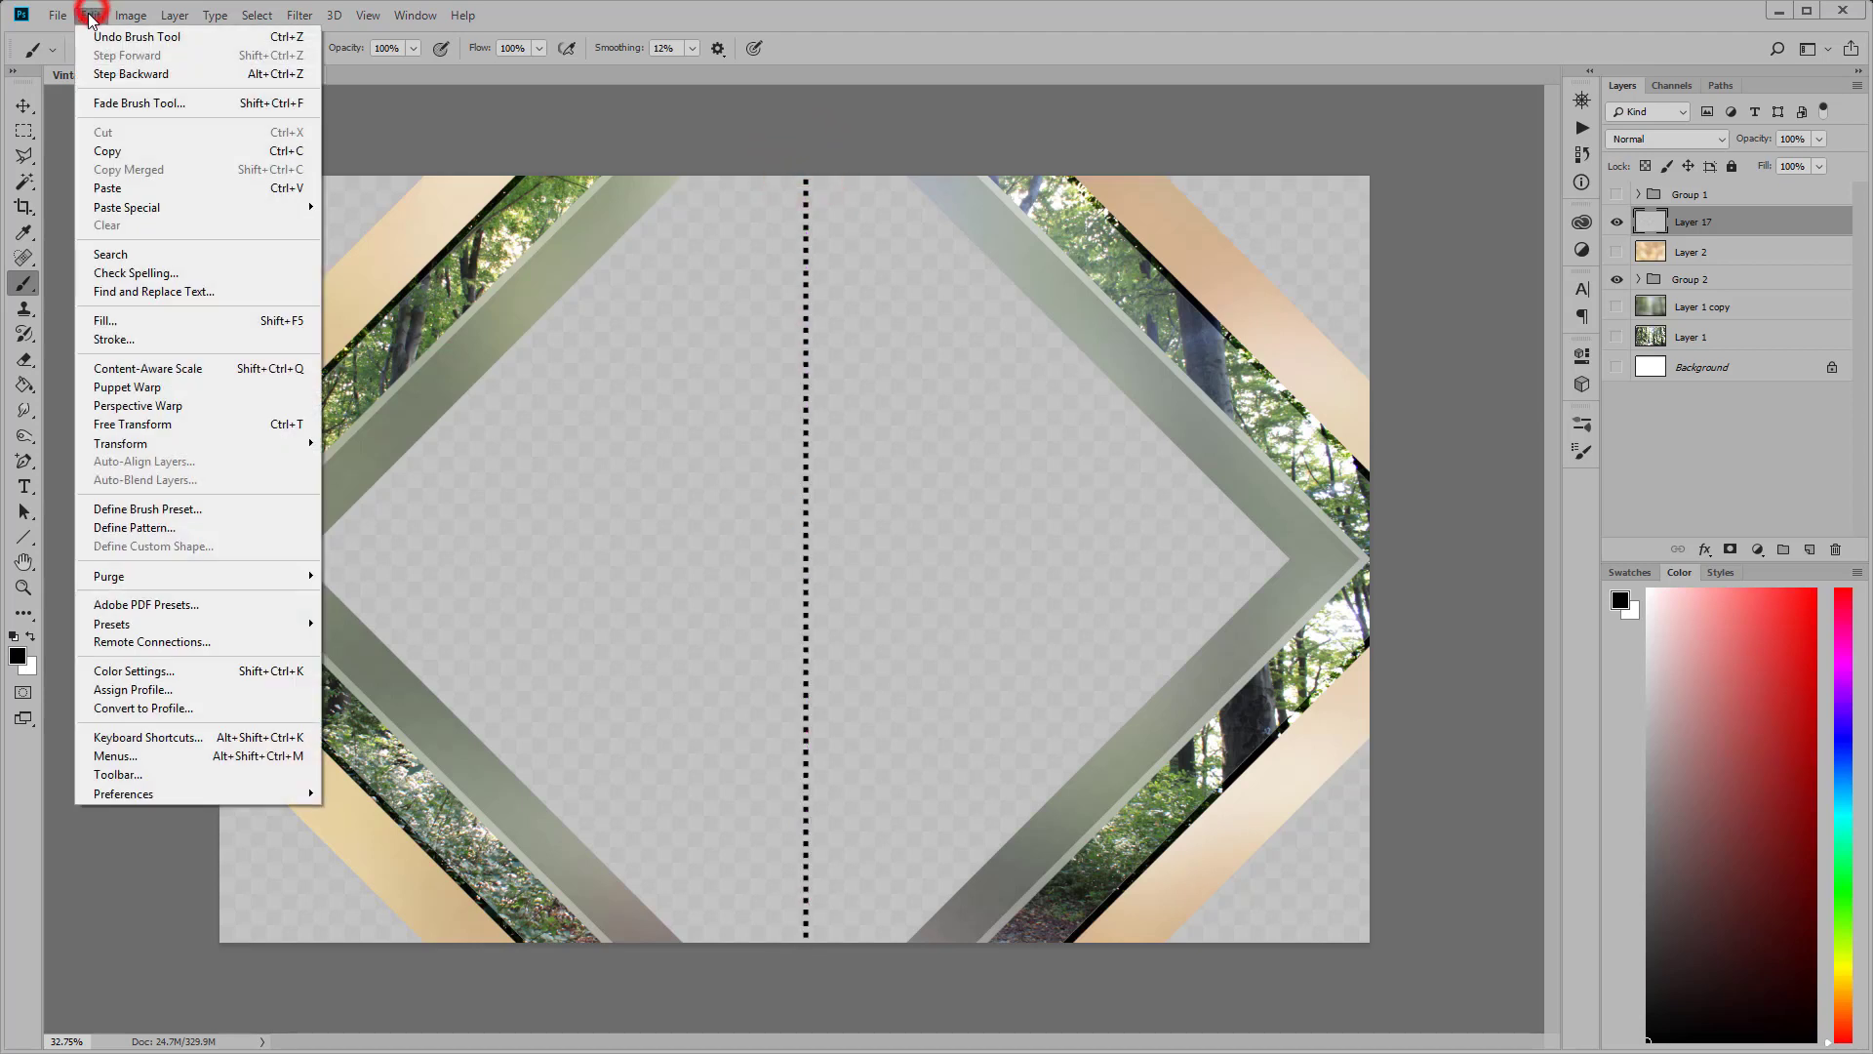
click(108, 420)
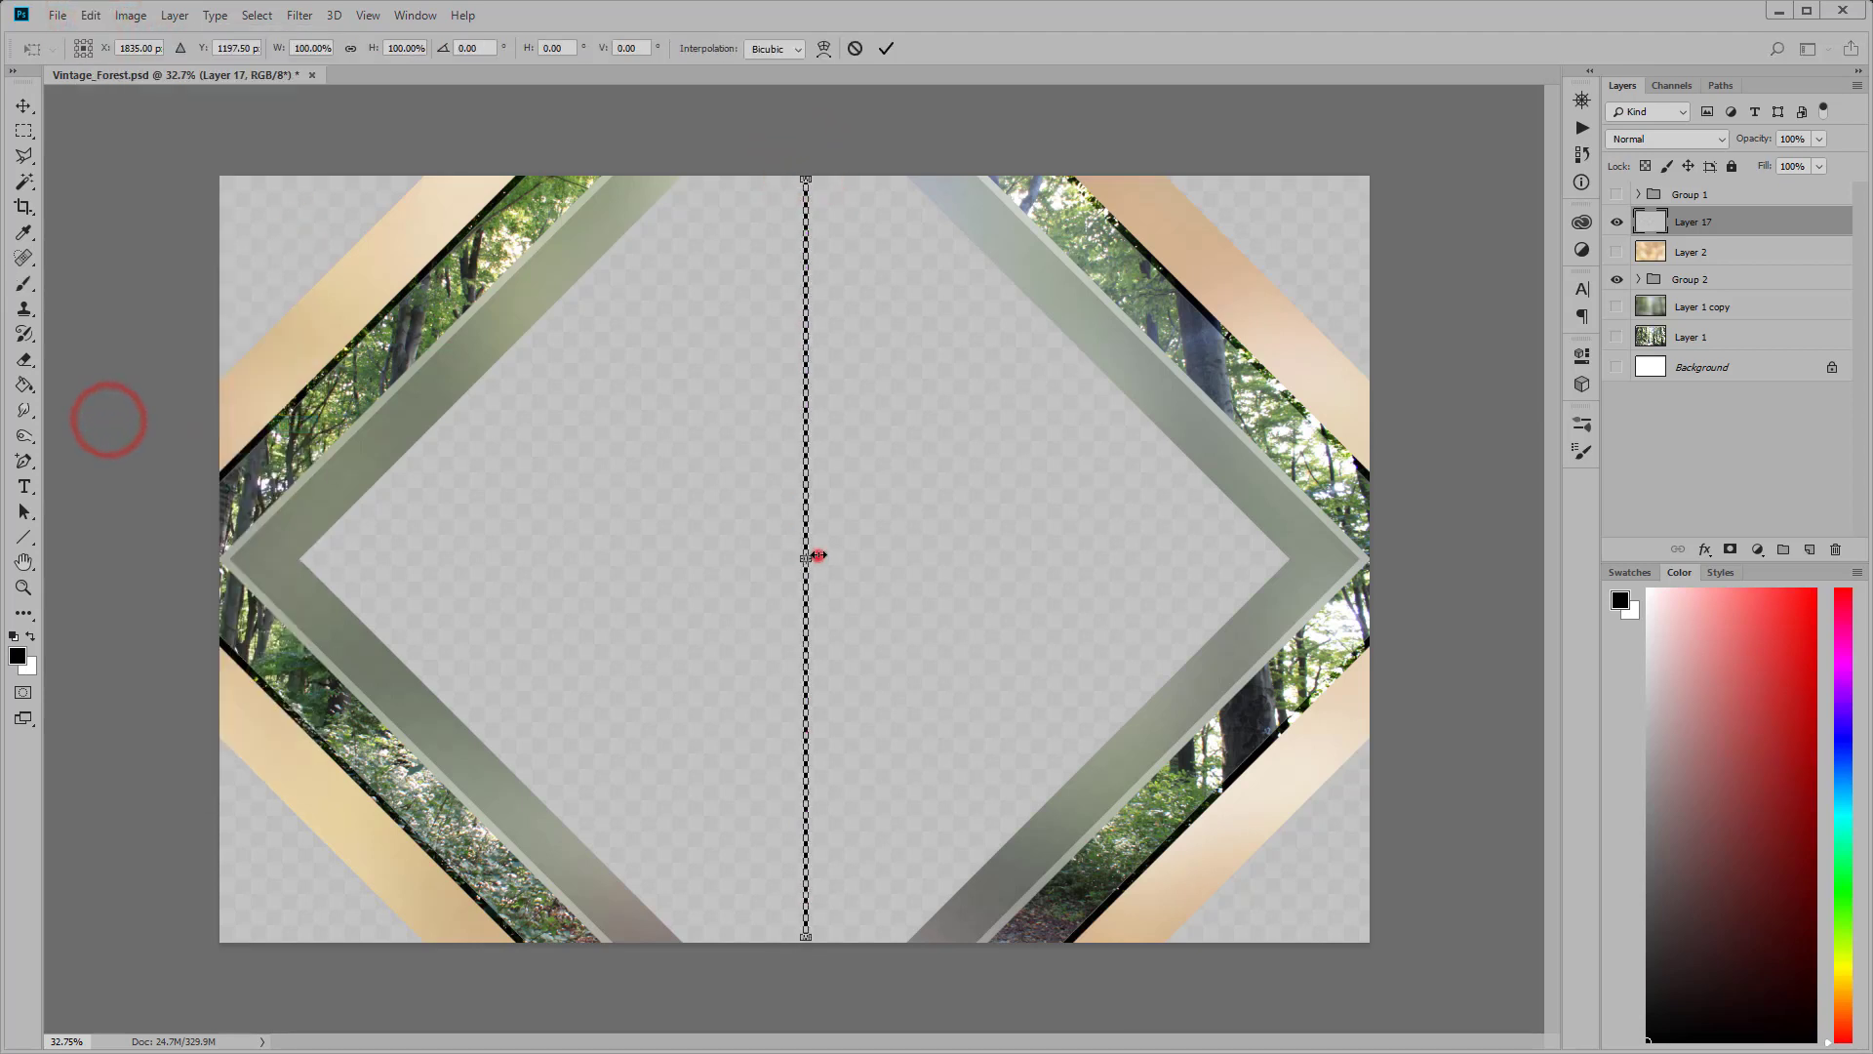
drag(819, 554, 1449, 561)
drag(807, 558, 56, 549)
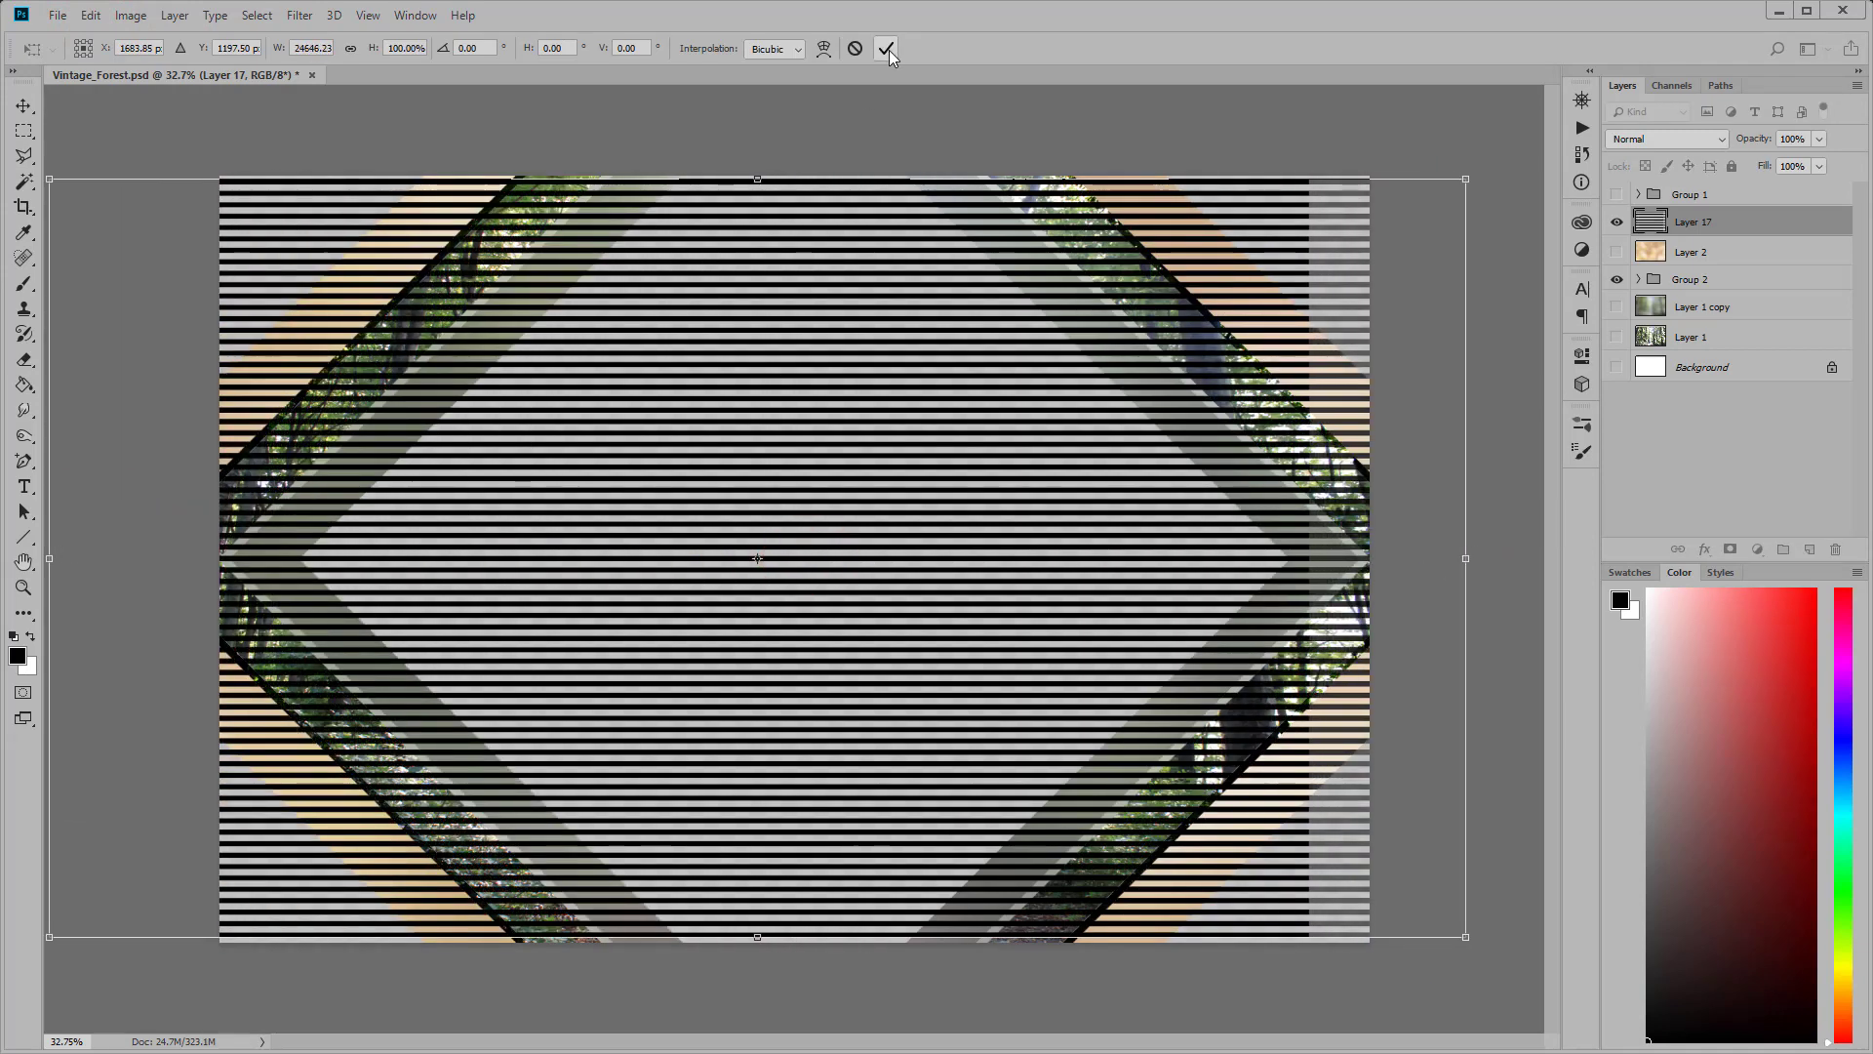
click(886, 47)
Step: Load the stripes as a selection, expand Group 2 and show Layer 12
click(1618, 223)
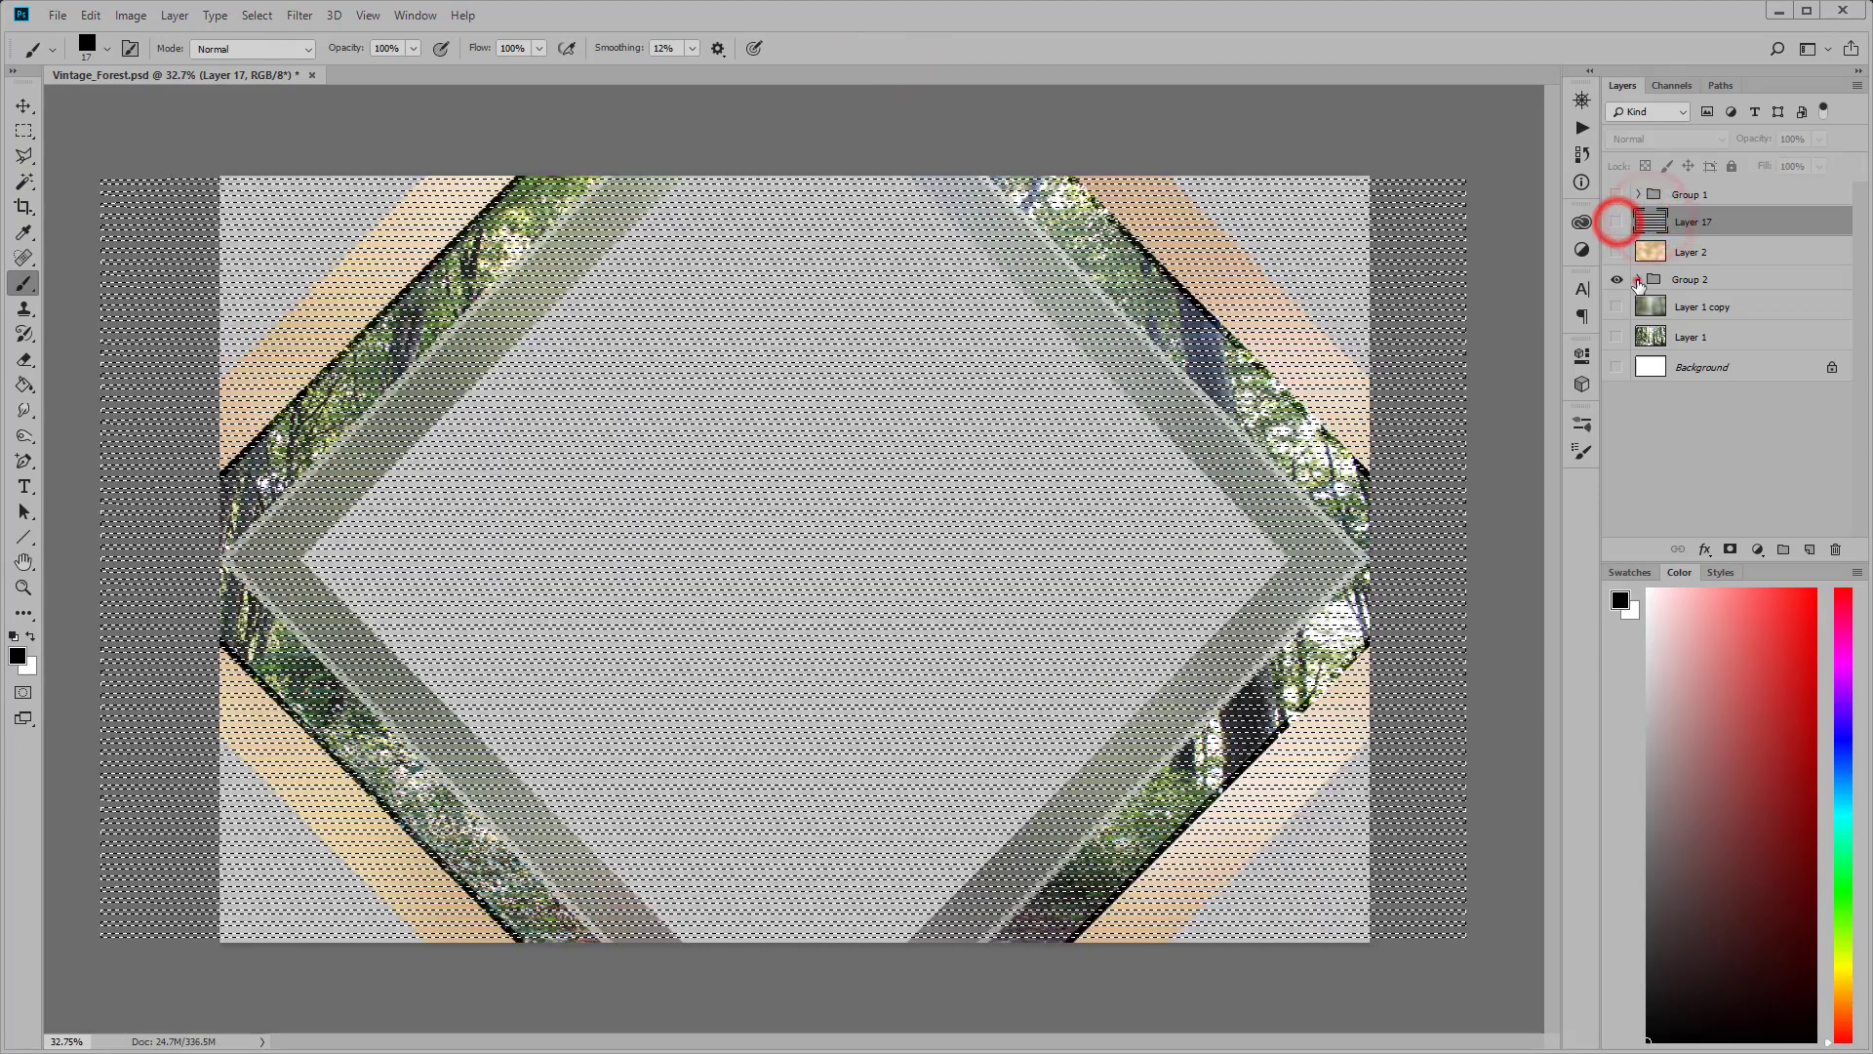
click(1638, 279)
click(1618, 309)
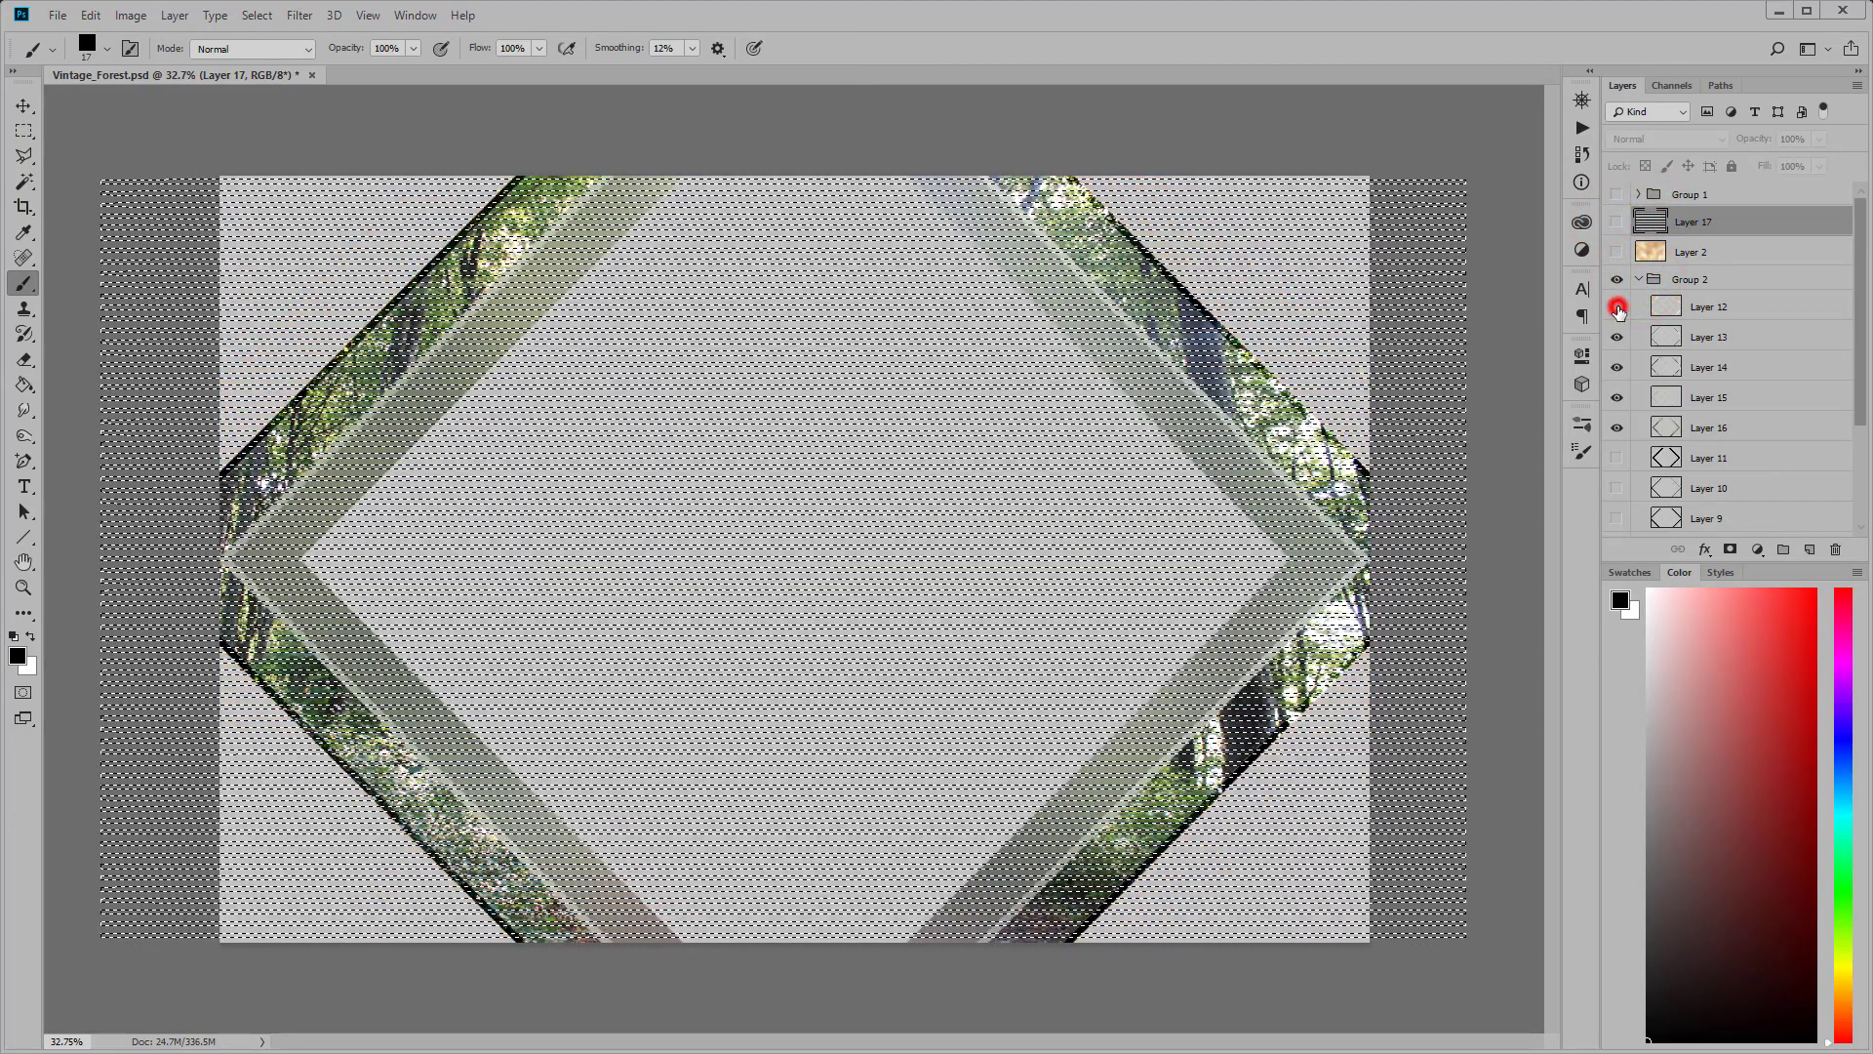
Step: Cut the stripe selection out of Layer 12's corner bands
click(1665, 306)
click(89, 15)
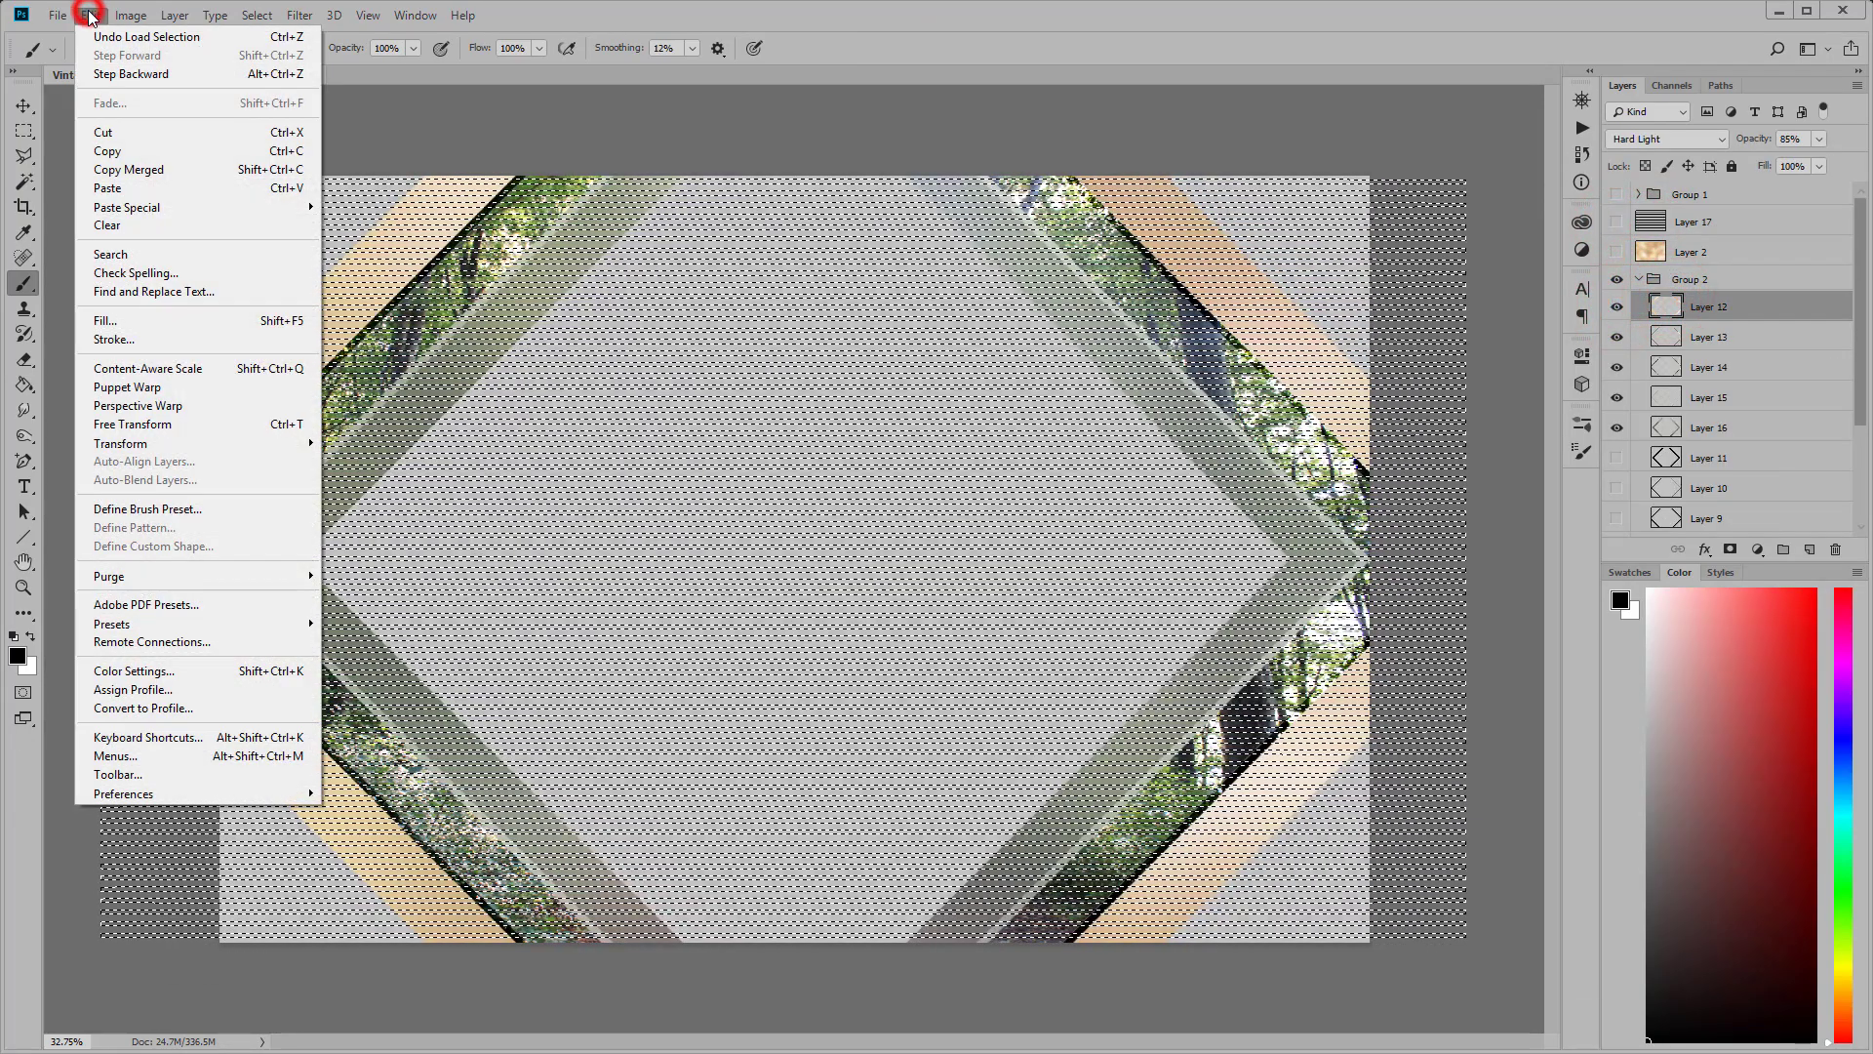
click(102, 132)
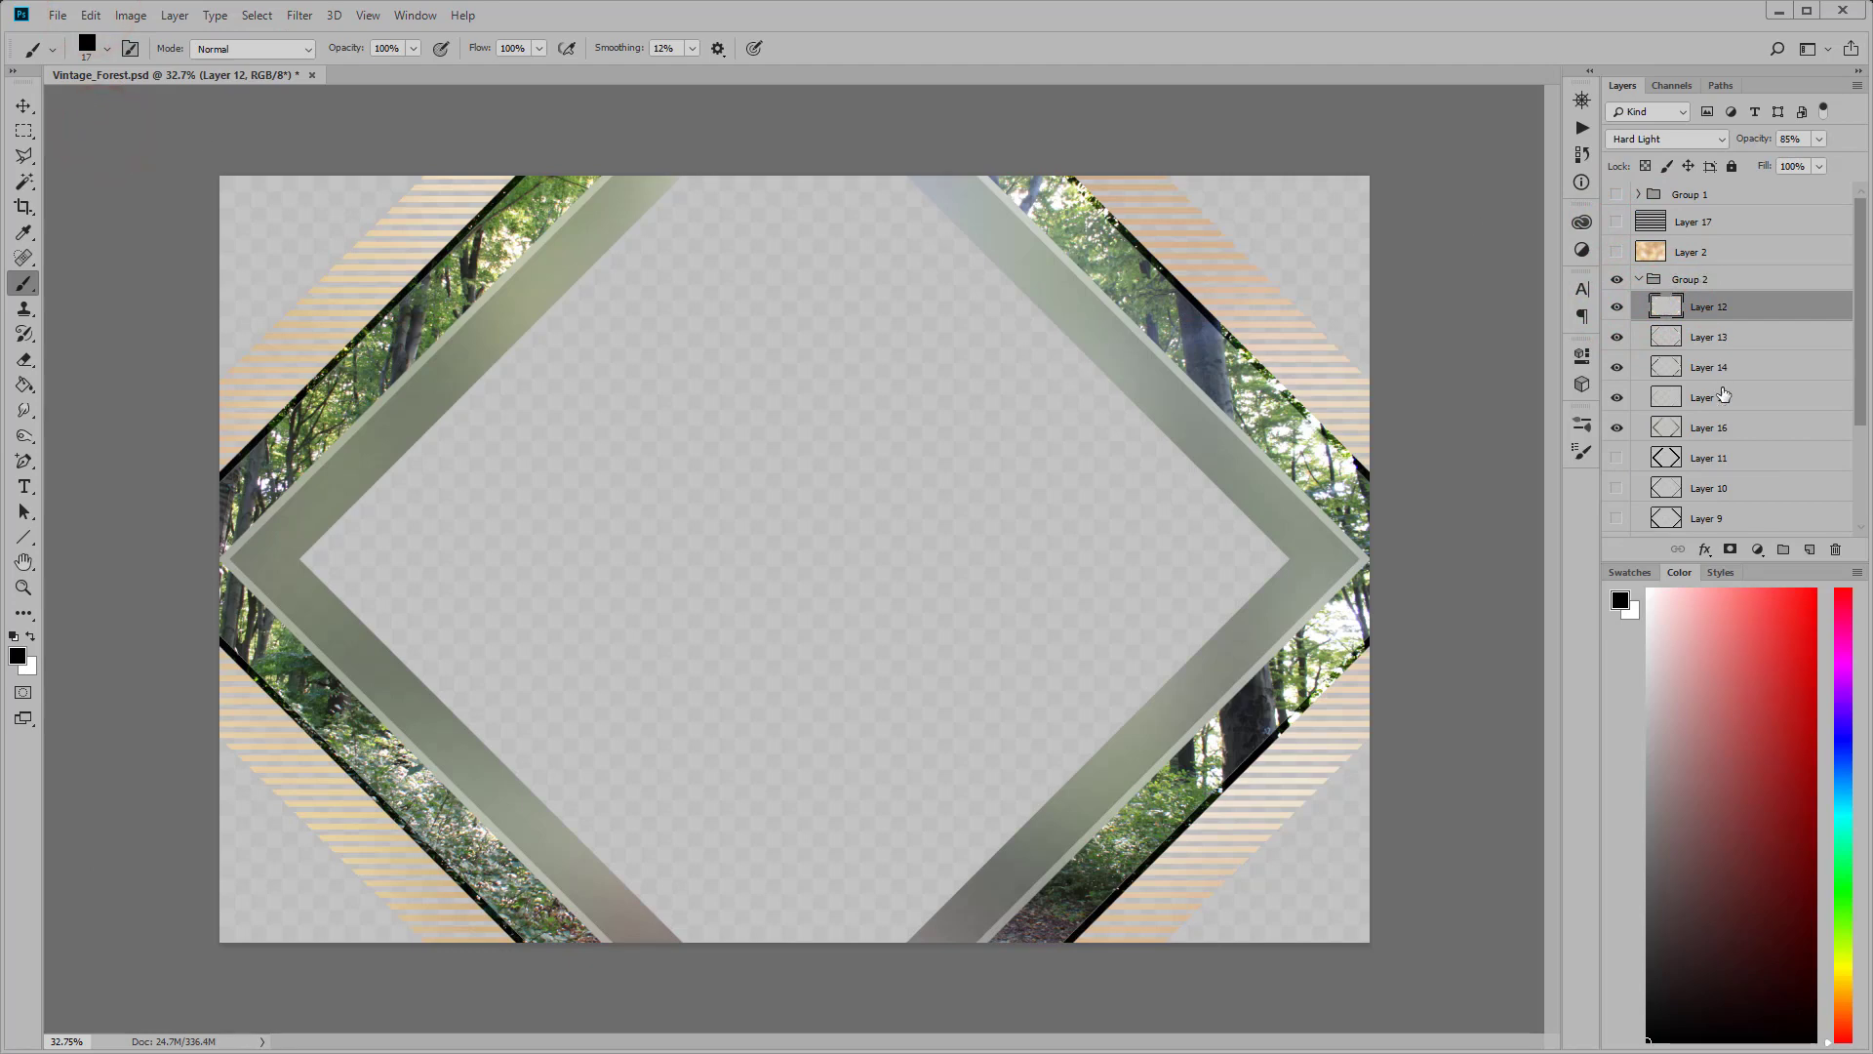
Step: Show the forest Layer 1, Layer 2's golden tint and Group 1's haze, selecting Group 1
scroll(1739, 354, down, 5)
click(1617, 492)
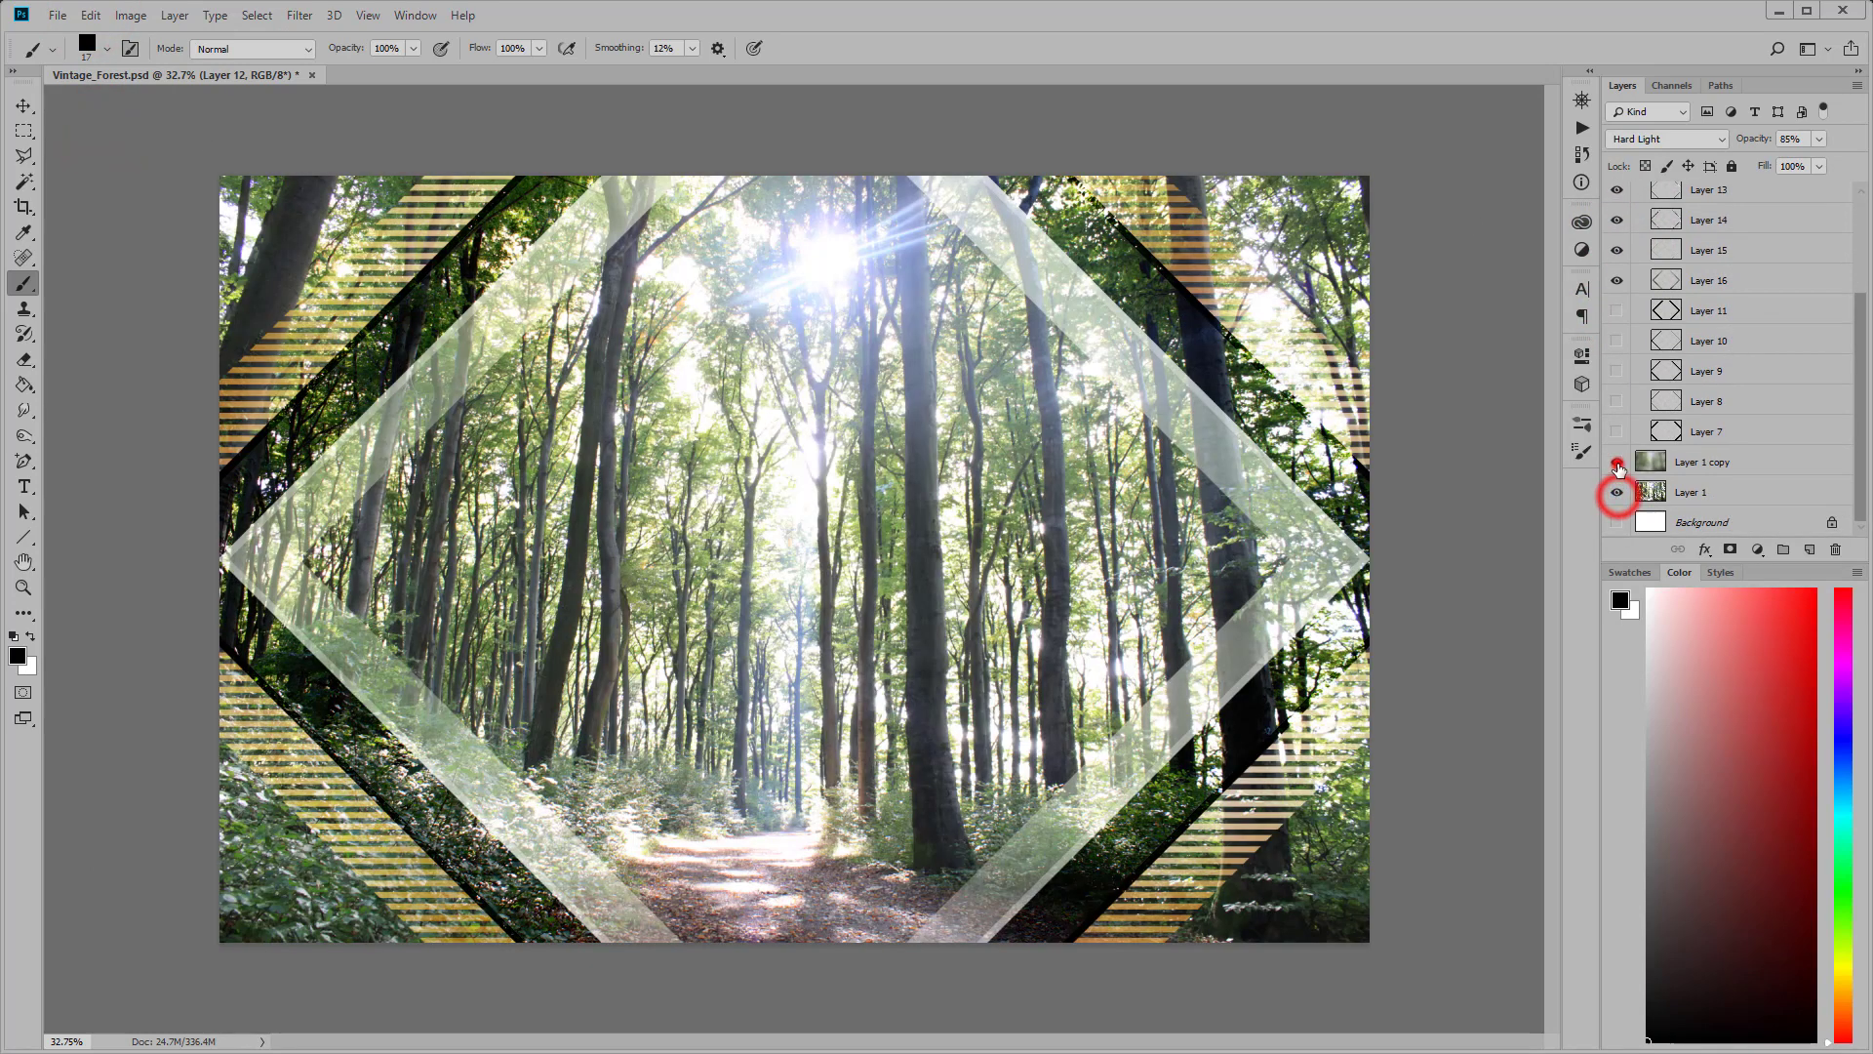
scroll(1617, 469, up, 4)
click(1617, 227)
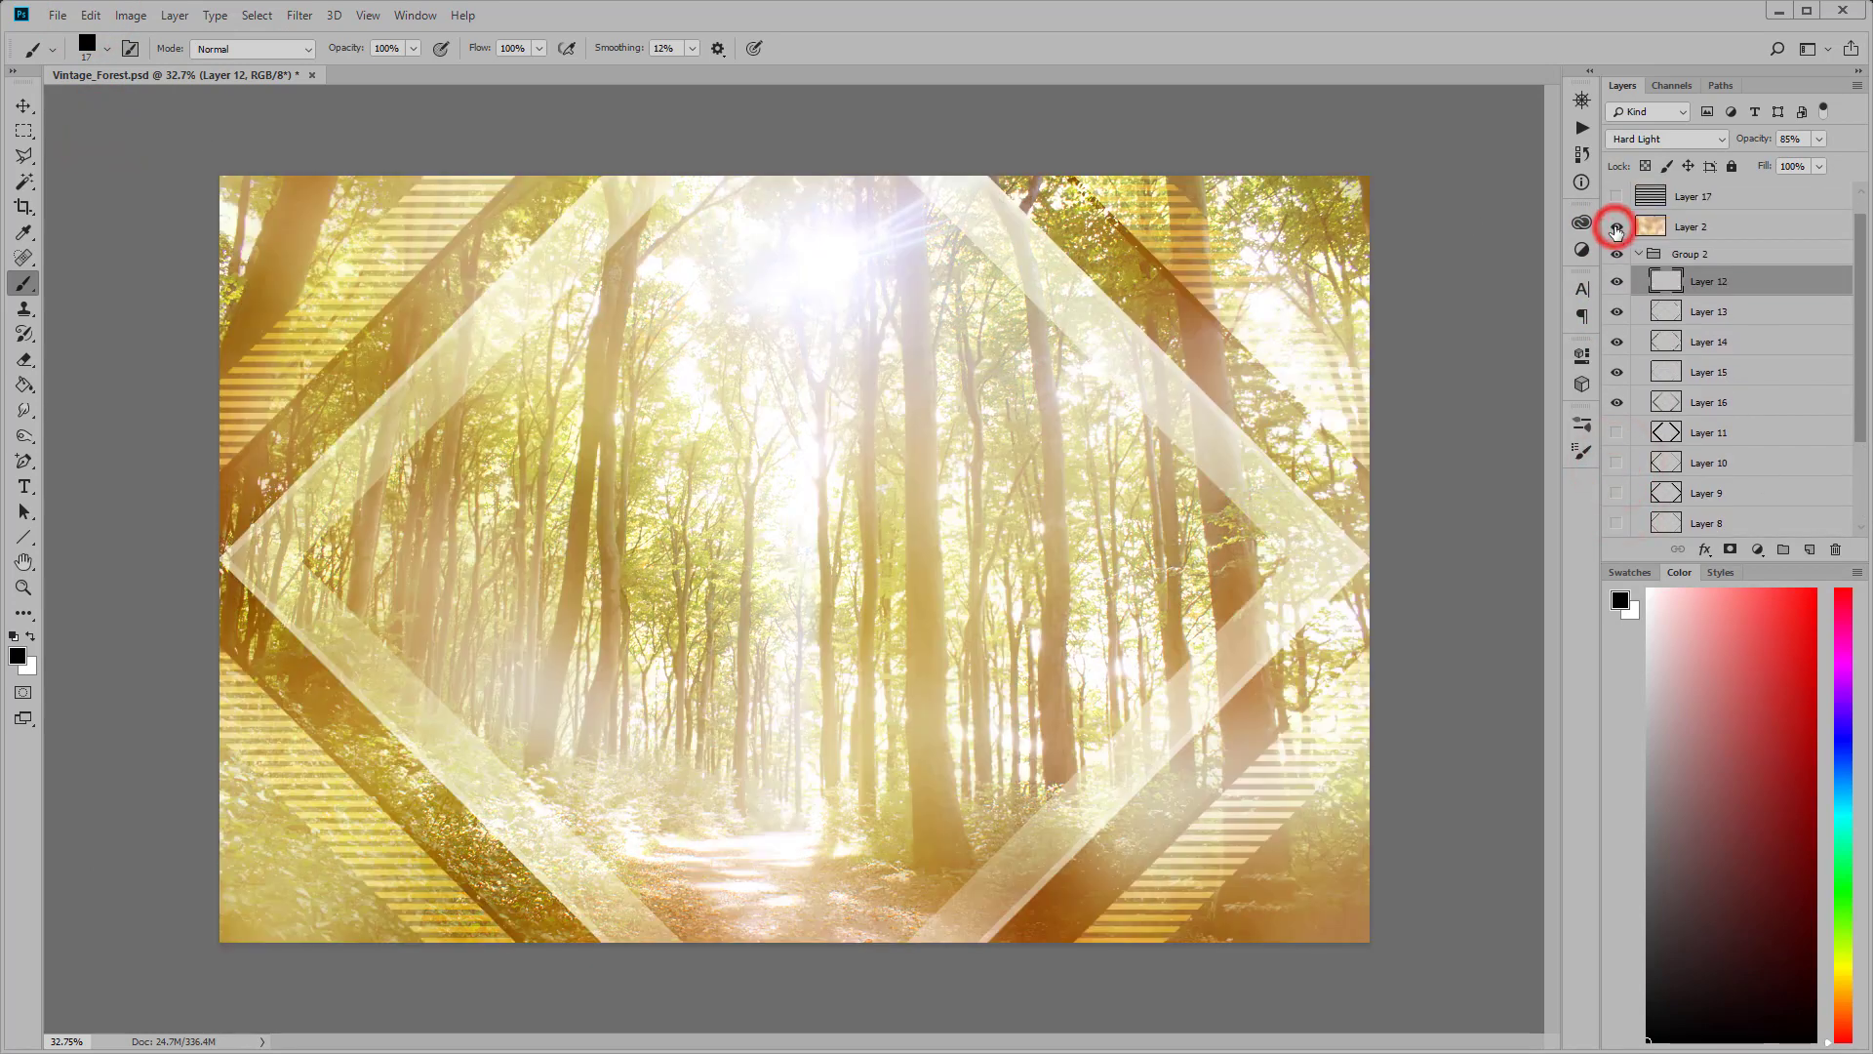
scroll(1706, 420, up, 2)
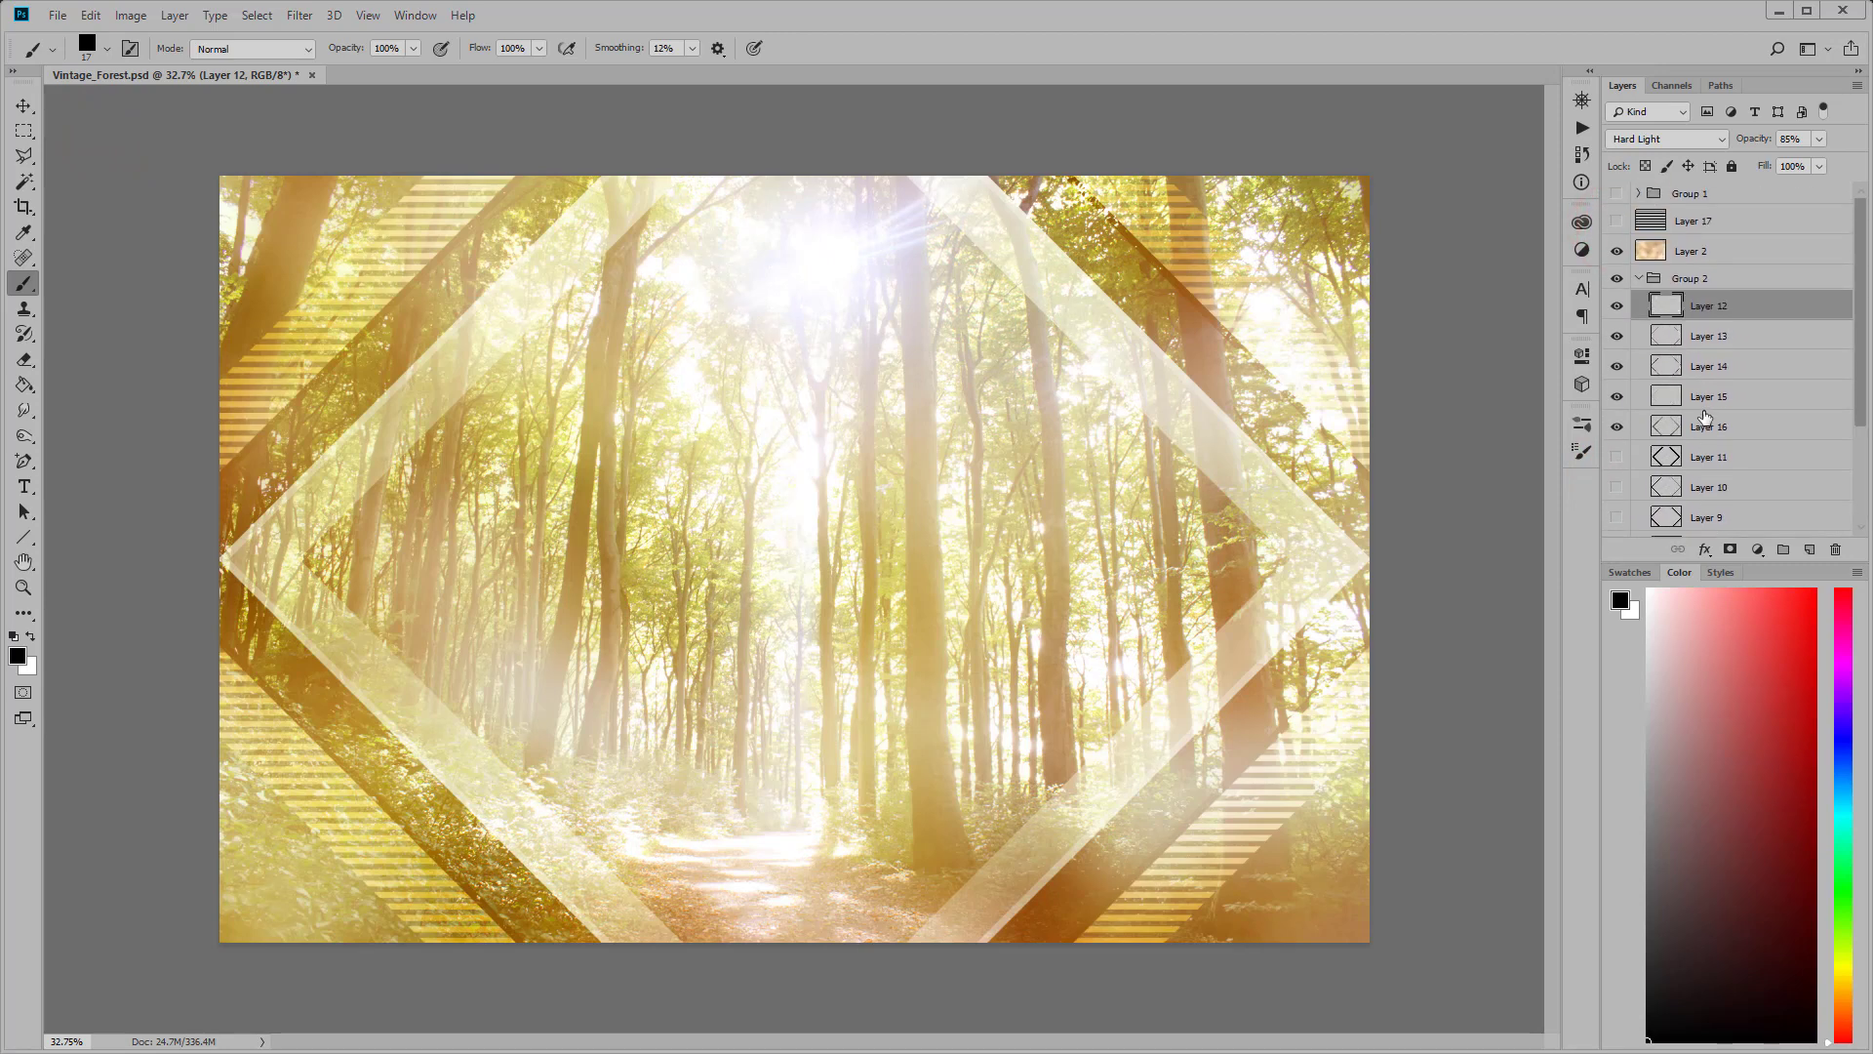
click(1616, 195)
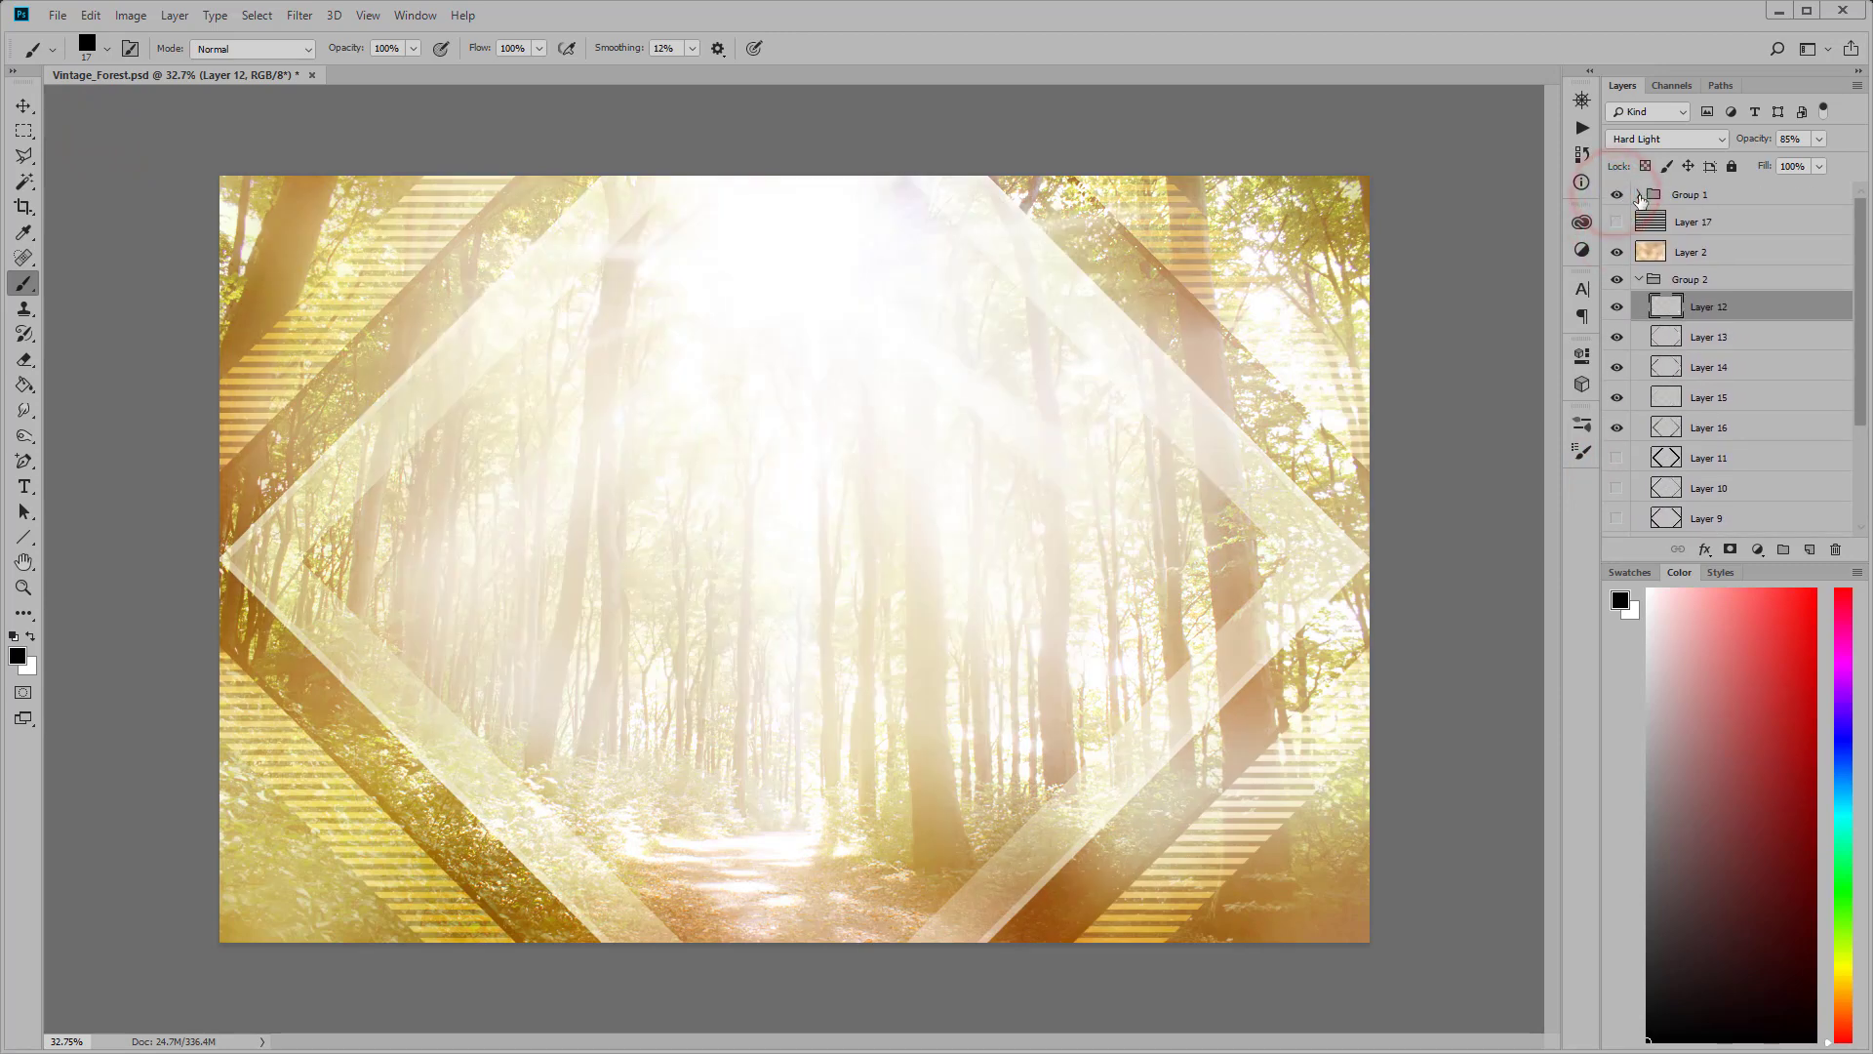
click(1726, 197)
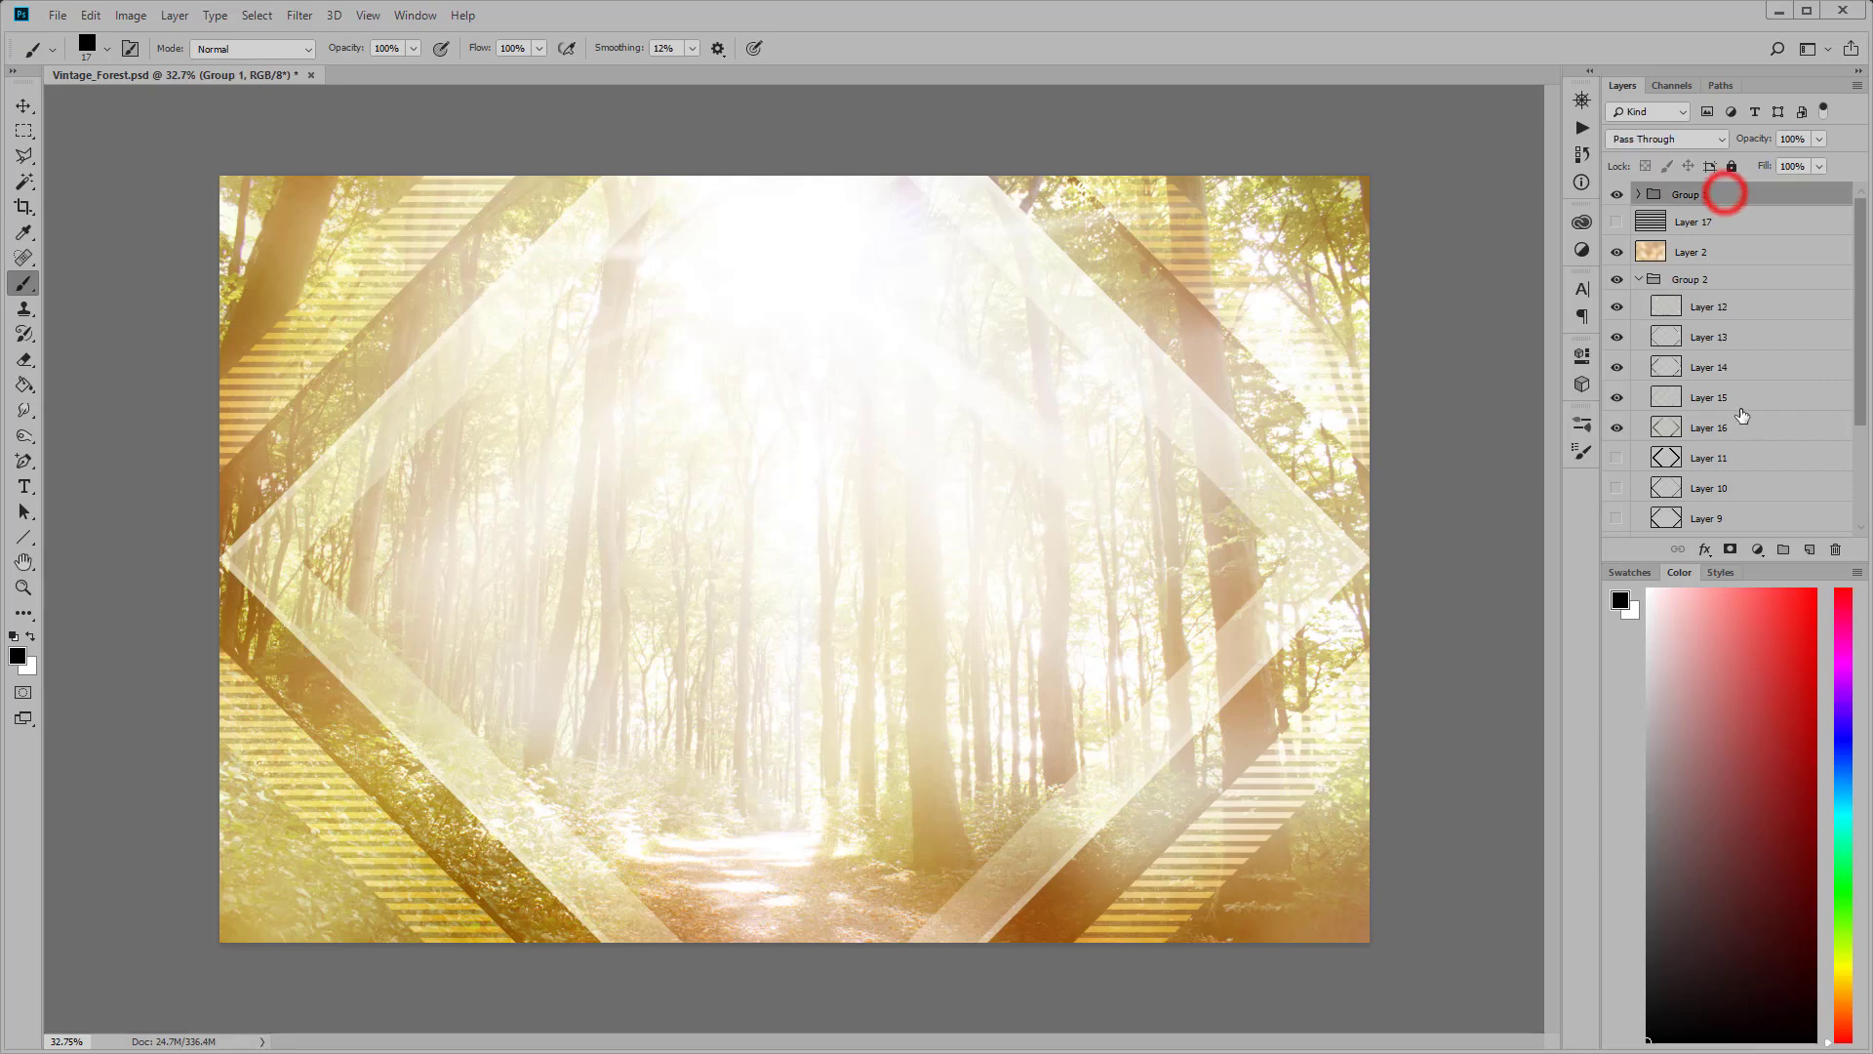
Step: Add a Hue/Saturation adjustment above Group 1: Hue -18, Saturation +23, Lightness +5
click(1758, 549)
click(1767, 728)
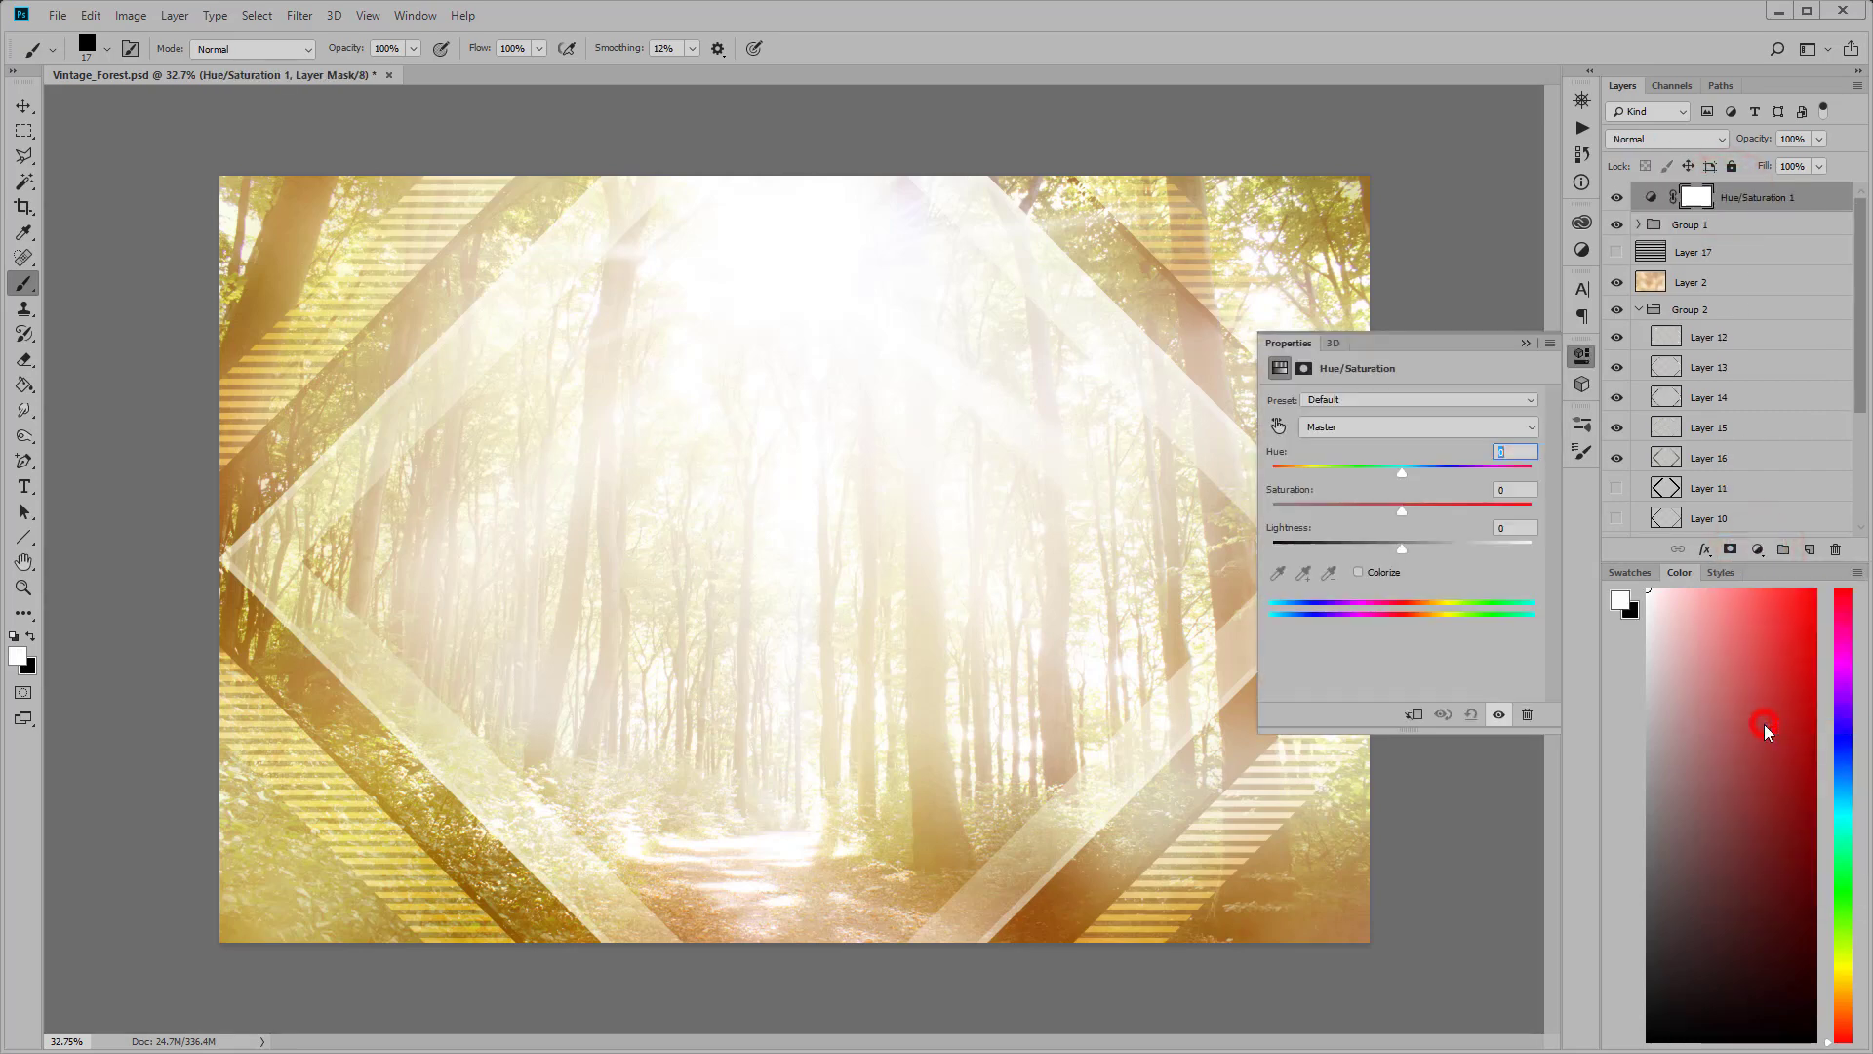
drag(1403, 548, 1409, 547)
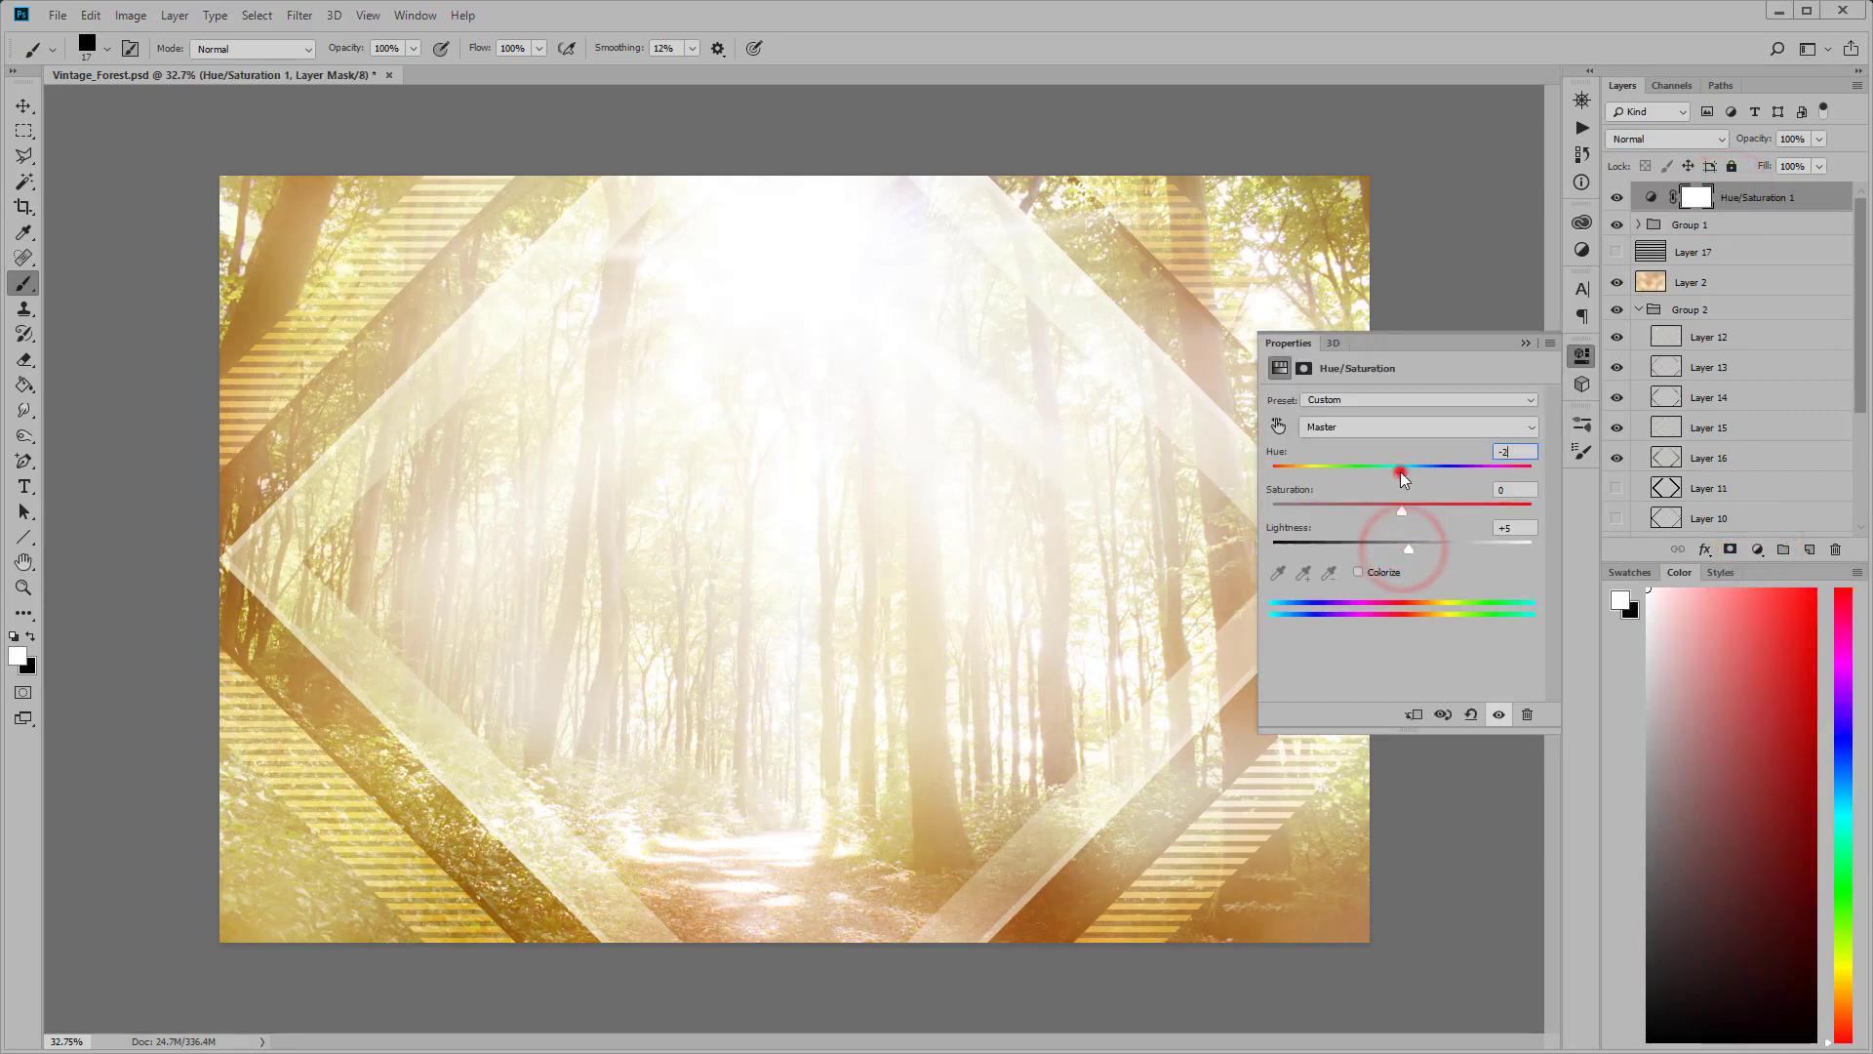
mouse_move(1401, 471)
mouse_down()
mouse_move(1377, 476)
mouse_move(1430, 506)
mouse_up()
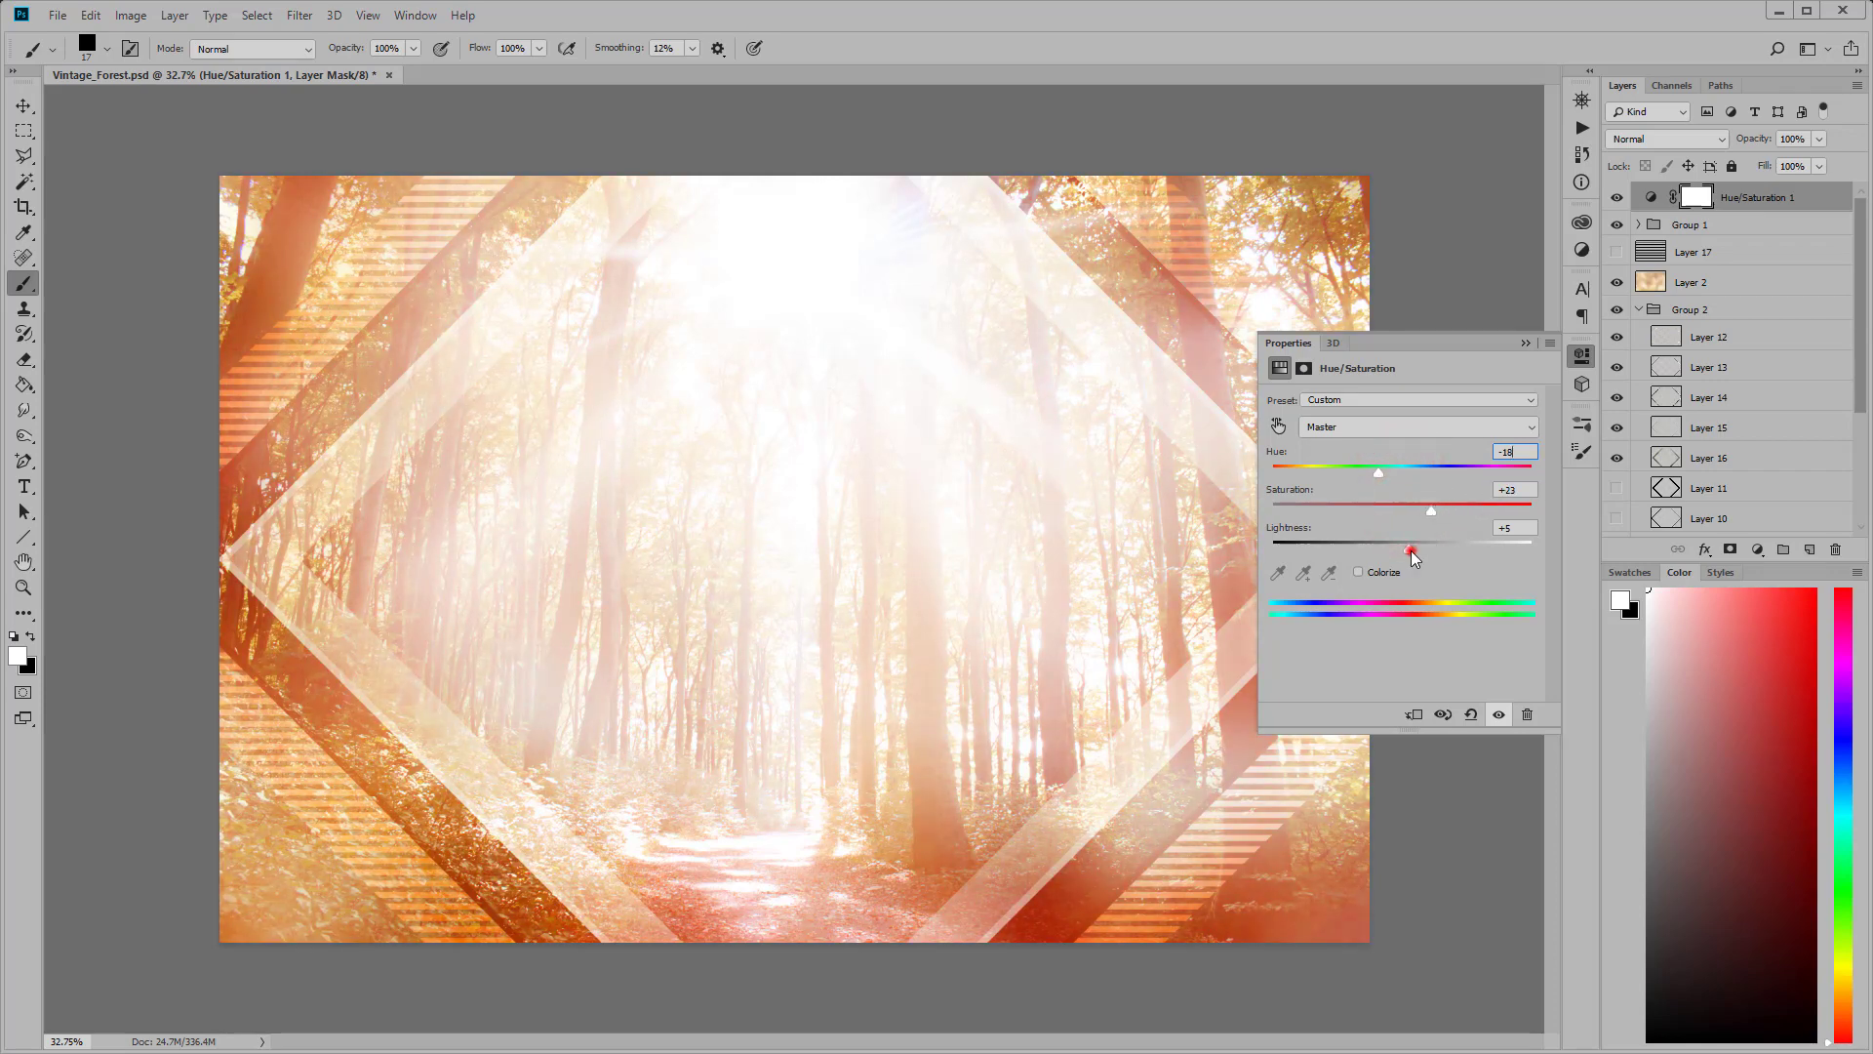
click(1526, 343)
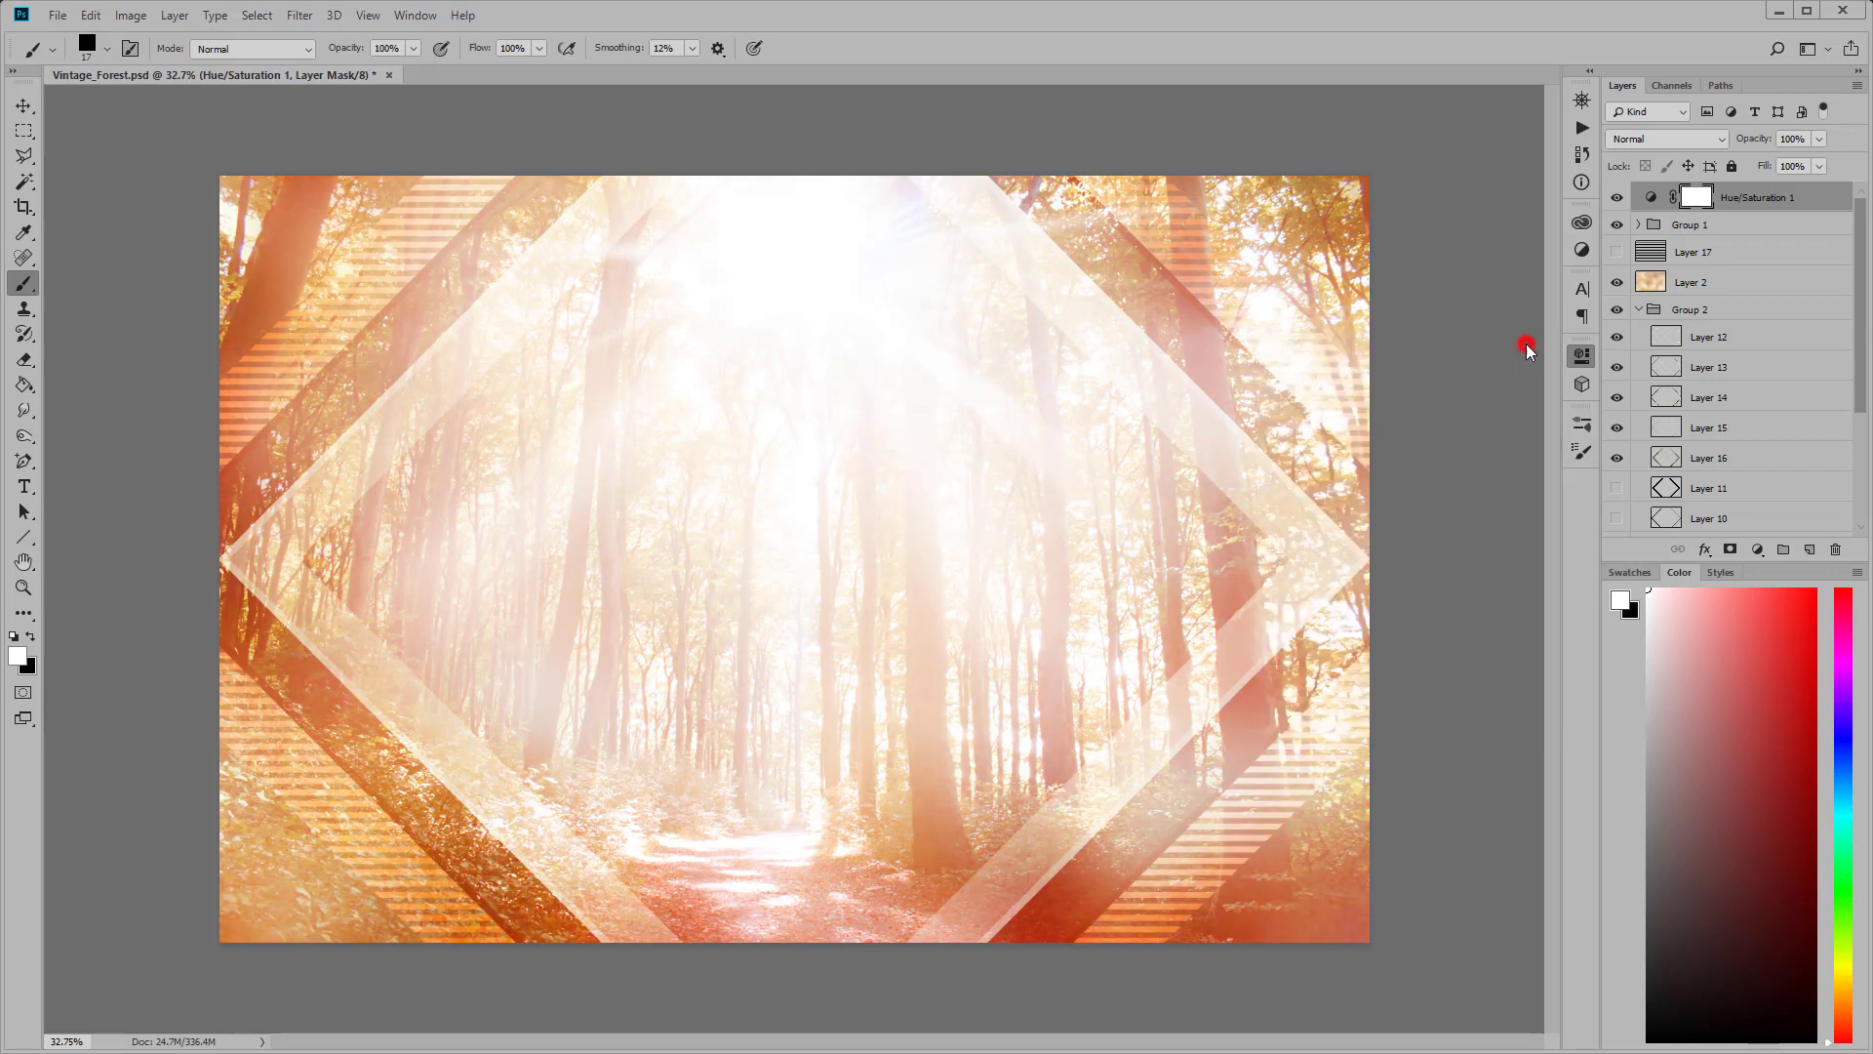
key(m)
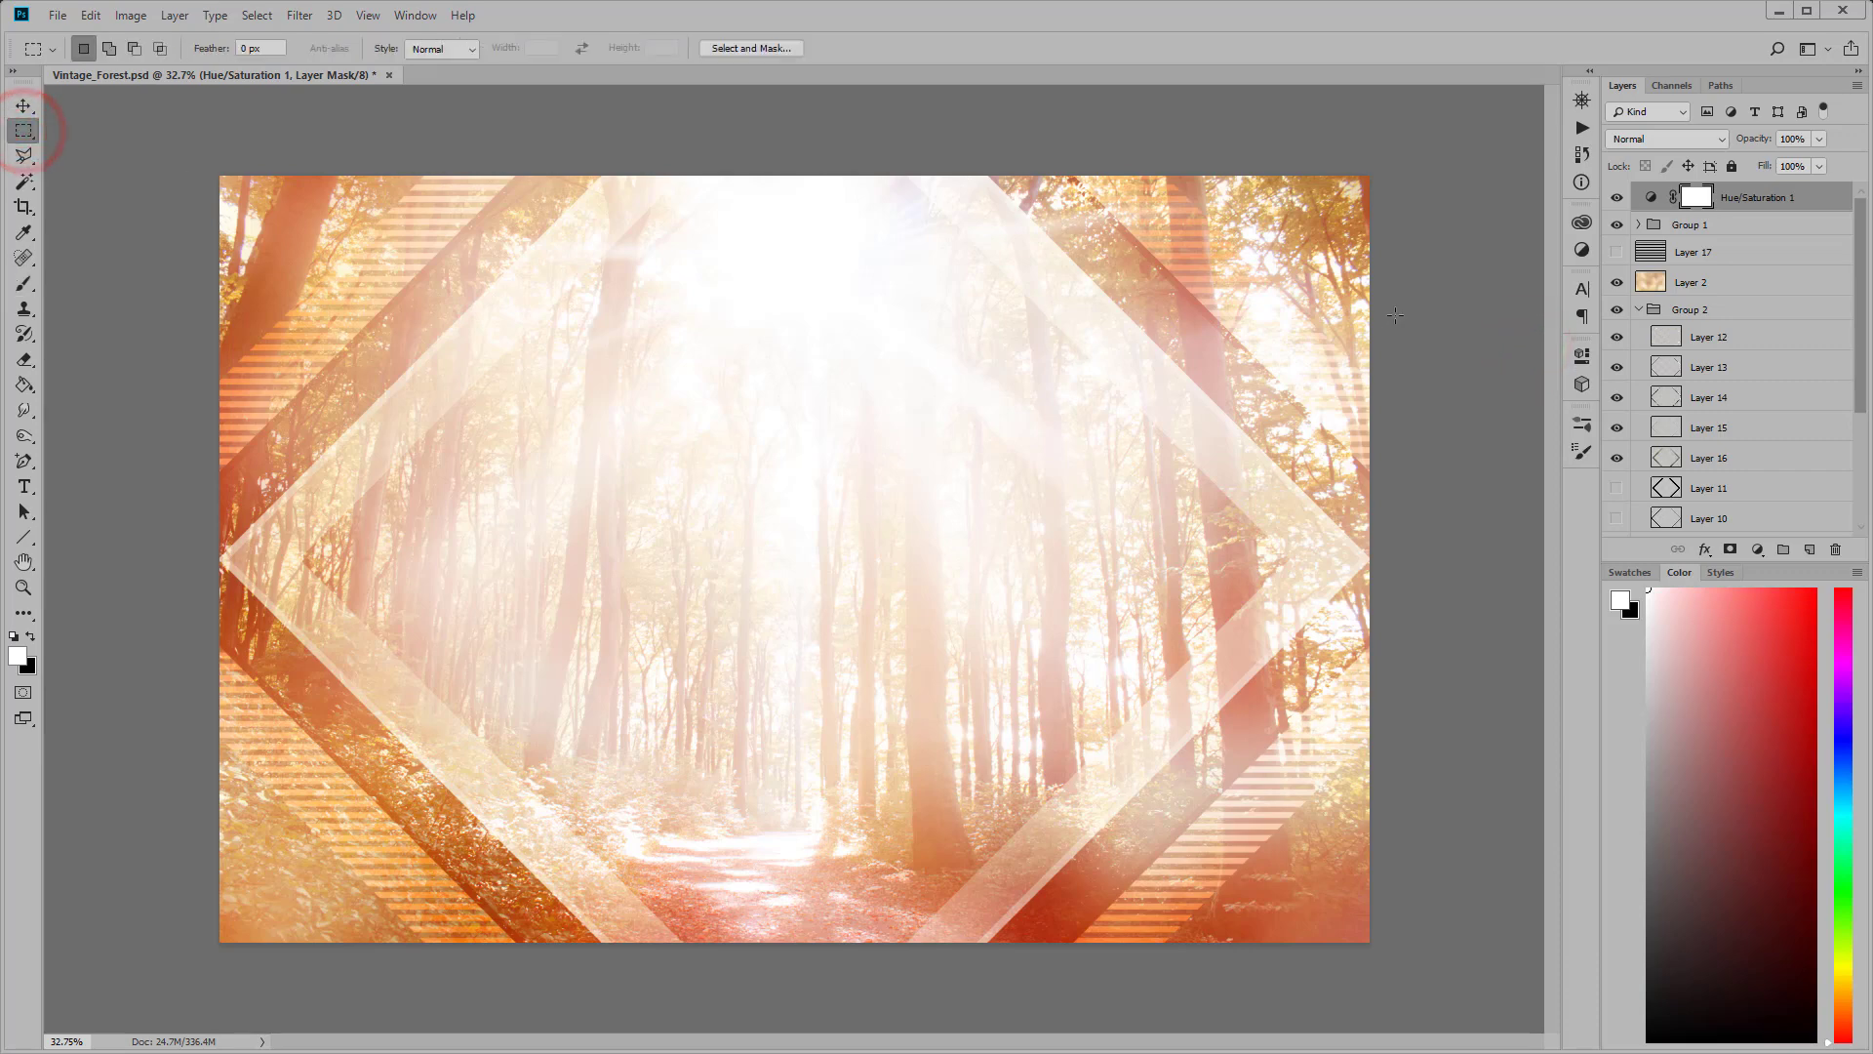
key(ctrl+plus)
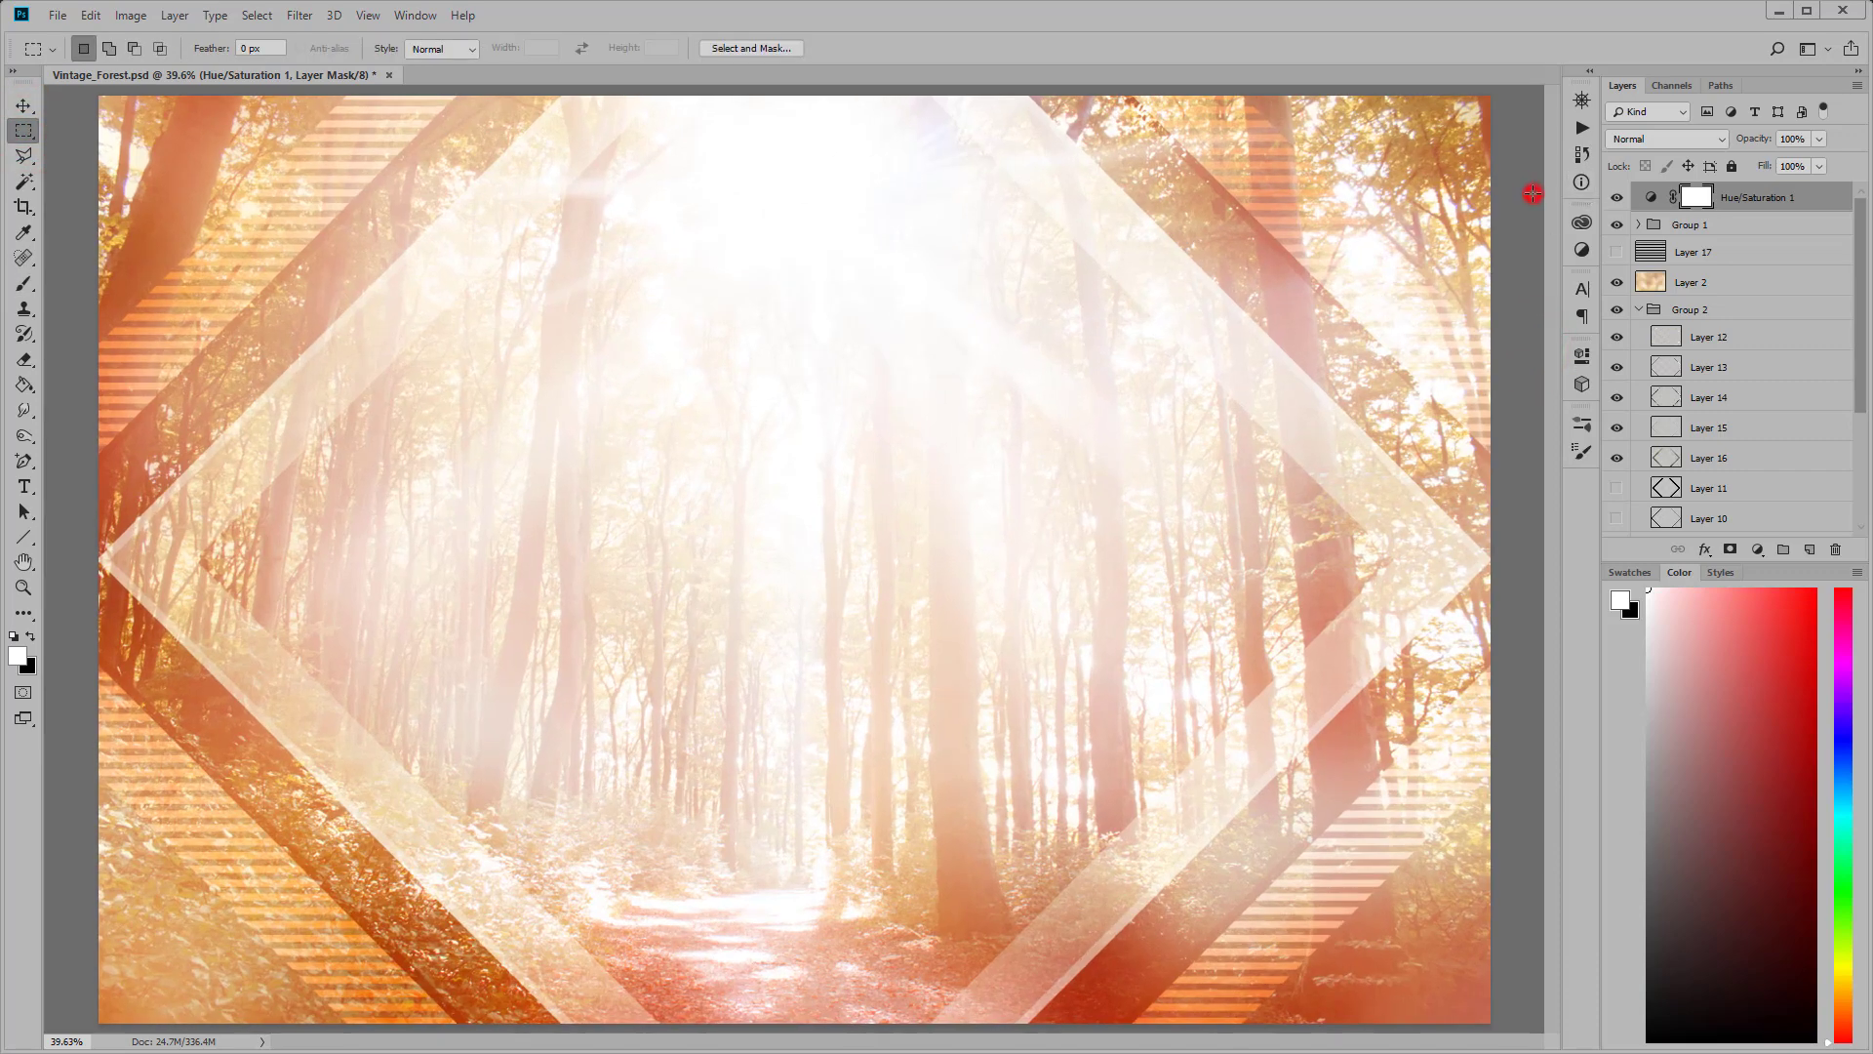
Step: Switch Layer 16's blend mode from Screen to Normal
click(1617, 459)
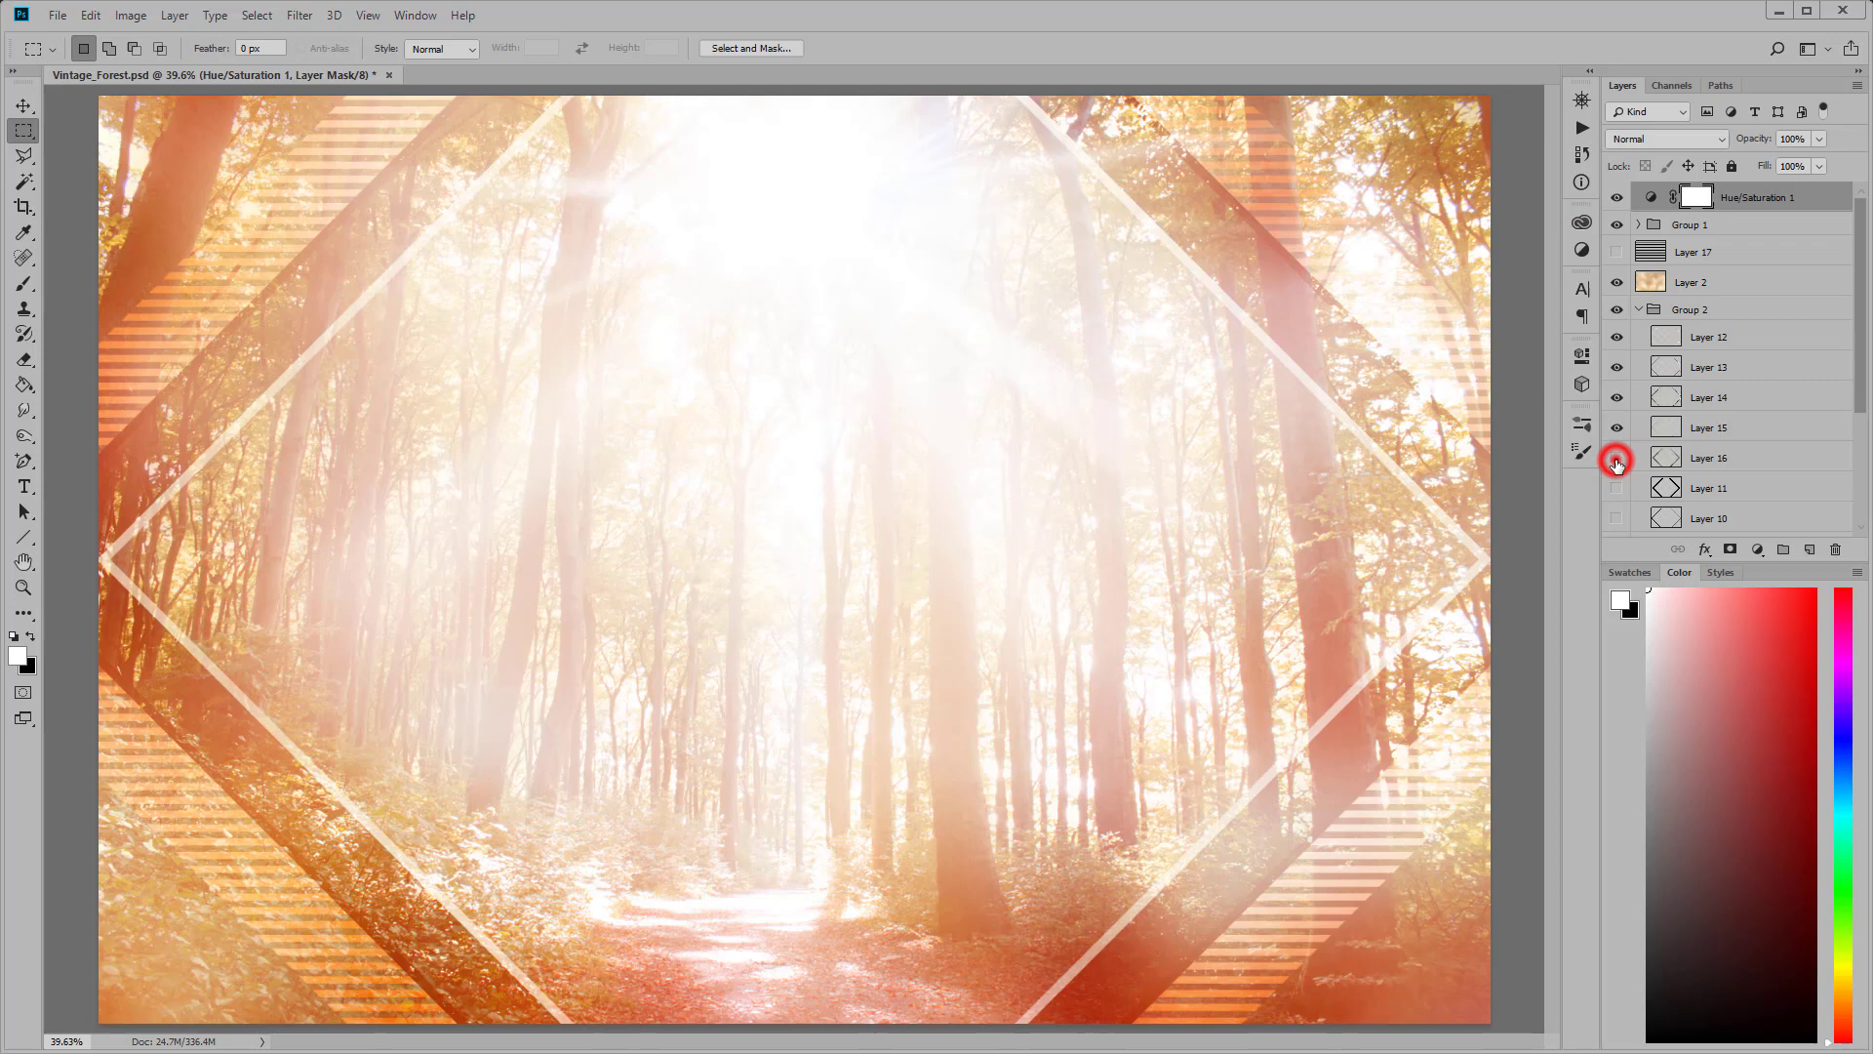
click(1698, 458)
click(1655, 140)
click(1649, 161)
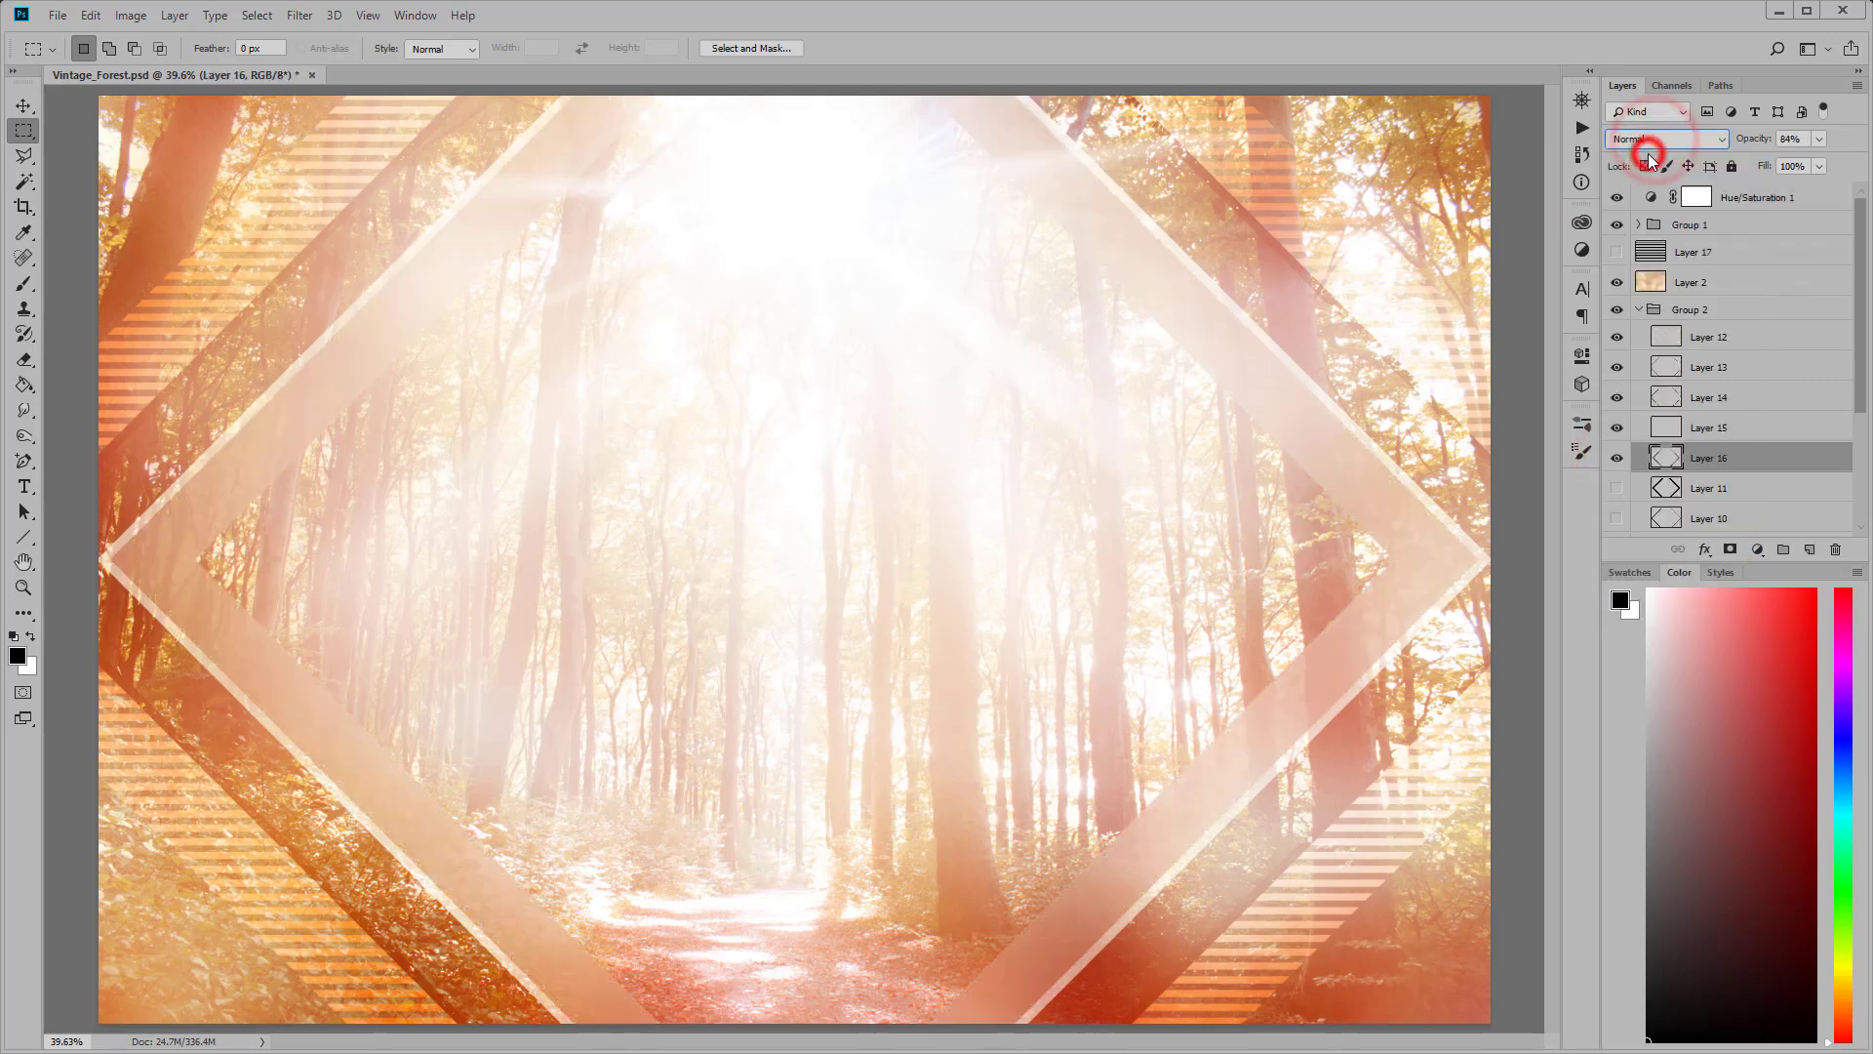
click(1769, 199)
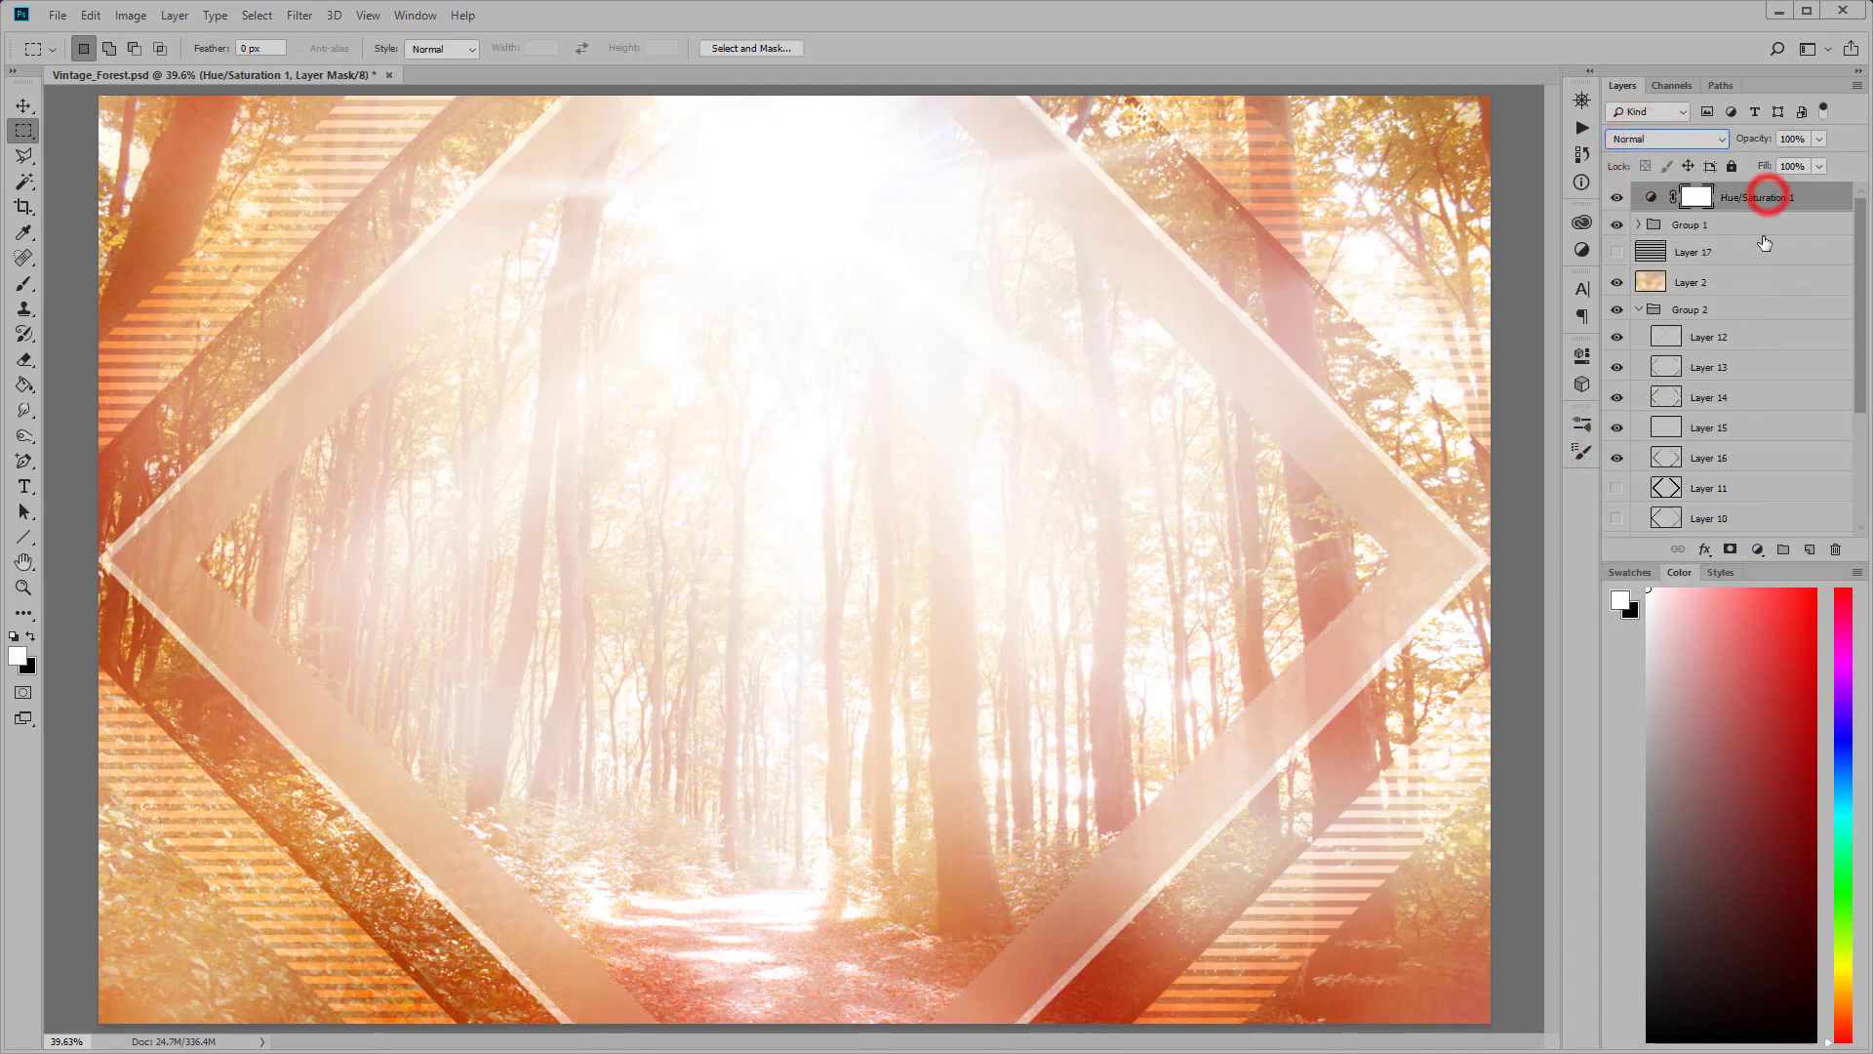
click(1757, 549)
Step: Add Levels 1 above Hue/Saturation 1 with black input around 50 and white 250
click(1746, 649)
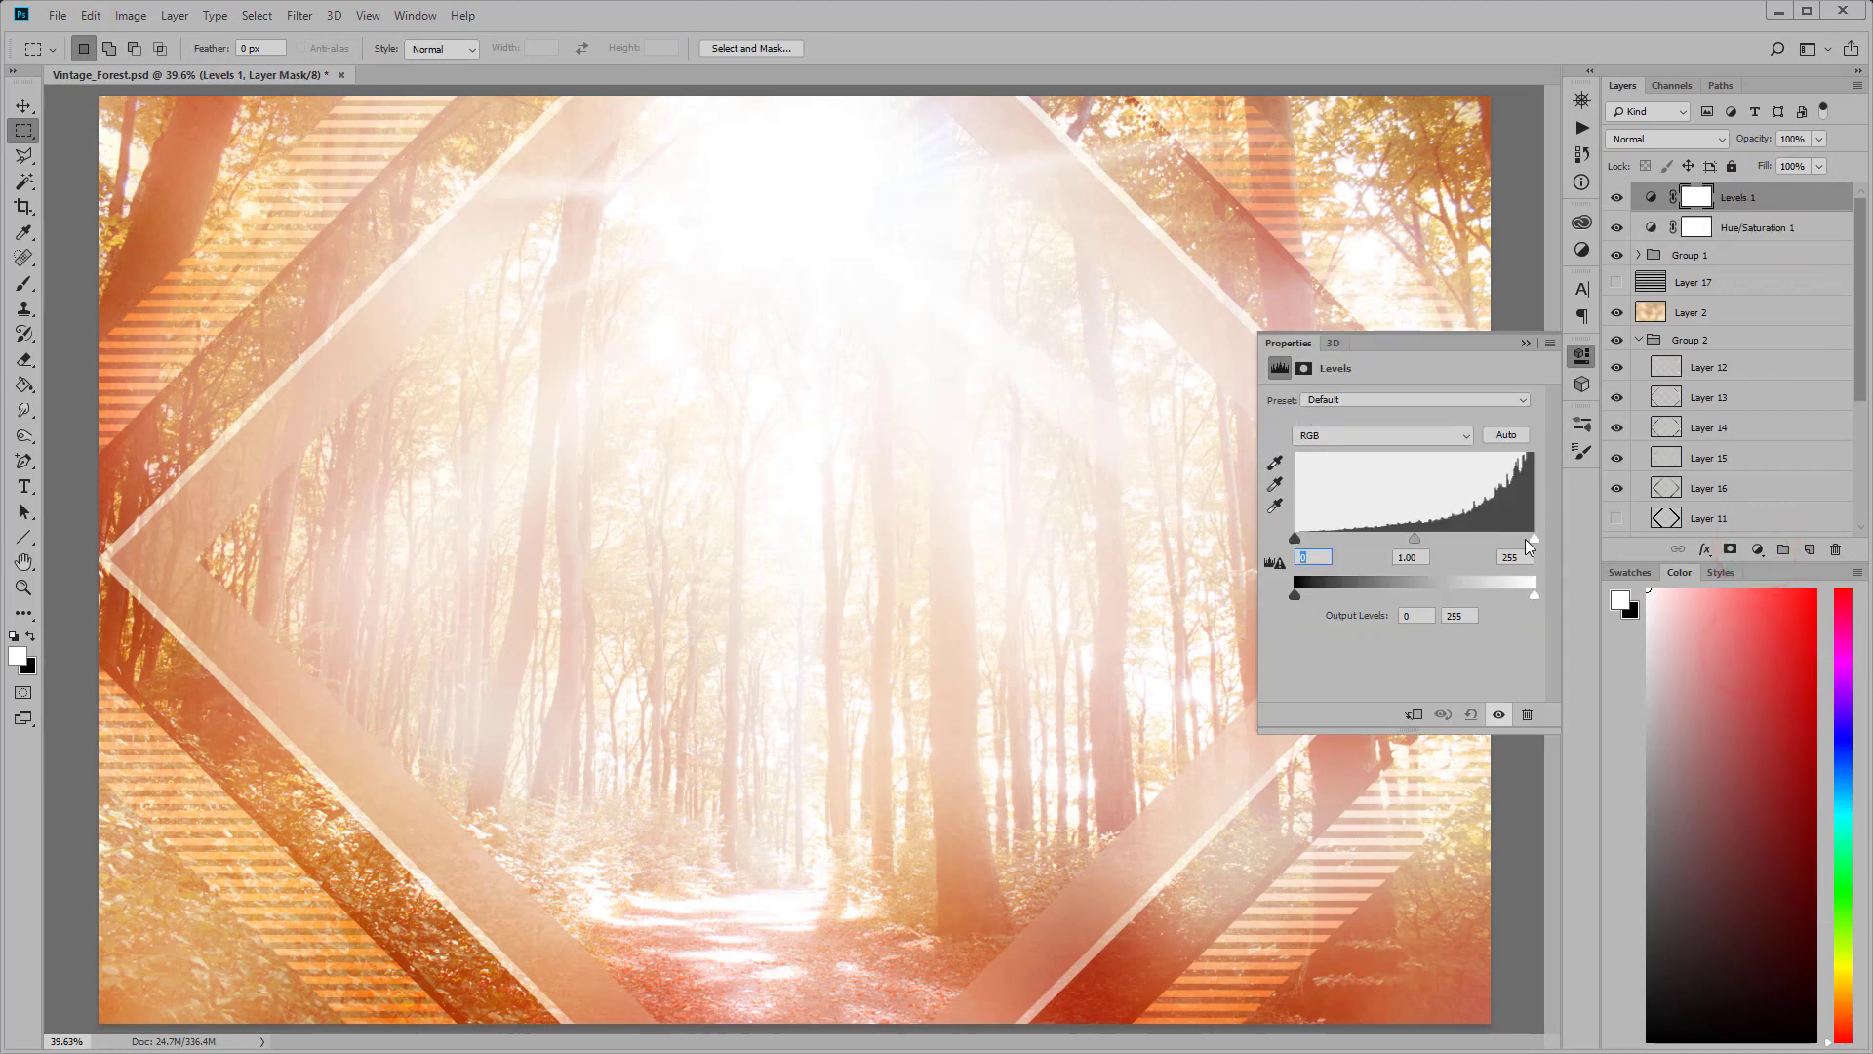
drag(1322, 538, 1333, 538)
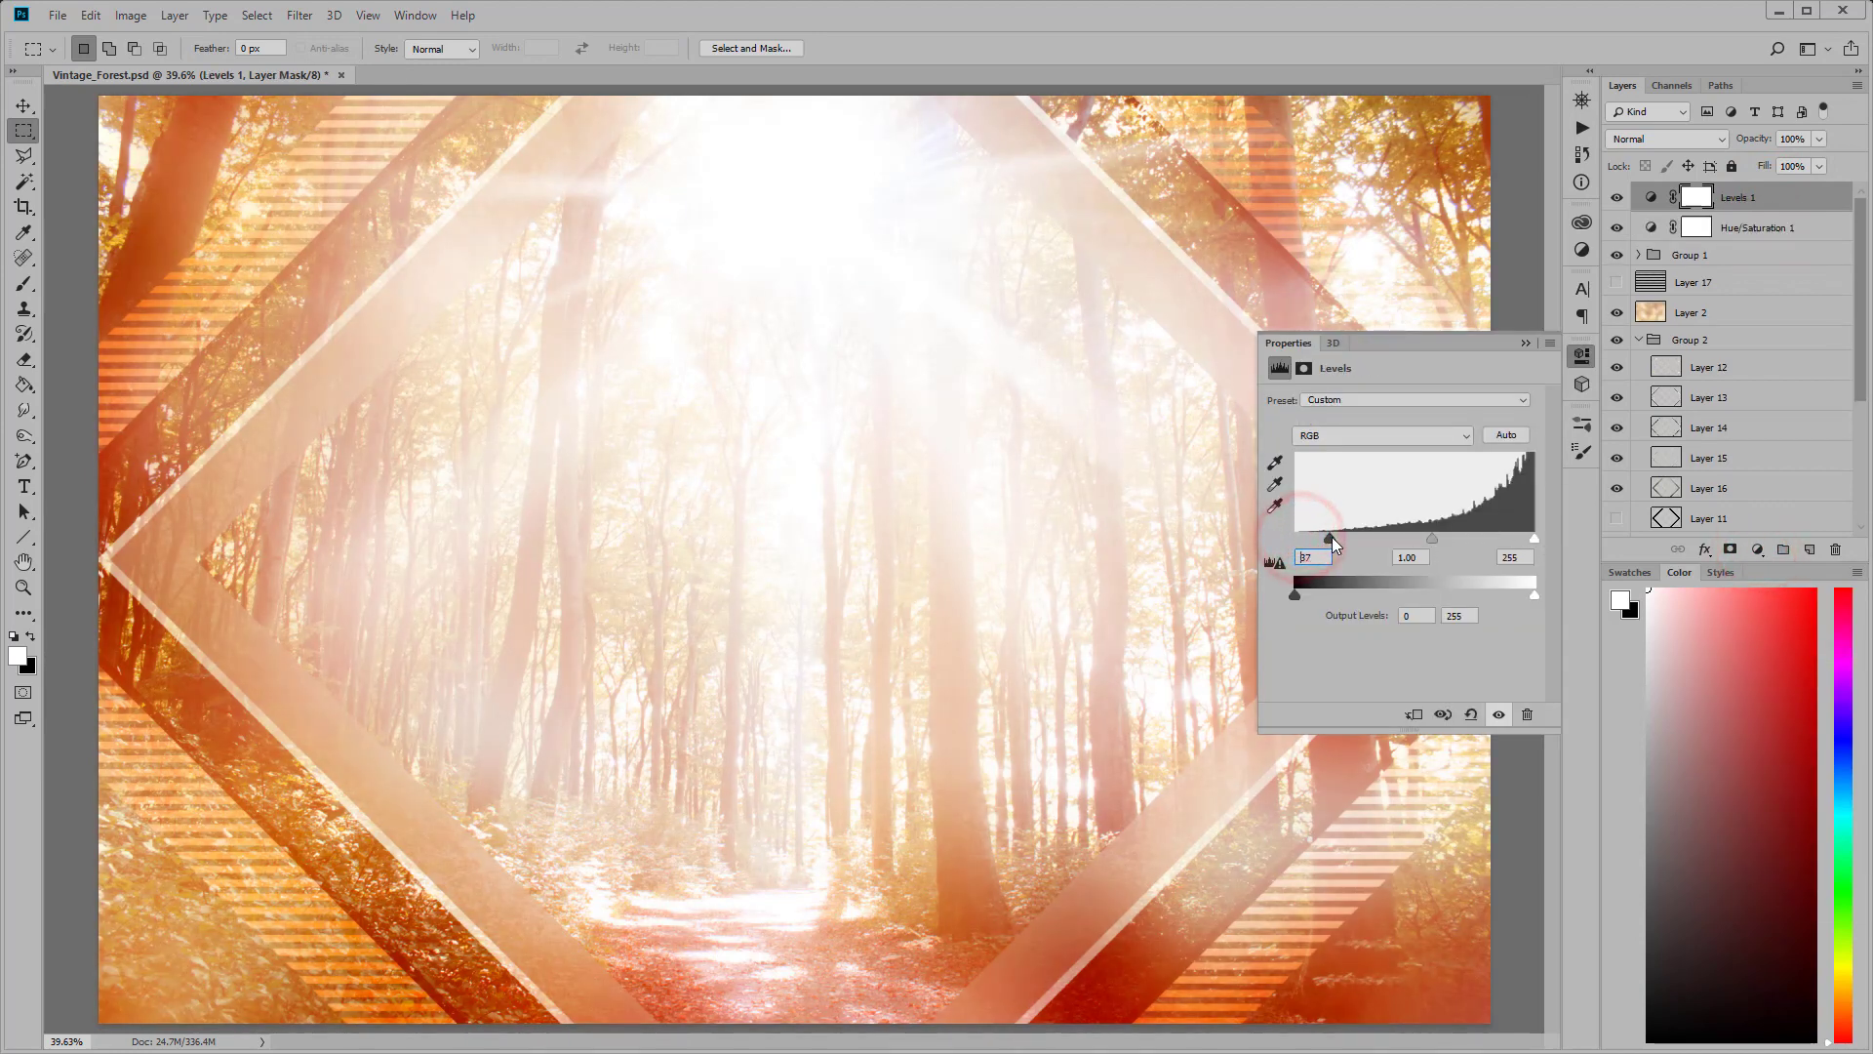
drag(1529, 540, 1529, 540)
drag(1432, 541, 1342, 536)
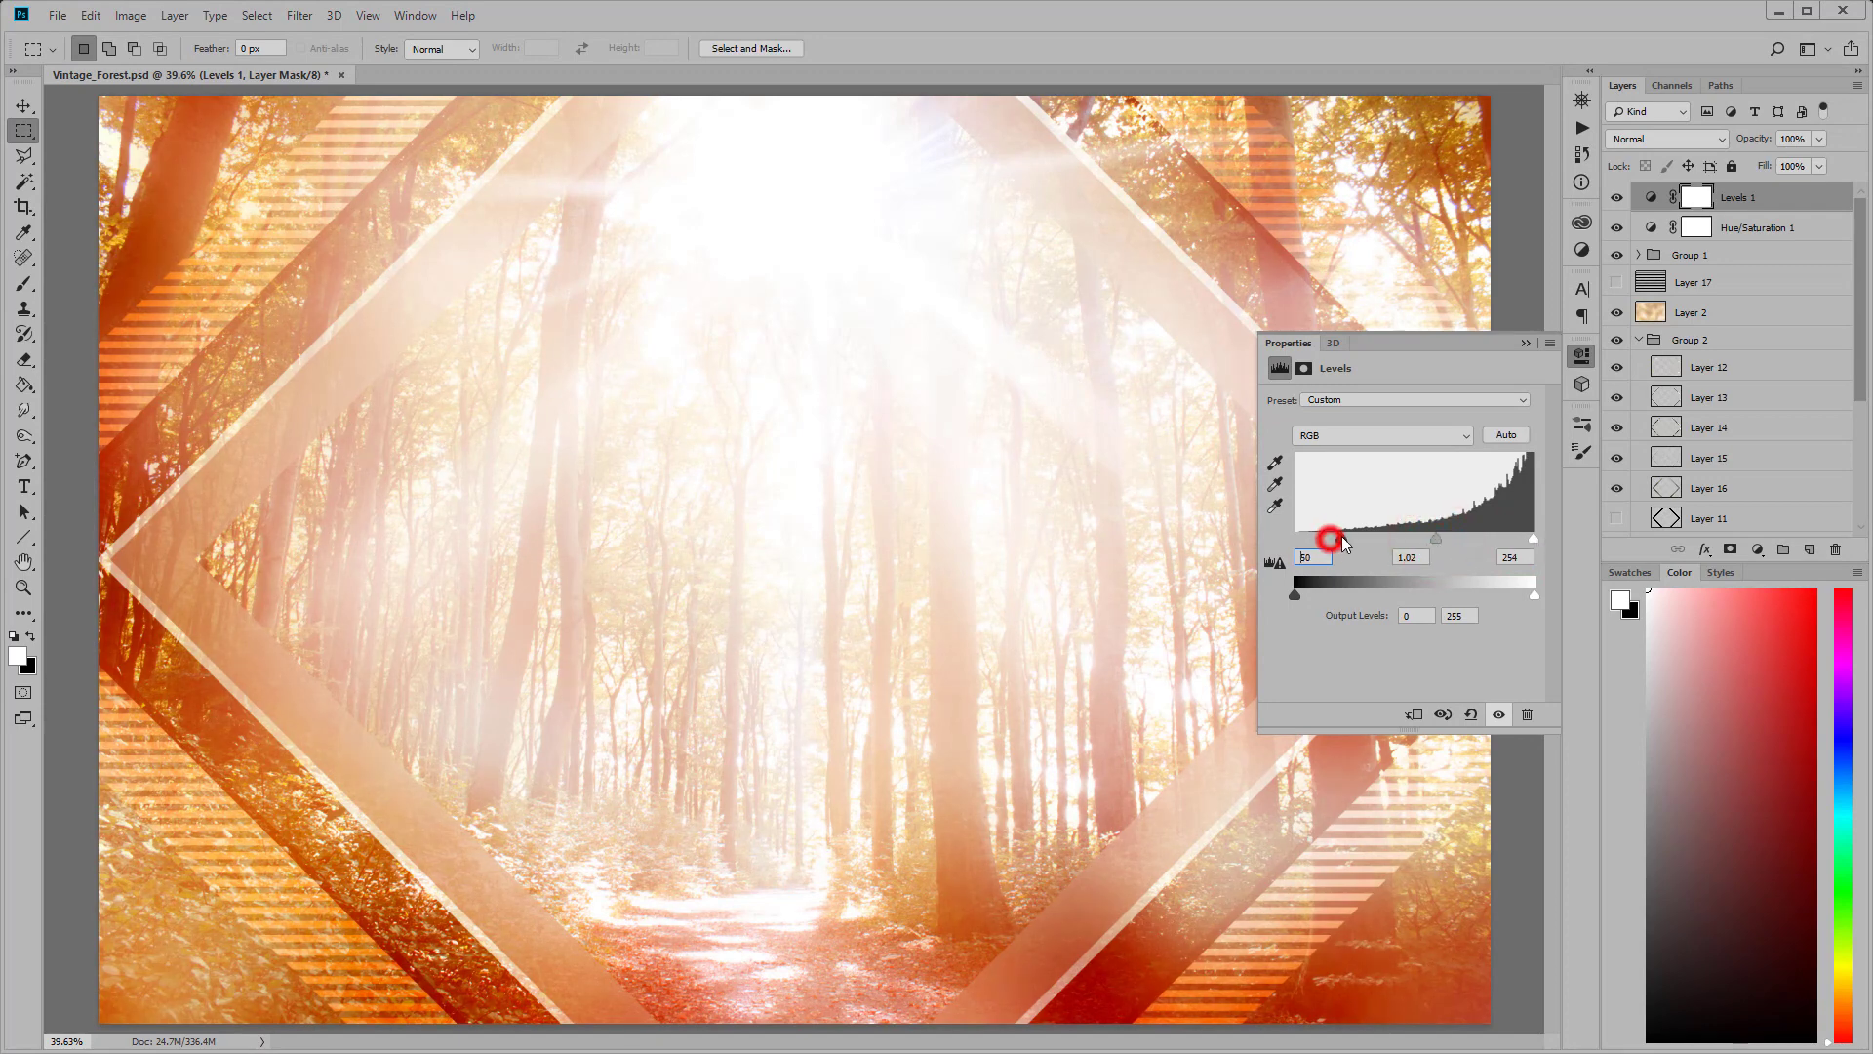
Step: Add Levels 2 above Layer 2 with black input 30 and white near 235
click(1789, 311)
click(1757, 549)
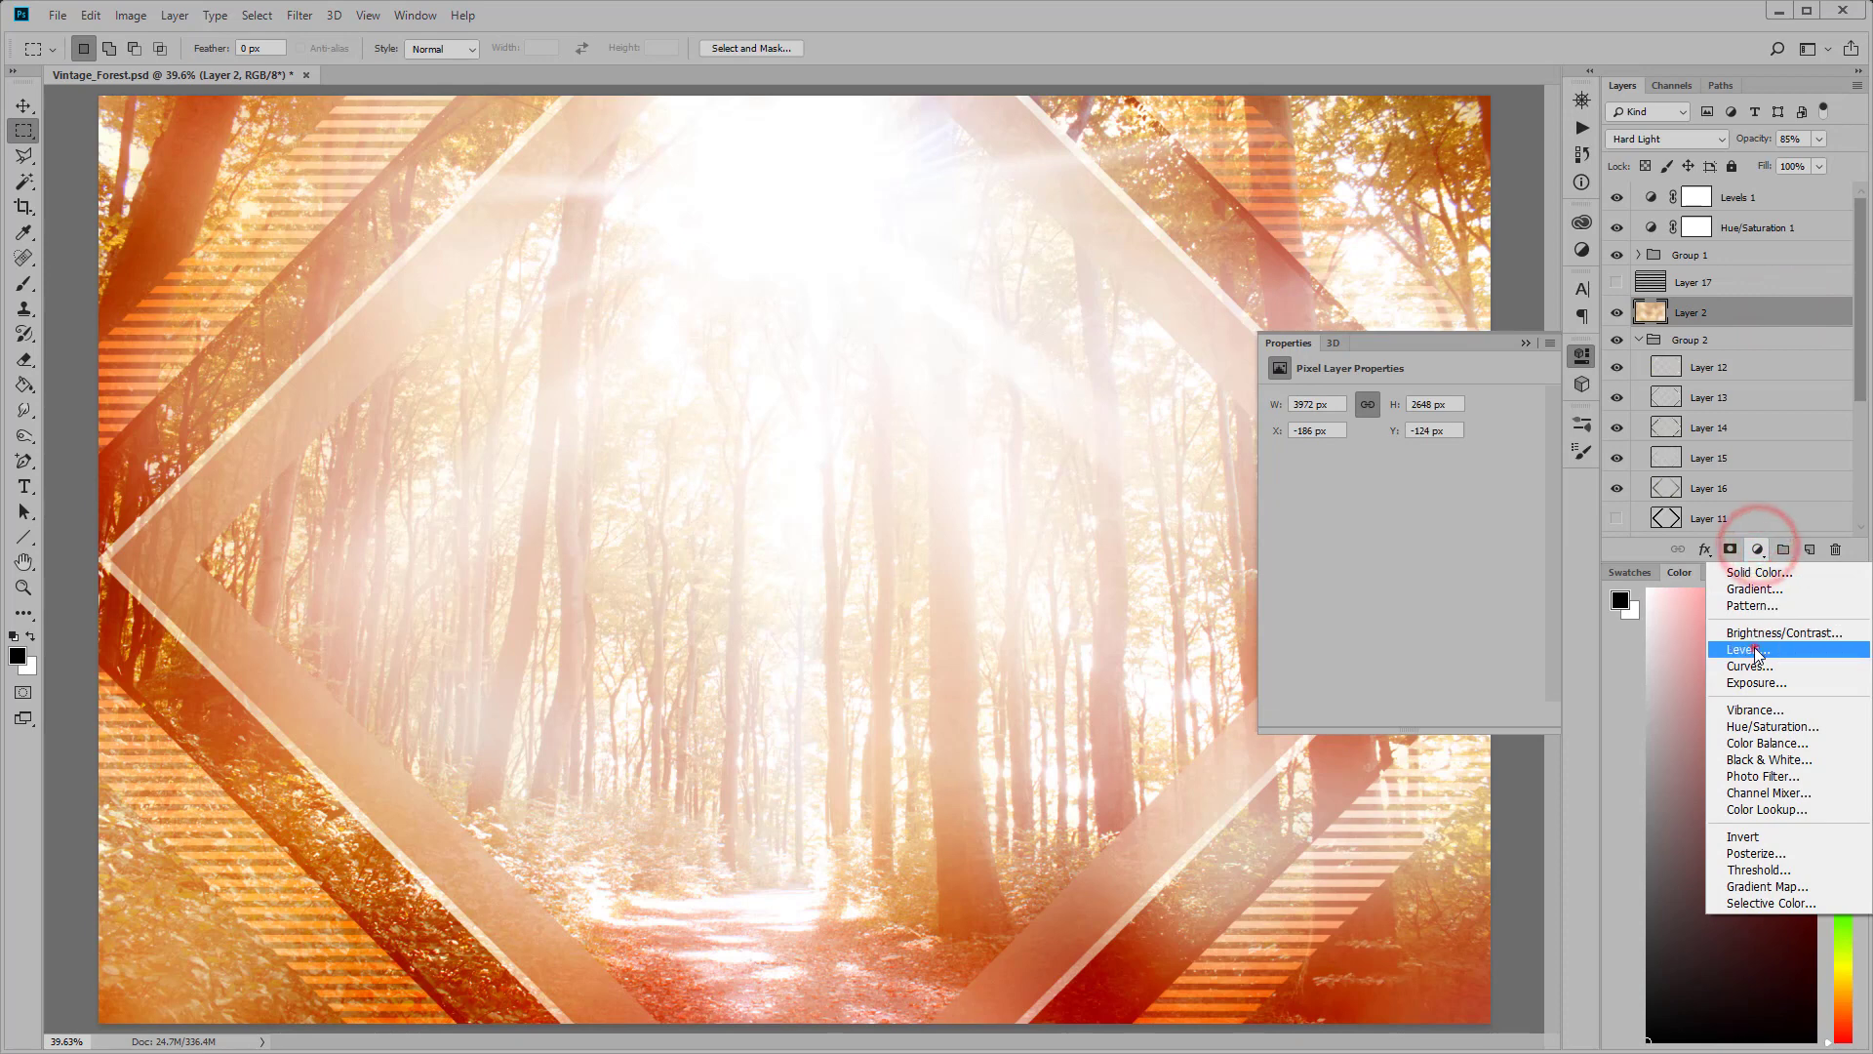
click(1757, 651)
drag(1296, 537, 1322, 538)
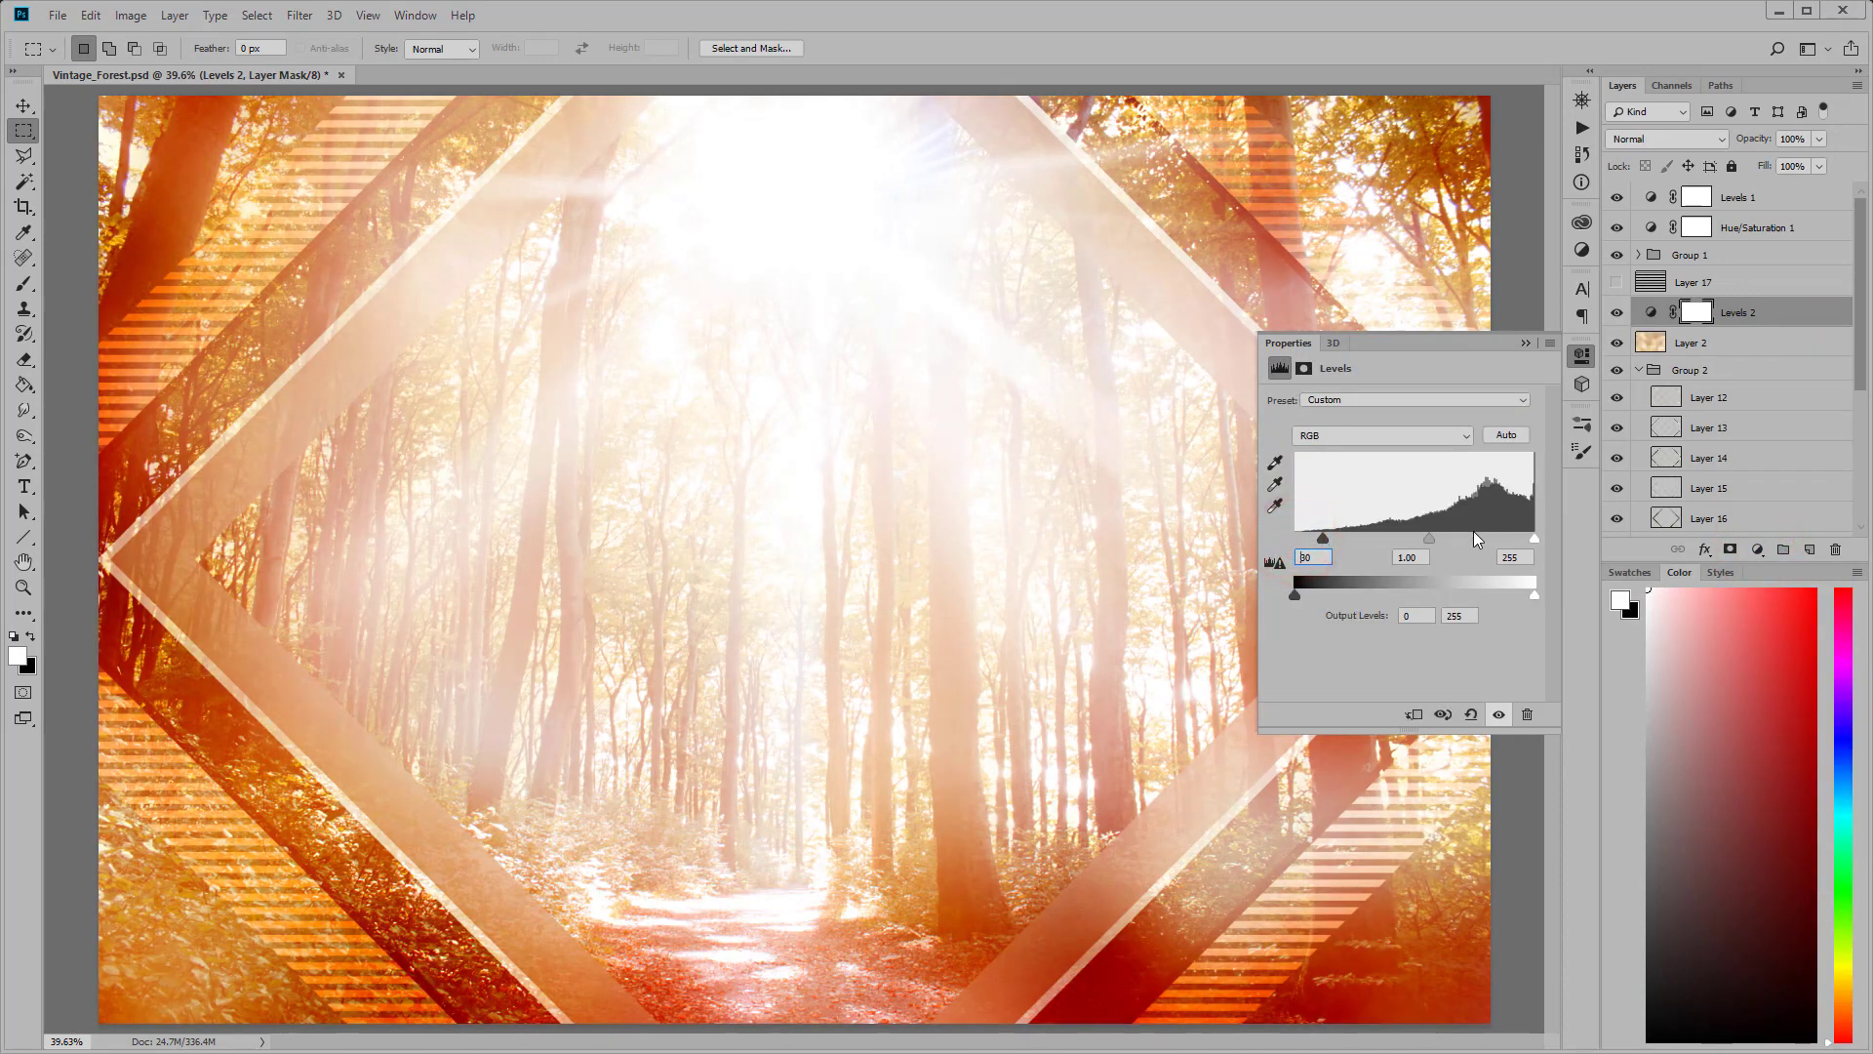
drag(1533, 539, 1514, 543)
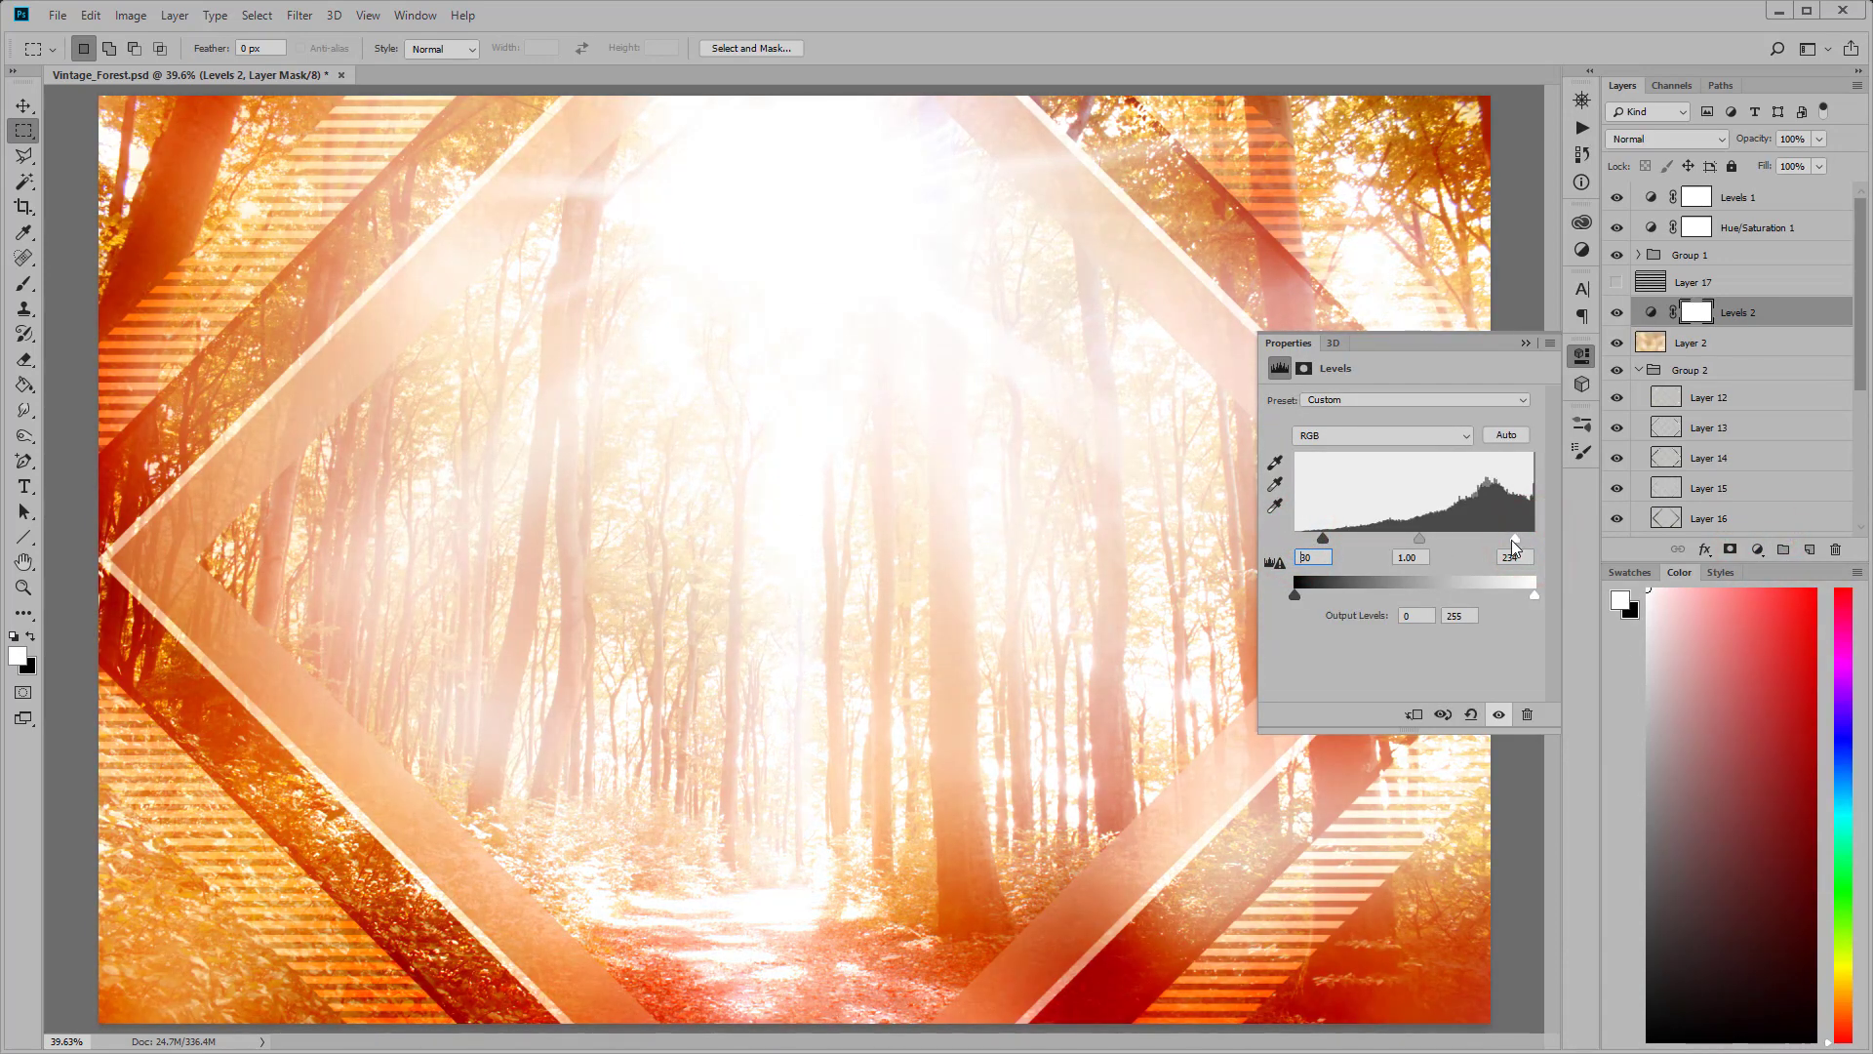
click(1525, 343)
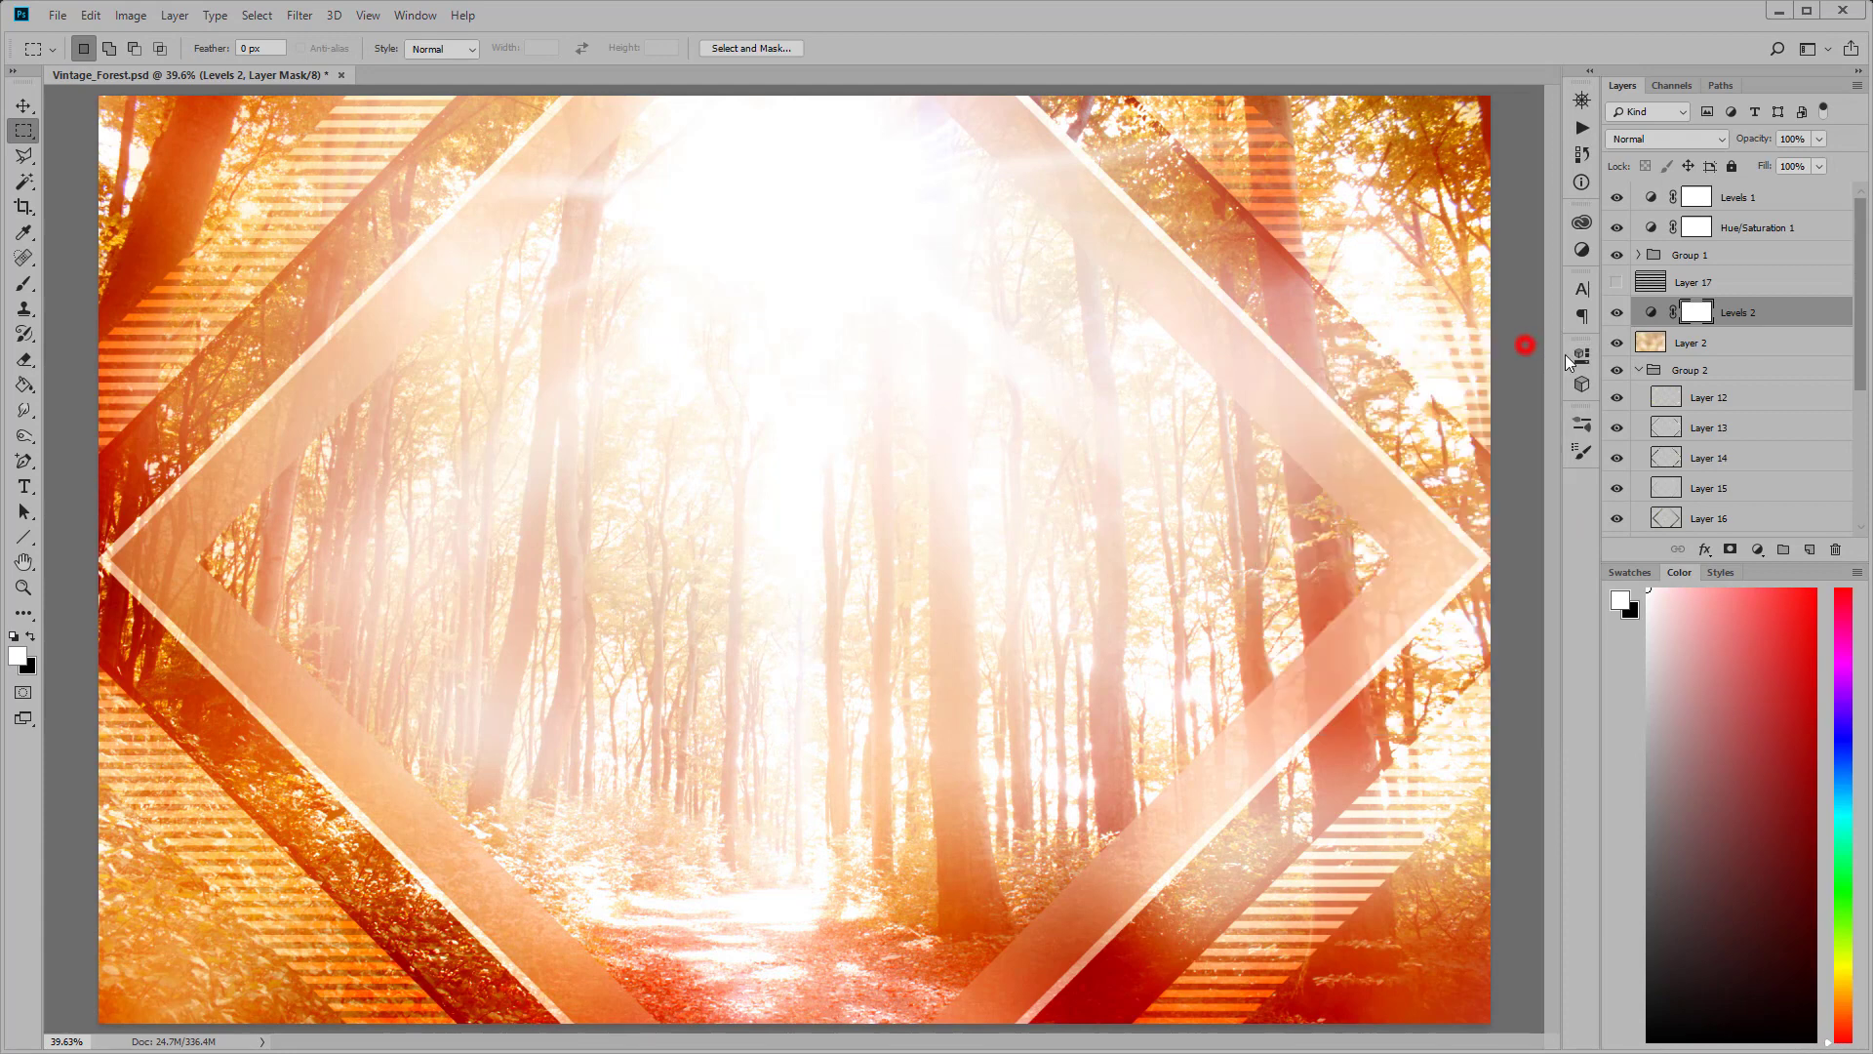
click(1743, 227)
Step: Re-tune the Hue/Saturation 1 layer to Saturation +17 and Hue -20, comparing before and after
click(1616, 228)
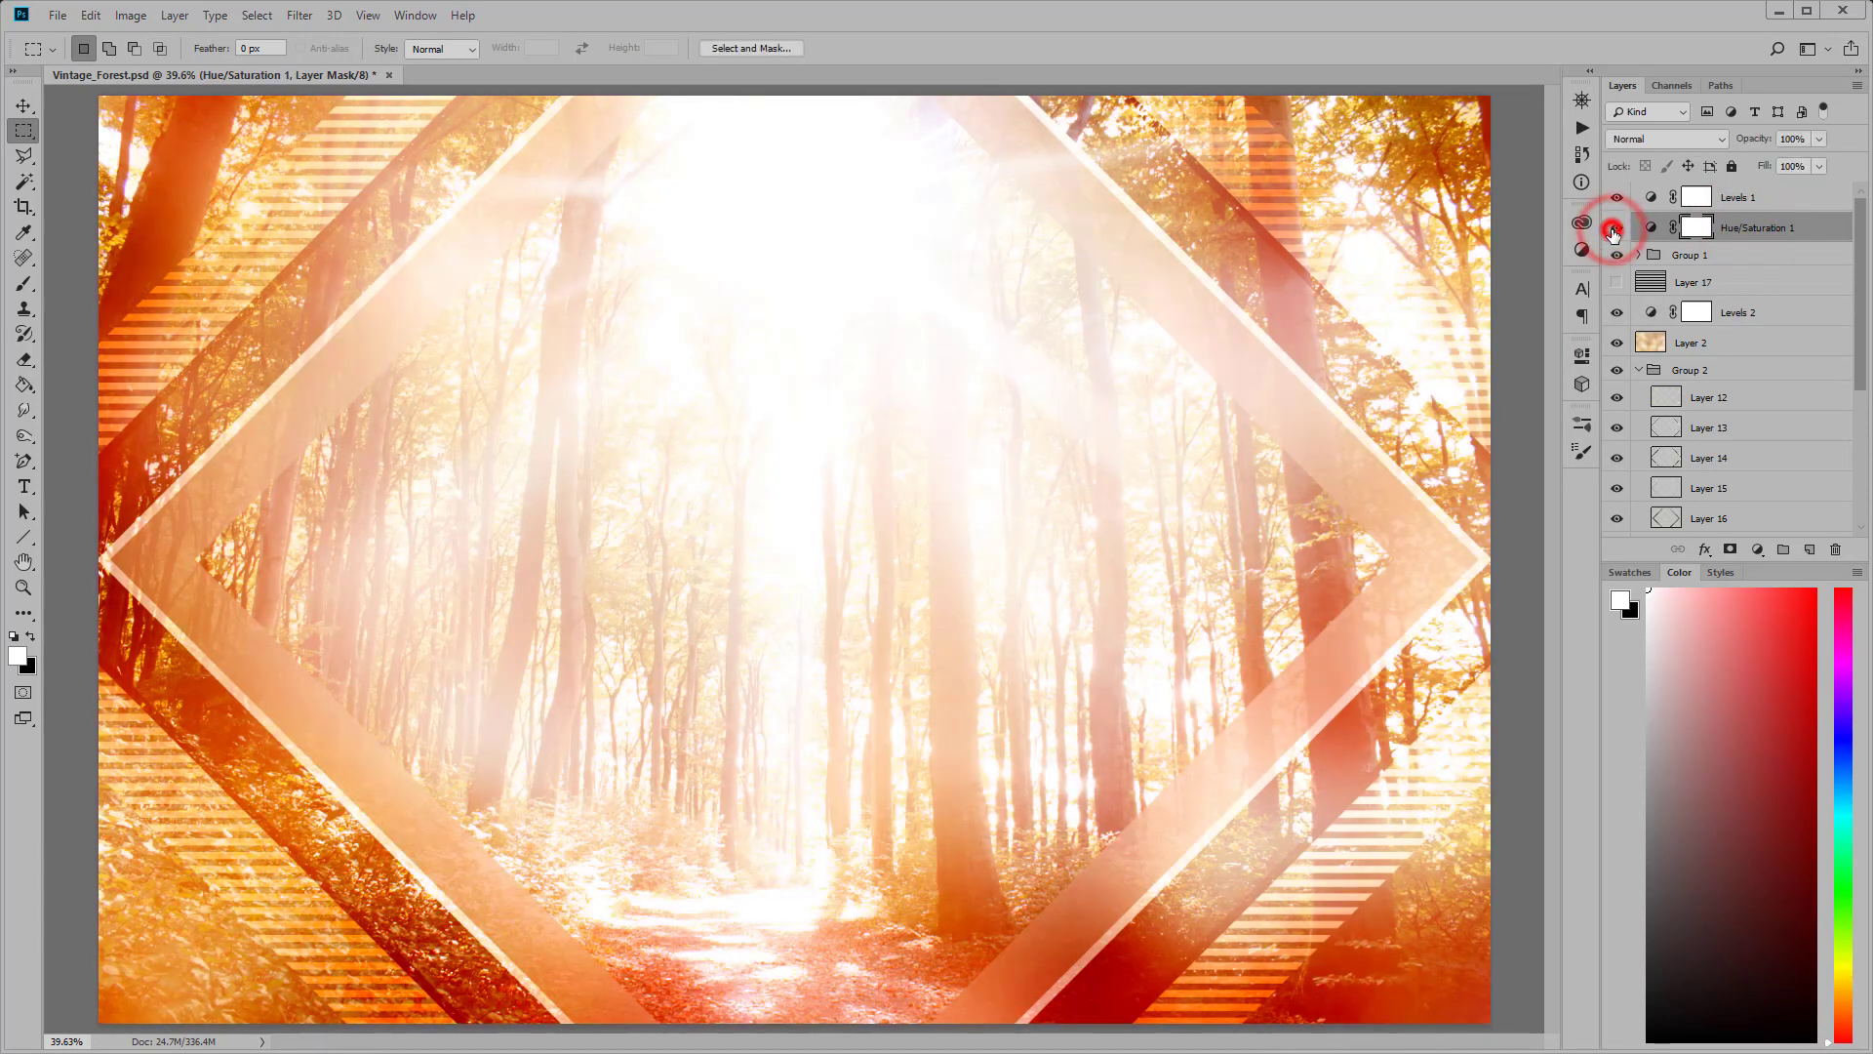
click(1651, 227)
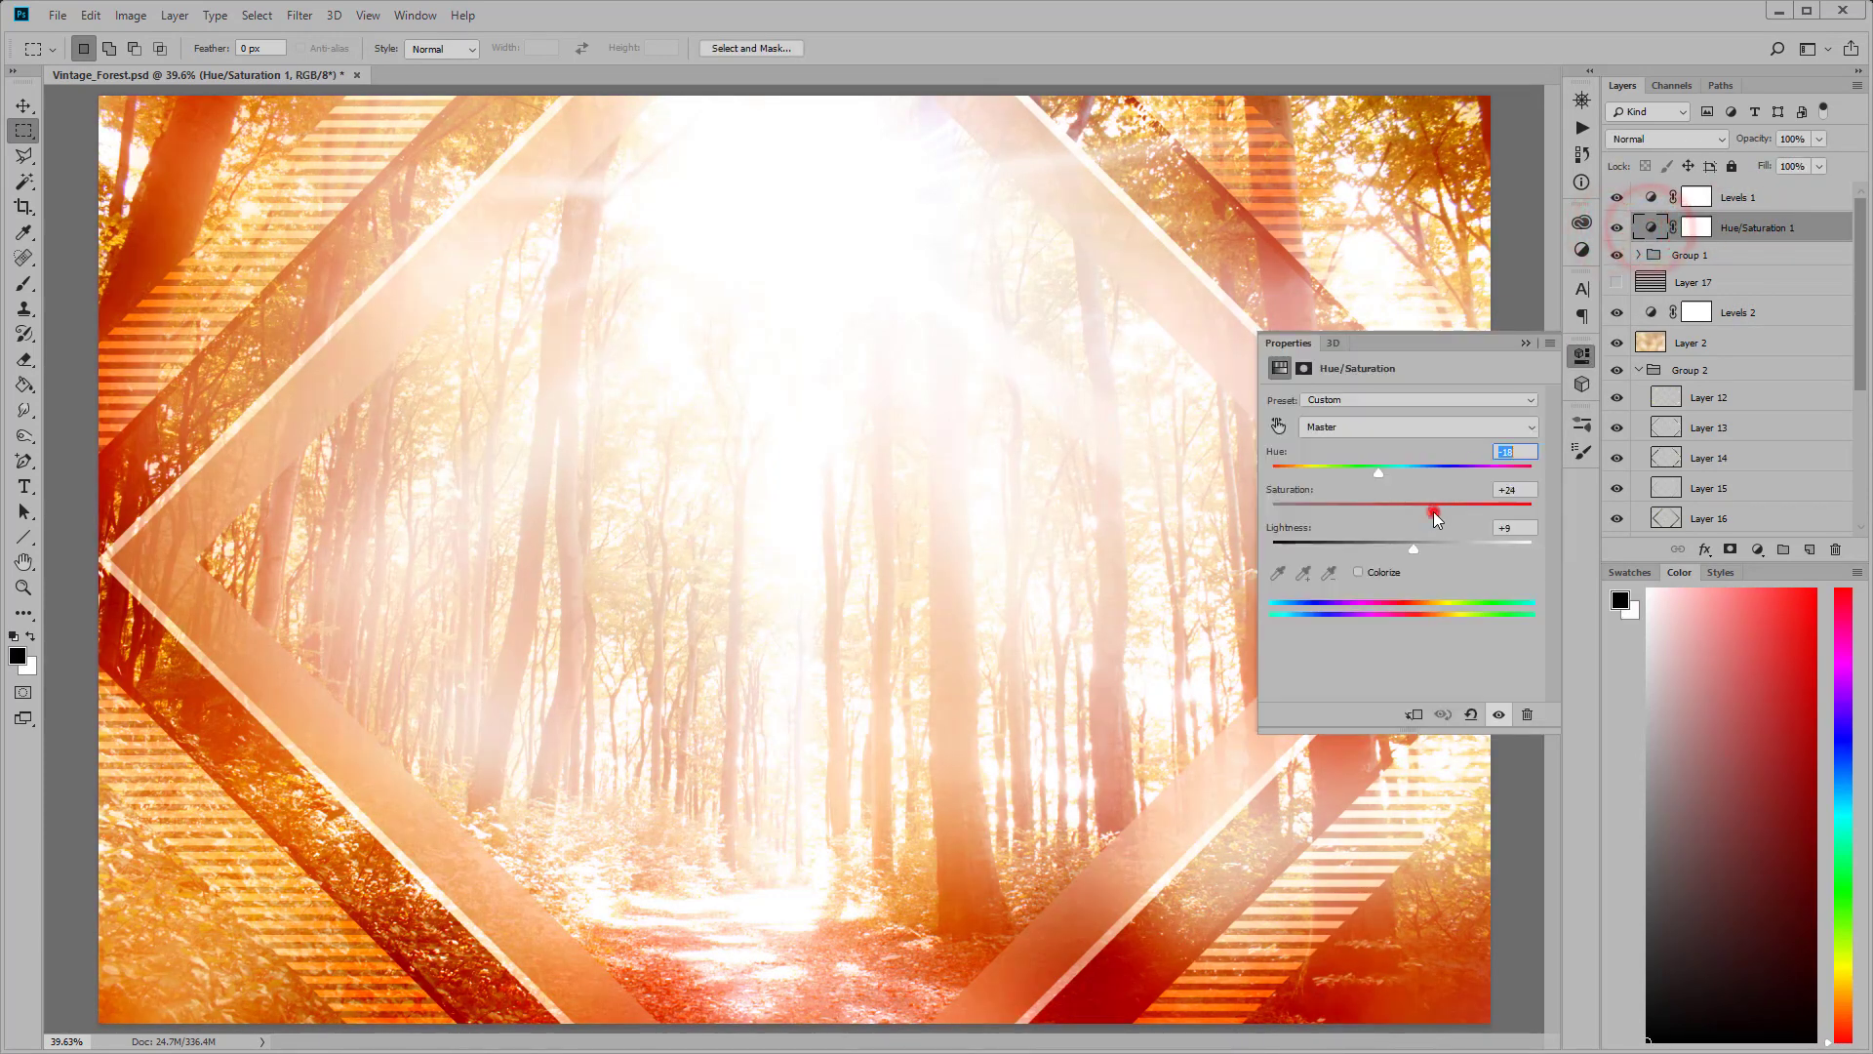
drag(1433, 509, 1375, 474)
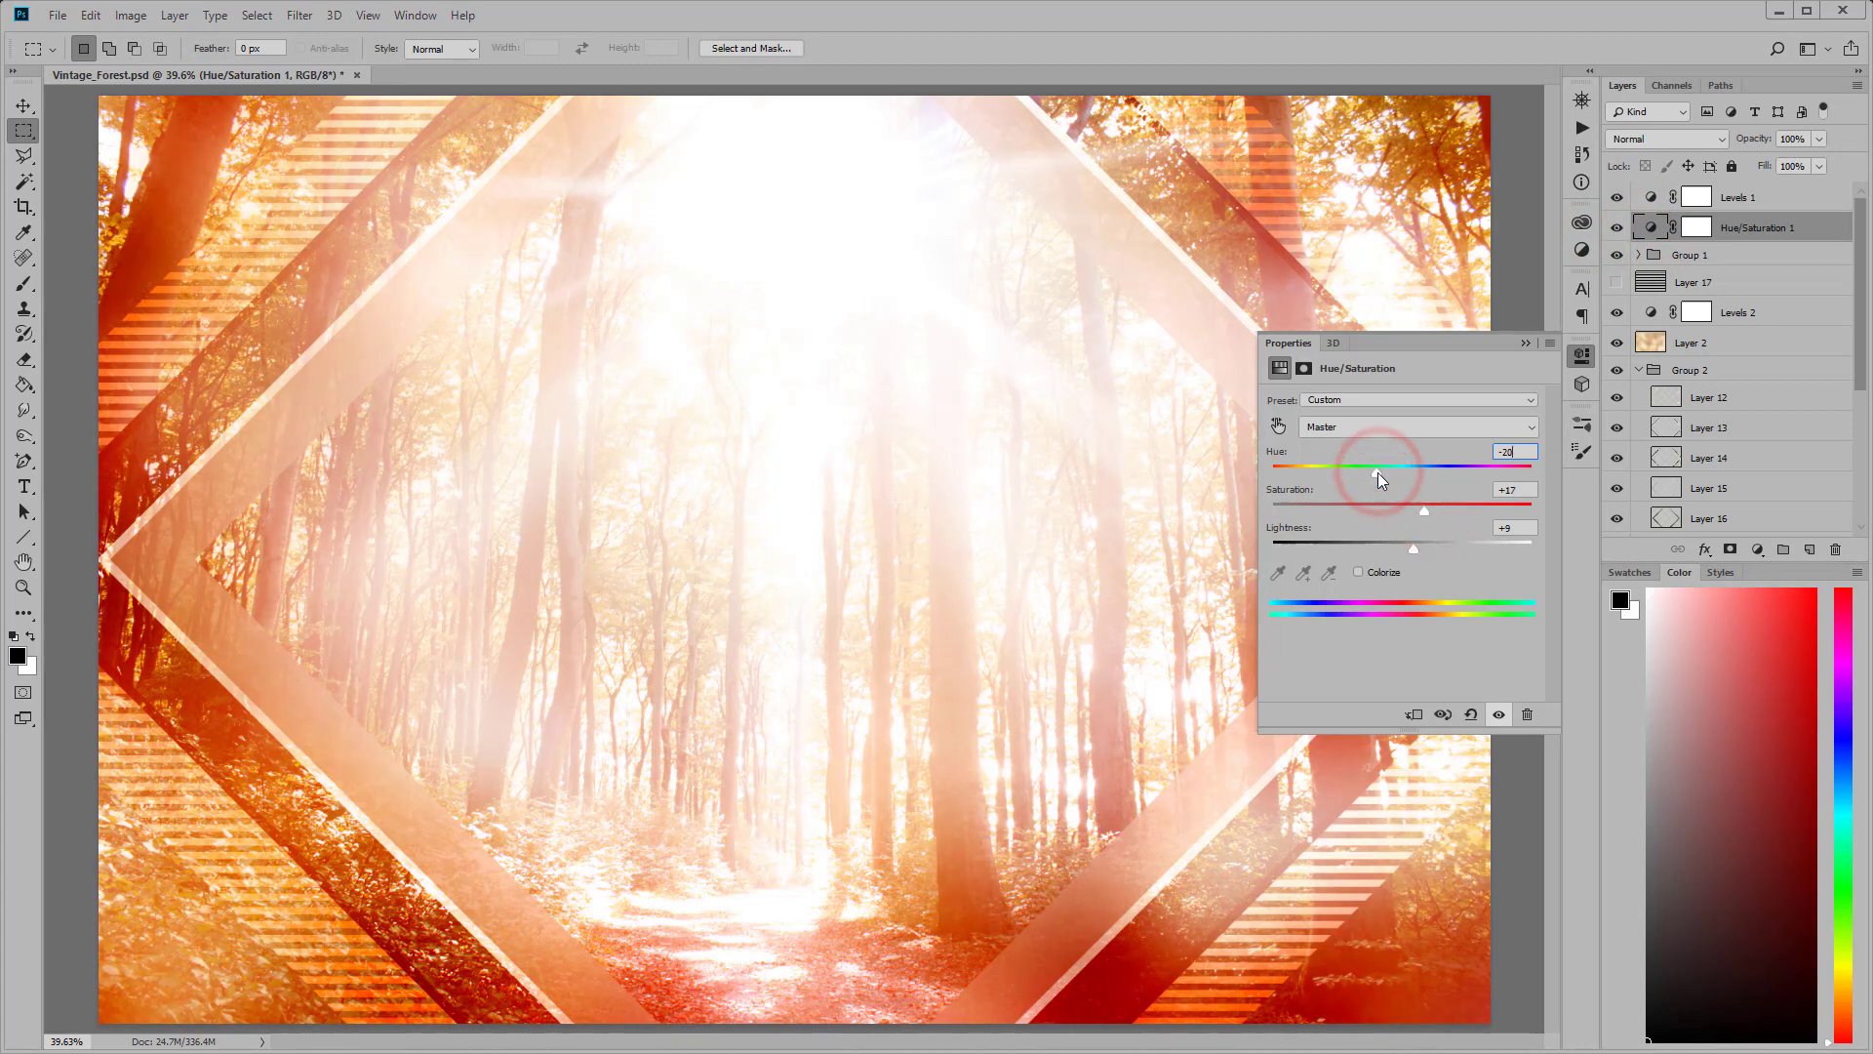
click(1525, 344)
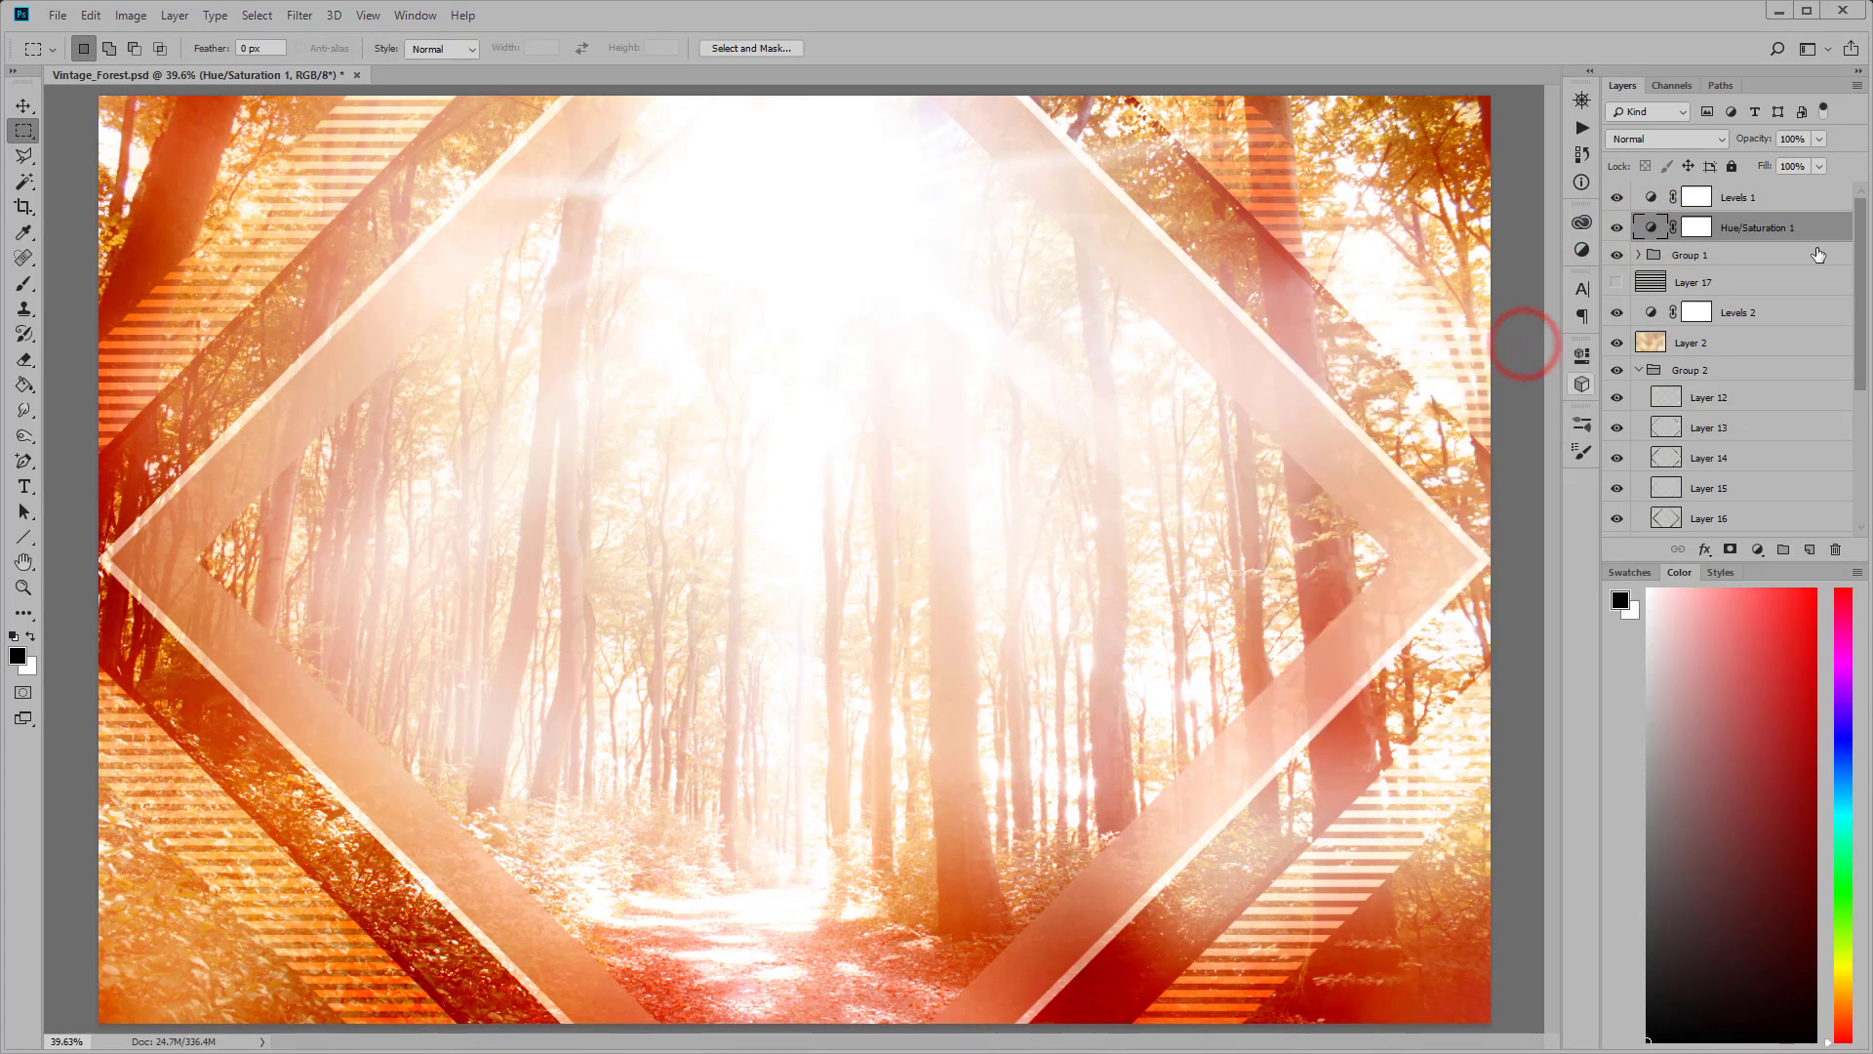
click(1801, 220)
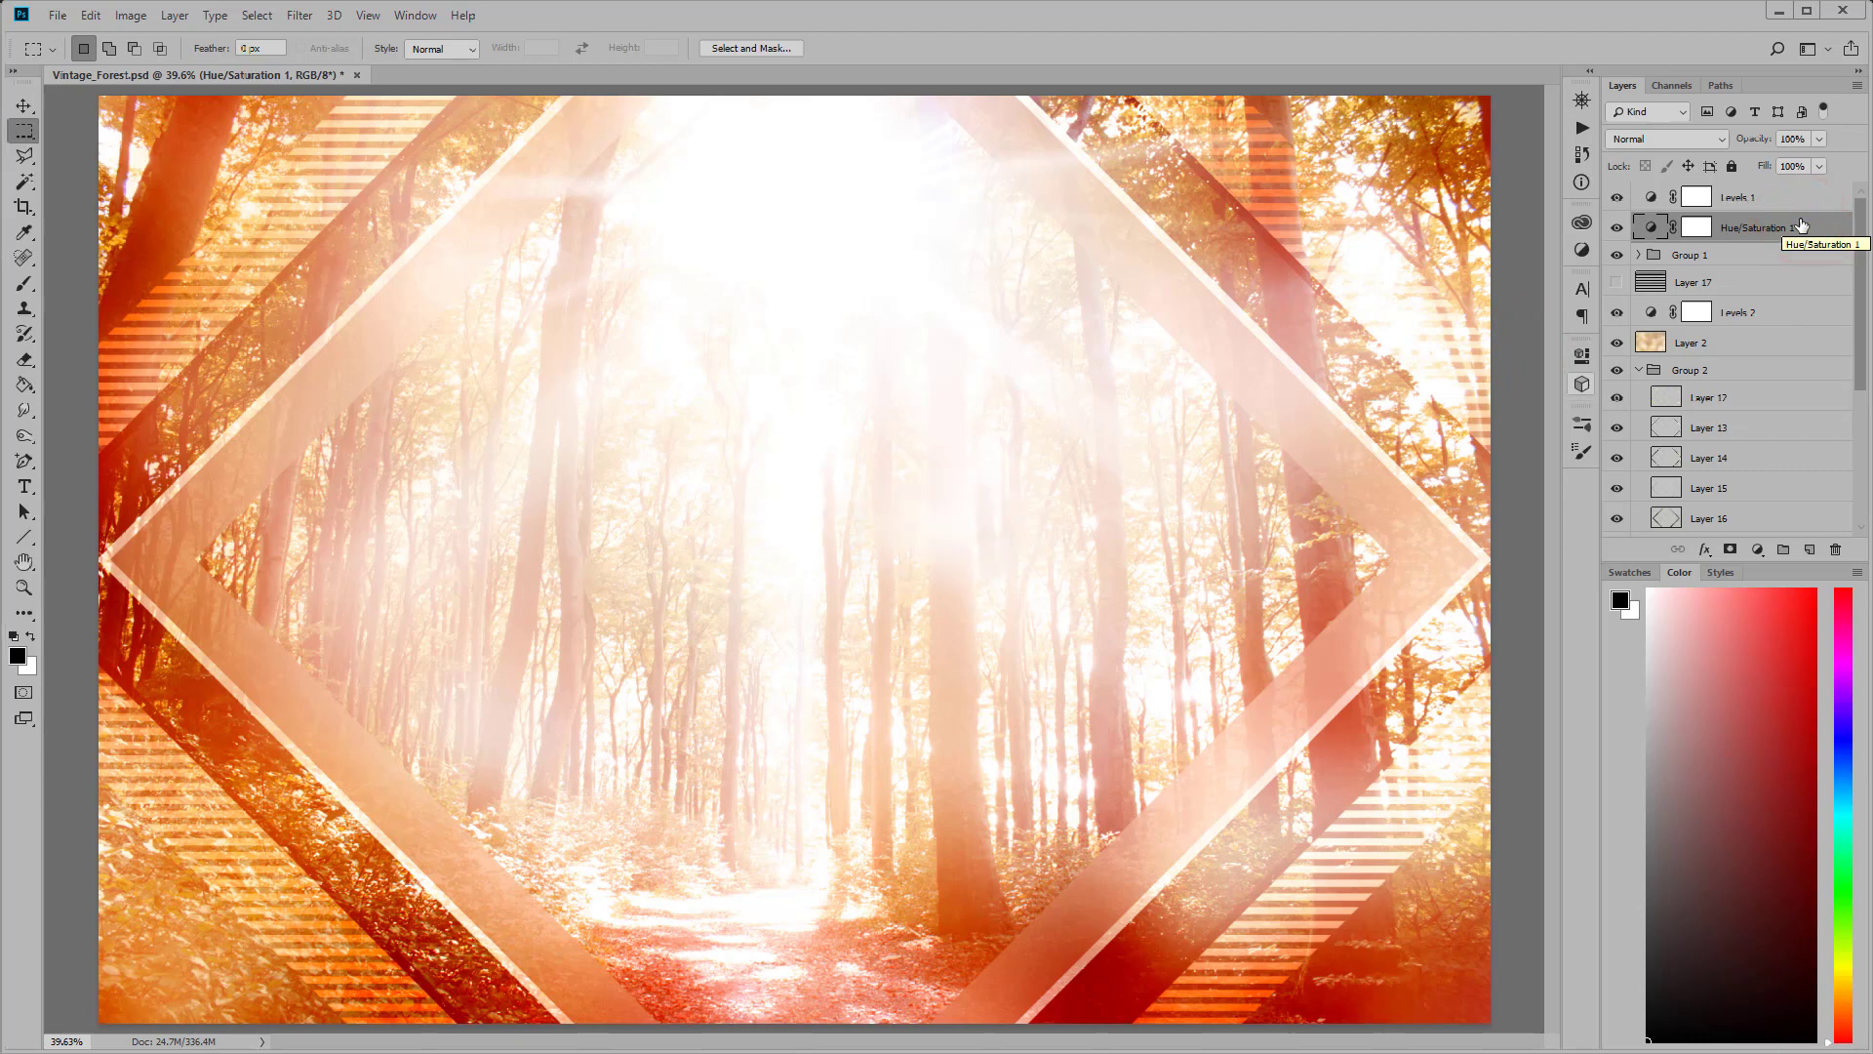